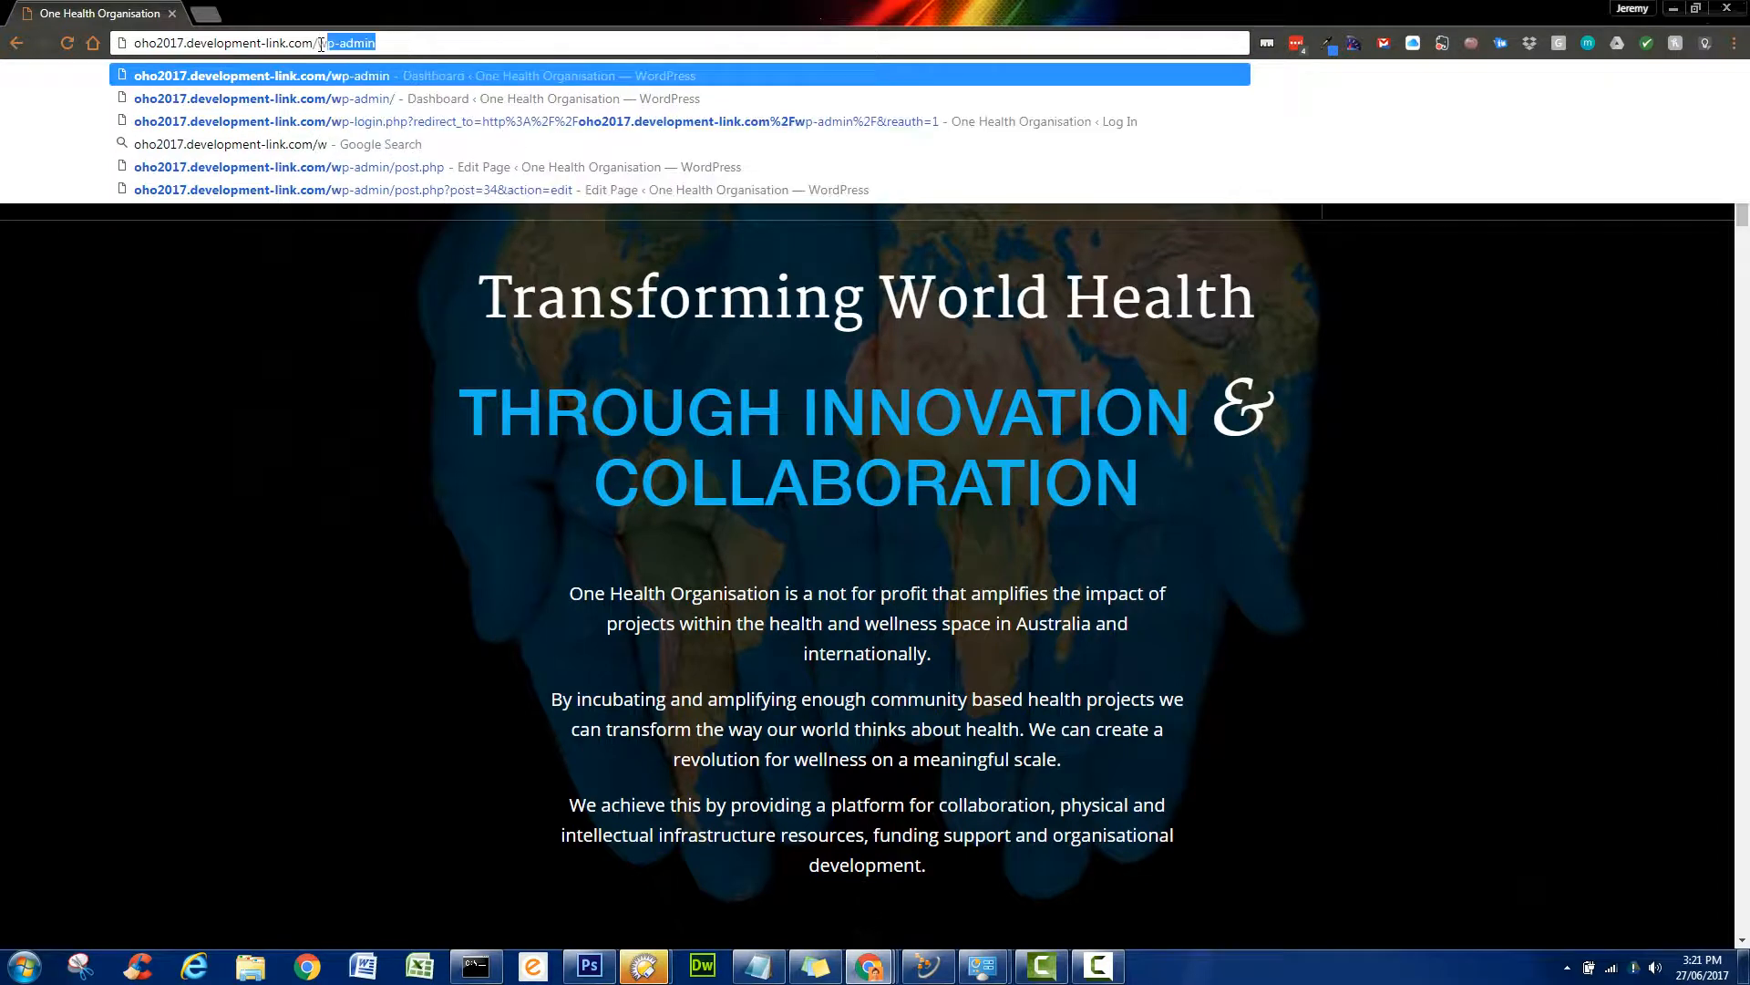
- Go to the site's wp-admin address and log in with the saved credentials
text(admin)
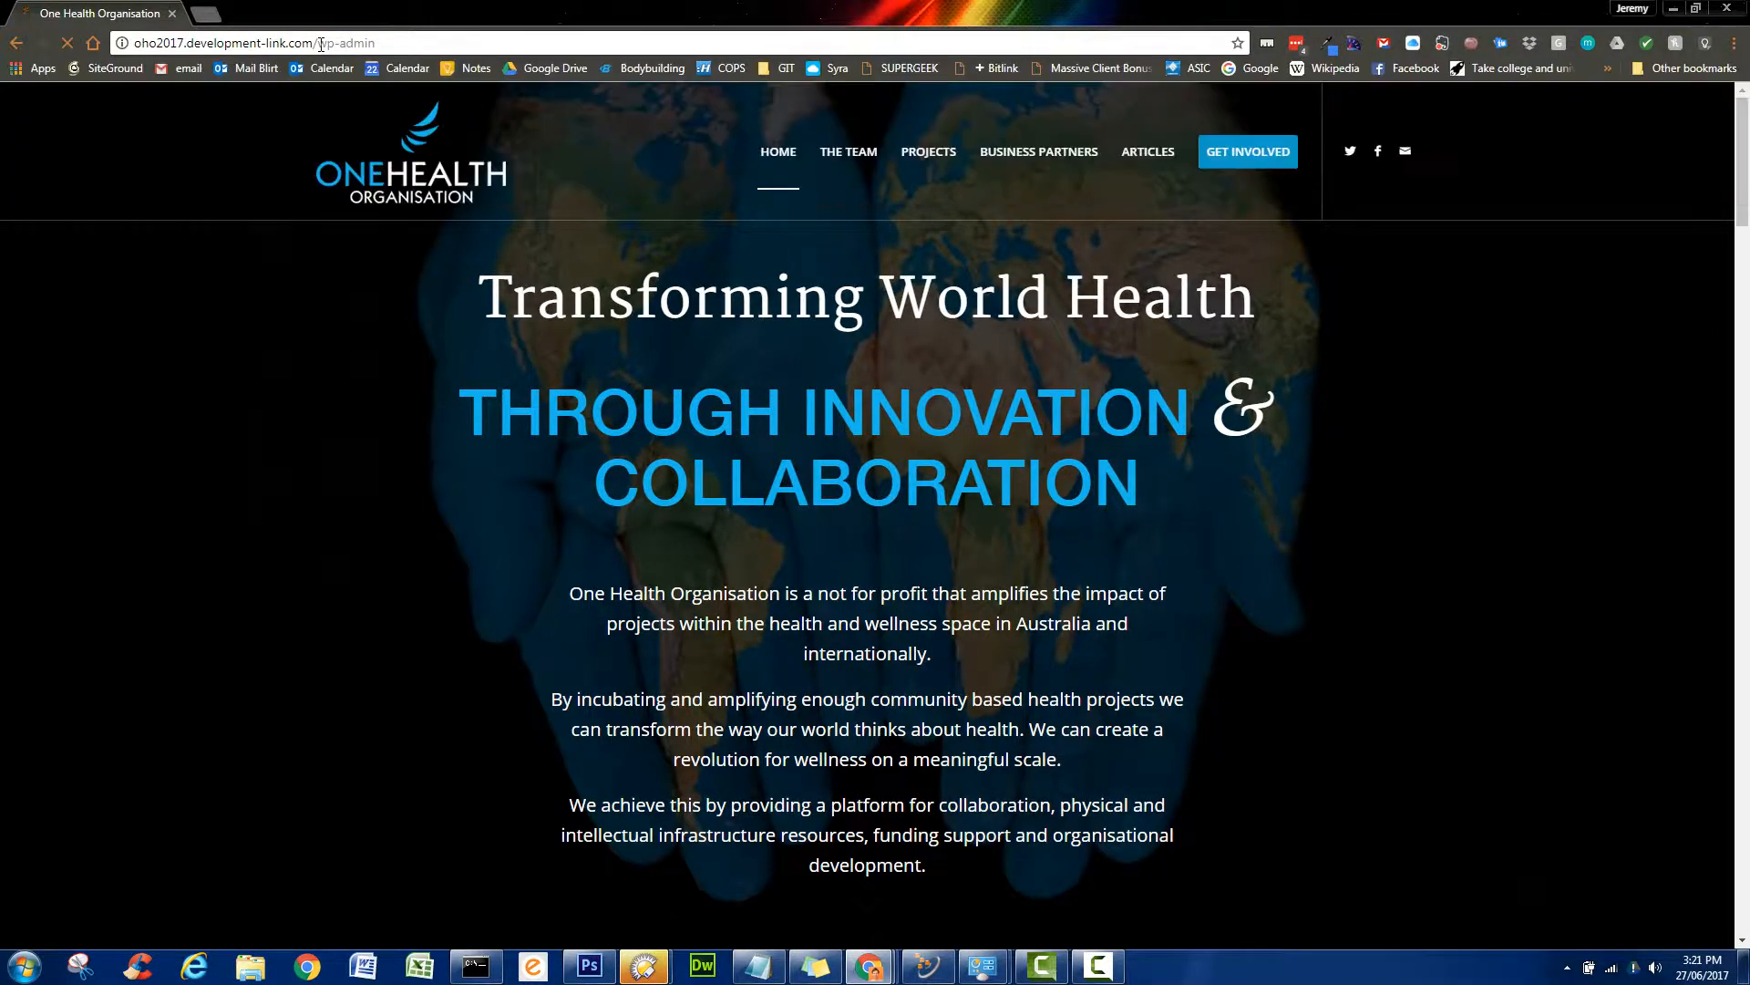
key(Return)
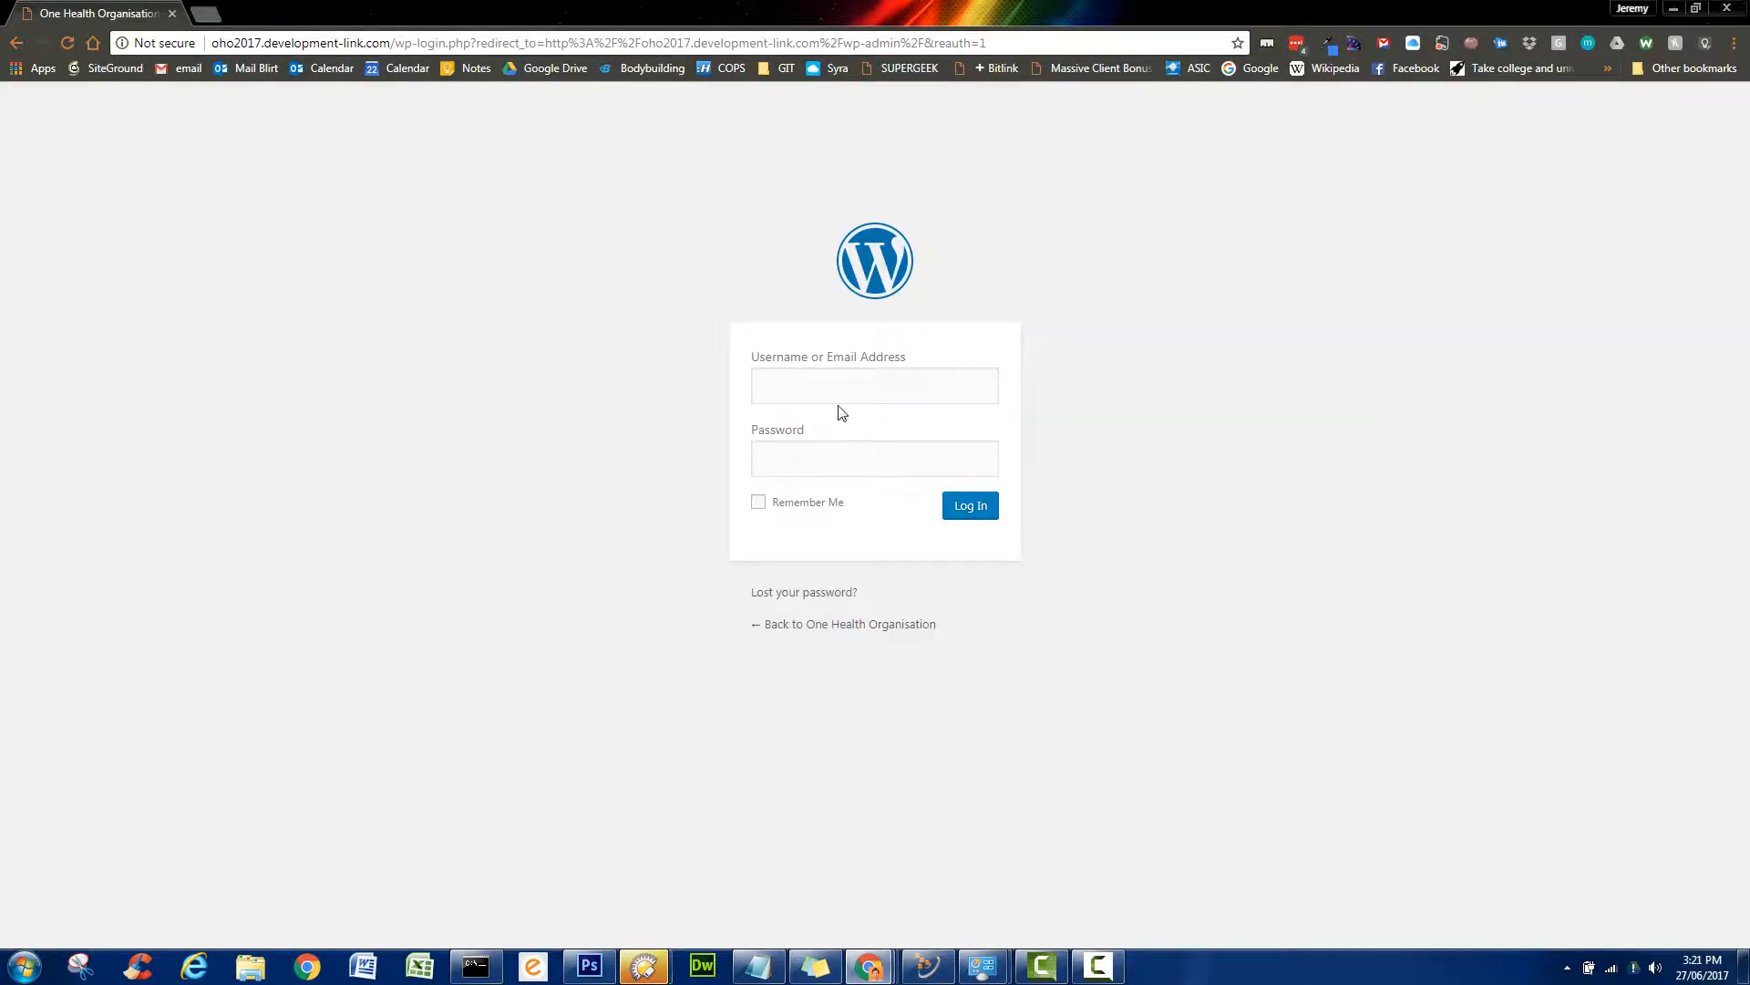
click(833, 381)
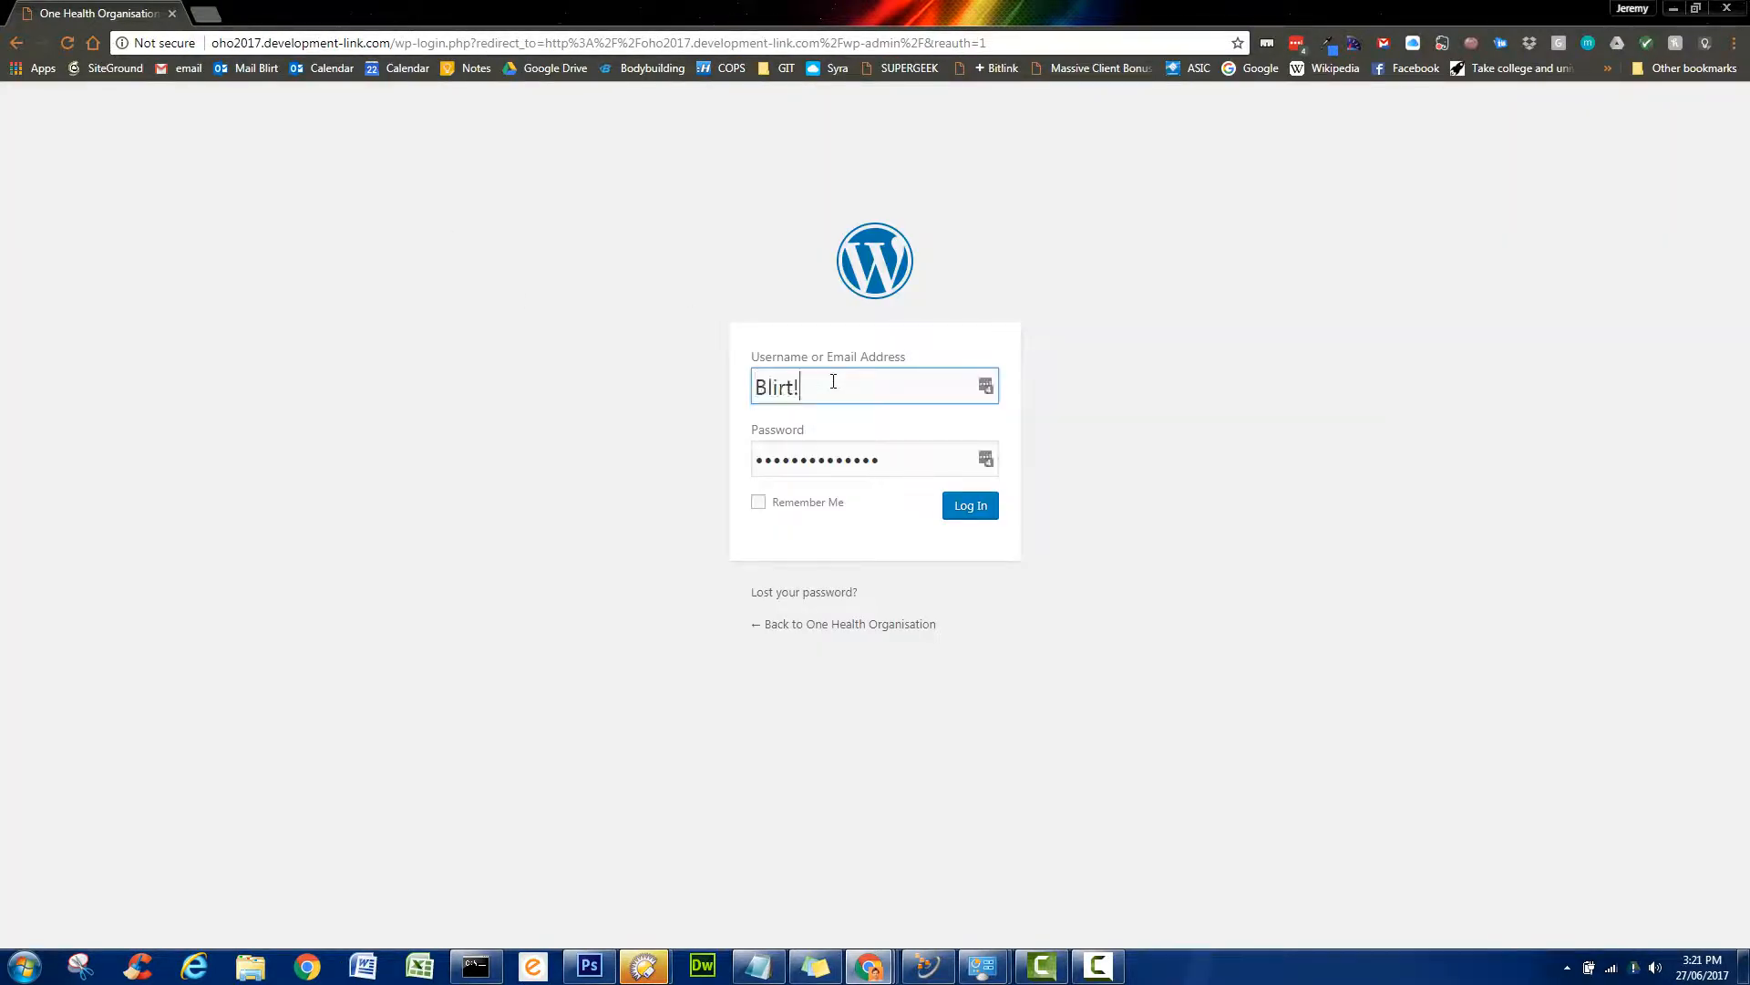
click(978, 514)
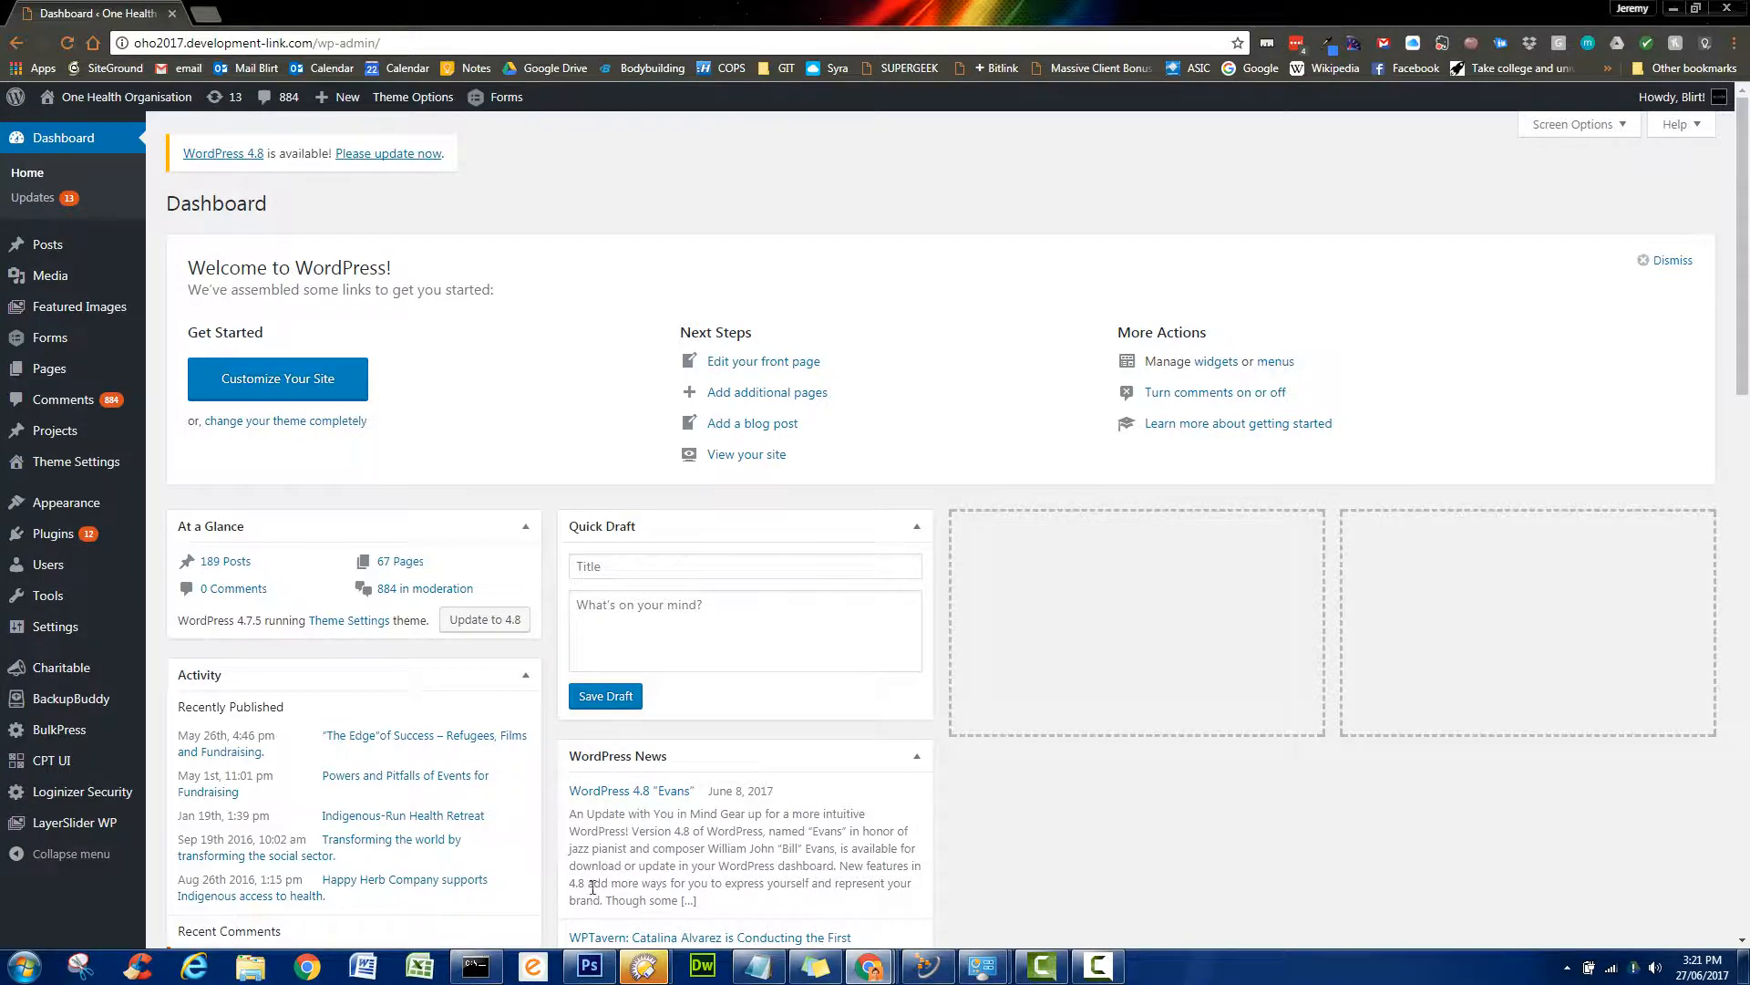
- In the dashboard's Screen Options, hide and then re-show the Welcome panel
click(1622, 129)
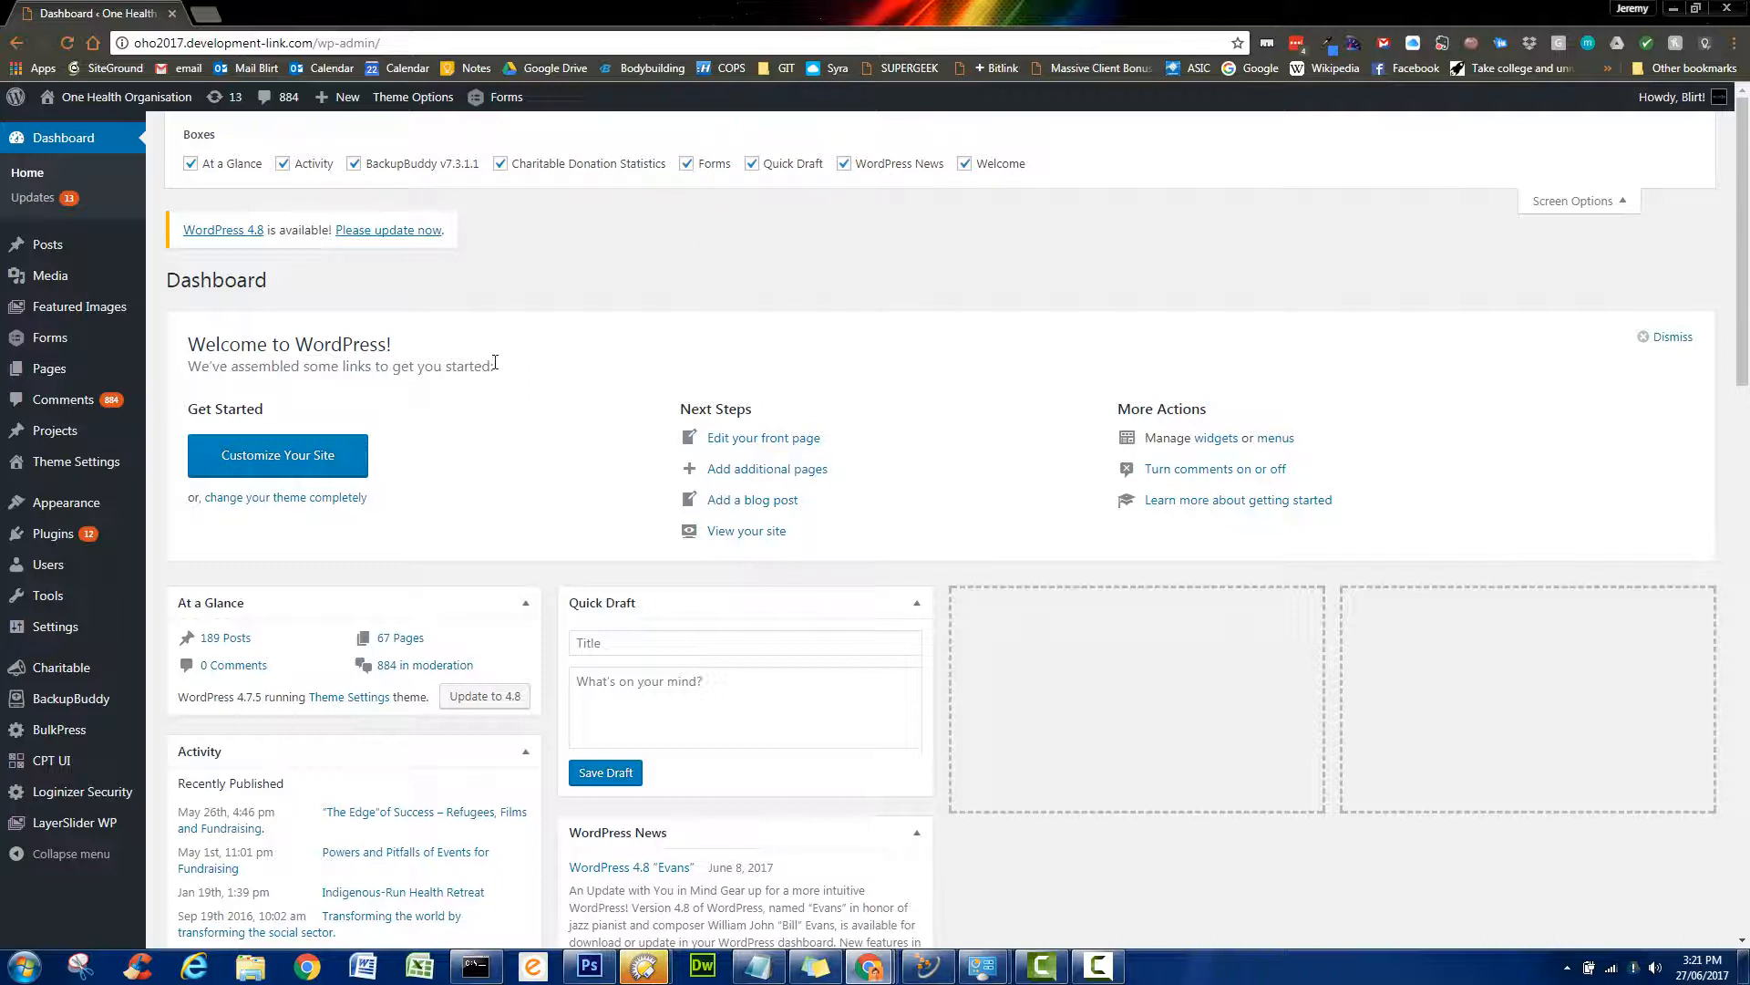
click(966, 165)
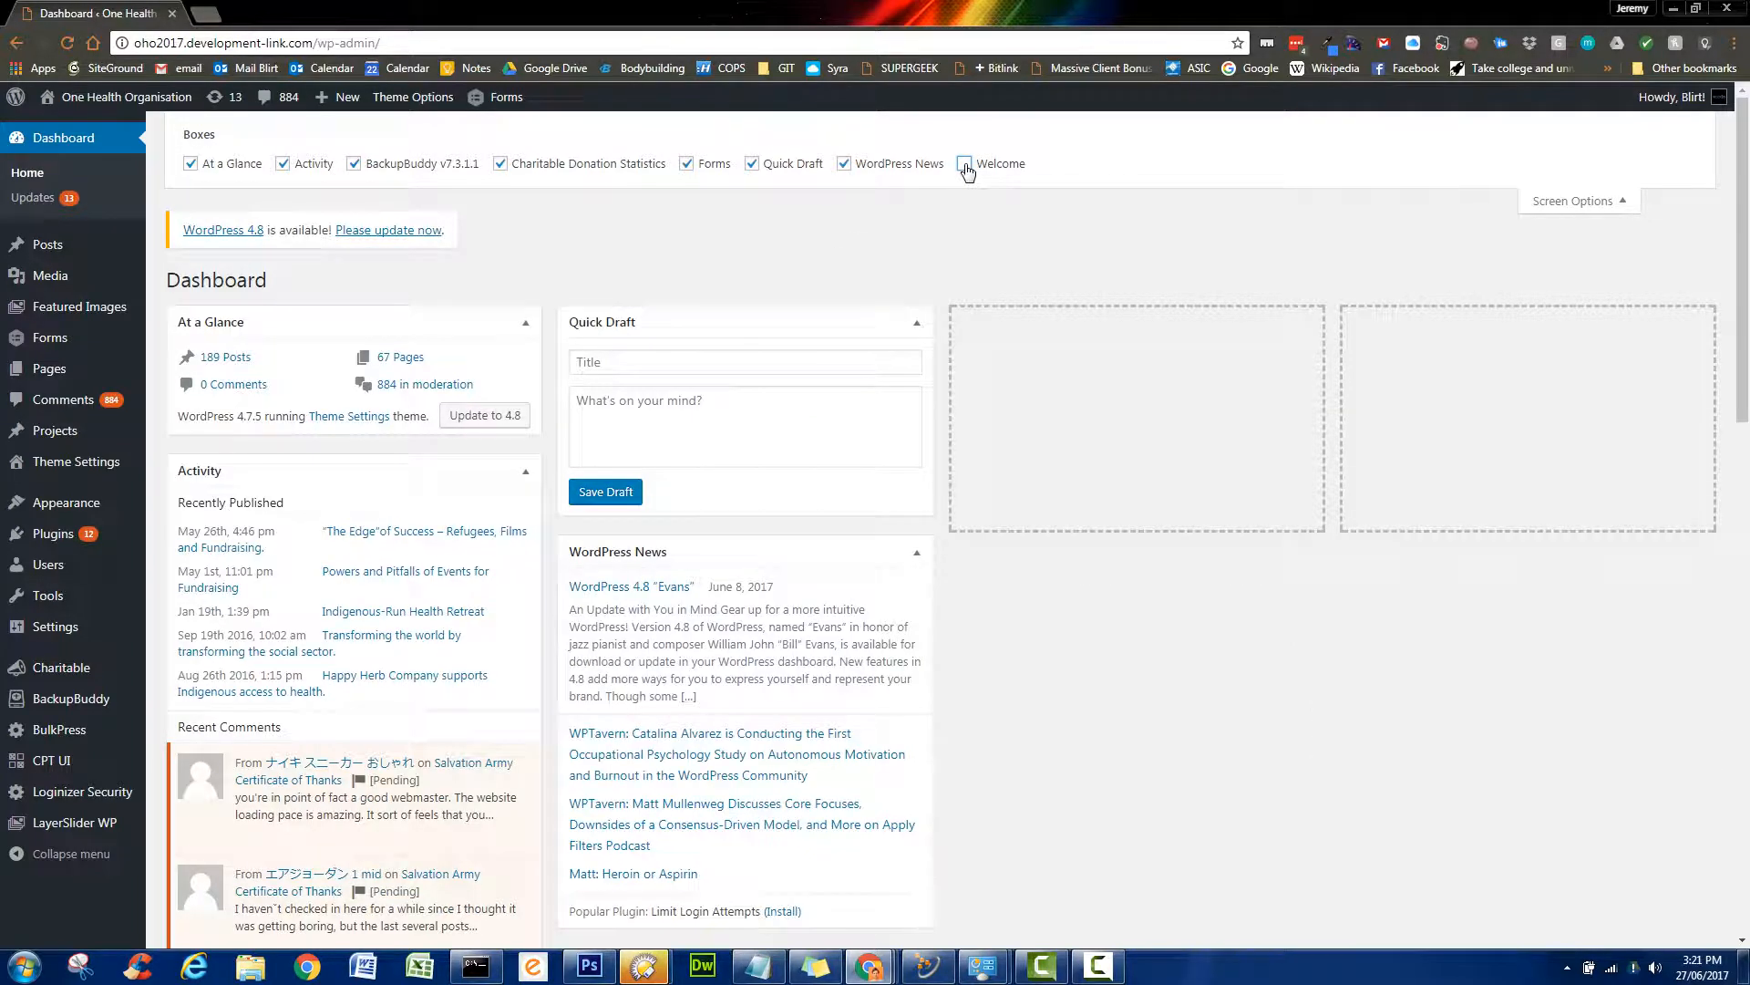
click(966, 165)
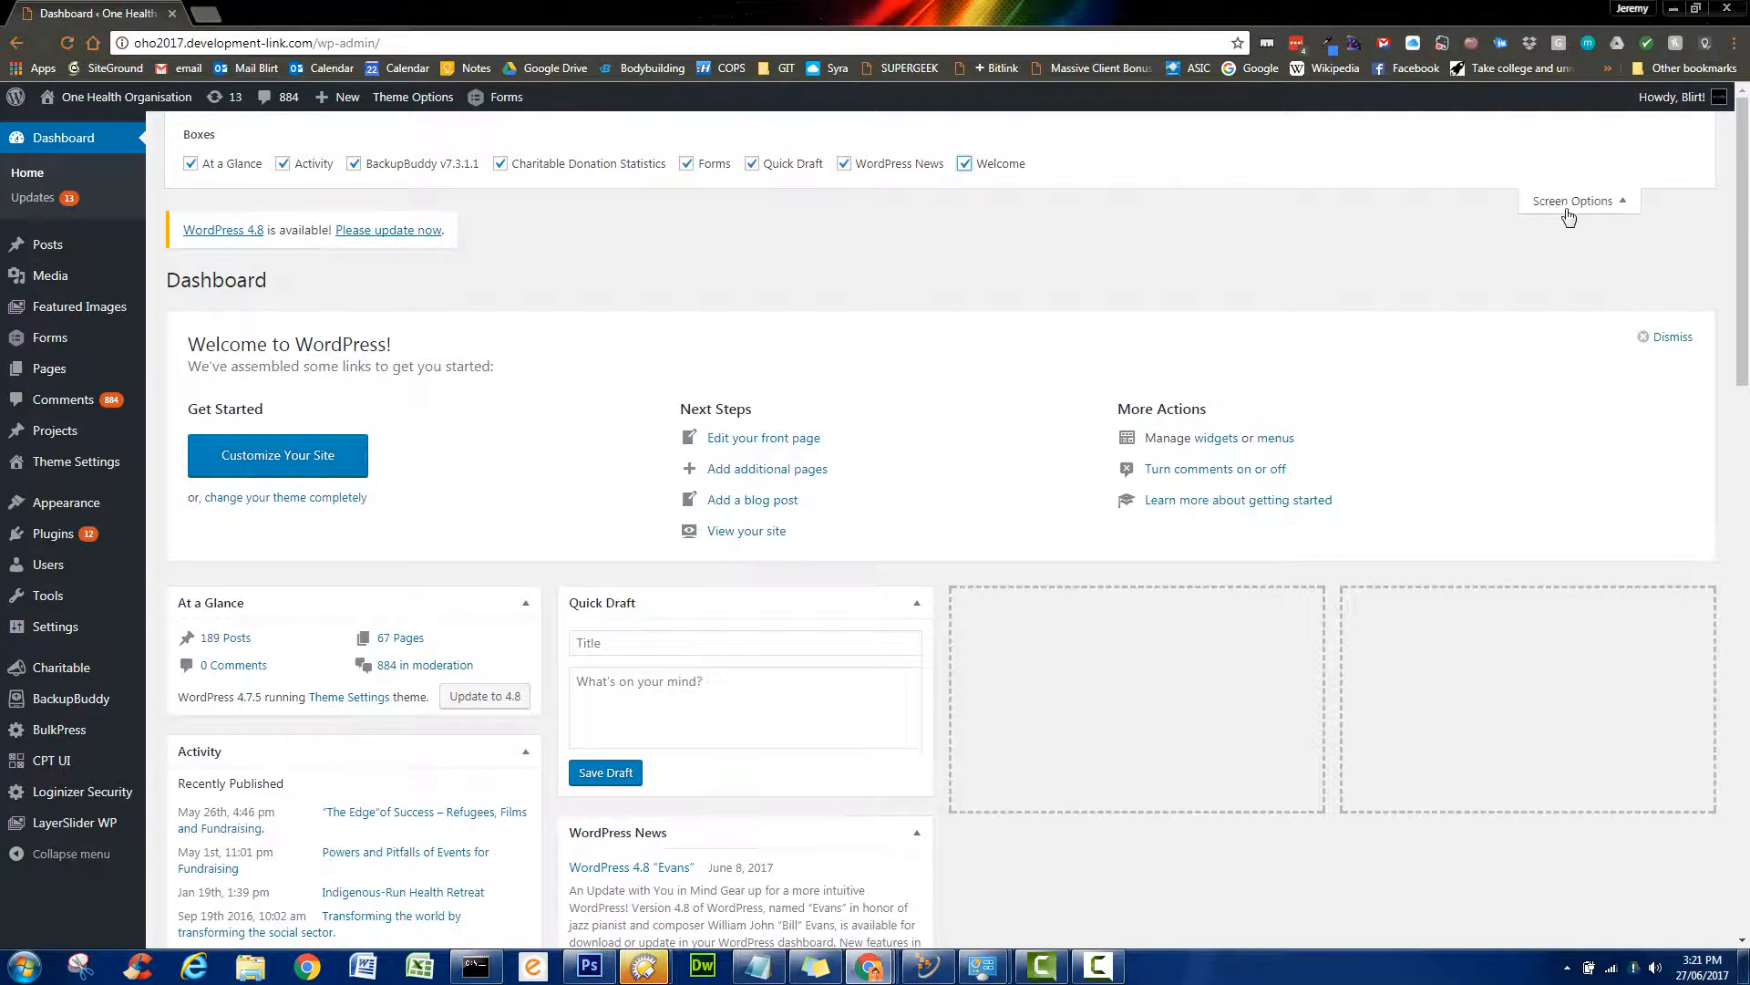
click(1606, 202)
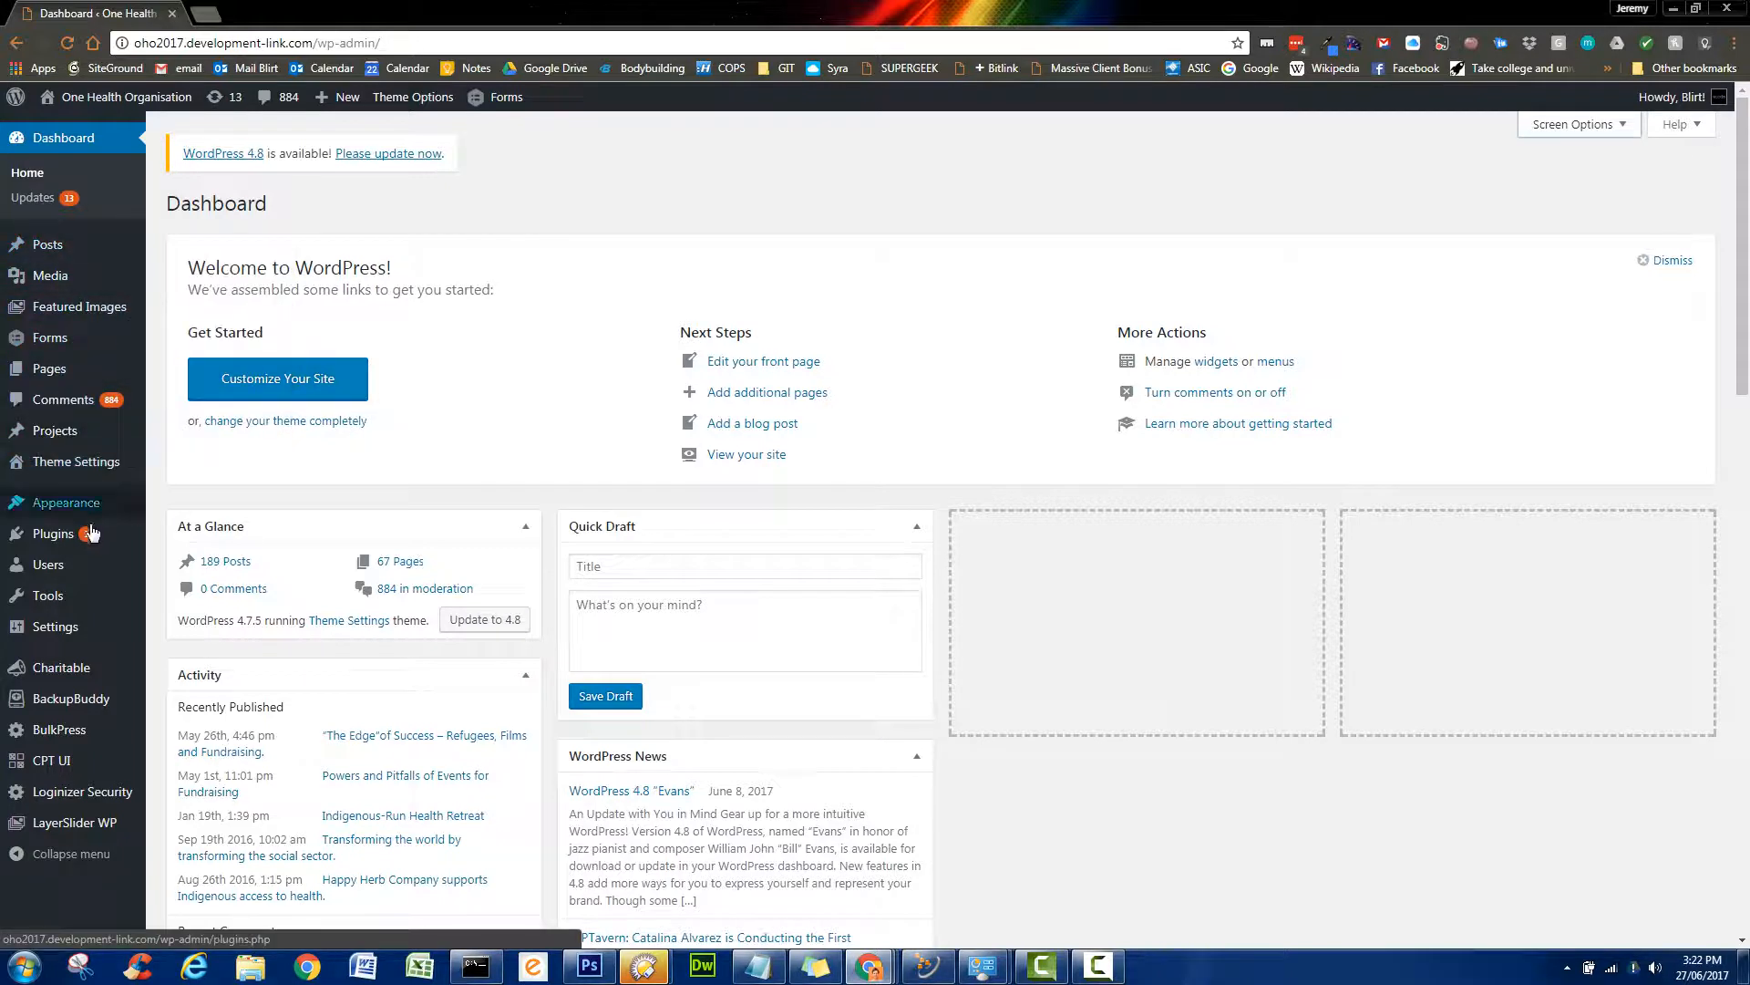
- Open the All Pages list from the Pages sidebar menu
mouse_move(66, 441)
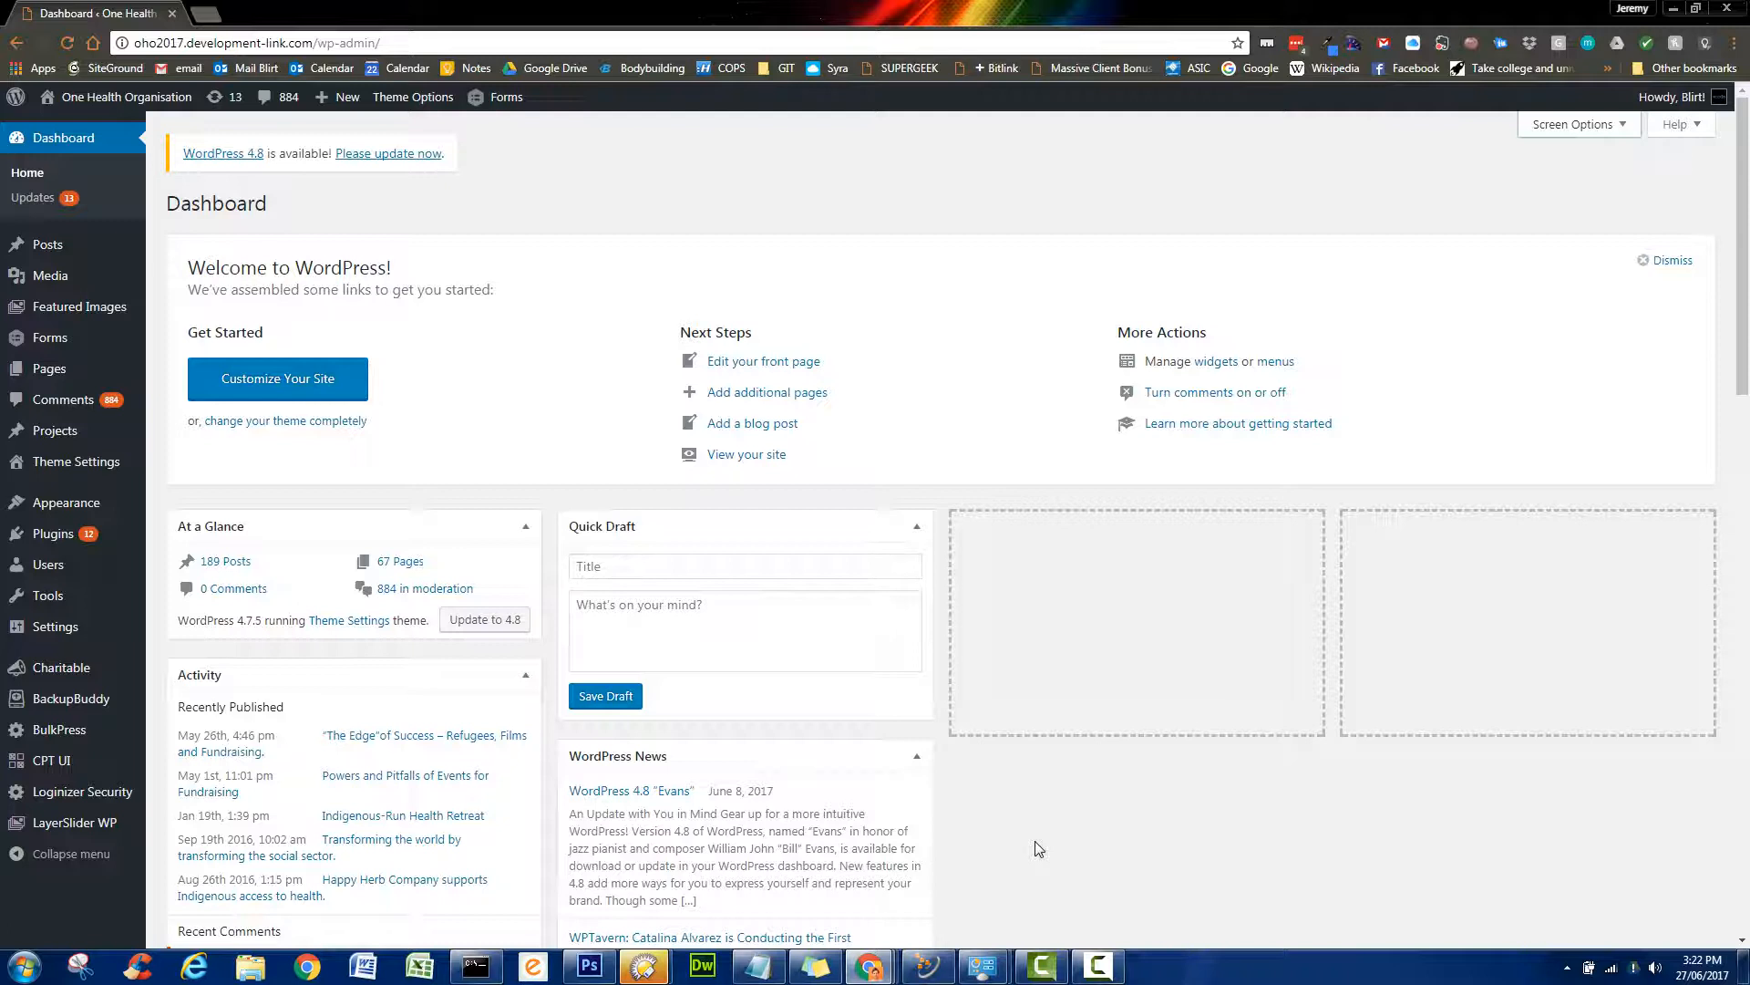
mouse_move(52, 377)
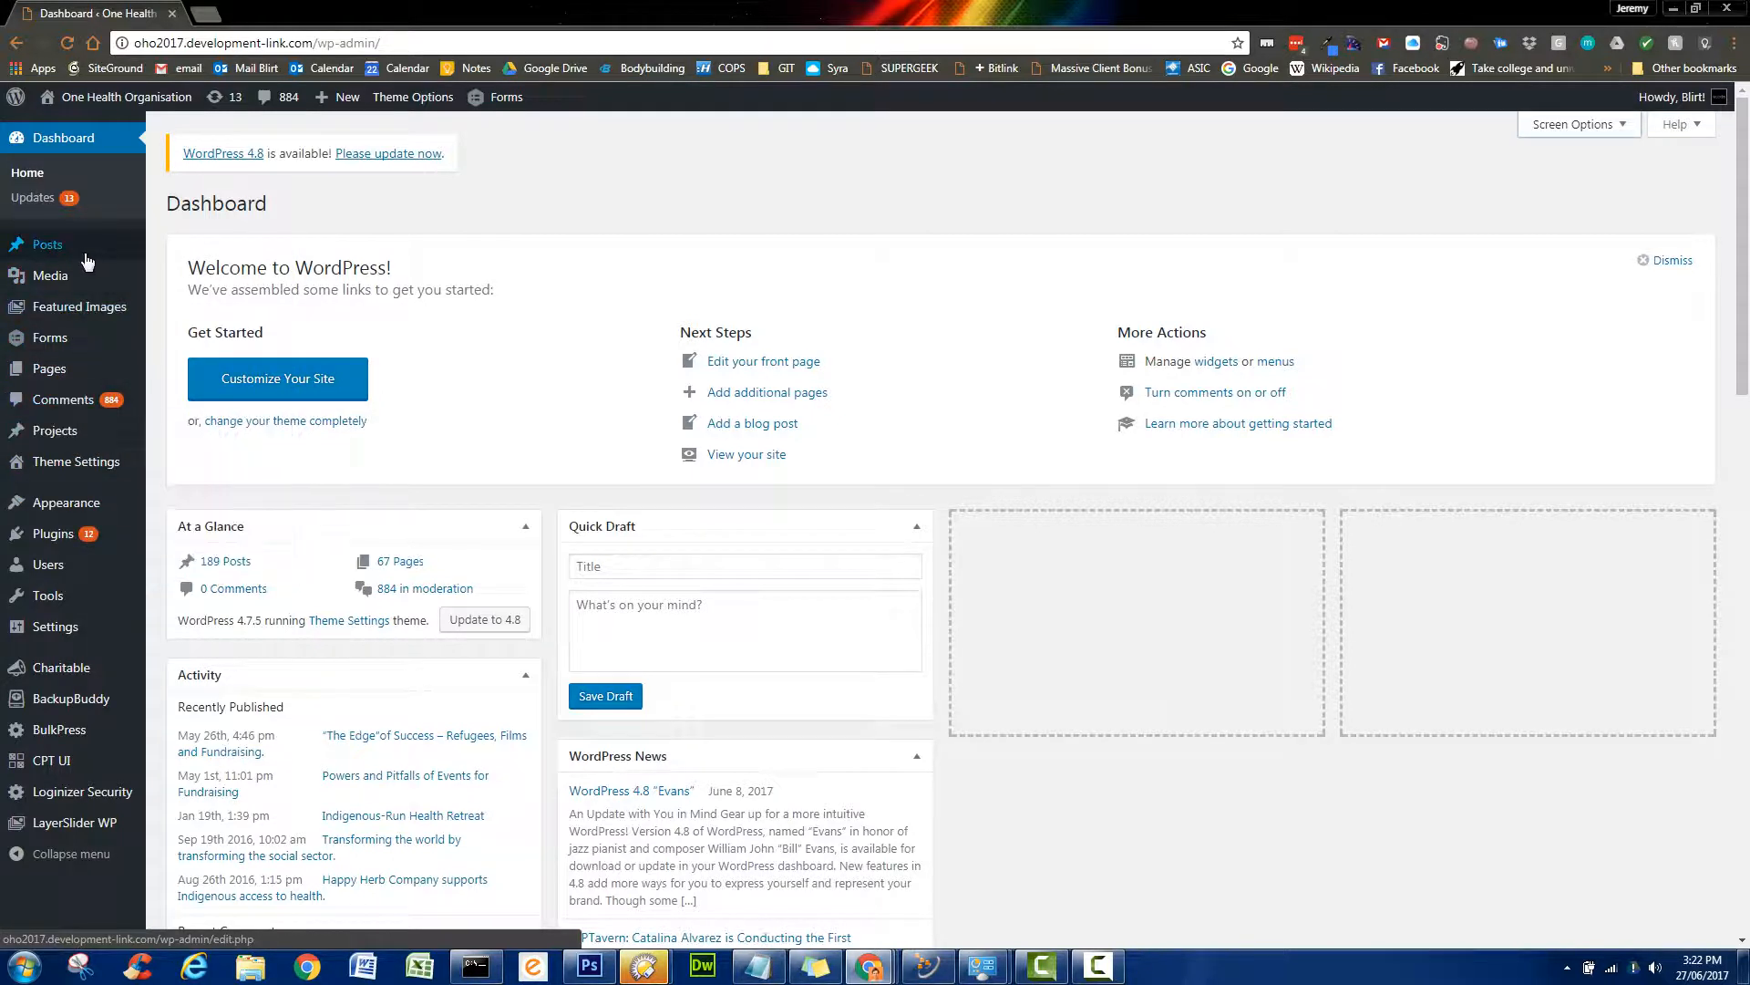
mouse_move(79, 256)
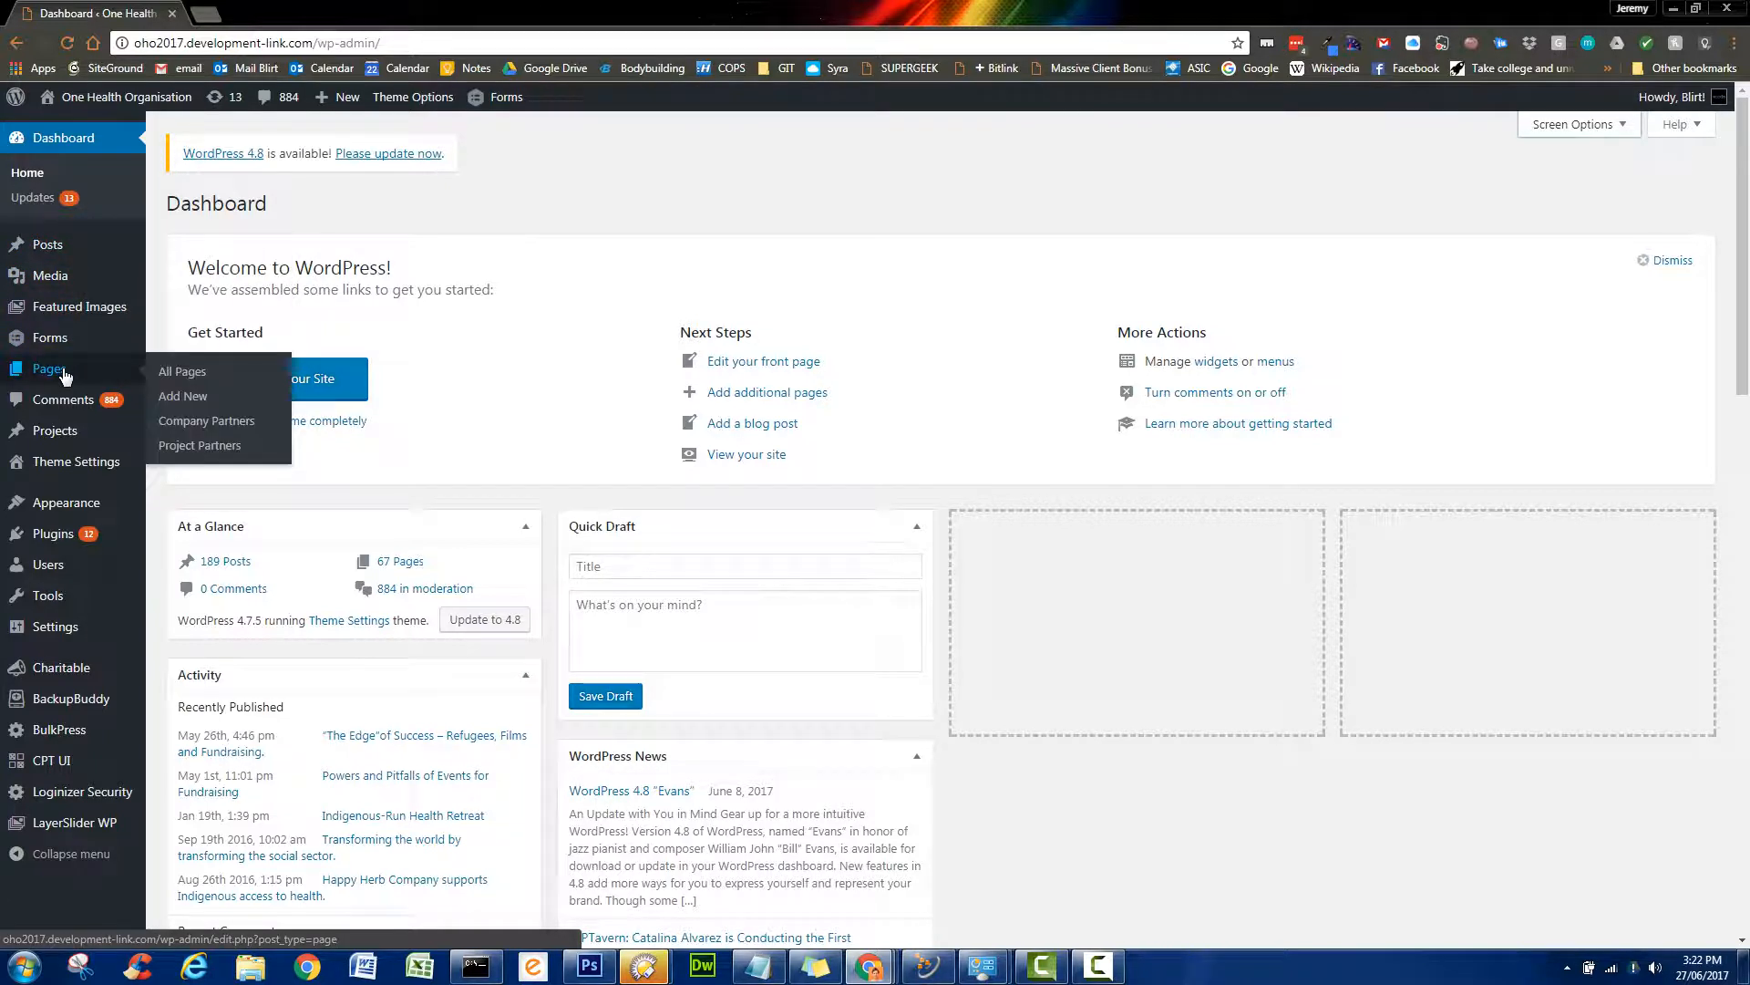
click(193, 373)
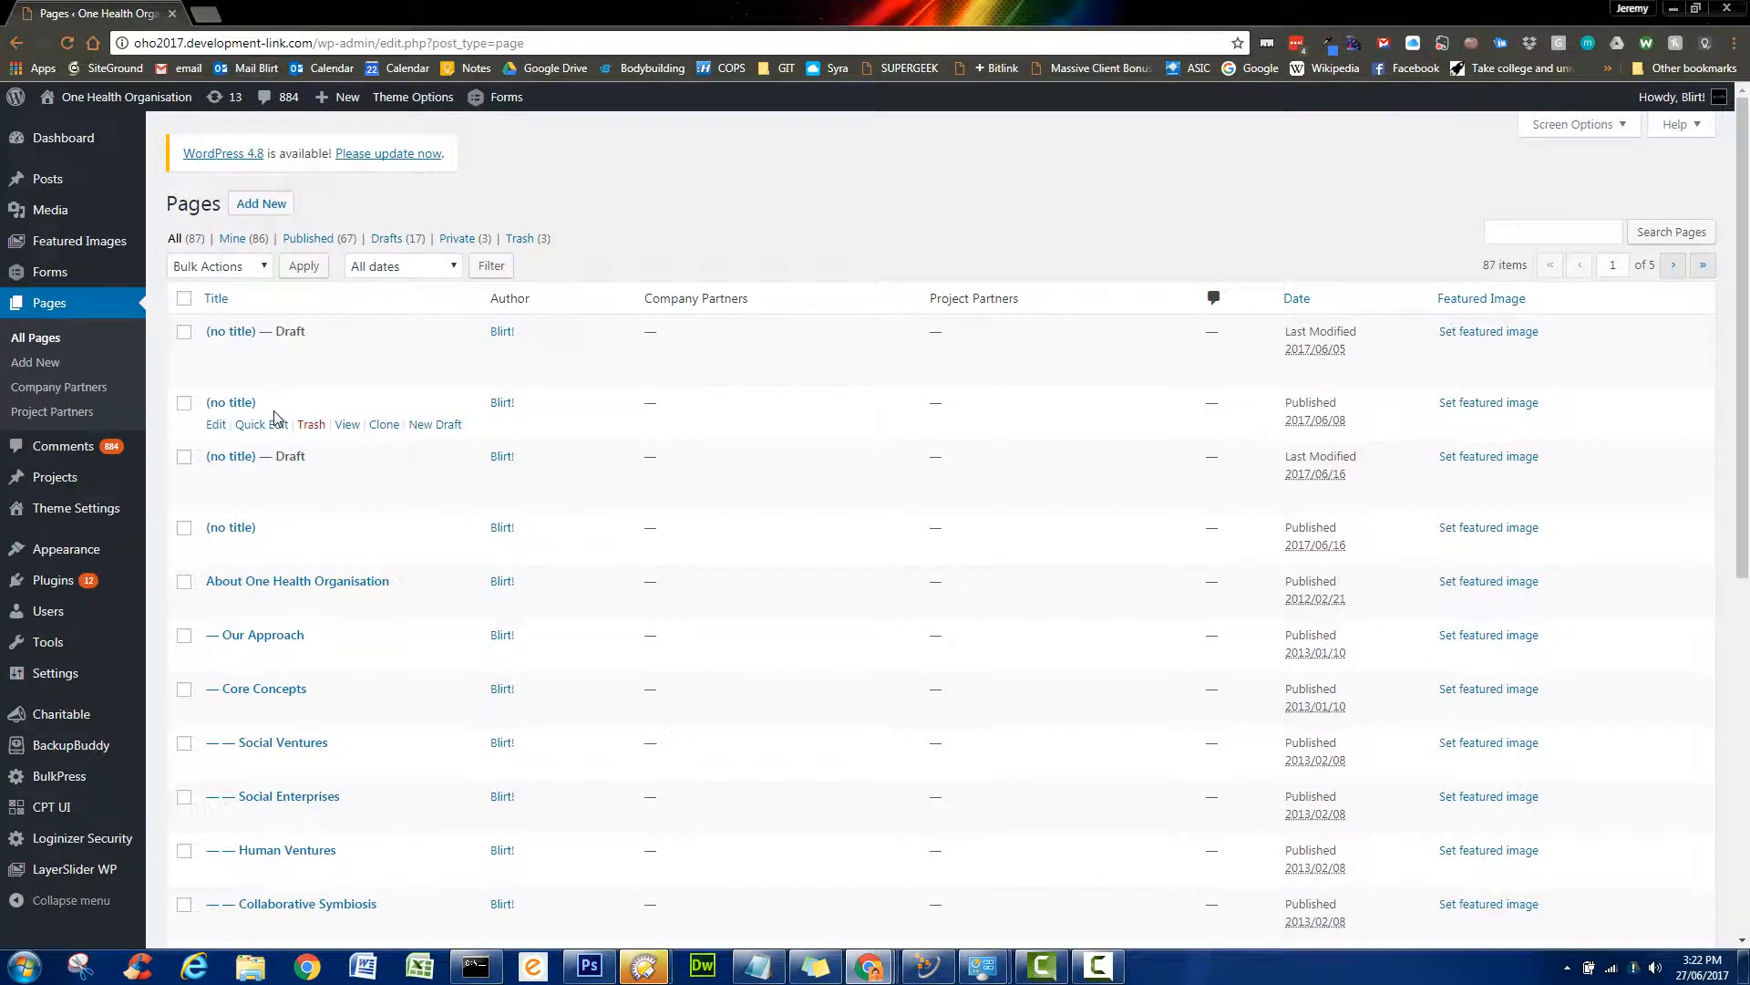
- Cancel Quick Edit on About One Health Organisation, then open it in the full editor
scroll(390, 523, down, 2)
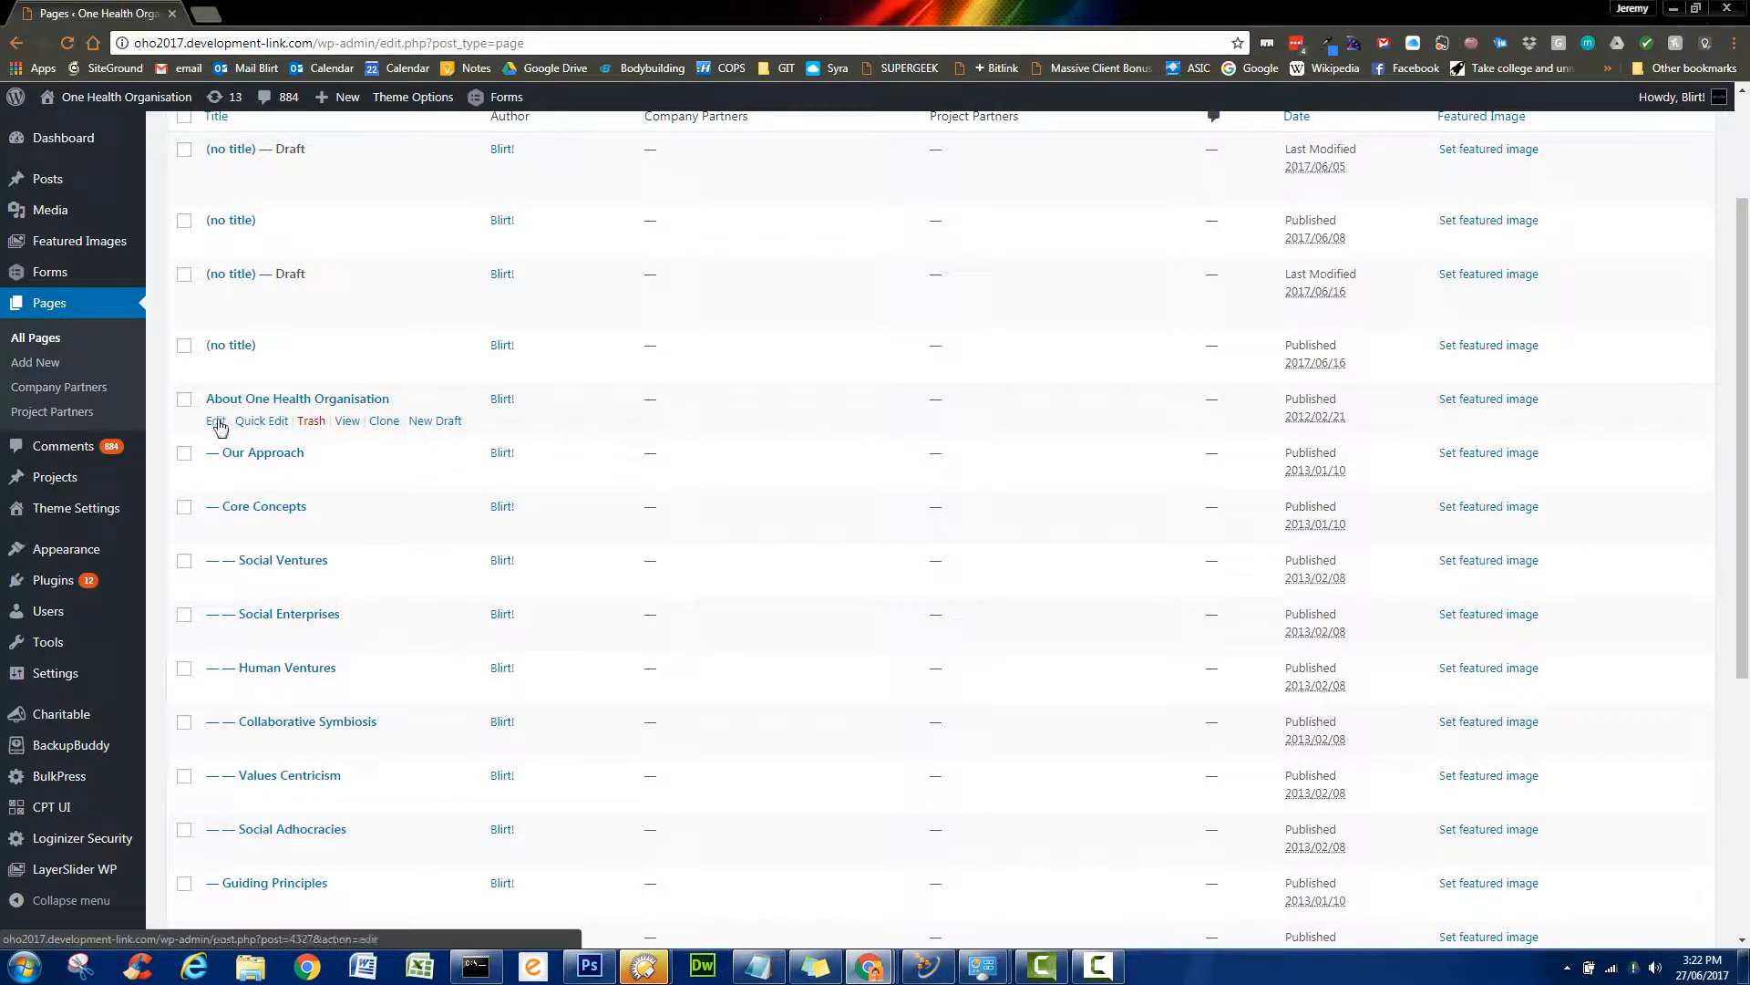
click(268, 422)
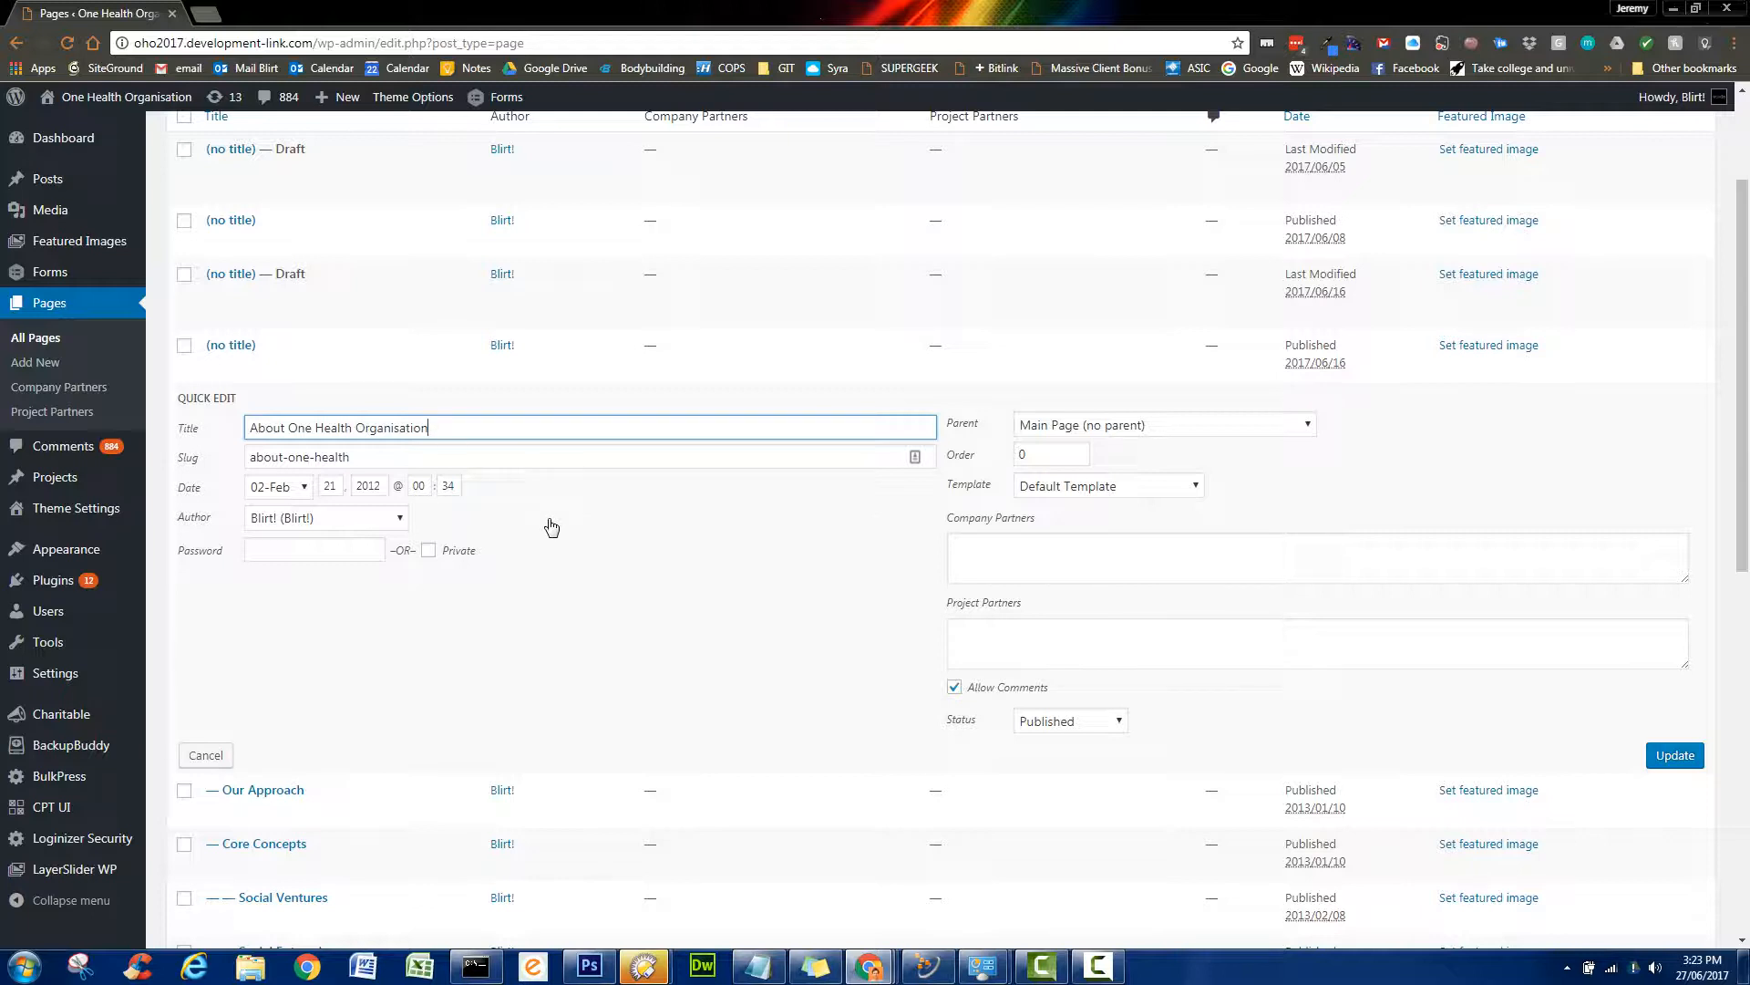
click(325, 550)
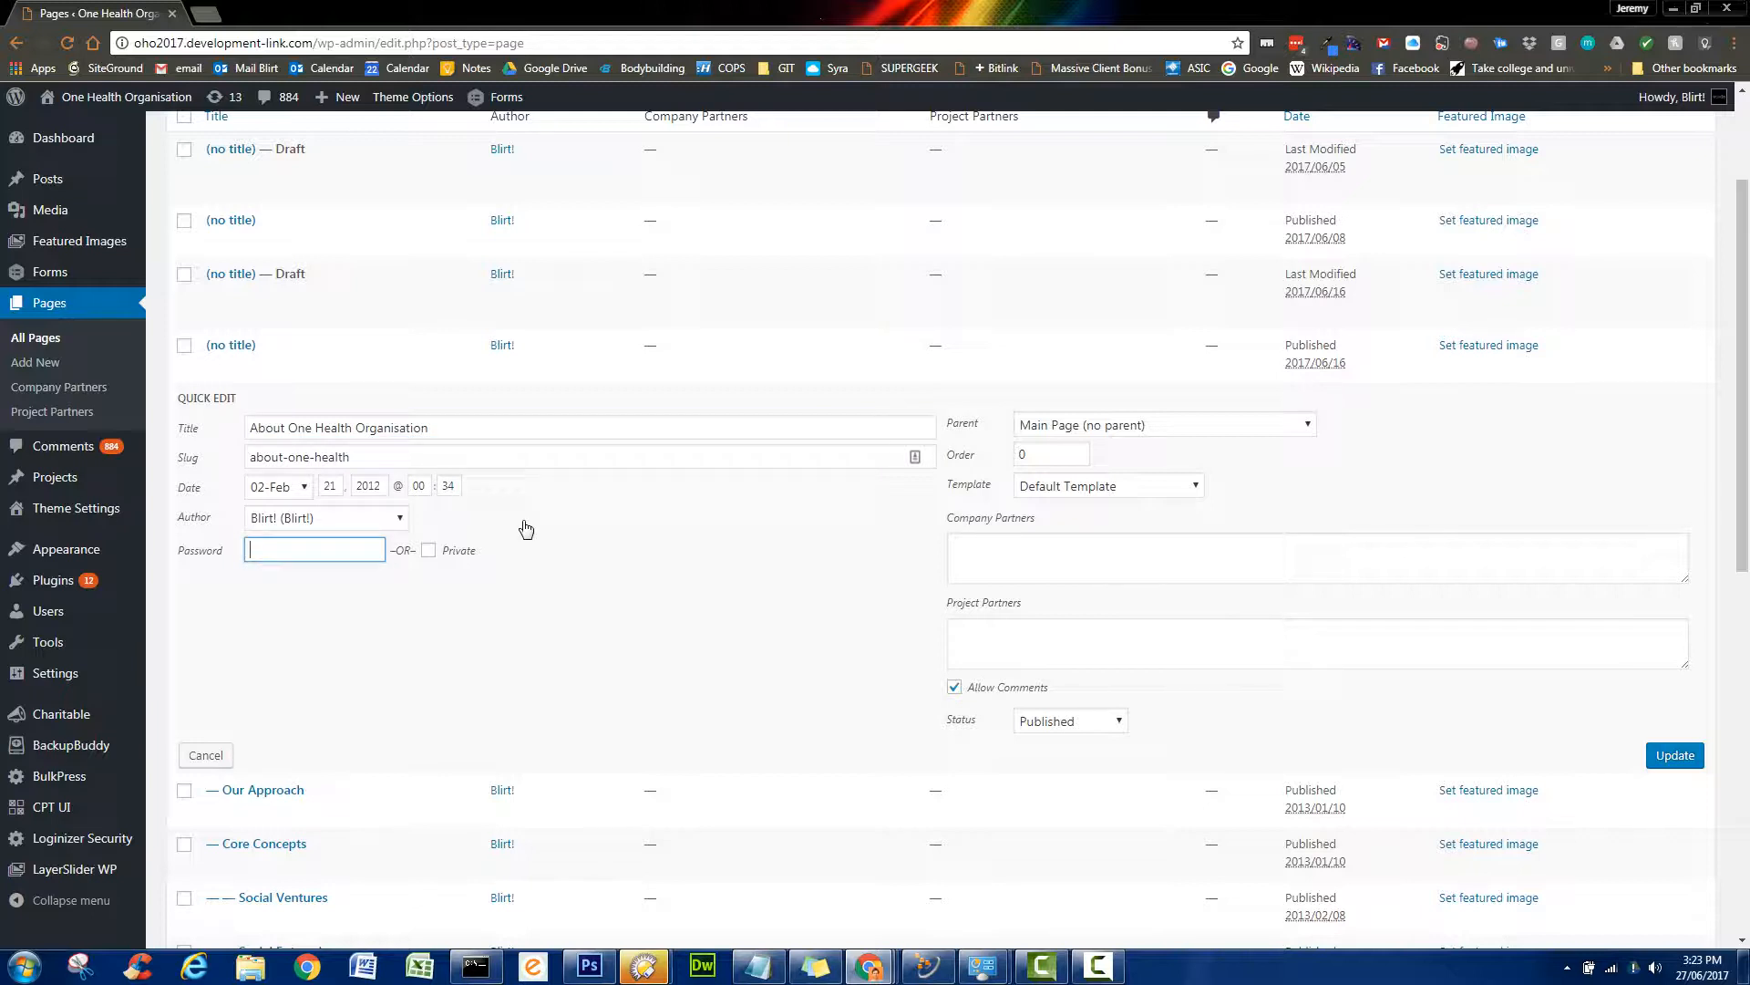
click(206, 756)
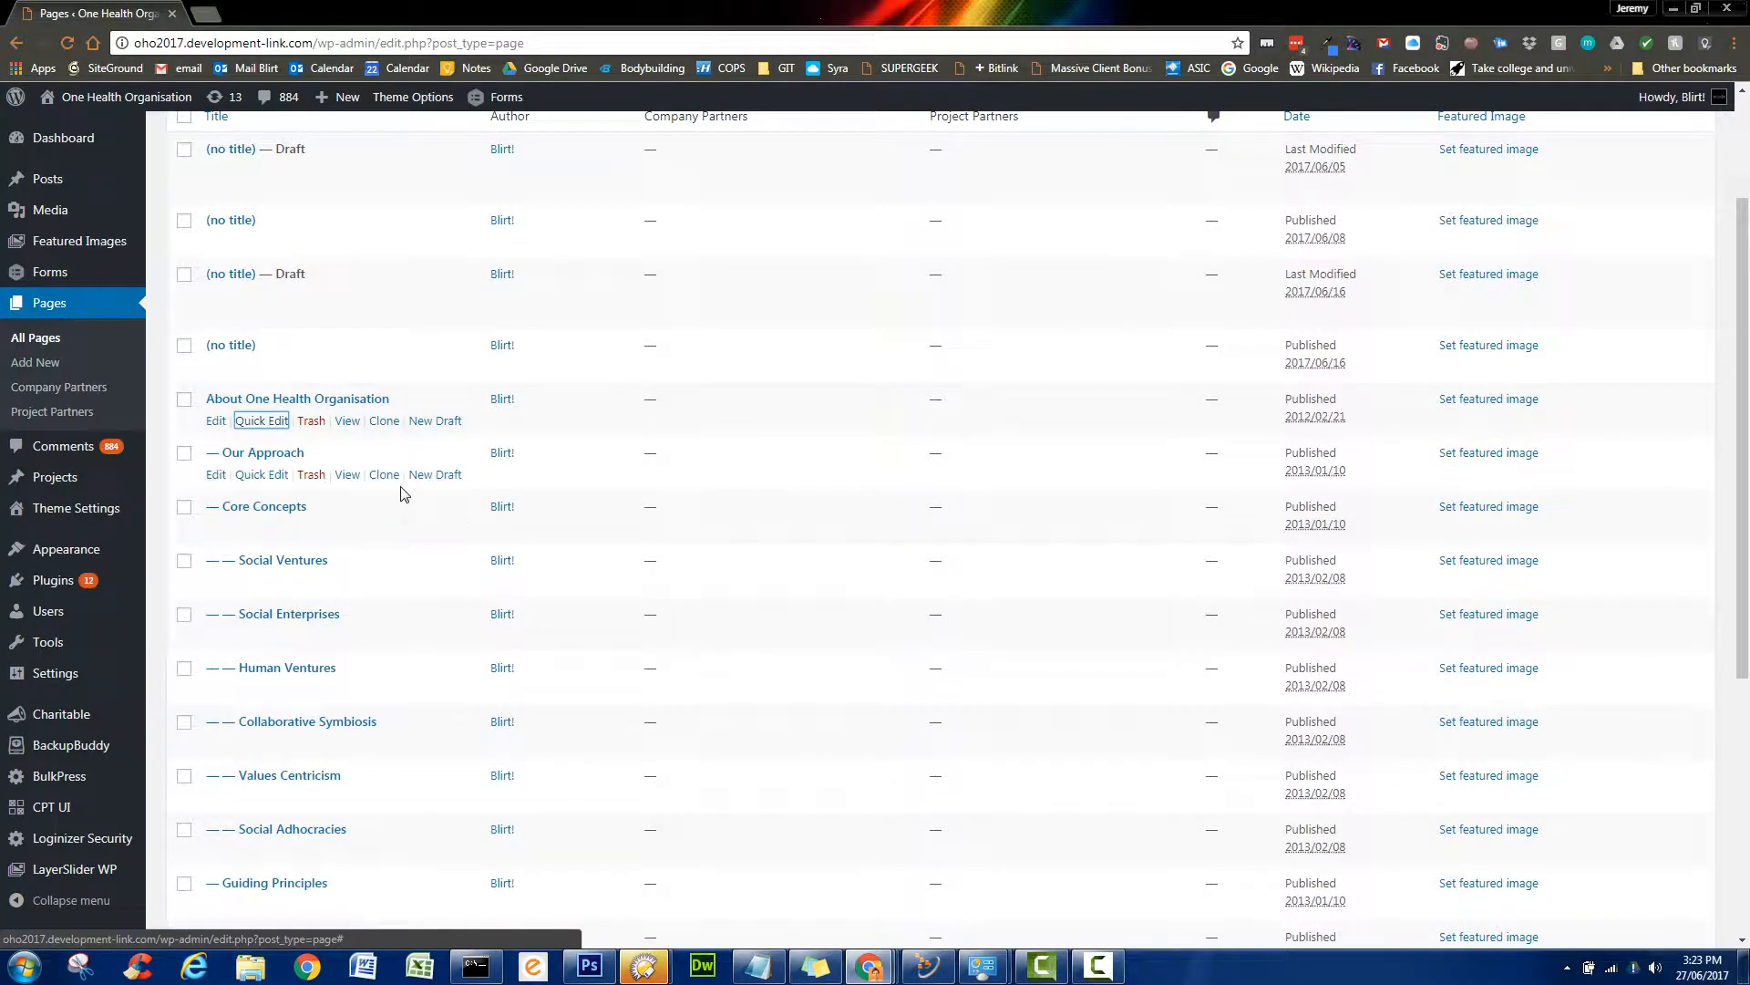
click(216, 422)
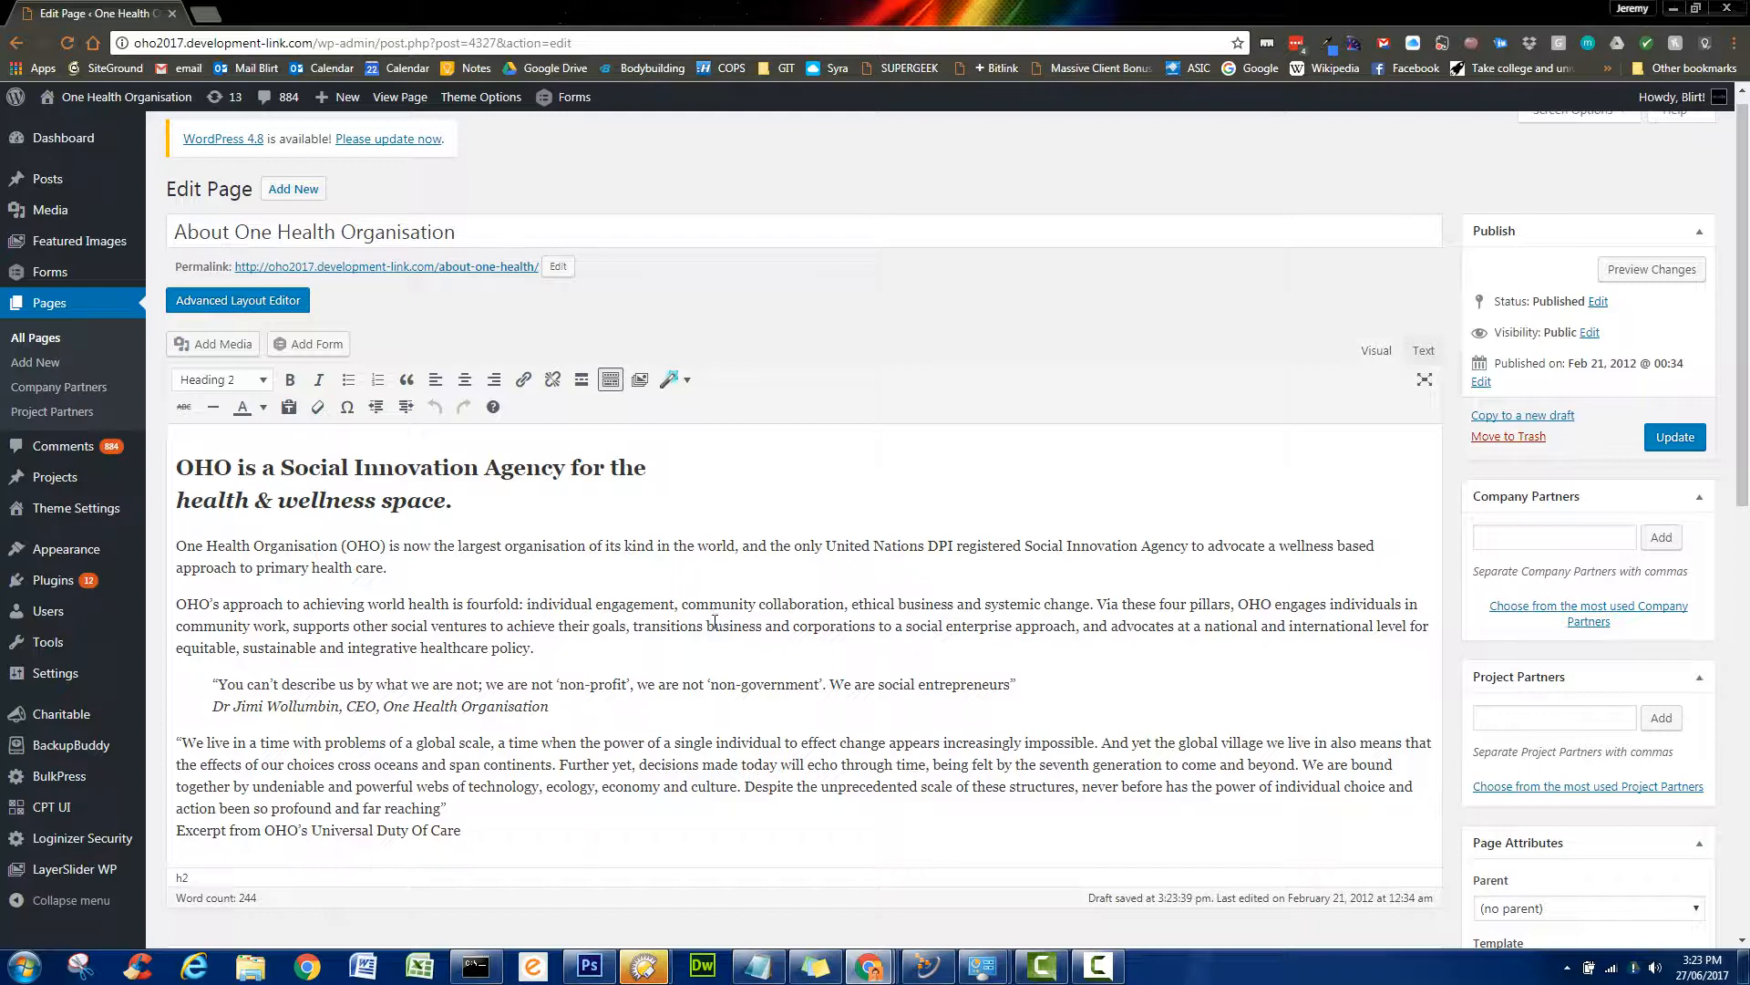
- Switch the About page to the Avia Advanced Layout Editor and review its OHO text block
click(245, 303)
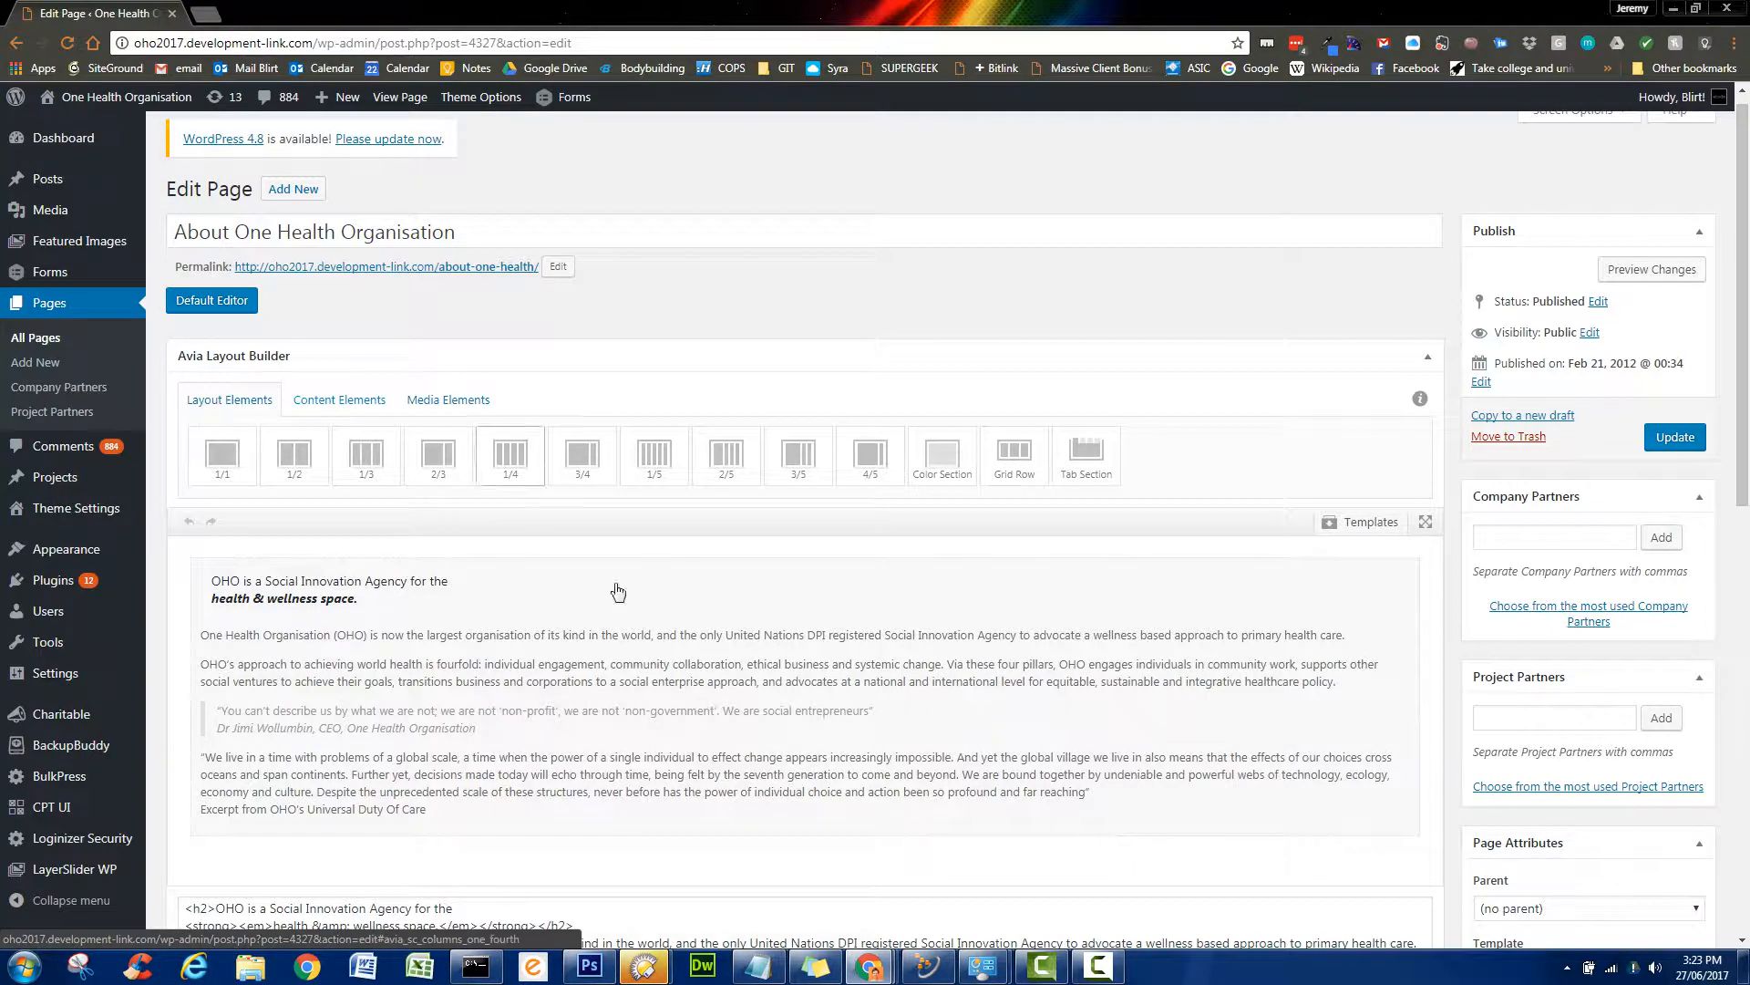
scroll(1039, 540, down, 1)
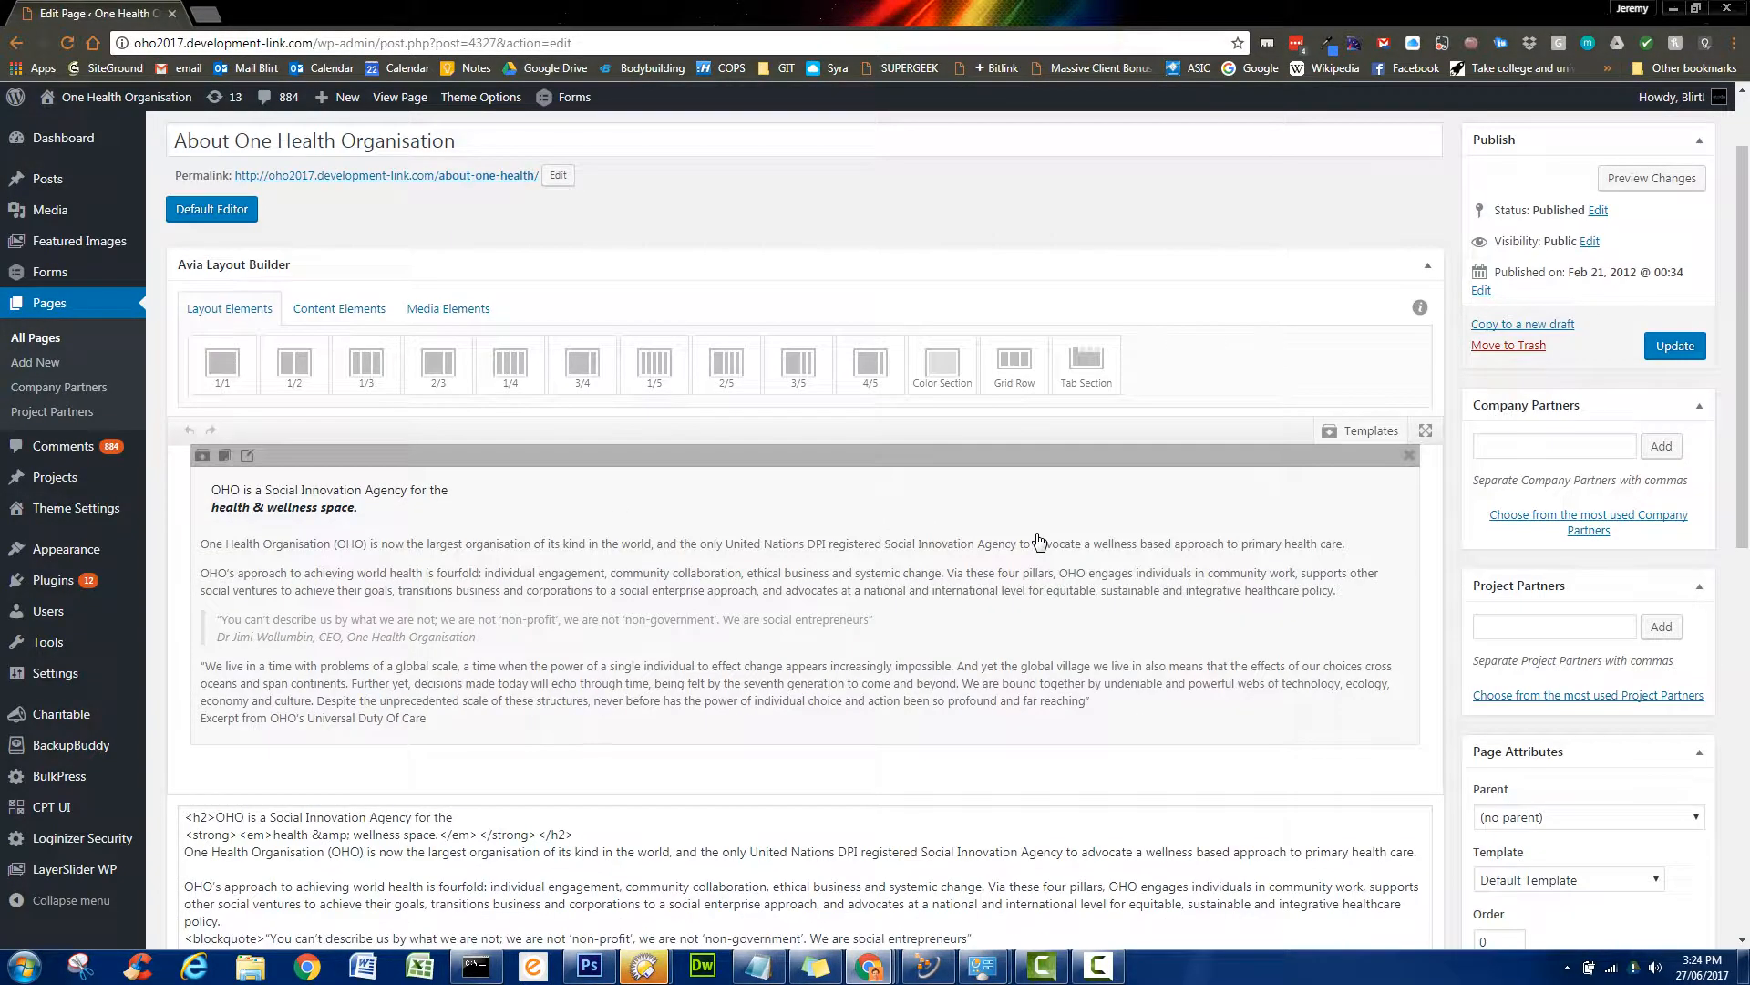
scroll(1040, 540, down, 1)
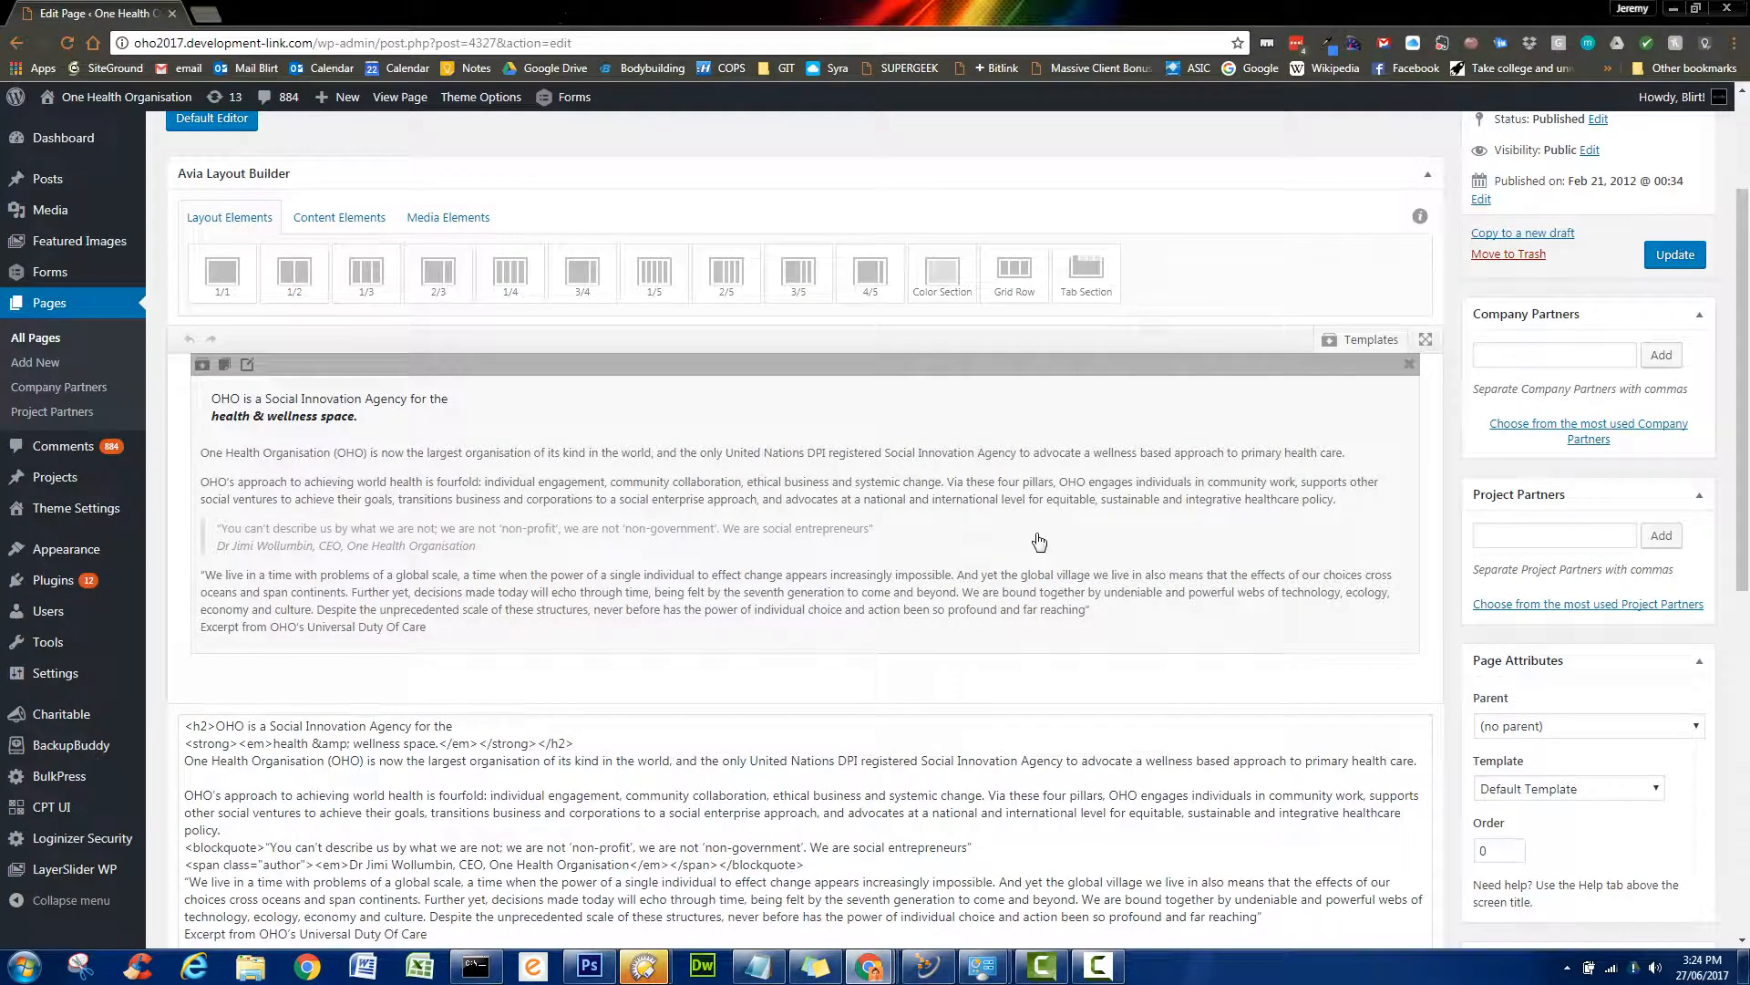
scroll(1040, 541, up, 1)
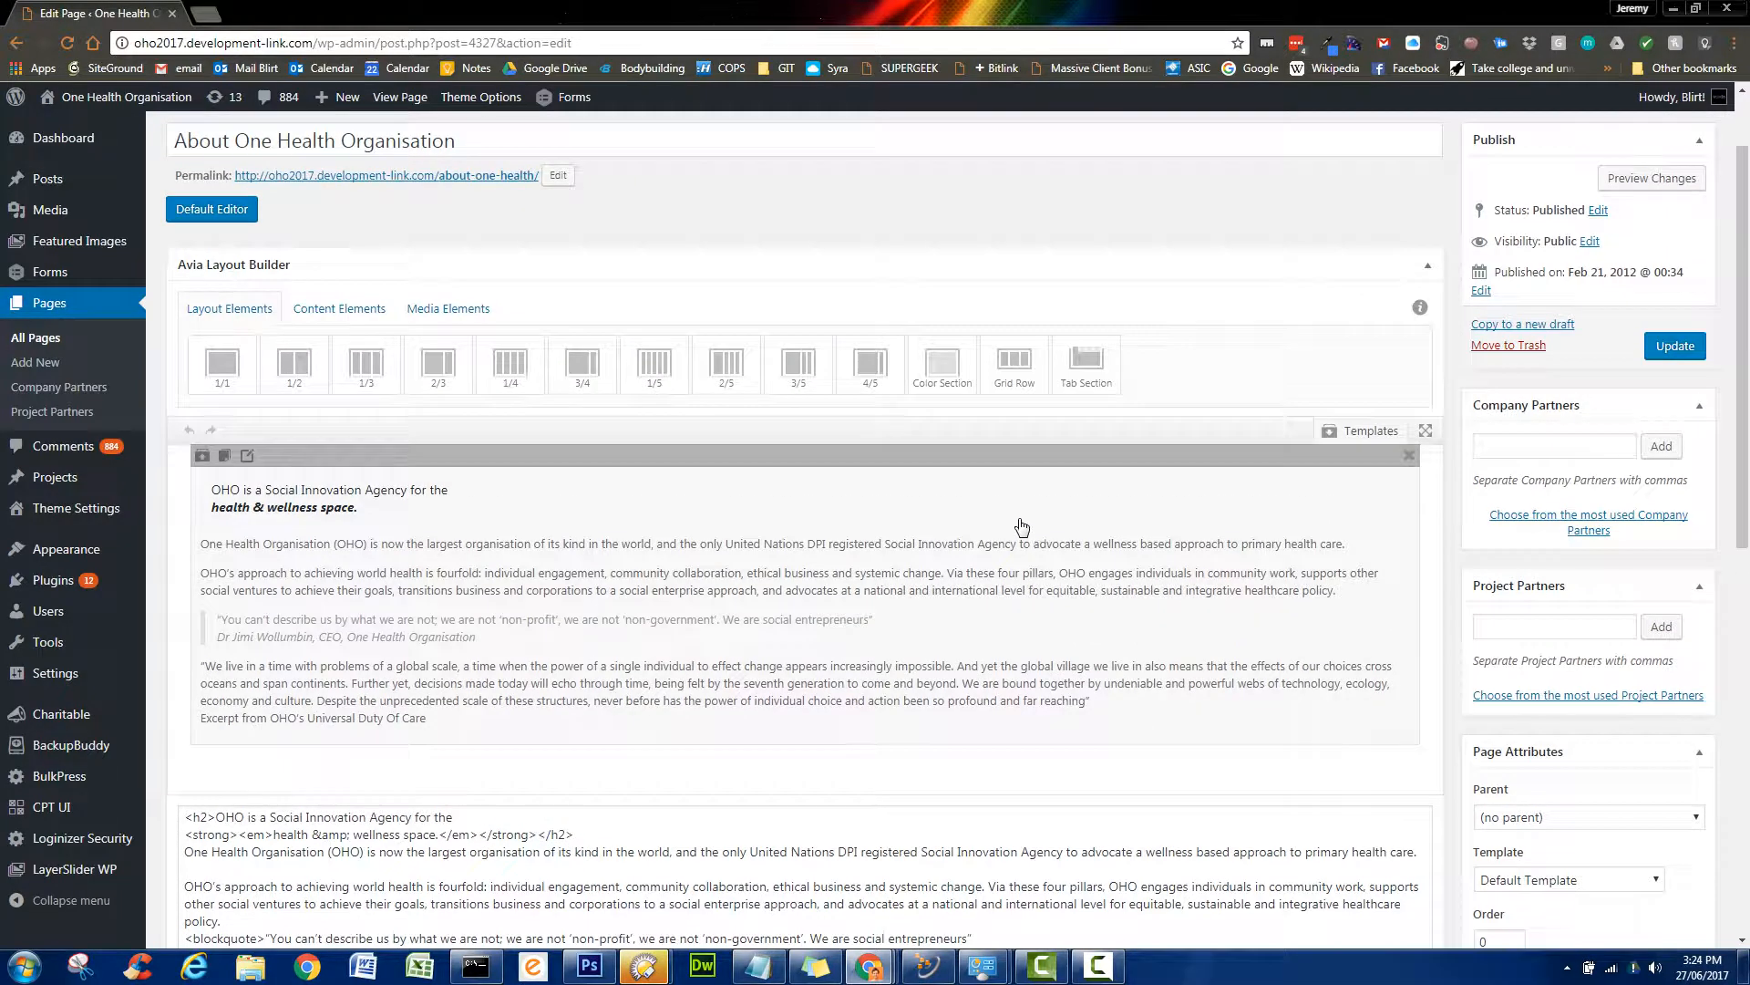
scroll(1020, 528, down, 2)
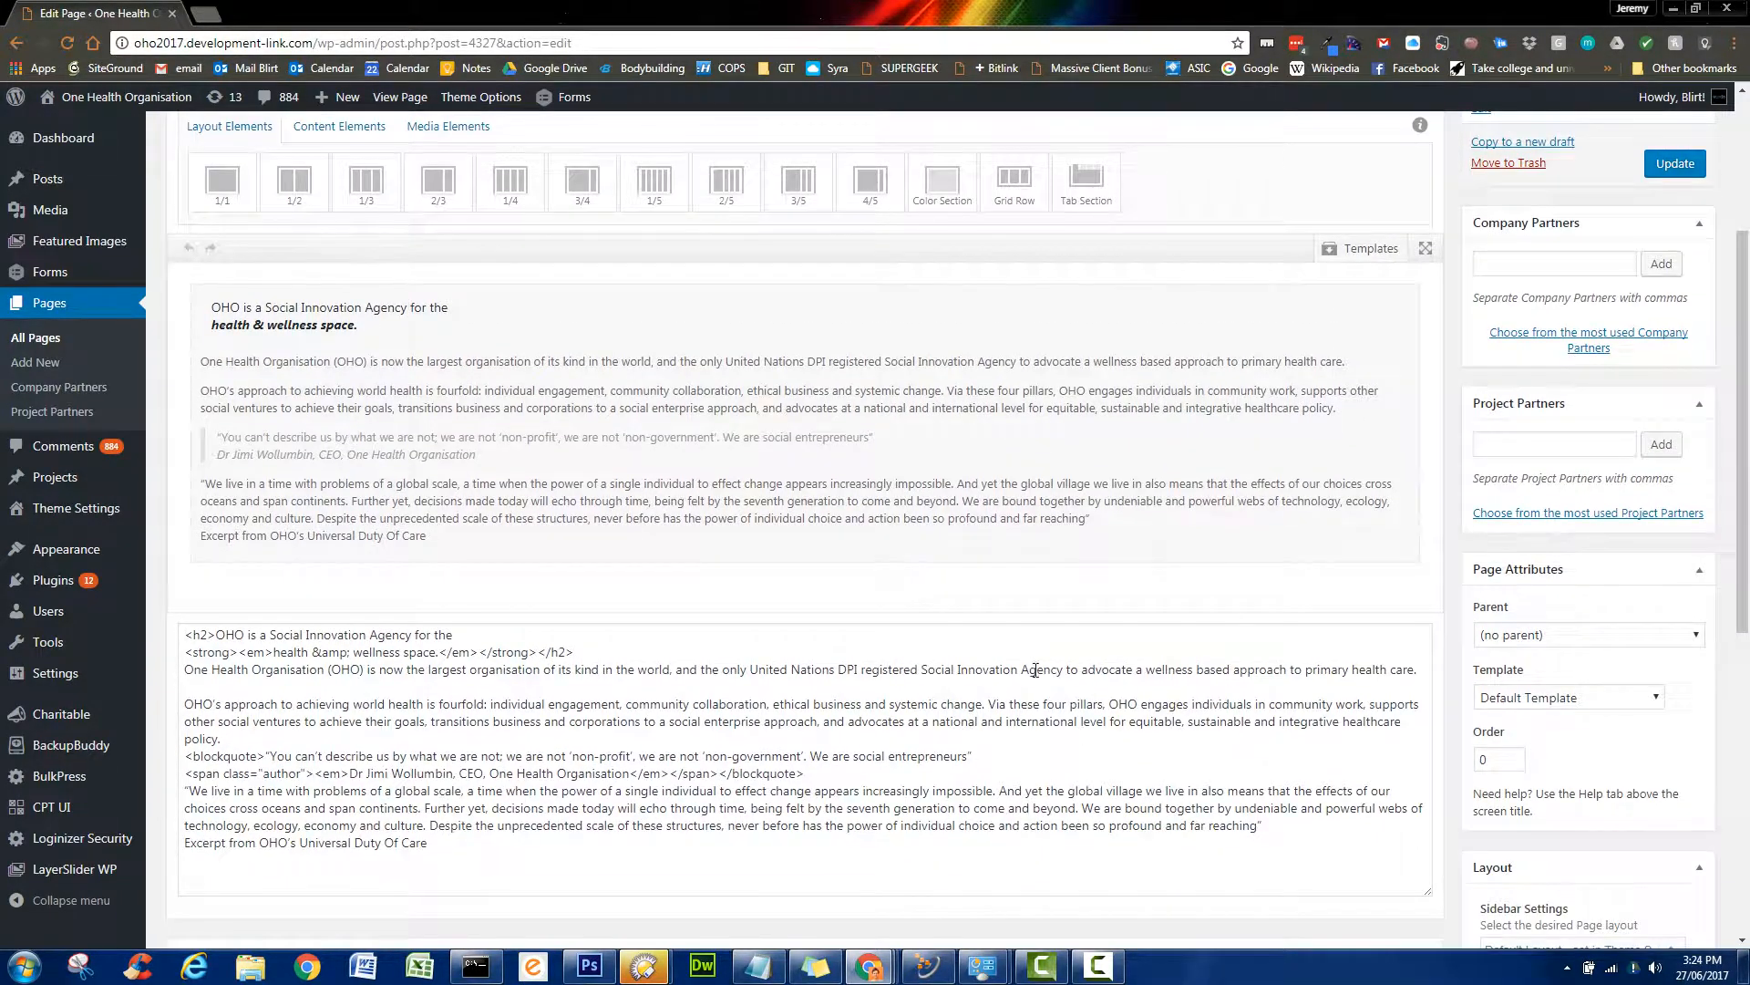
drag(478, 860, 113, 618)
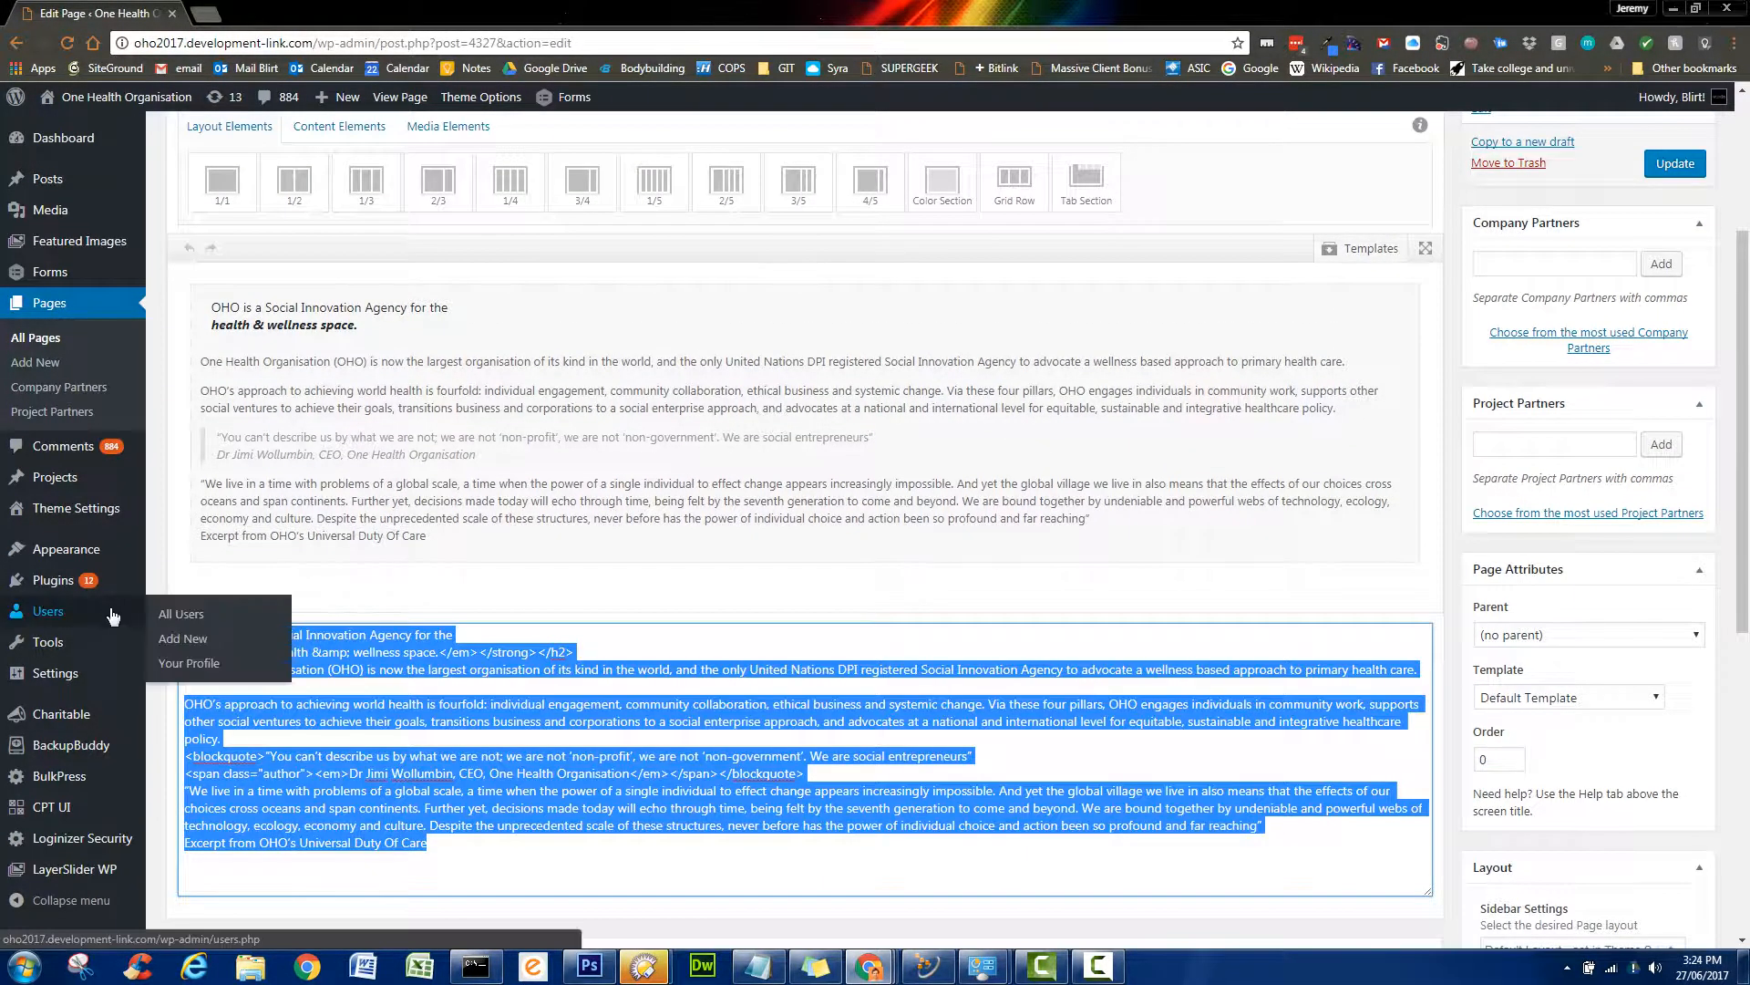
click(1132, 831)
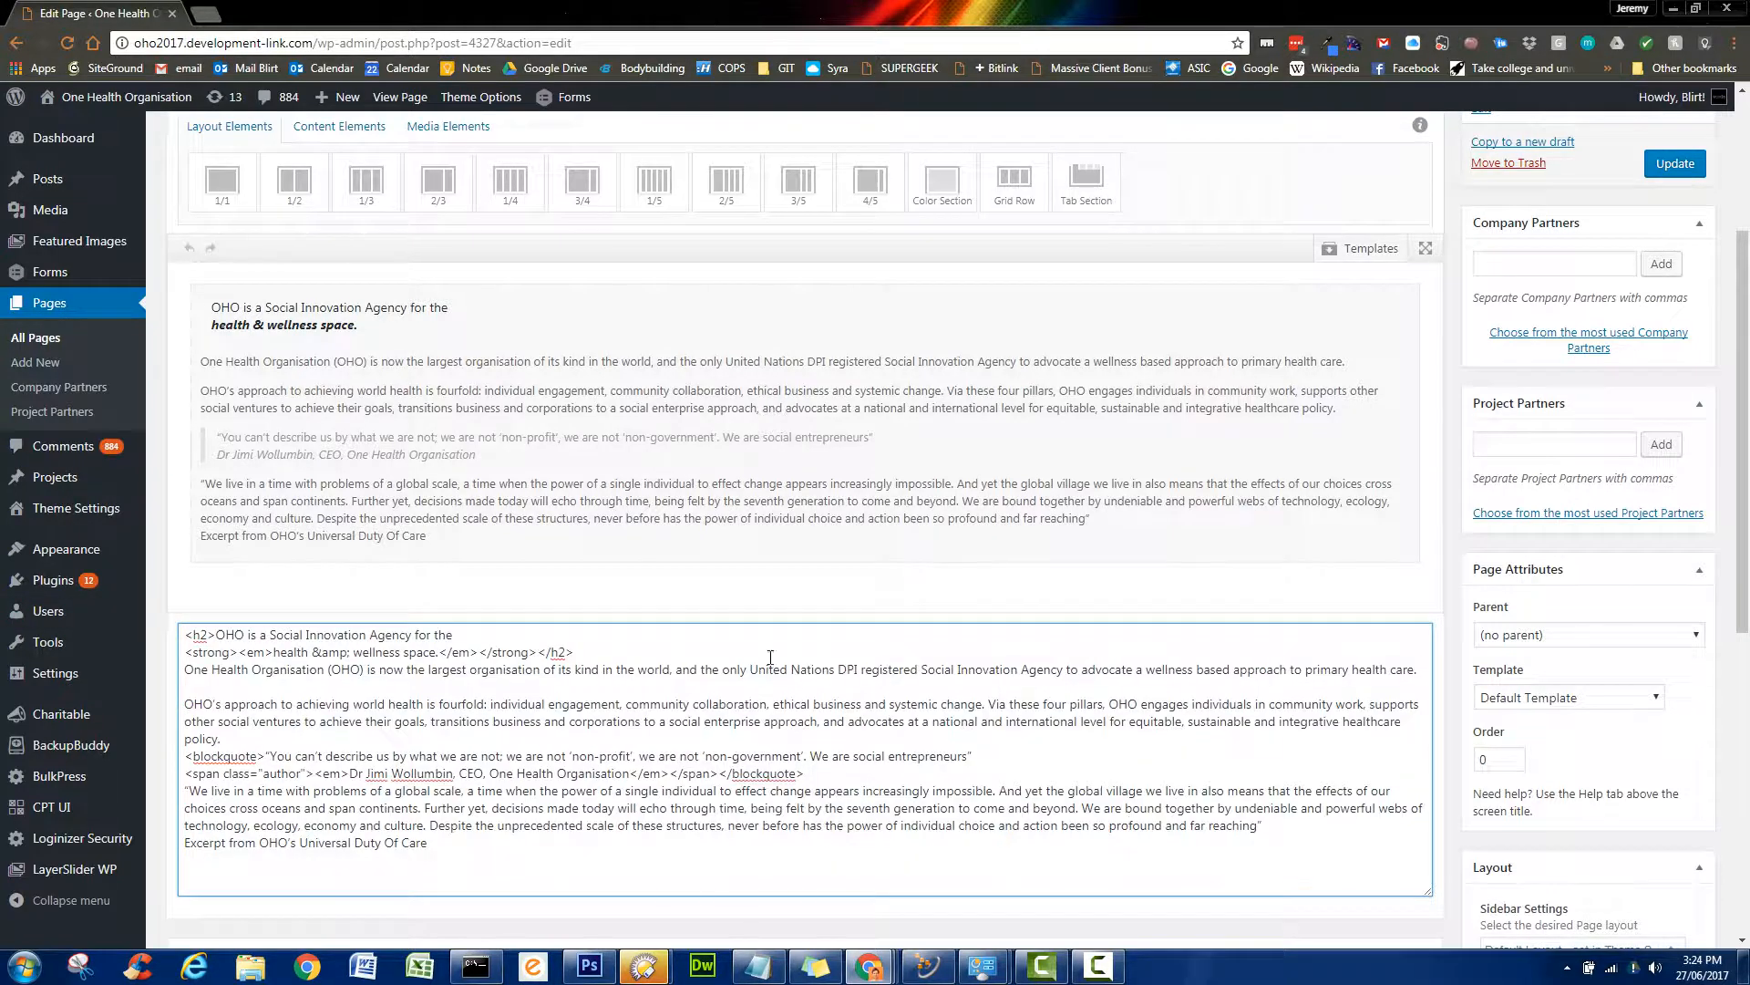
scroll(1444, 595, up, 1)
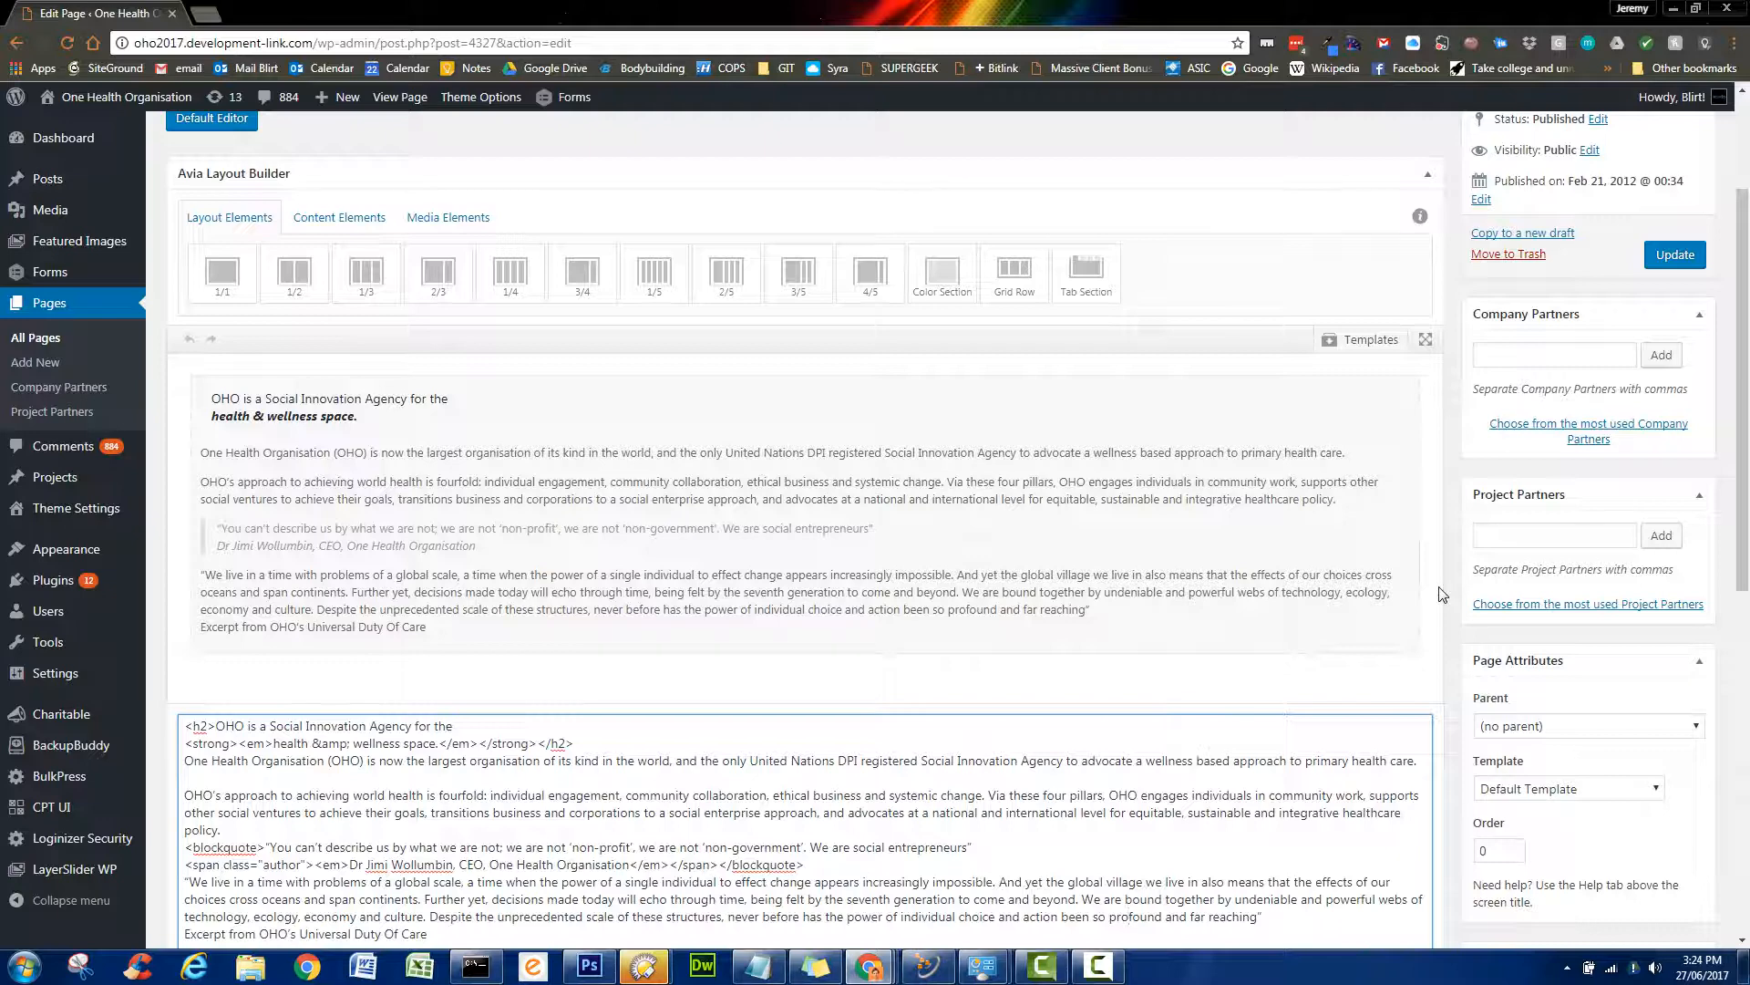
scroll(1441, 594, up, 1)
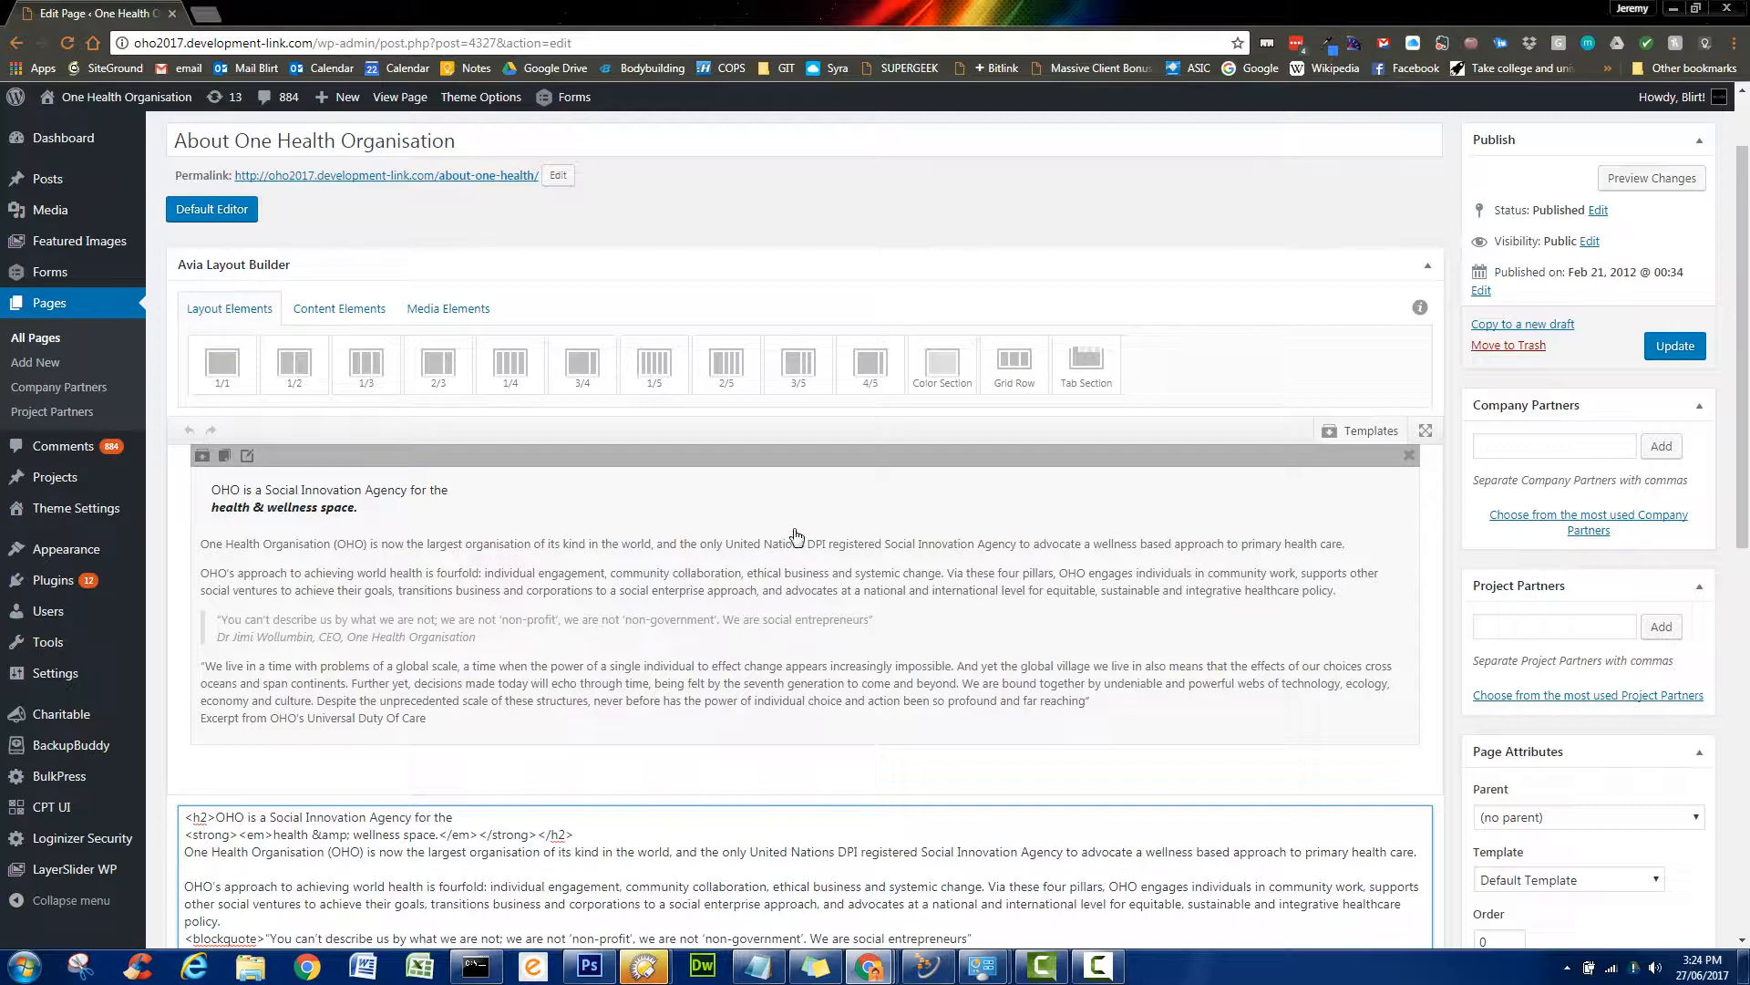
- Browse the saved layout templates, from ELEMENT - 4 Box to PROJECT - With Slider
click(1373, 433)
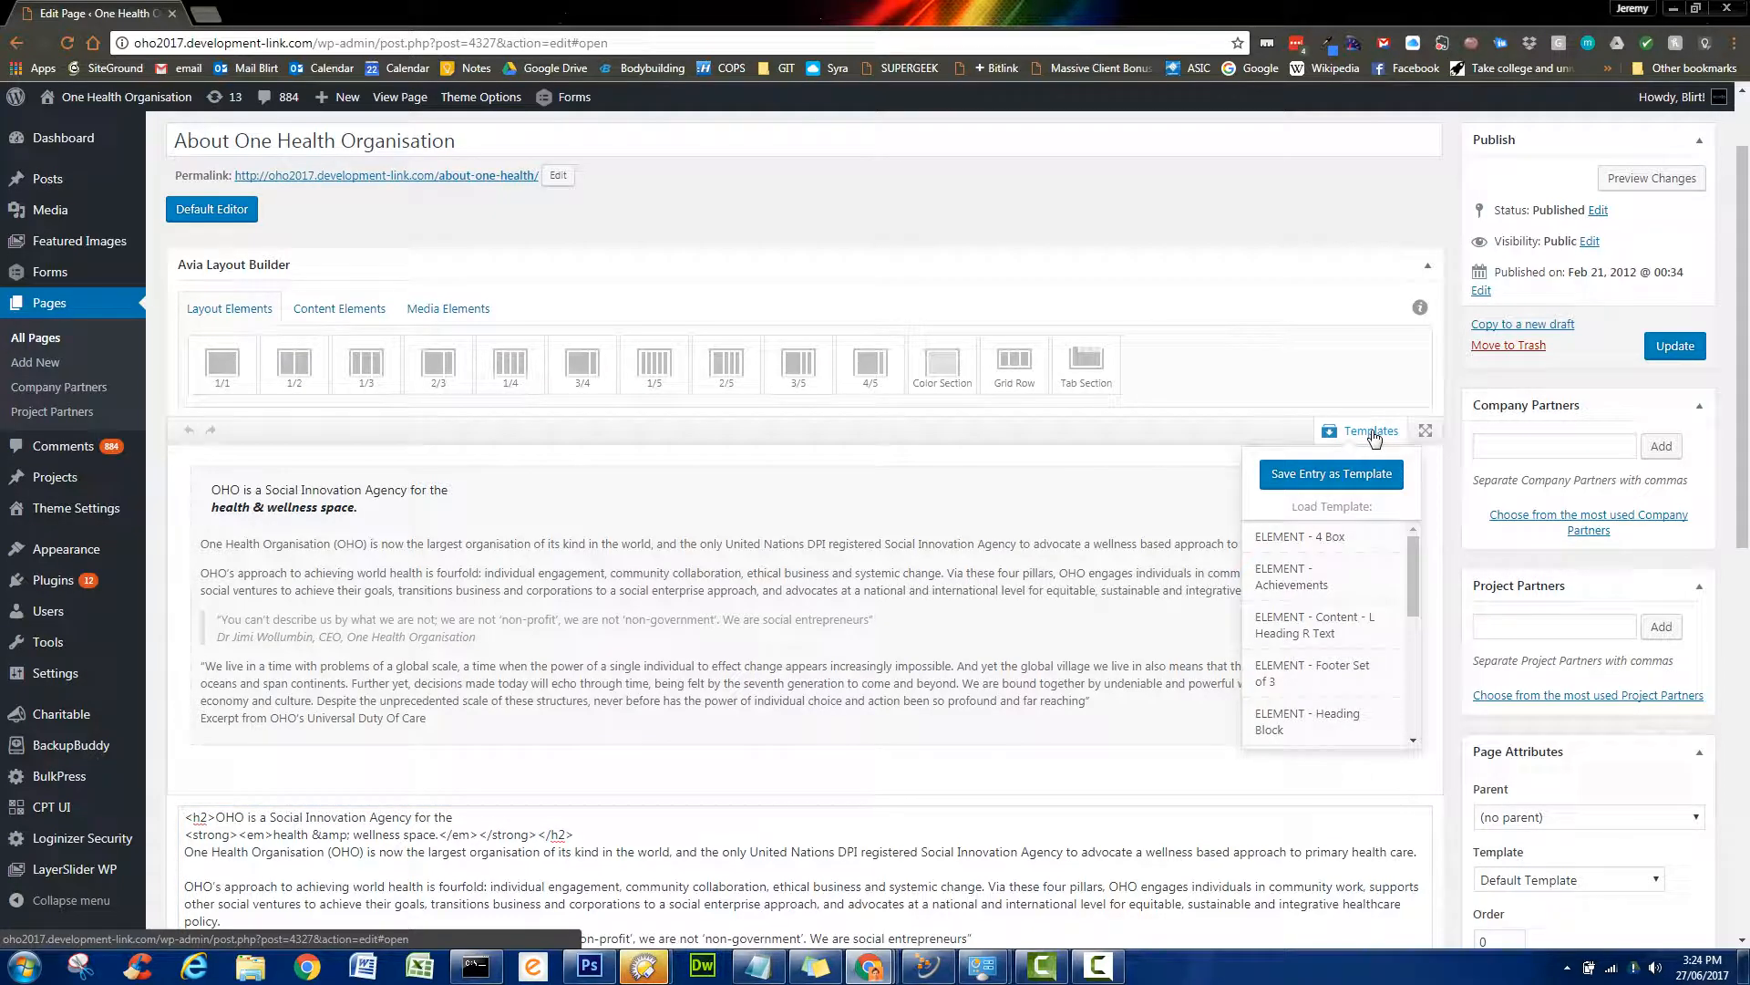
drag(1415, 545, 1430, 691)
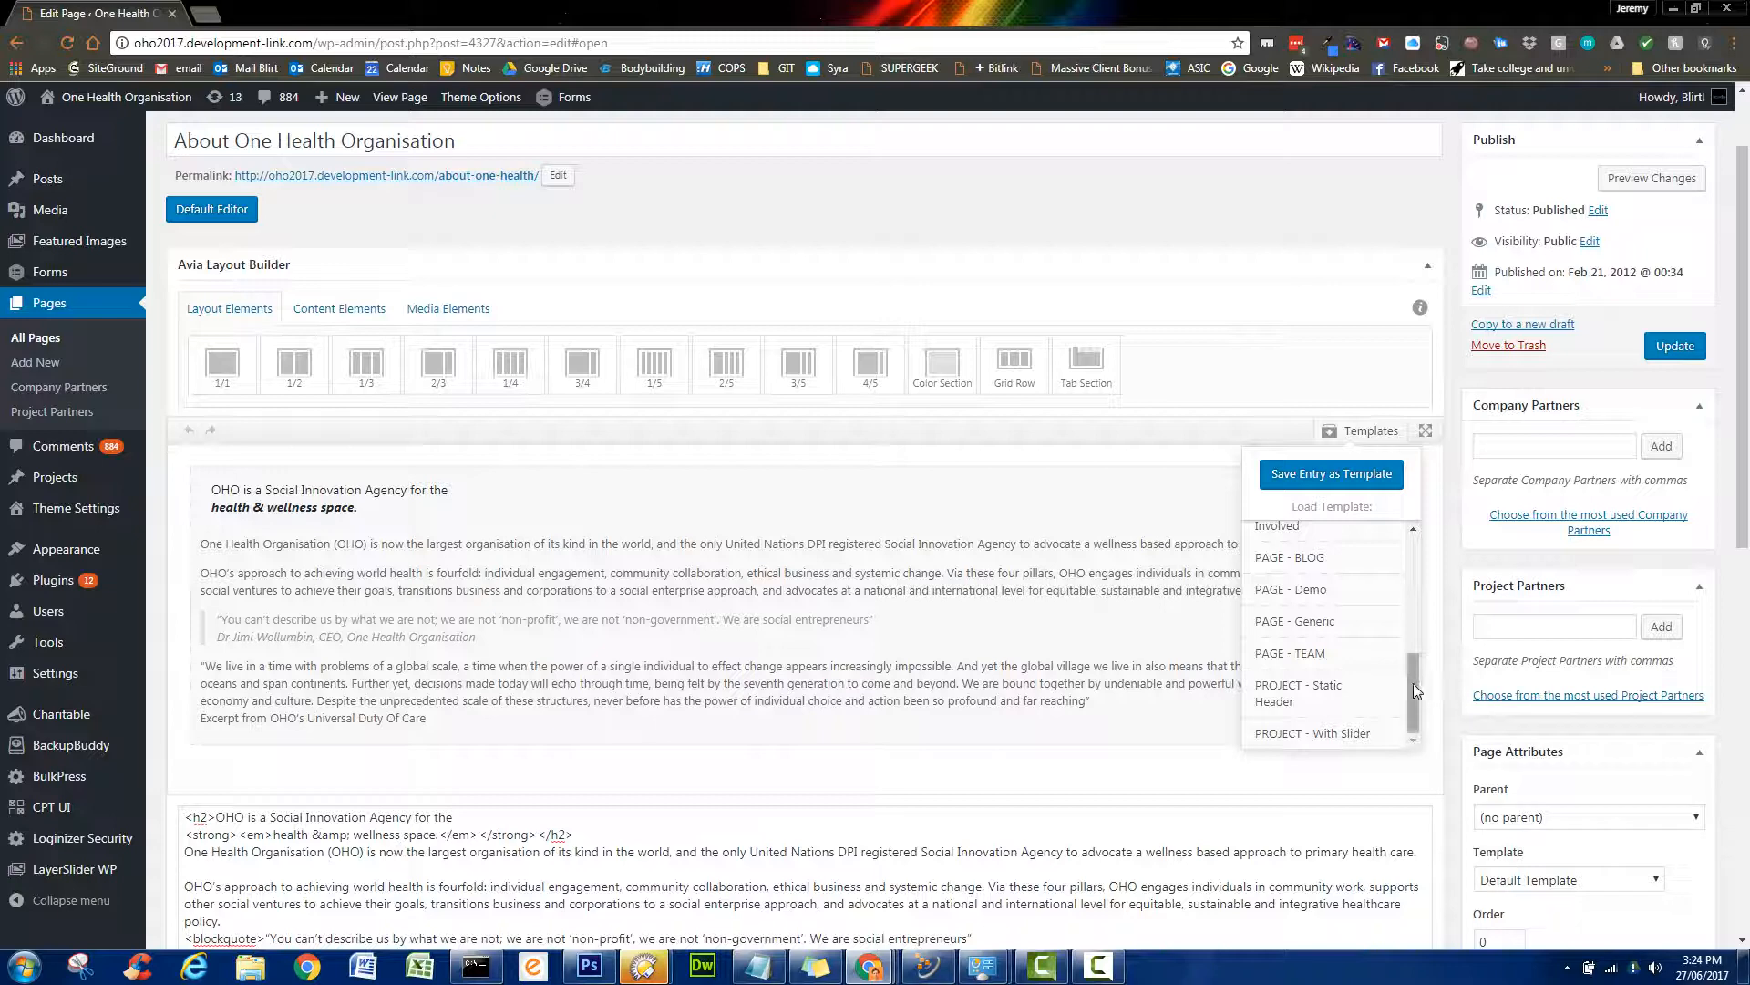
drag(1413, 690, 1408, 562)
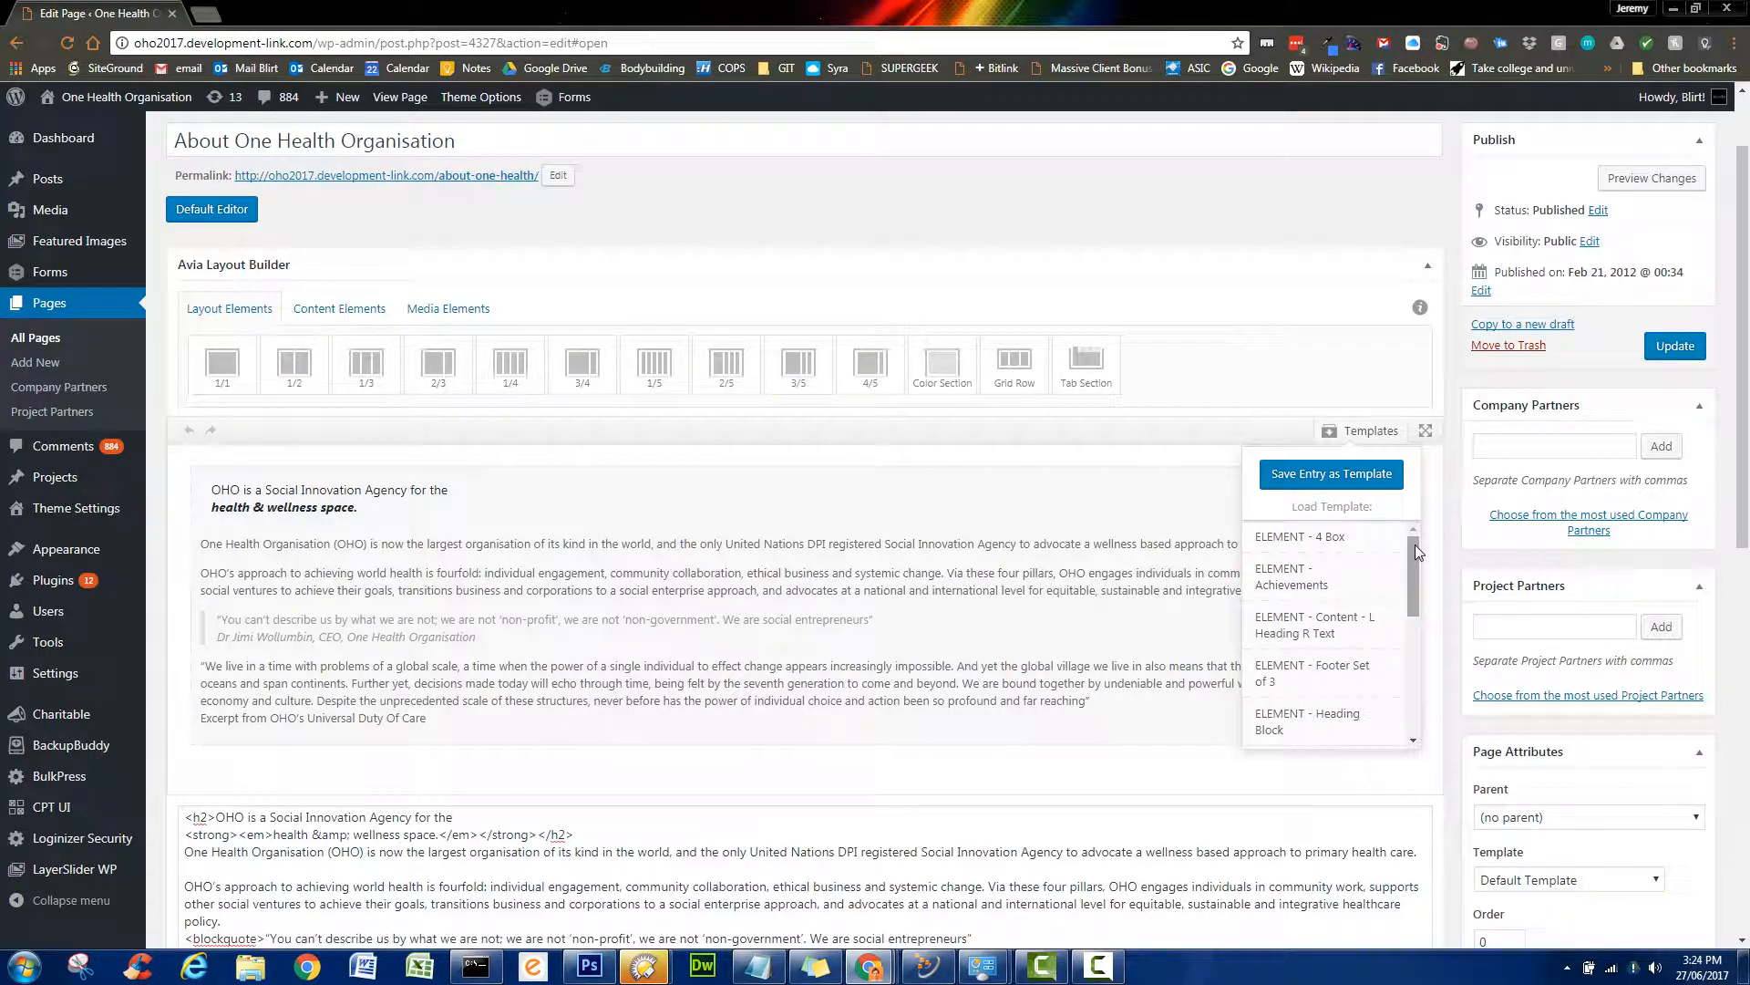
drag(1415, 560, 1423, 693)
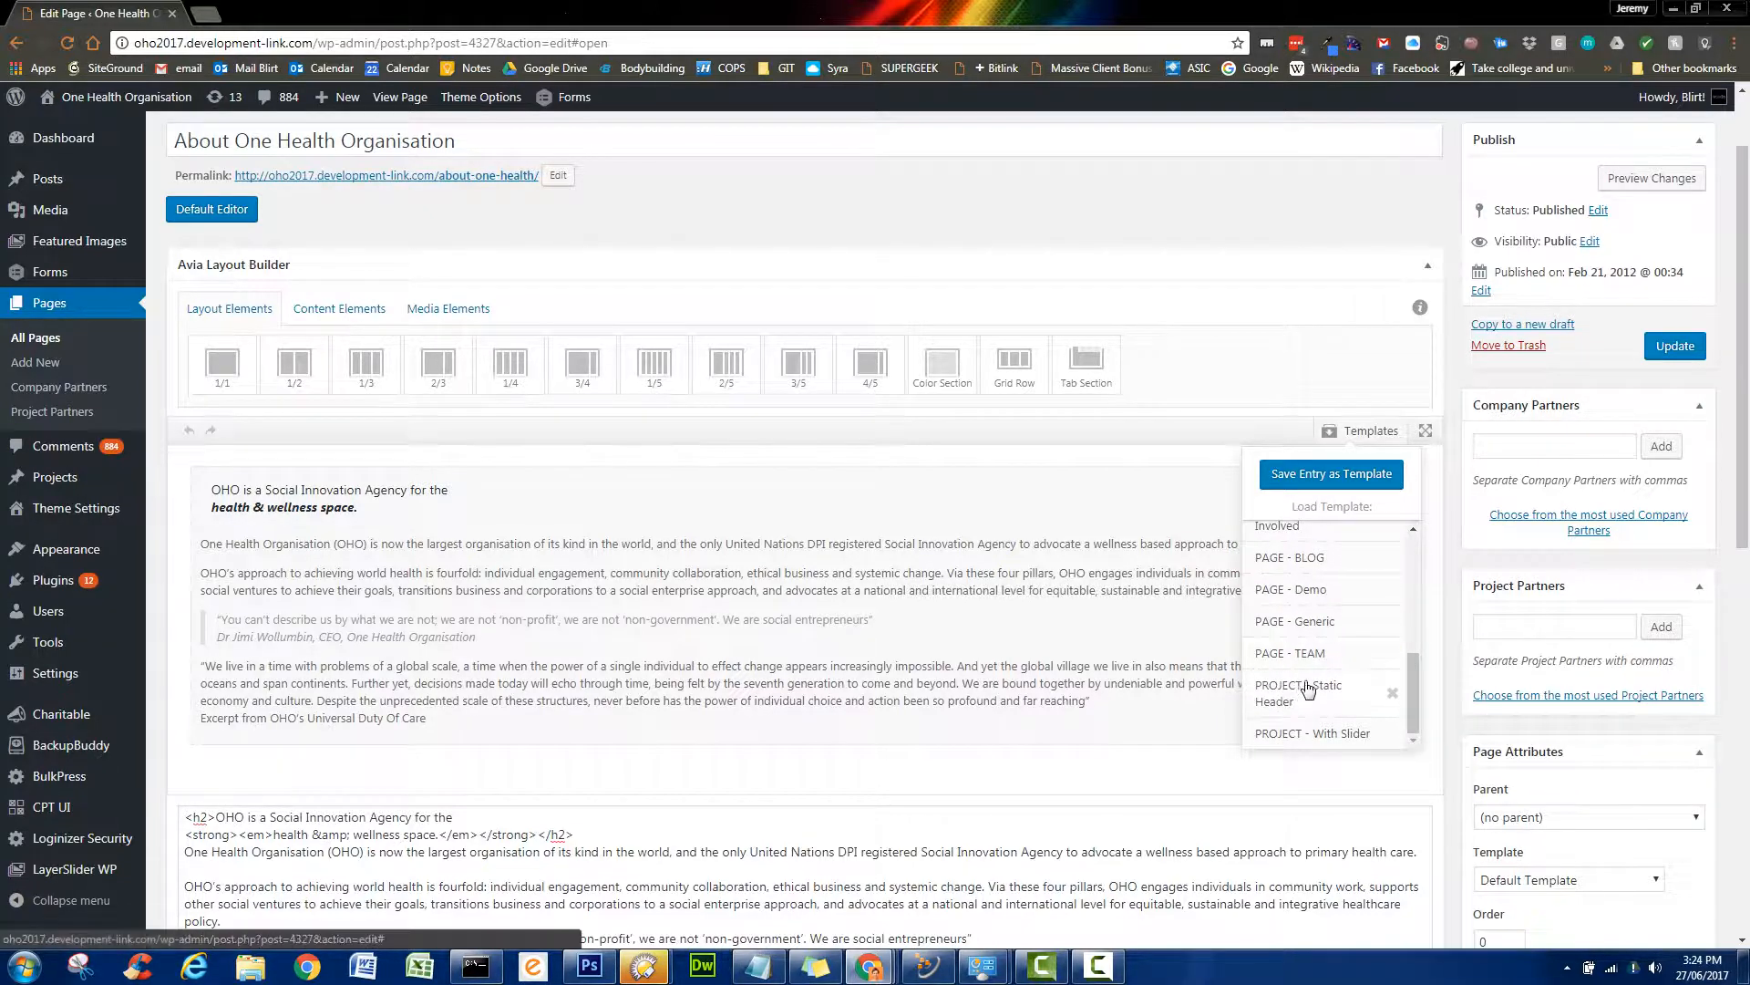
drag(1413, 713, 1411, 603)
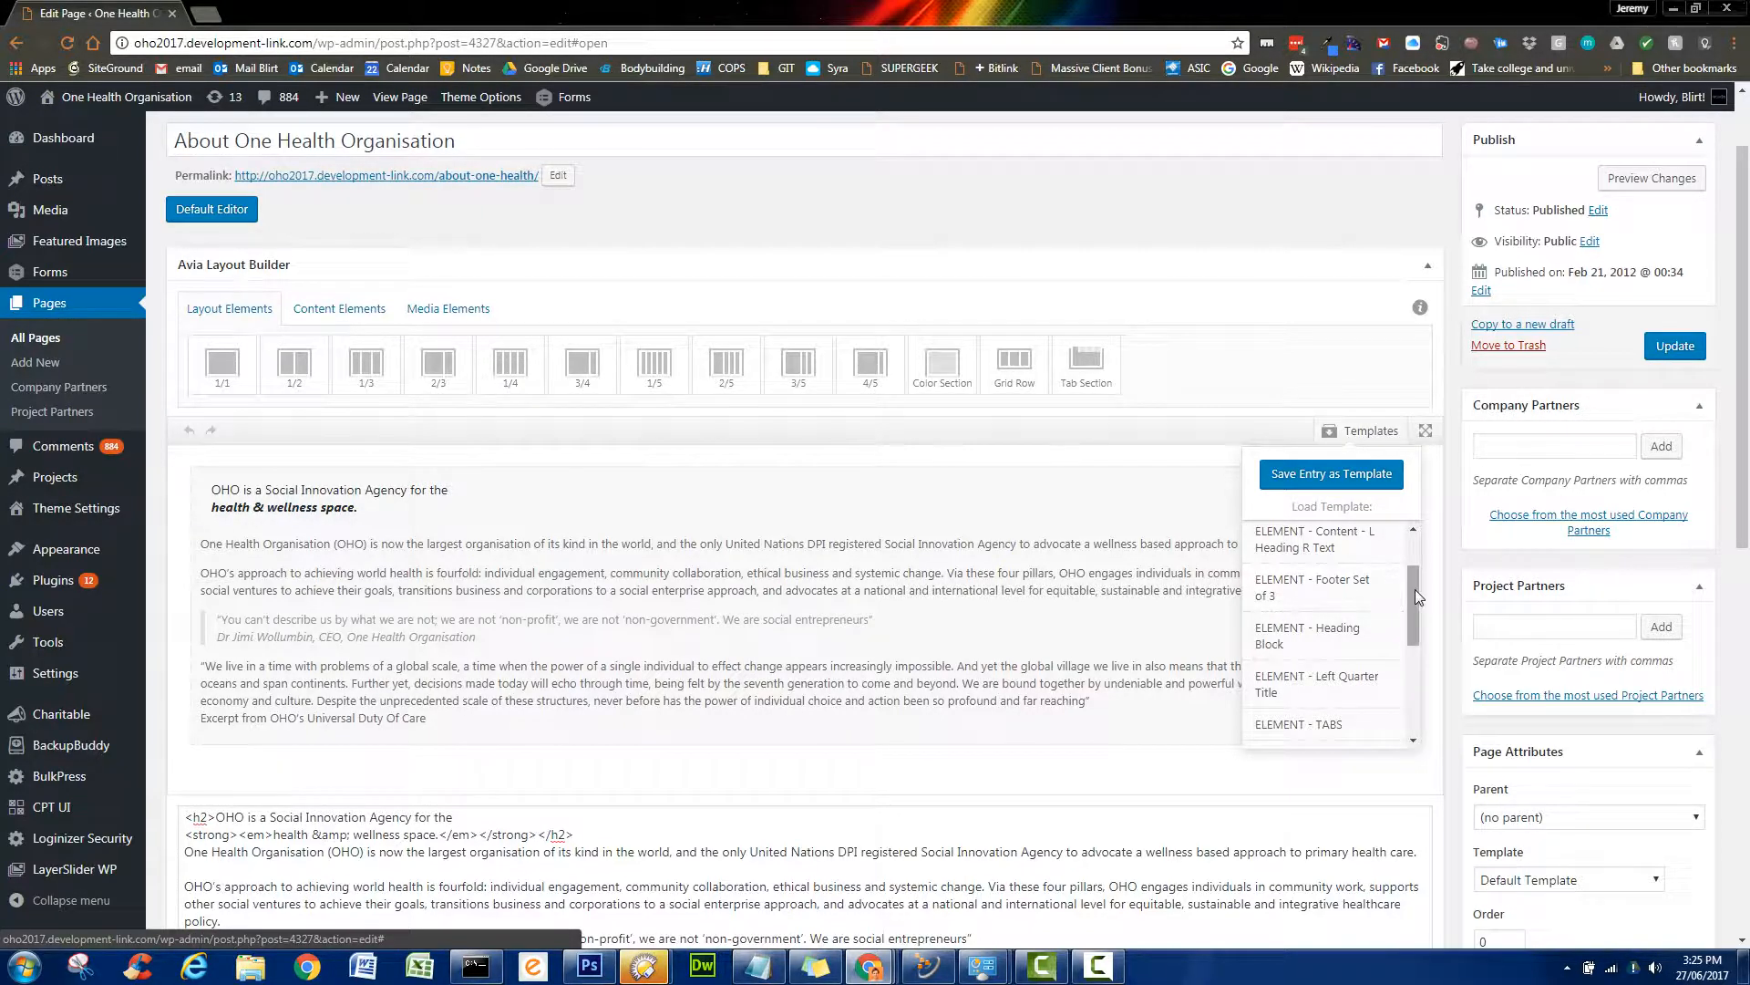
drag(1414, 589, 1402, 672)
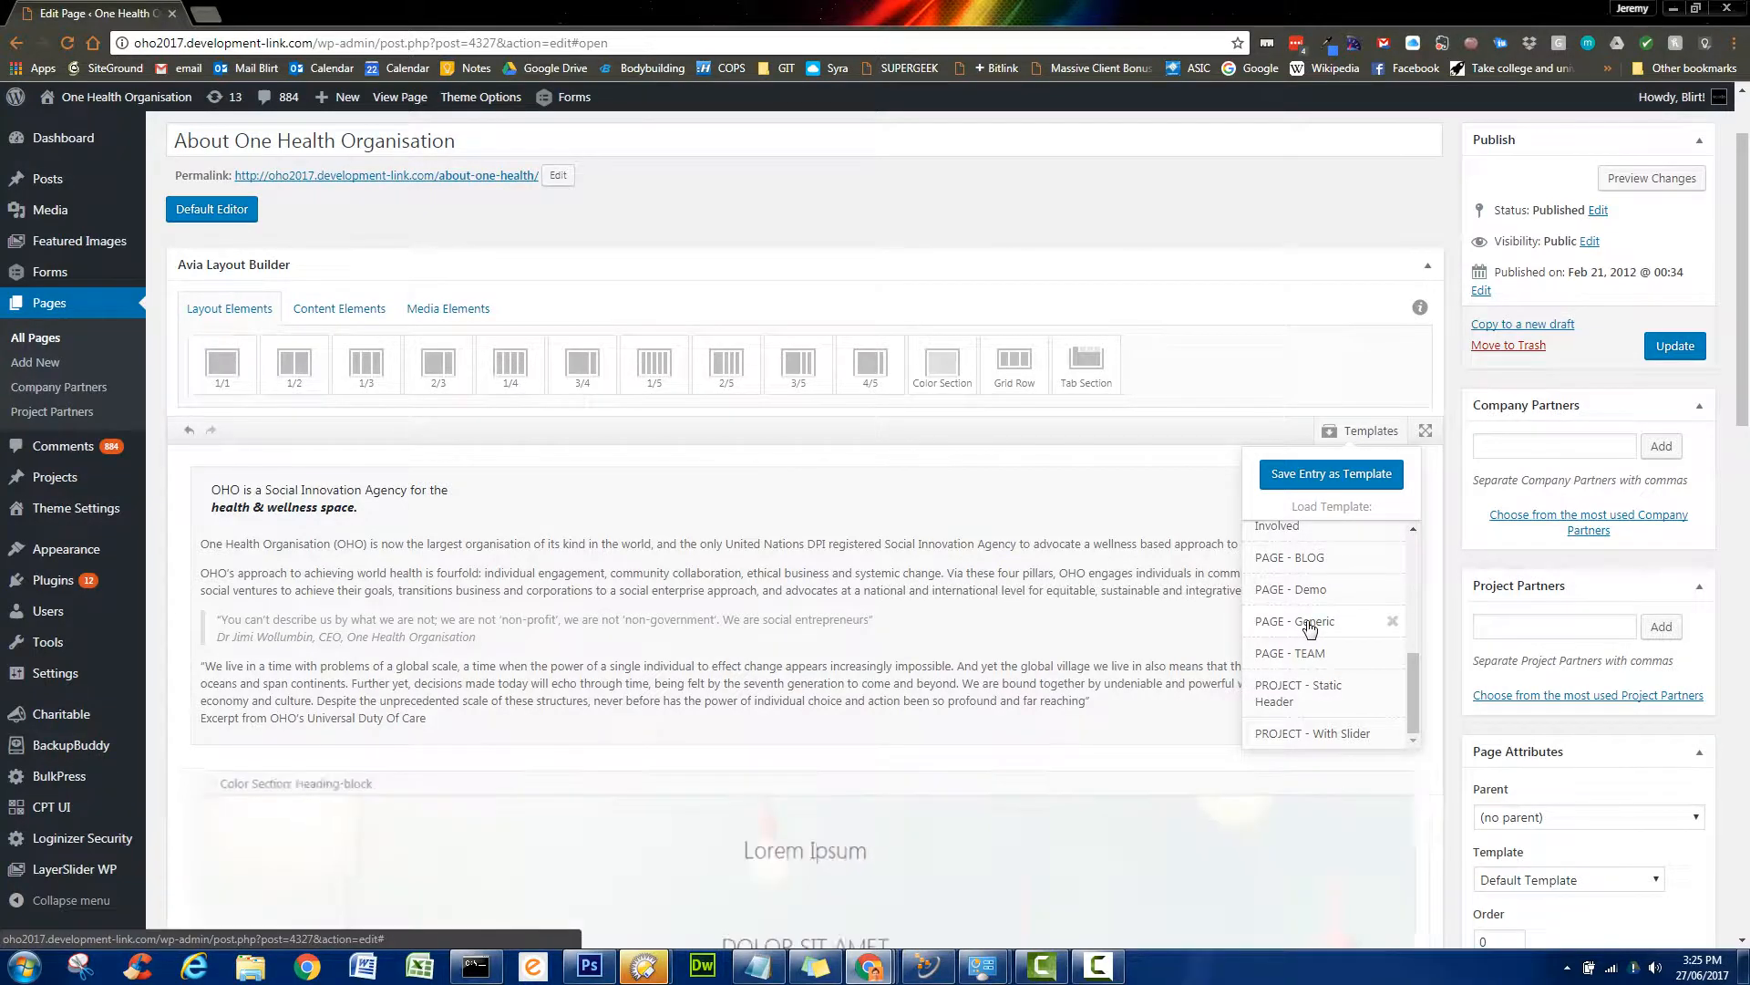
- Move the OHO text block into the Custom-why 3/4 column and delete the Lorem ipsum block
scroll(1131, 724, down, 6)
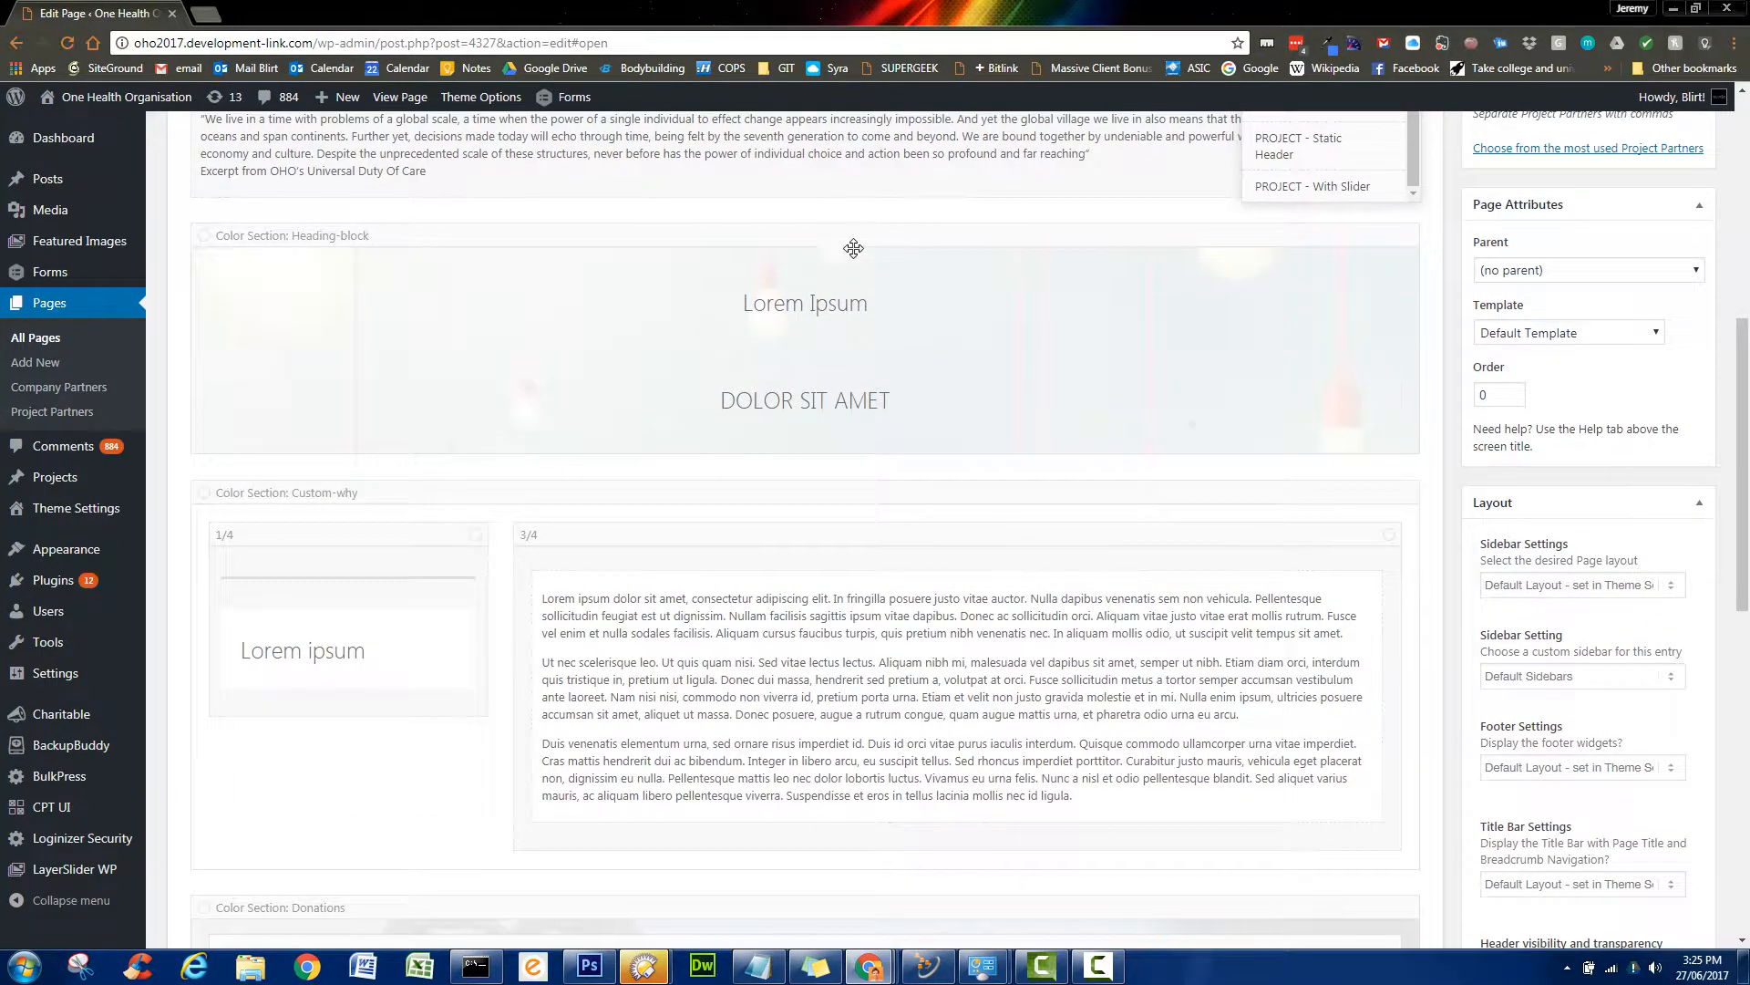
scroll(864, 351, down, 2)
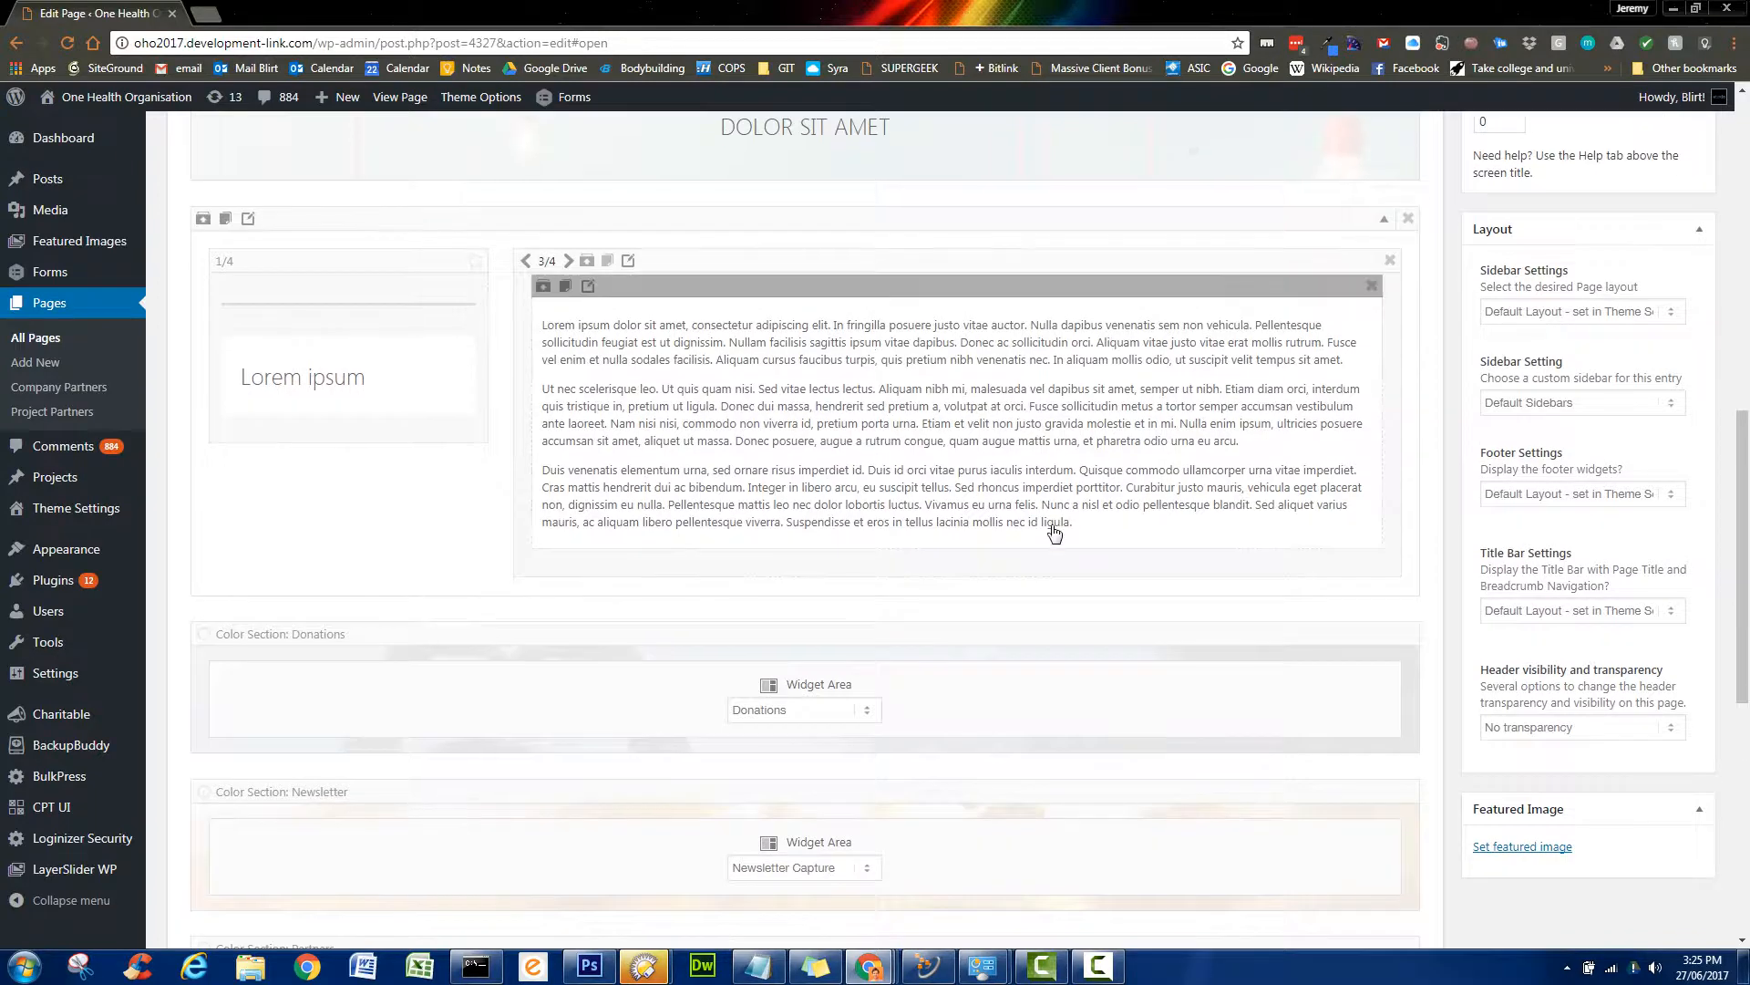
scroll(1056, 529, up, 3)
scroll(1055, 528, up, 2)
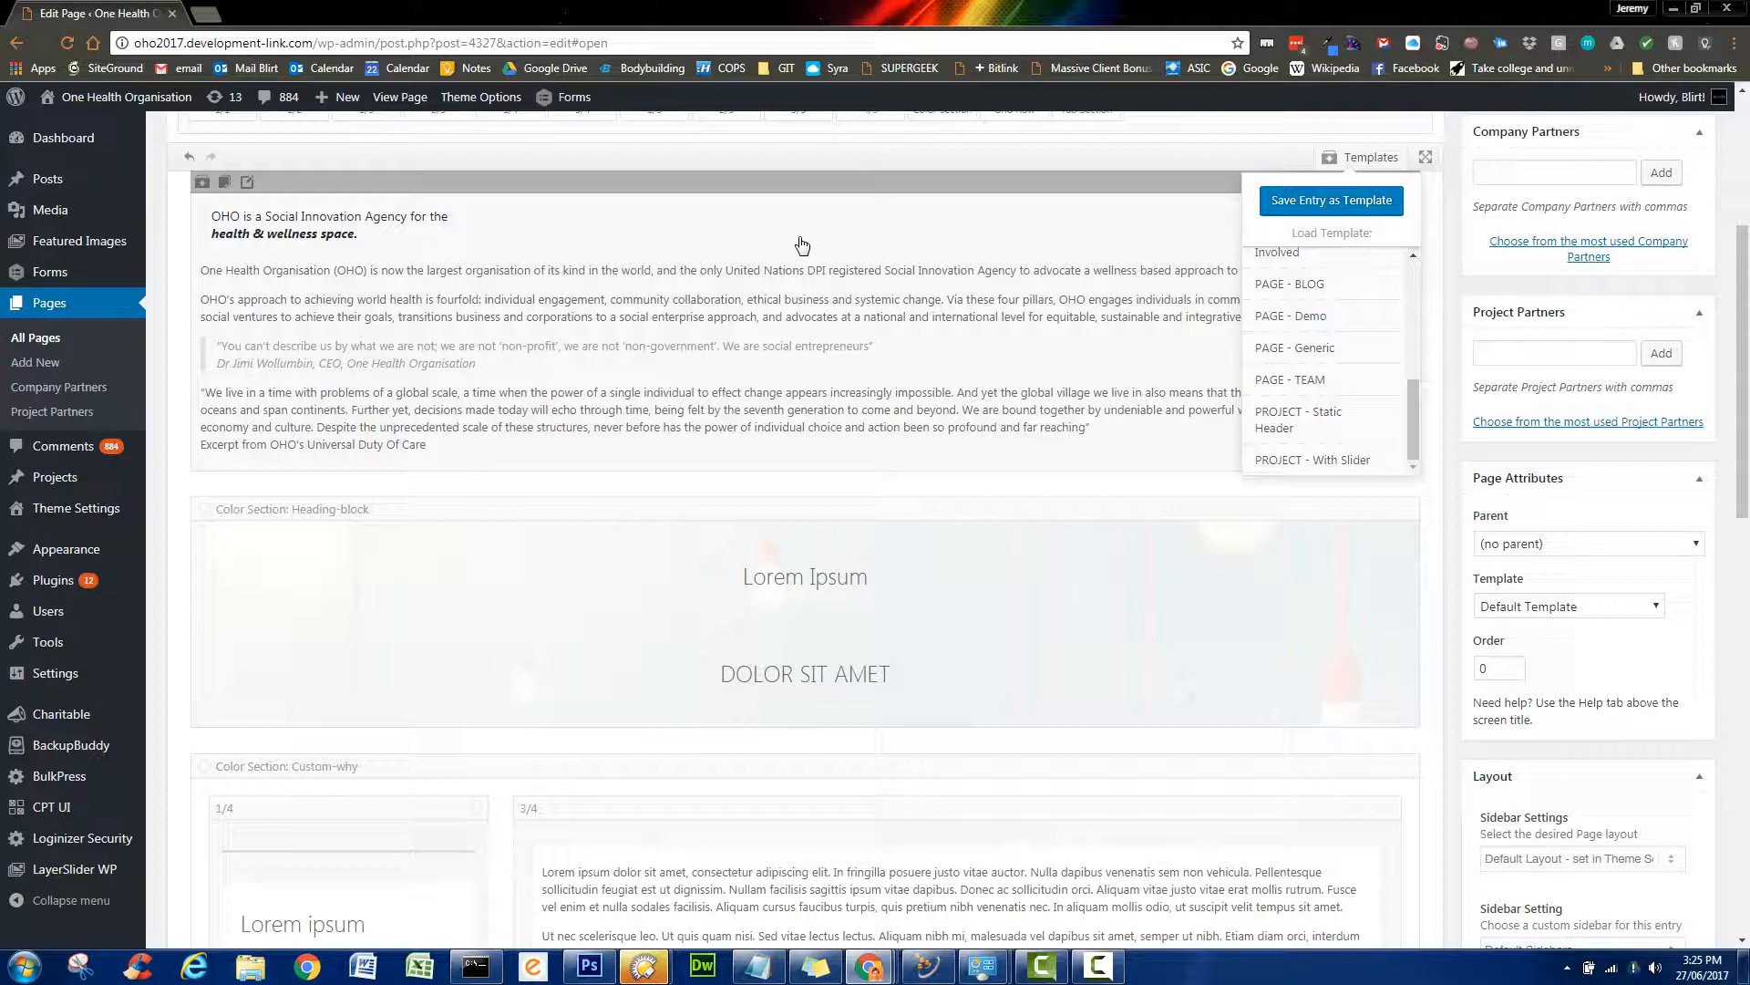
drag(658, 181, 811, 830)
scroll(811, 832, down, 2)
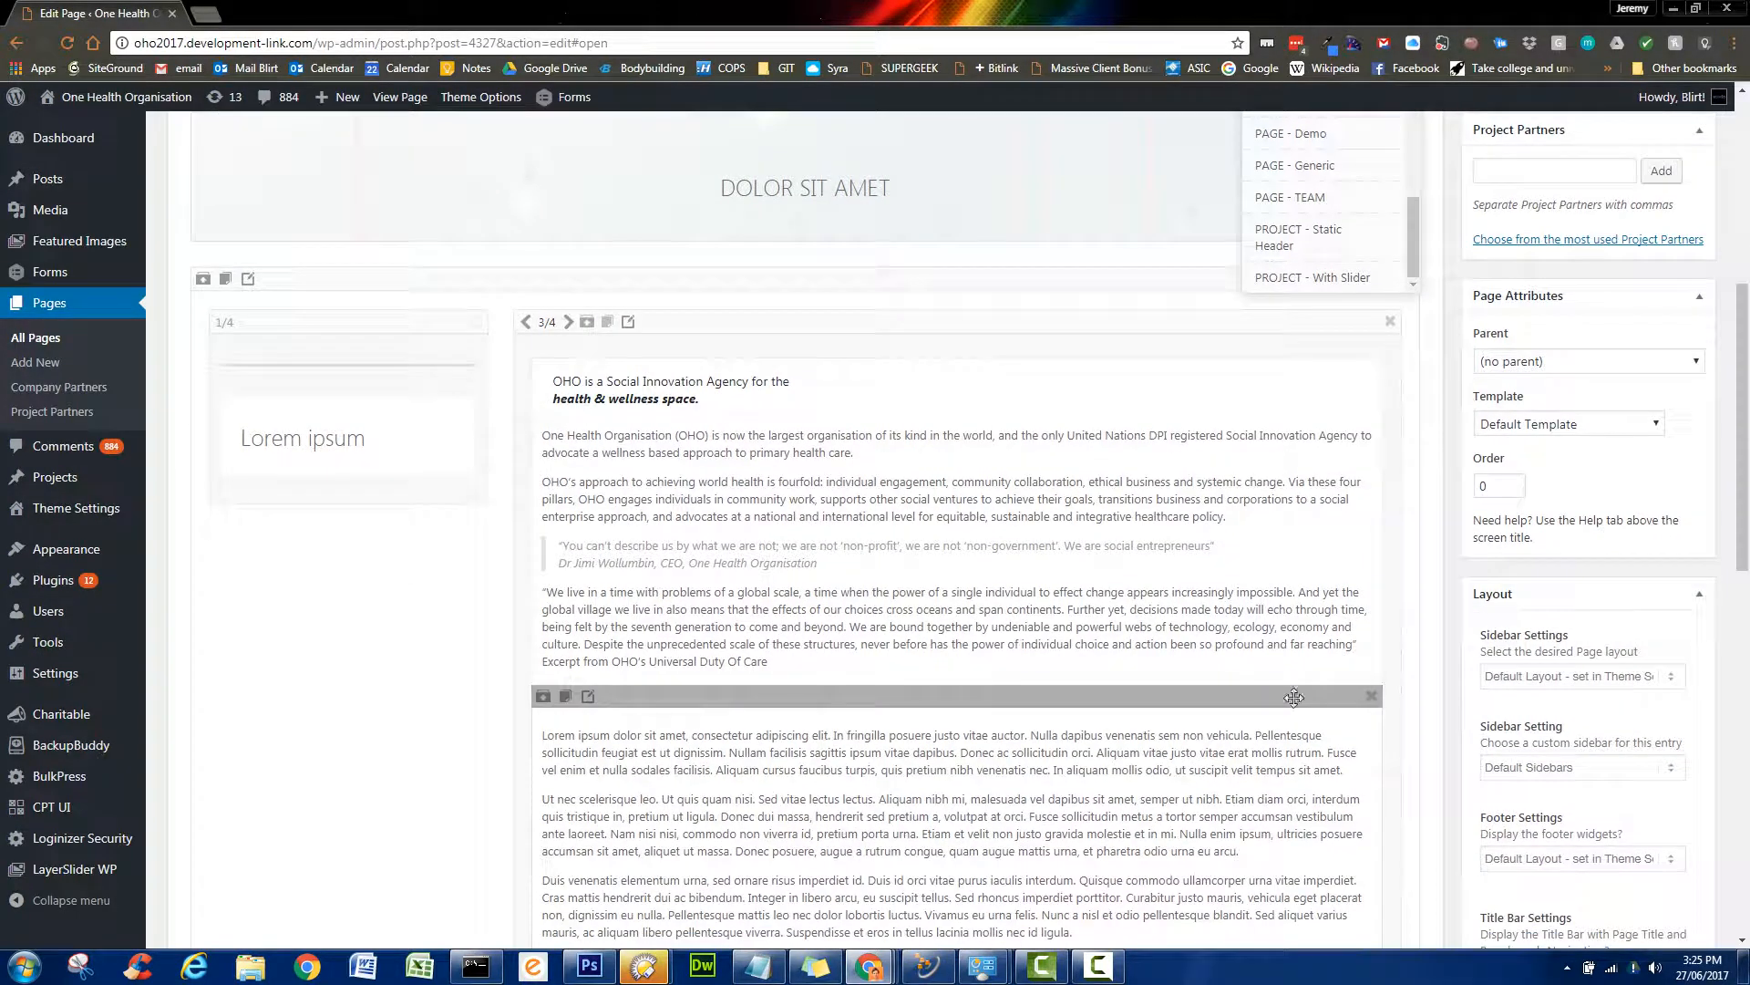
click(1371, 697)
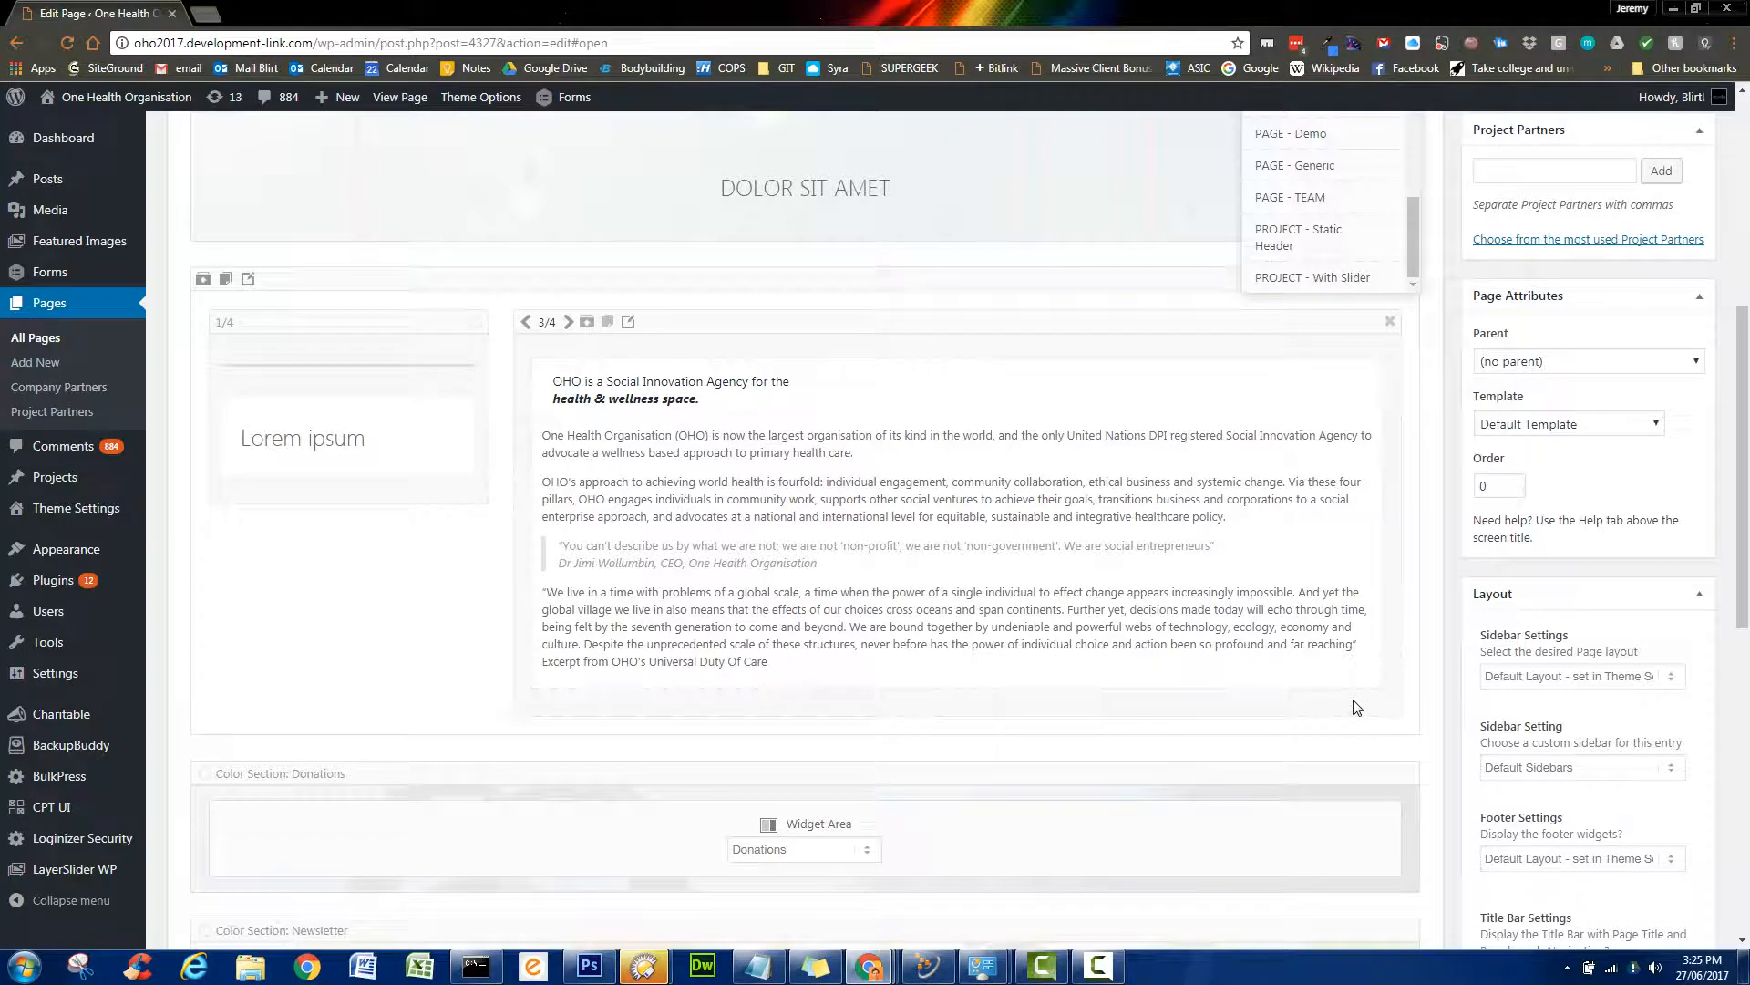
- Close the Templates list and open the OHO text block for editing
scroll(1355, 707, up, 2)
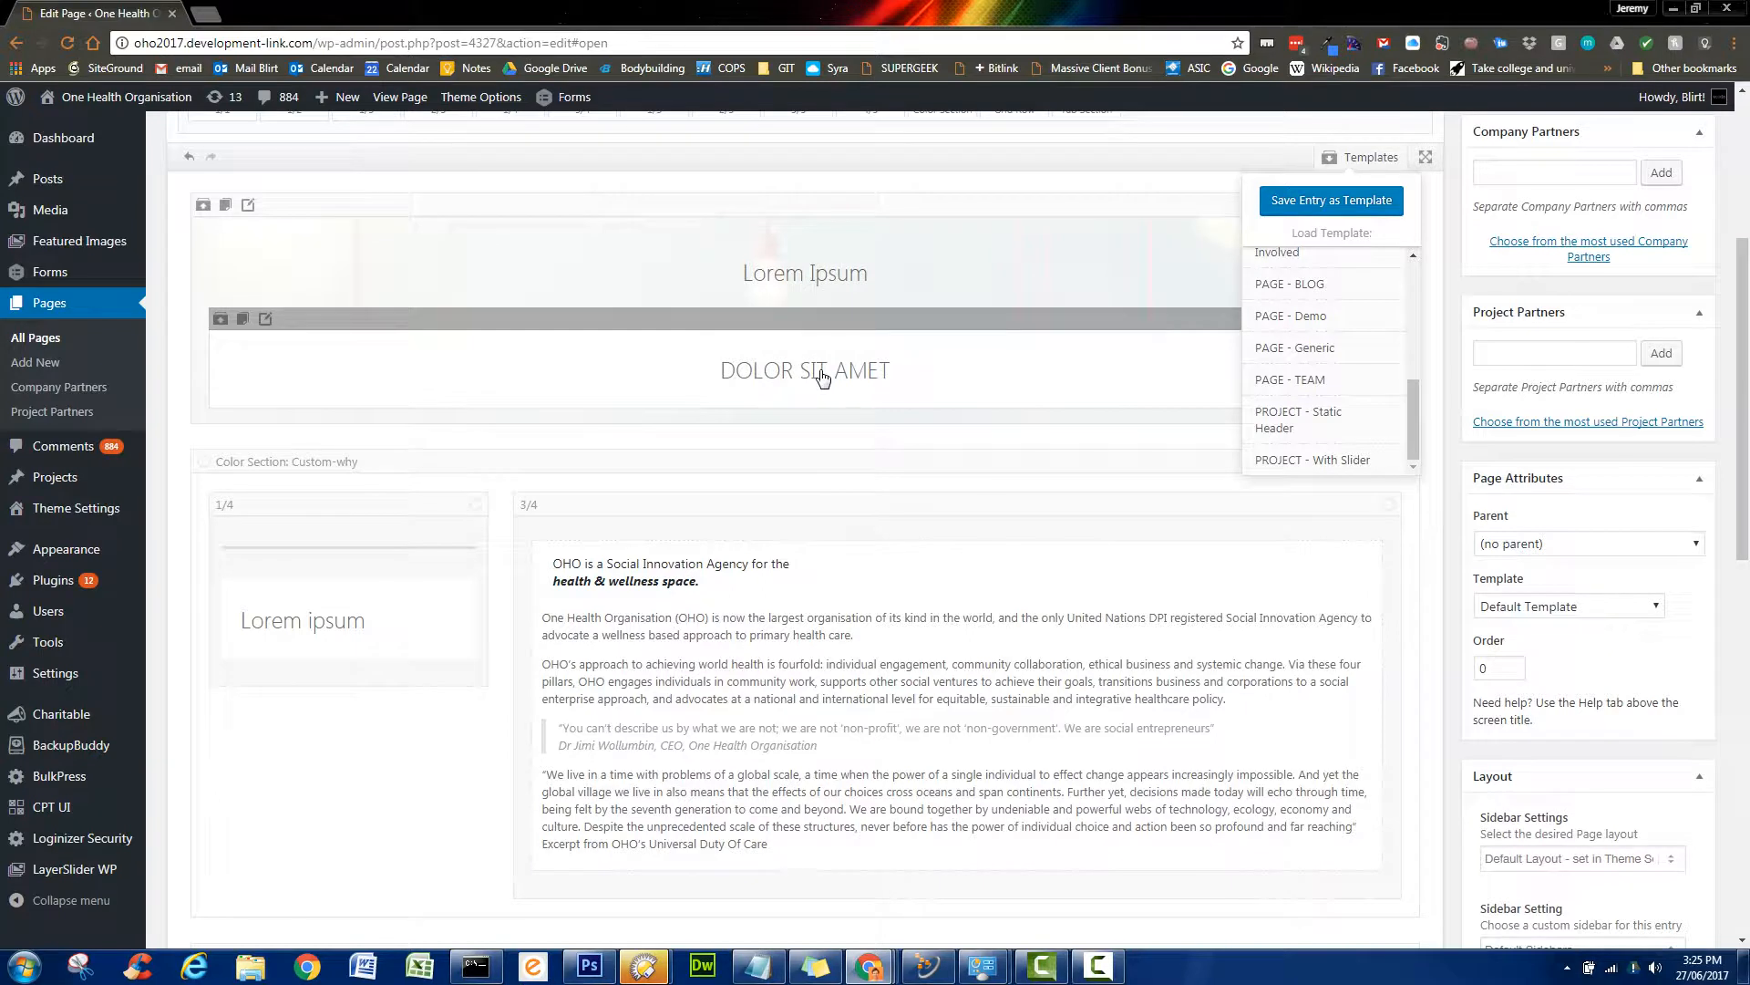
click(1447, 200)
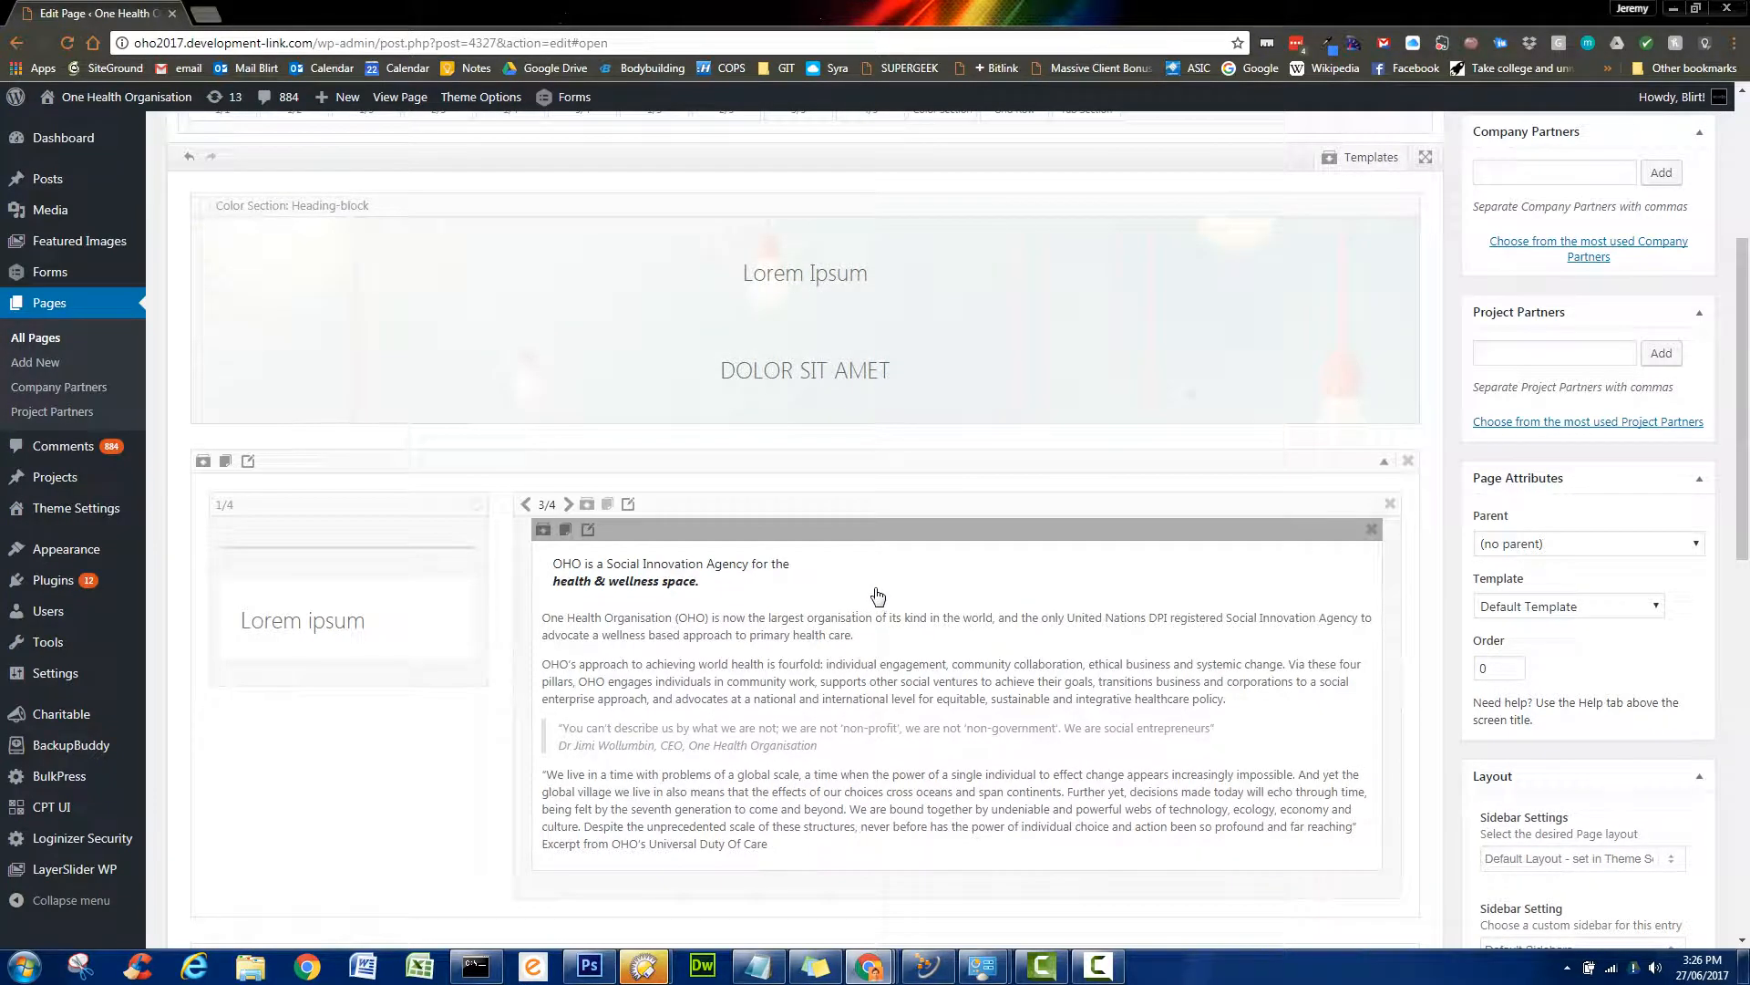
click(876, 594)
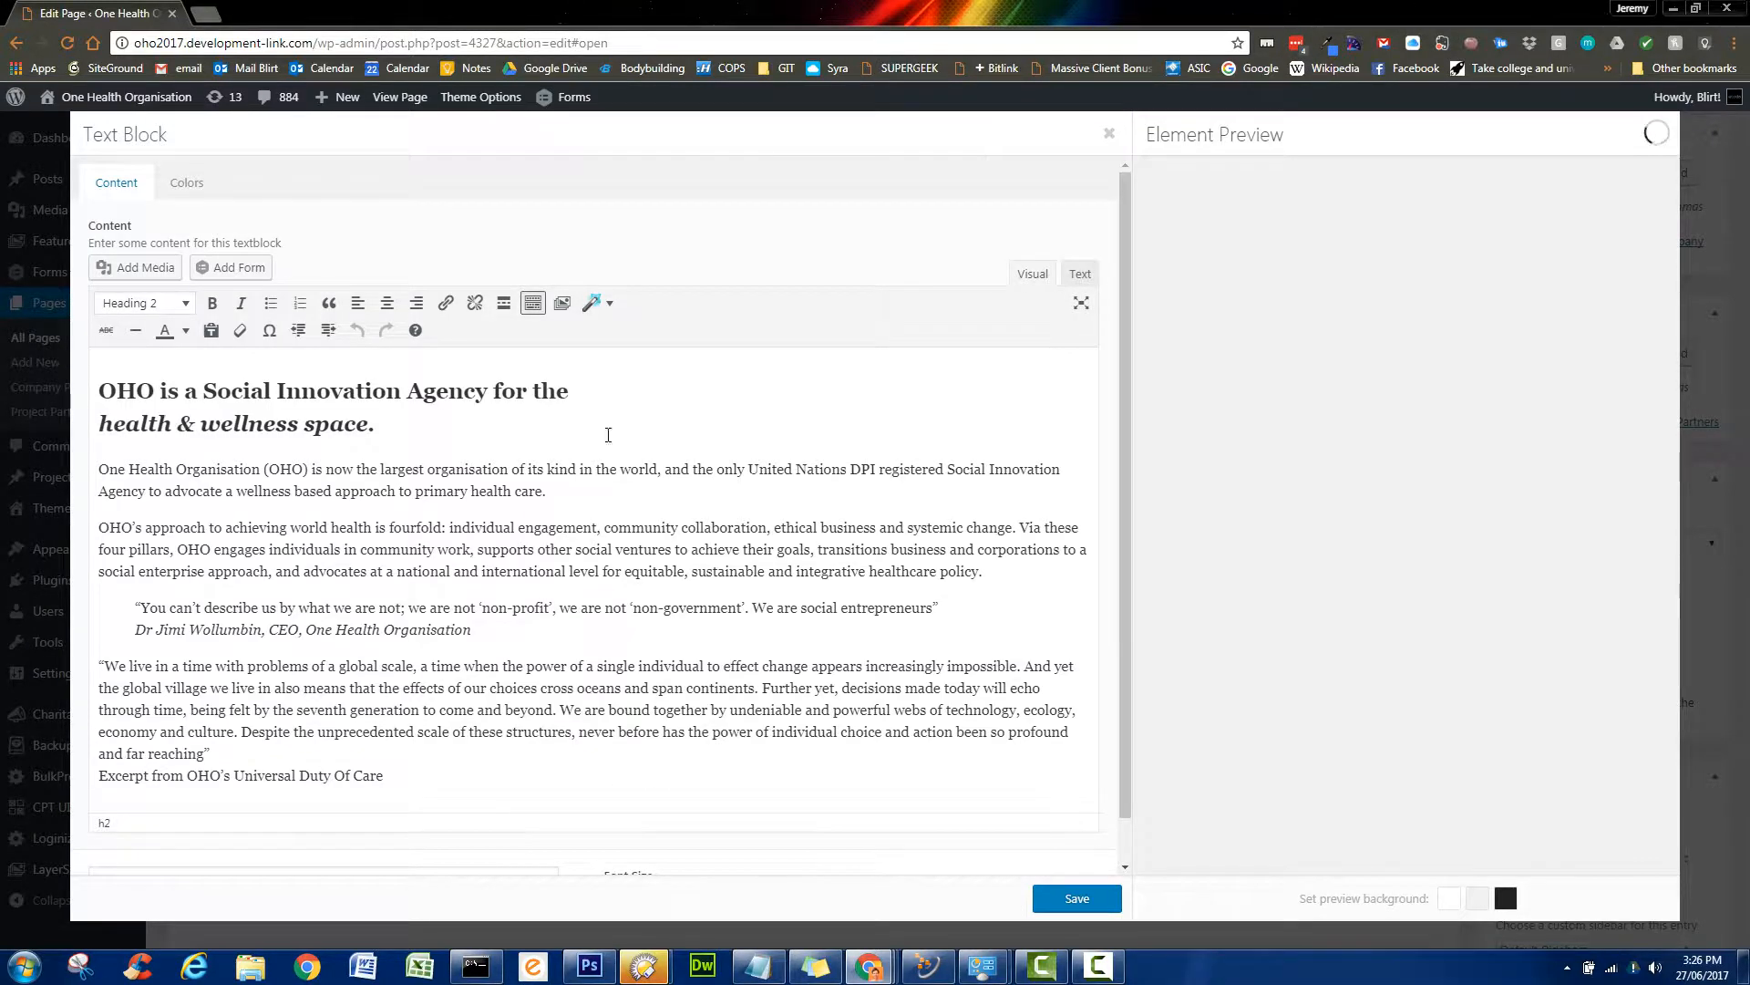
- Delete the two-line OHO heading and the empty line above the first paragraph
mouse_move(476, 429)
mouse_down()
mouse_move(92, 421)
mouse_move(72, 388)
mouse_up()
key(ctrl+c)
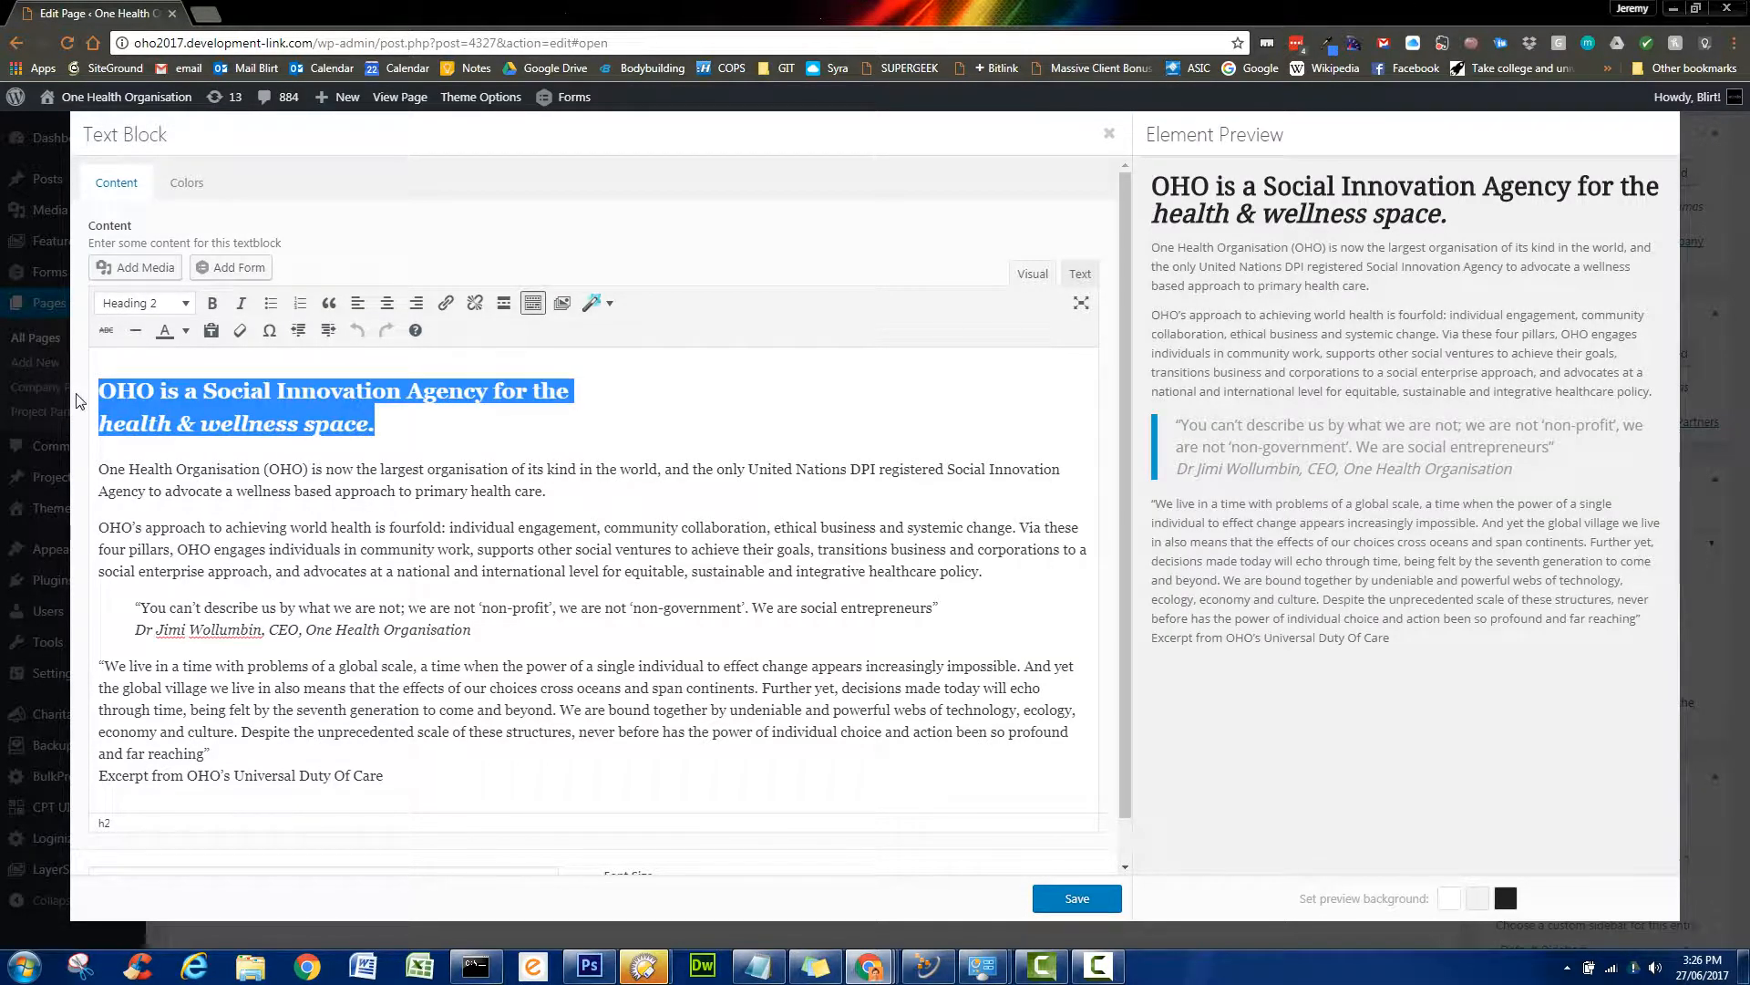
key(BackSpace)
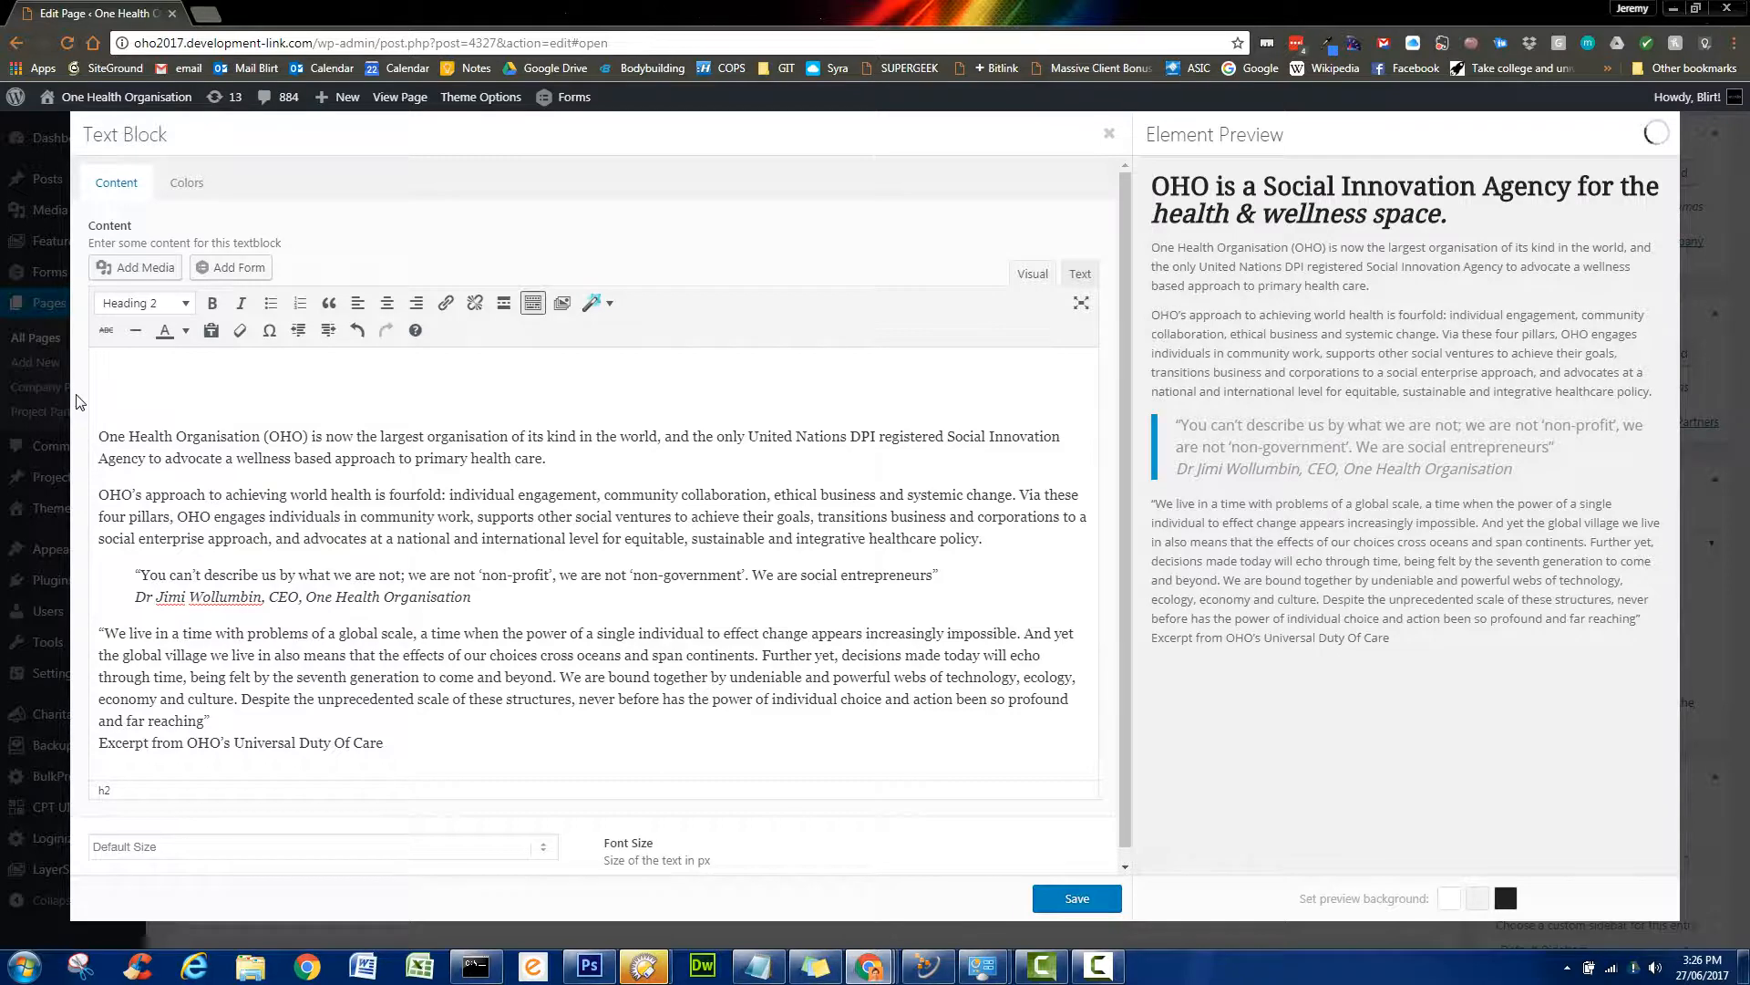
key(Delete)
key(ctrl+z)
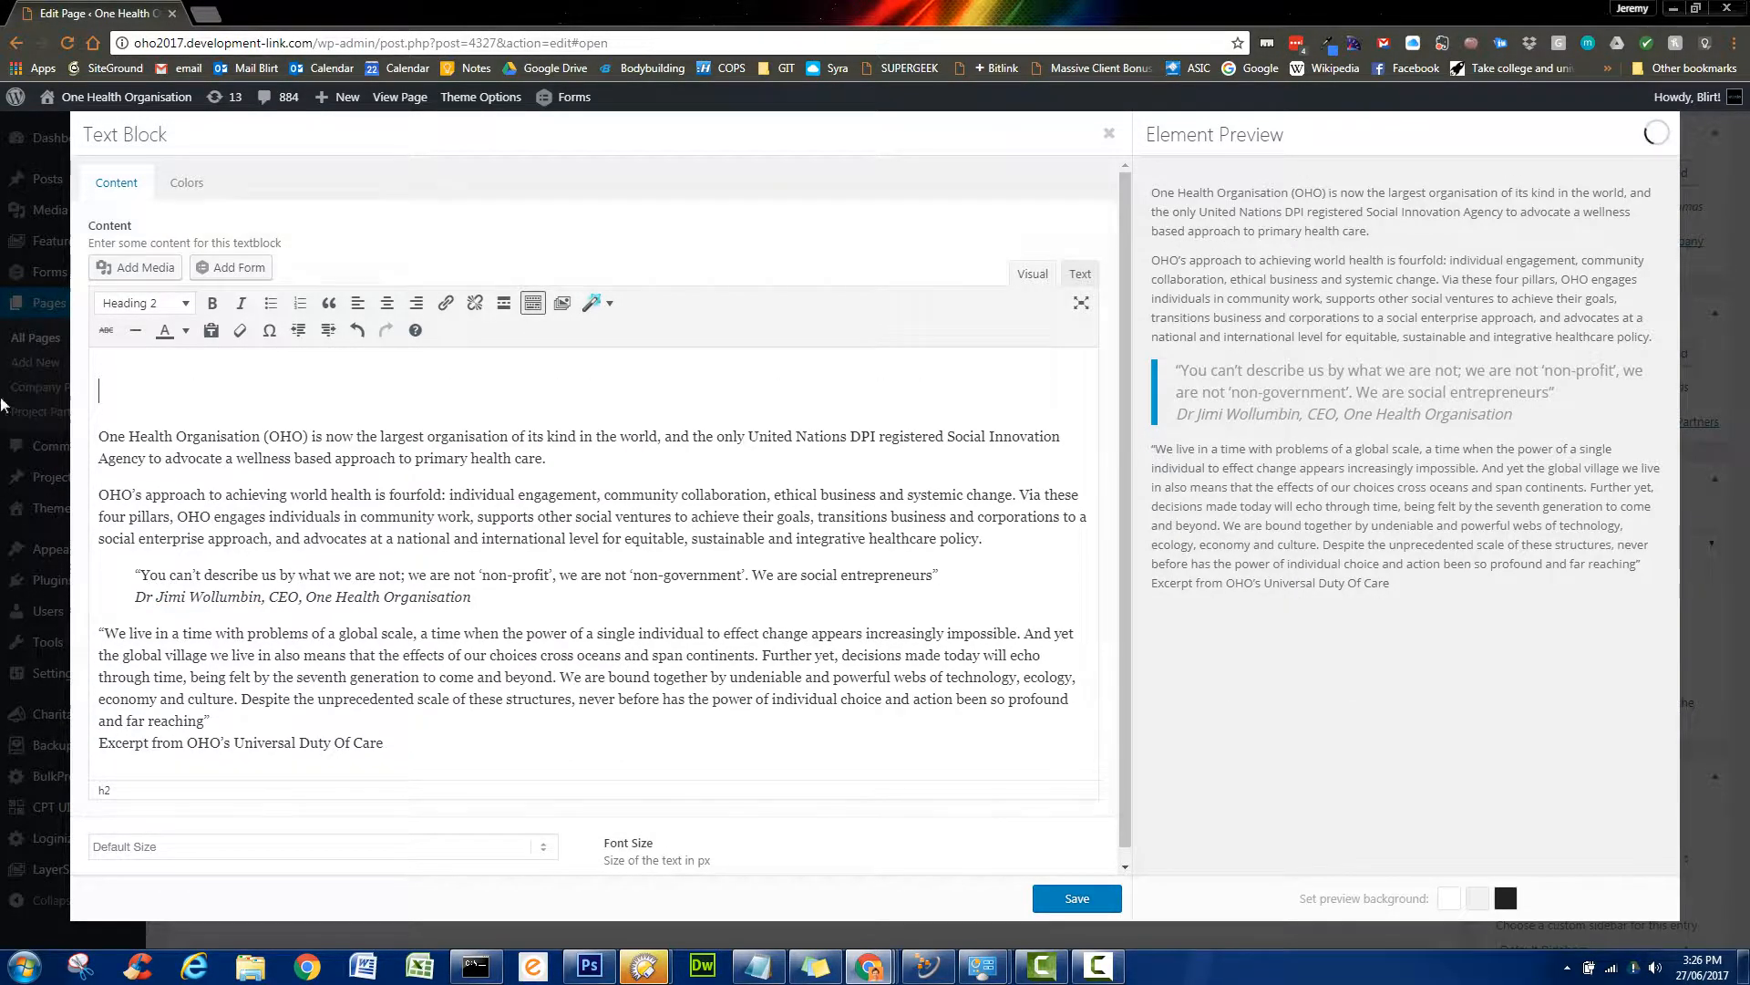
click(96, 439)
key(BackSpace)
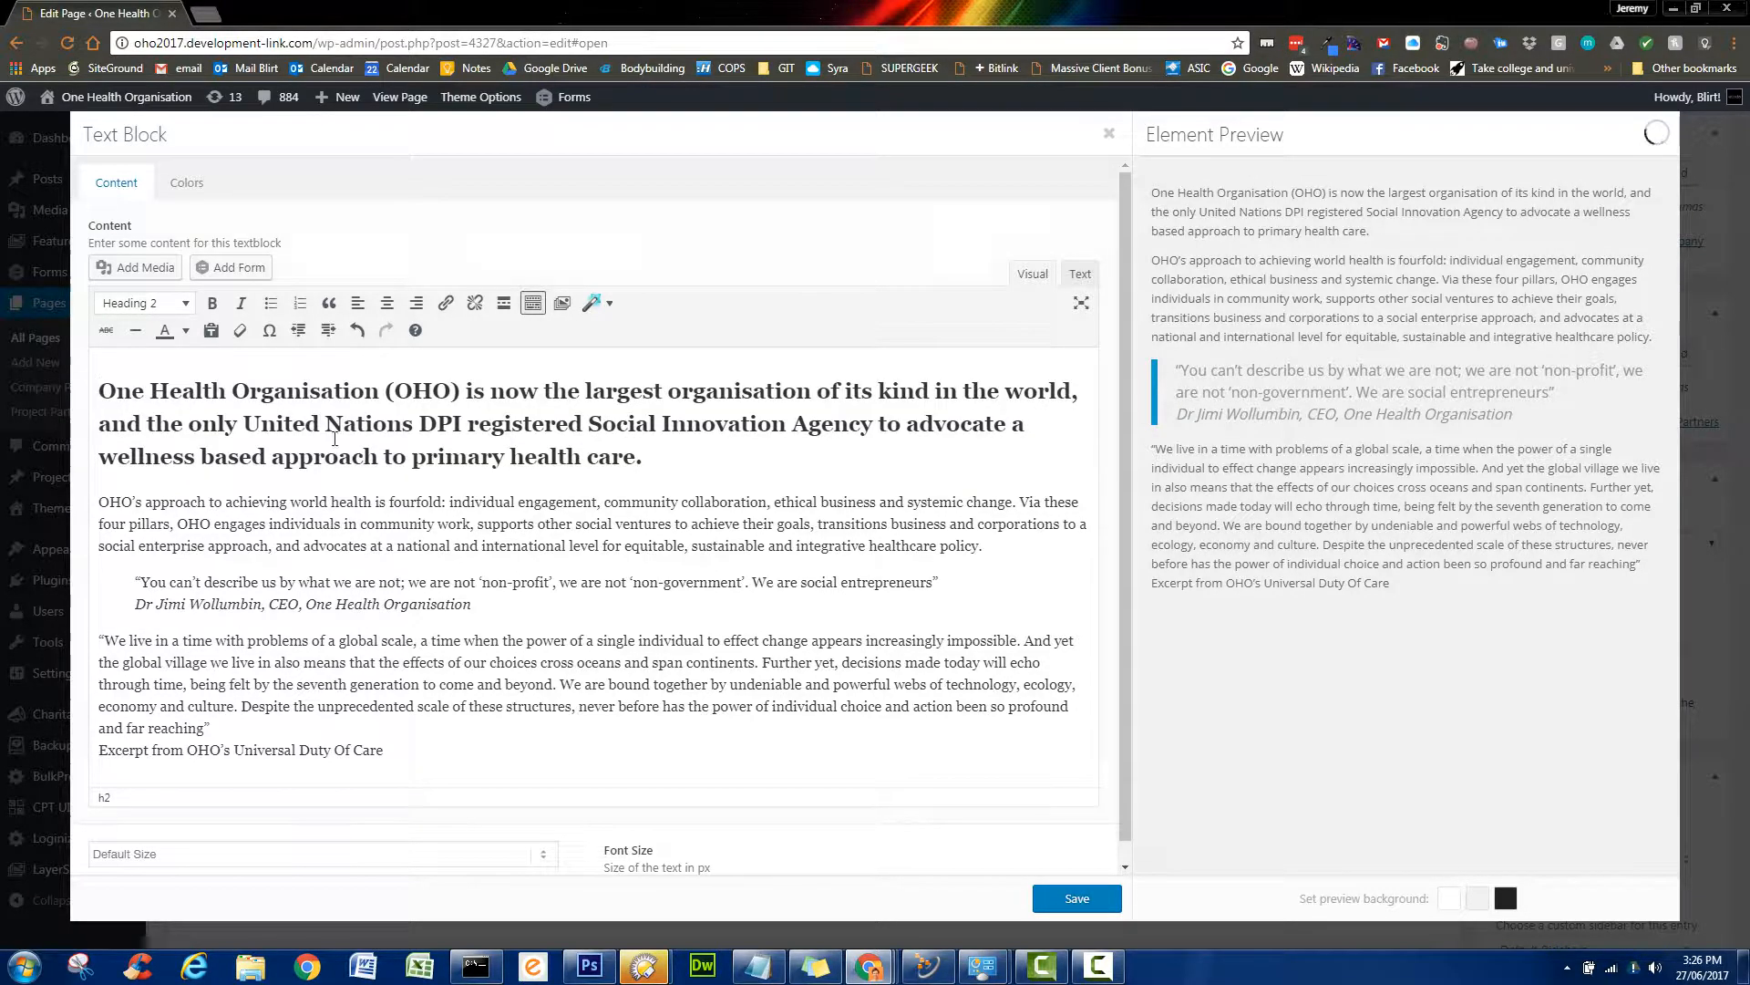
- Format the first paragraph as Paragraph, check the Text view, and save the block
drag(642, 456, 77, 355)
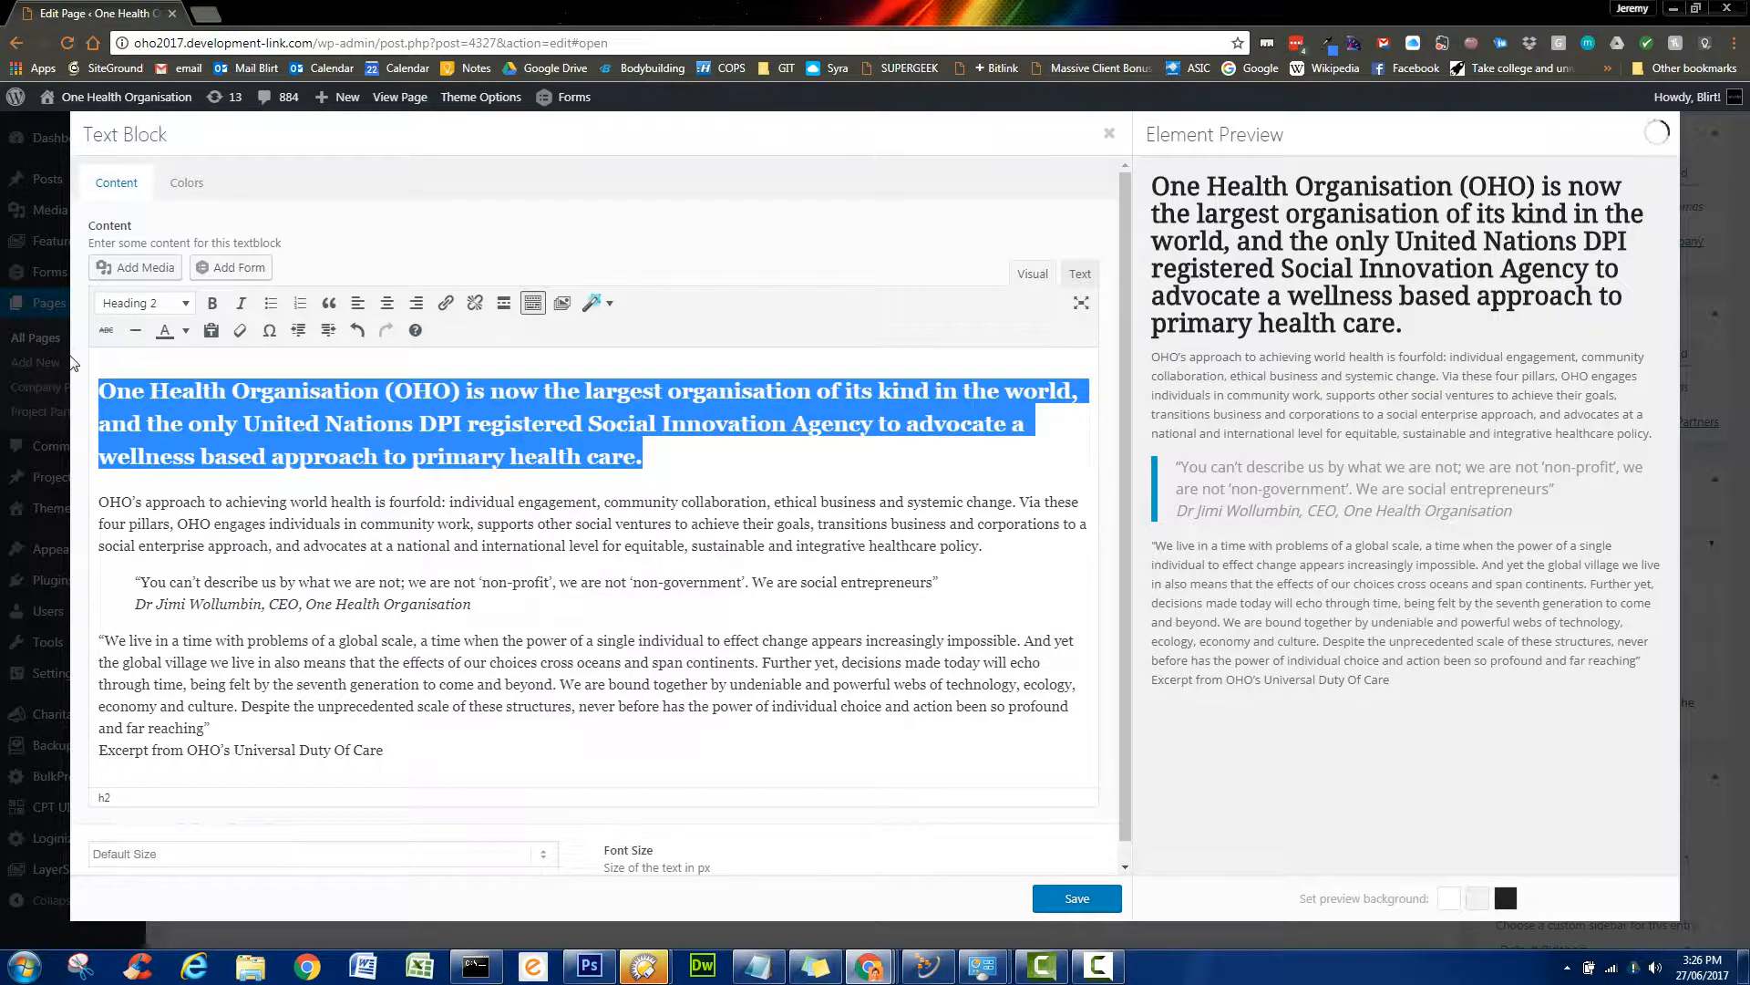
click(187, 304)
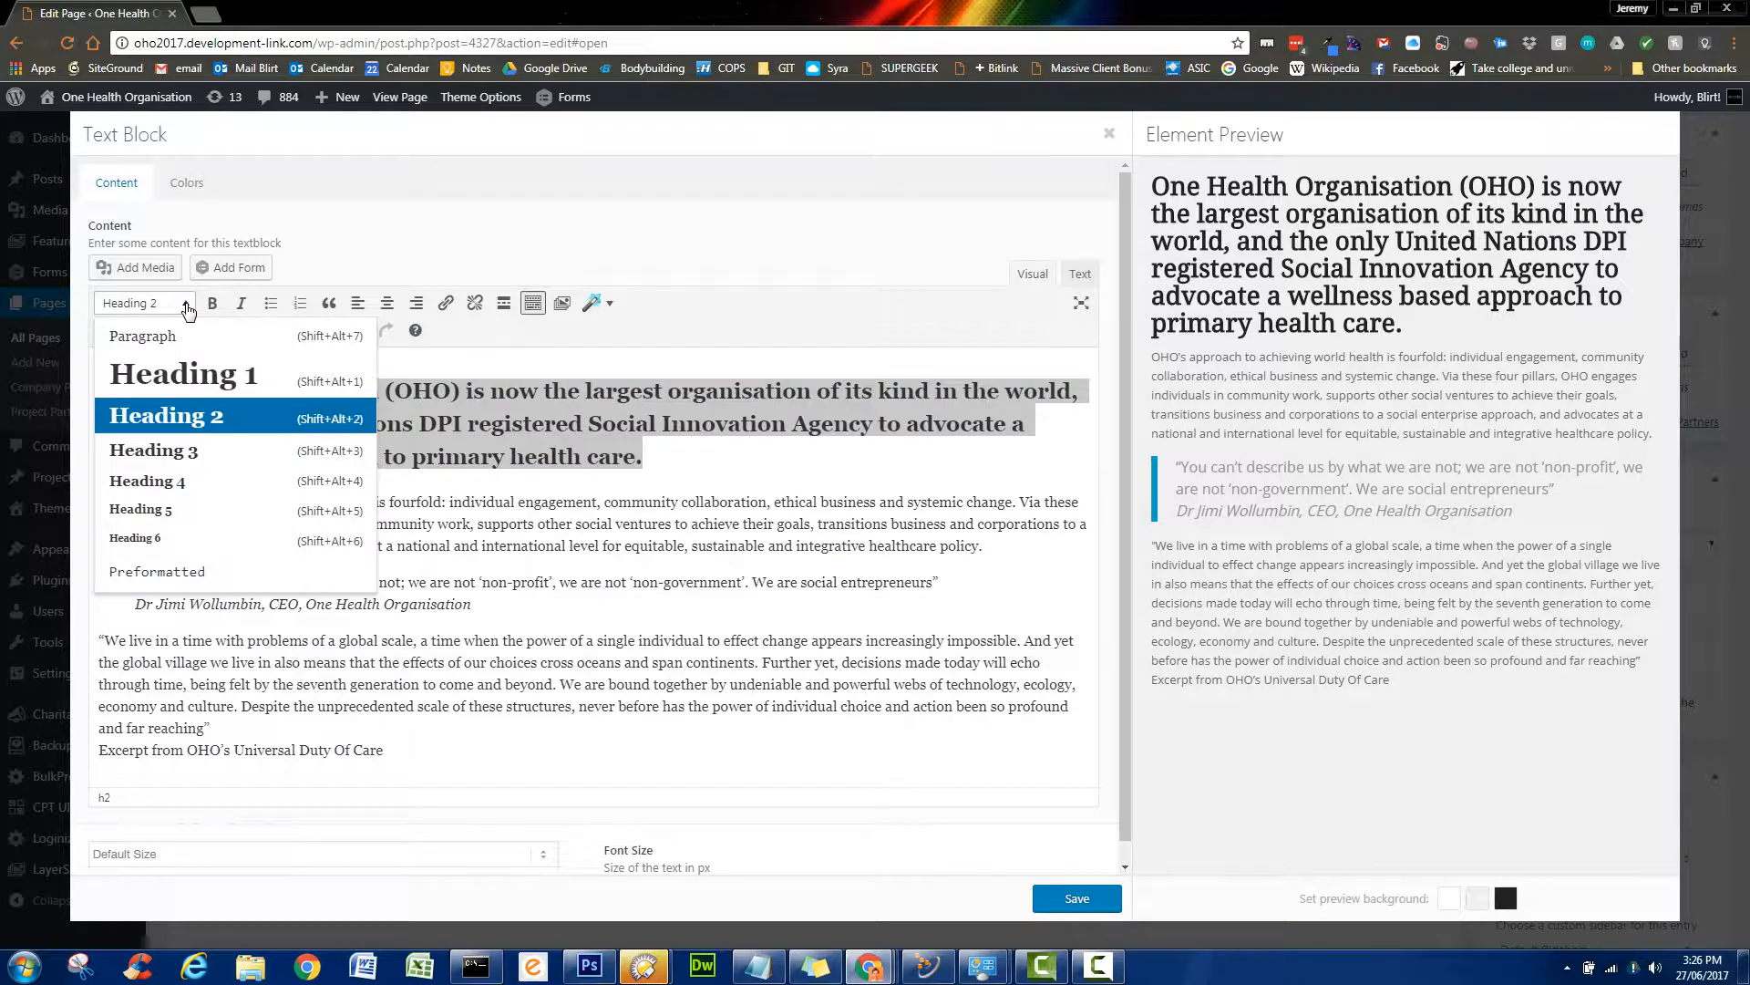
click(143, 335)
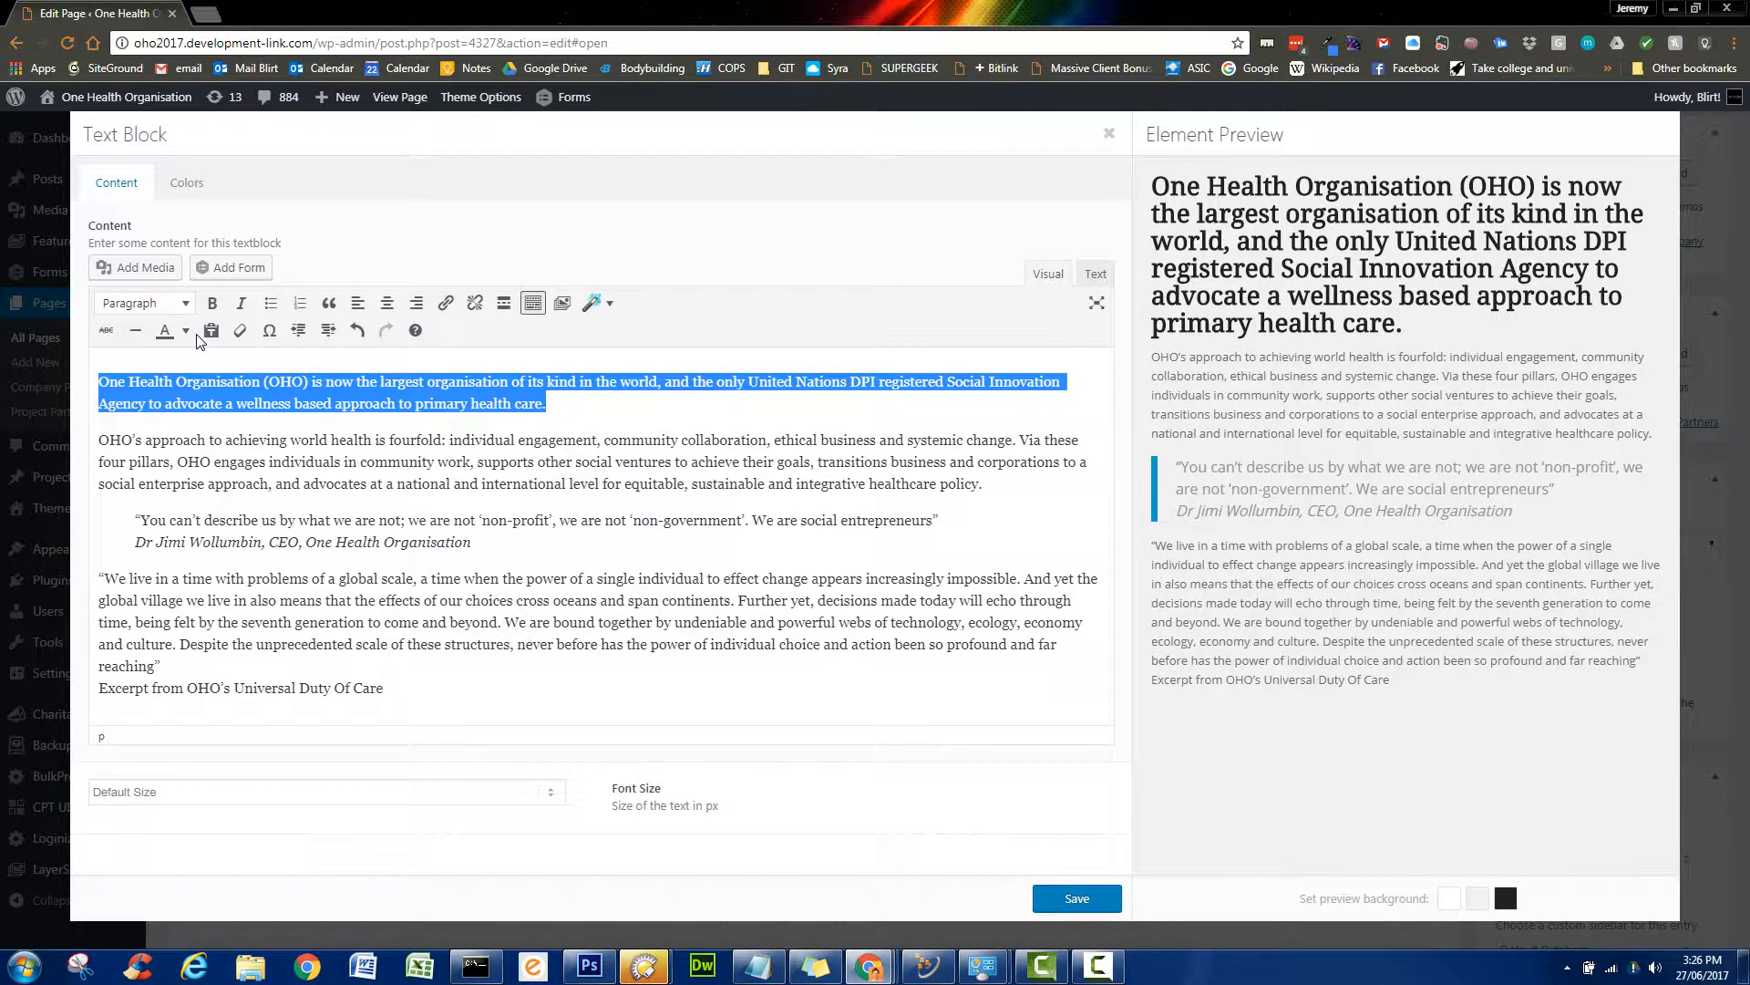
click(626, 405)
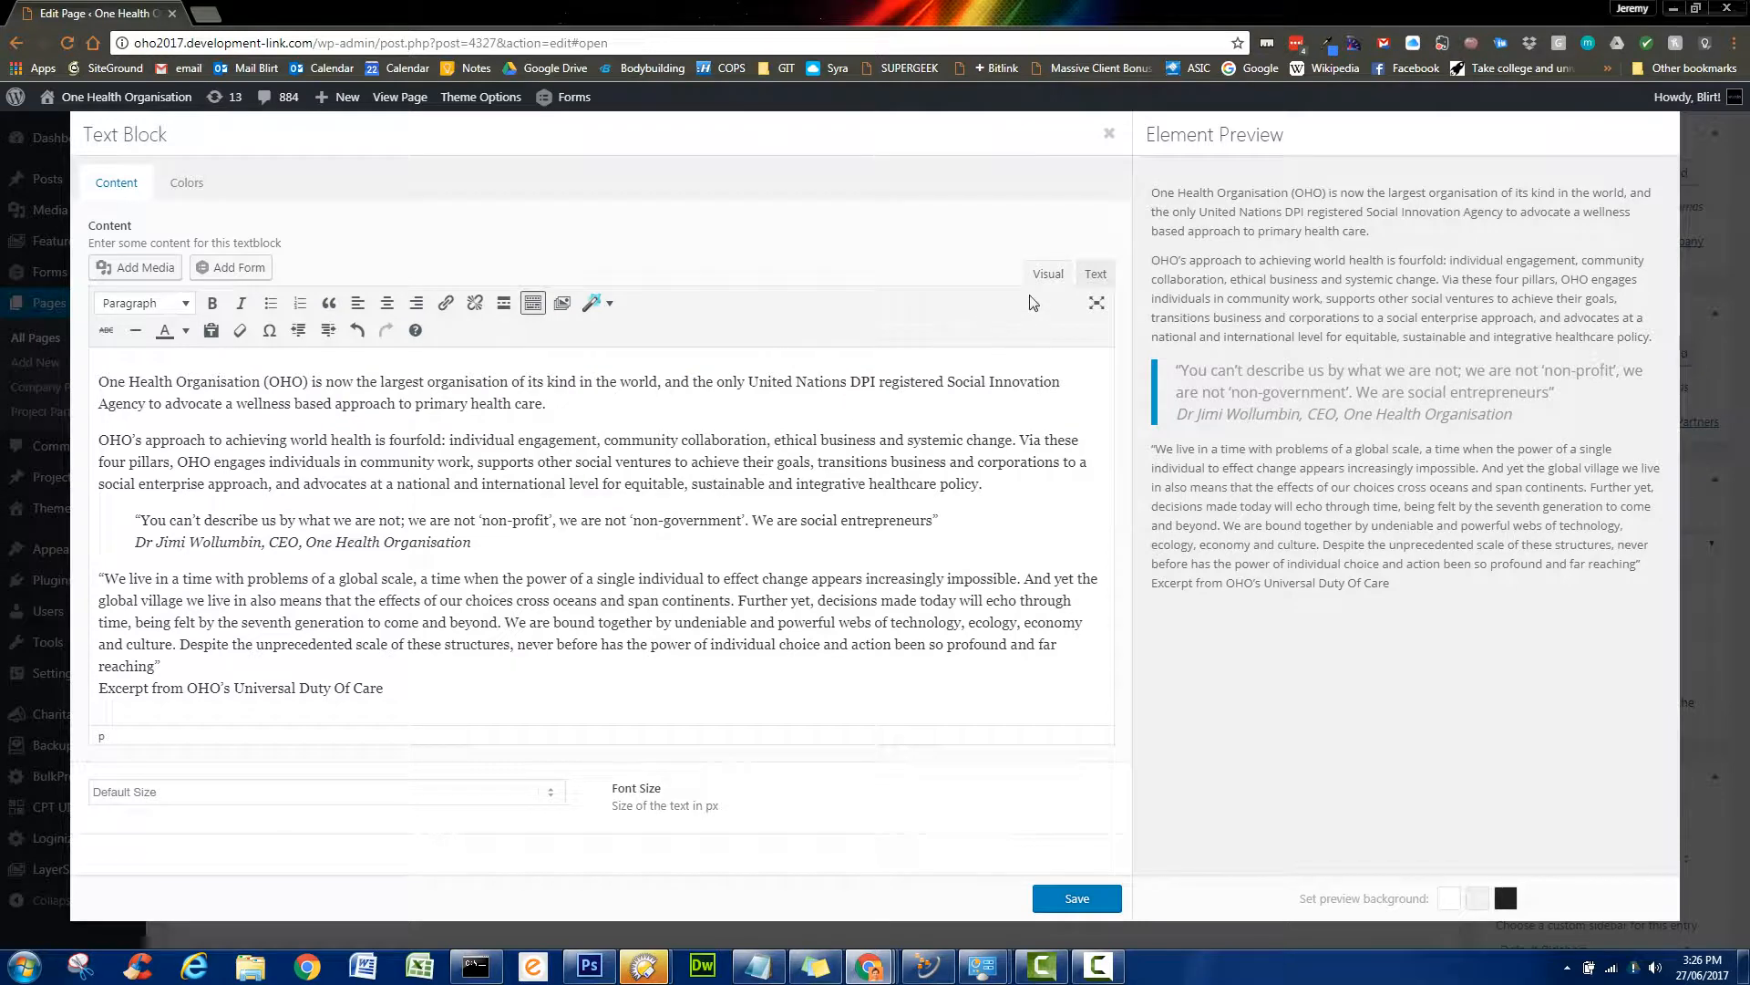
click(1095, 275)
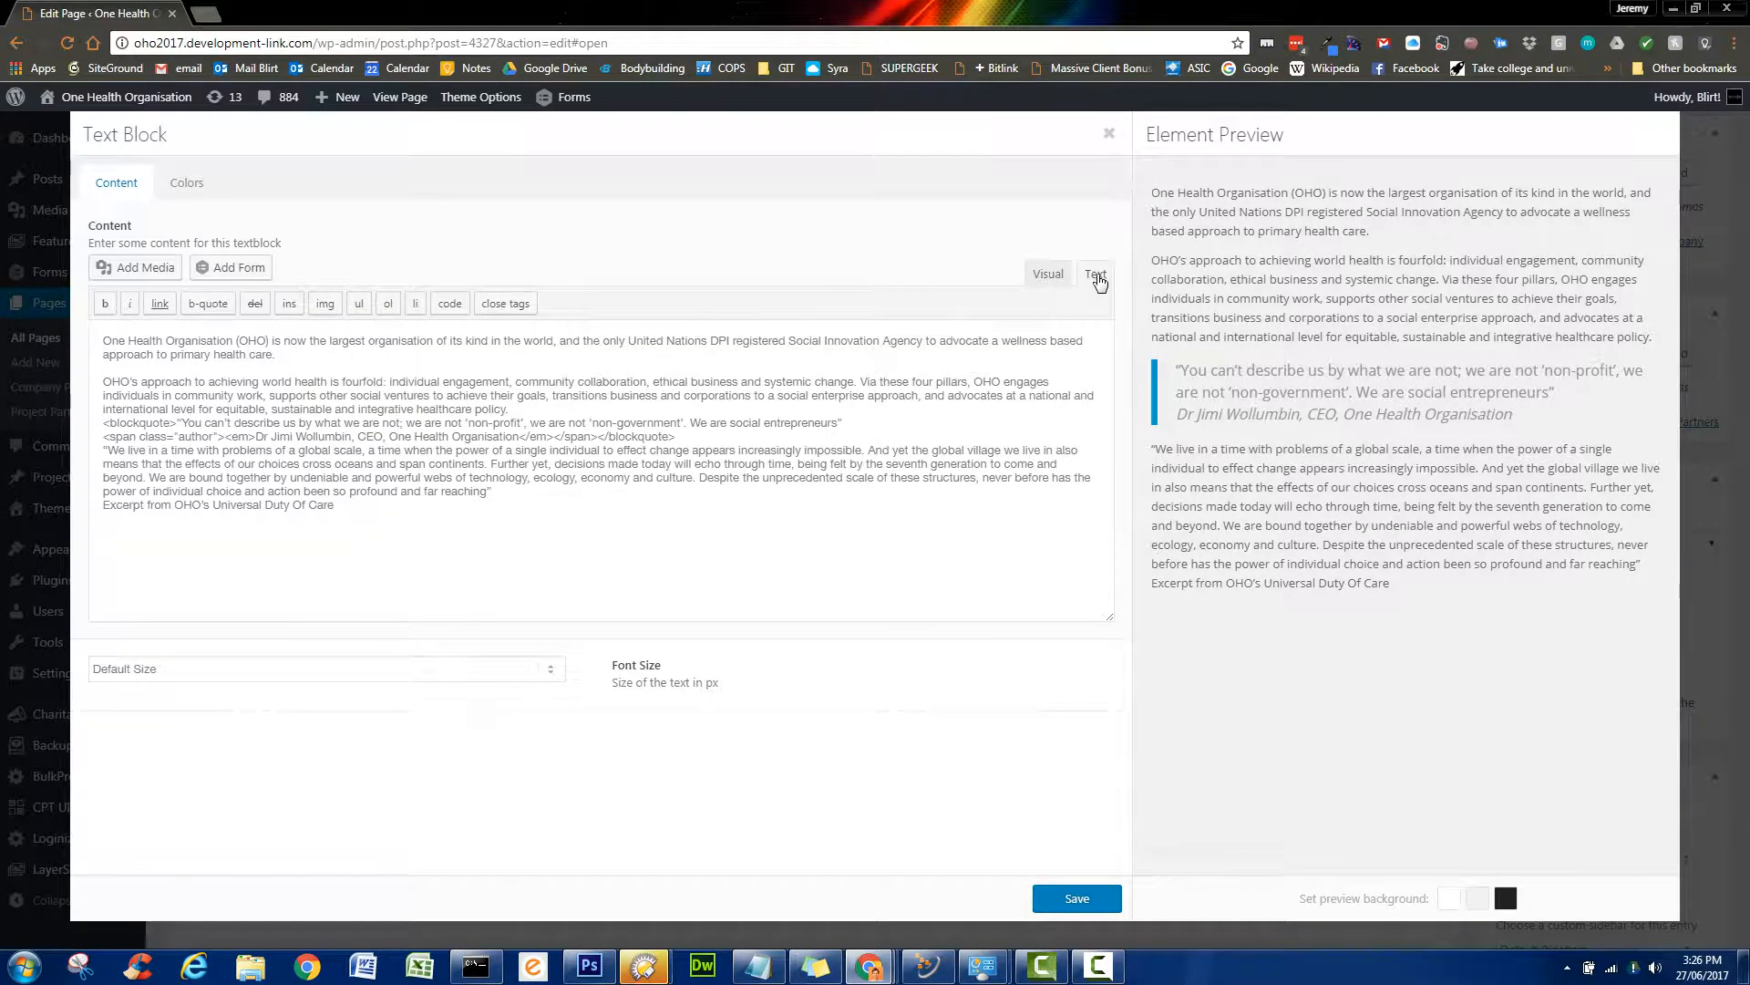
click(1050, 275)
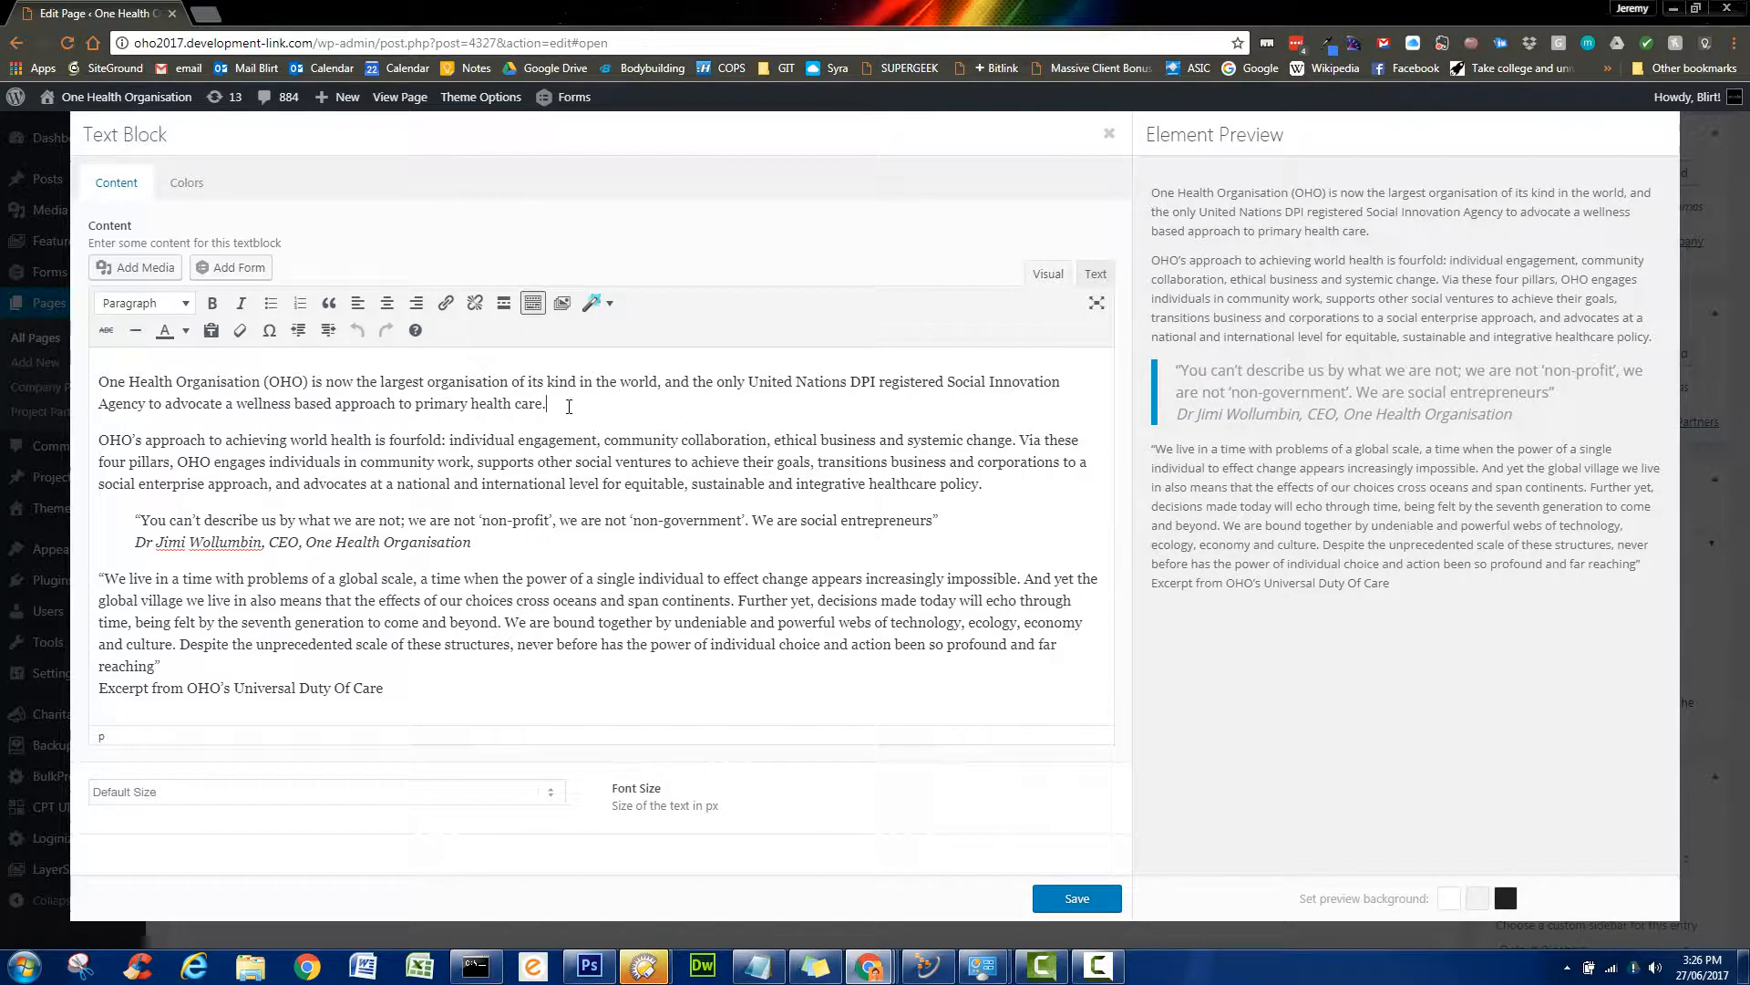
drag(571, 406, 97, 372)
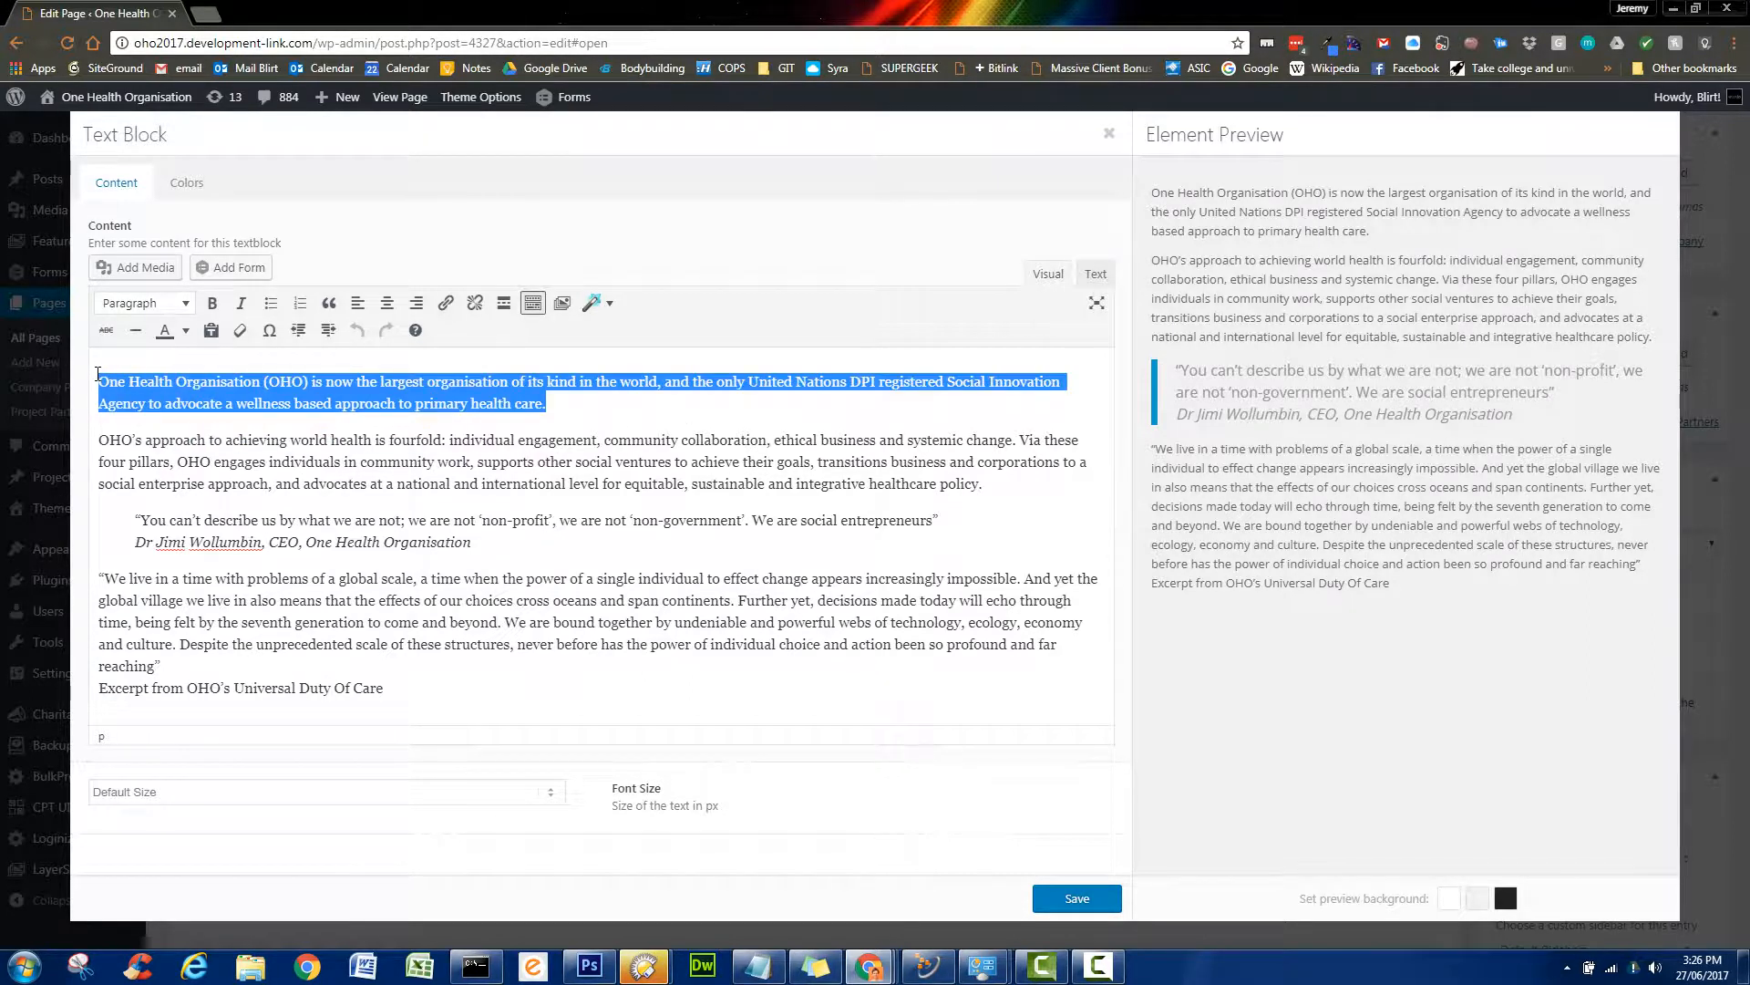
click(183, 304)
click(180, 337)
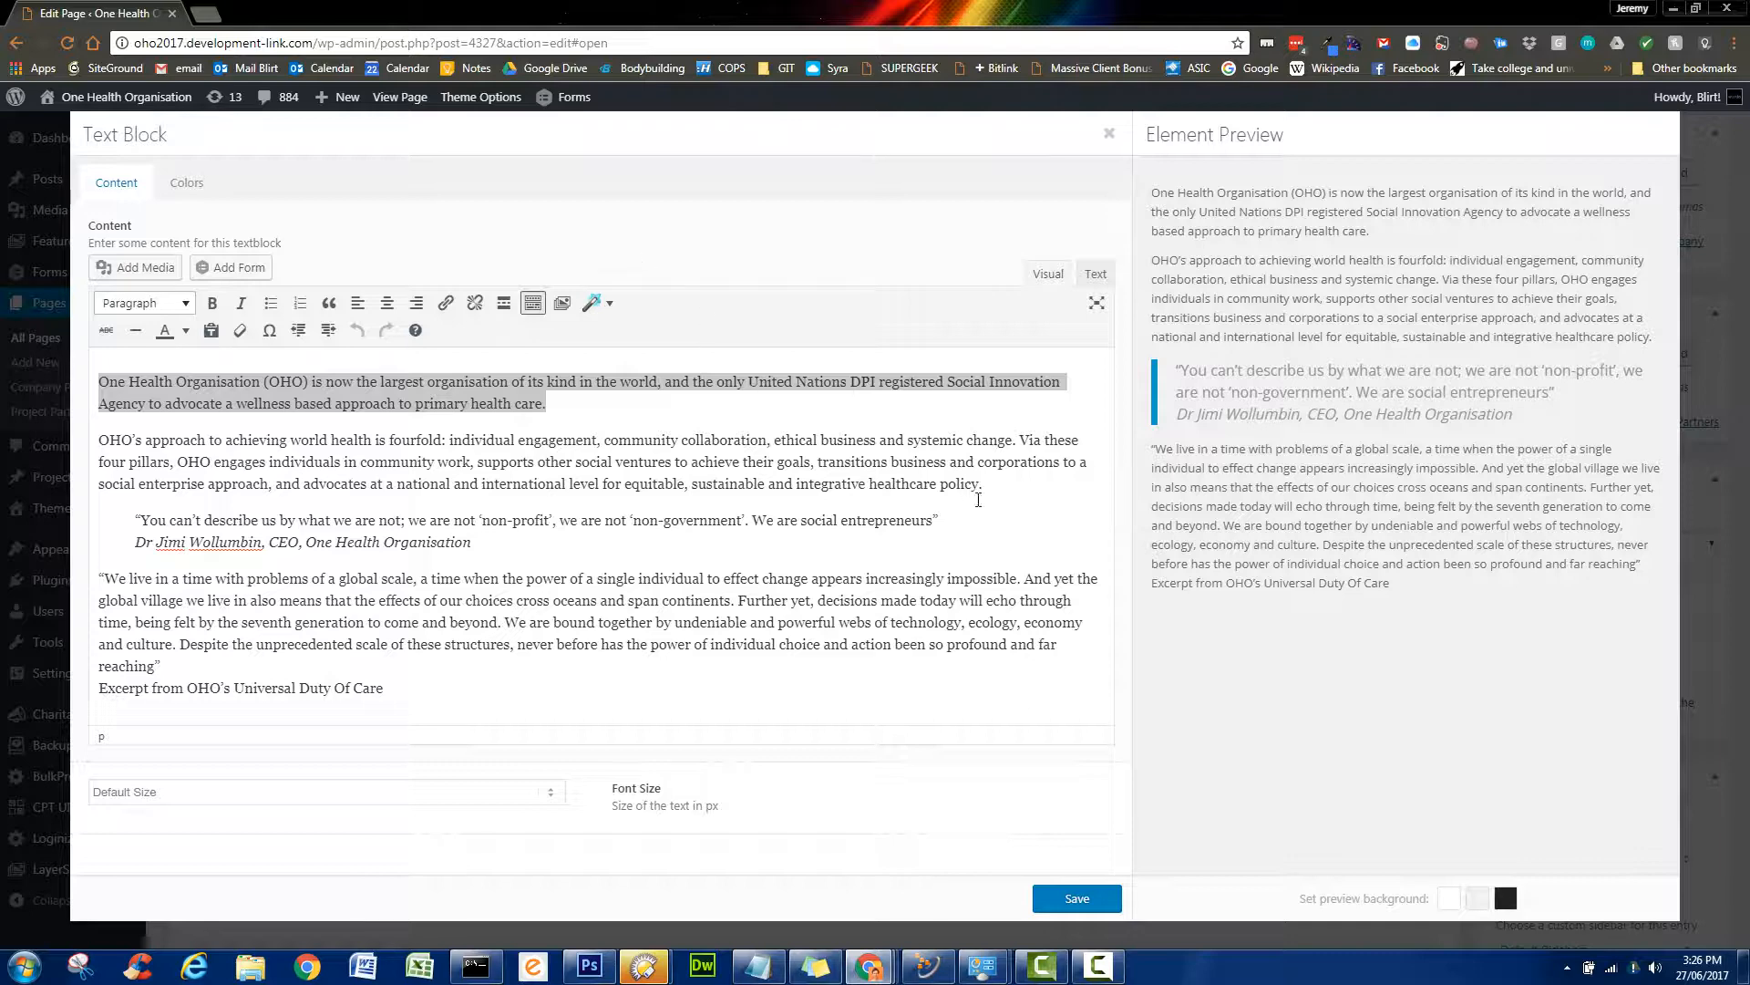
click(1090, 900)
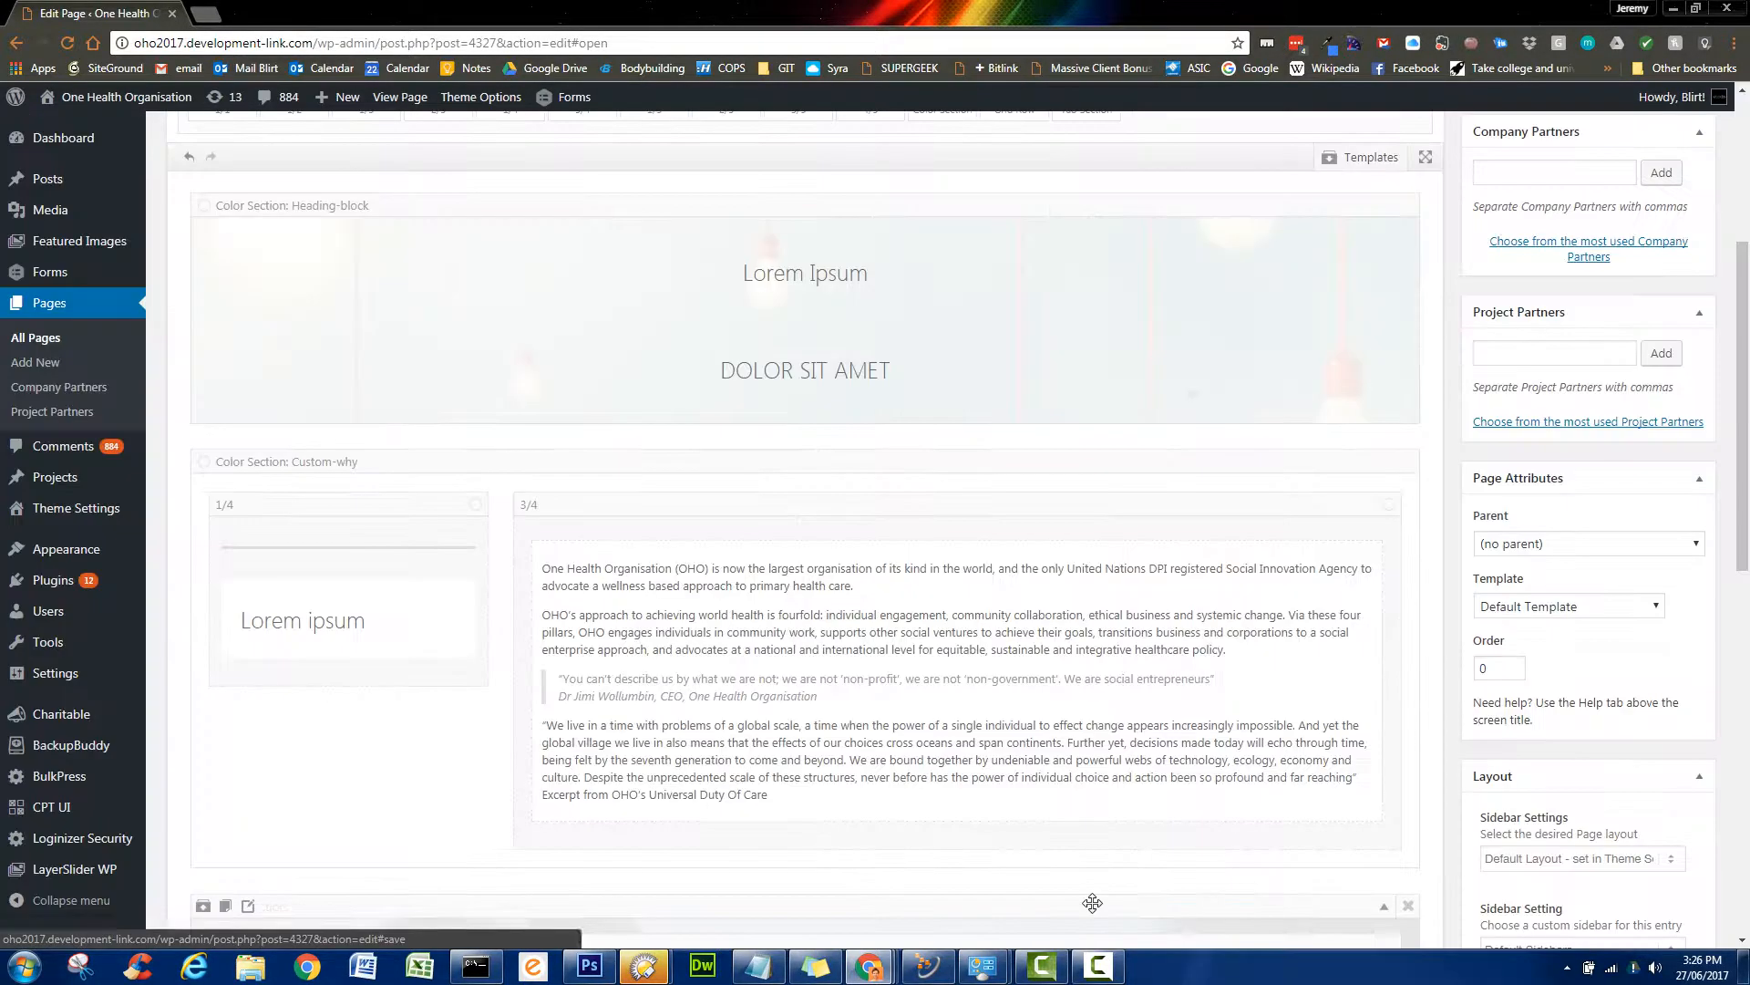
- Replace the Lorem Ipsum heading text with 'OHO is a Social Innovation Agency' and save
click(857, 278)
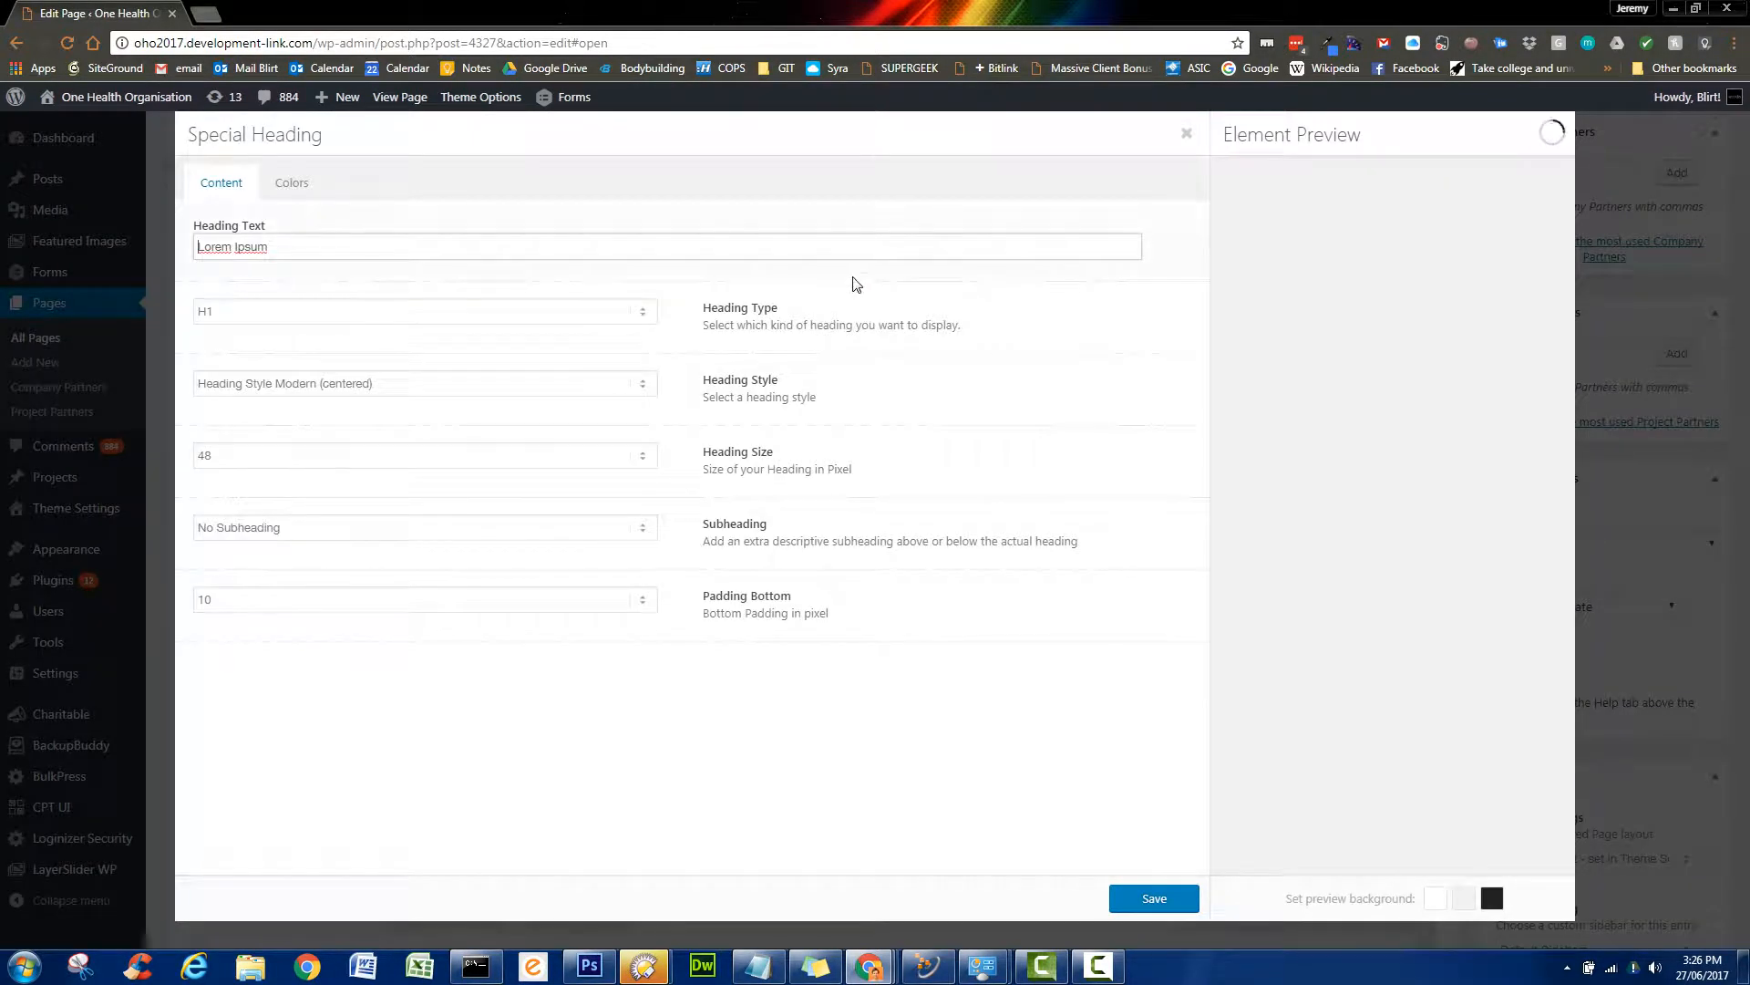
drag(671, 243, 156, 253)
key(ctrl+v)
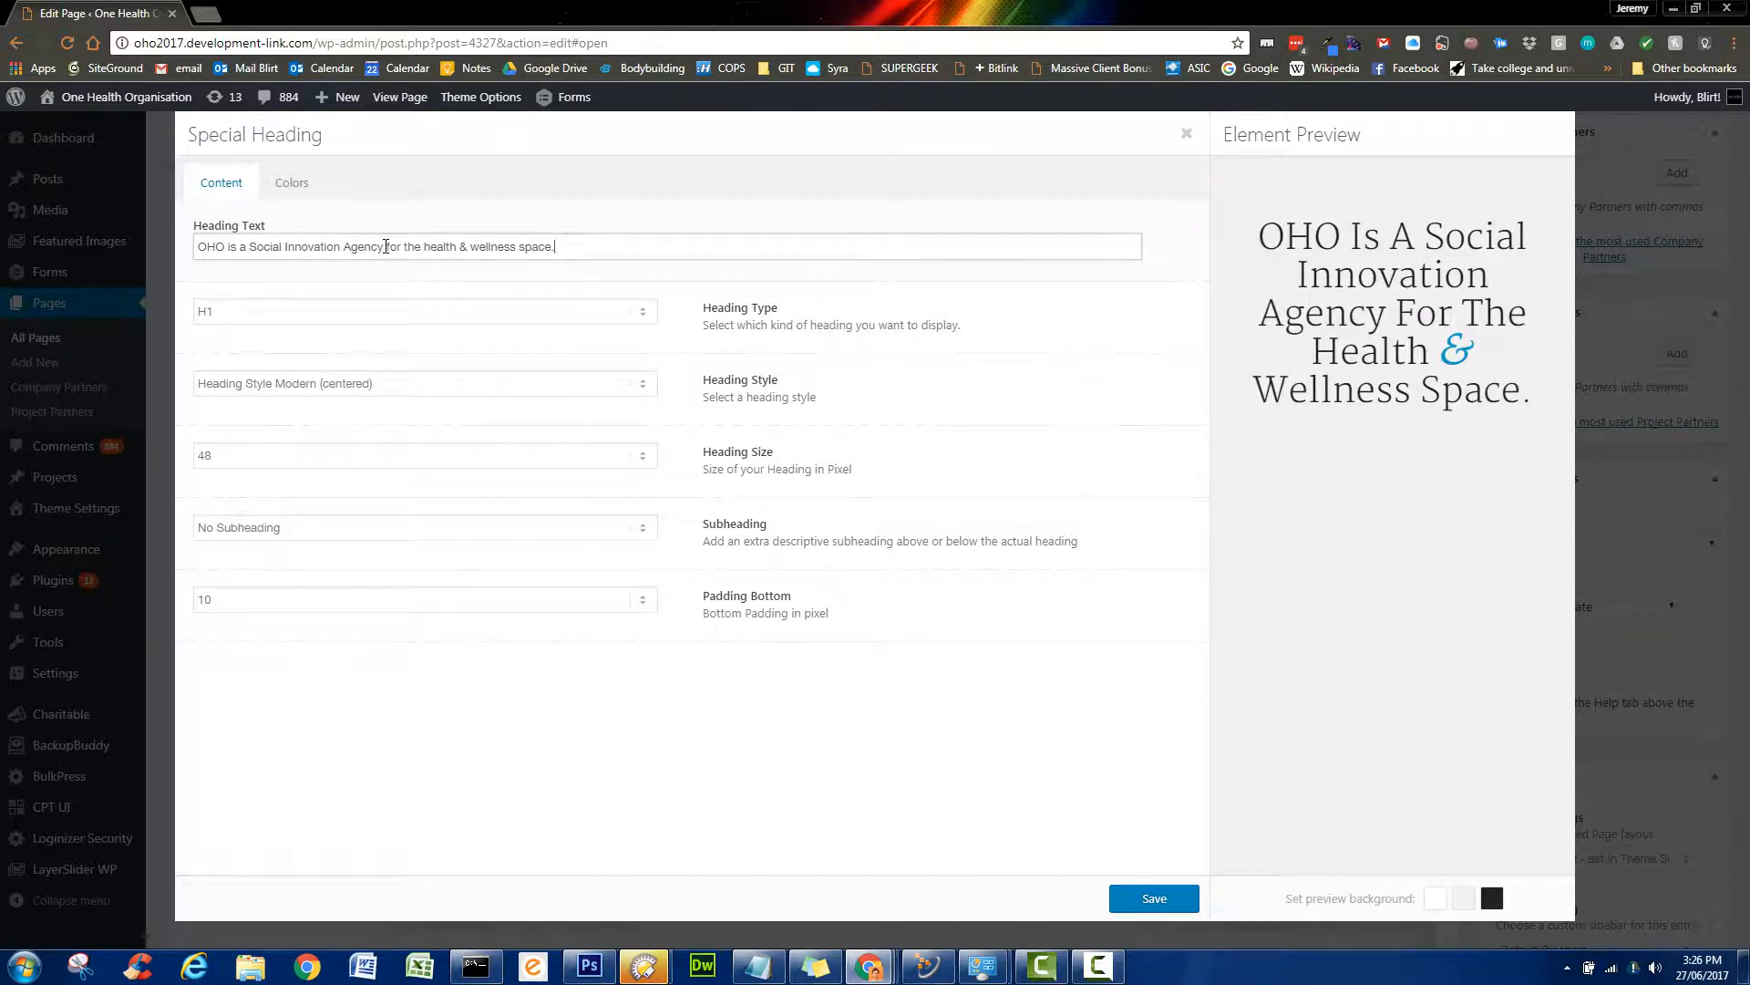
drag(386, 247, 634, 246)
key(ctrl+c)
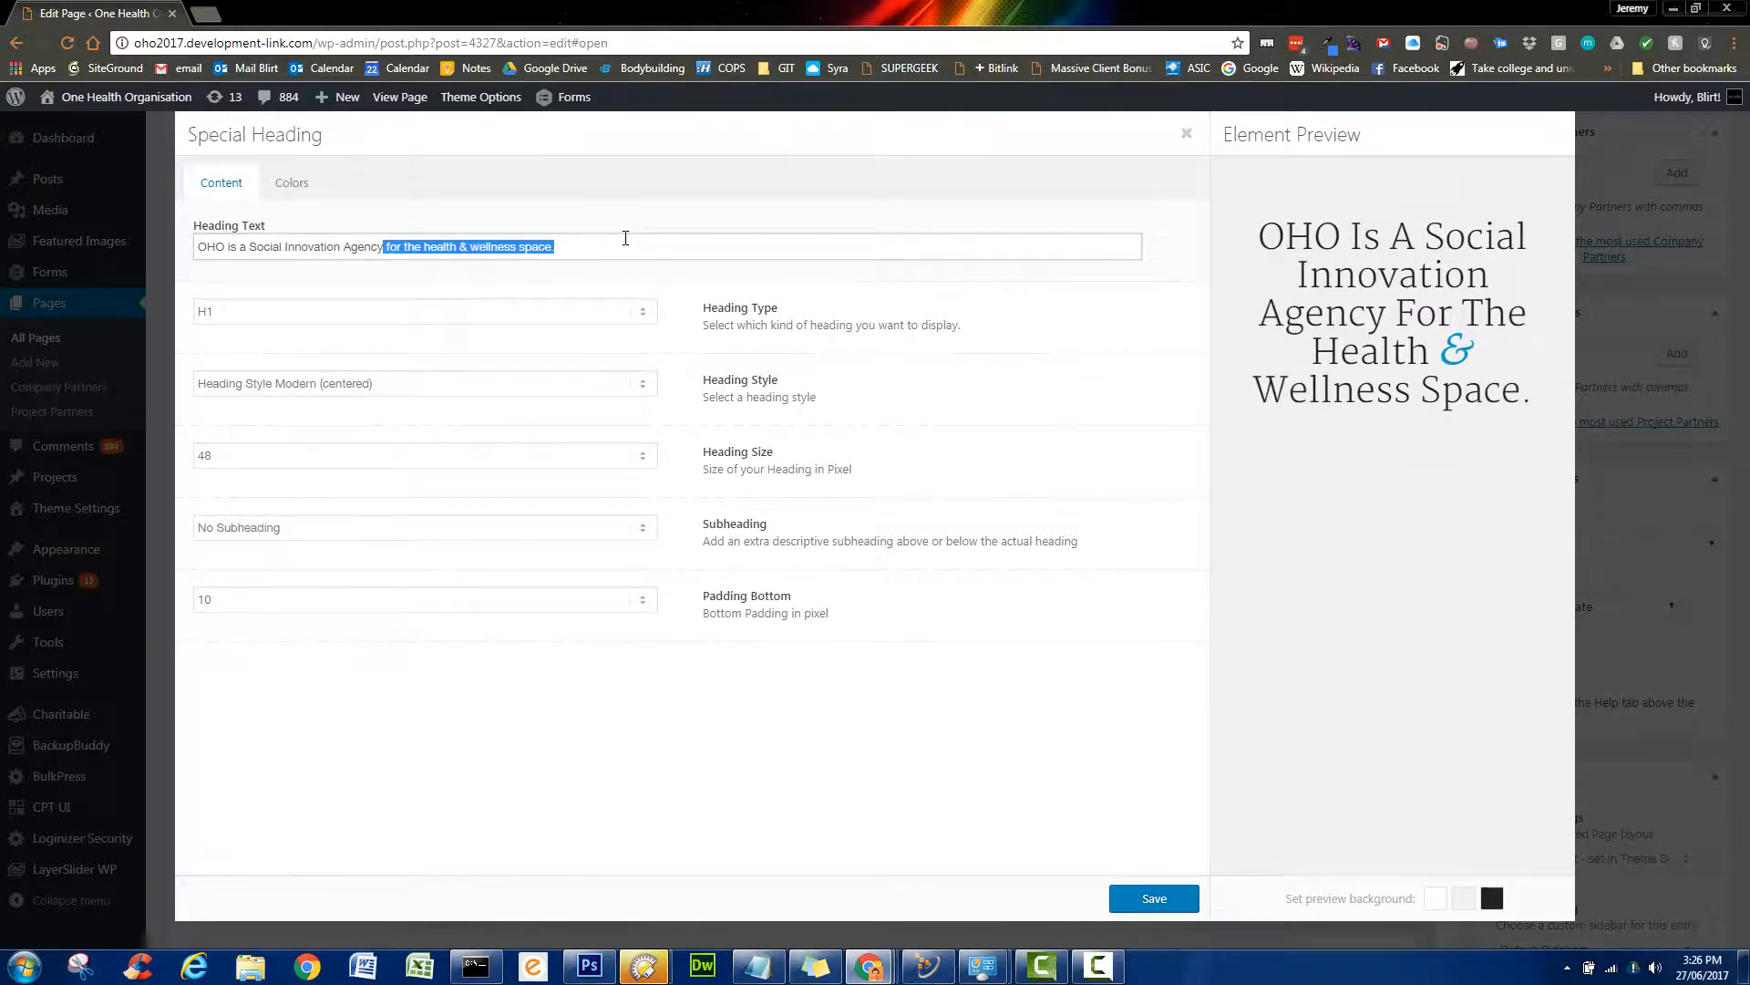
key(BackSpace)
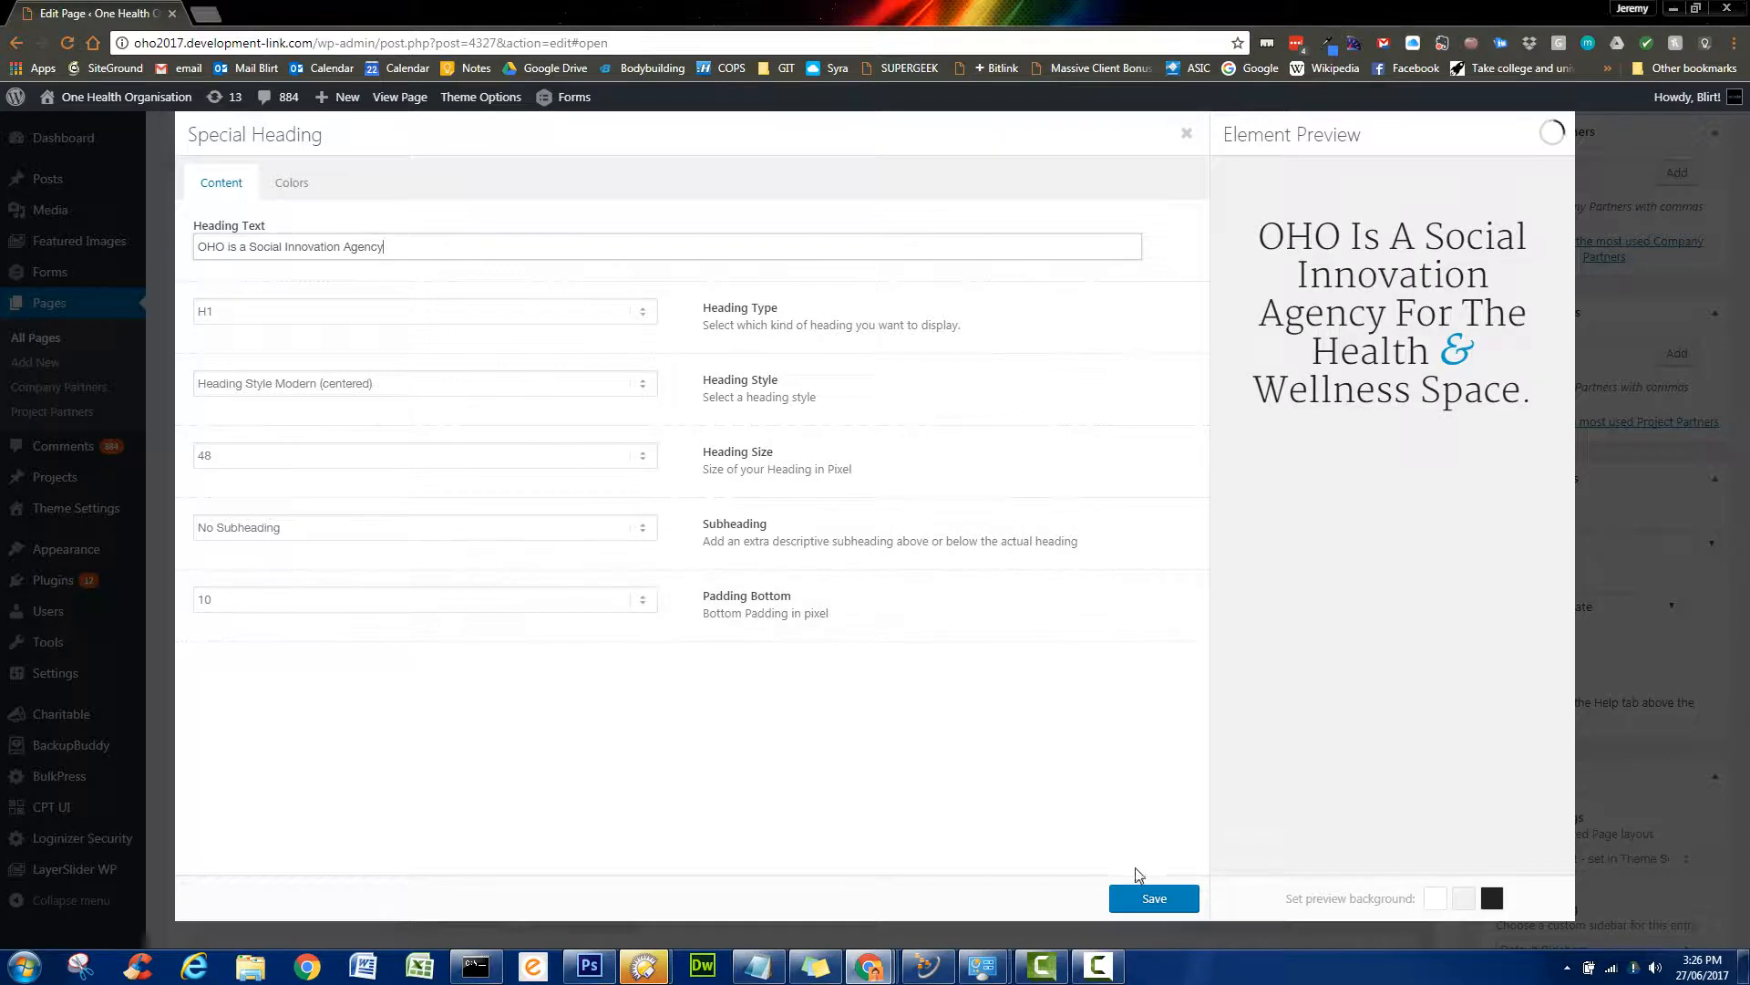
click(1154, 899)
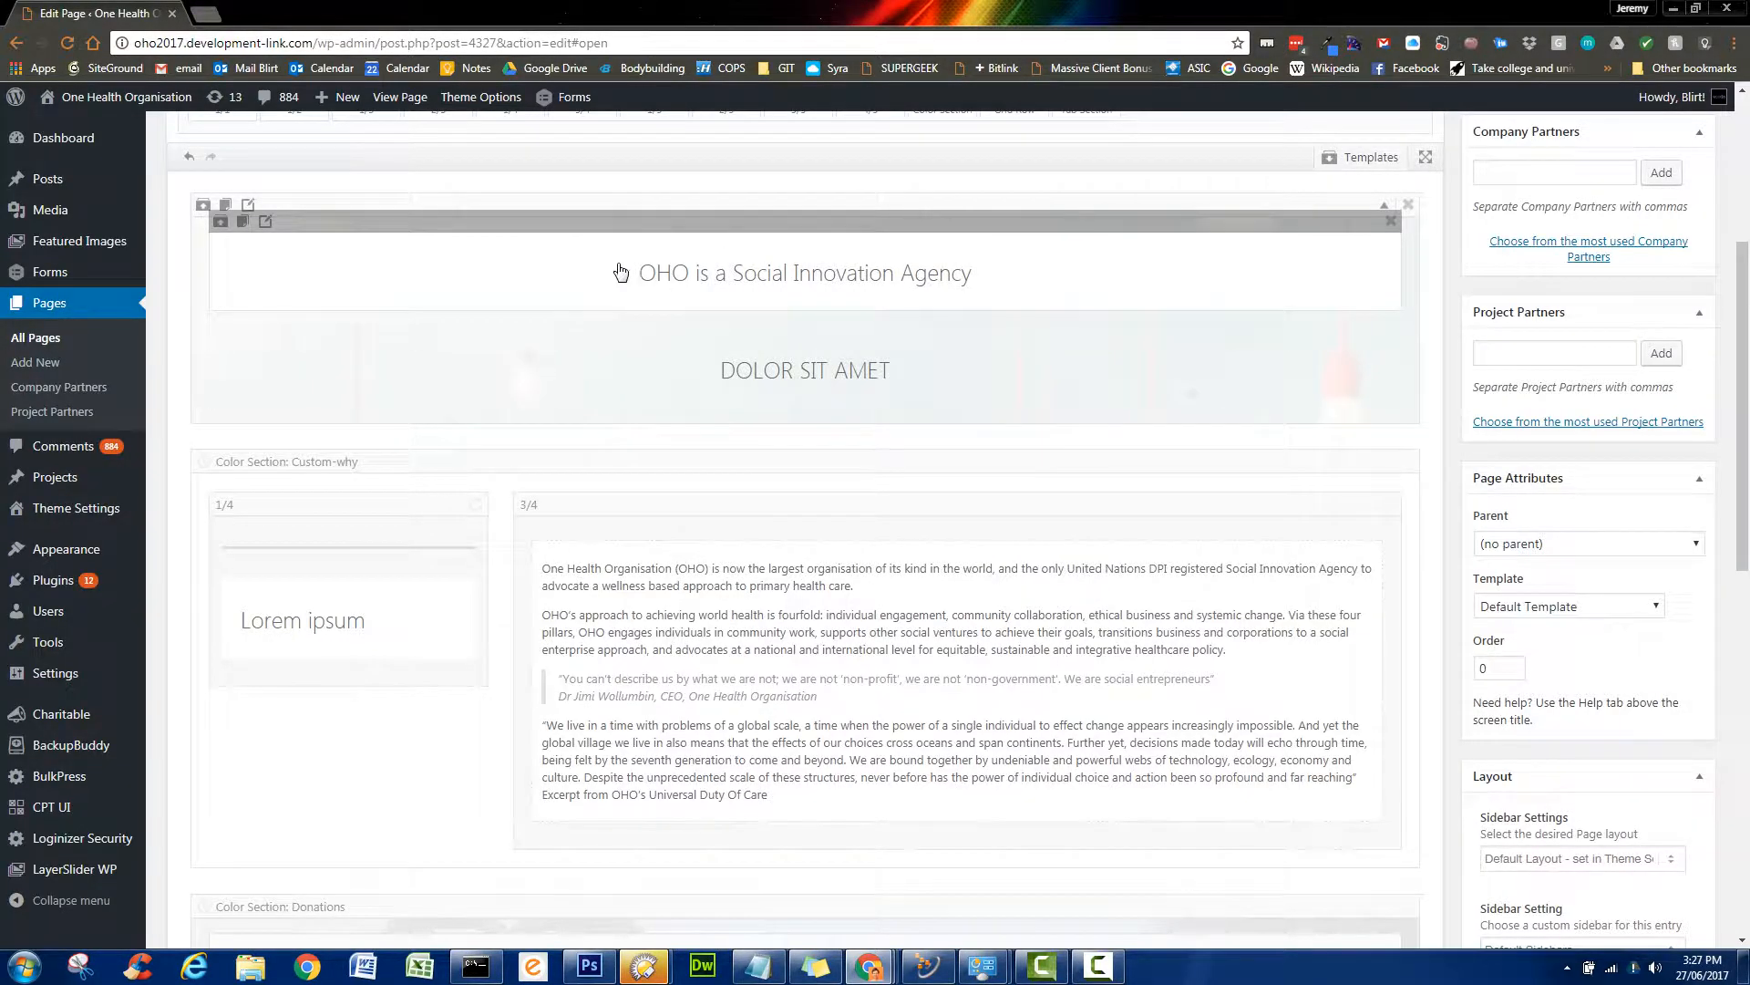
- Type 'FOR THE HEALTH AND WELLNESS SPACE' in capitals into the DOLOR SIT AMET heading
click(889, 375)
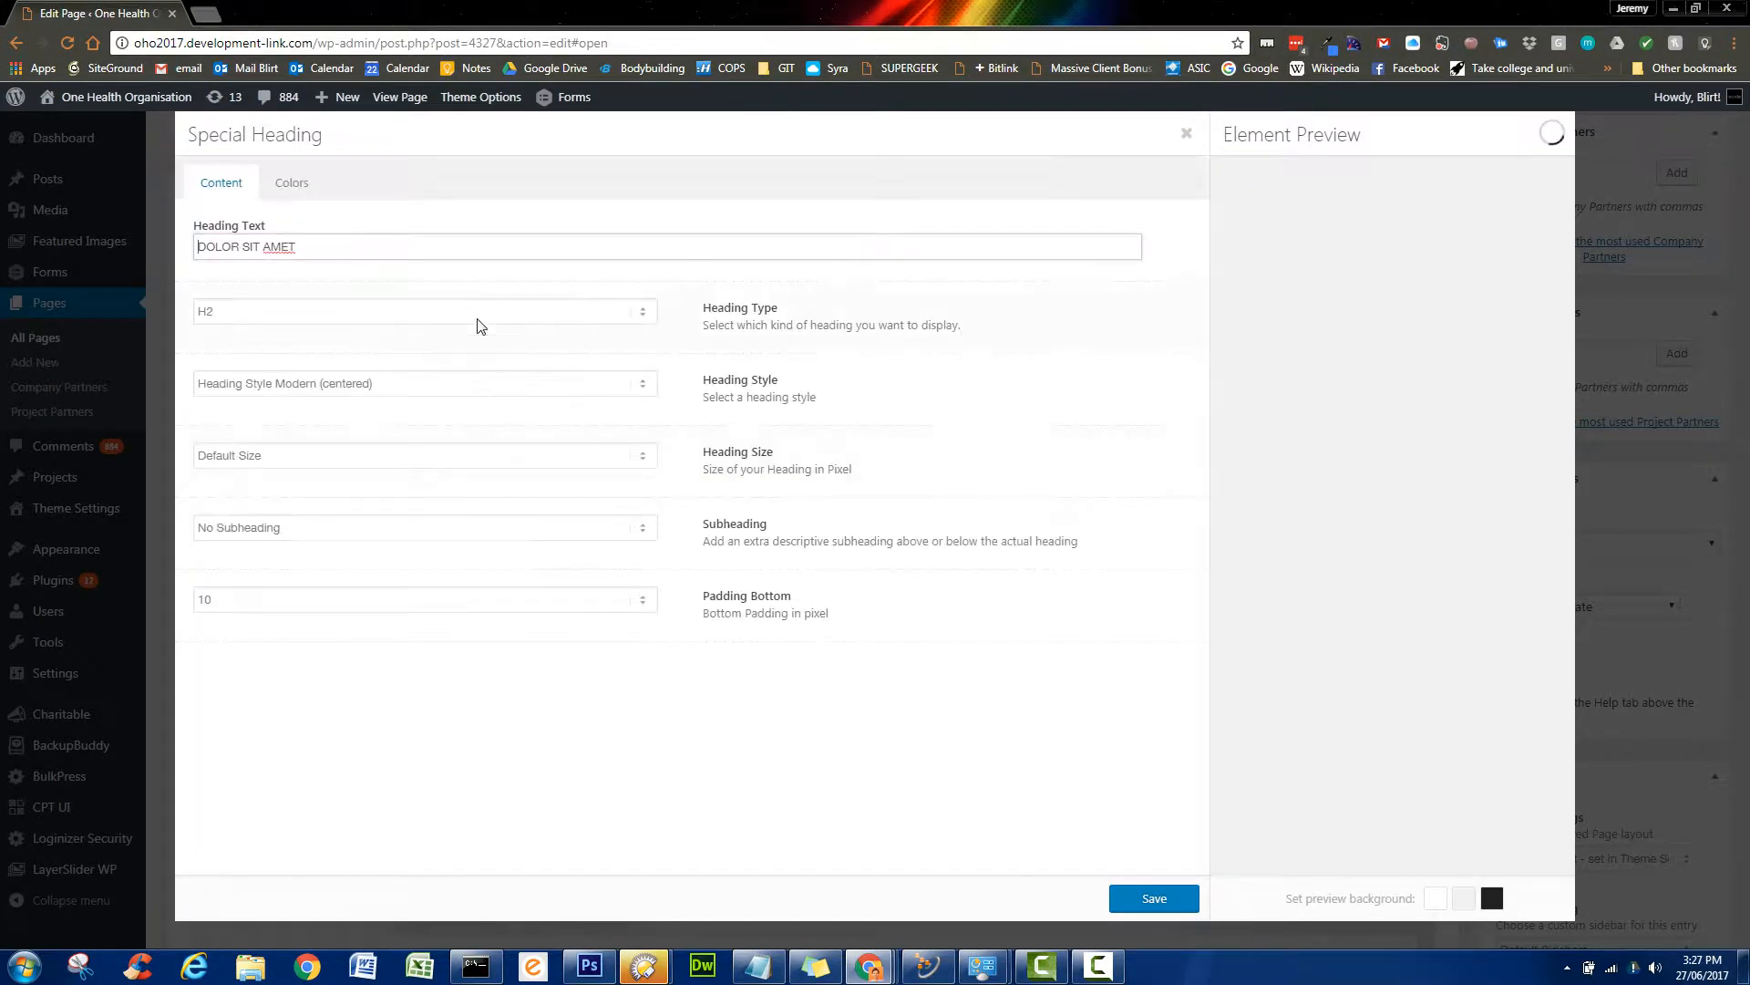
drag(352, 243, 189, 241)
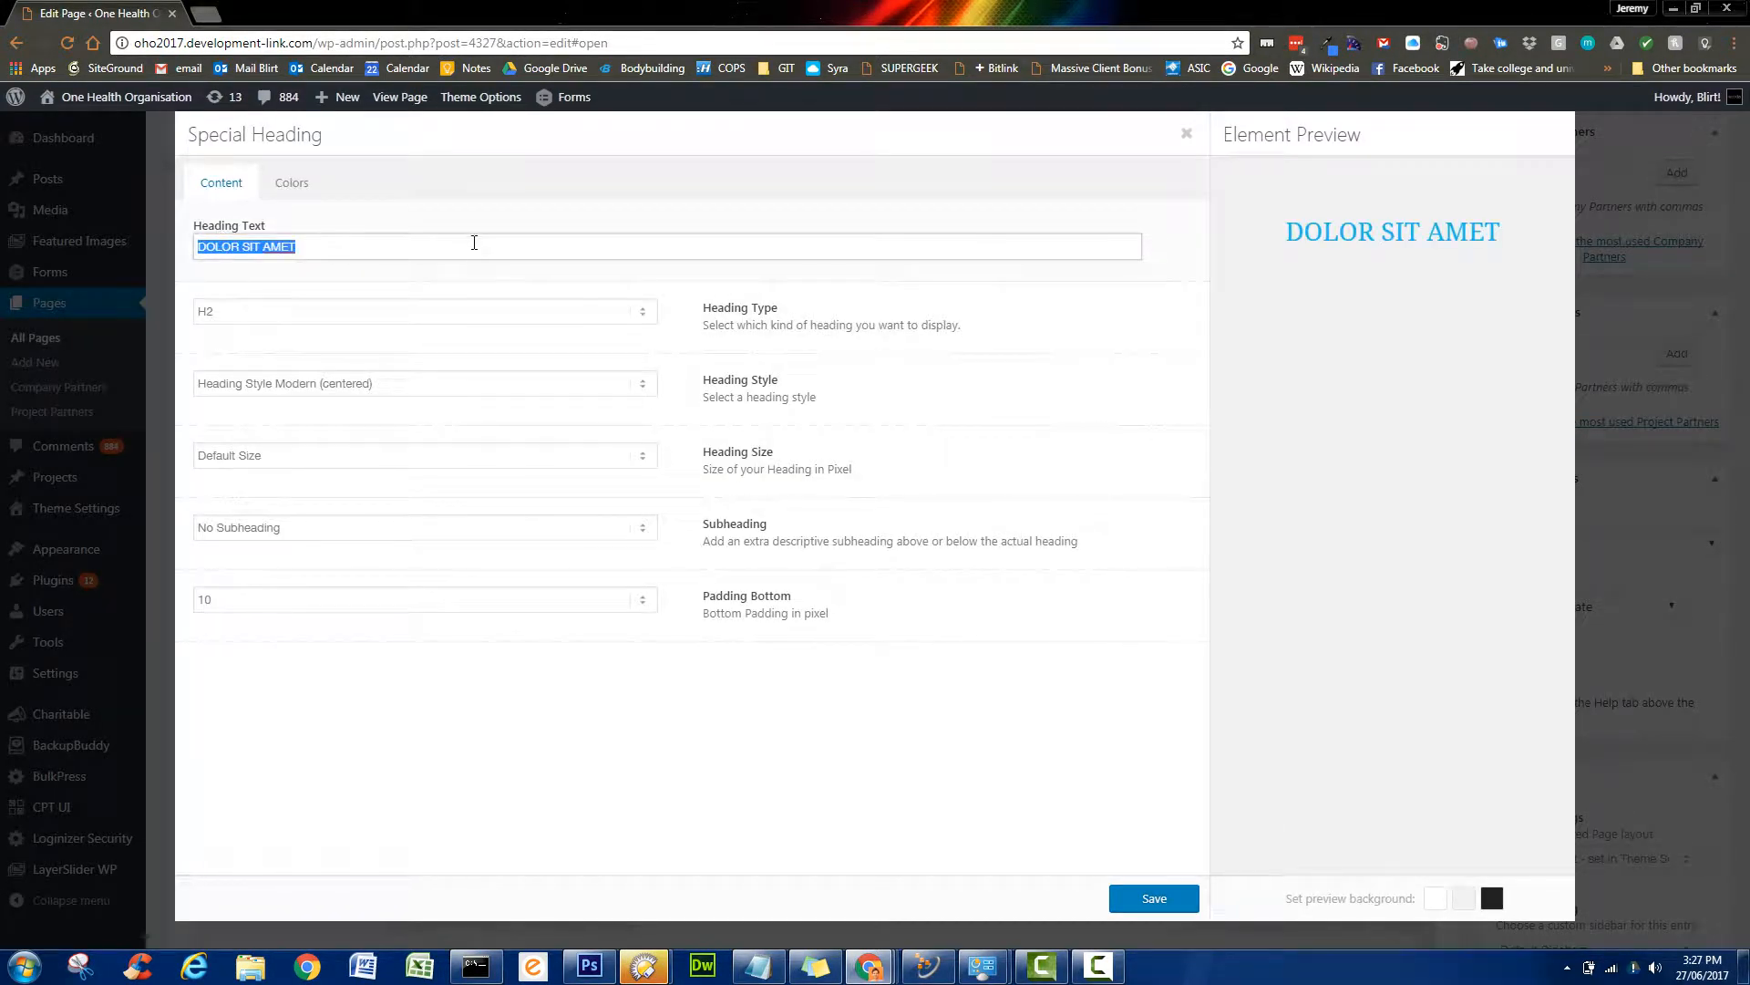
key(ctrl+v)
drag(412, 244, 189, 248)
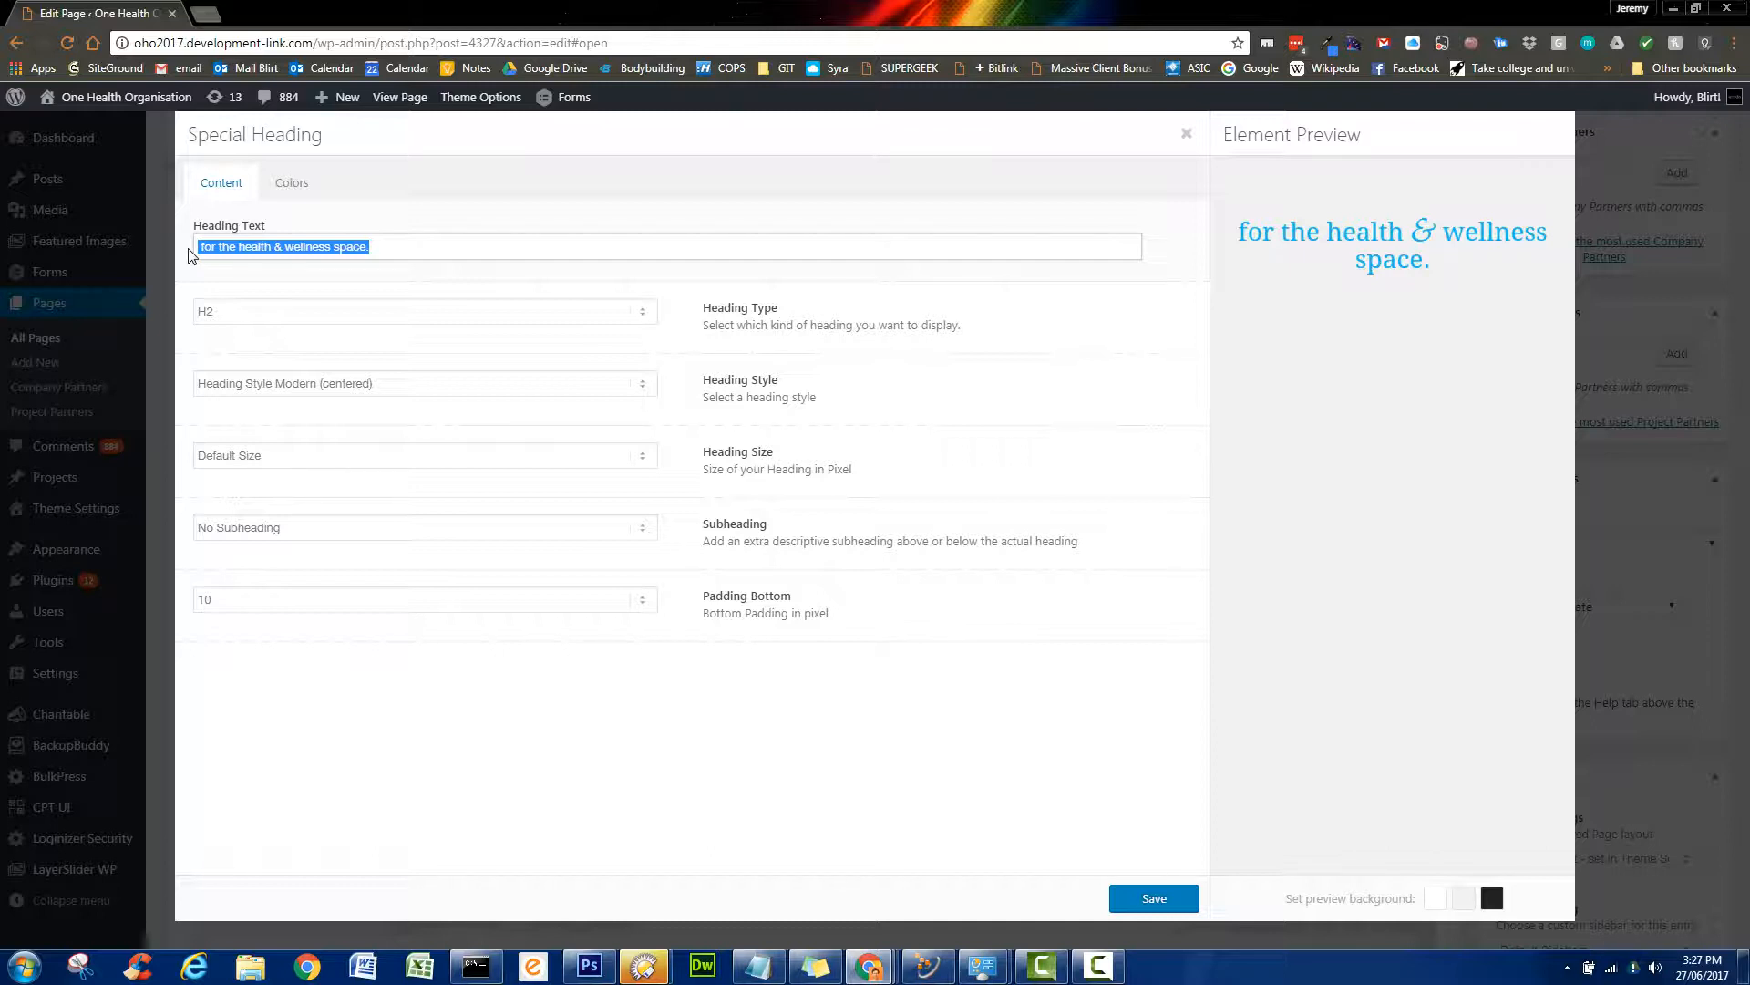
text(FOR)
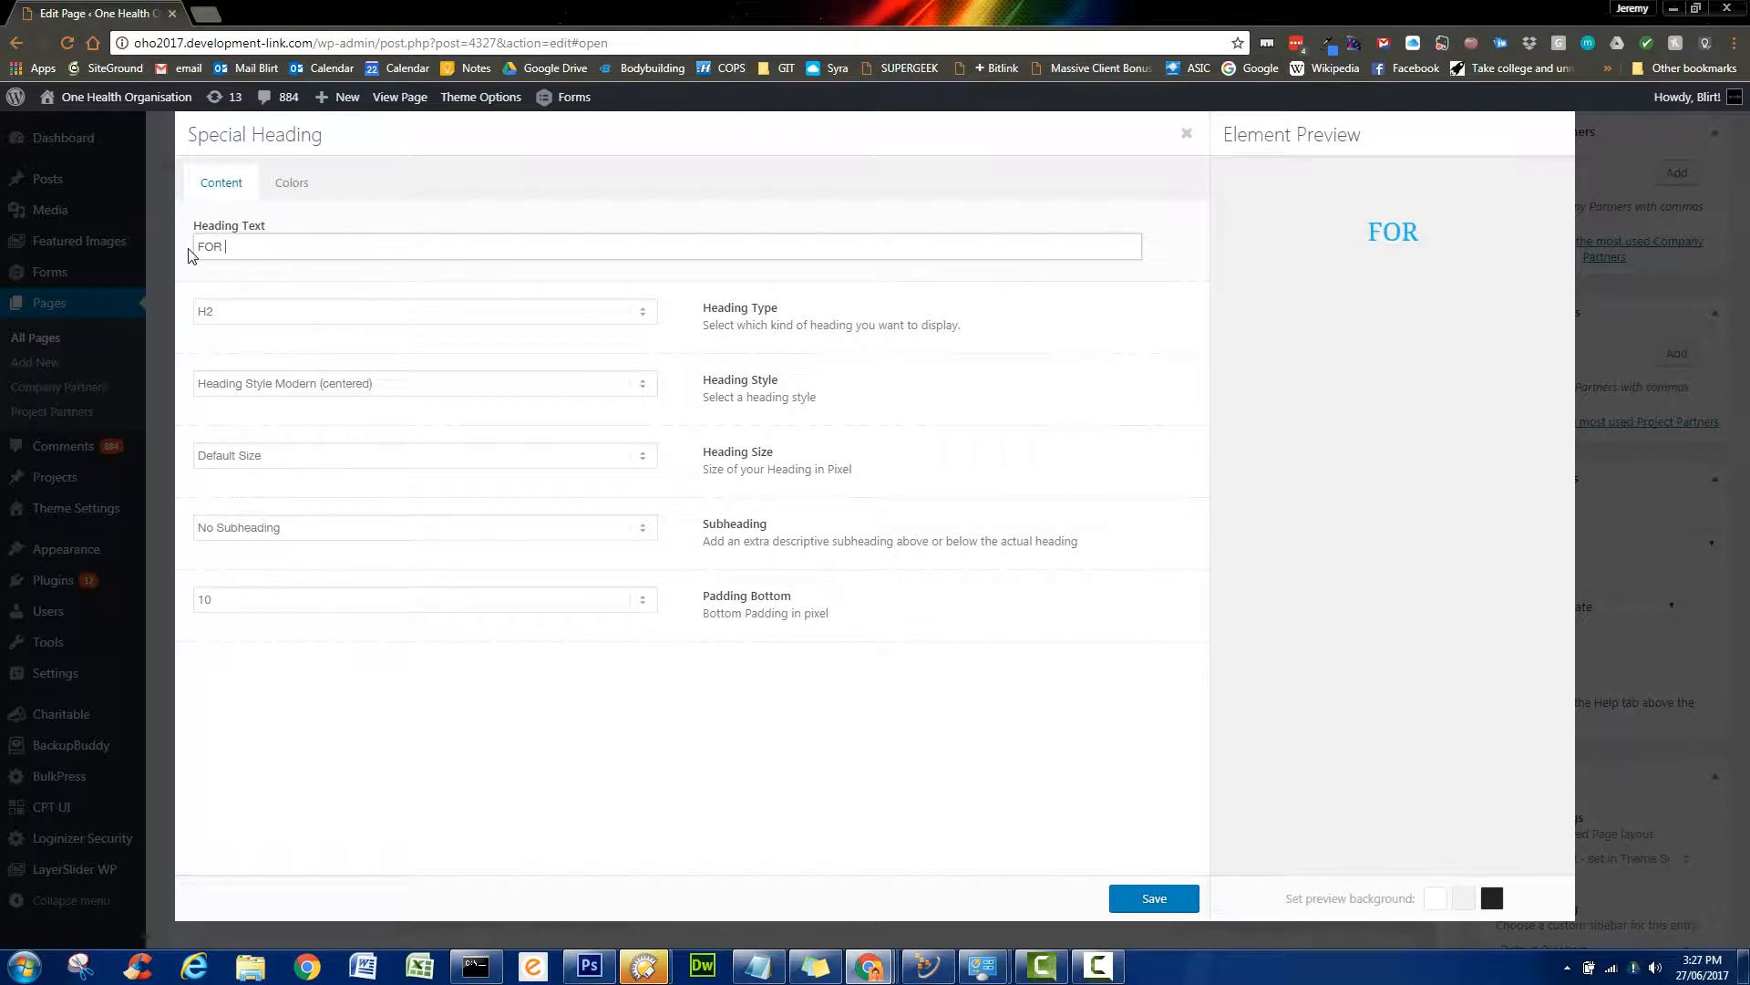
key(ctrl+z)
click(190, 255)
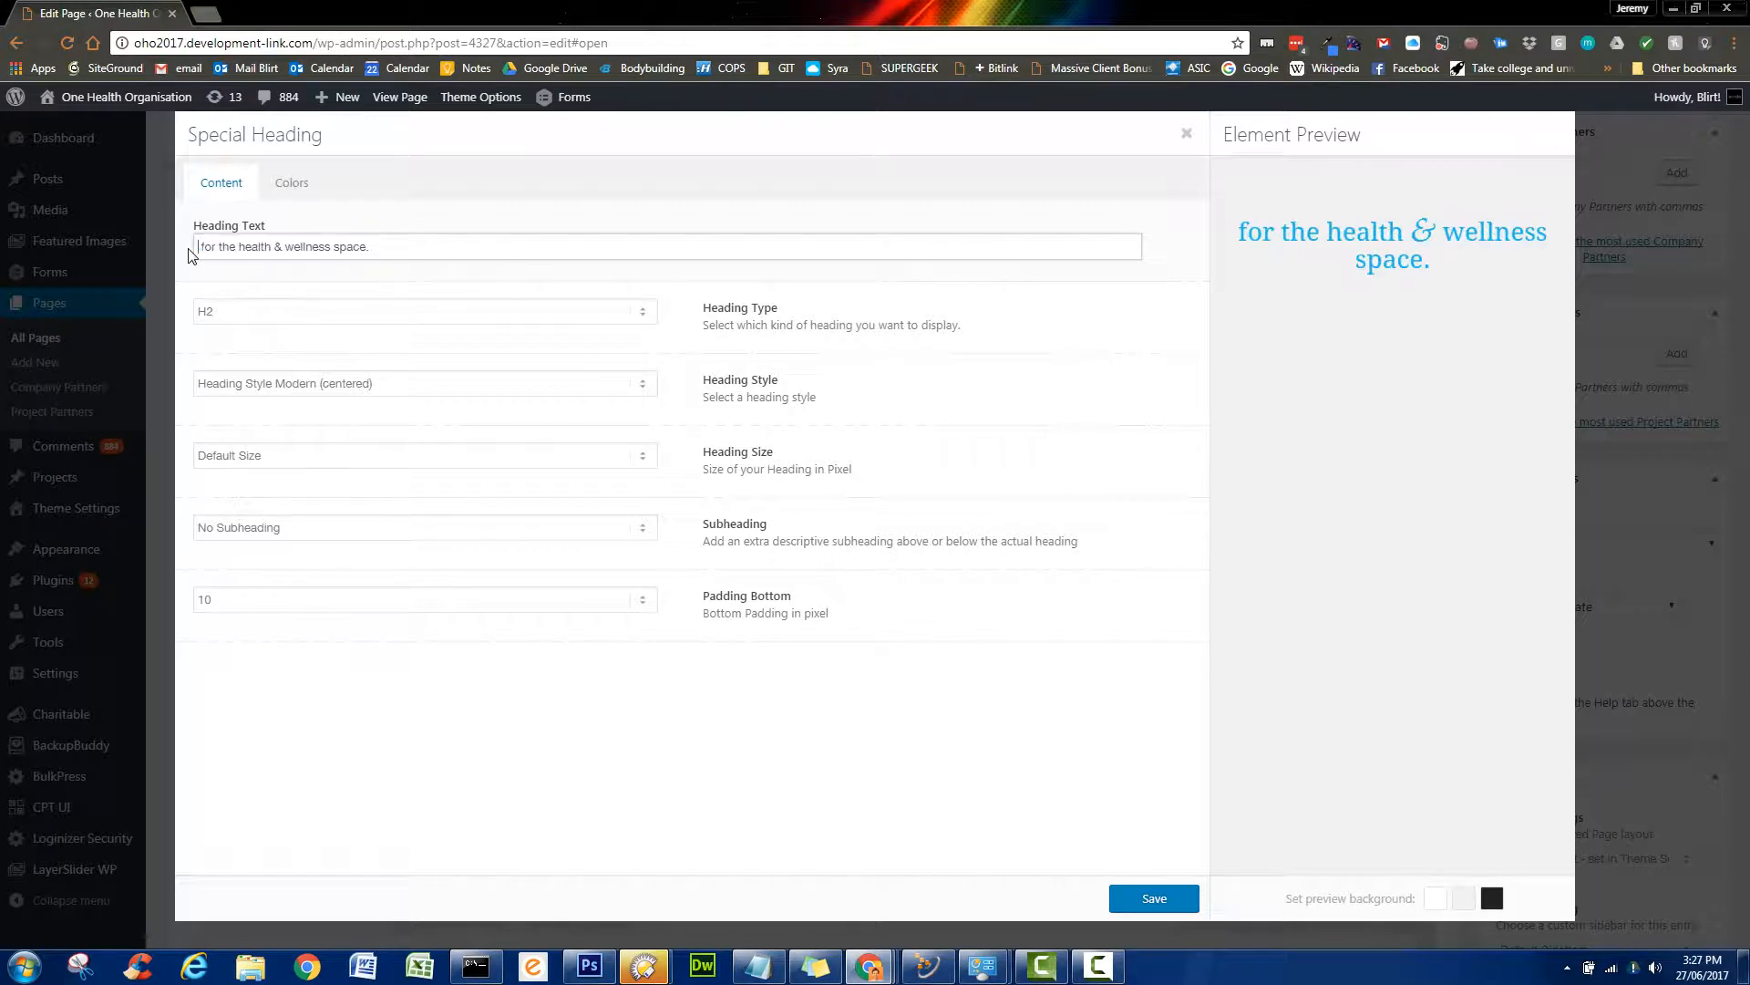
text(FOR TH)
key(BackSpace)
text(E )
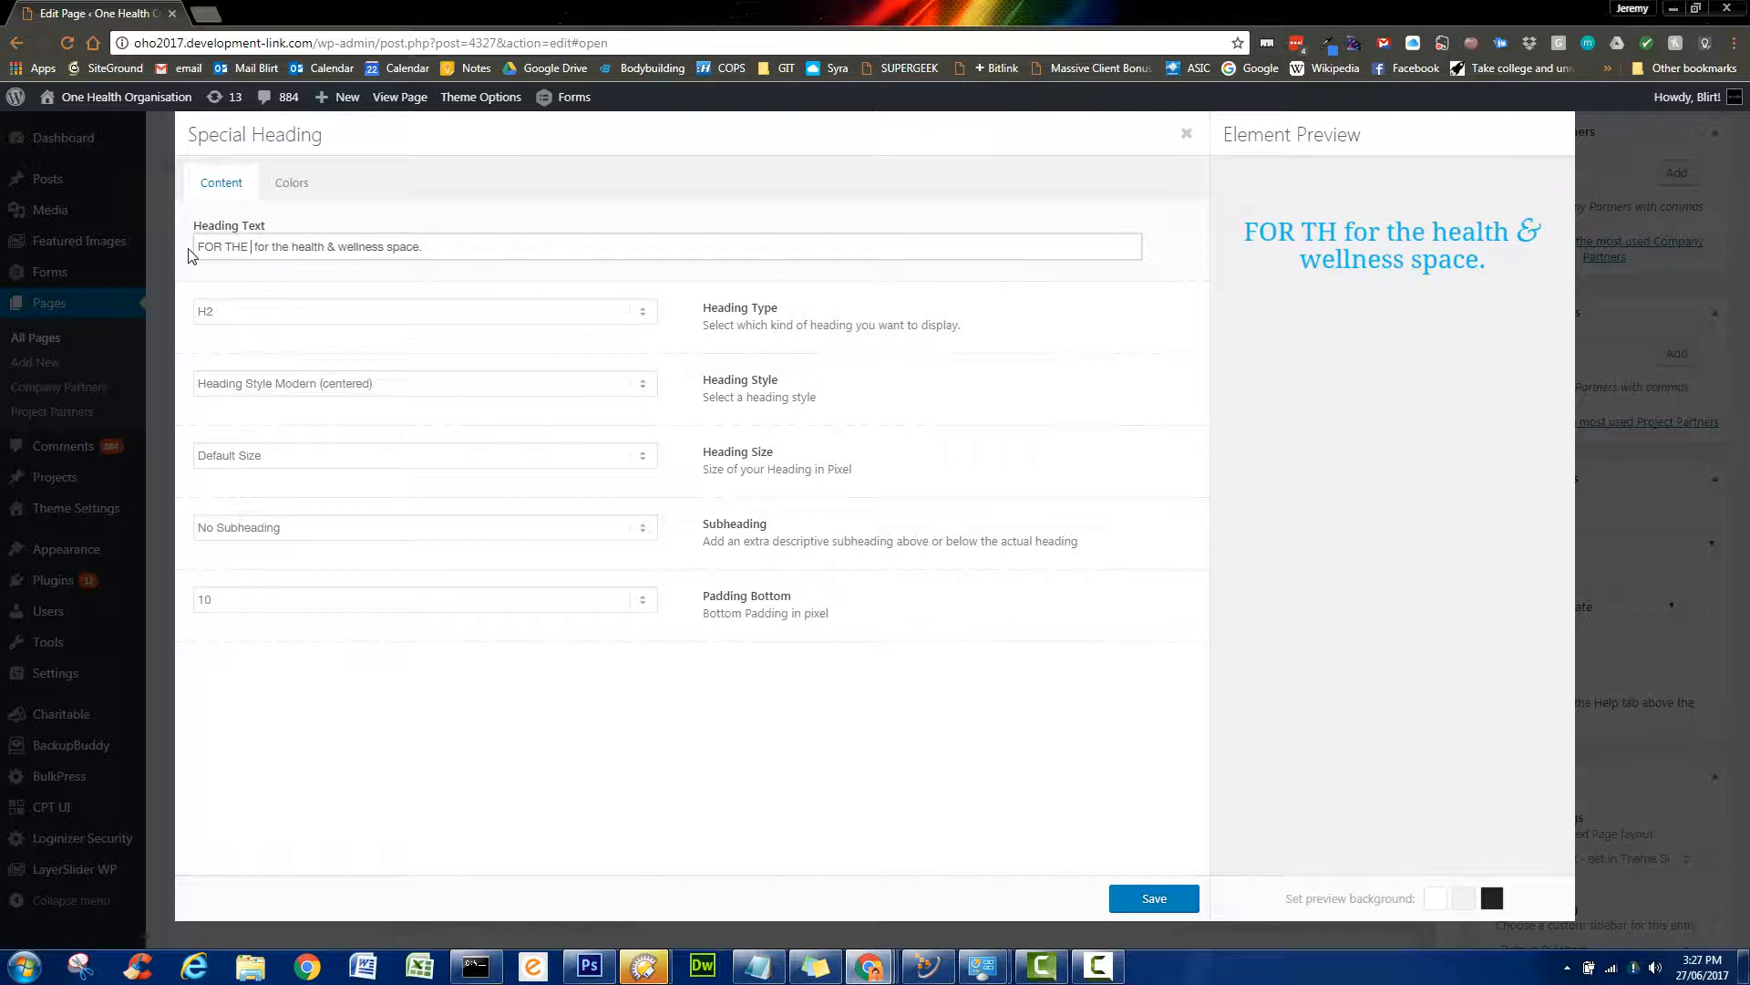
text(HEALTH AND)
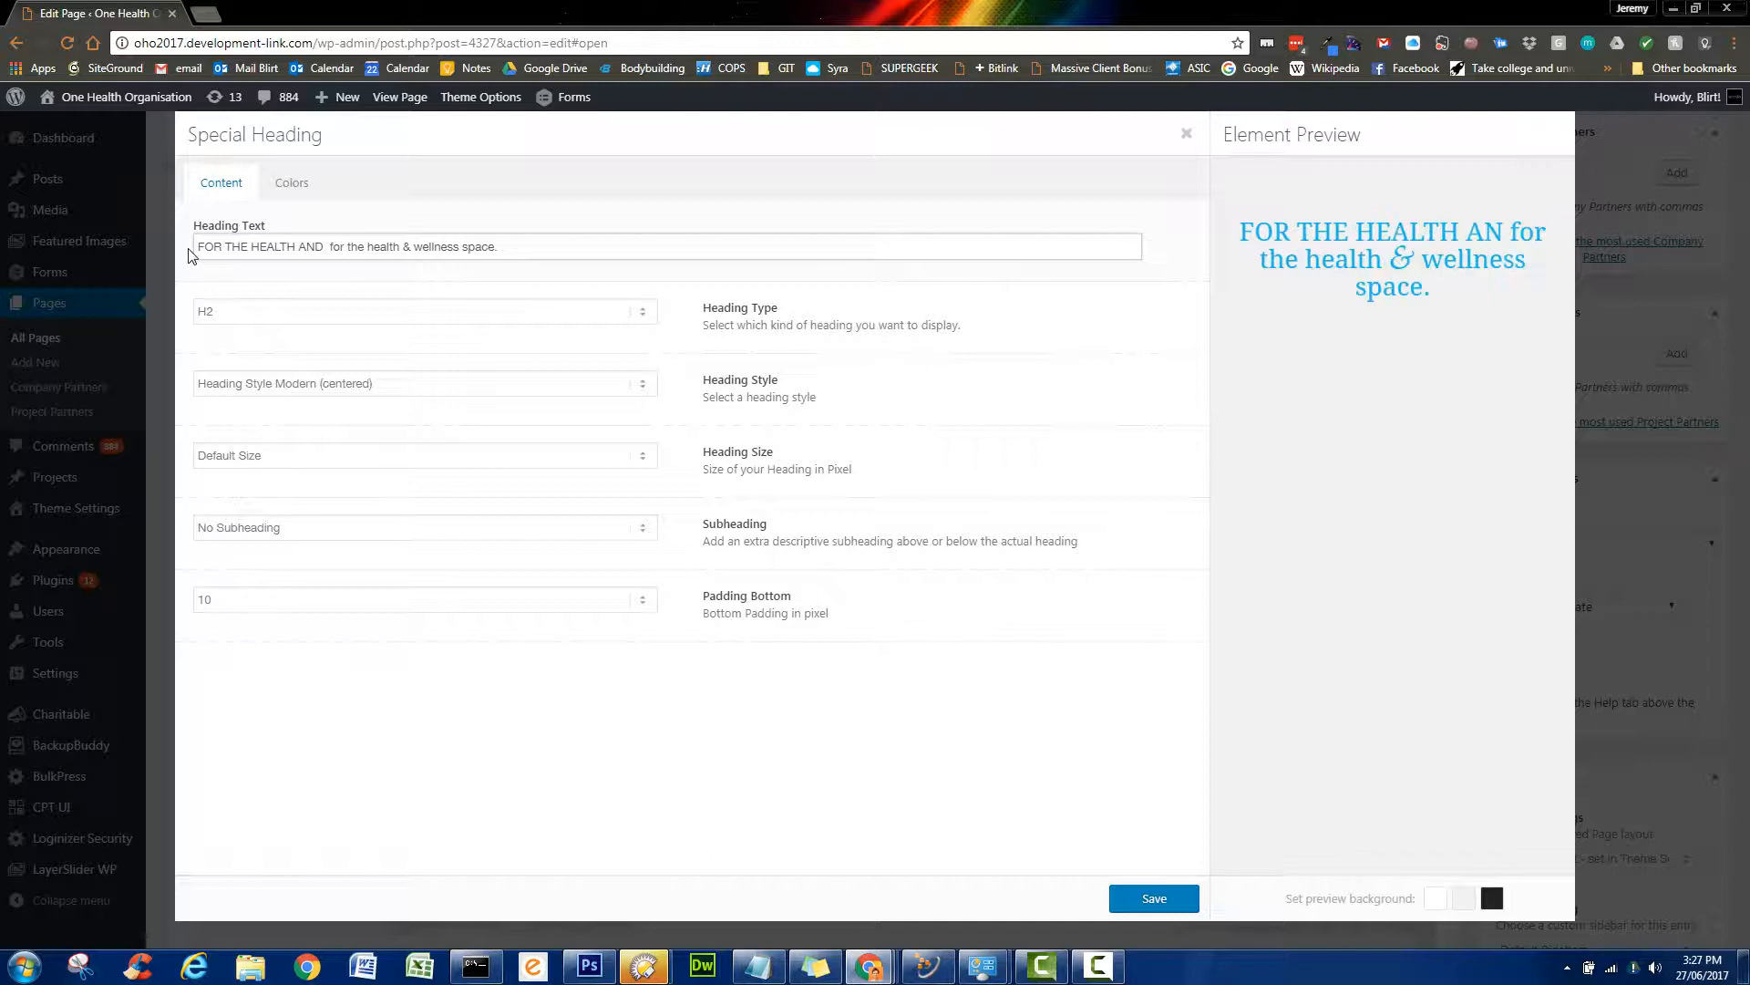
text( WLLNES)
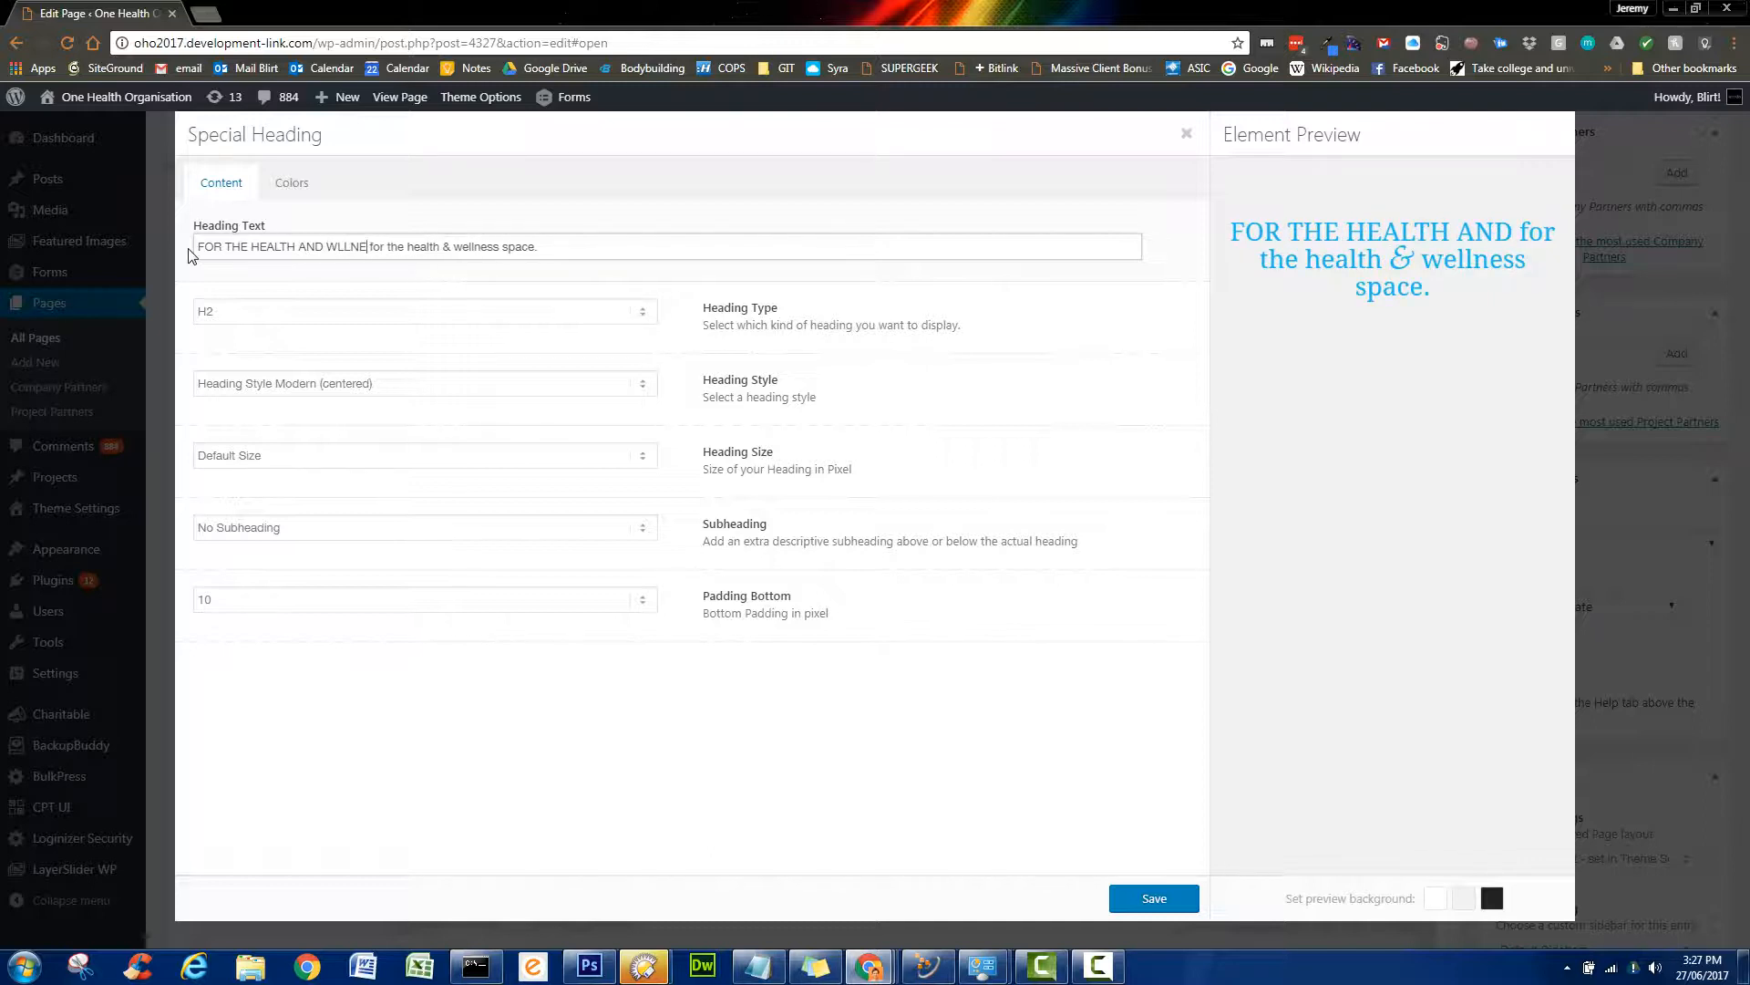
text(S SPA)
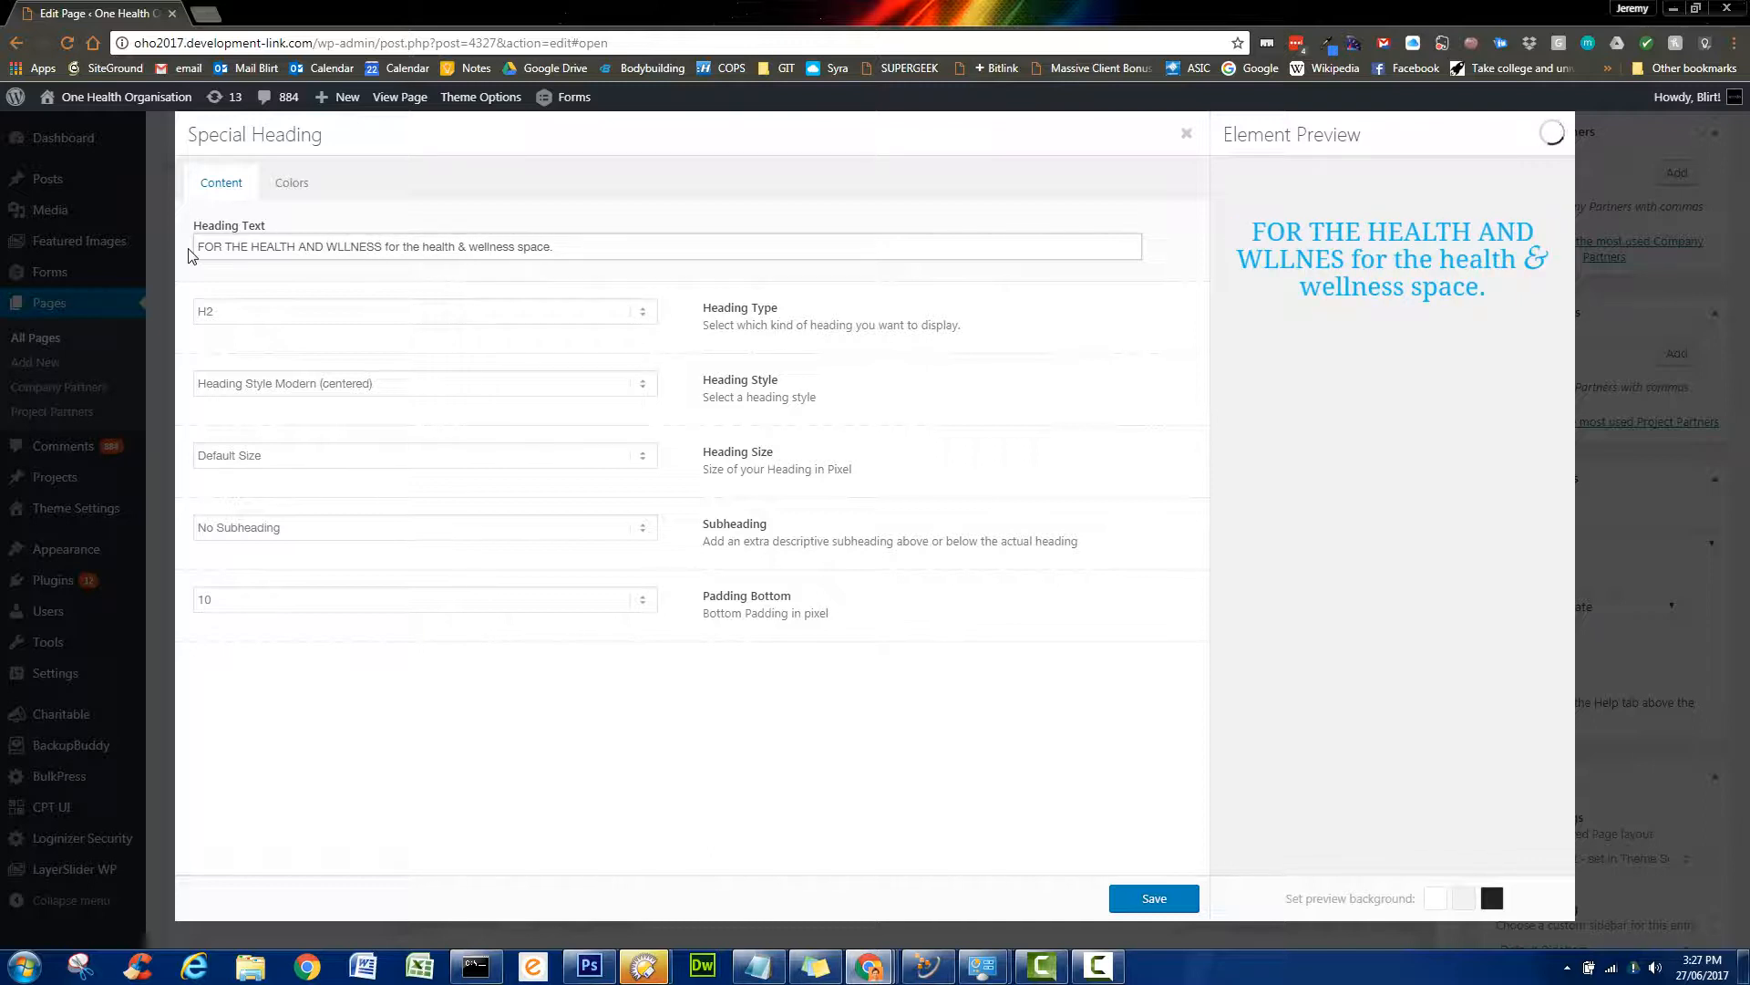
text(CE )
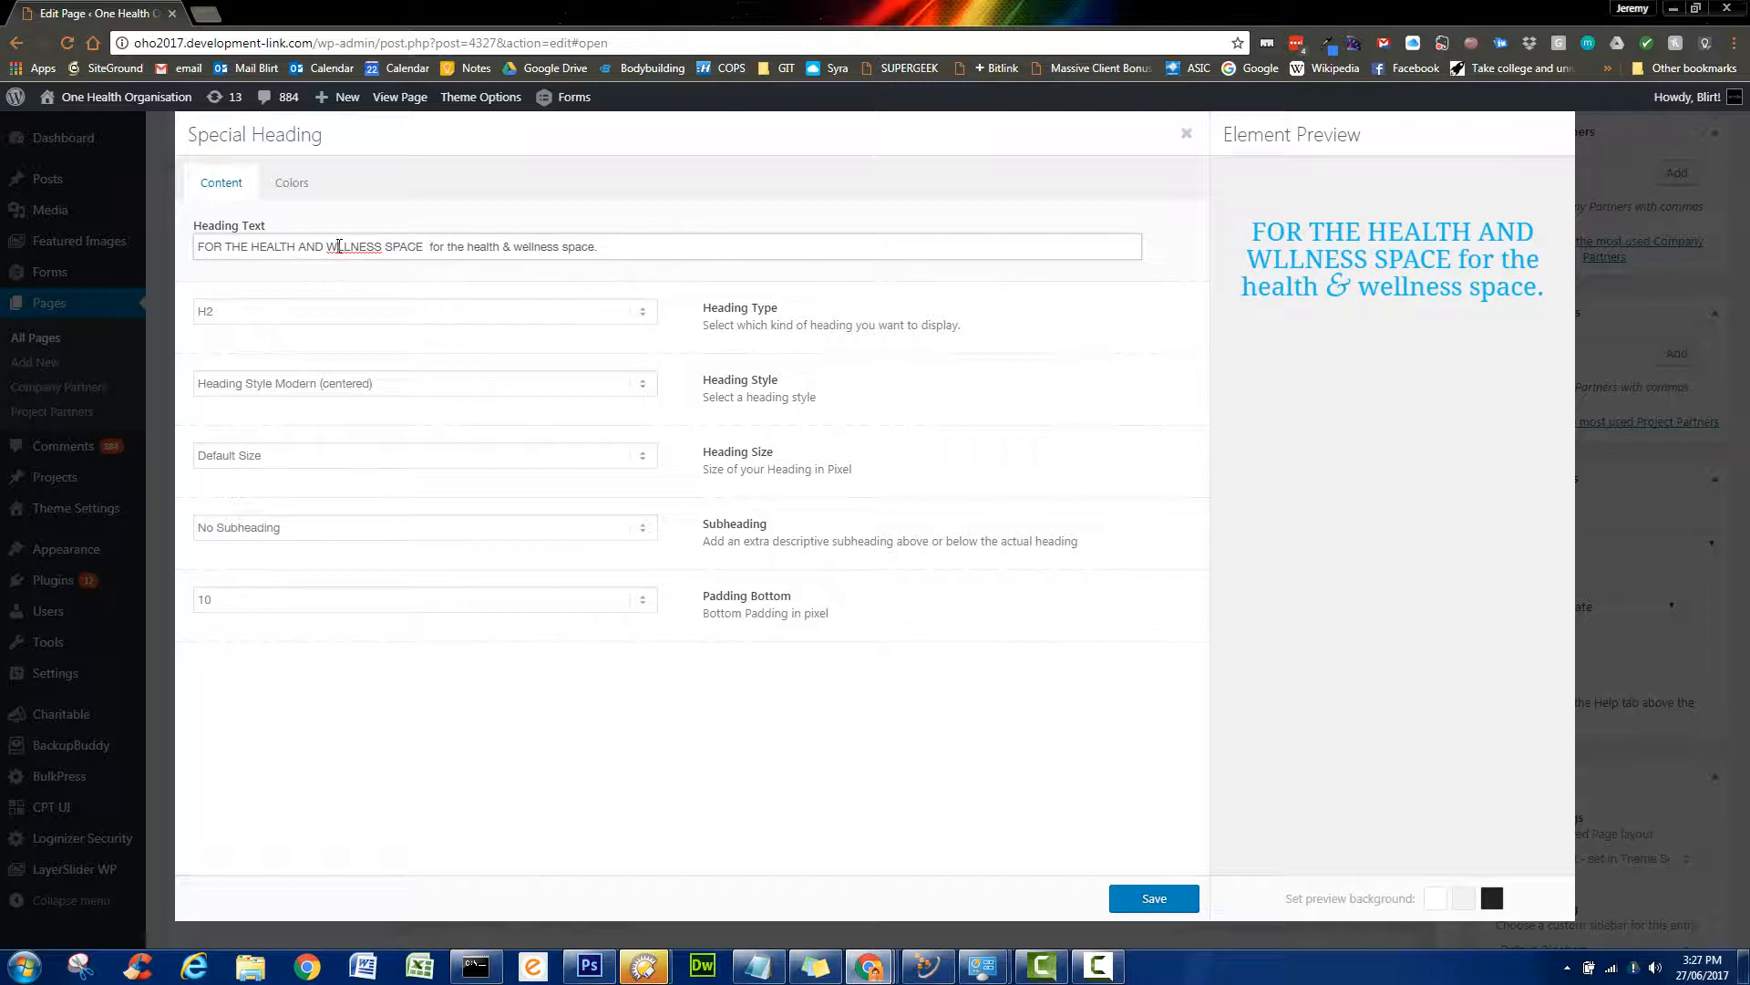
text(E)
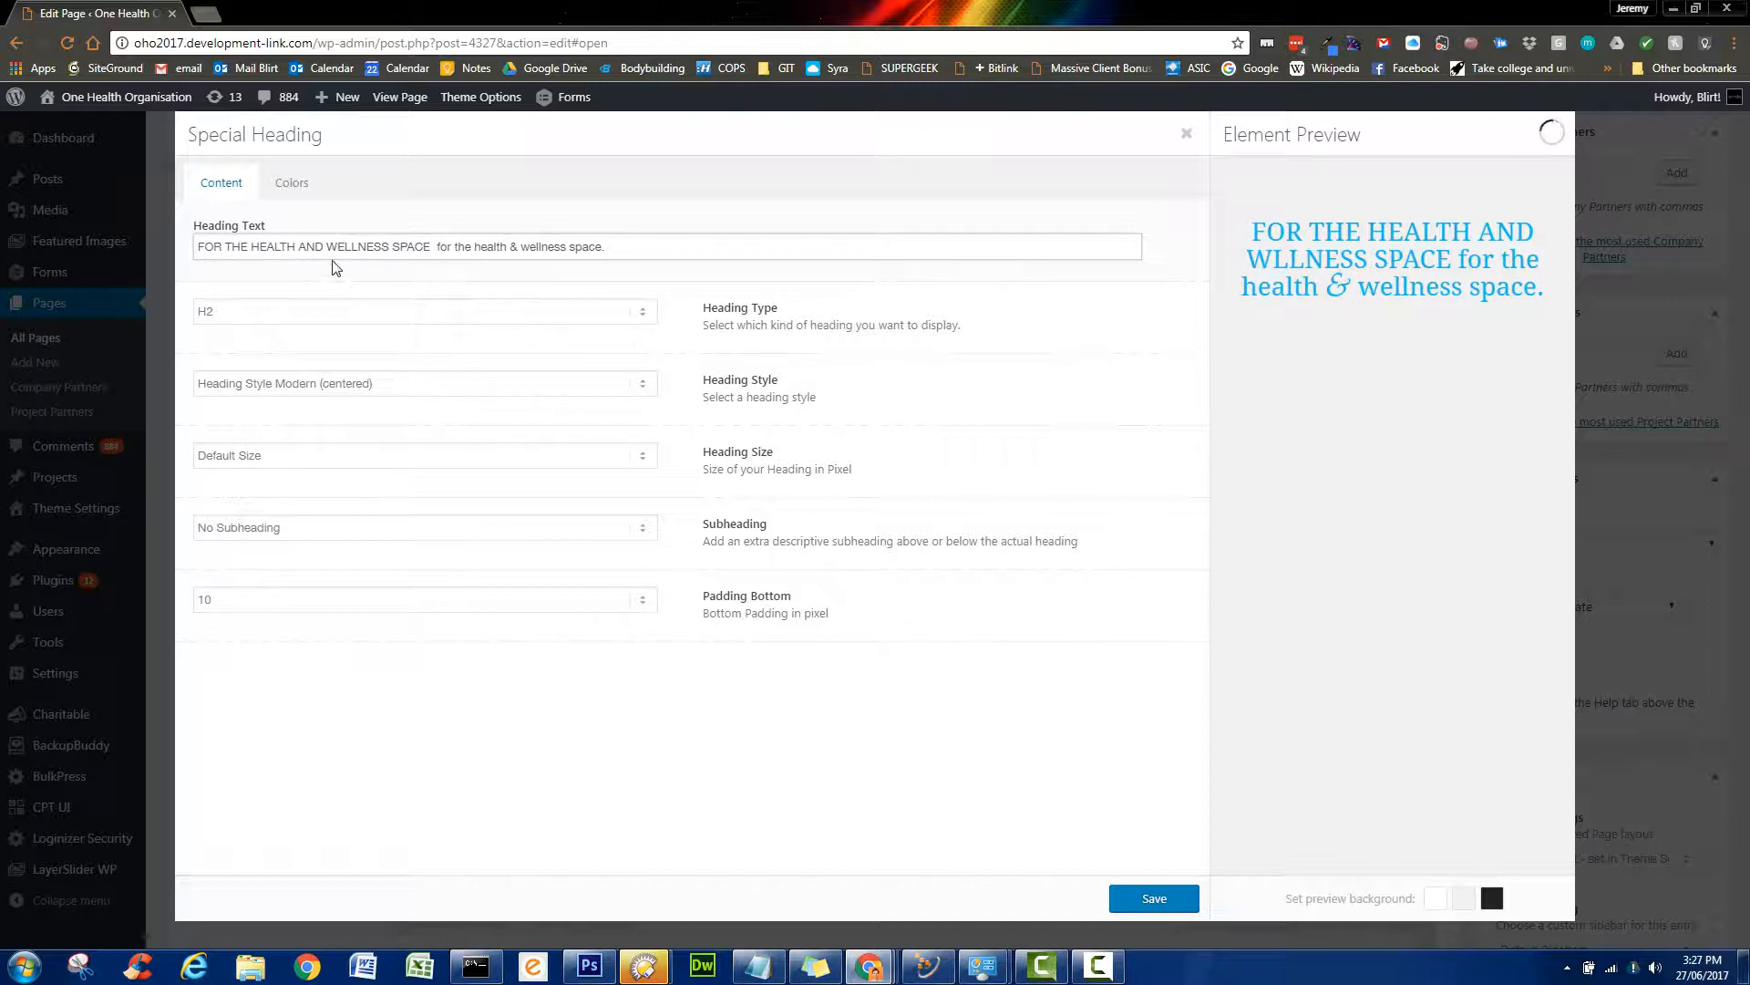
- Replace AND with &, remove the leftover lowercase phrase, and save the heading
drag(326, 245, 307, 237)
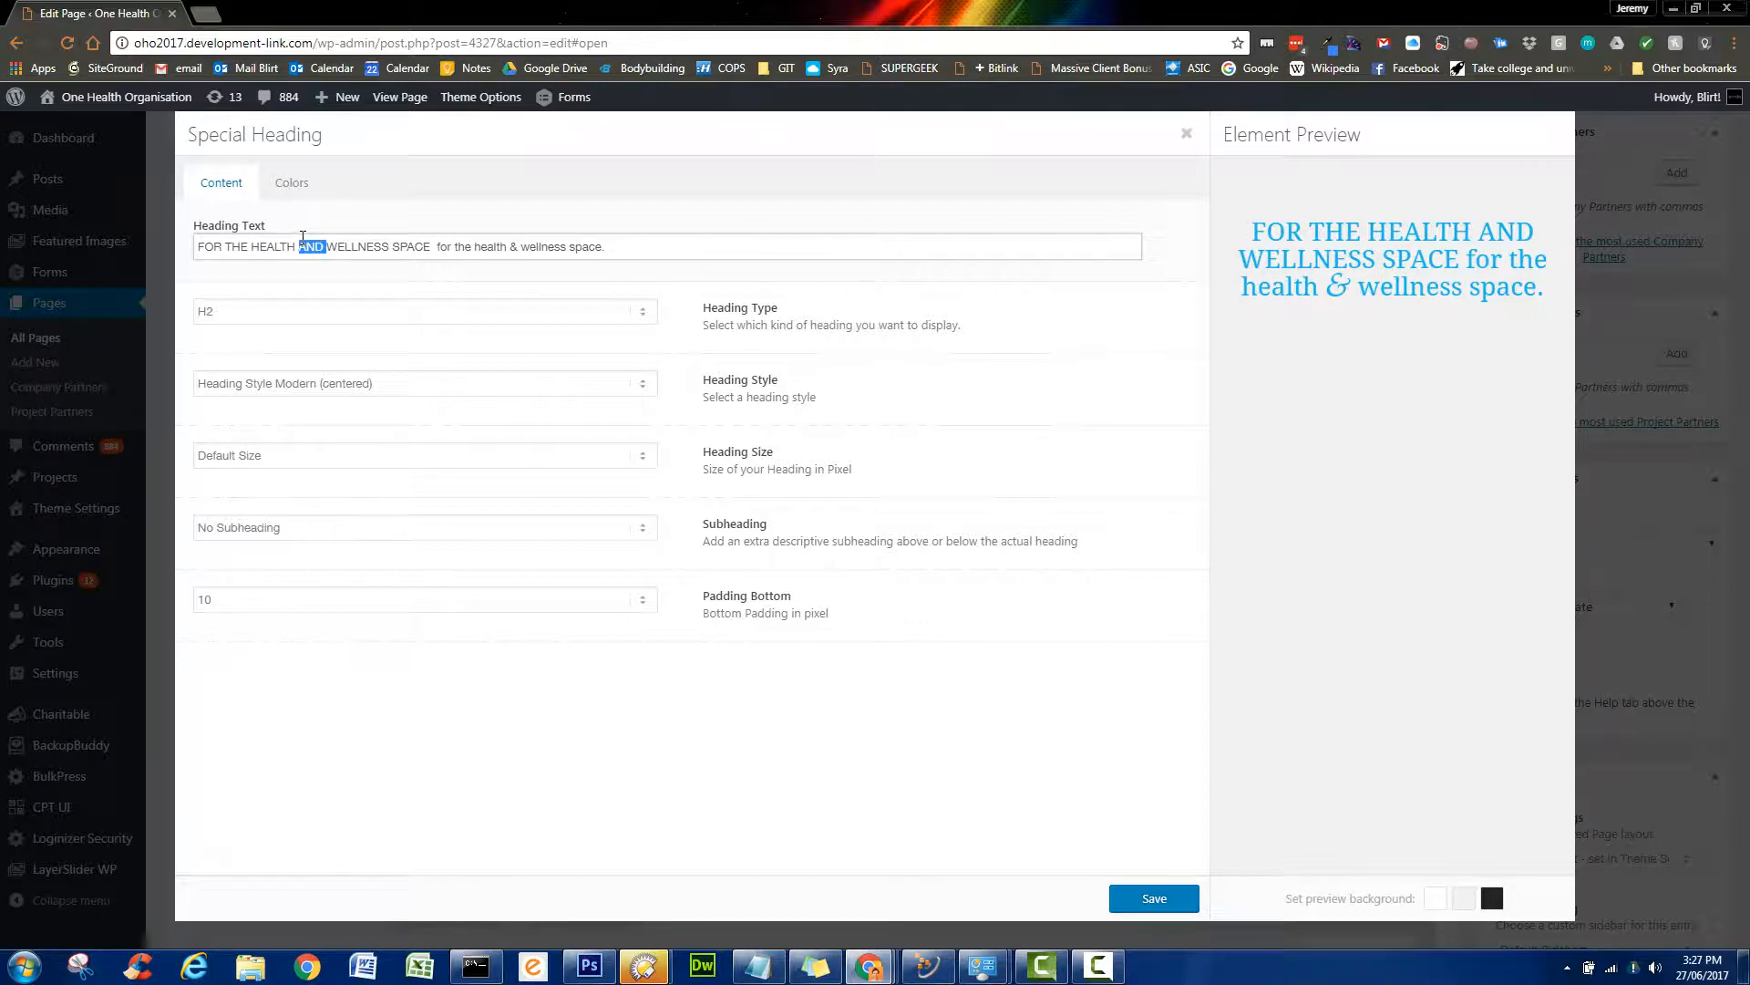
text(&)
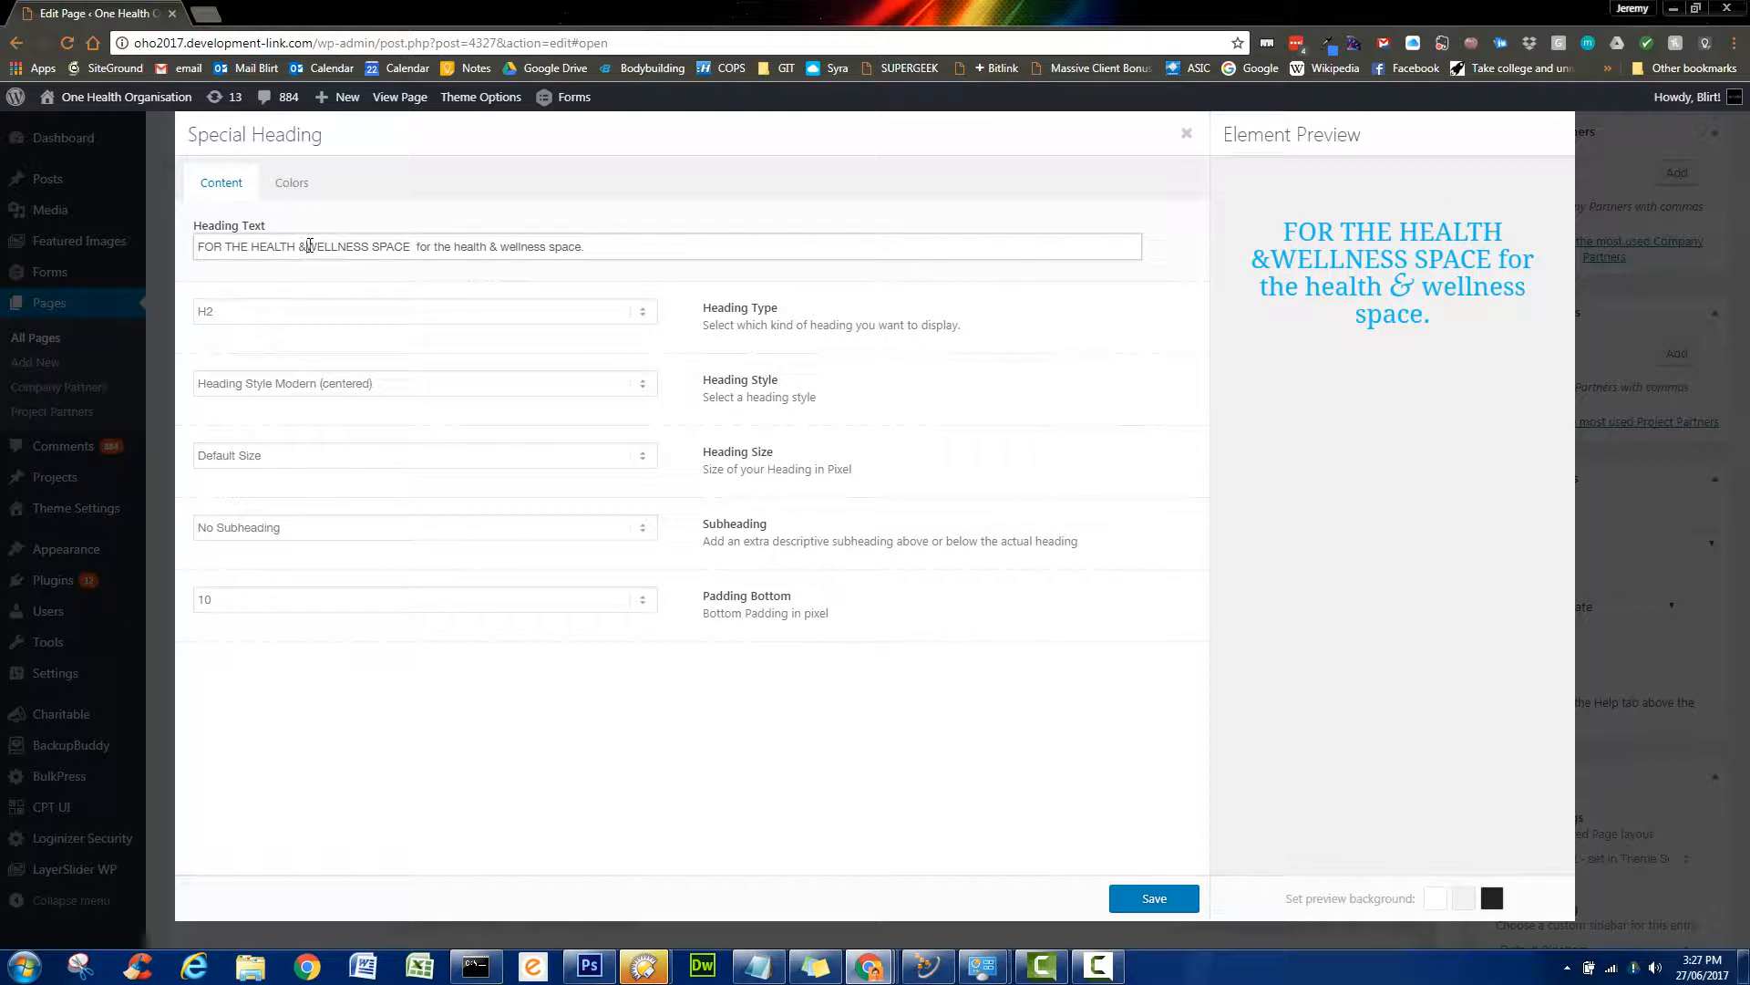
drag(418, 244, 620, 242)
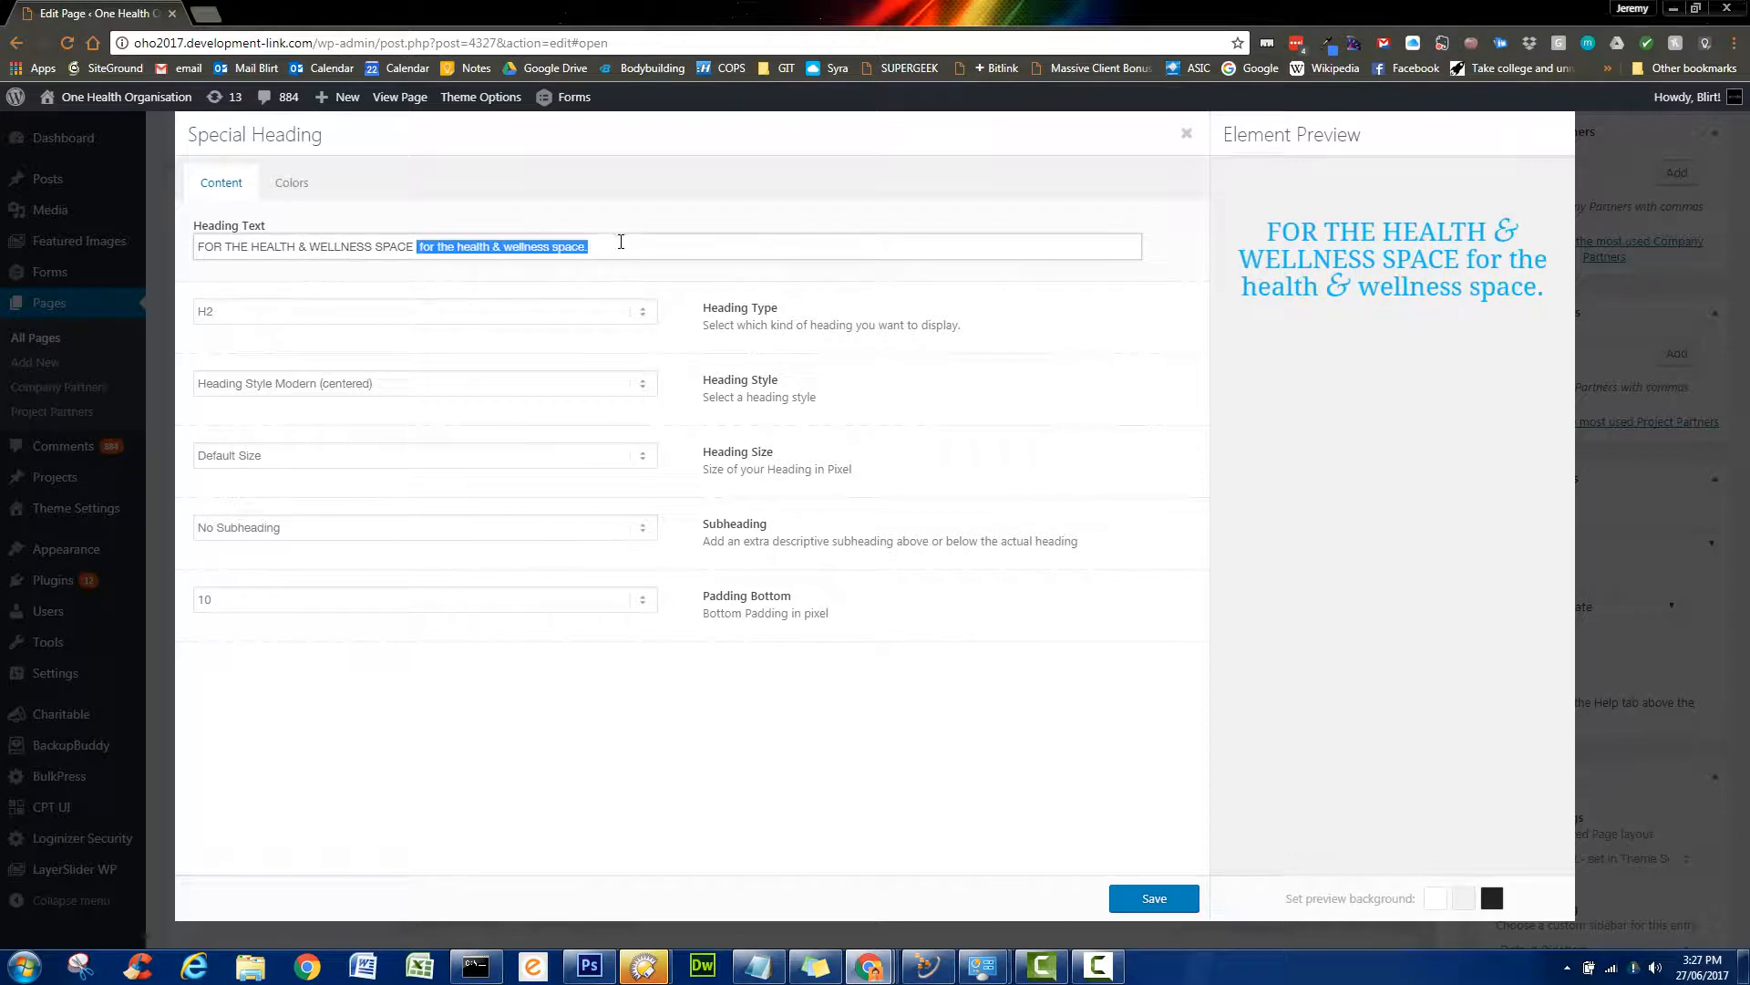
key(BackSpace)
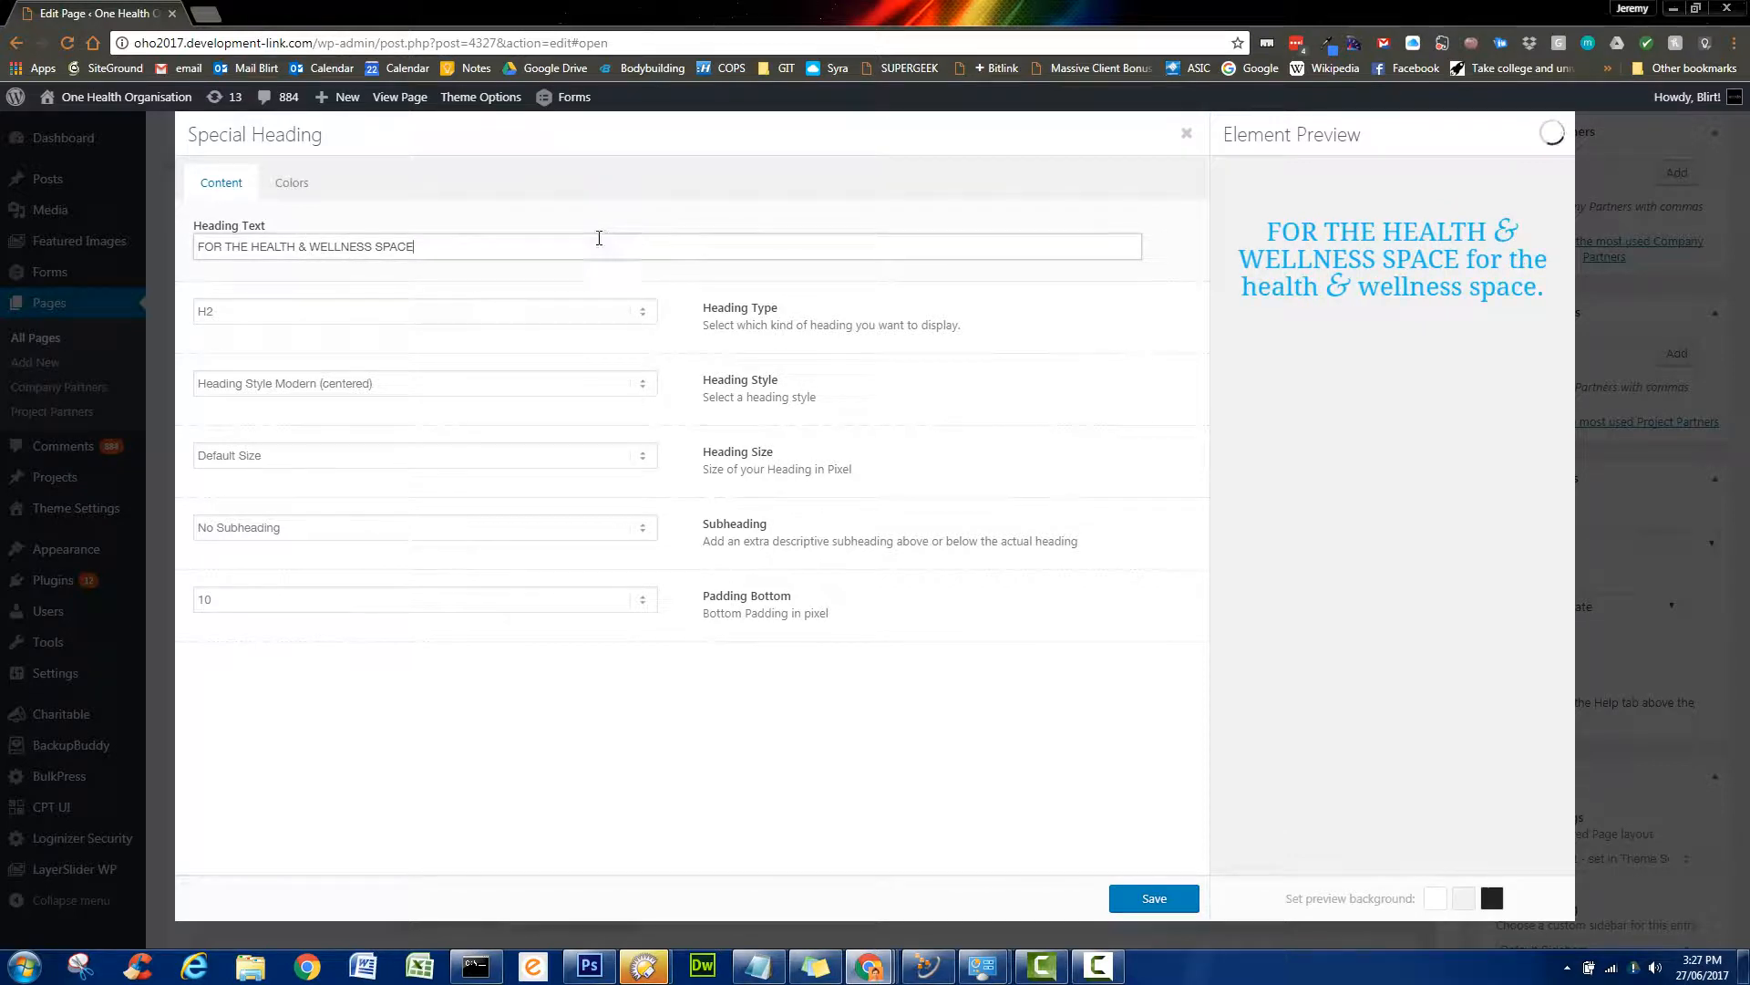
click(1162, 898)
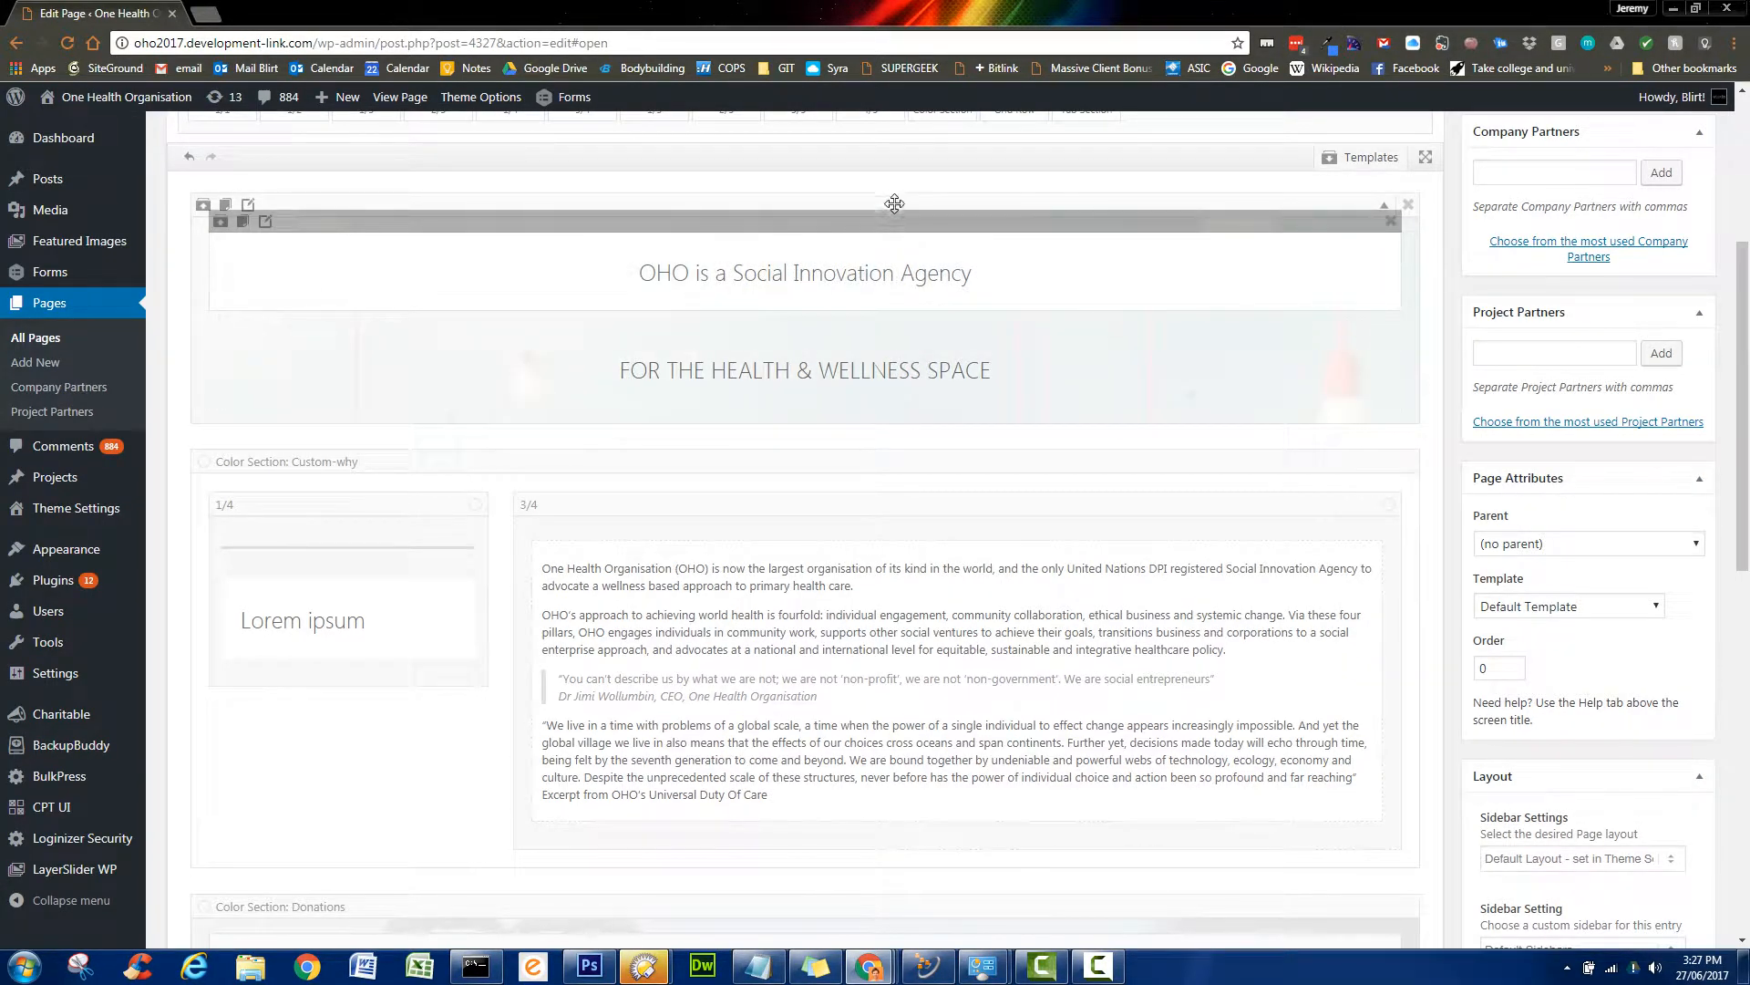
- Clear the heading section's light-bulb background image and open the Insert Image library
click(251, 207)
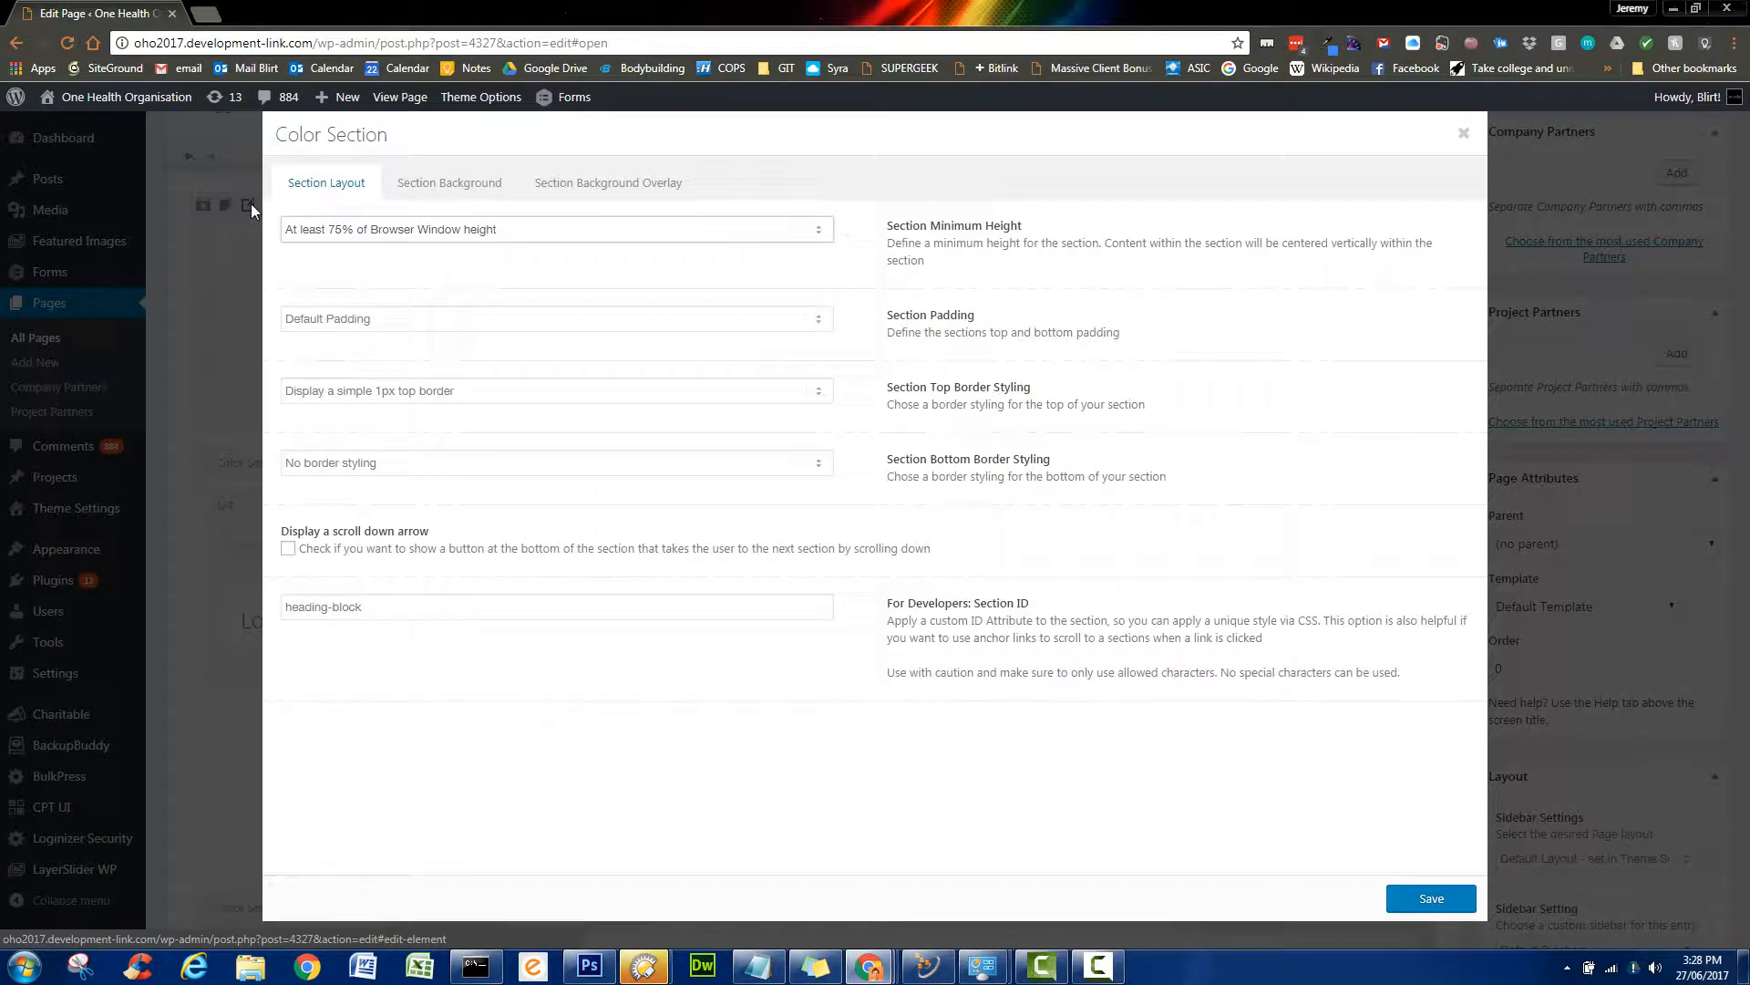
click(460, 180)
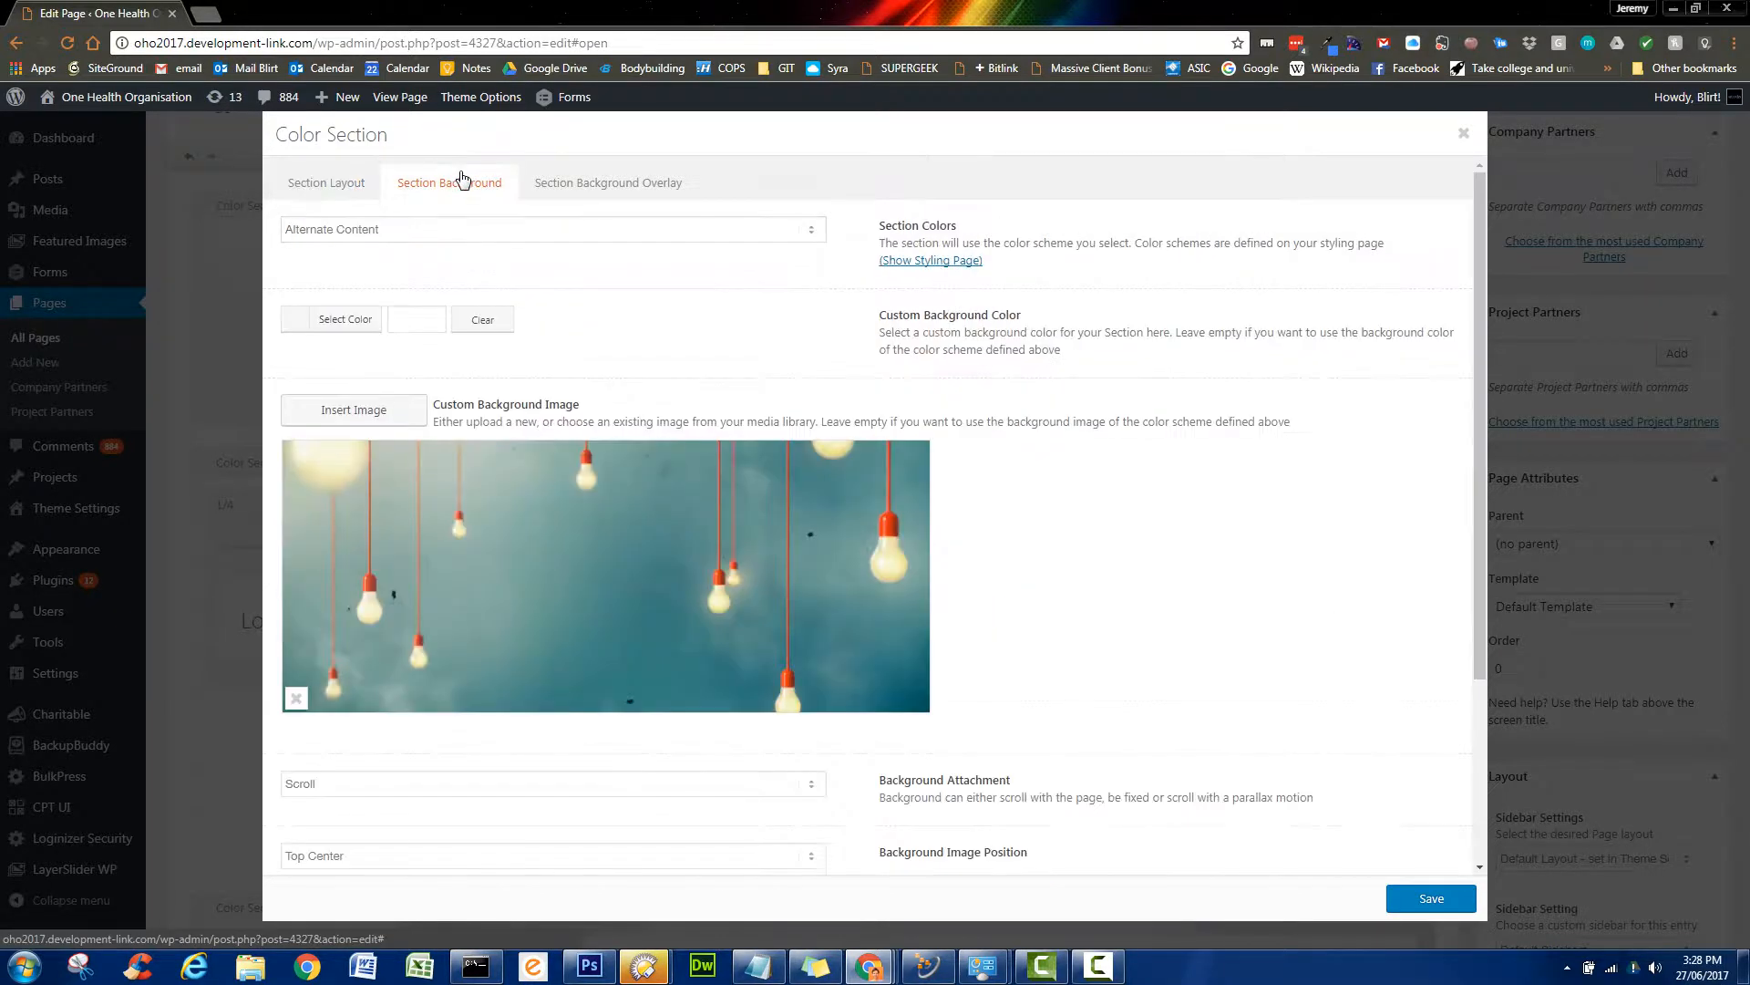
click(296, 700)
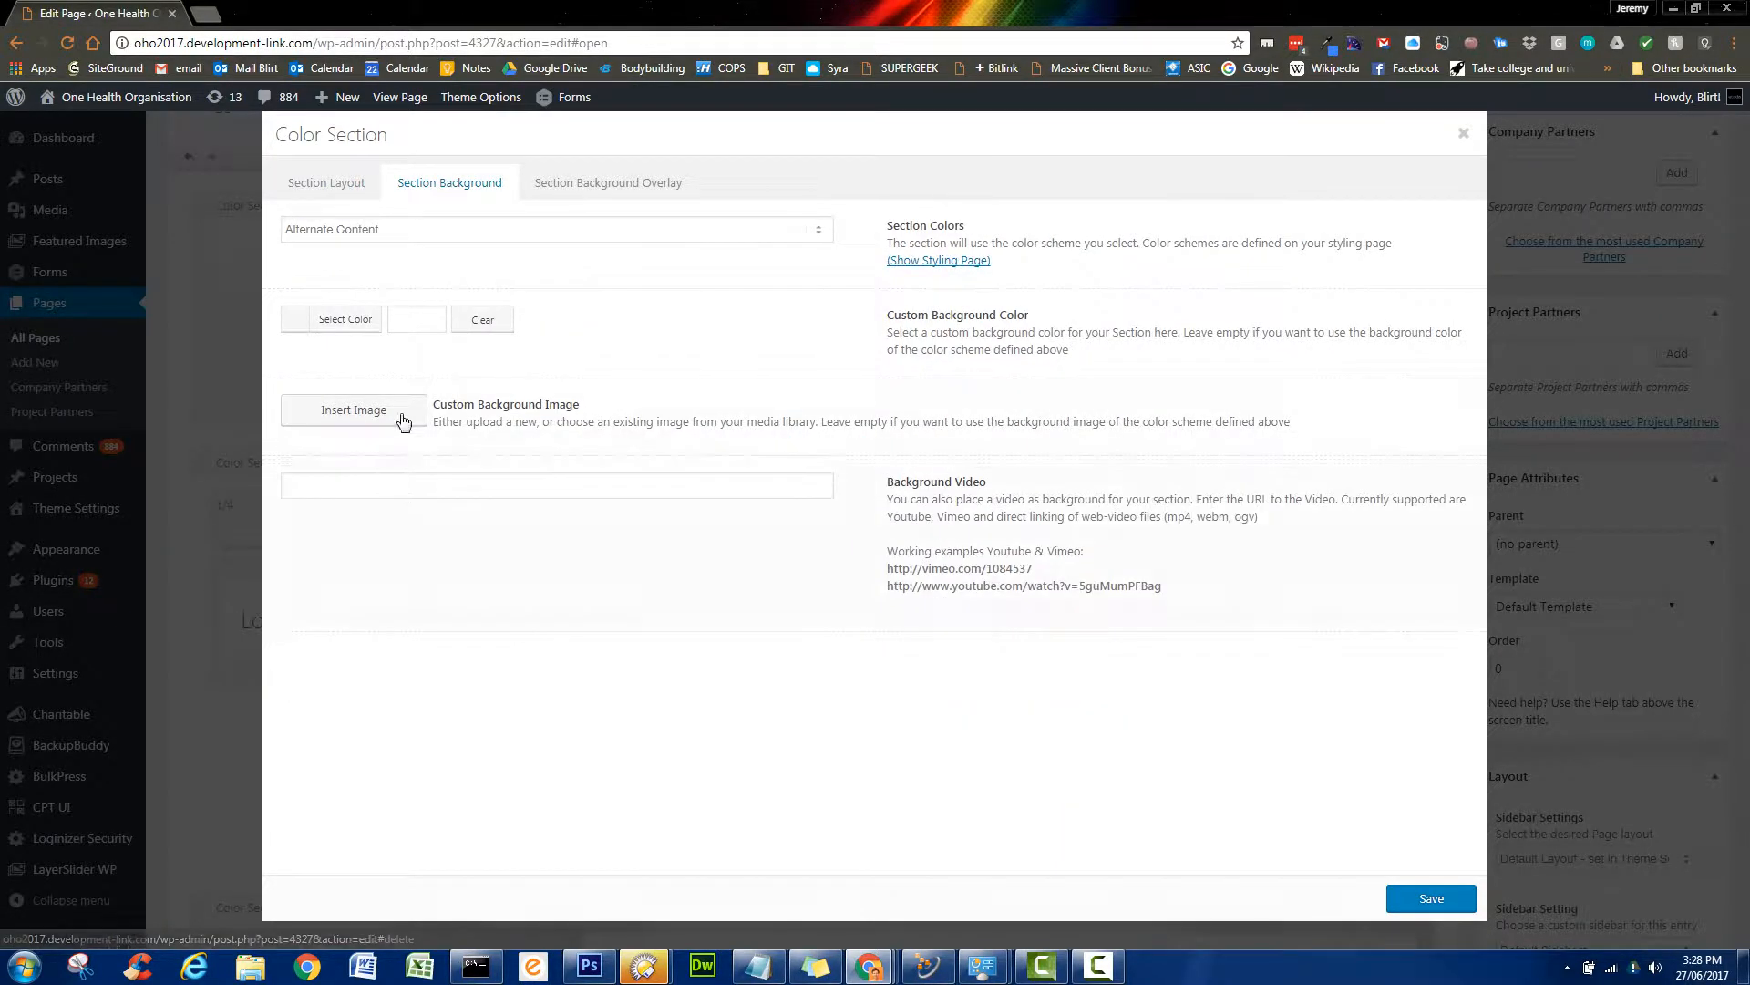
click(394, 404)
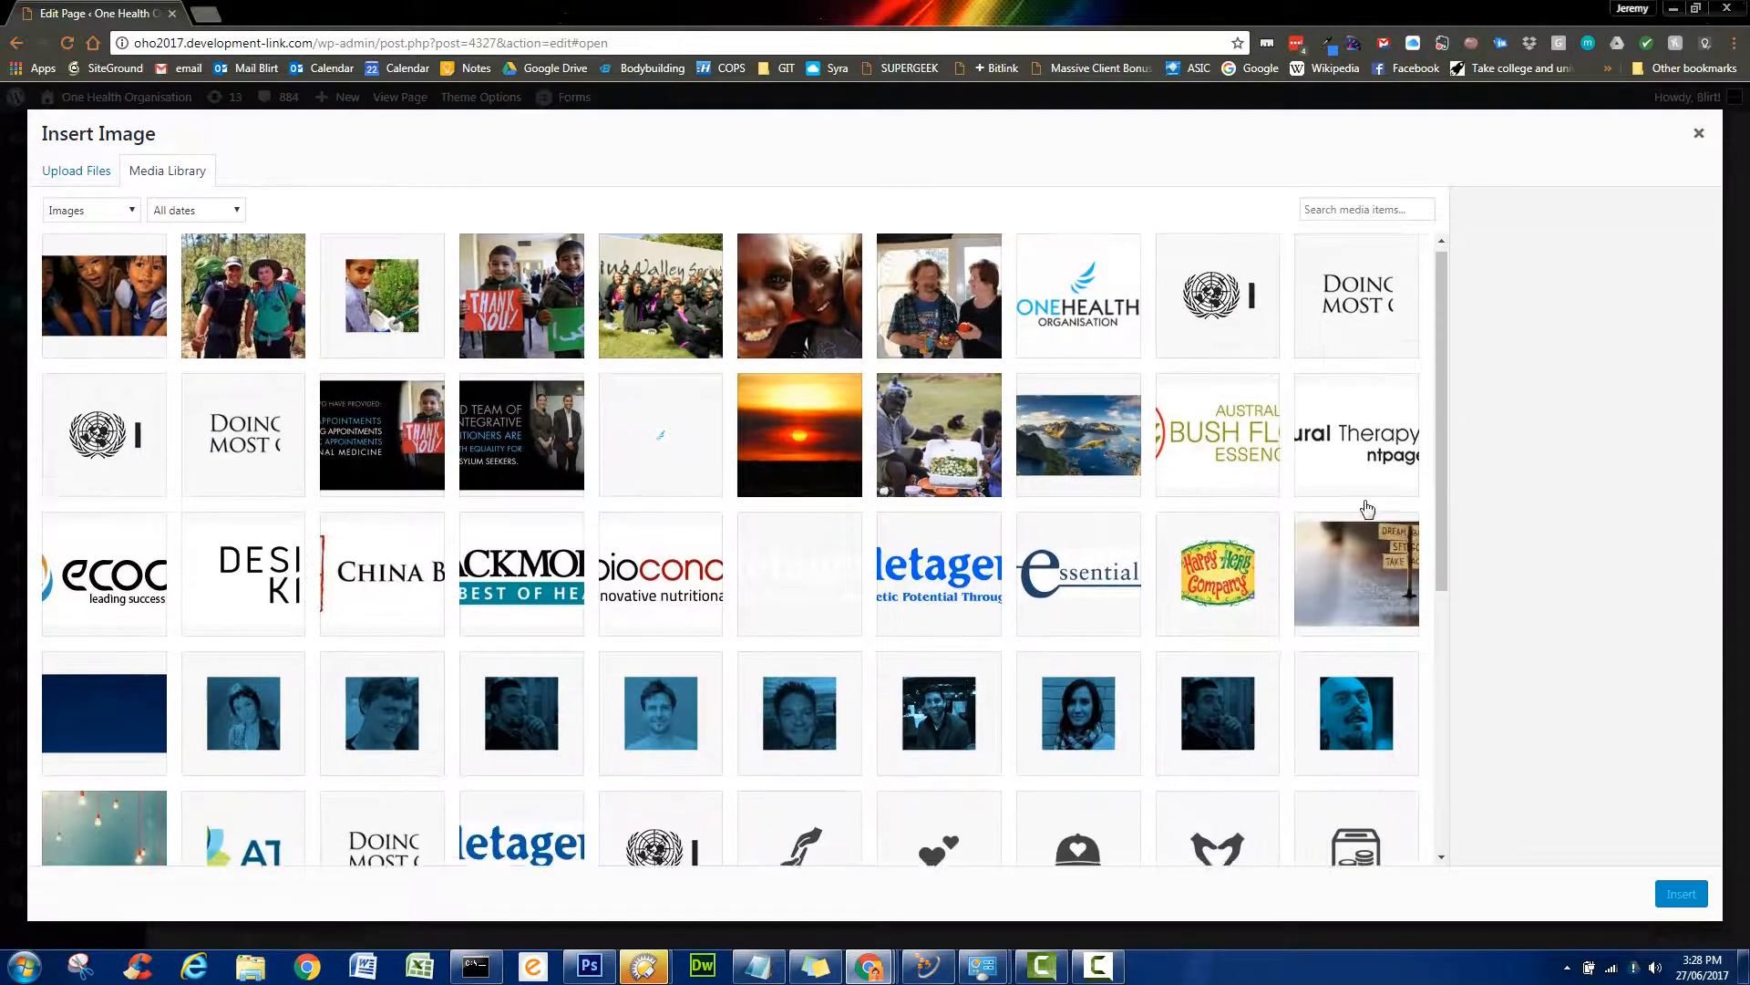
- Choose the blurred signpost image banner-bg3-1024x391 and set its size to Thumbnail – 80 × 80
scroll(1367, 502, down, 1)
drag(1444, 438, 1464, 515)
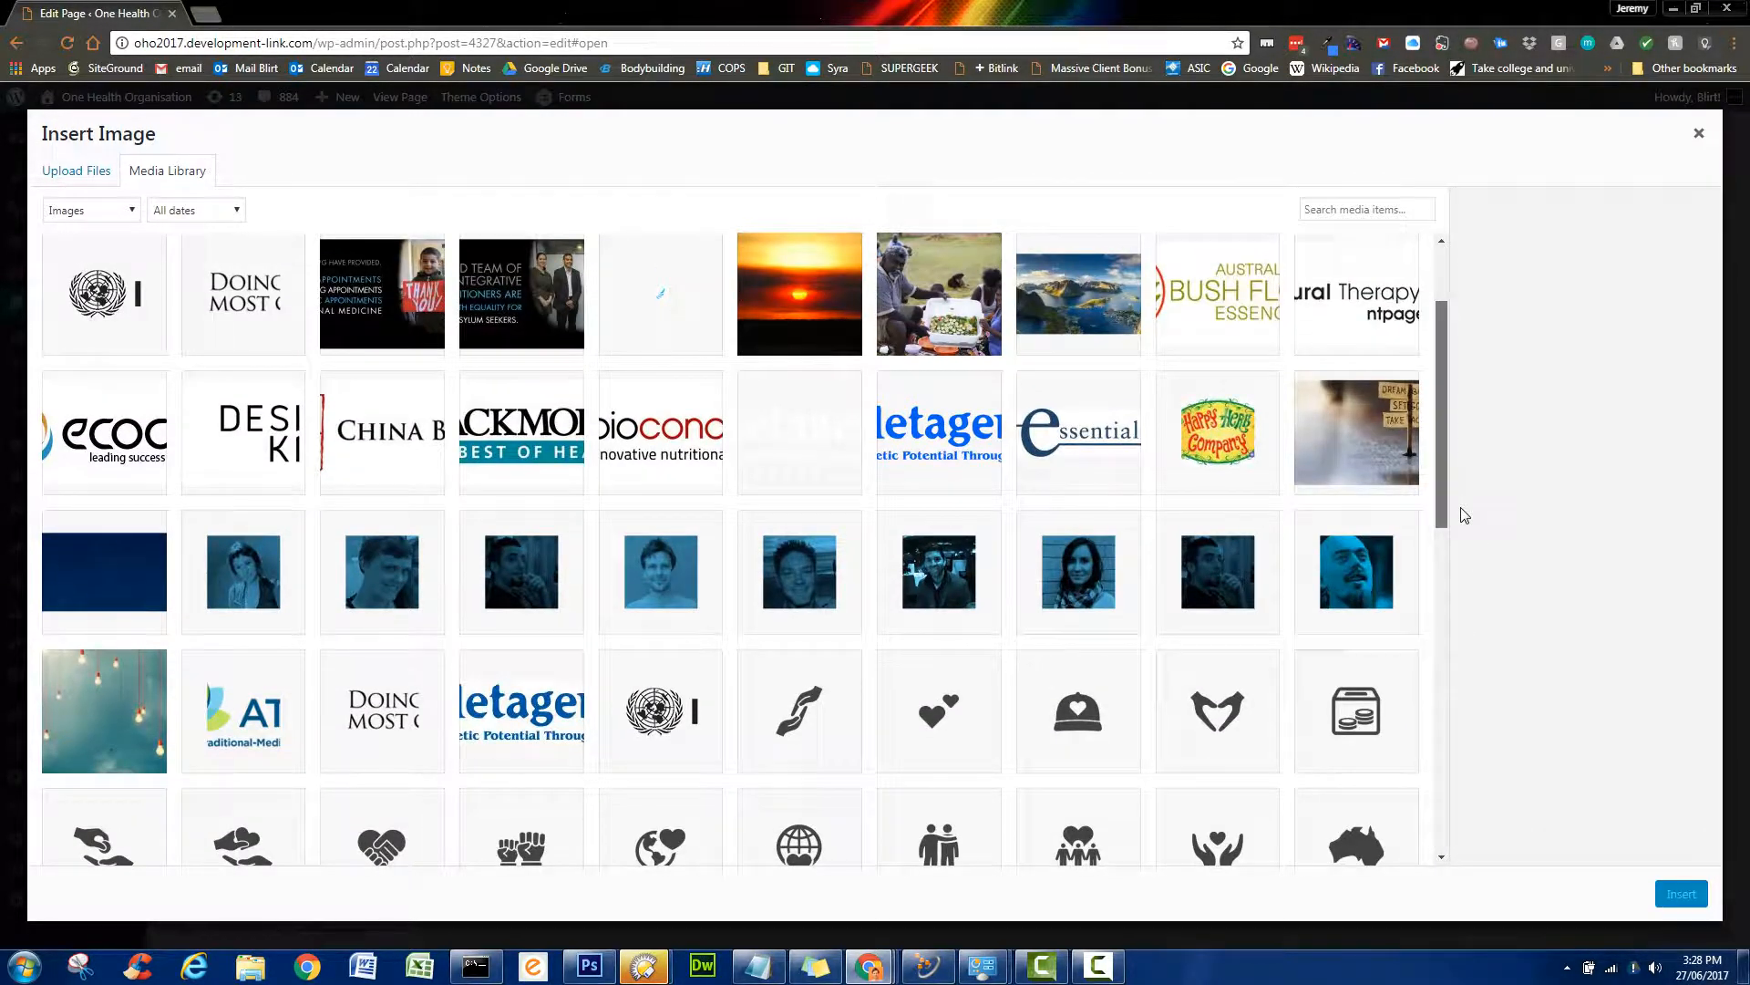
click(1389, 436)
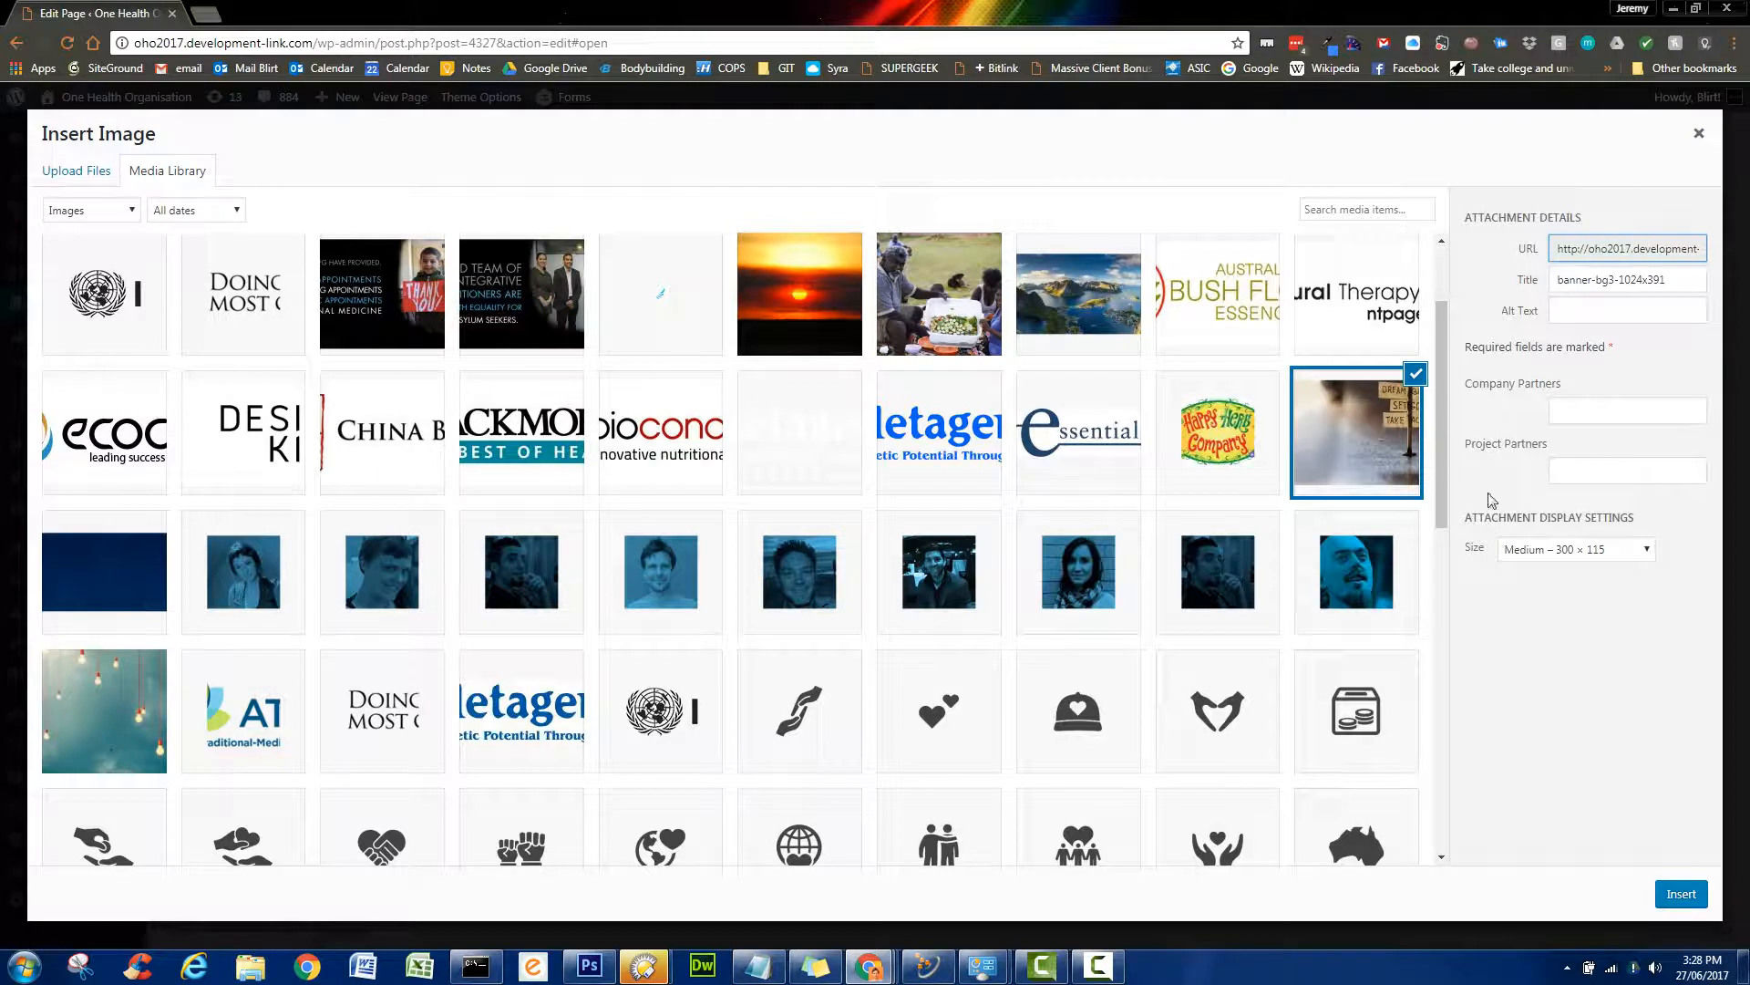
drag(1473, 517, 1661, 518)
click(1539, 552)
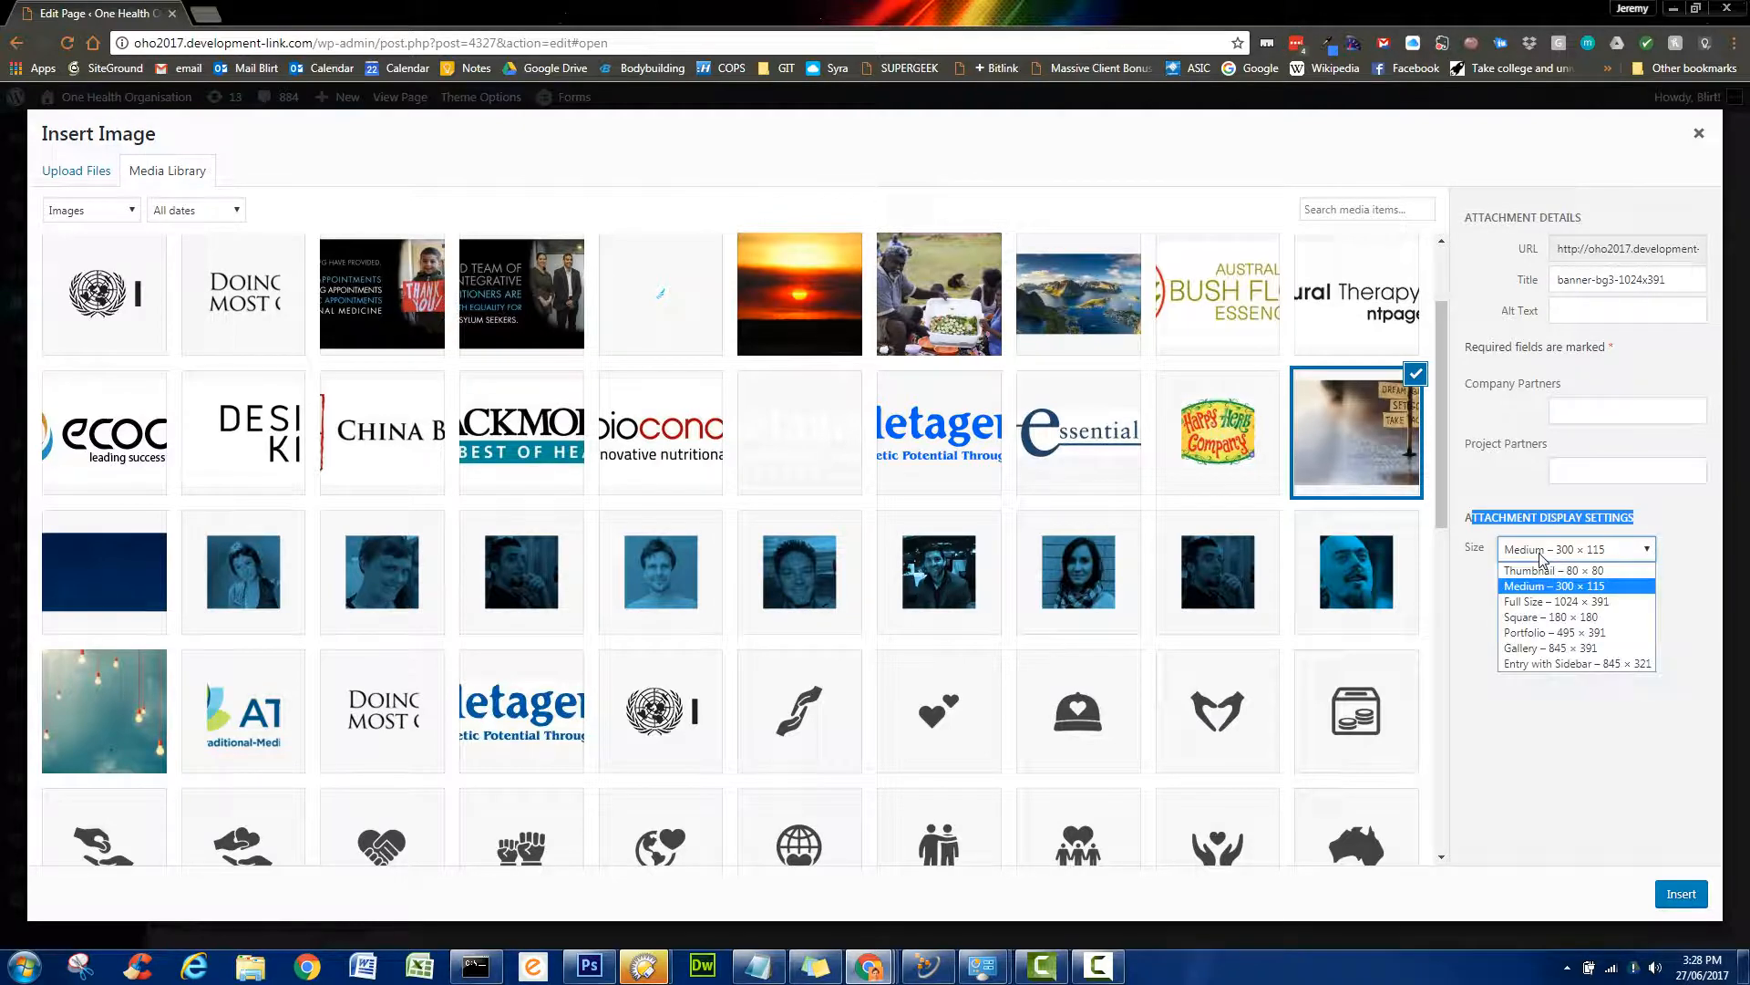
click(1550, 604)
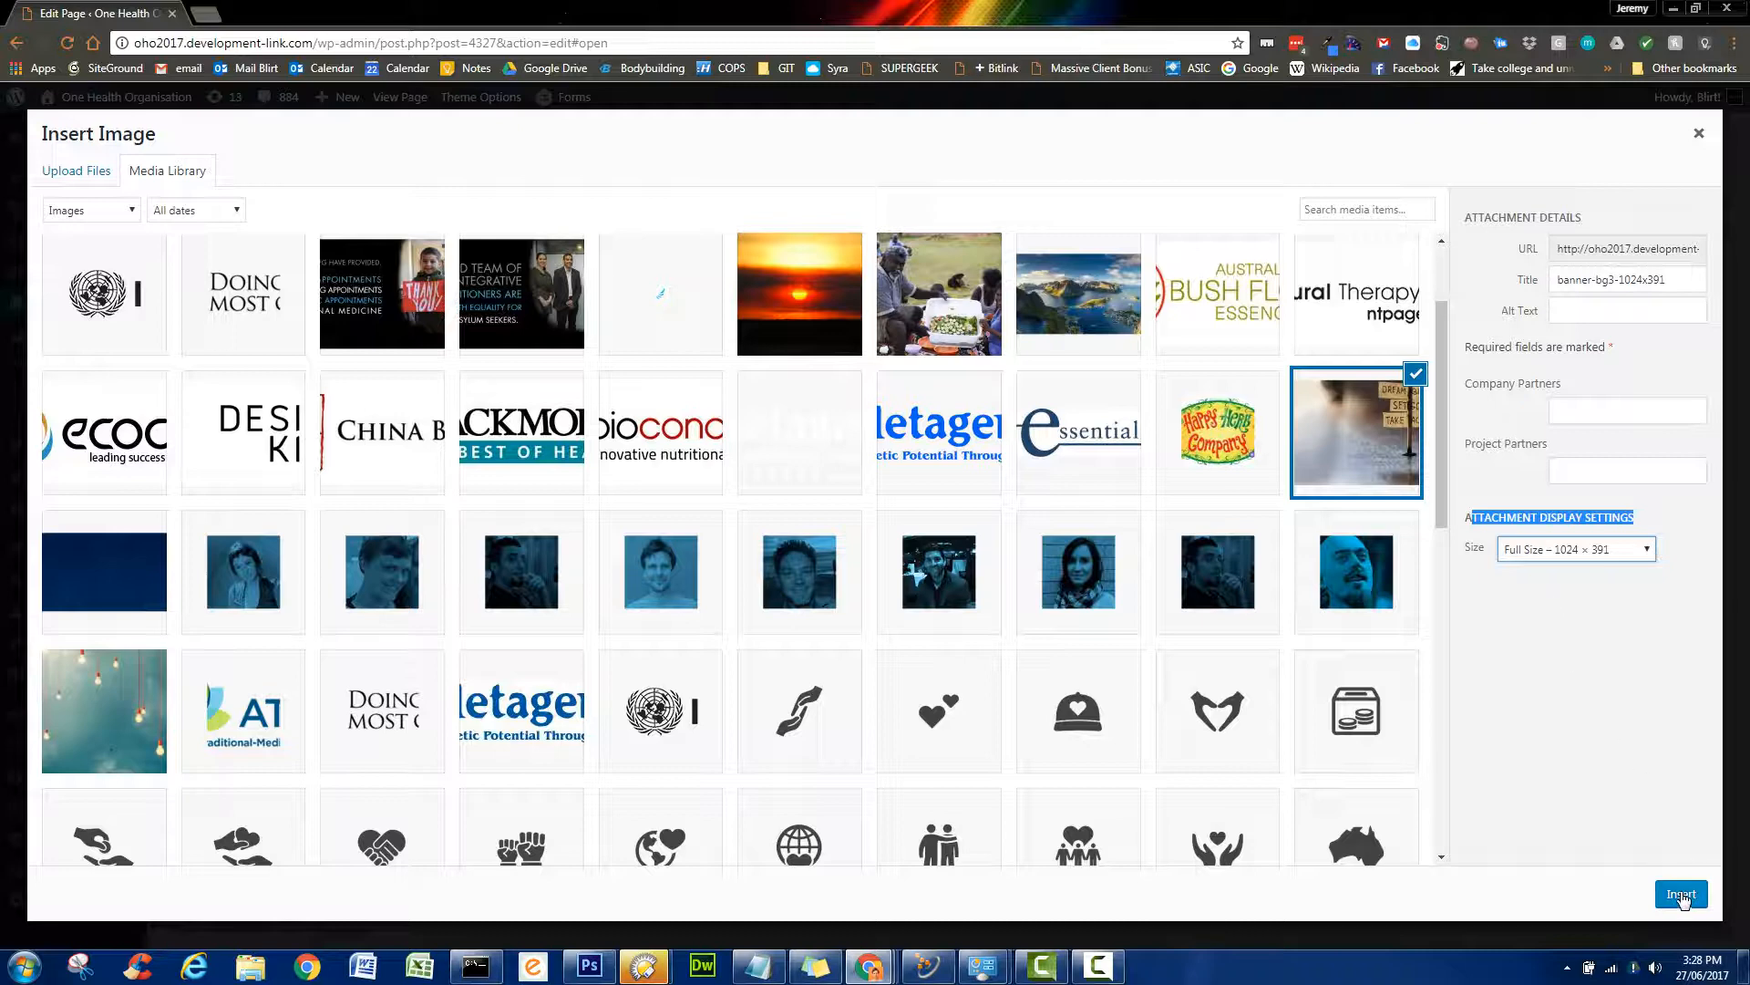
click(1645, 554)
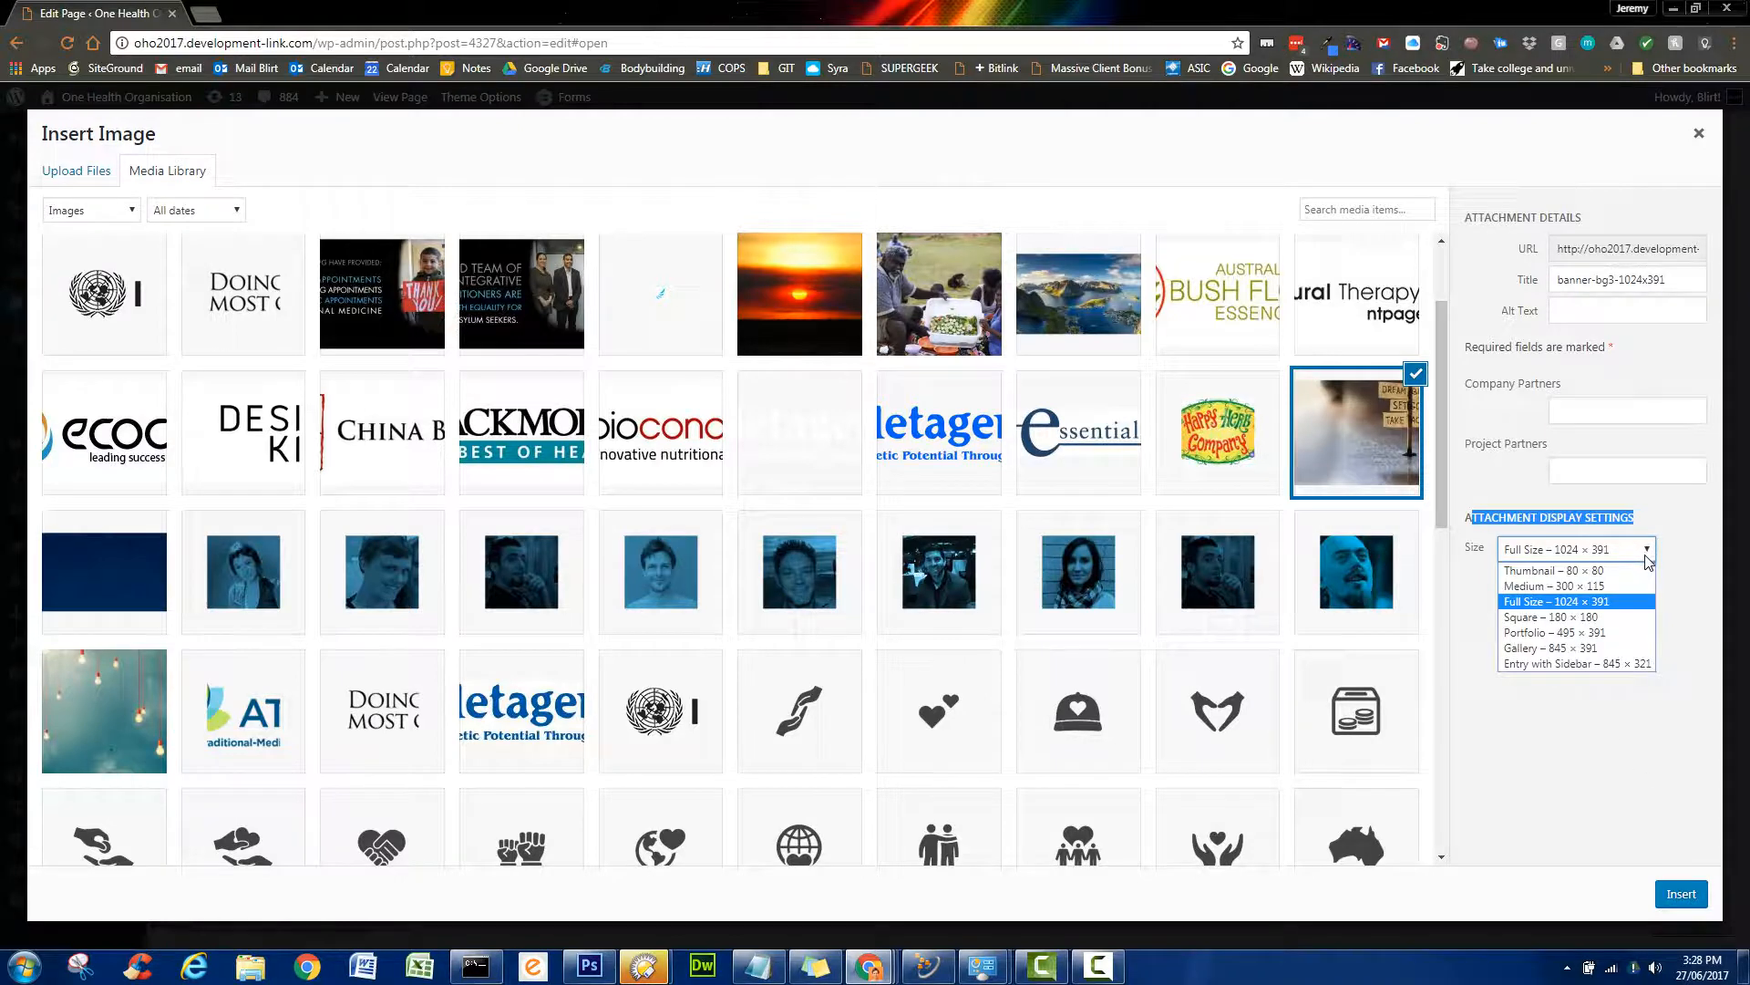
click(1611, 573)
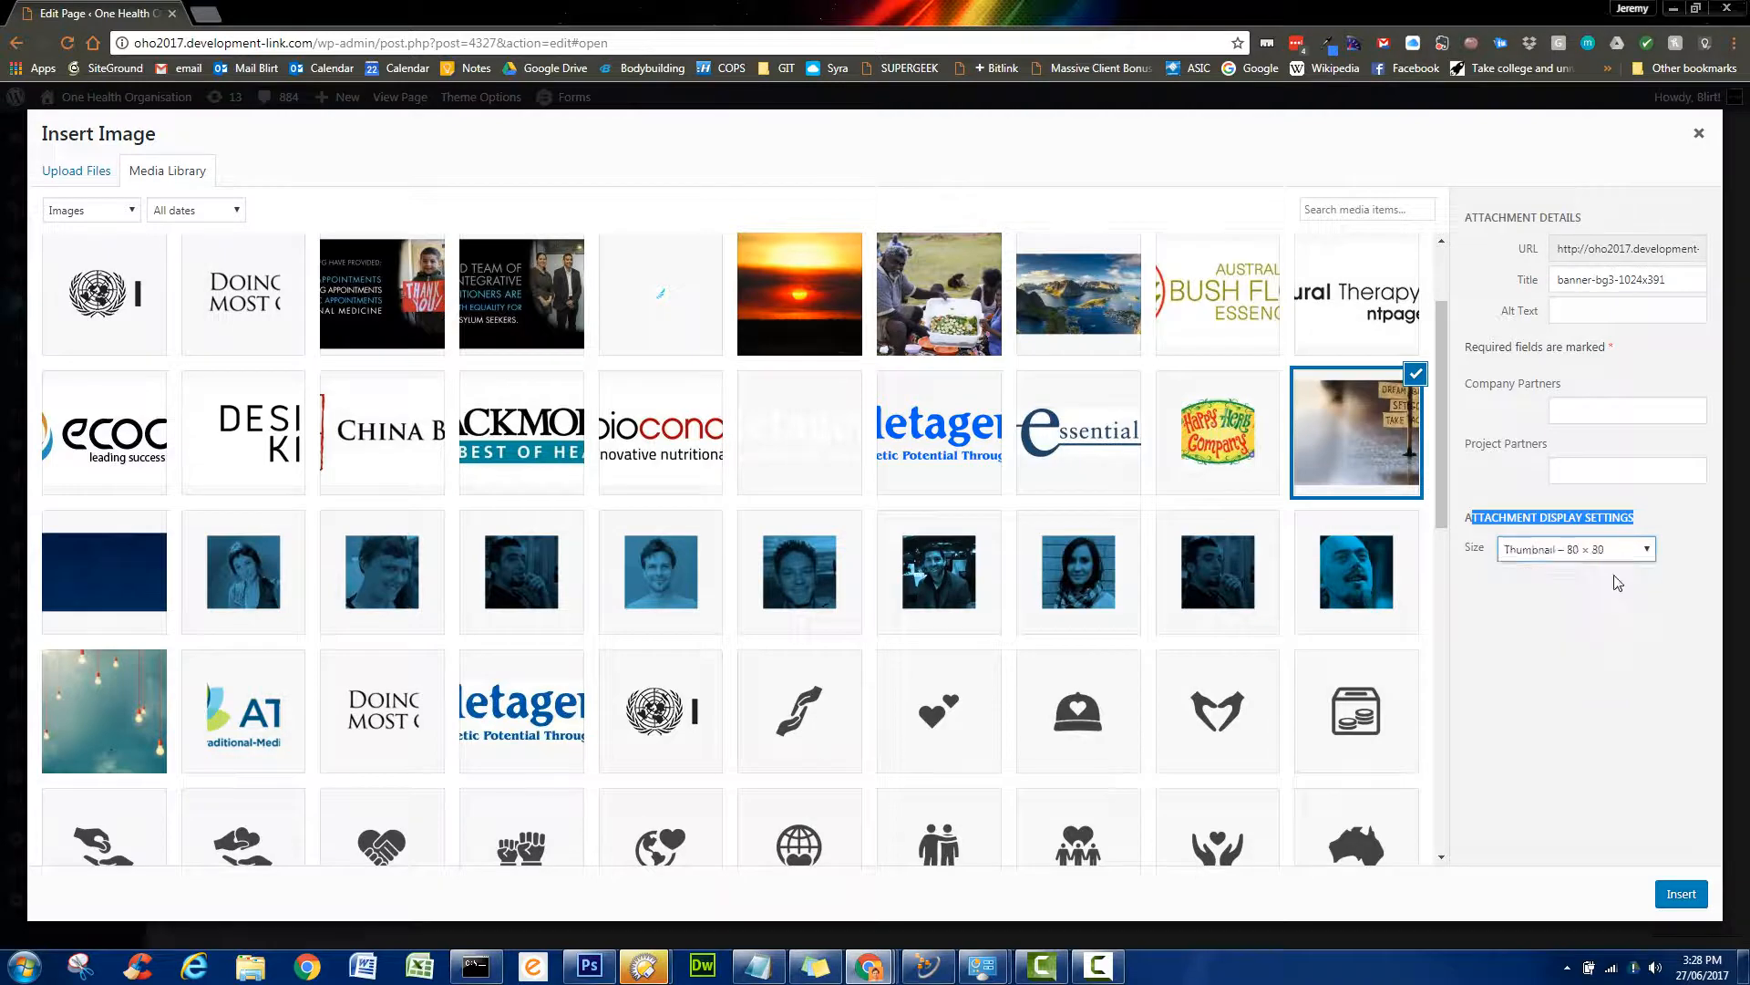
- Insert the banner-bg3 signpost image as the section background and save the Color Section settings
click(1682, 895)
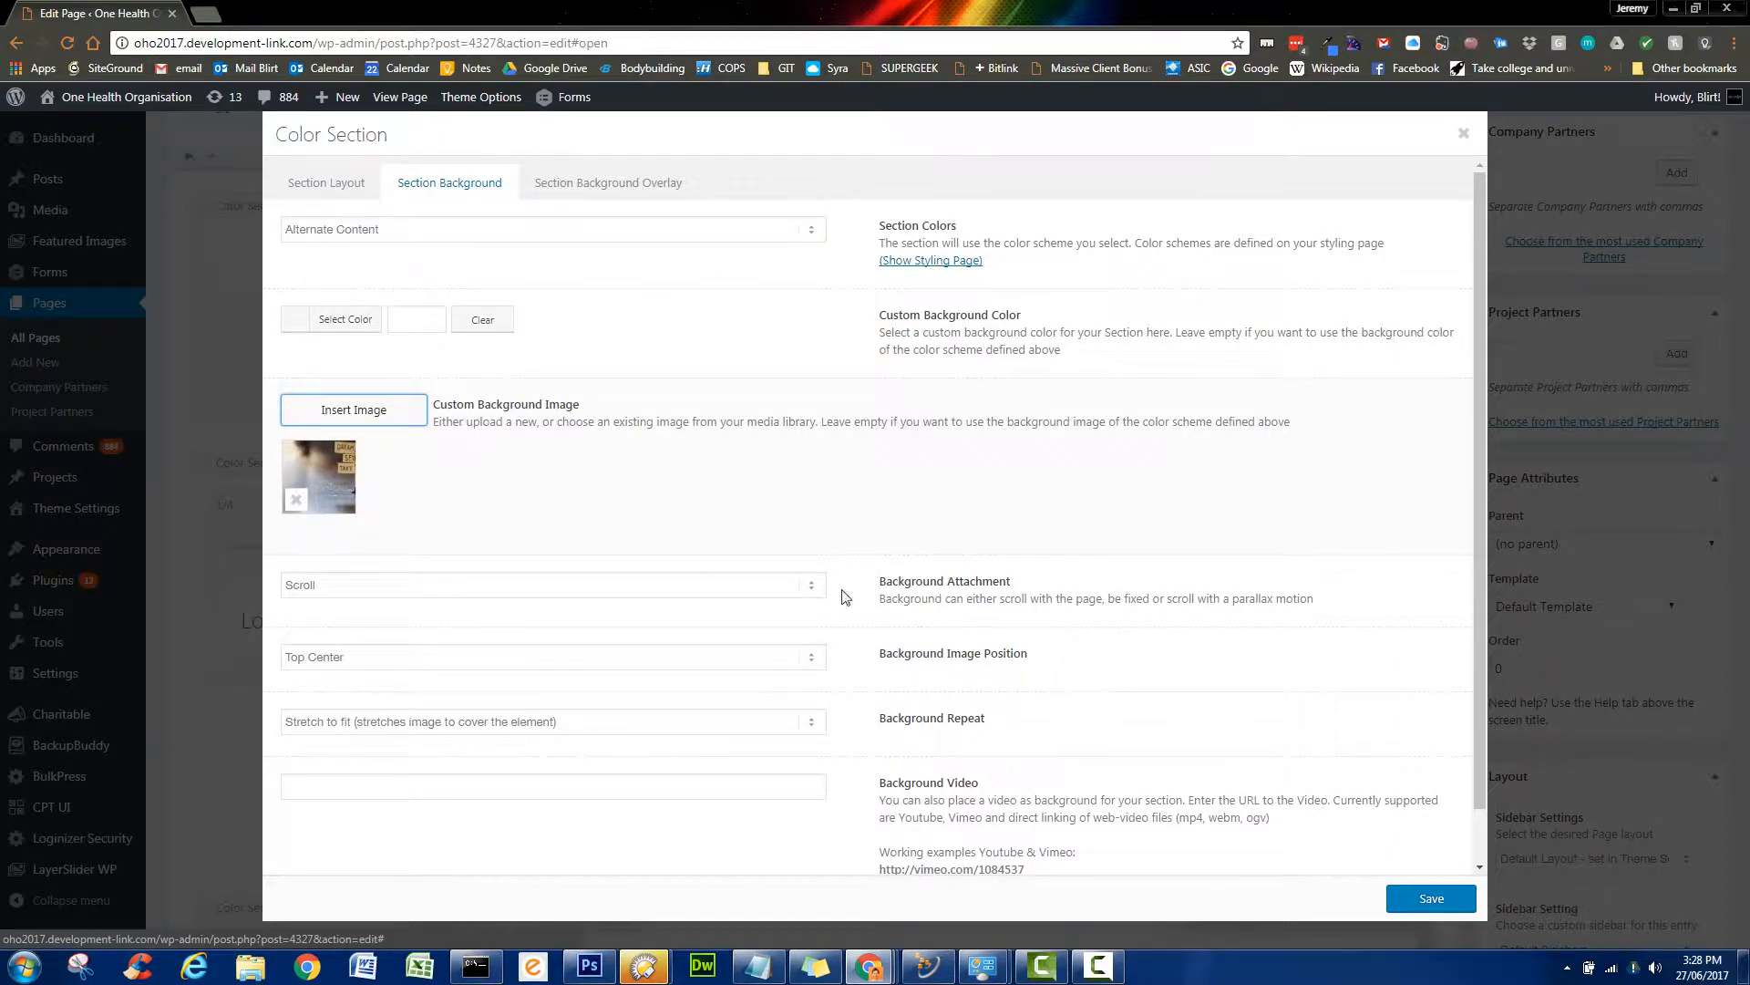
click(1431, 899)
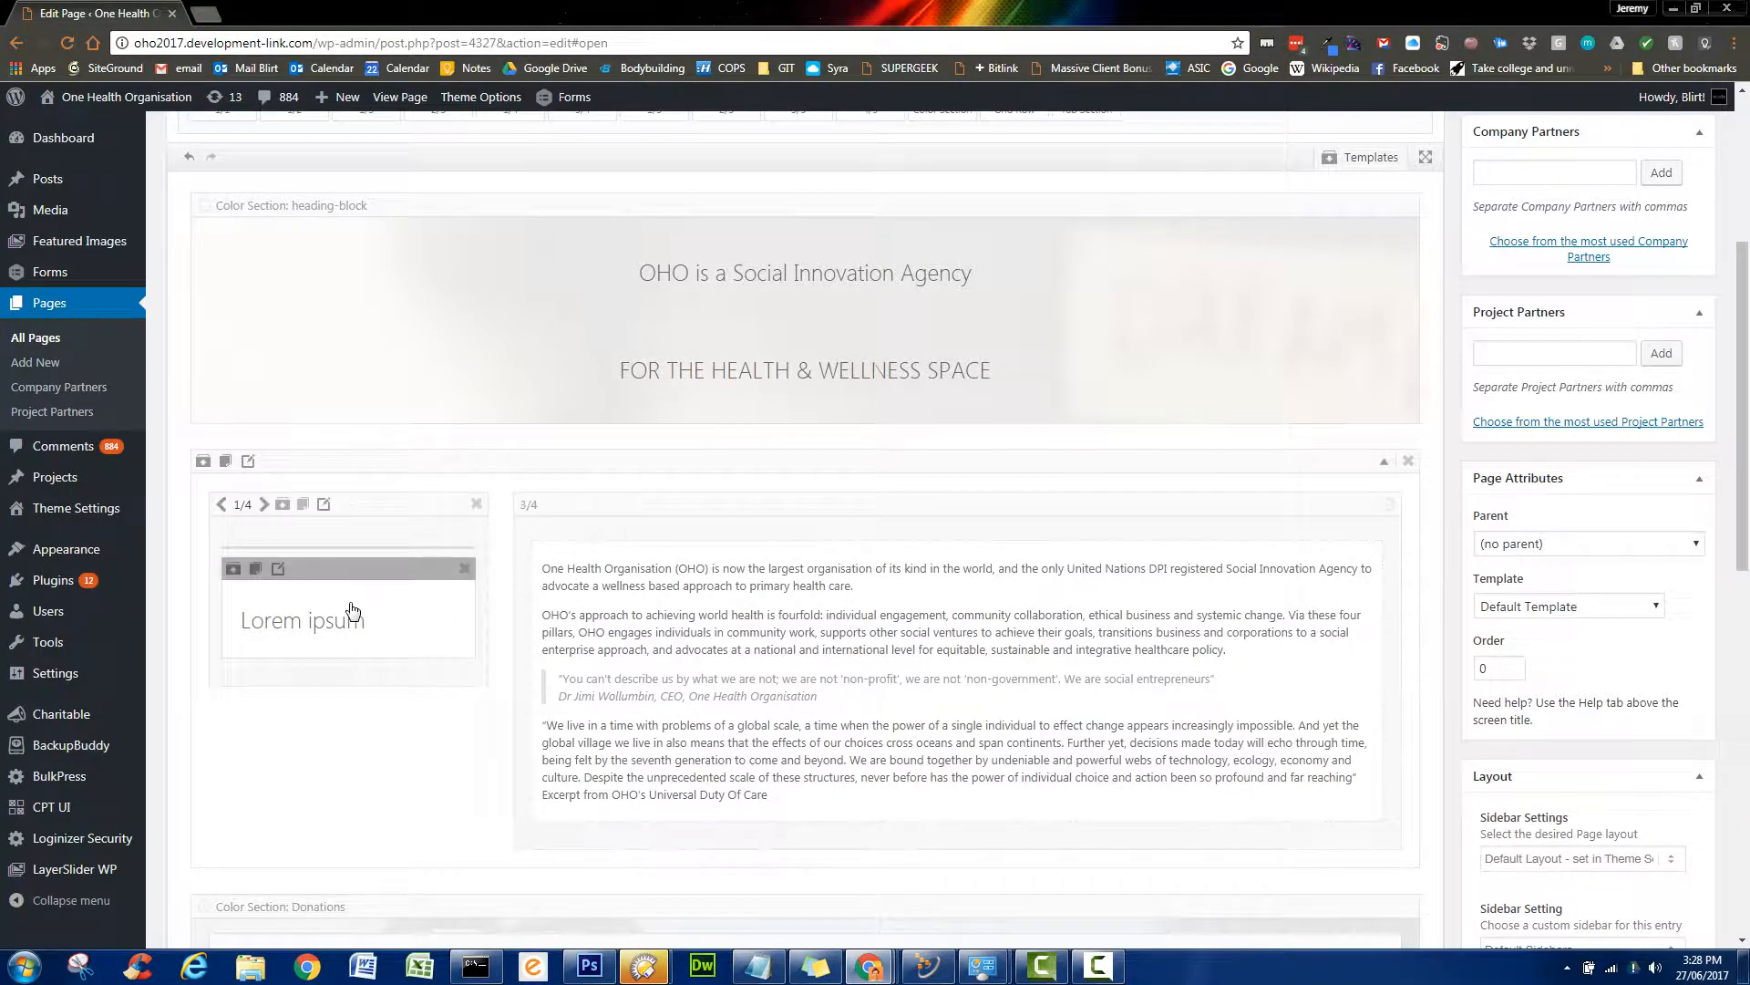
scroll(351, 609, down, 1)
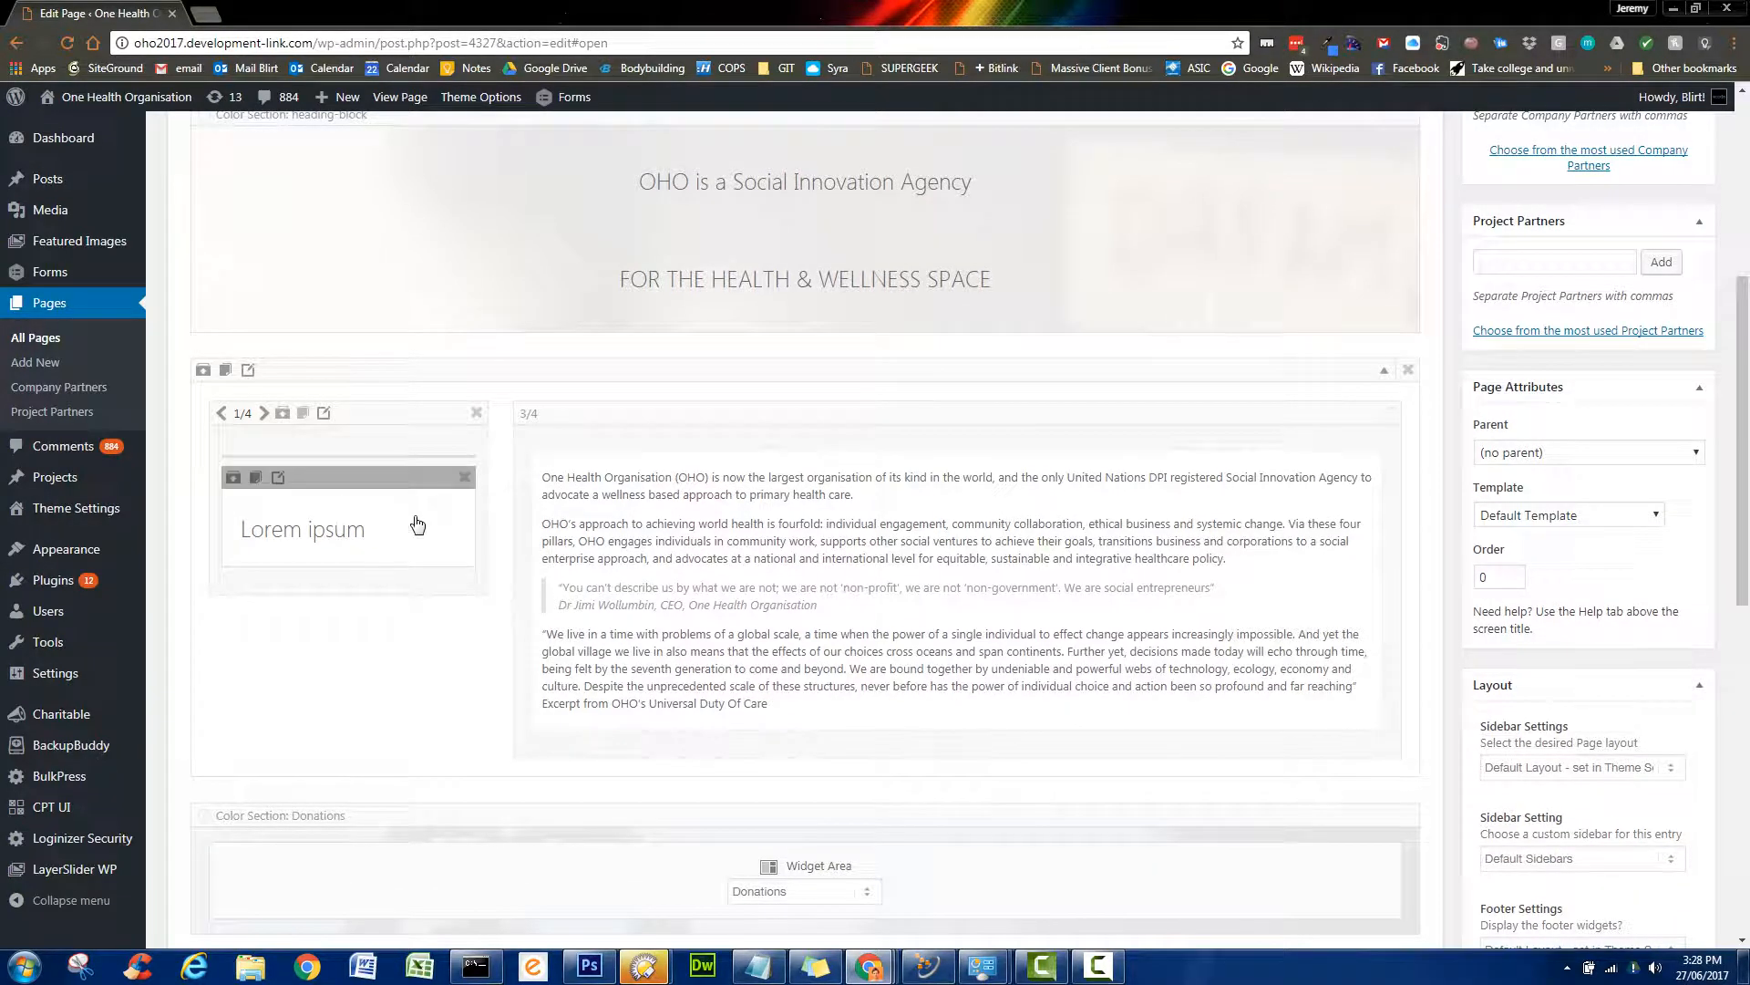
- Replace the side column's Lorem ipsum heading text with 'Be Groovy to One Another'
click(367, 538)
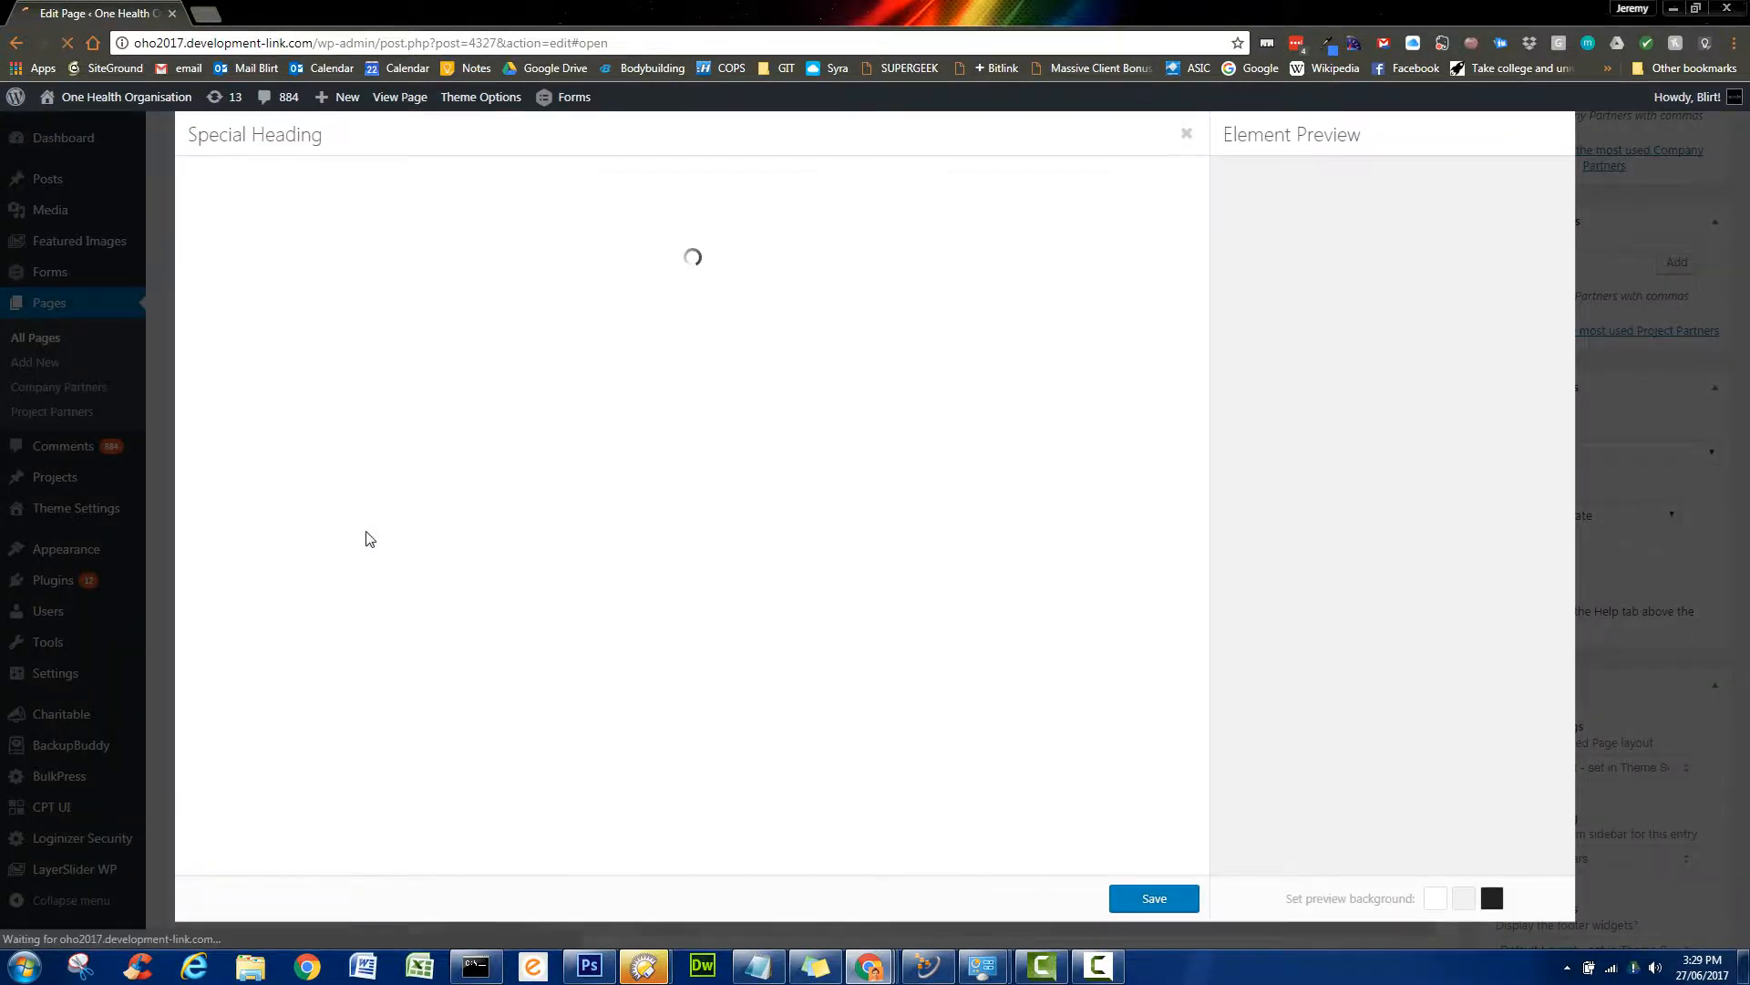
drag(274, 246, 142, 251)
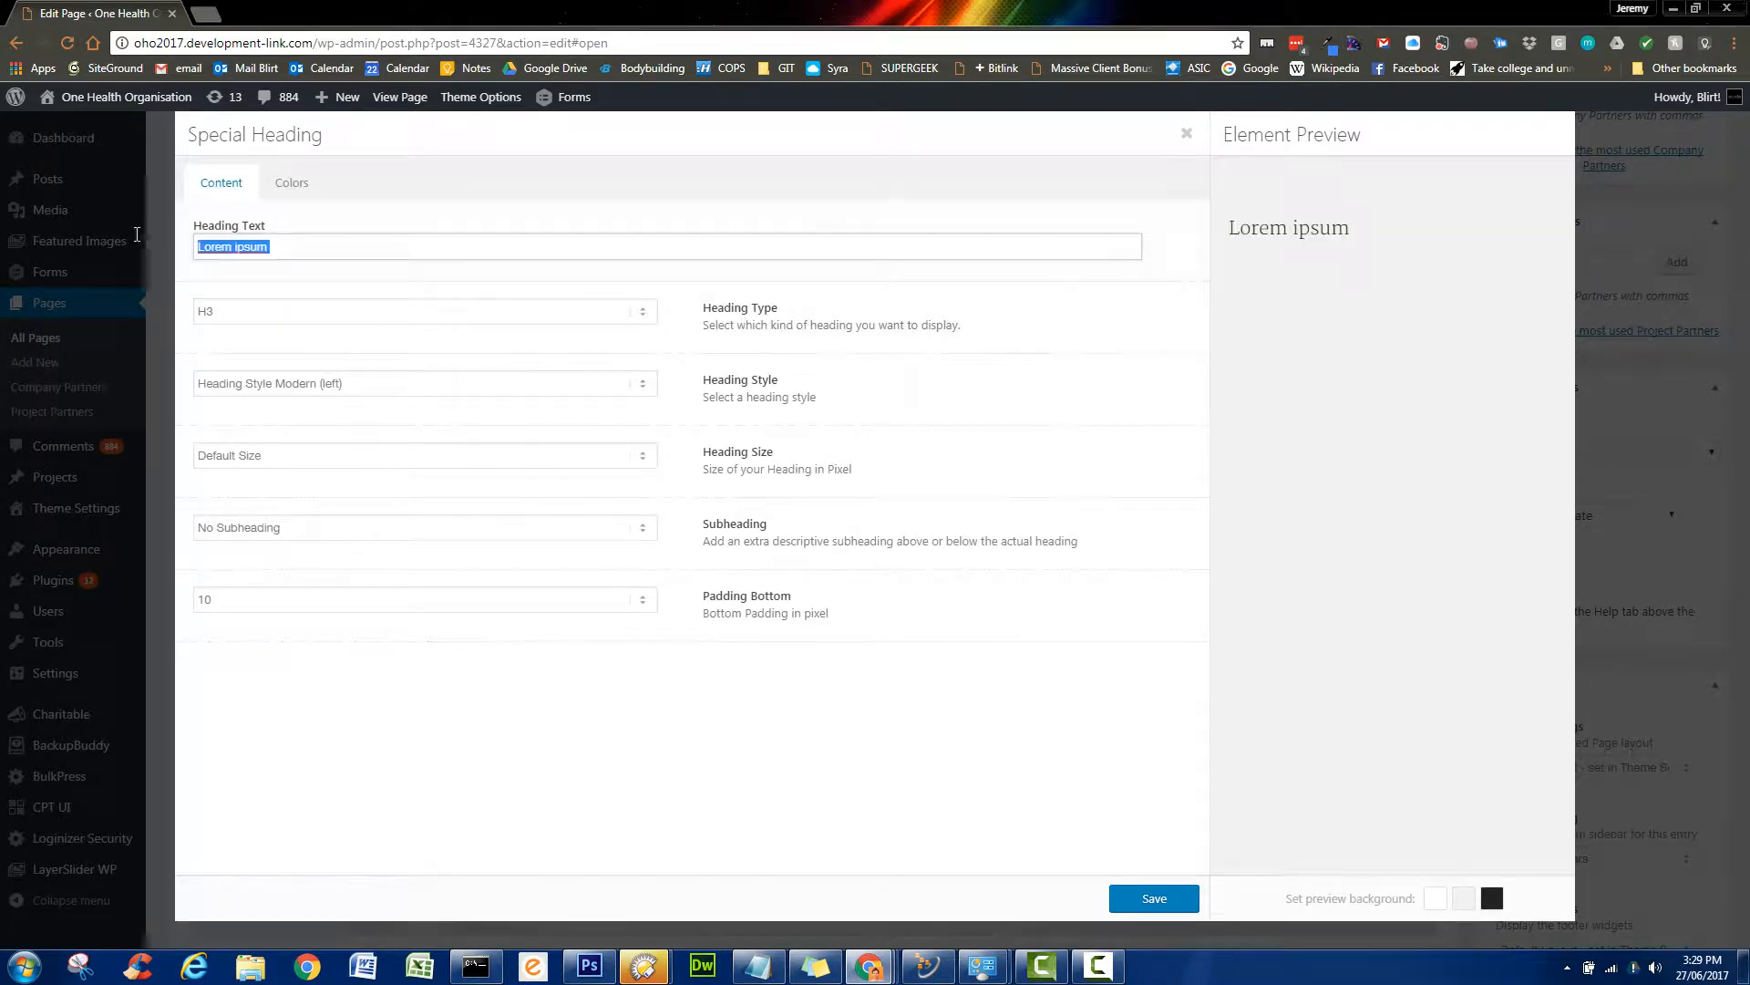
text(bE)
key(BackSpace)
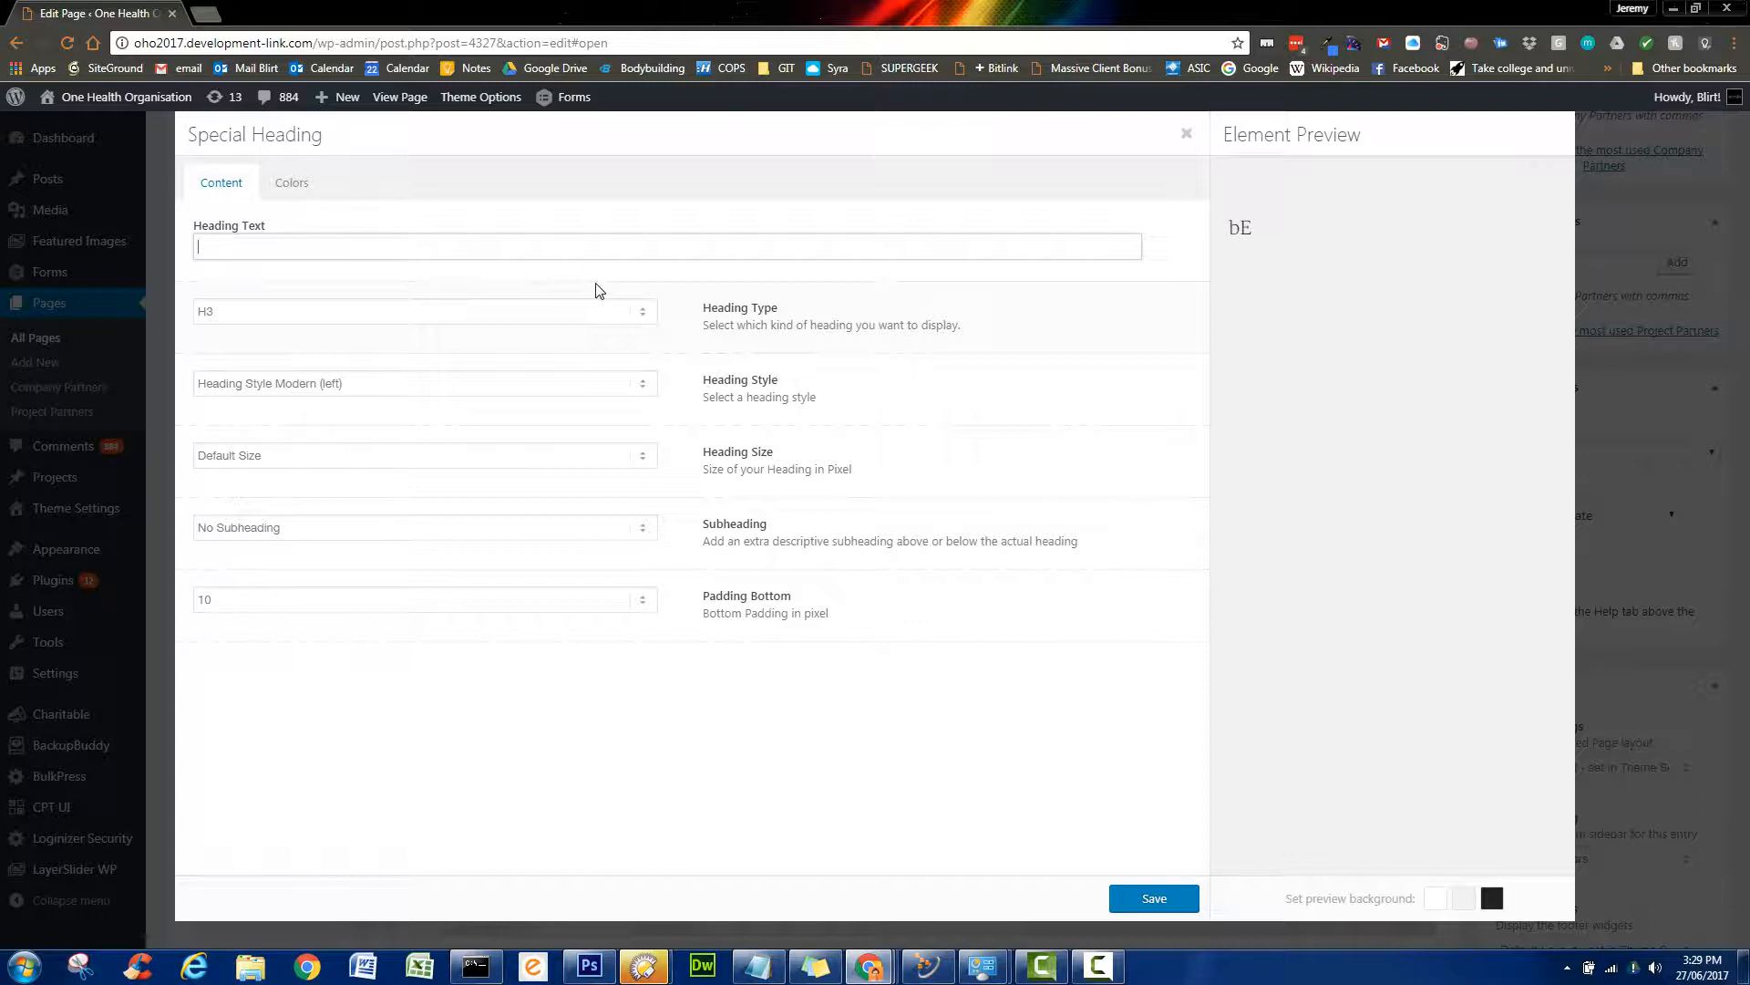
text(Be Groovy to One Another)
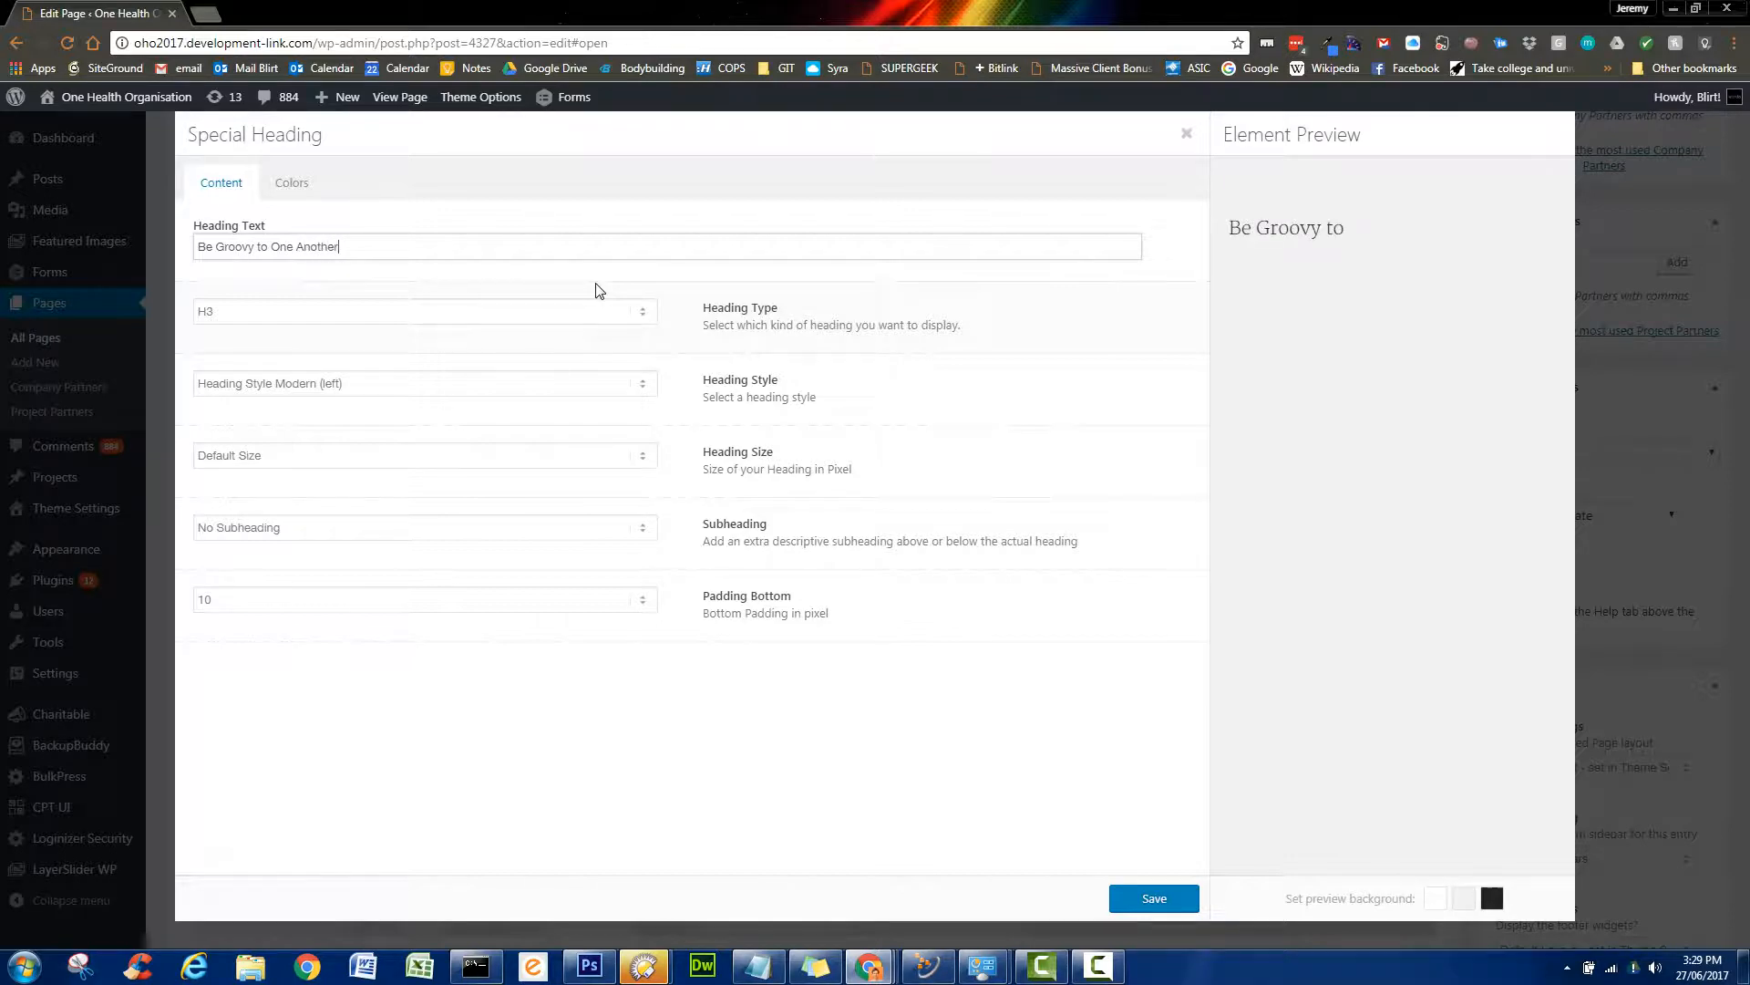
- Save the 'Be Groovy to One Another' Special Heading element
click(1154, 898)
scroll(1223, 691, down, 3)
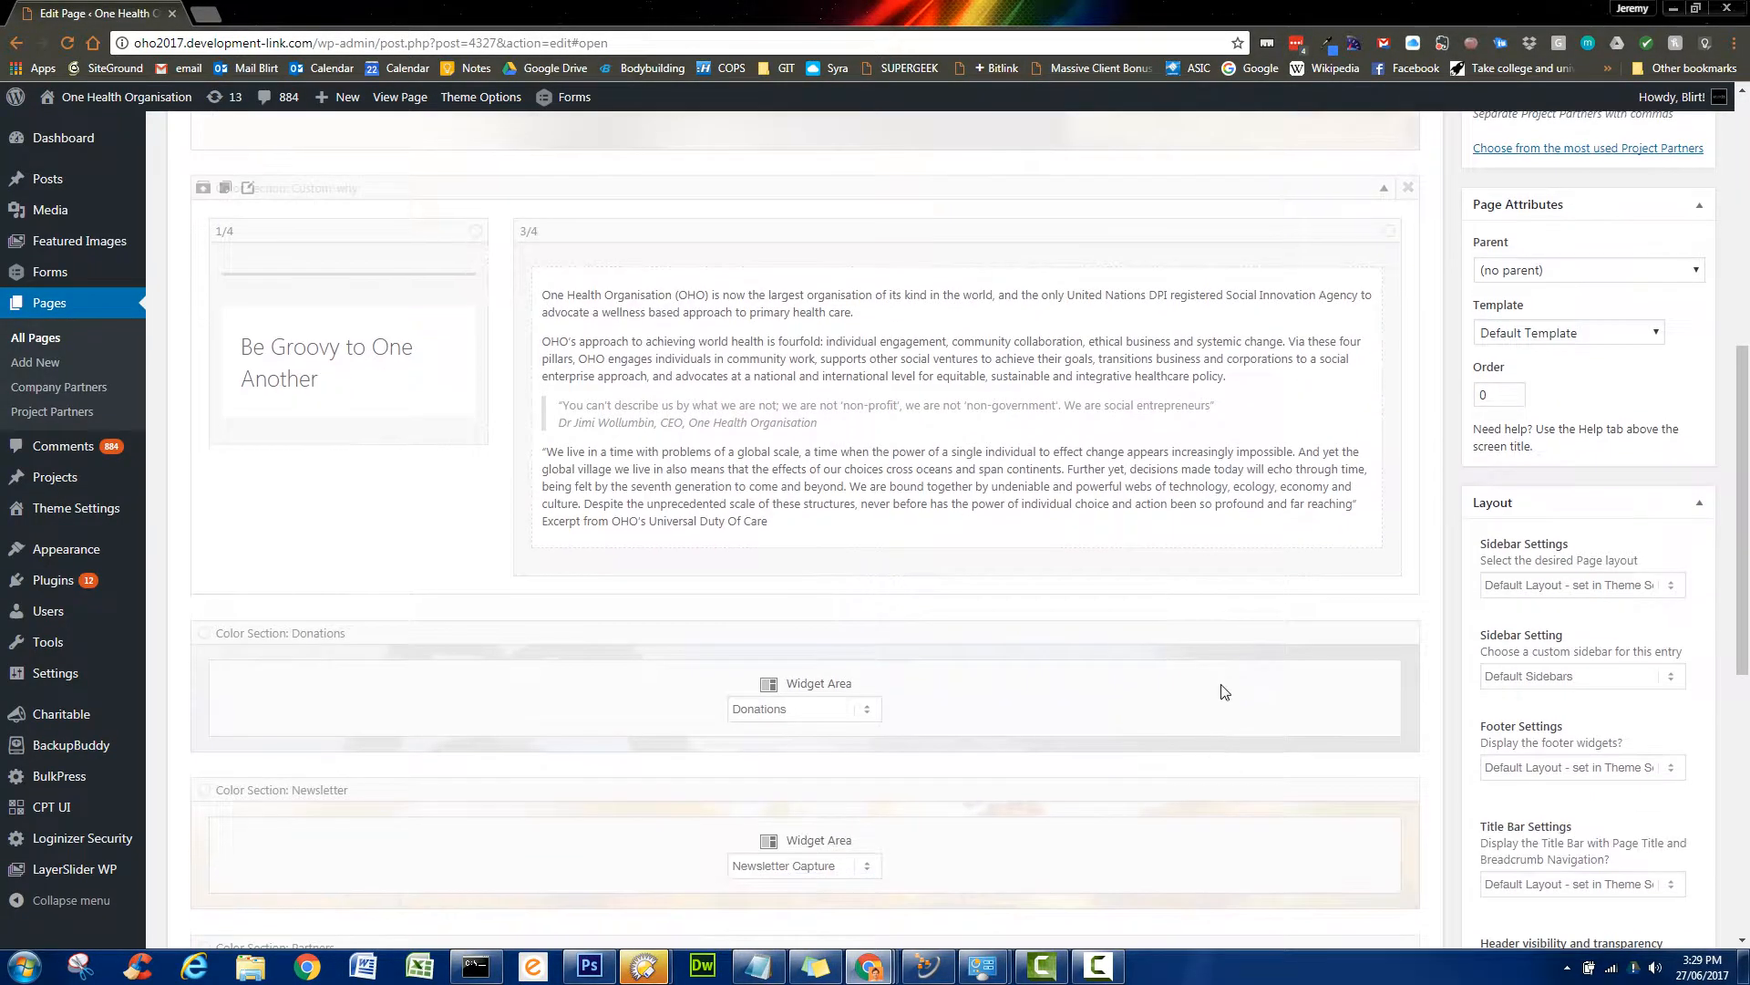
scroll(1221, 596, down, 3)
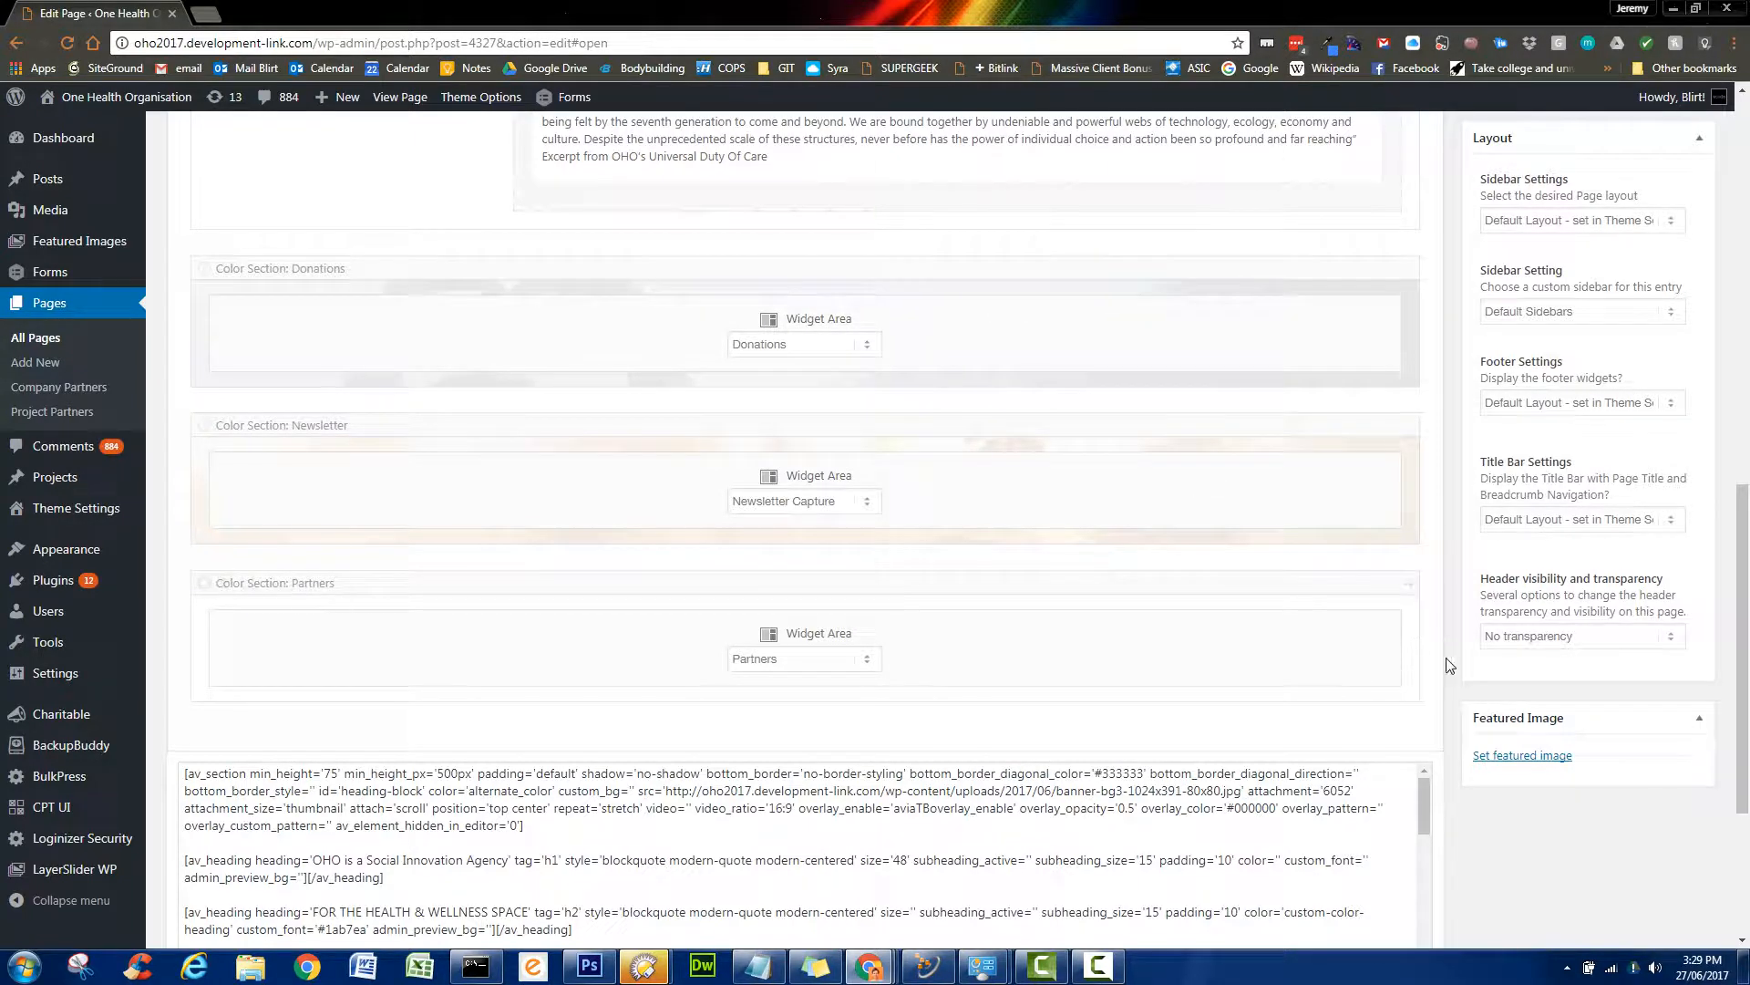
- Update the About One Health Organisation page and bring up the Preview Changes link options
scroll(1463, 670, up, 15)
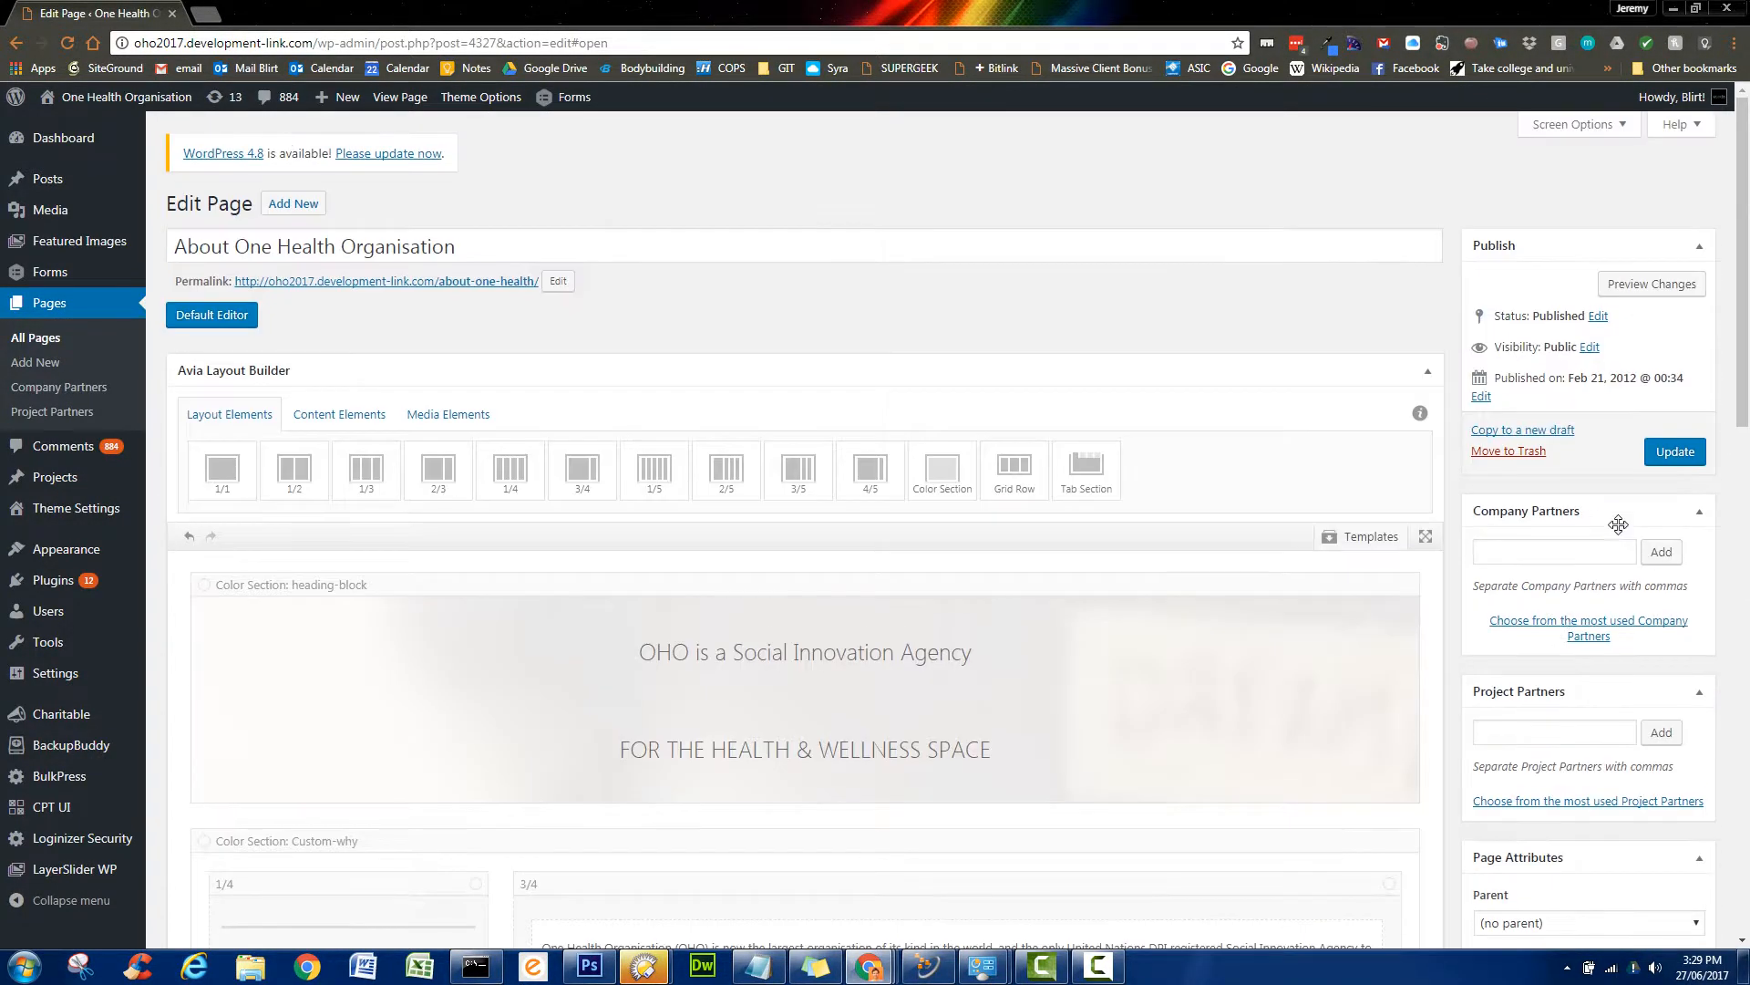
click(1670, 465)
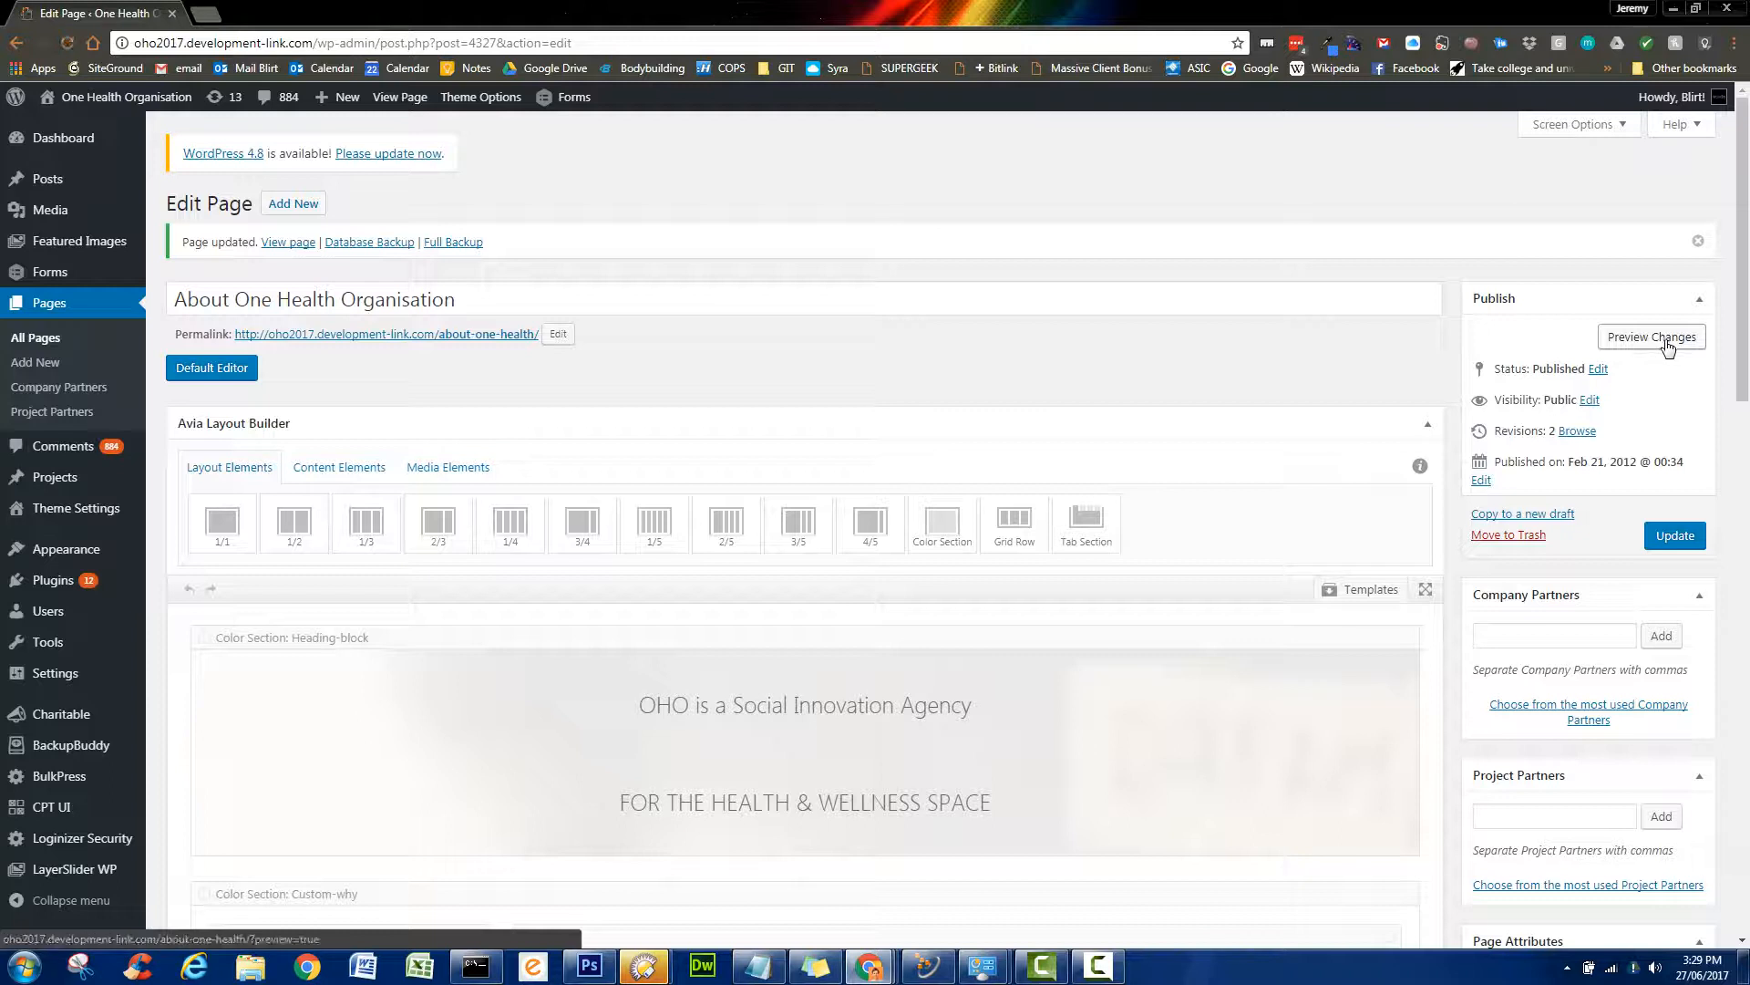
right_click(1668, 347)
- Preview the updated page in a new tab, scroll through it, then go to The Team page
click(1630, 354)
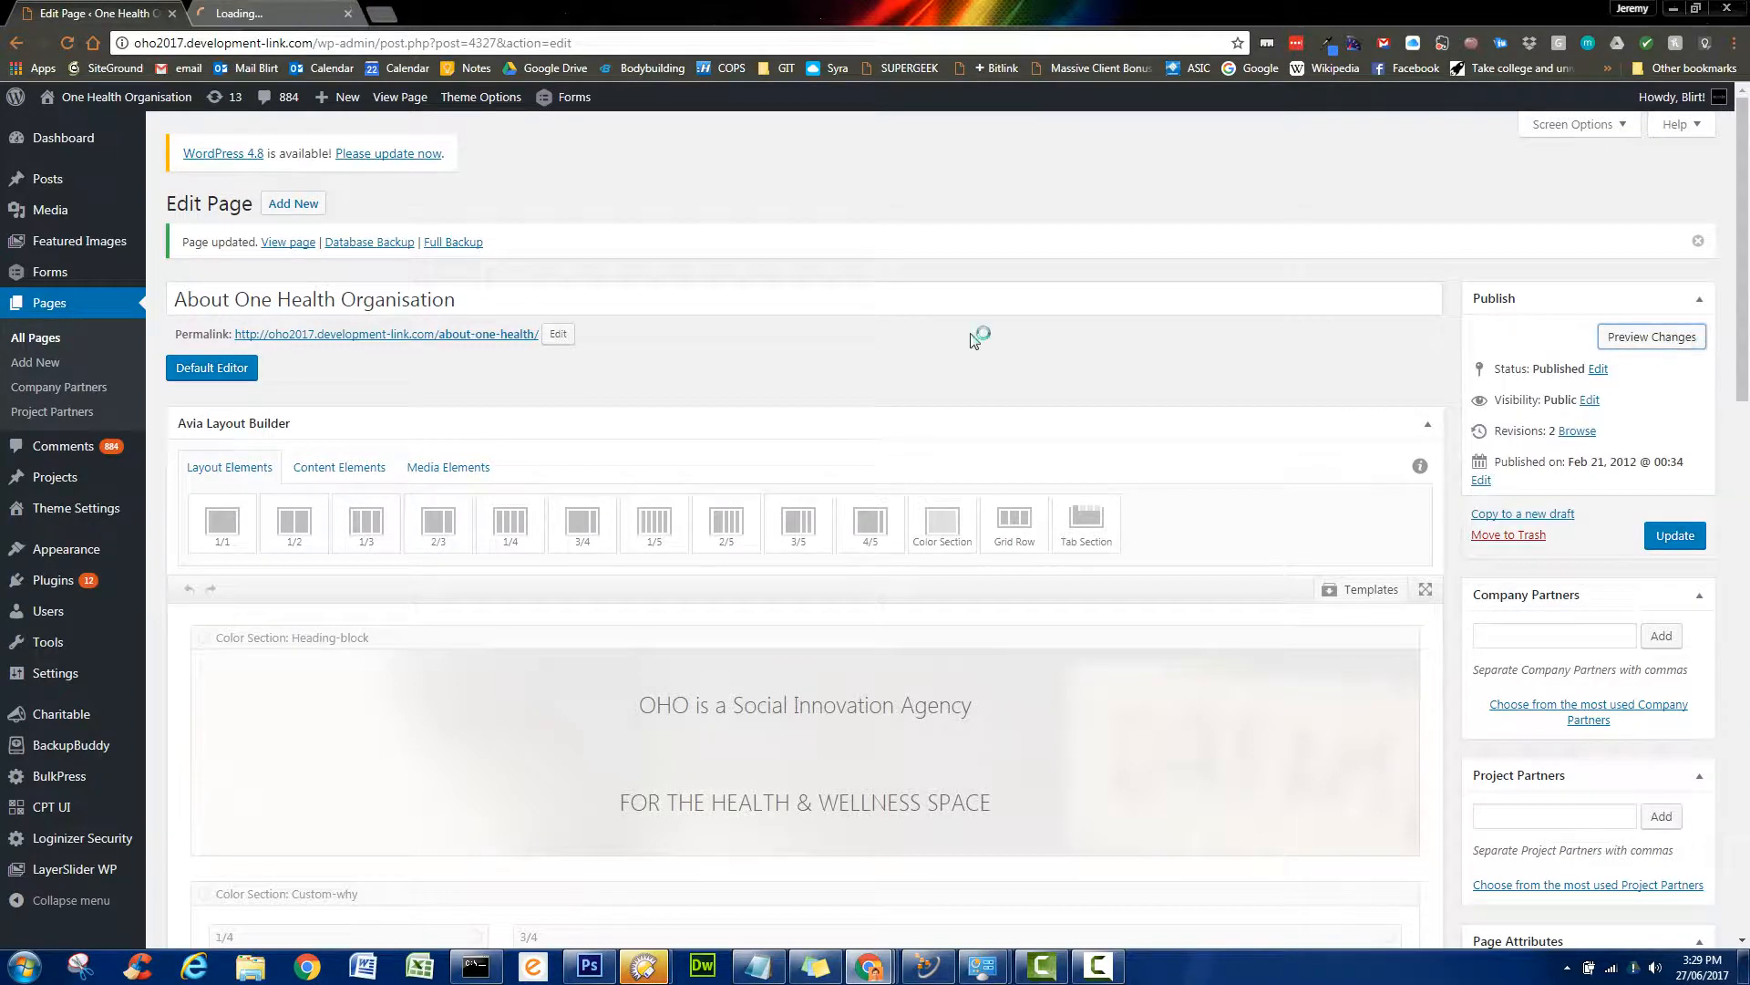
click(262, 11)
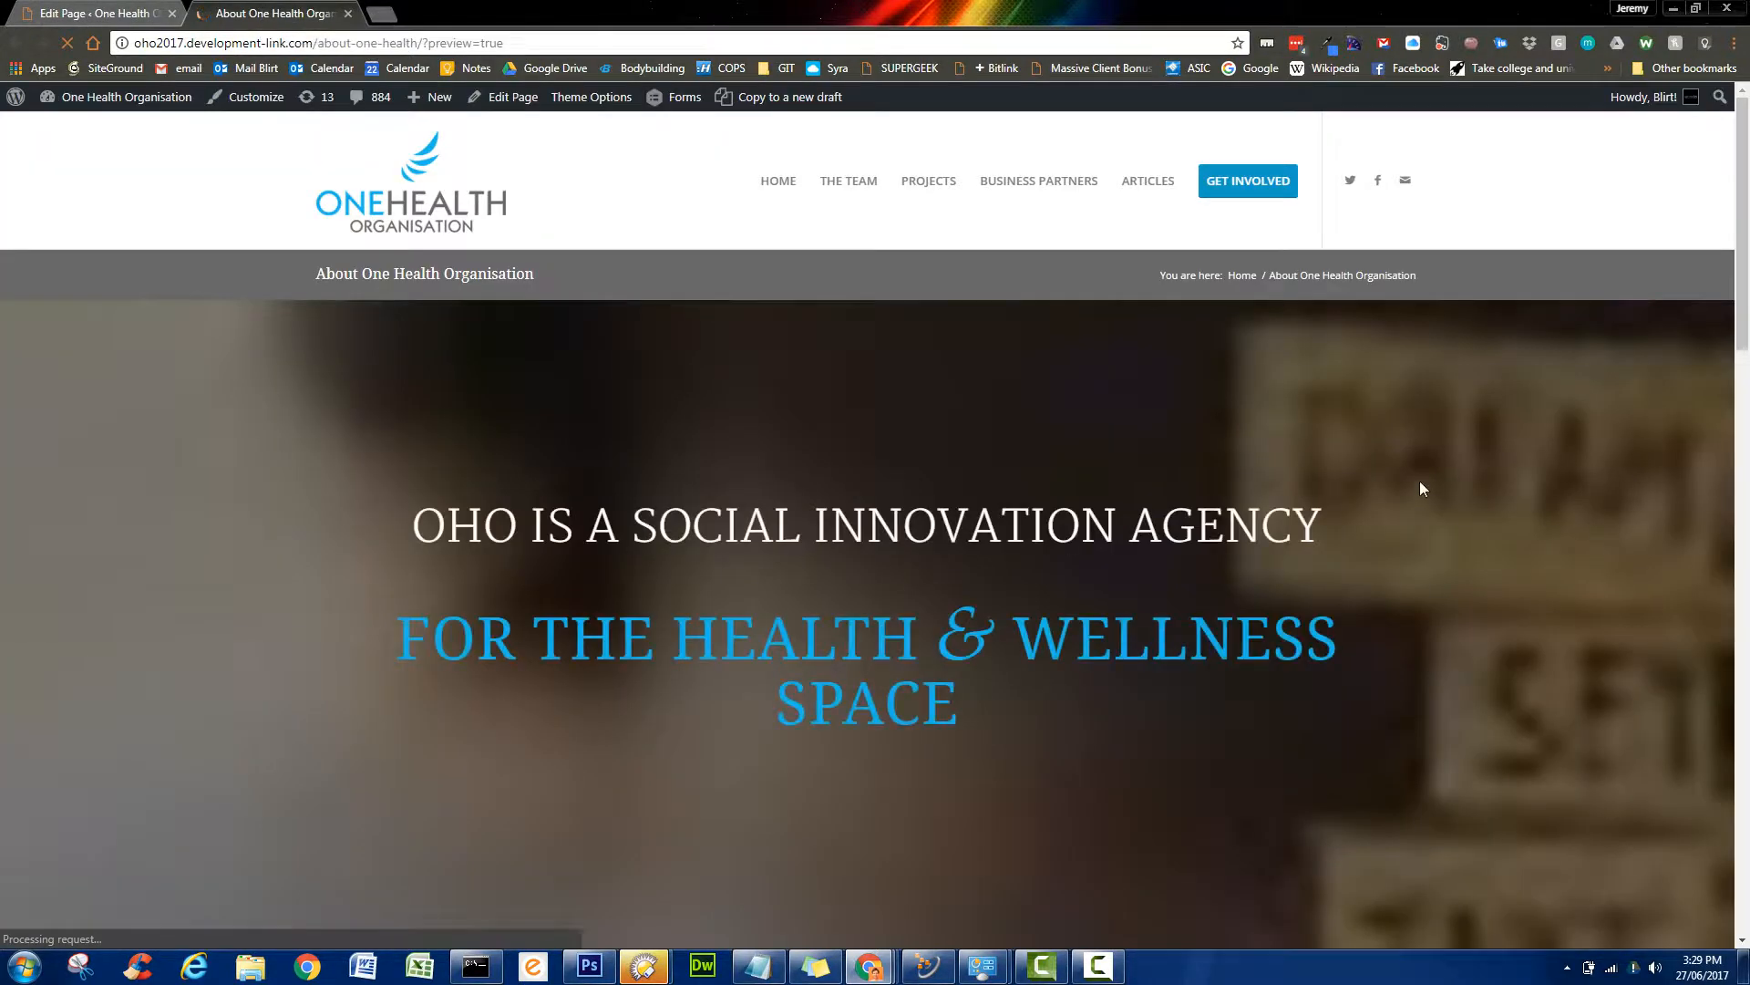
scroll(1555, 489, down, 1)
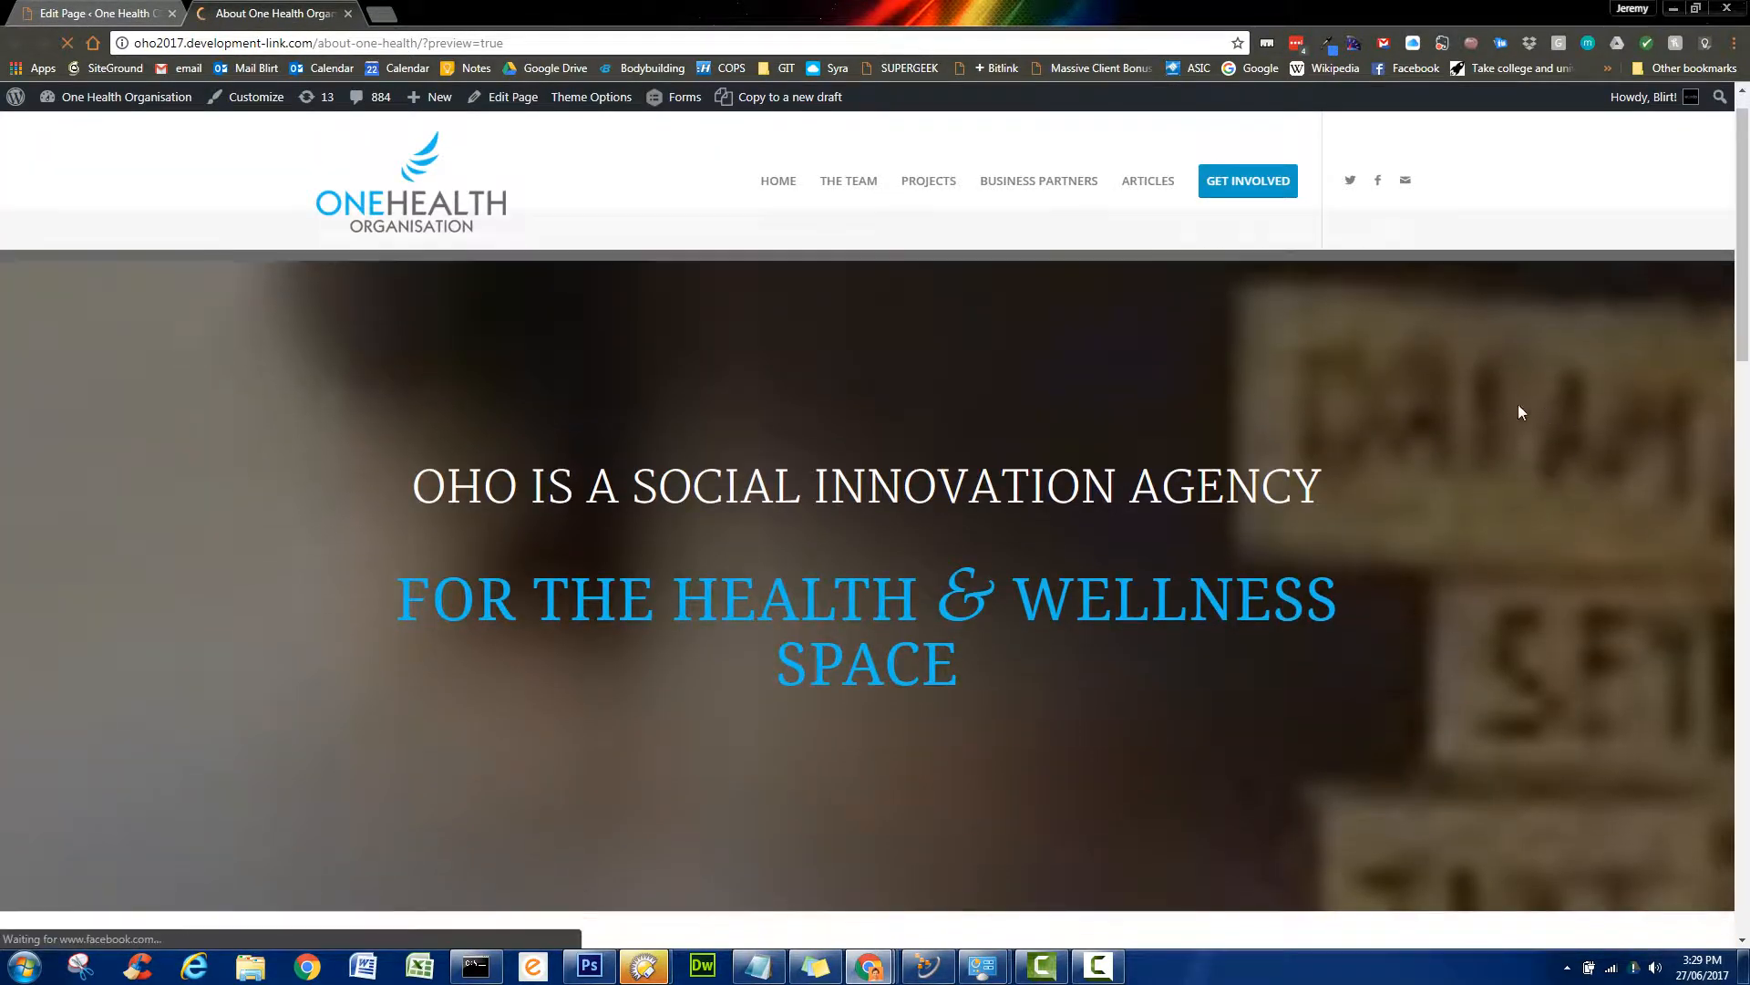
scroll(1528, 656, up, 1)
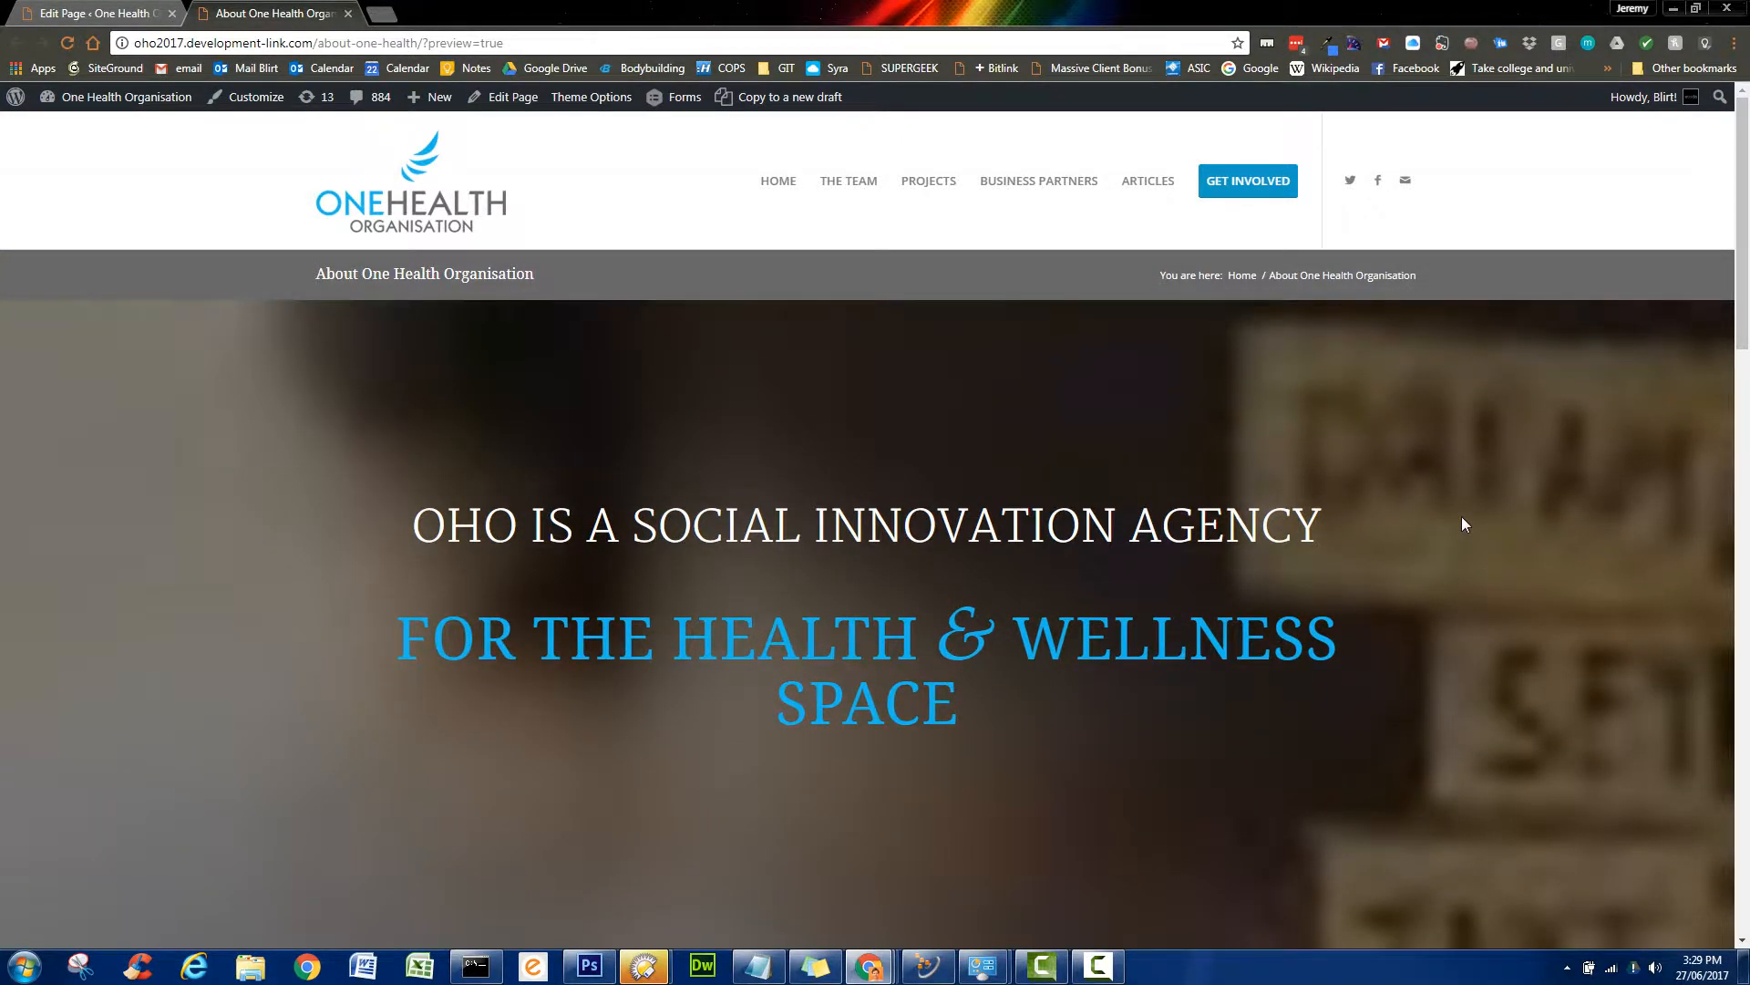
scroll(1462, 516, down, 3)
scroll(1380, 407, down, 2)
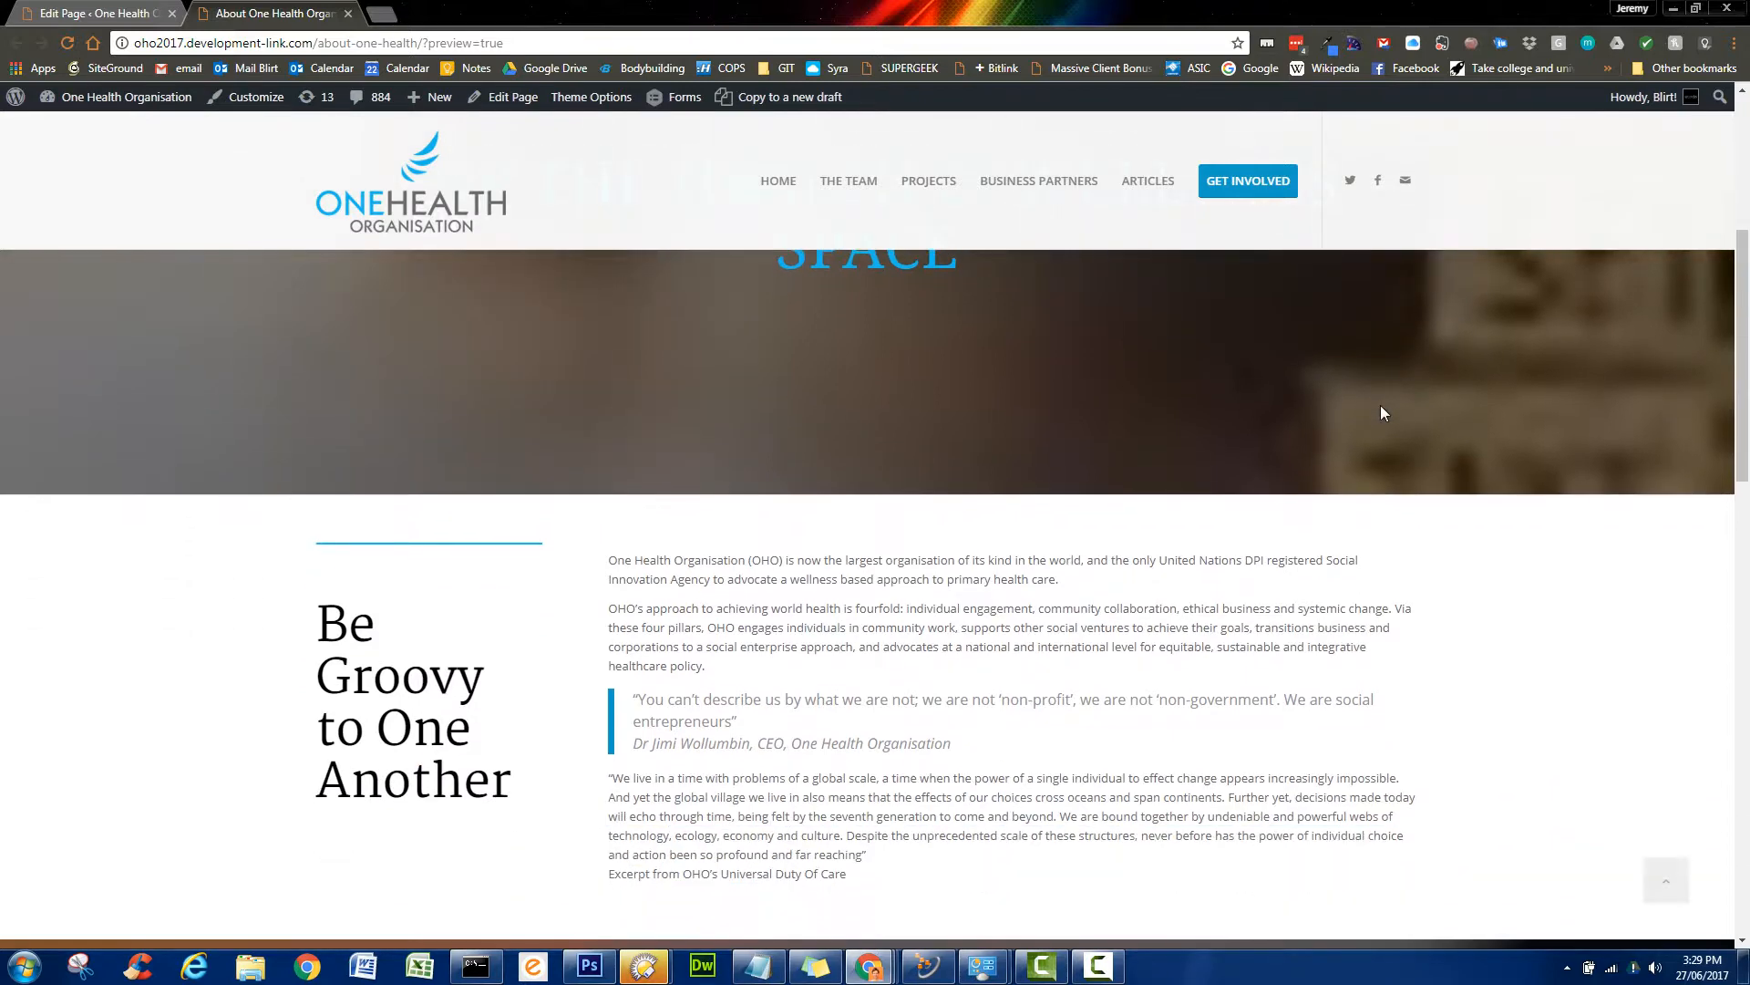
scroll(1386, 408, up, 5)
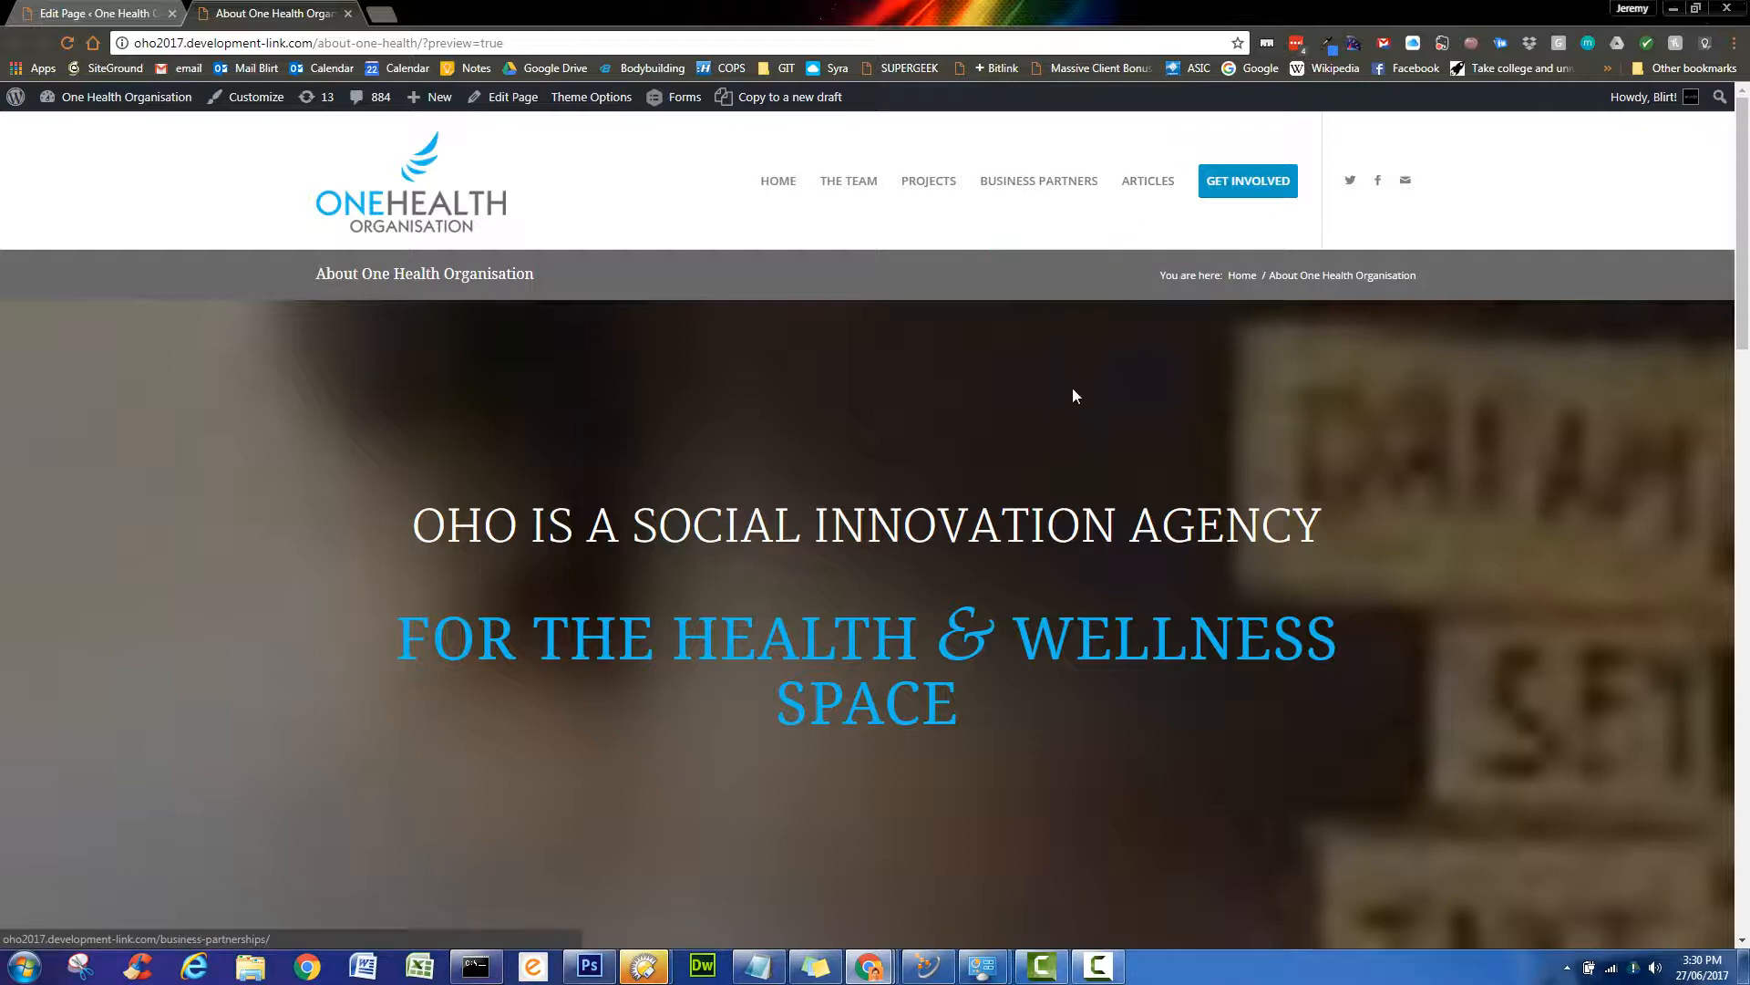
click(850, 185)
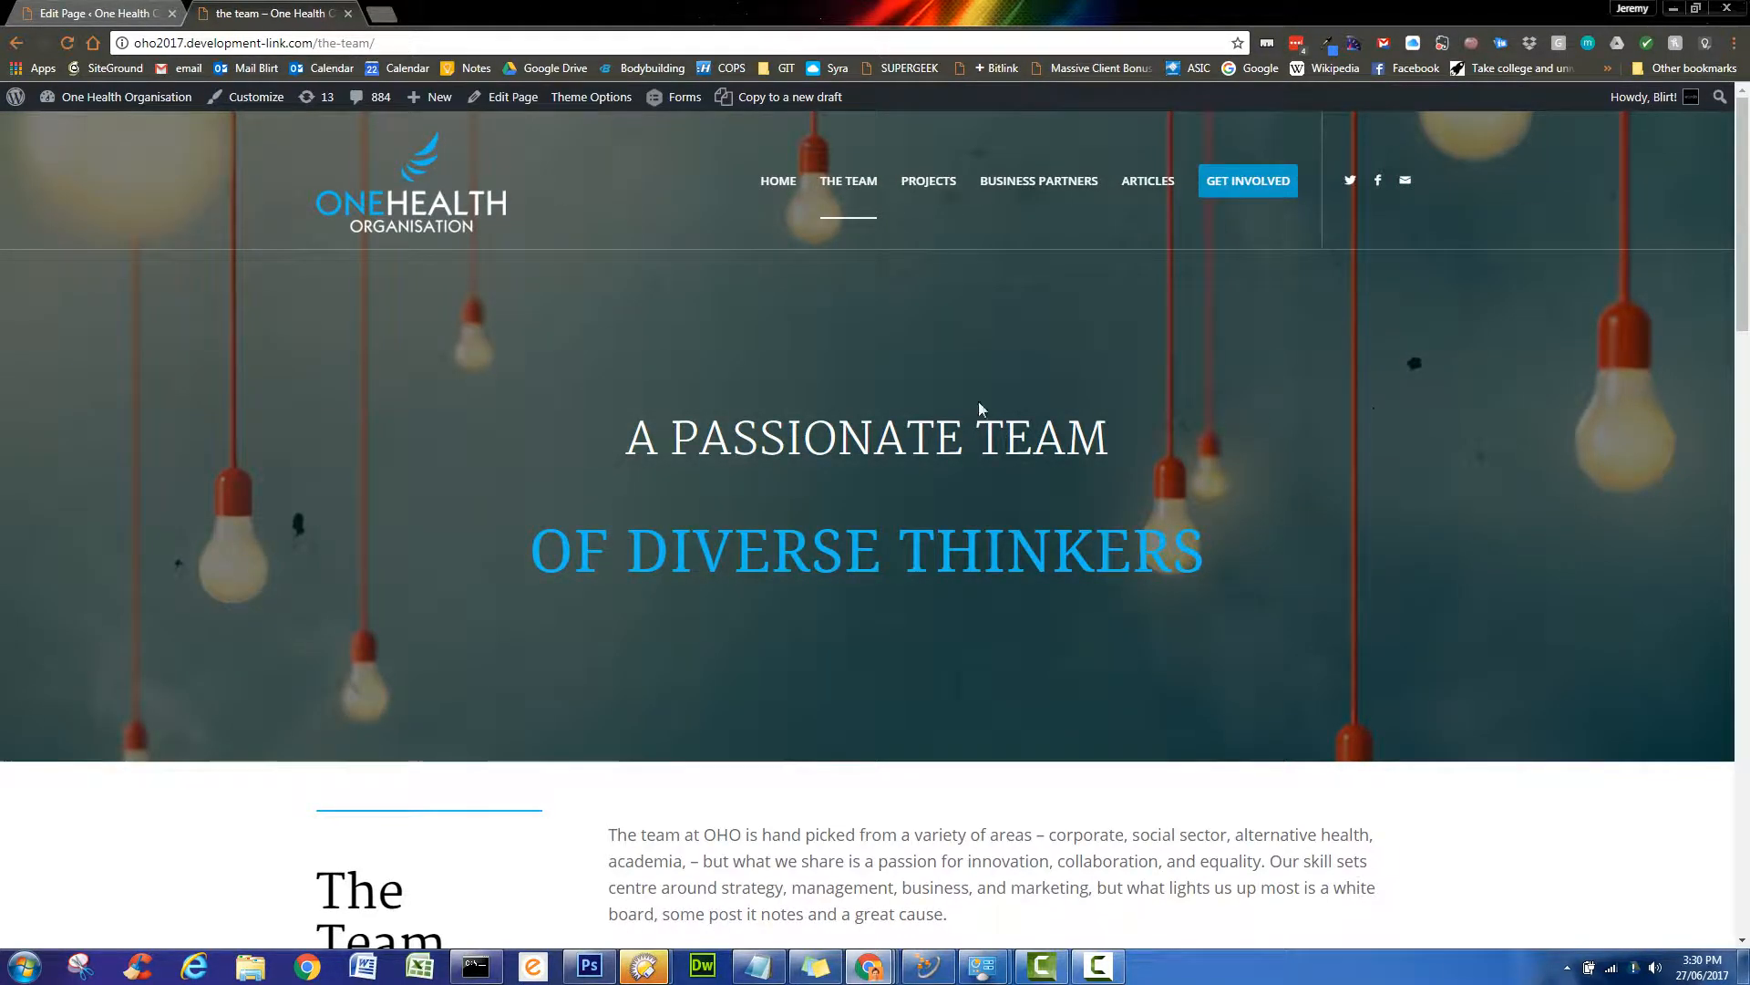
- In the page editor, set Header visibility and transparency to 'Transparent & Glassy Header' and update
click(99, 13)
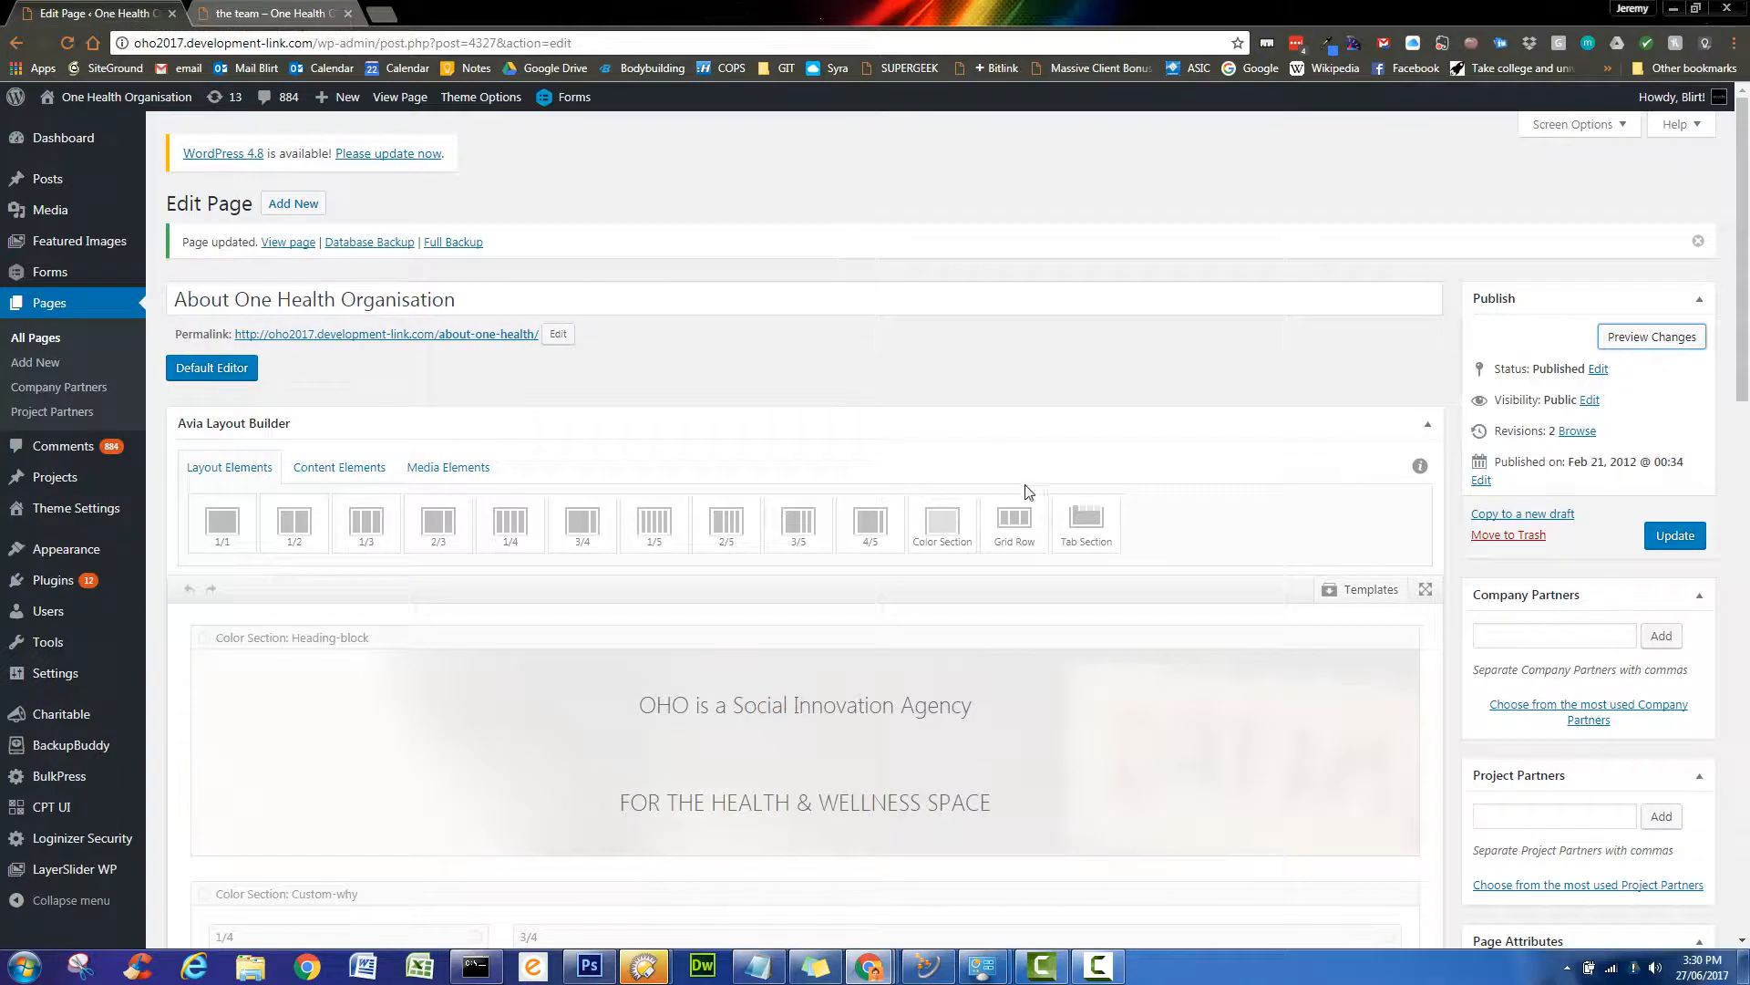
scroll(1294, 484, down, 4)
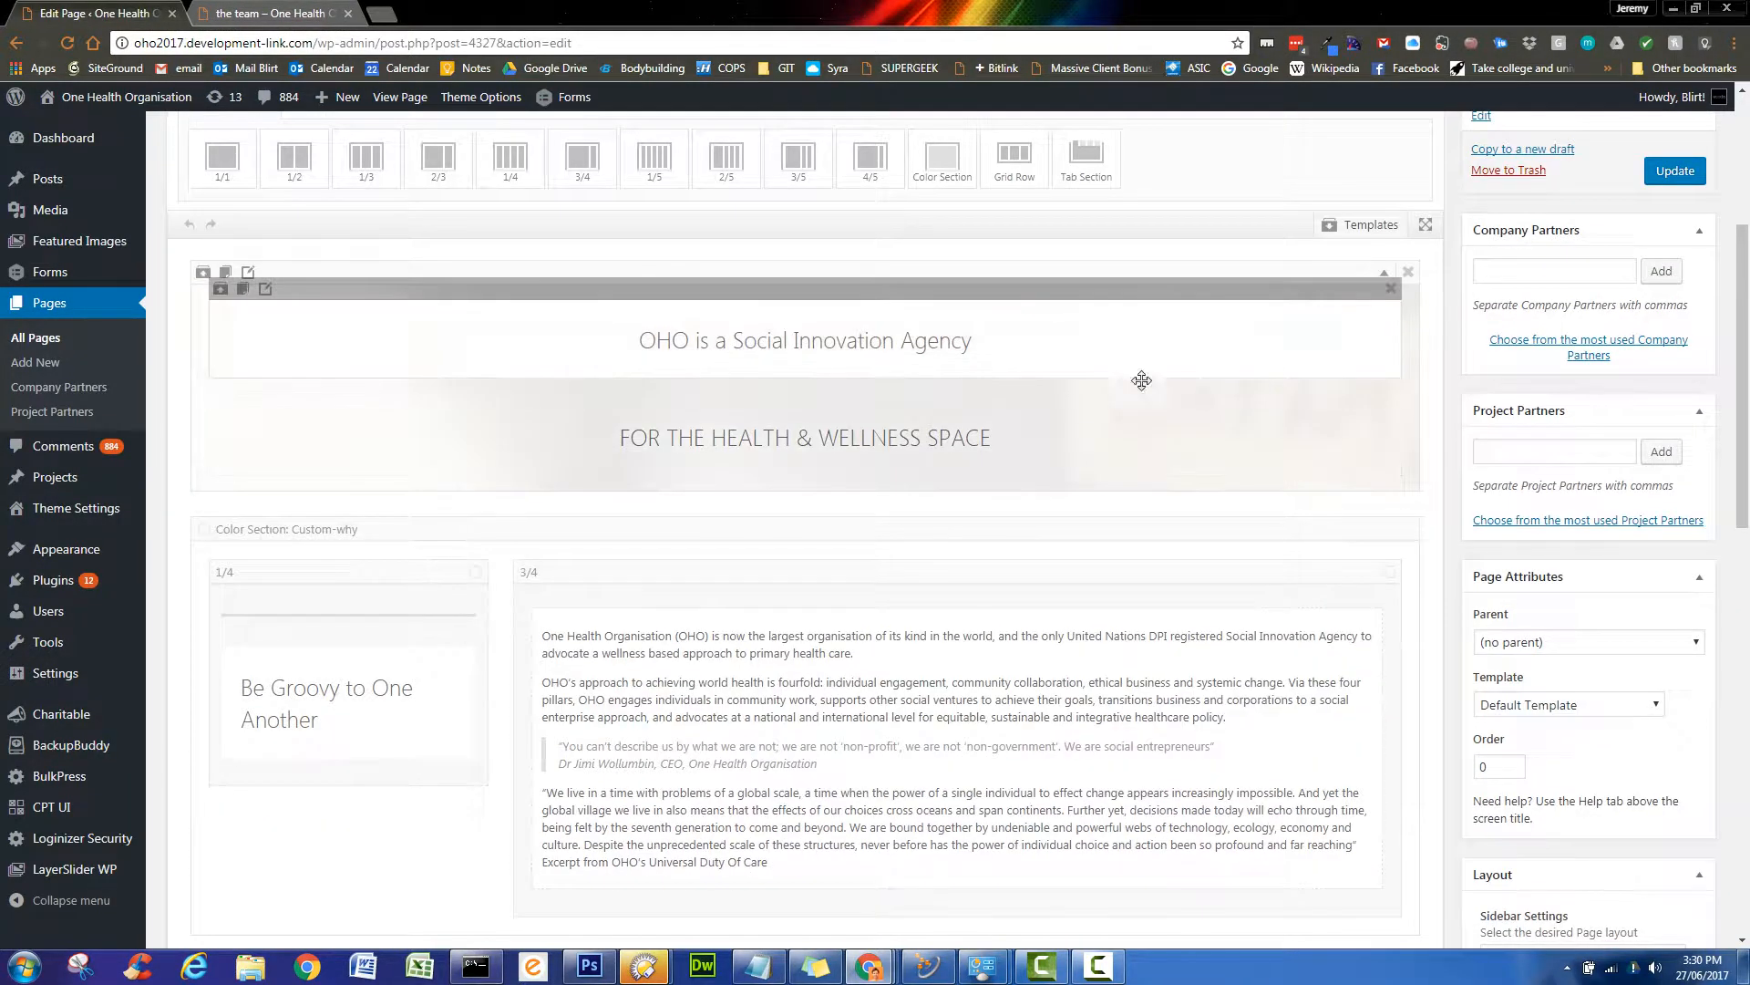
scroll(1458, 353, down, 3)
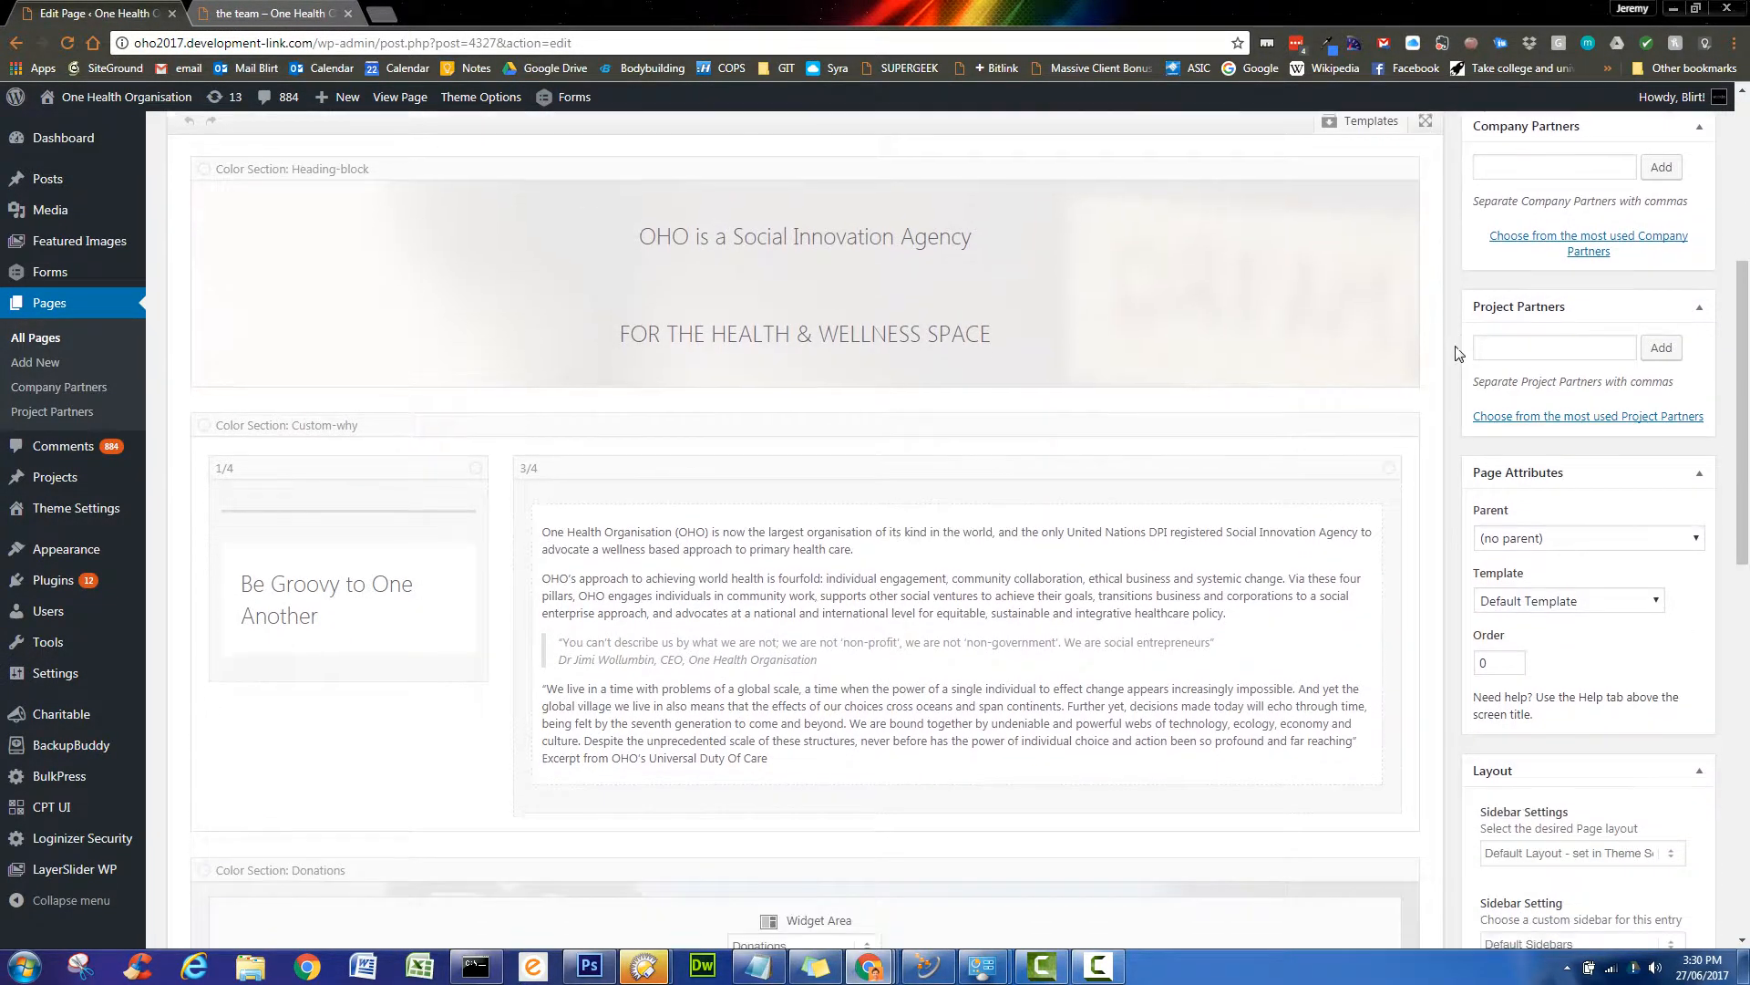
scroll(1456, 354, down, 4)
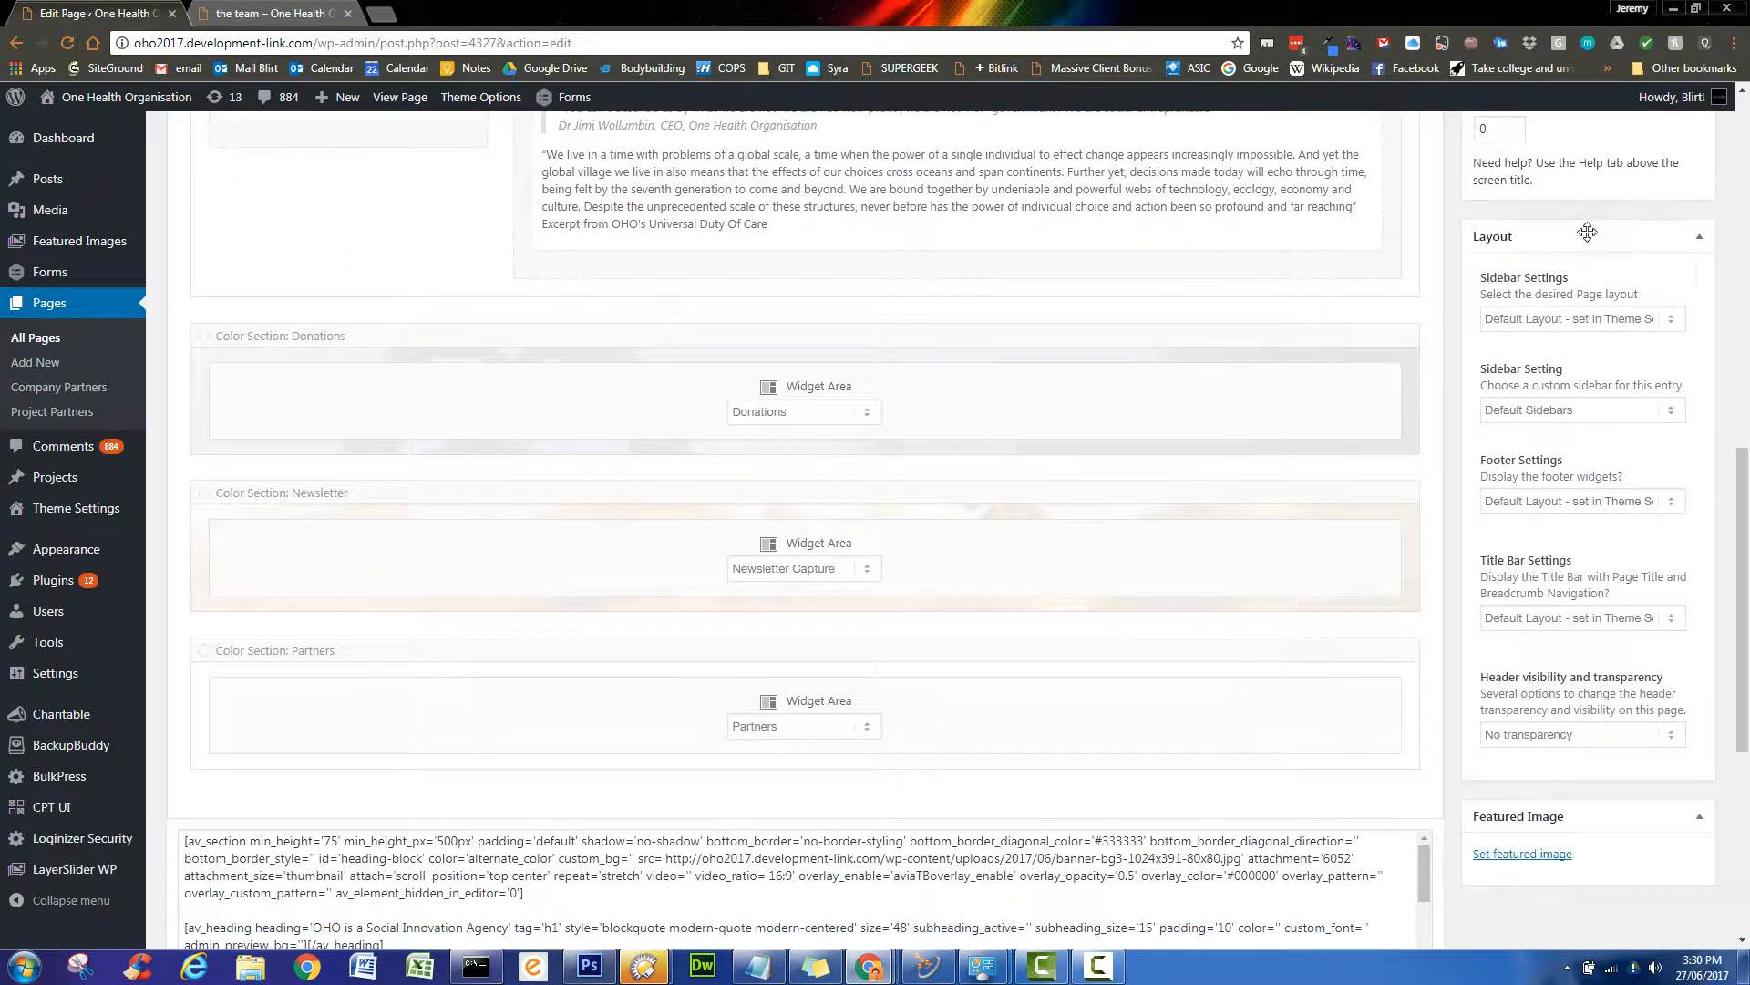
click(1673, 735)
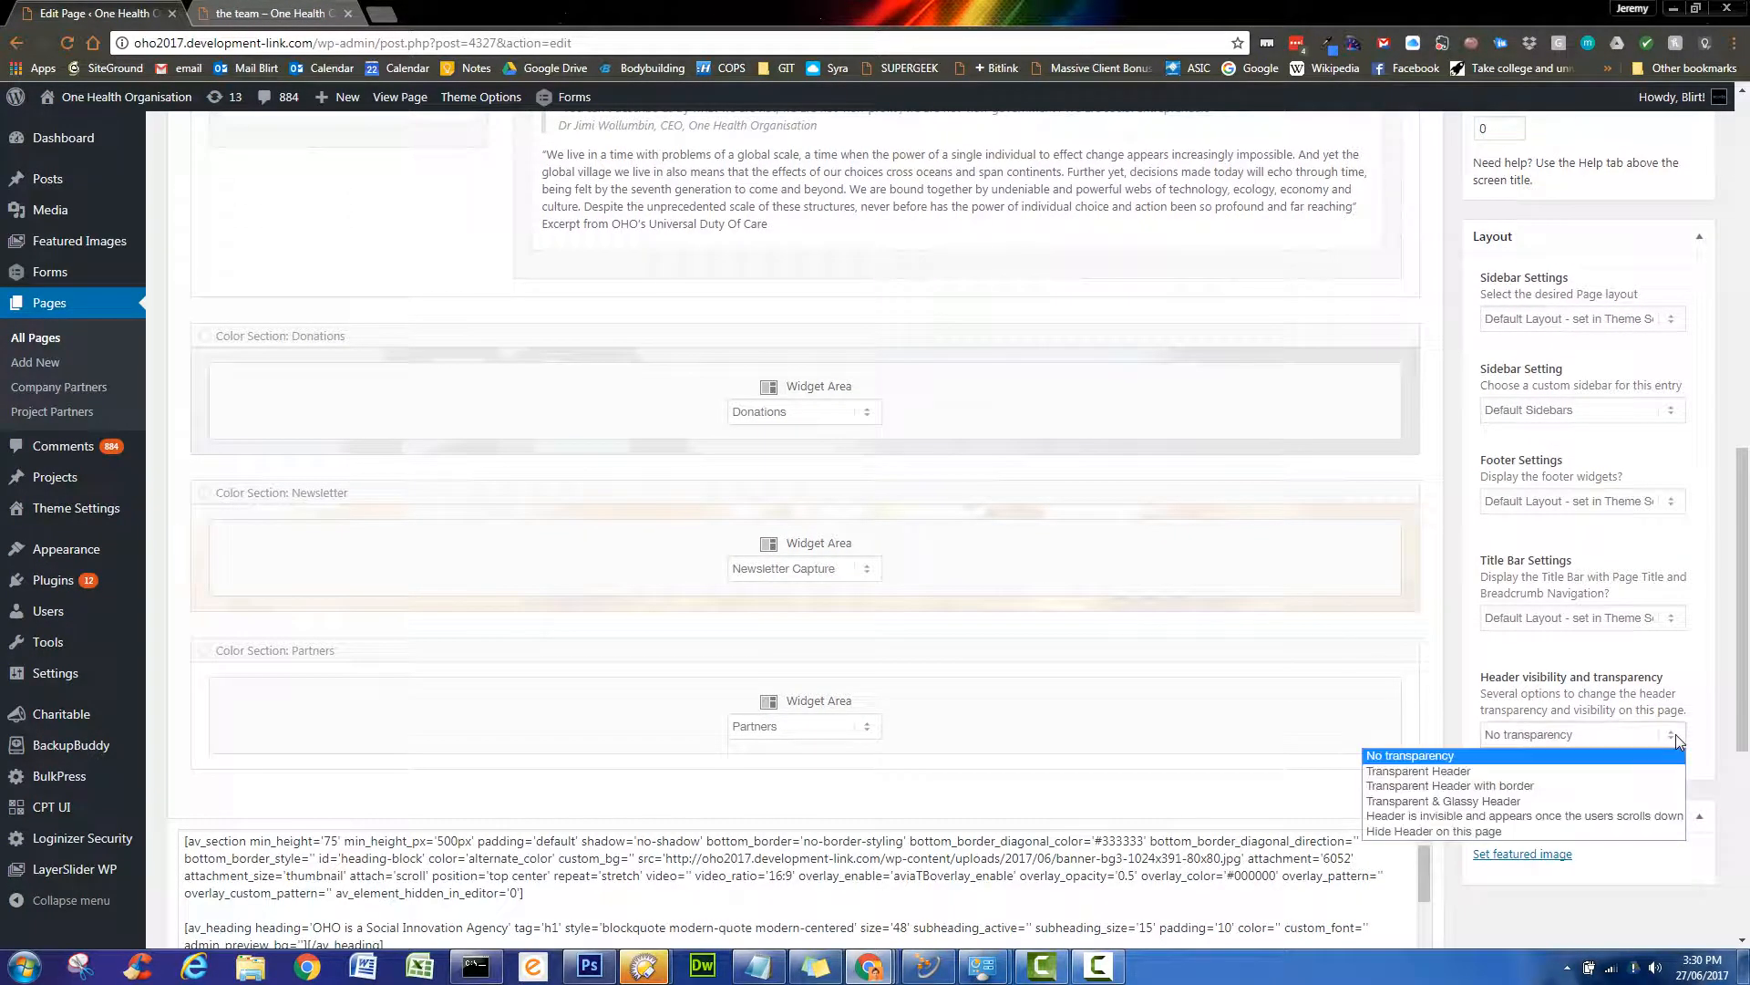
click(1520, 803)
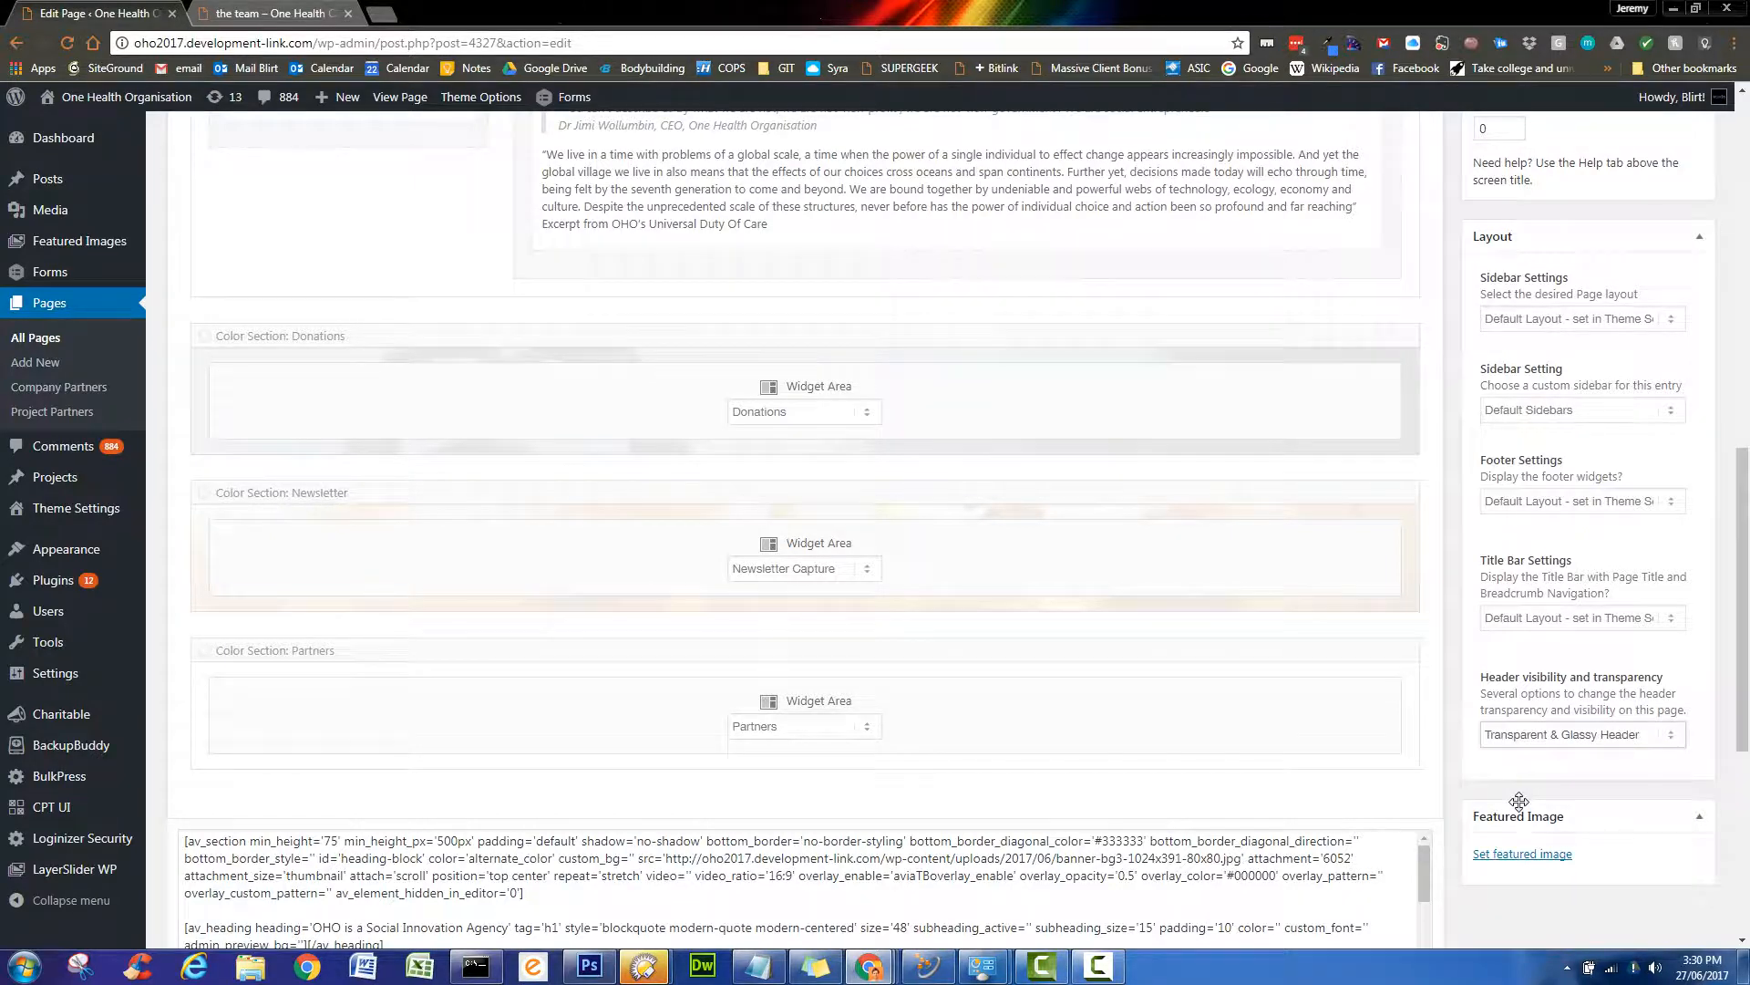
scroll(1519, 802, up, 10)
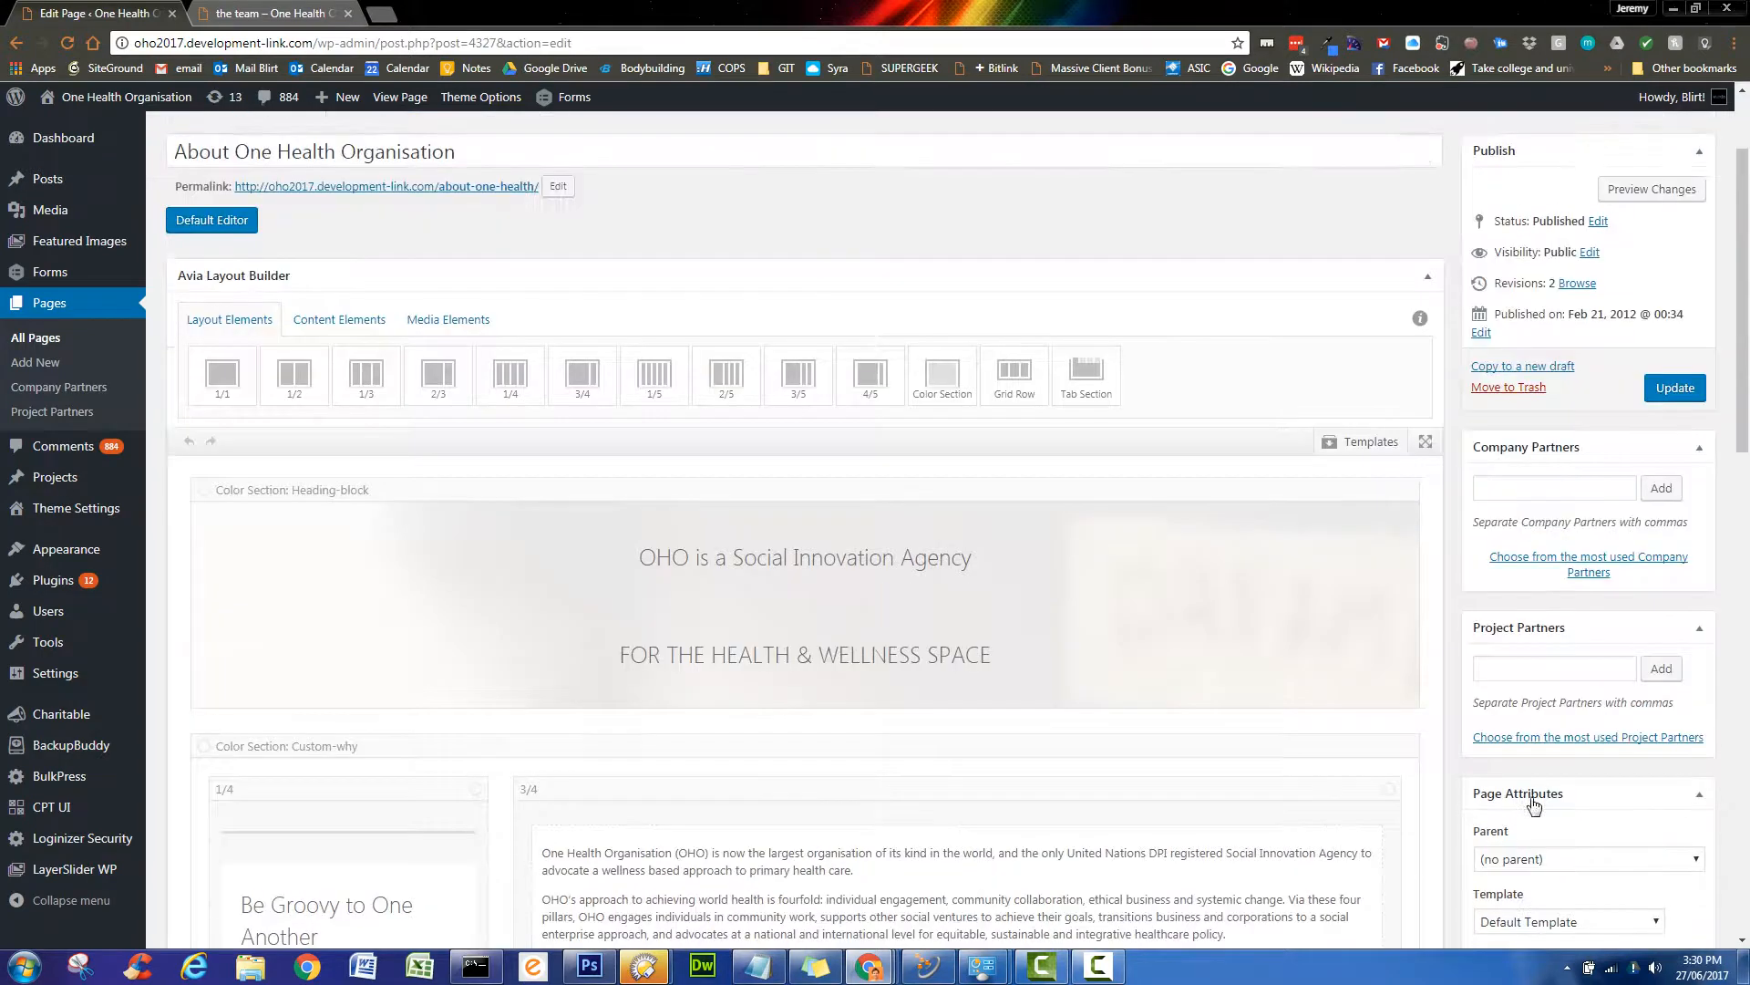
click(1677, 447)
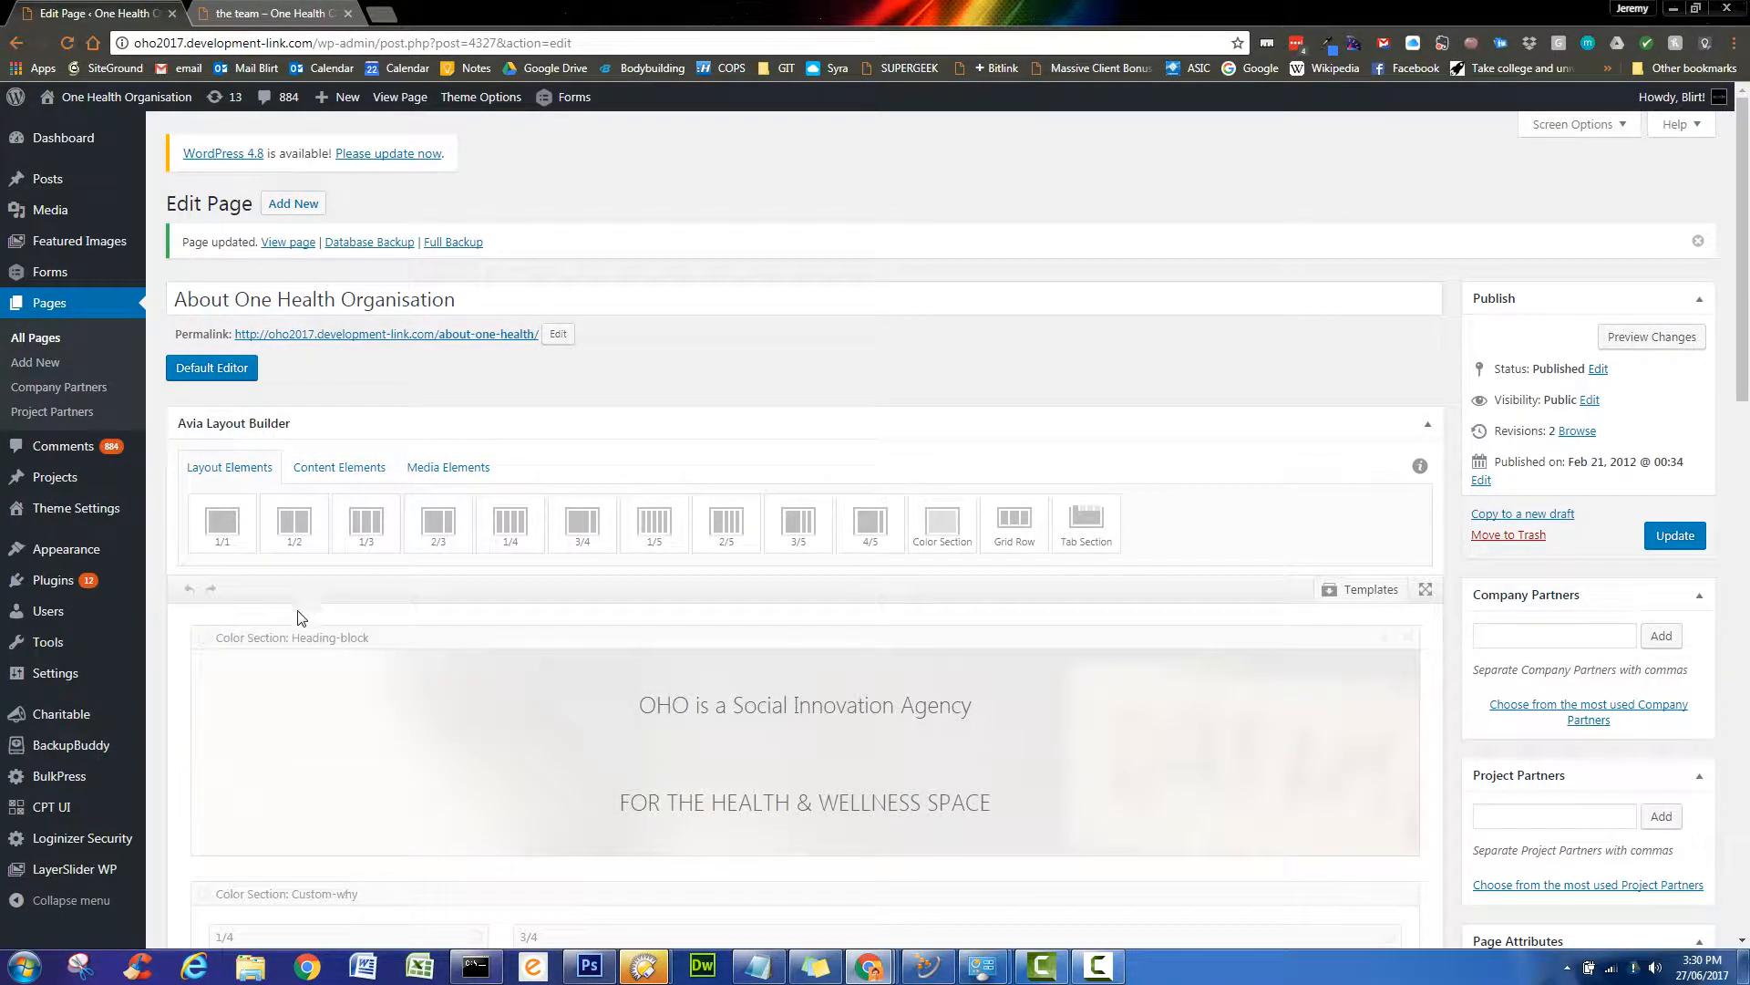
- Replace the heading-block section background with the Dream Big signpost image at Full Size 1024 × 391
mouse_move(251, 642)
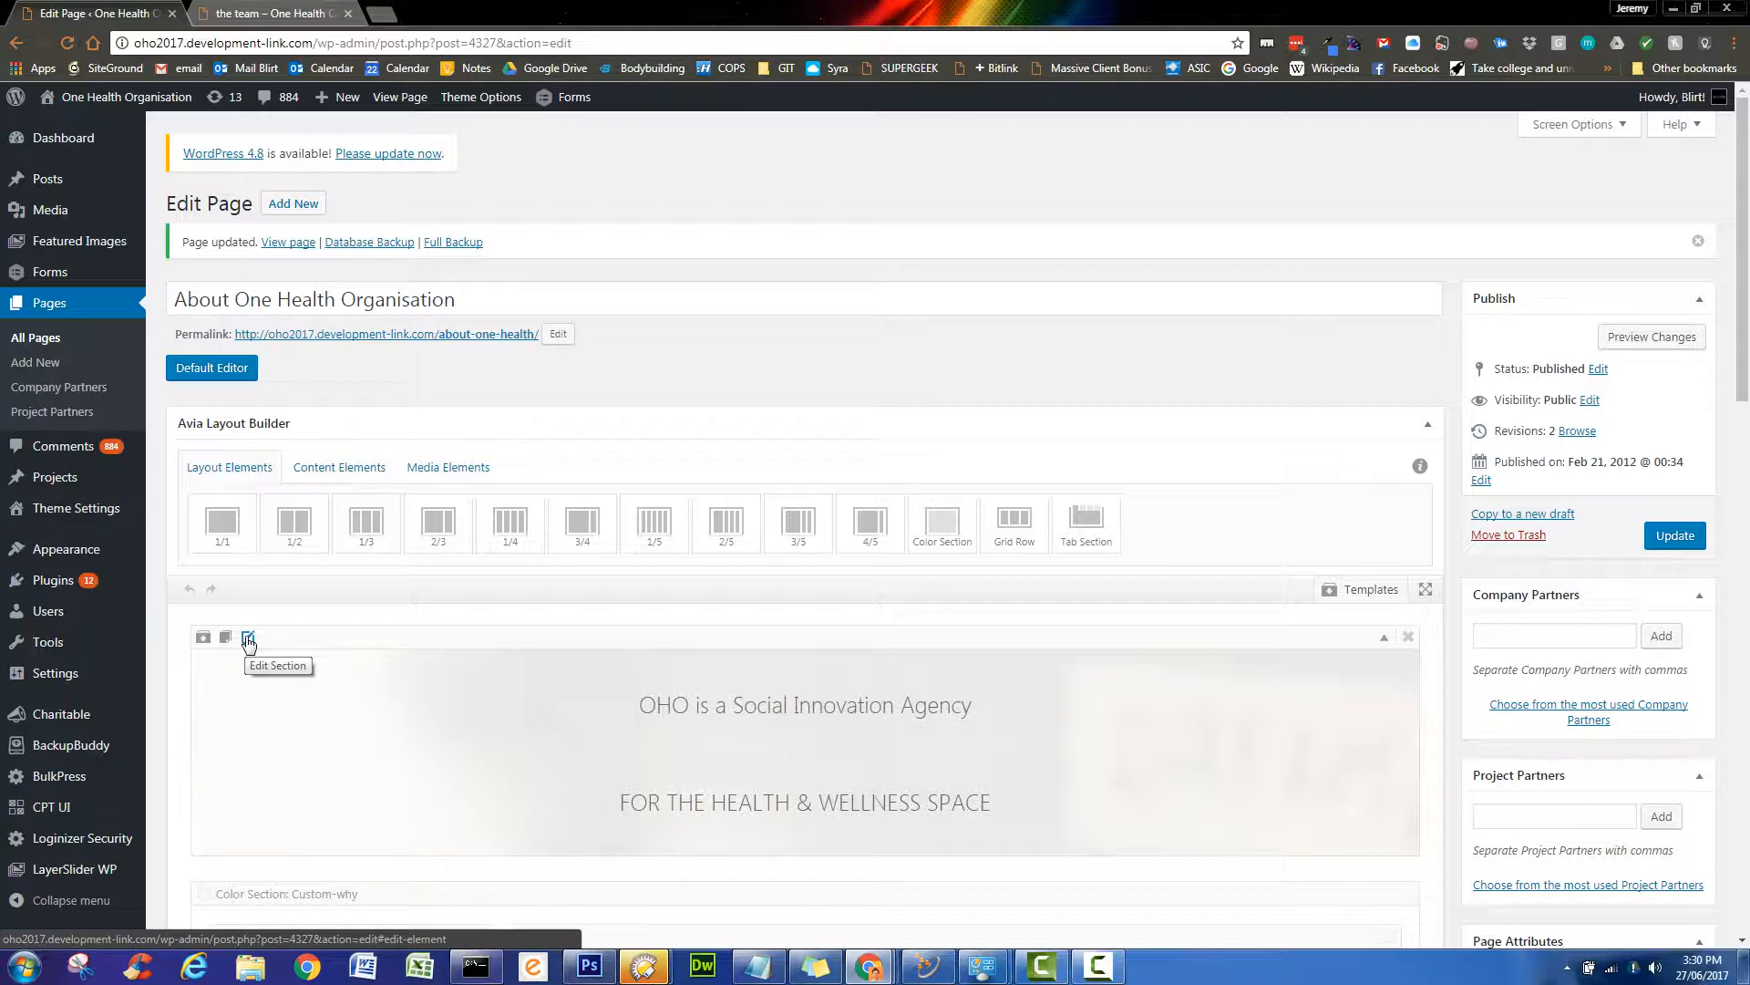
click(247, 638)
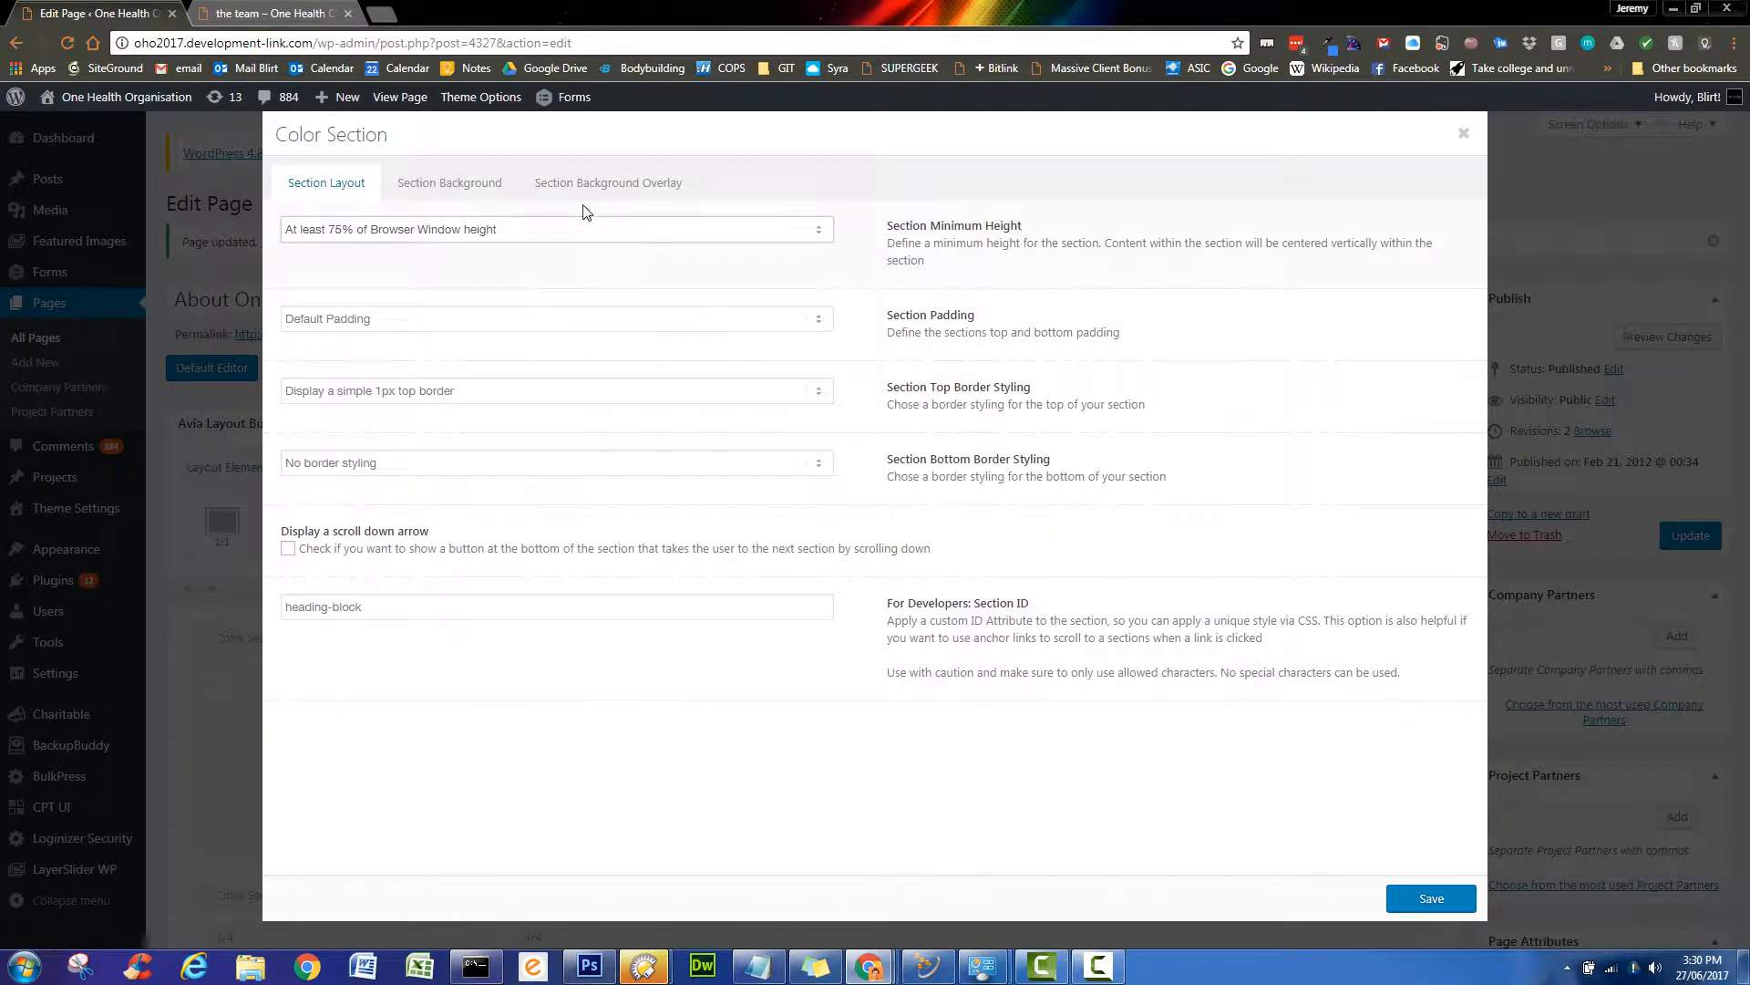
click(470, 188)
click(295, 502)
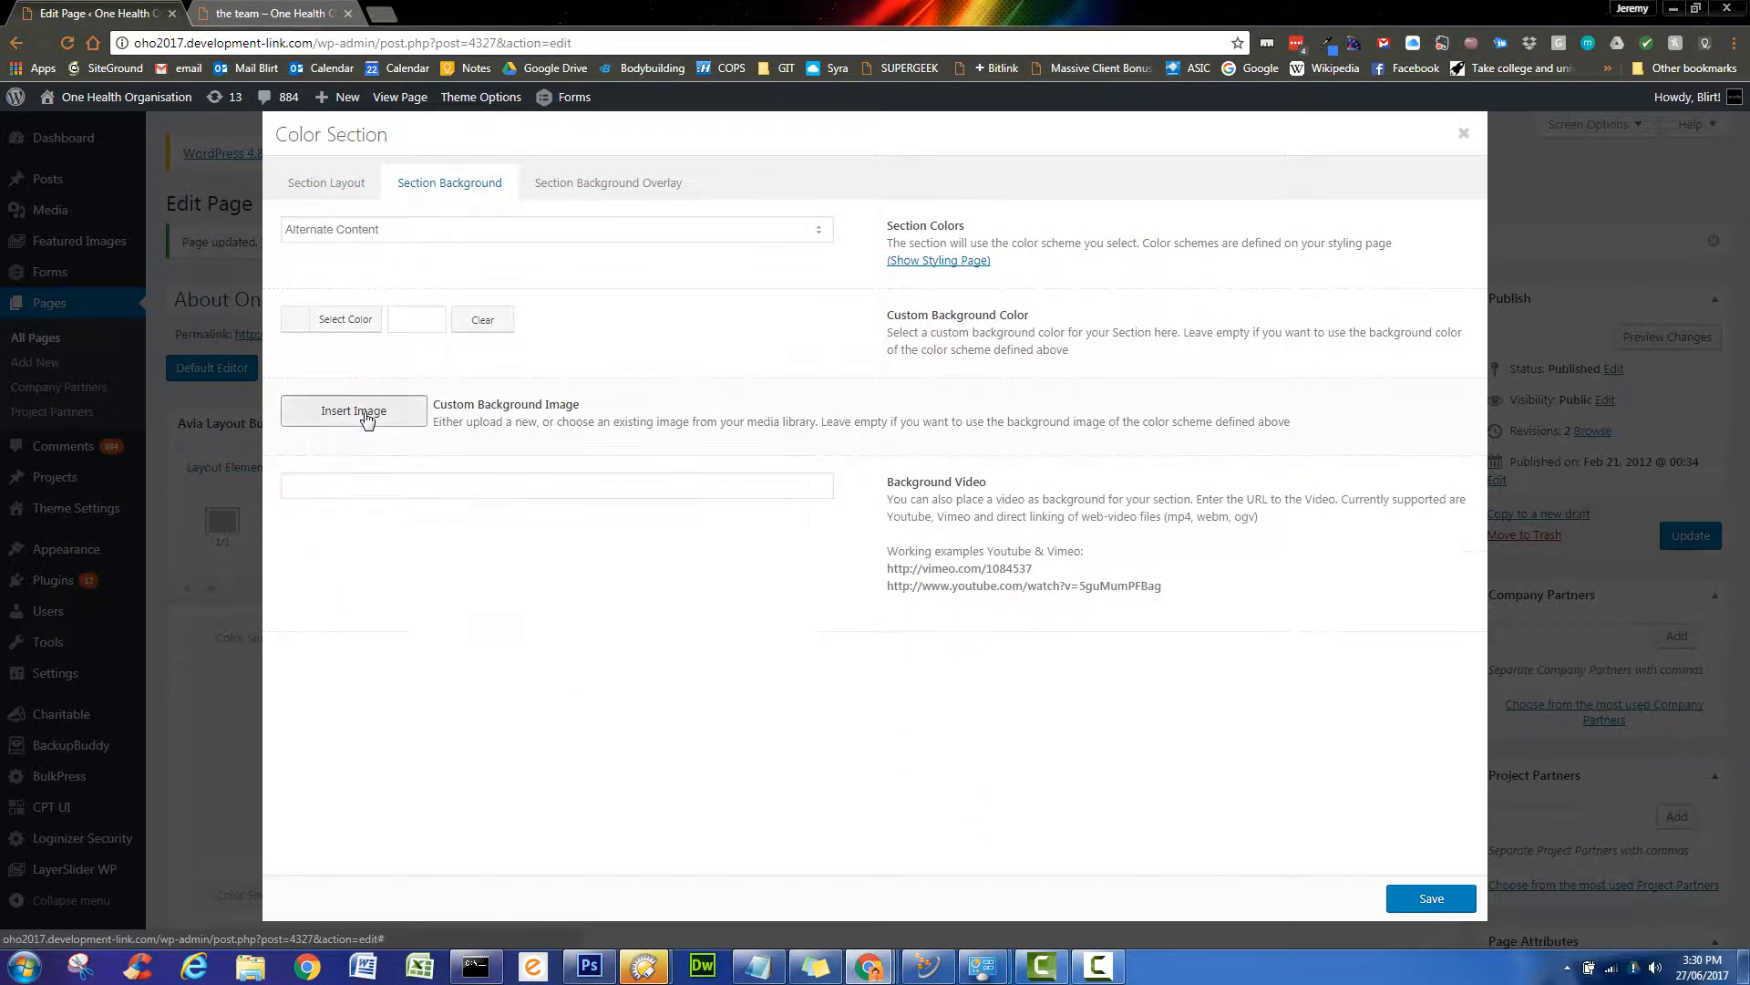
click(364, 412)
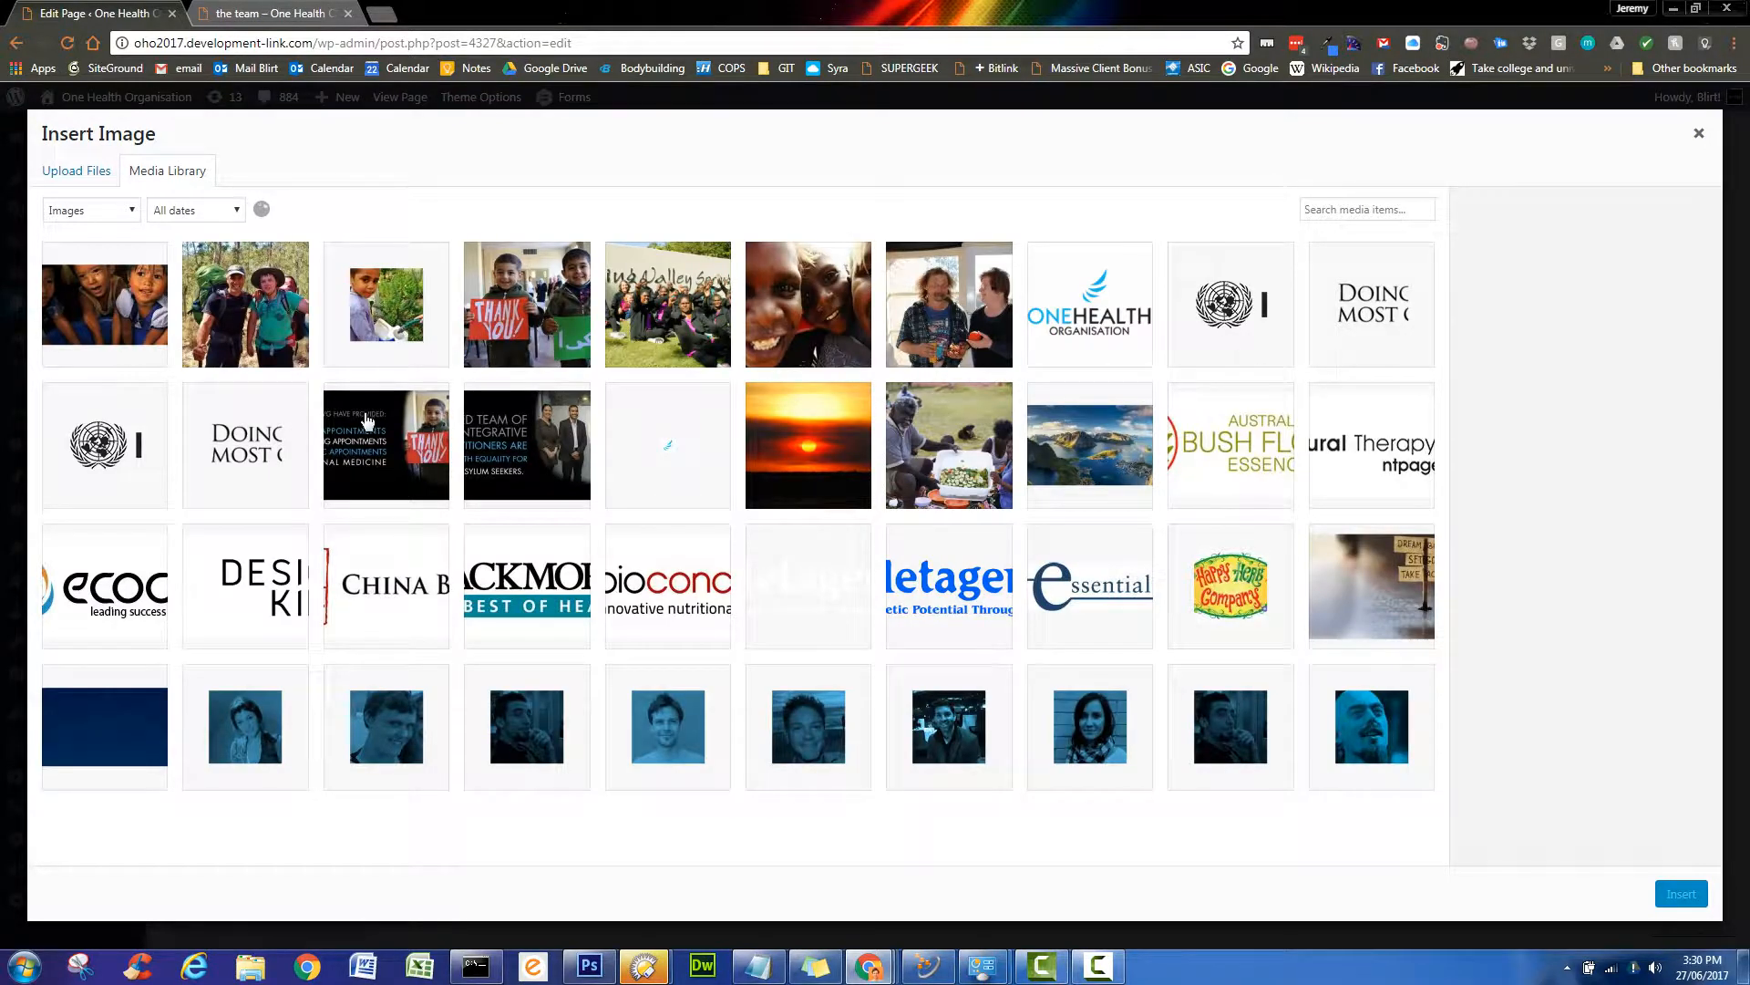
click(1401, 599)
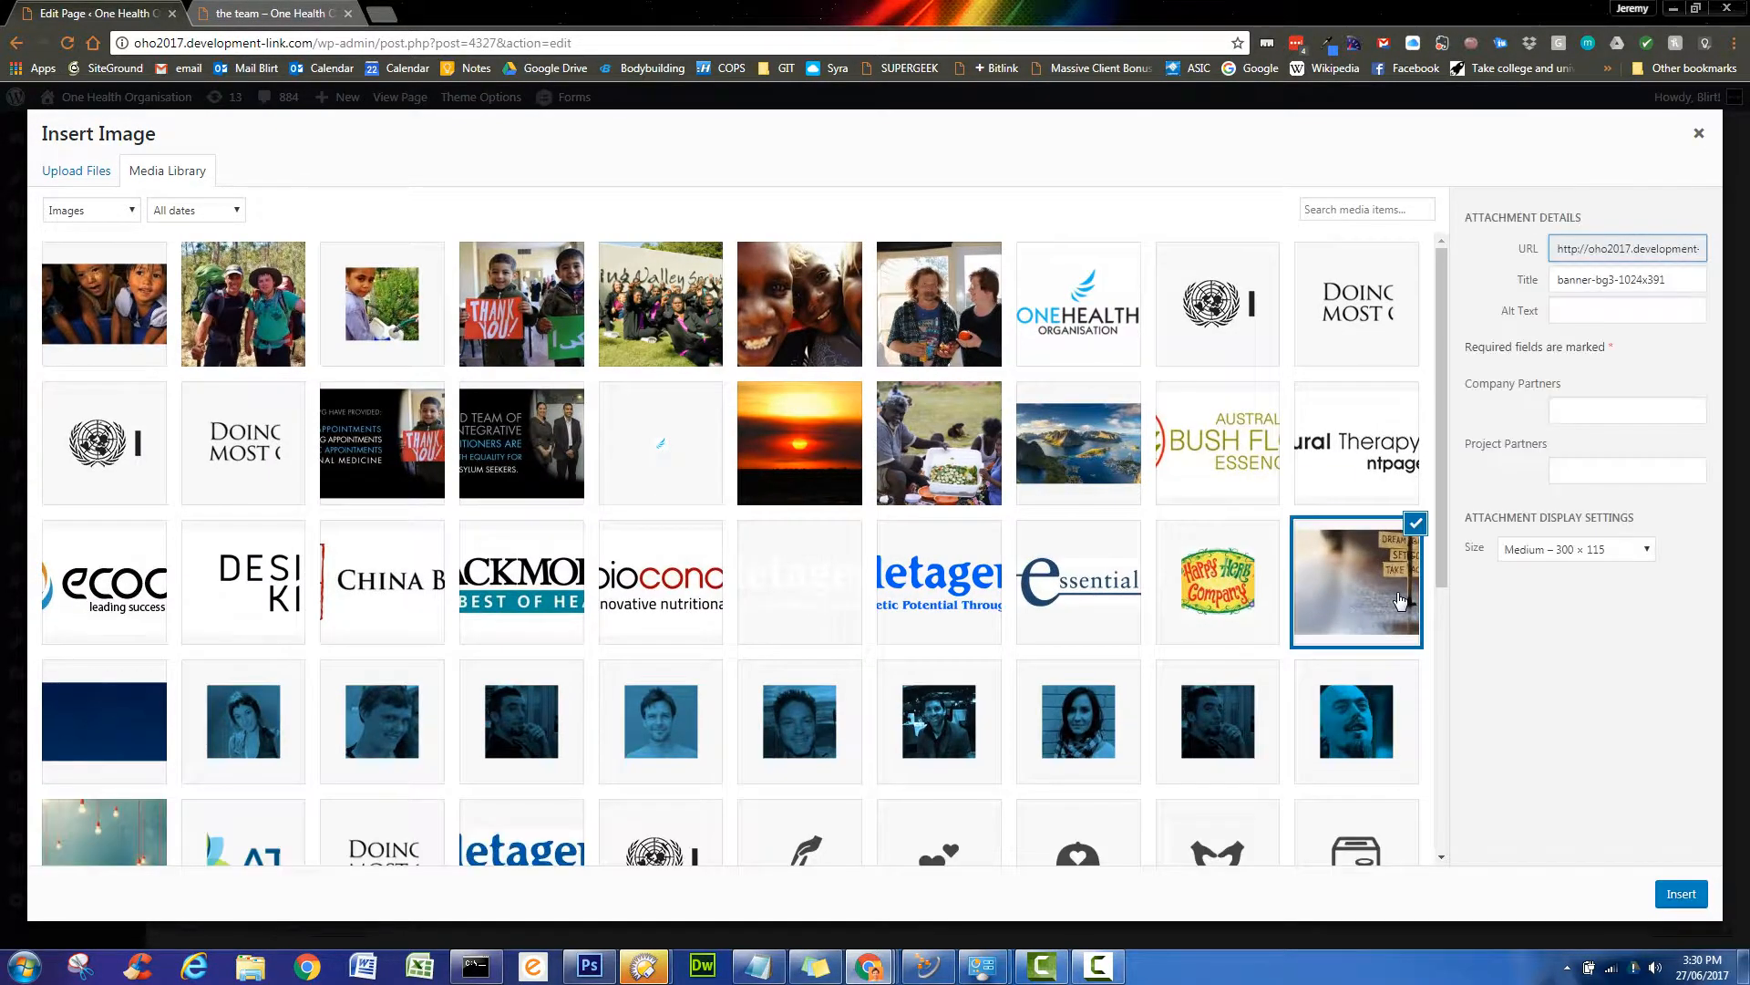
click(1536, 550)
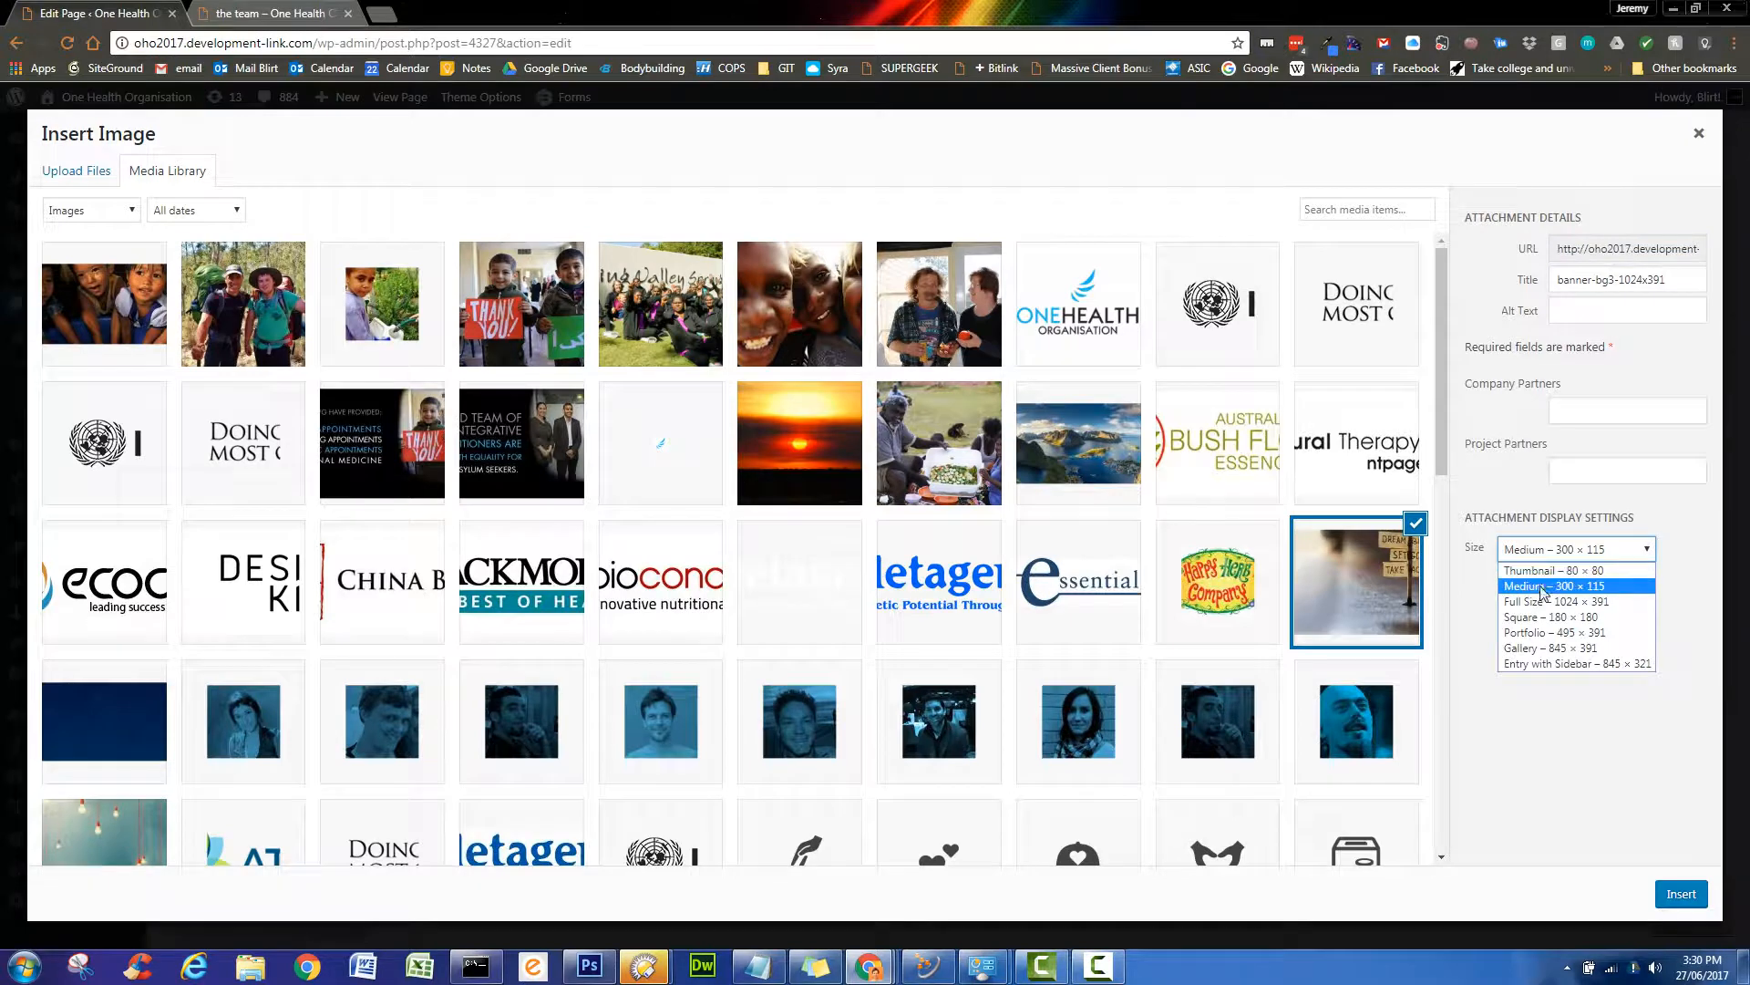
click(1535, 603)
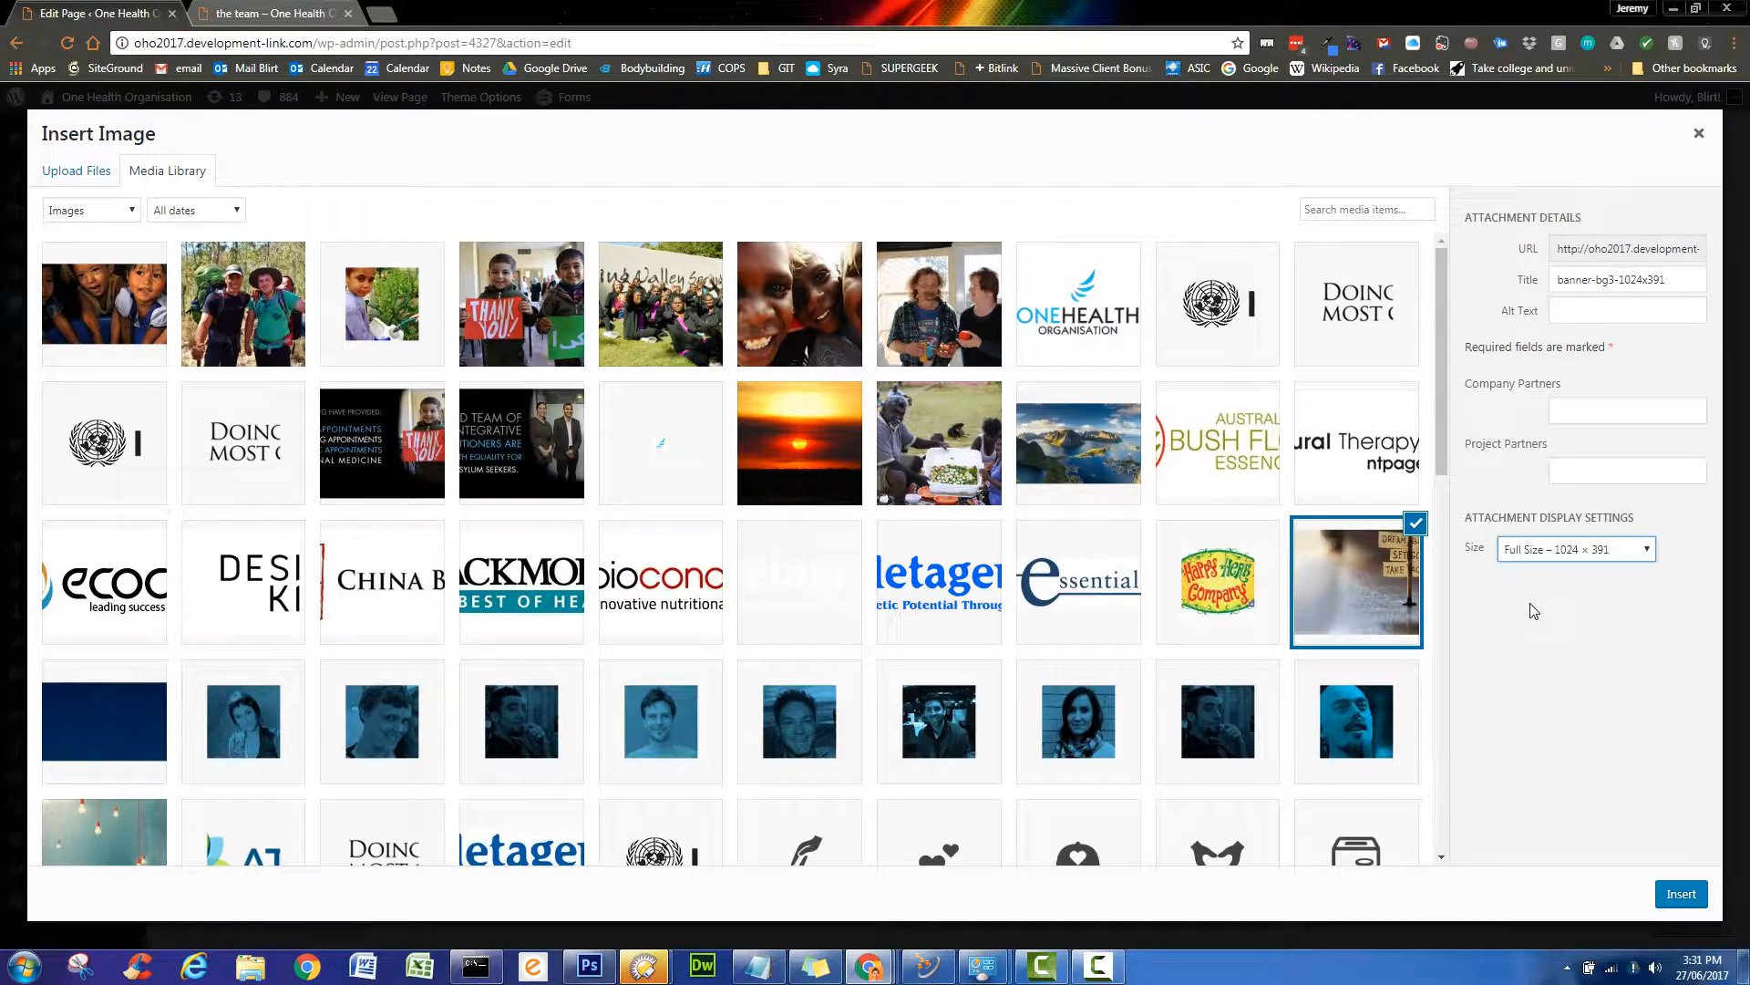
click(1682, 893)
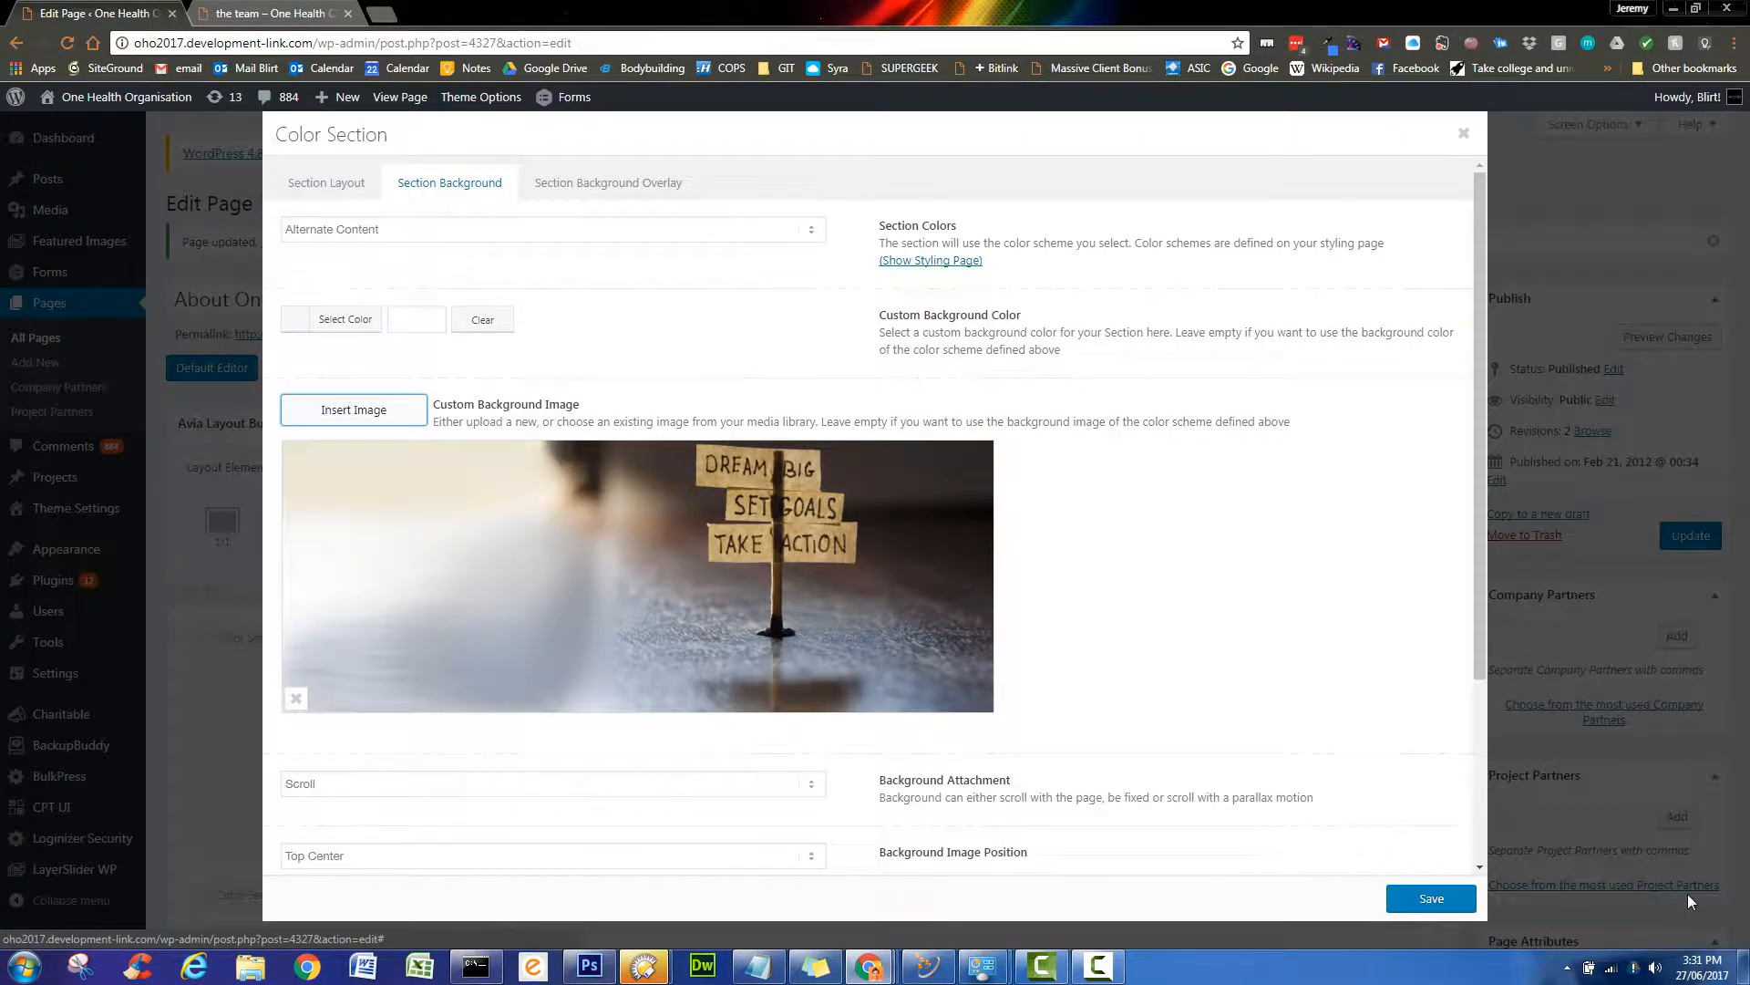
click(1432, 899)
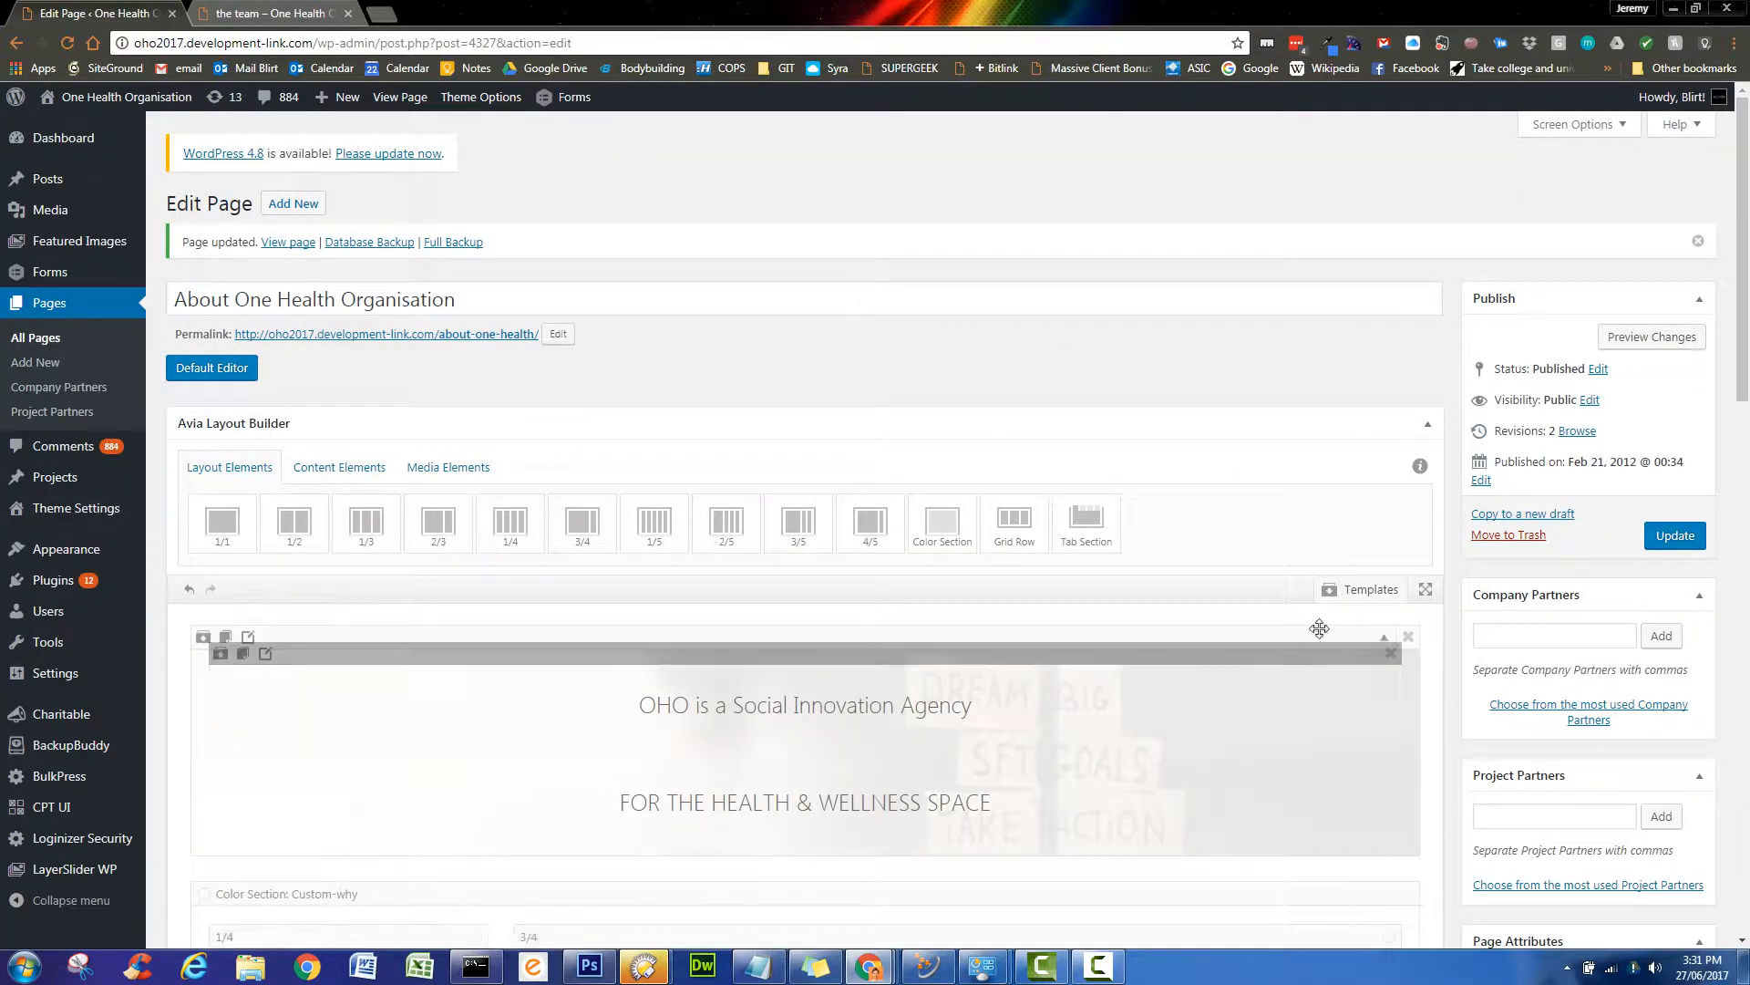
- Update the page to save the full-size signpost background
scroll(1440, 626, down, 4)
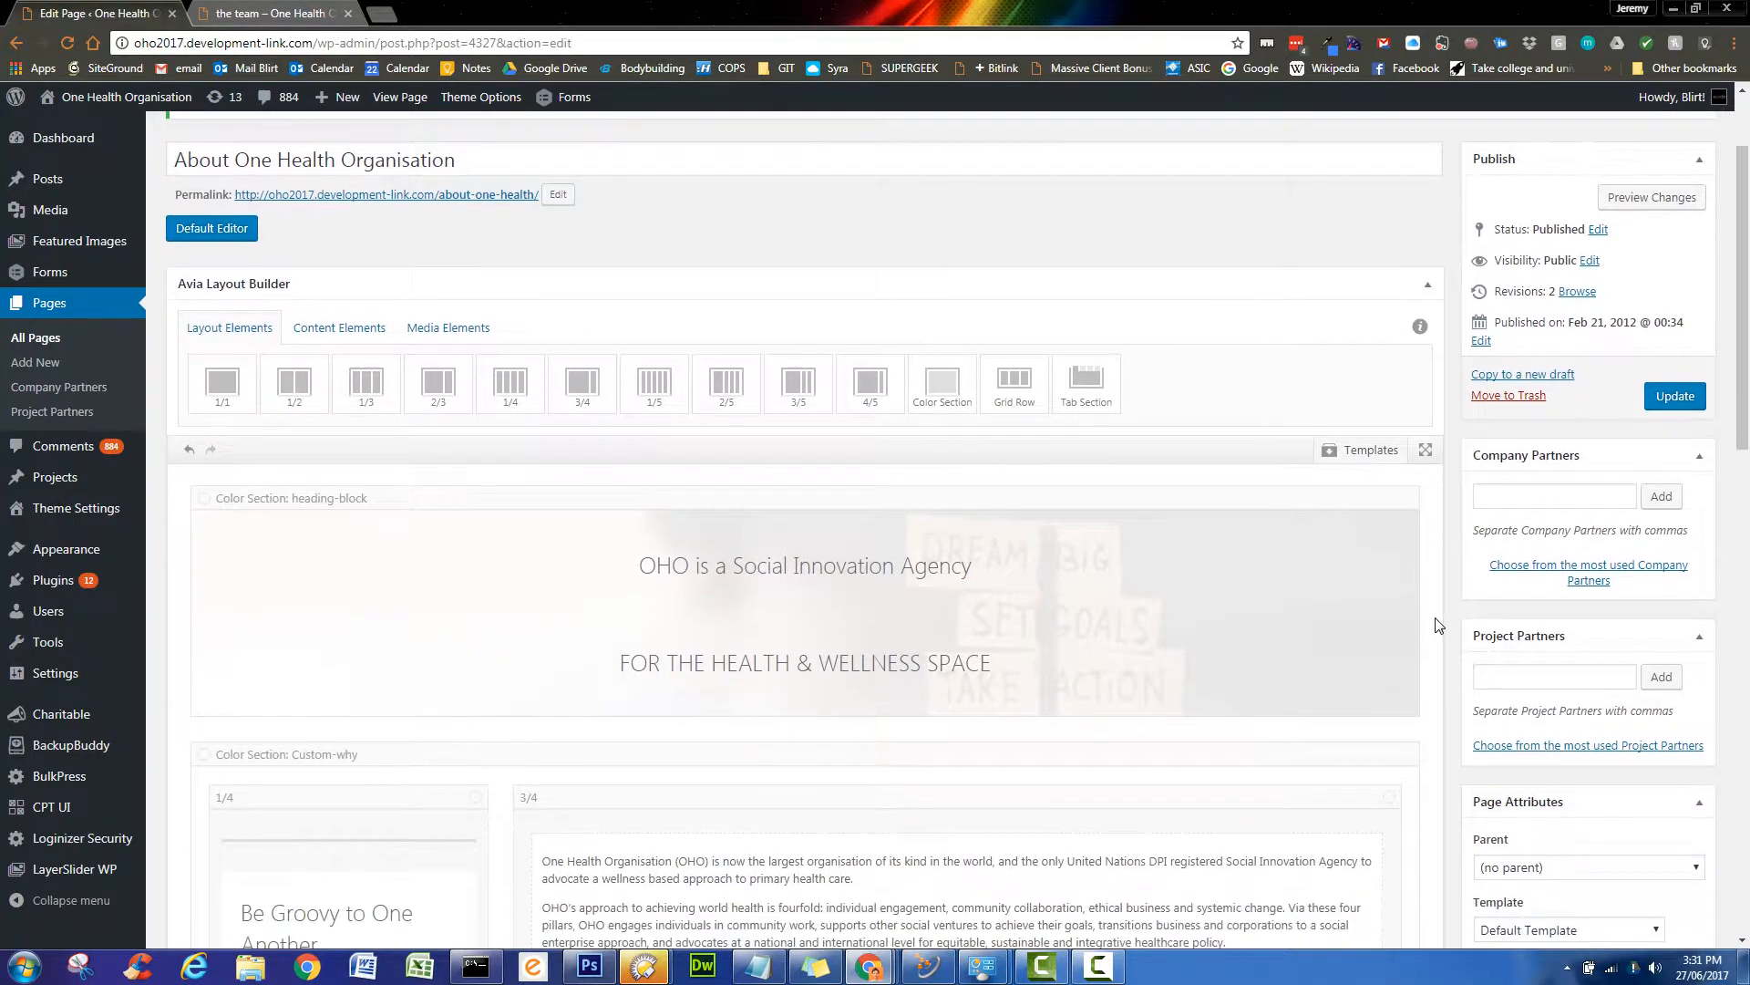
scroll(1428, 635, down, 5)
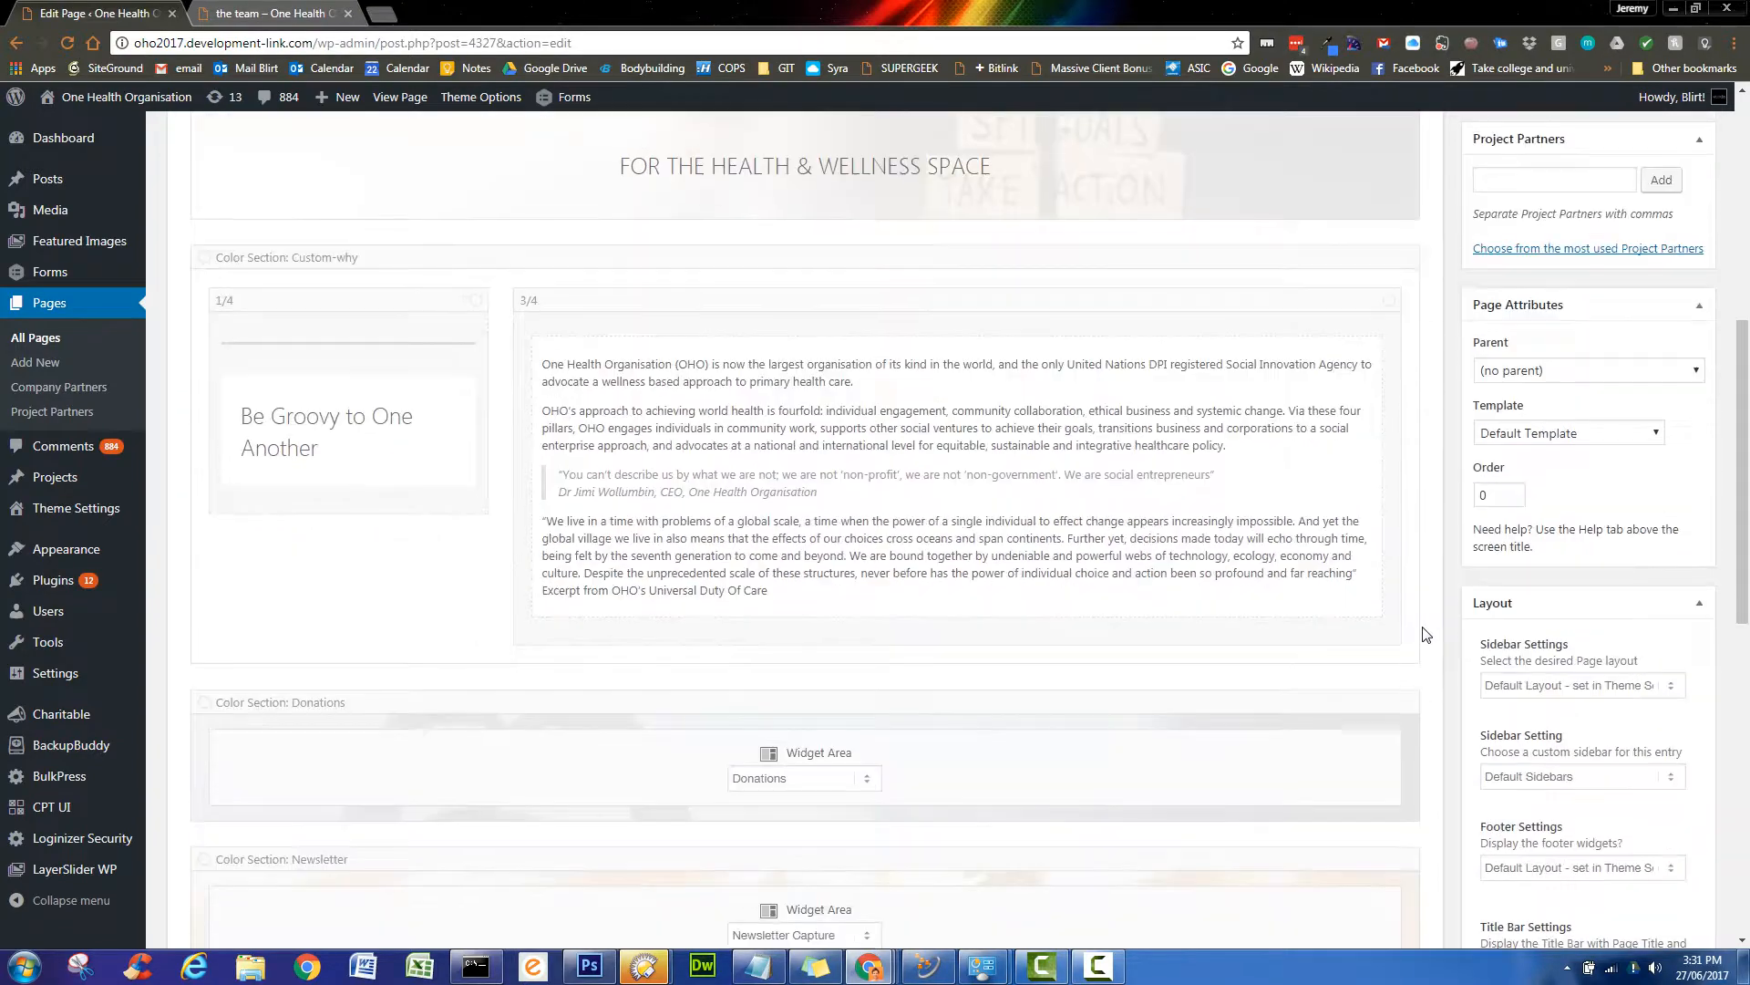
scroll(1427, 636, up, 3)
scroll(1427, 635, up, 5)
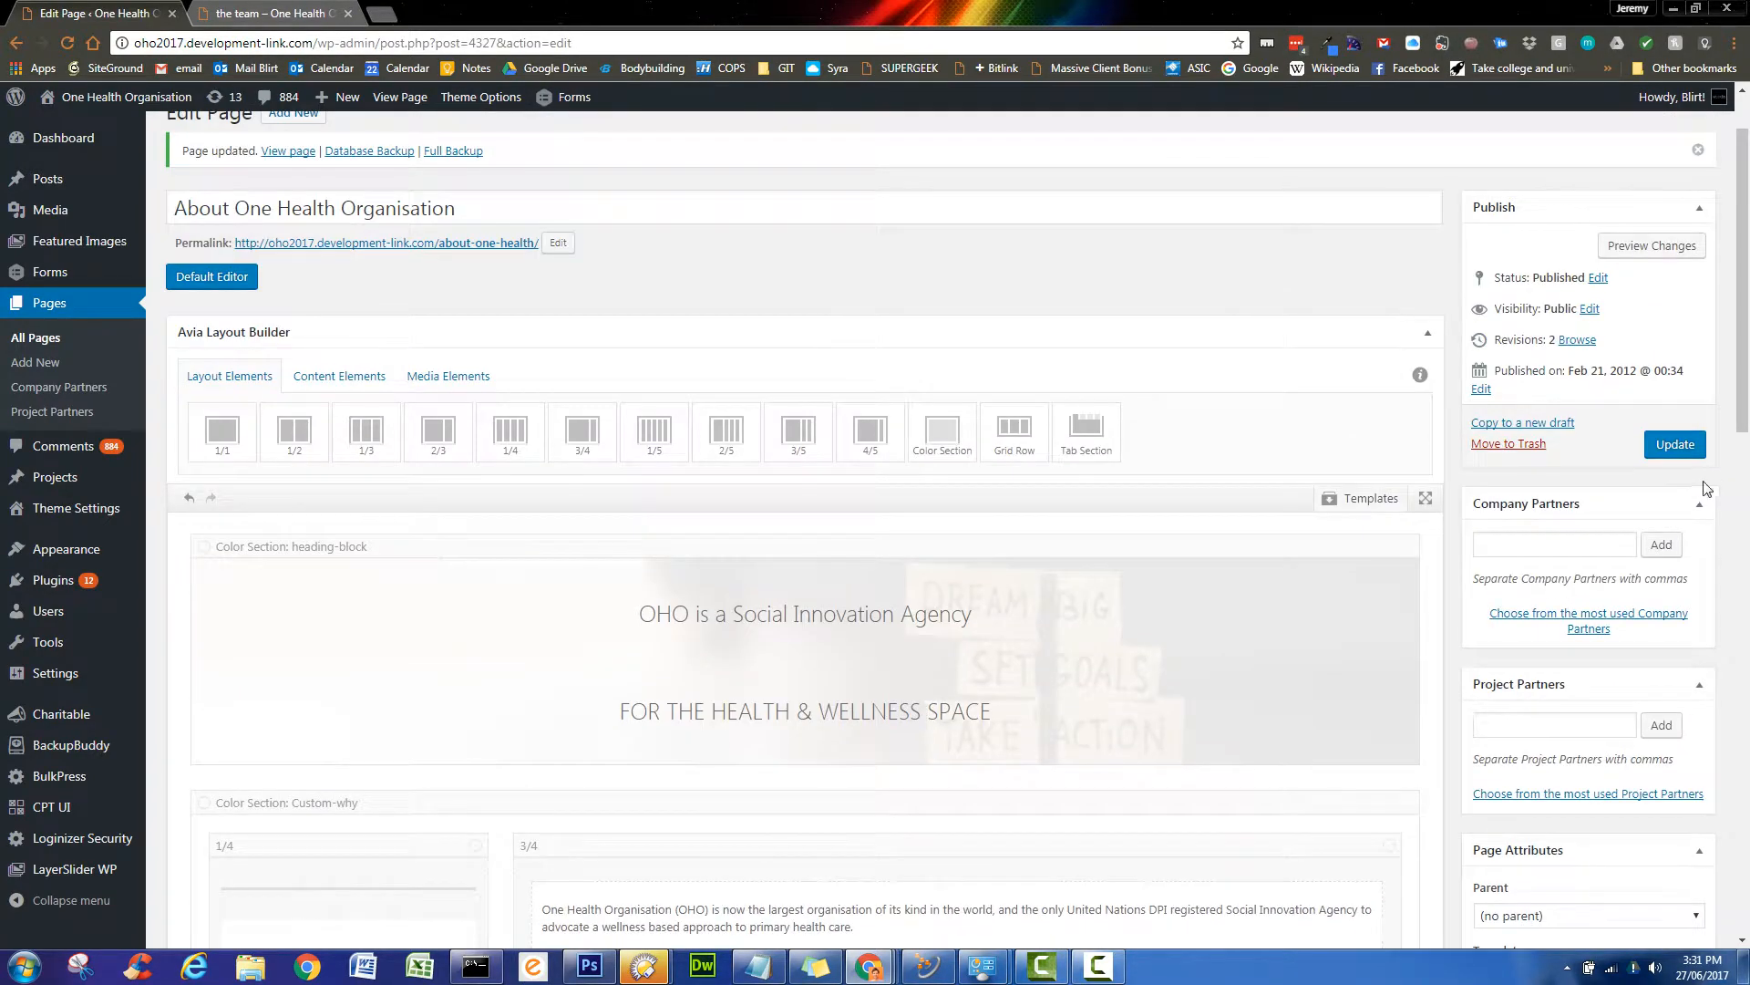
click(1668, 443)
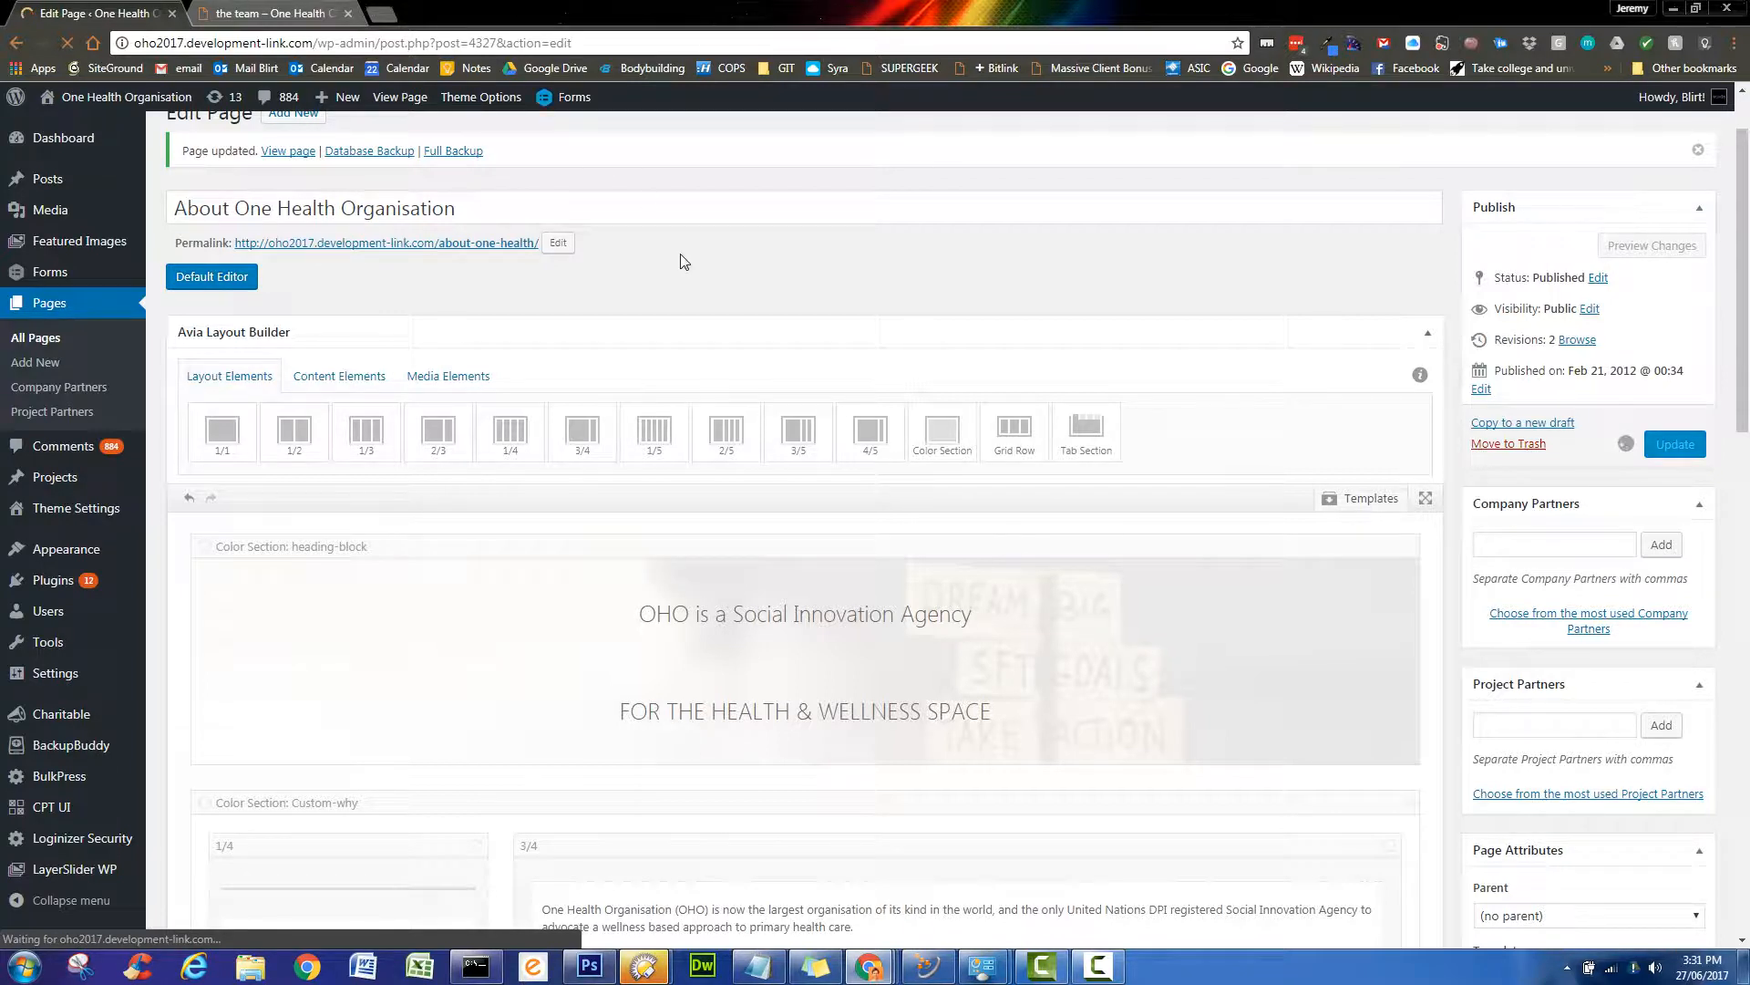
- Open the page's permalink in a new browser tab
right_click(516, 247)
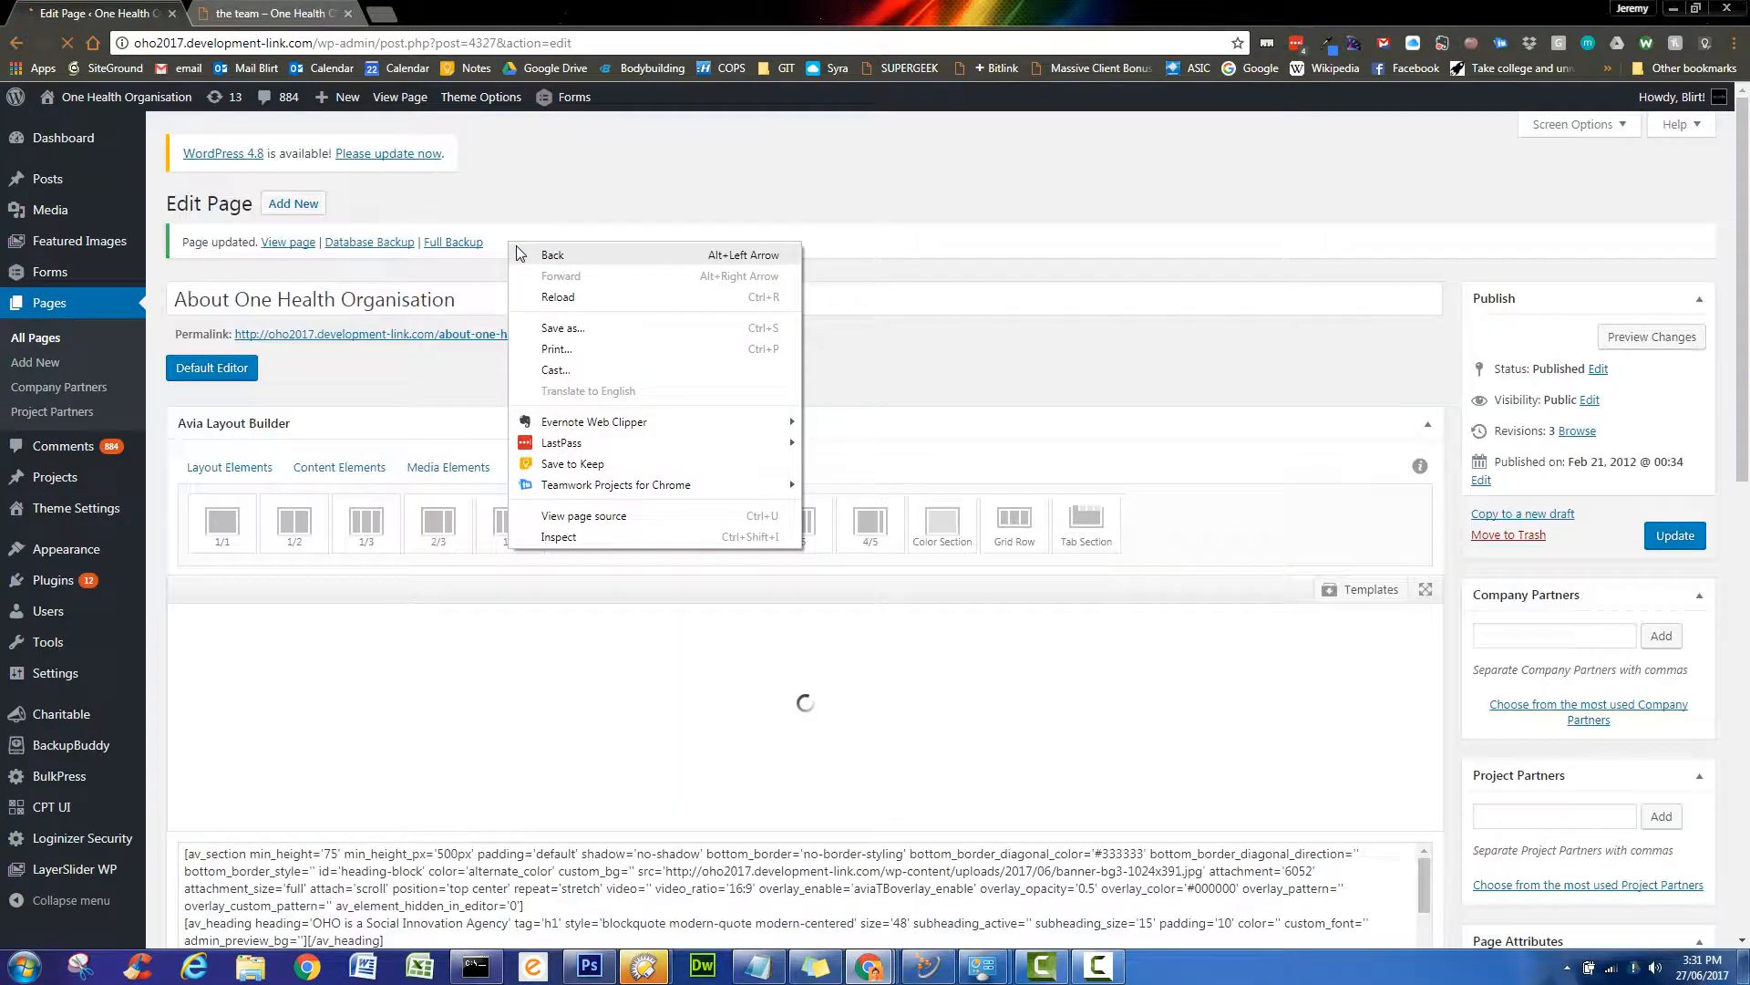
click(460, 368)
right_click(452, 334)
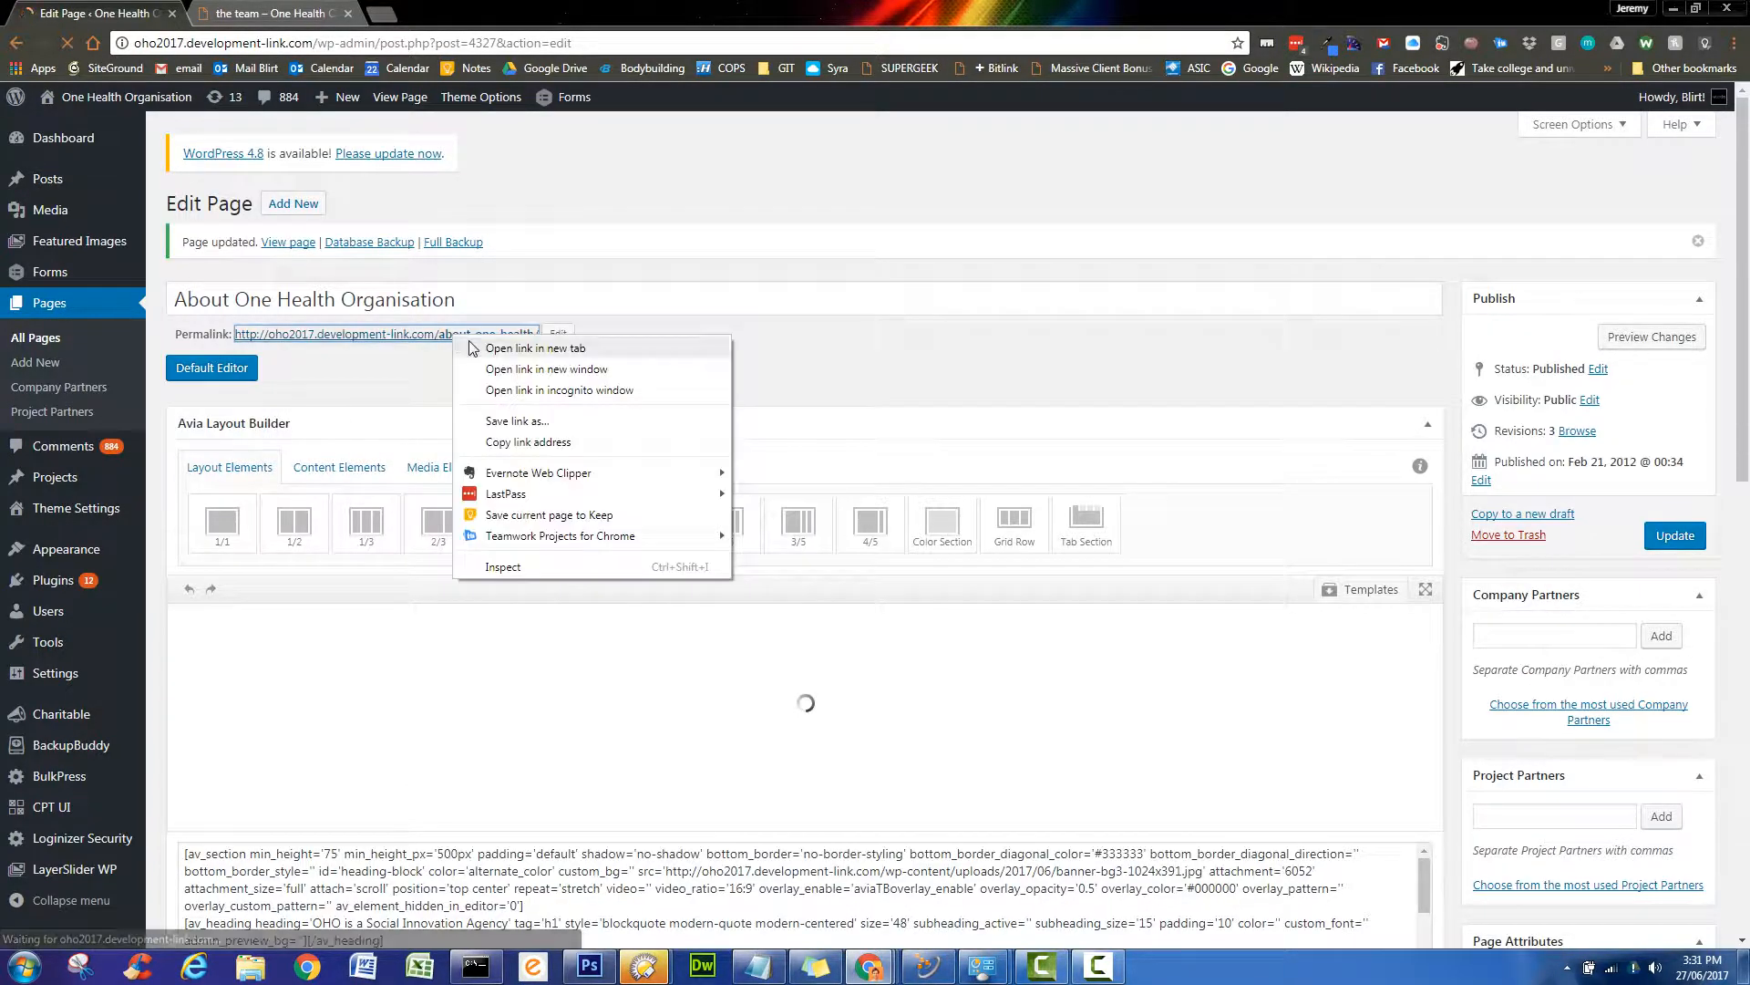
click(479, 345)
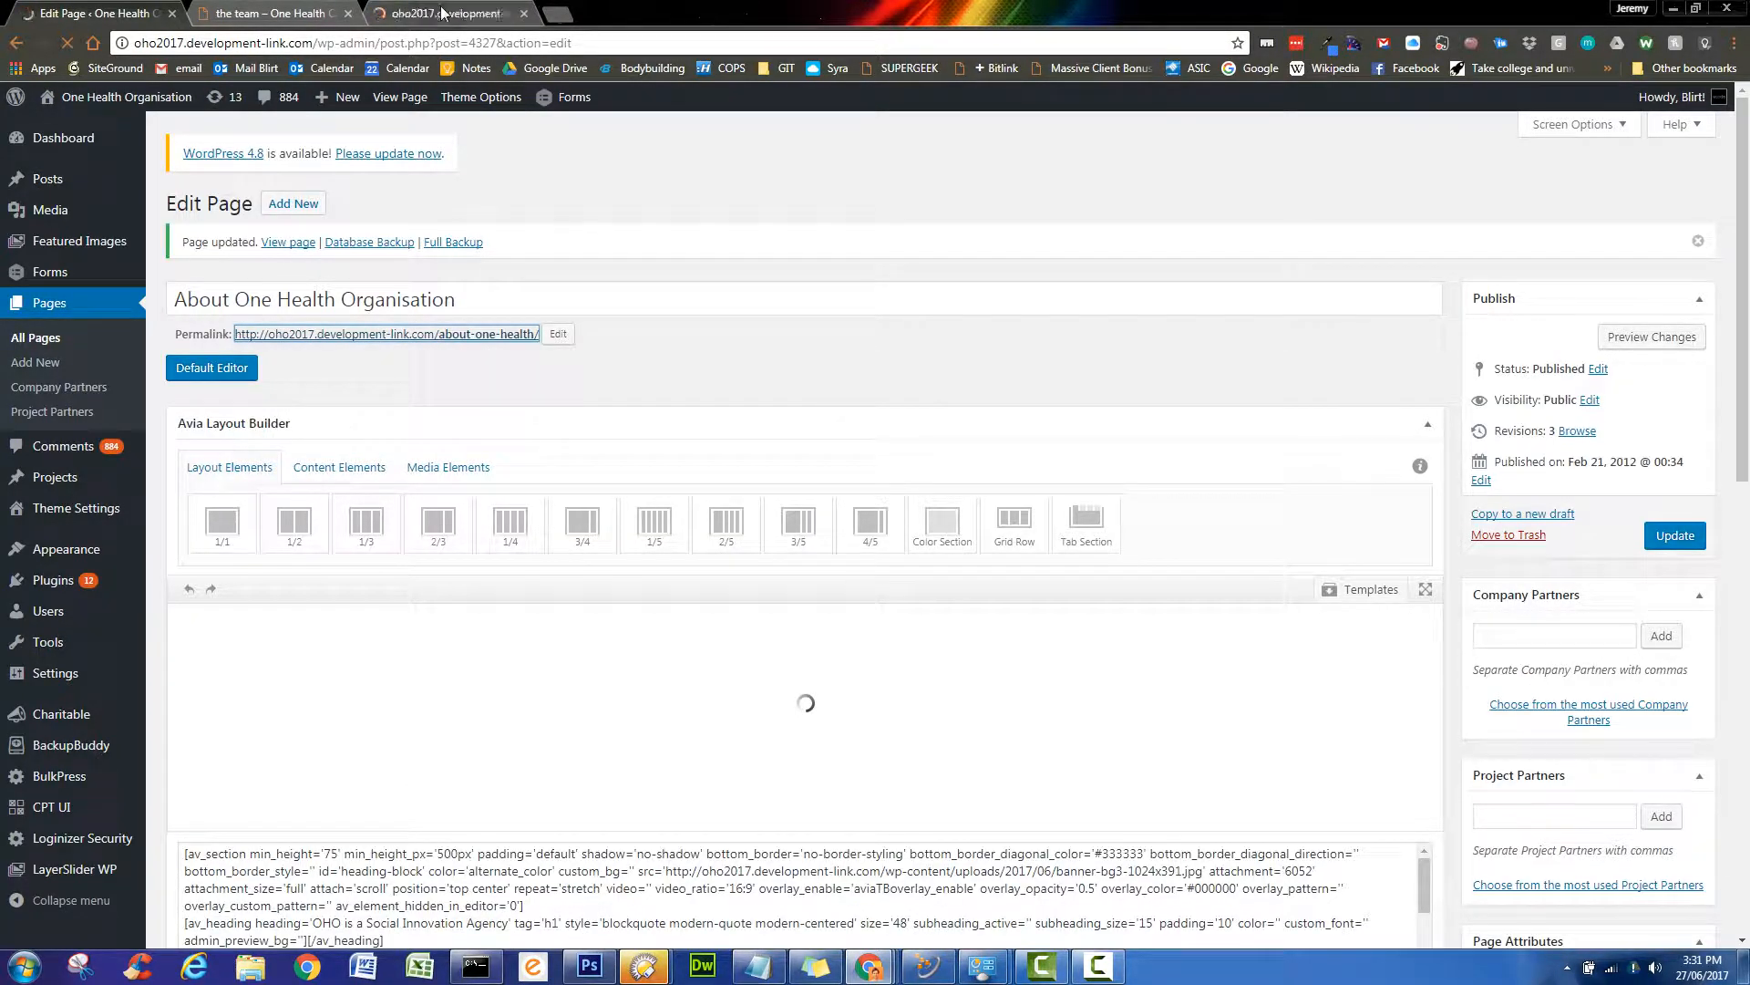
click(442, 13)
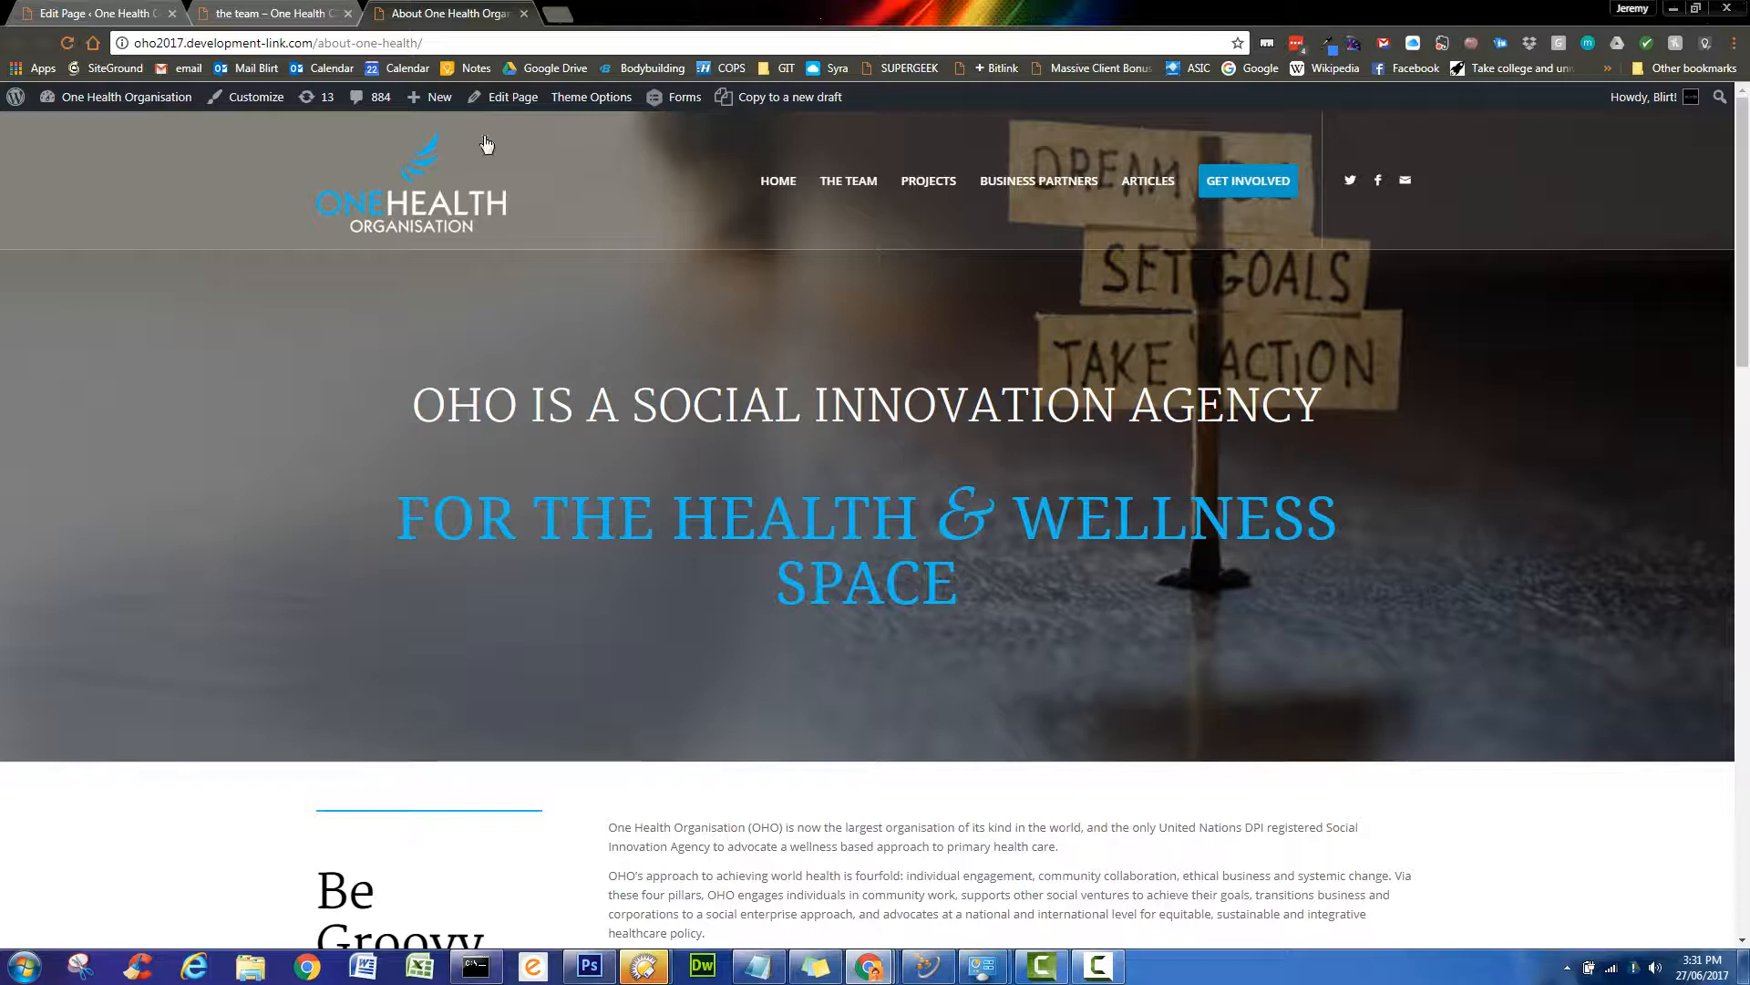
click(143, 16)
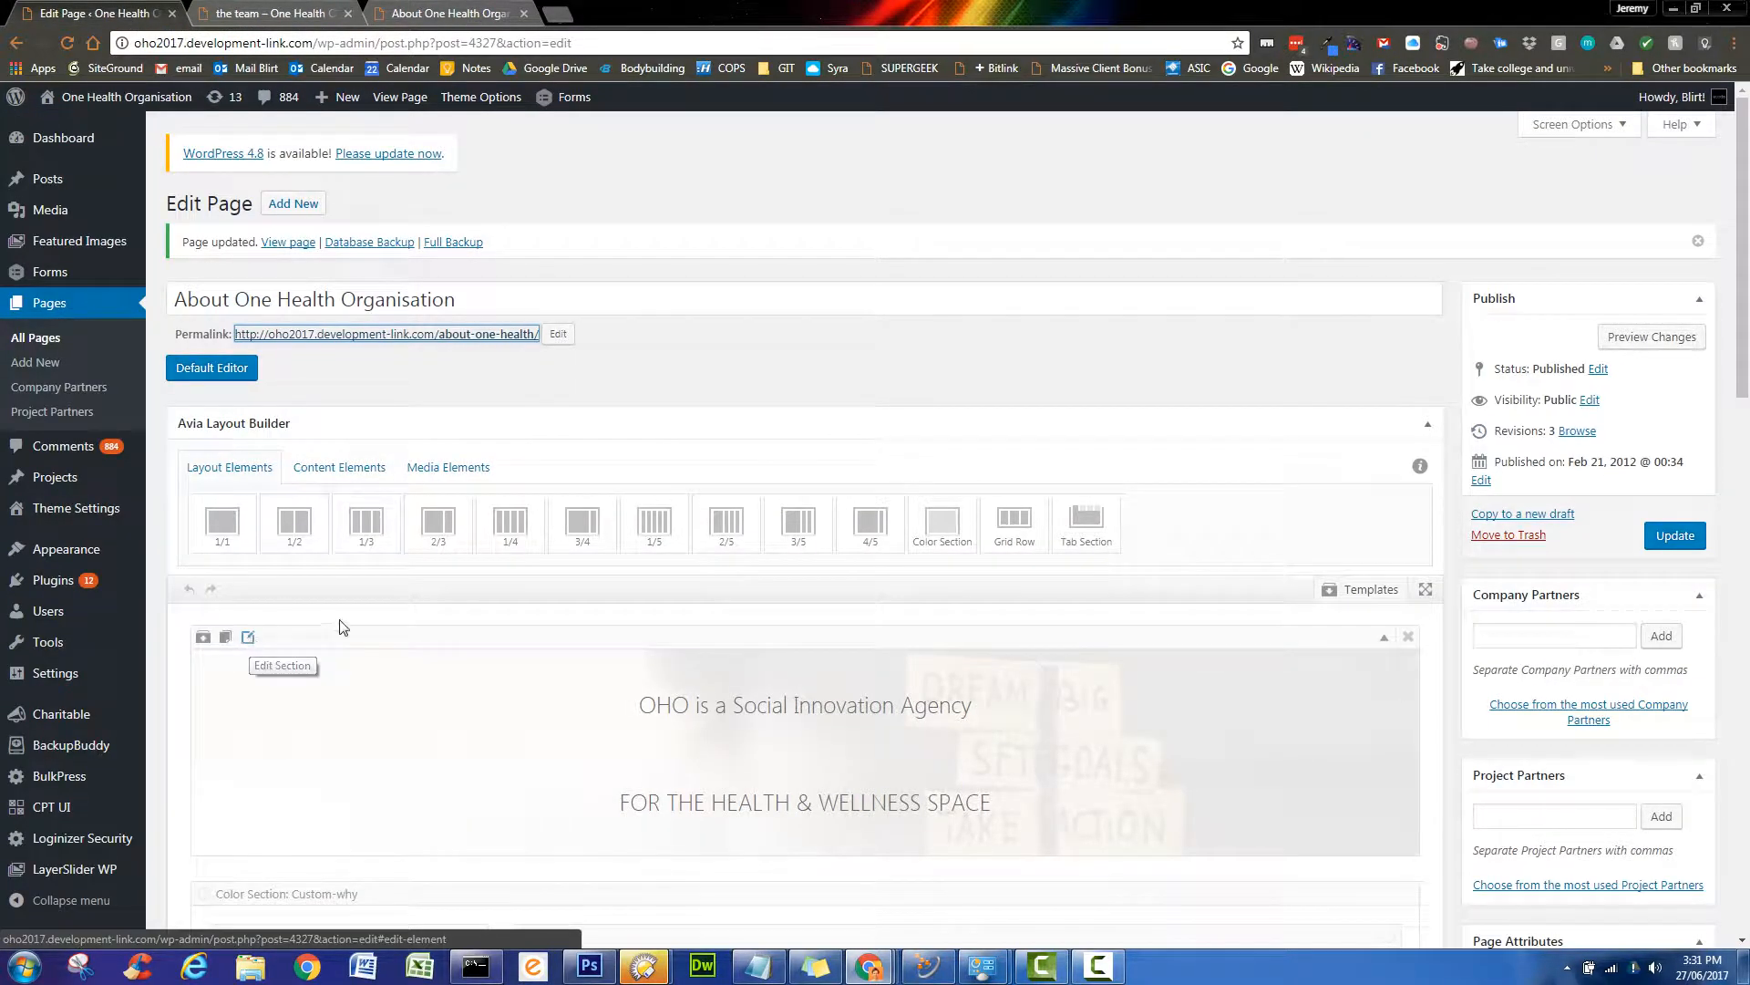
- Set the heading section's Background Image Position to Center Center, save it, and update the page
scroll(357, 618, down, 2)
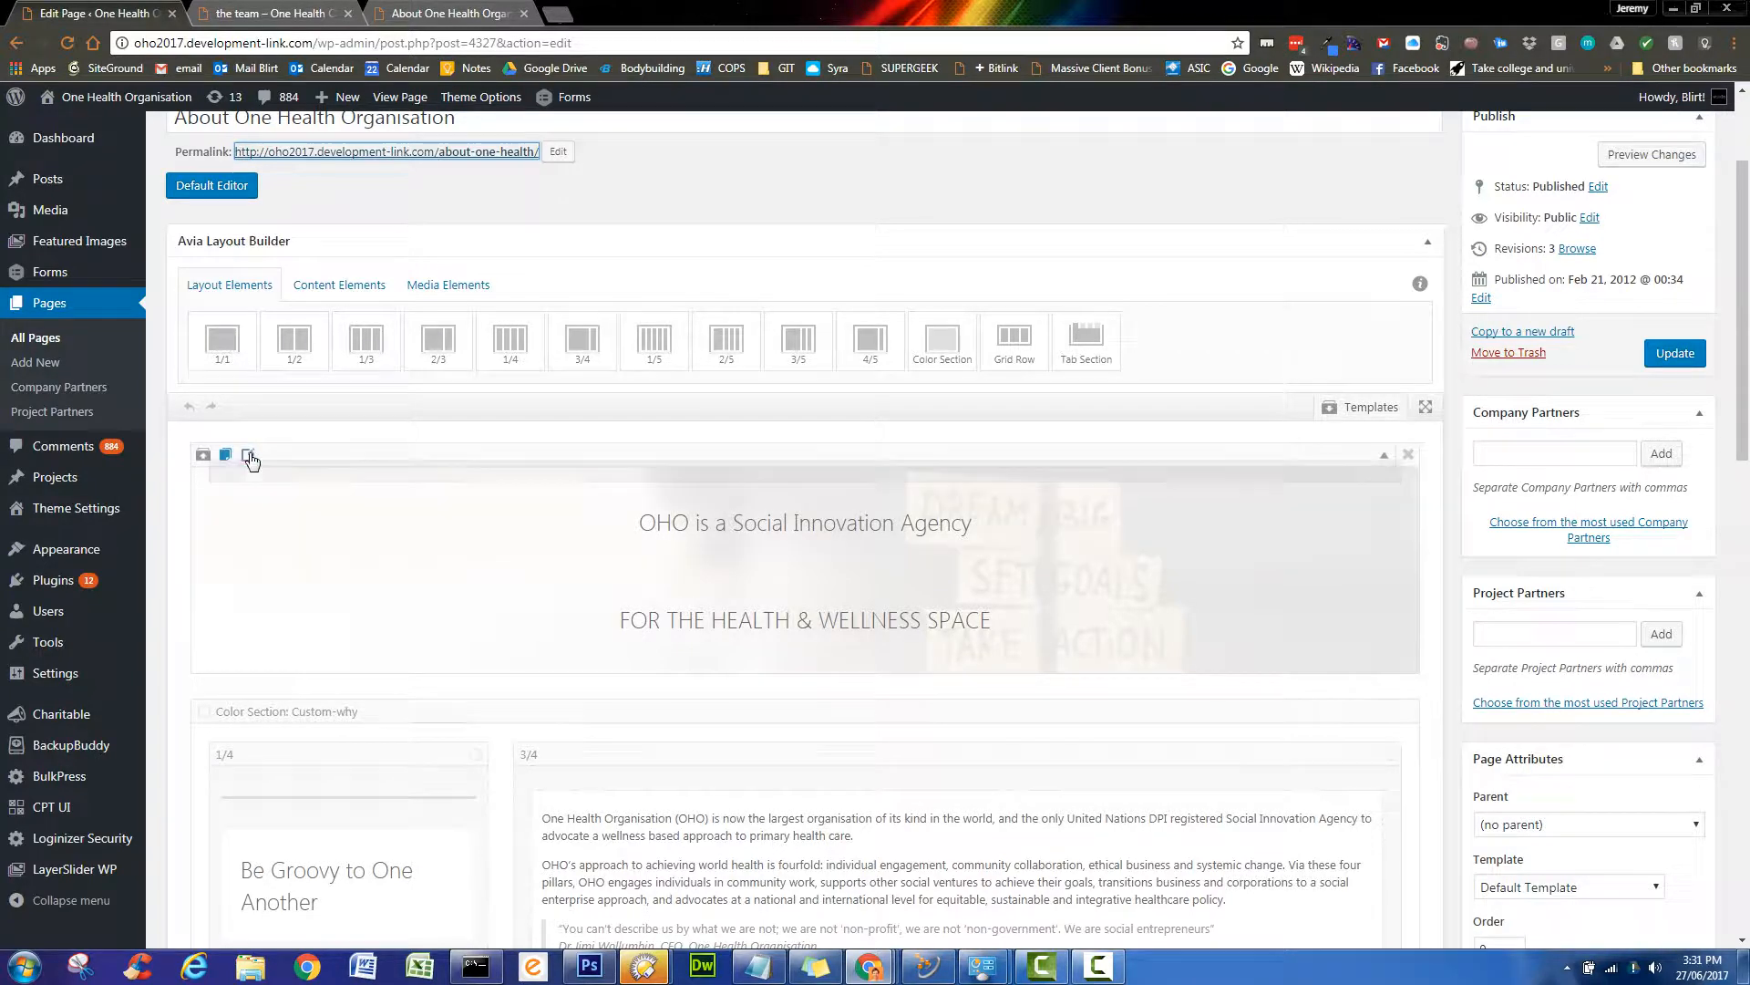
click(249, 455)
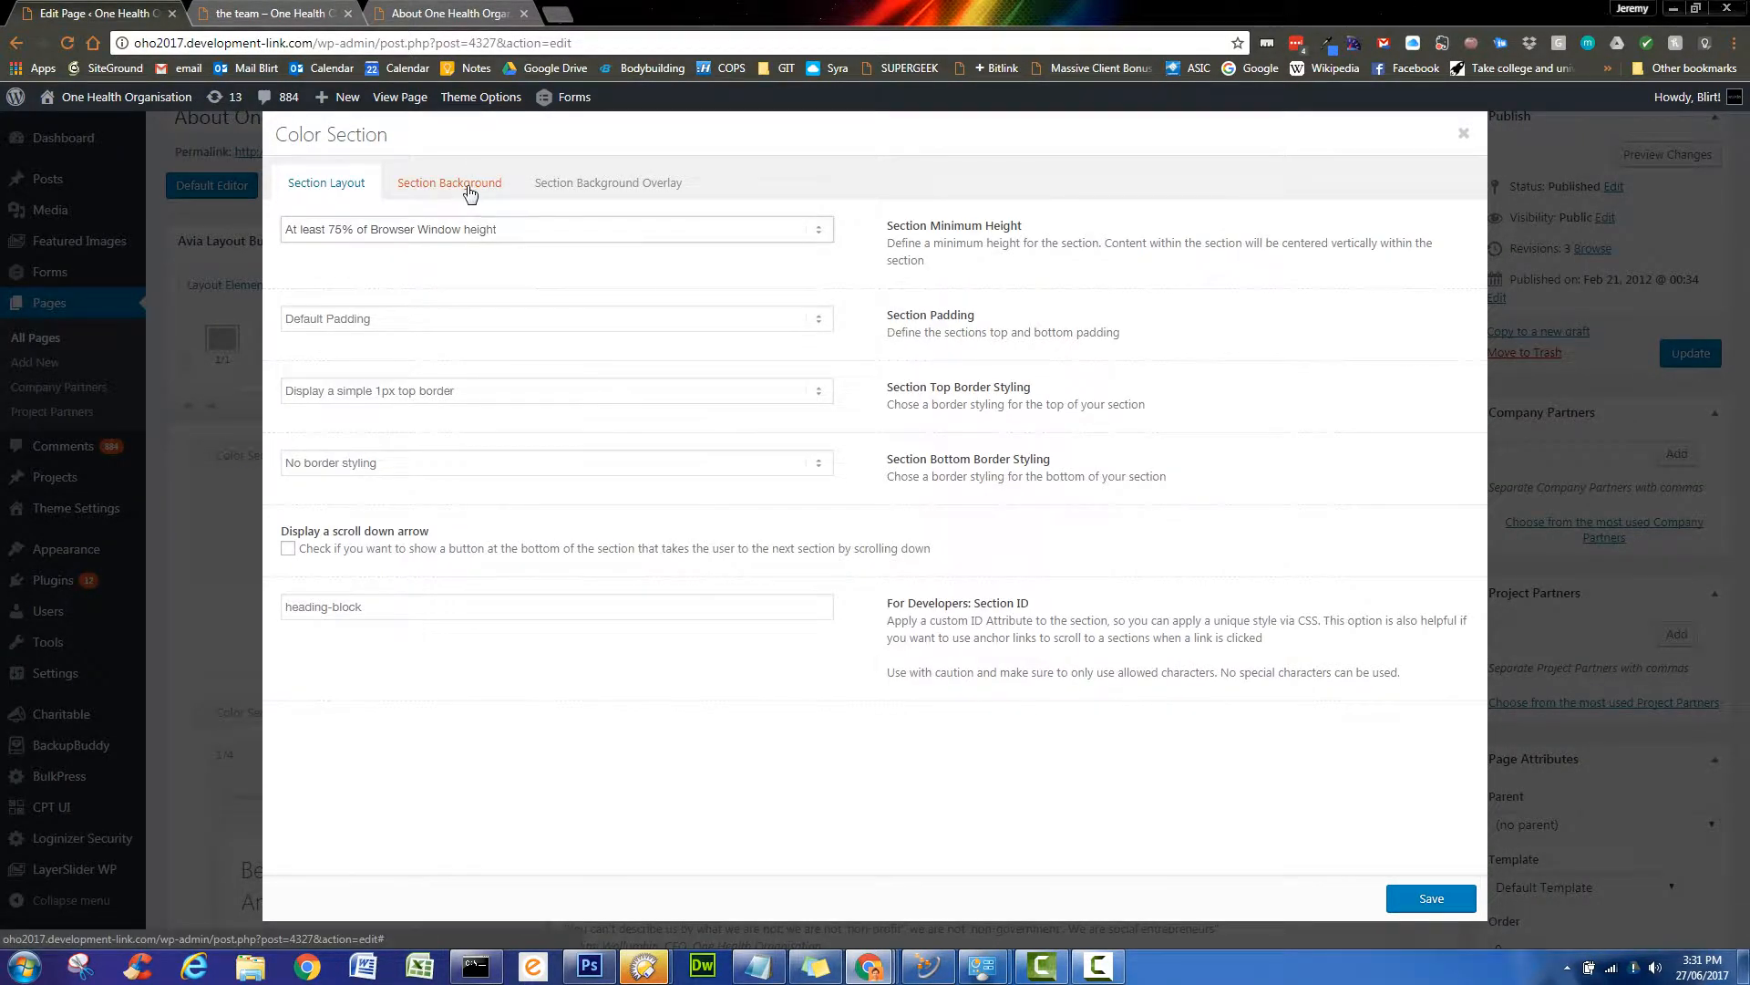
click(469, 192)
scroll(571, 342, down, 3)
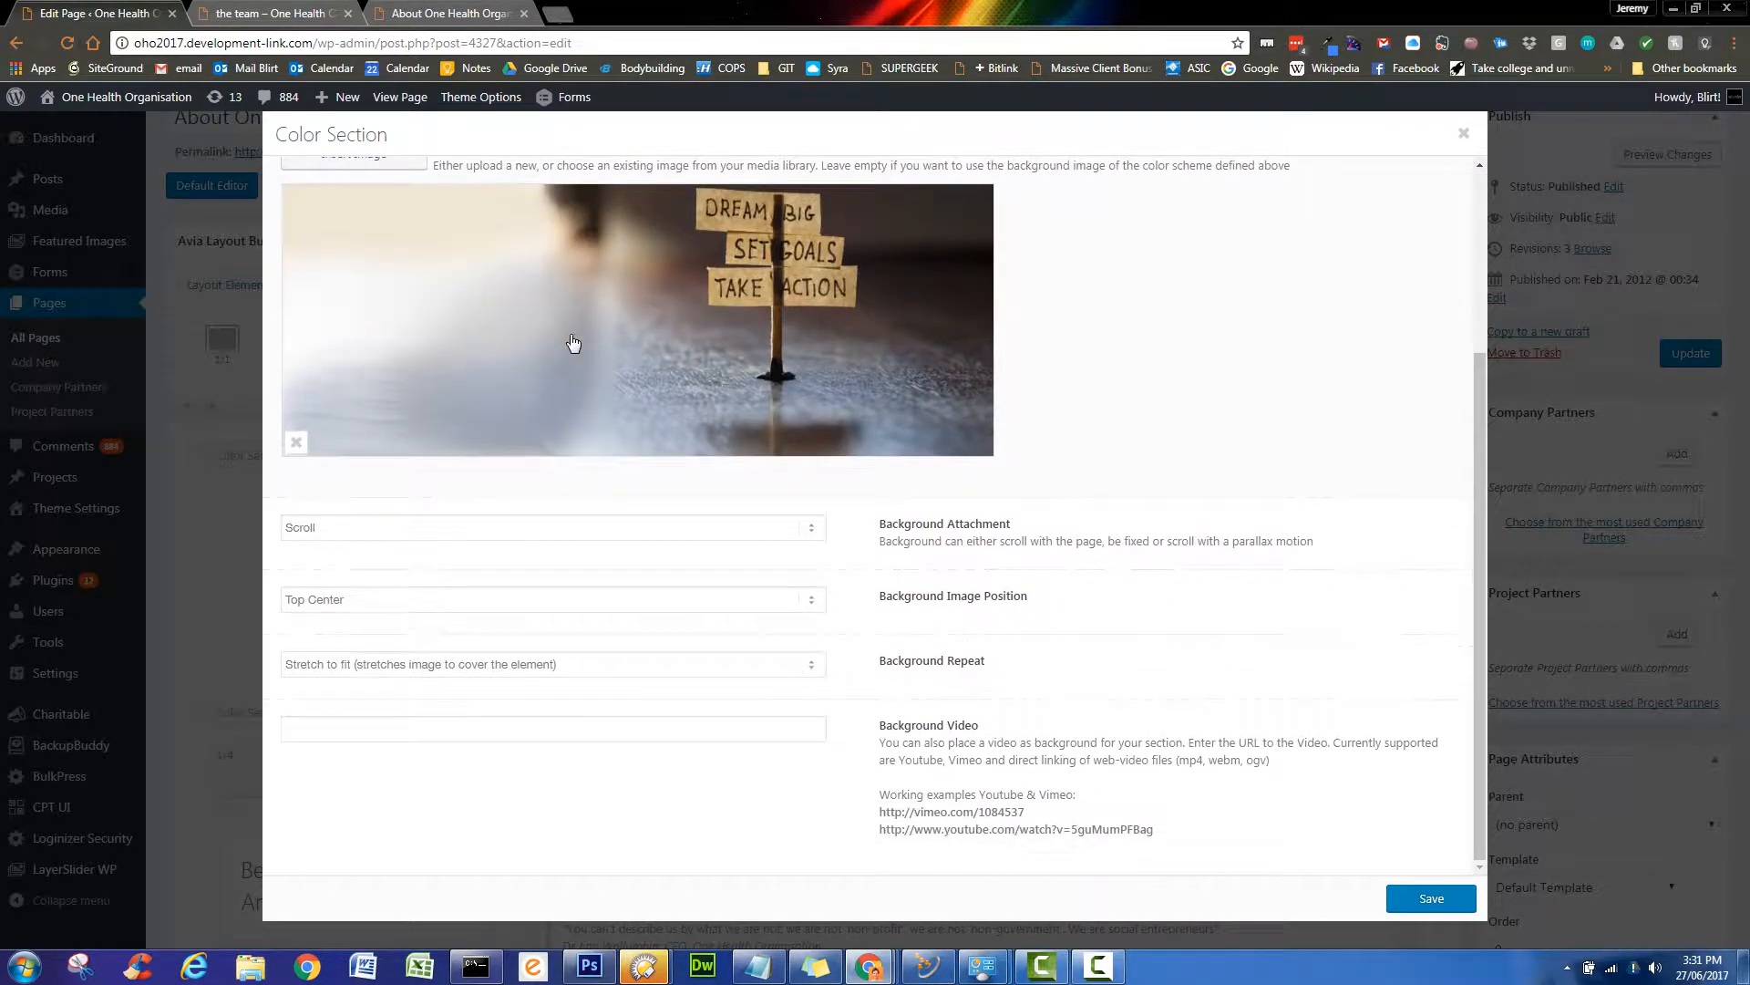
click(562, 602)
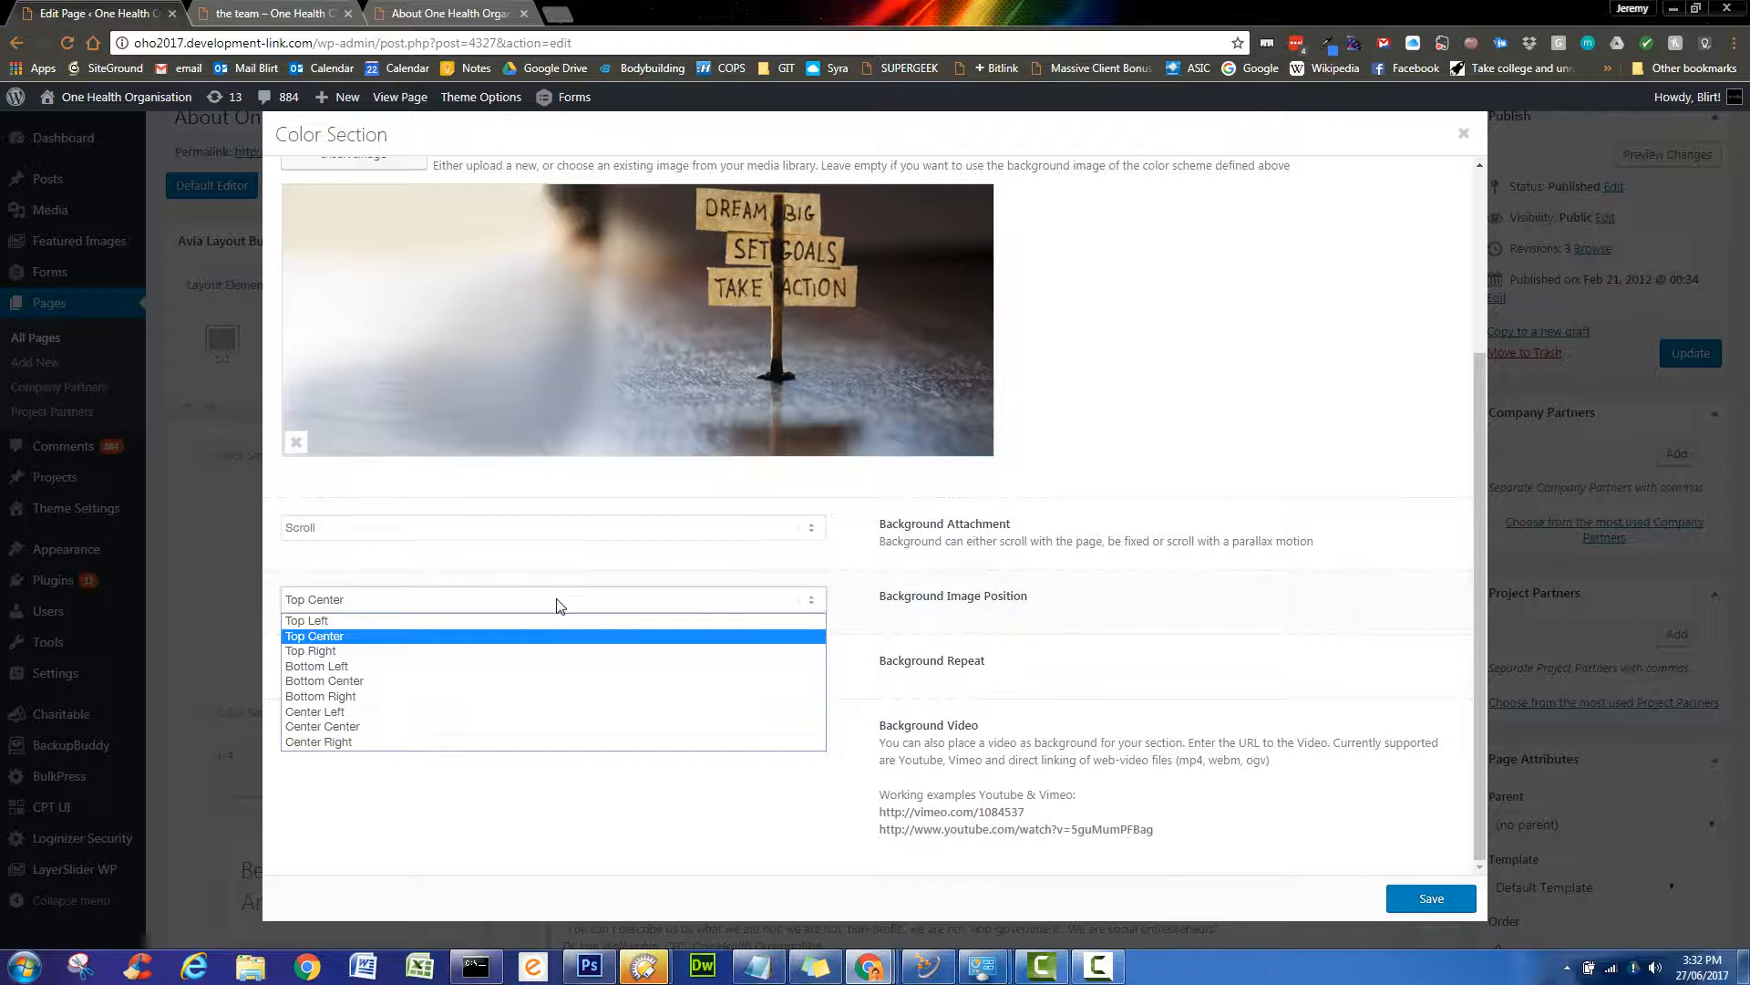
click(499, 726)
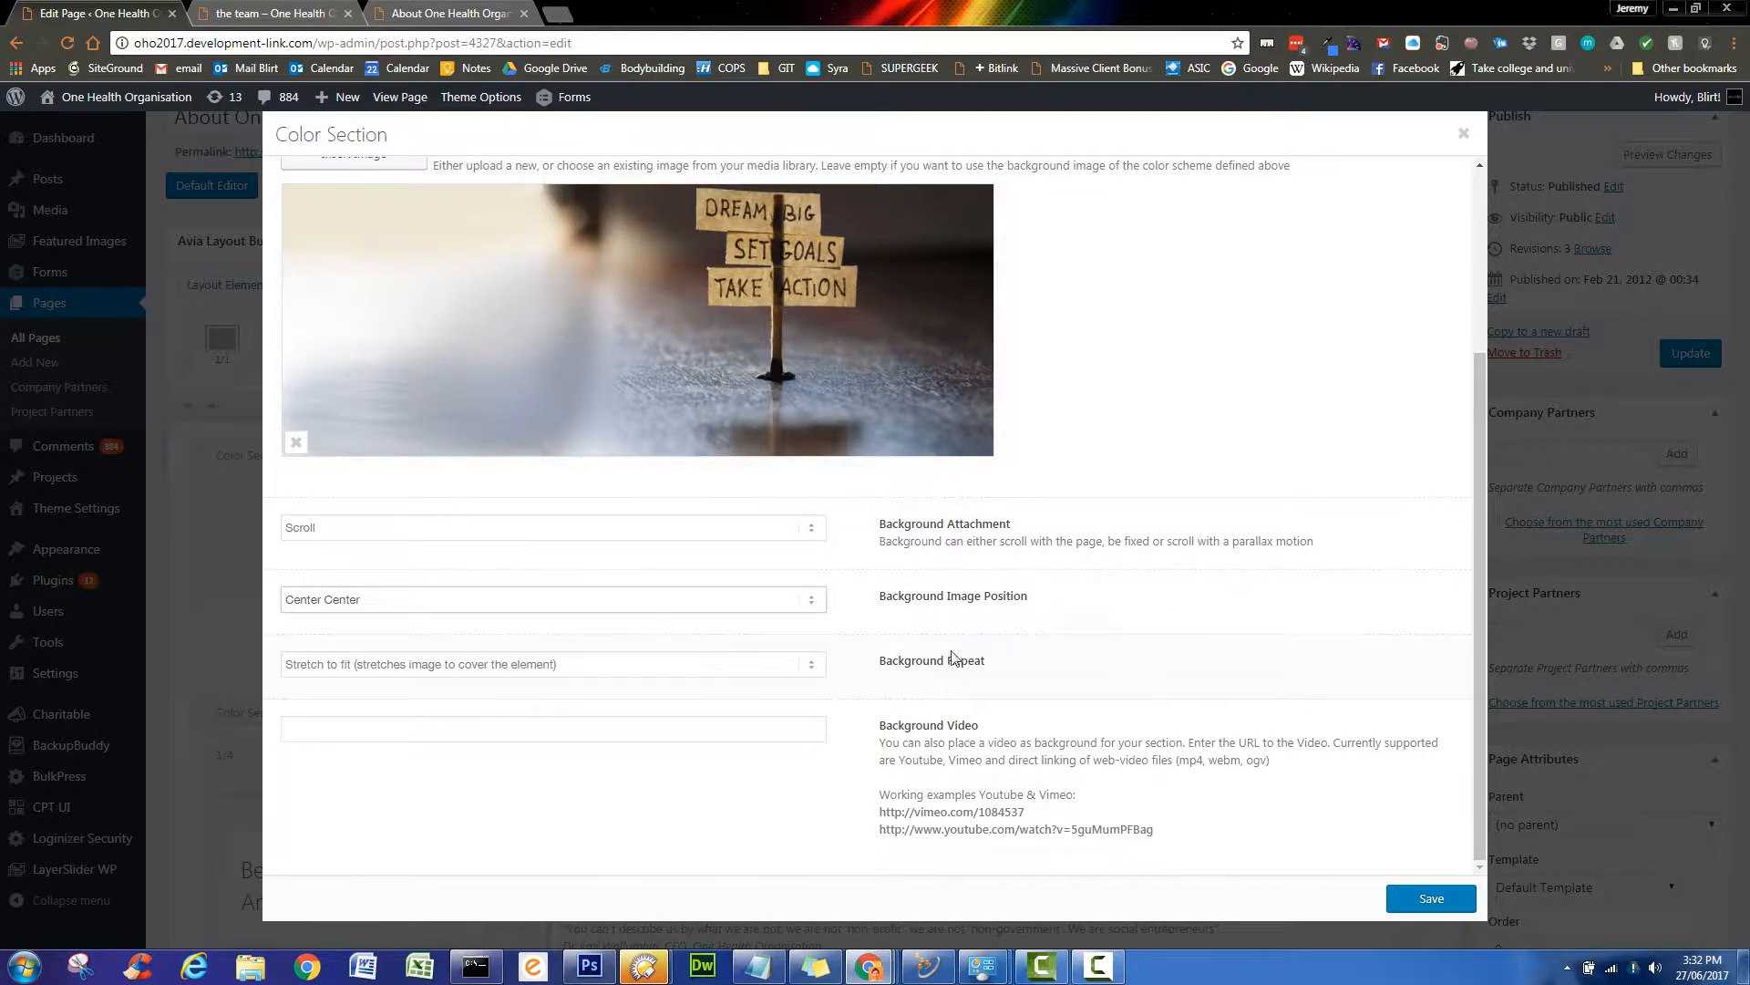
click(1433, 900)
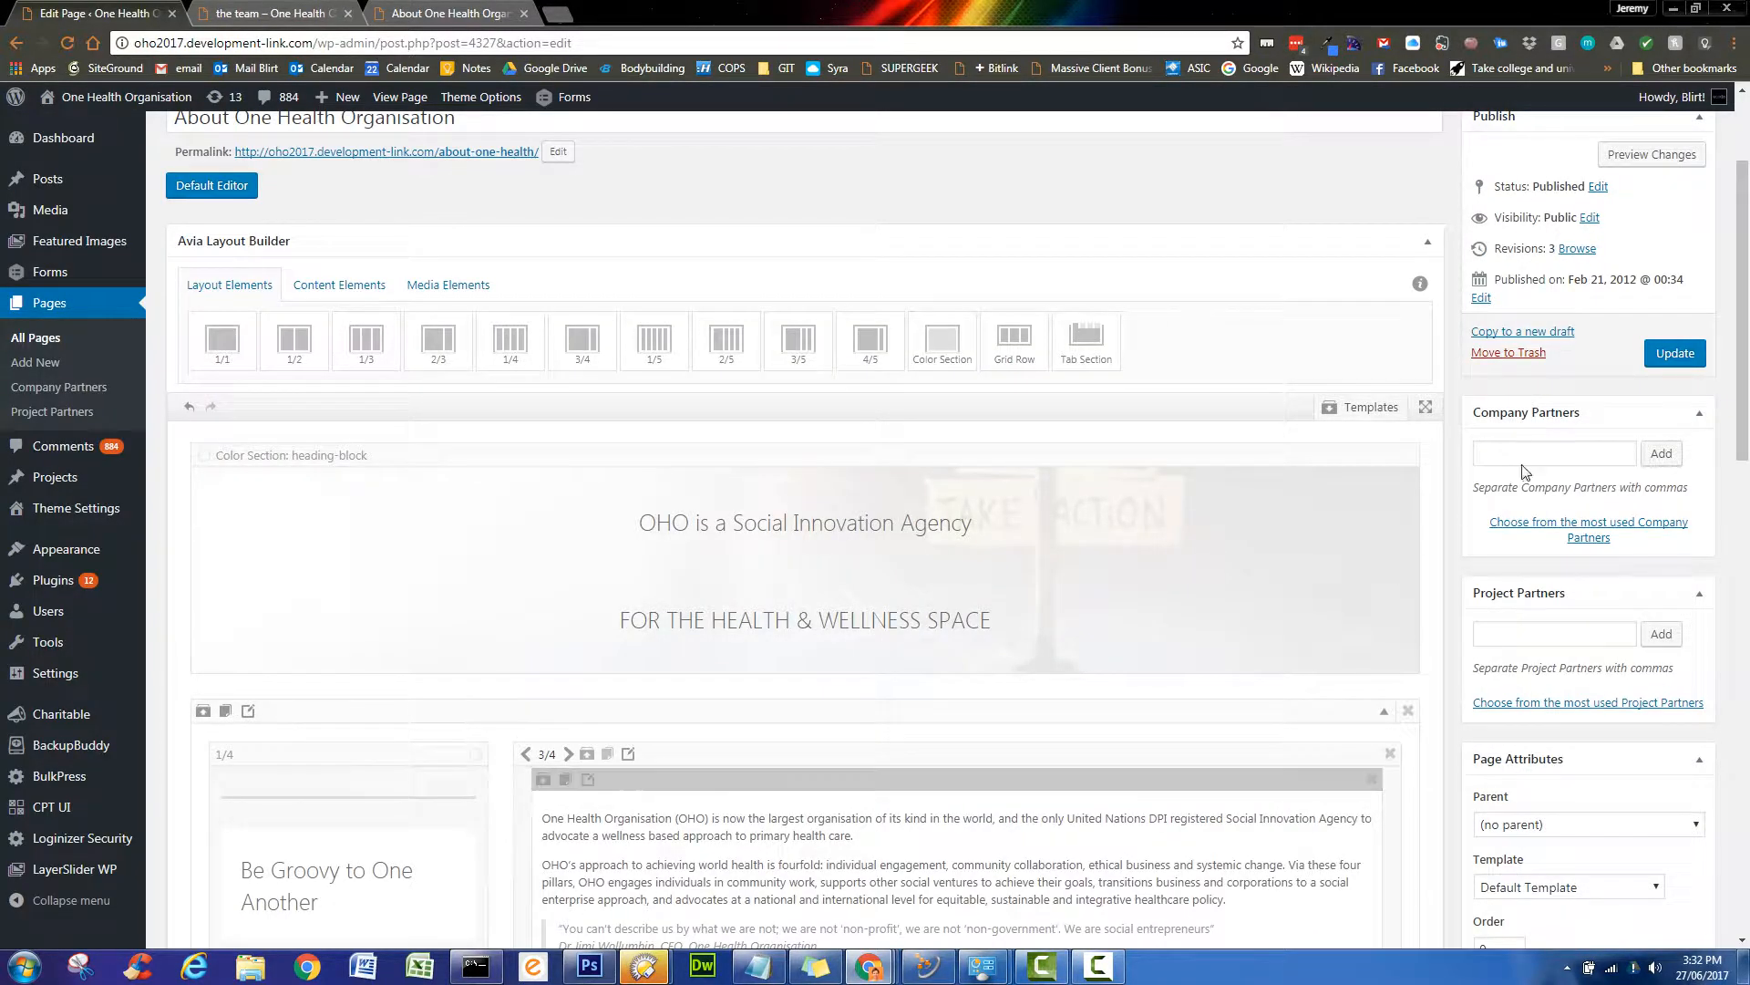
click(1677, 354)
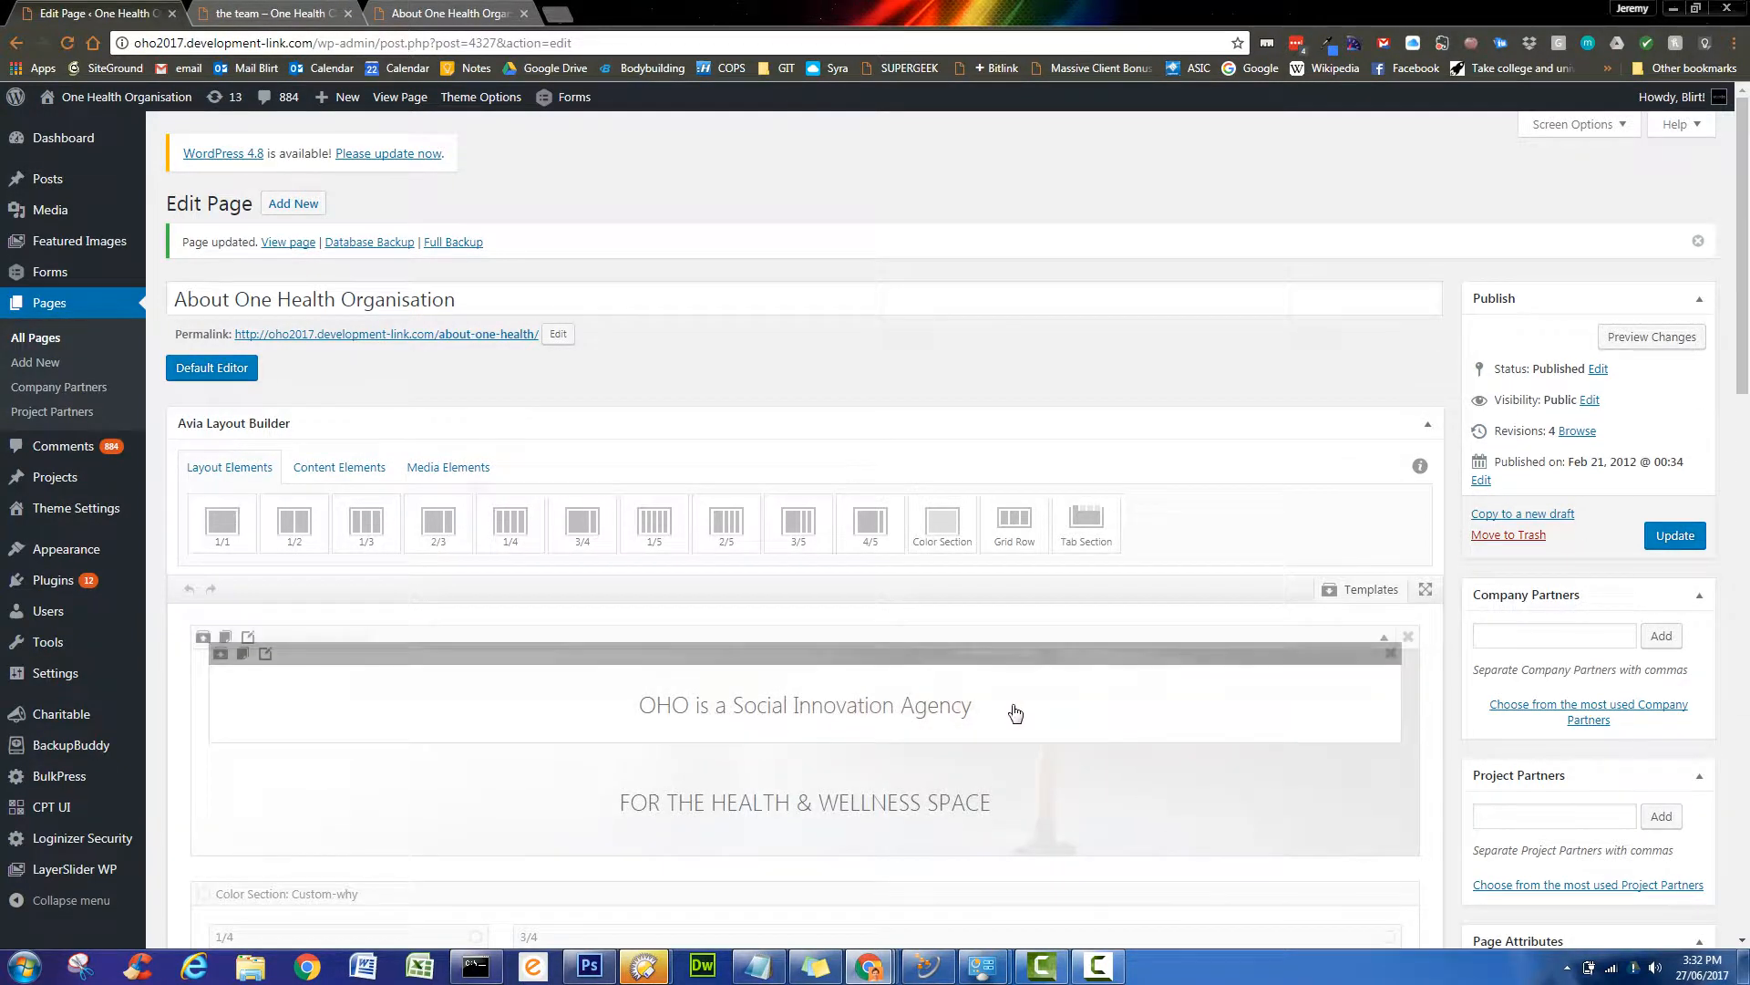
- Update the page, then reload the live About One Health Organisation tab
click(1682, 536)
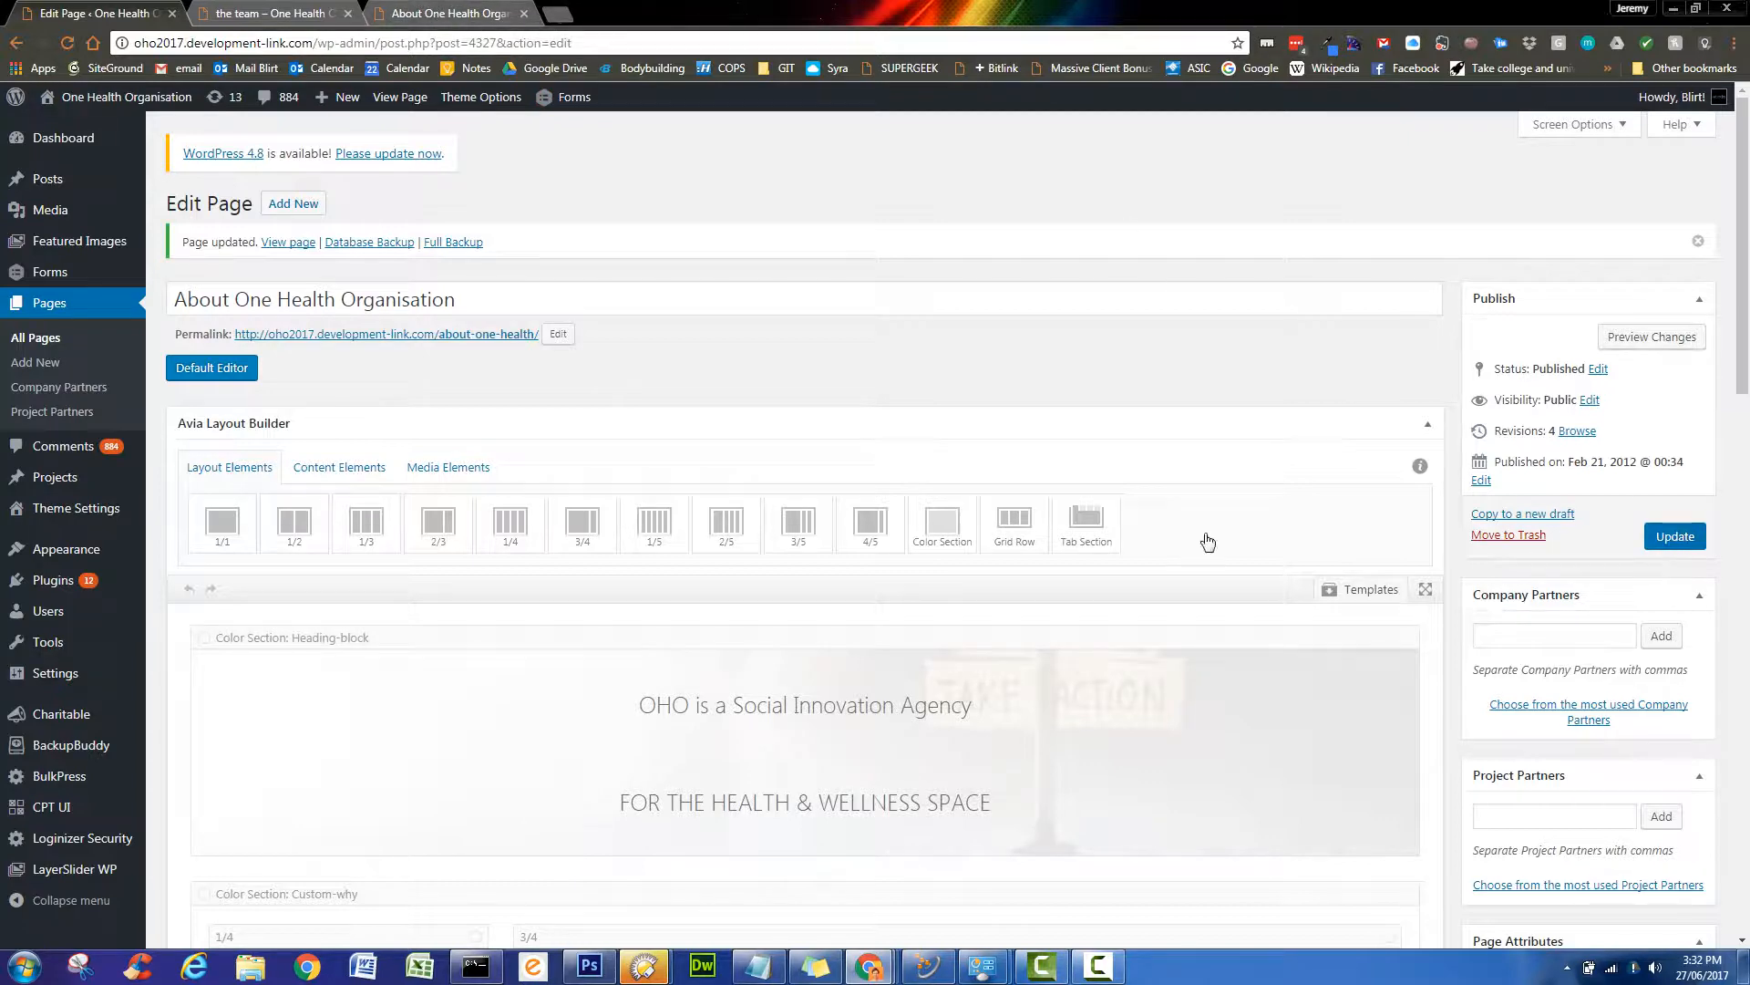
click(470, 11)
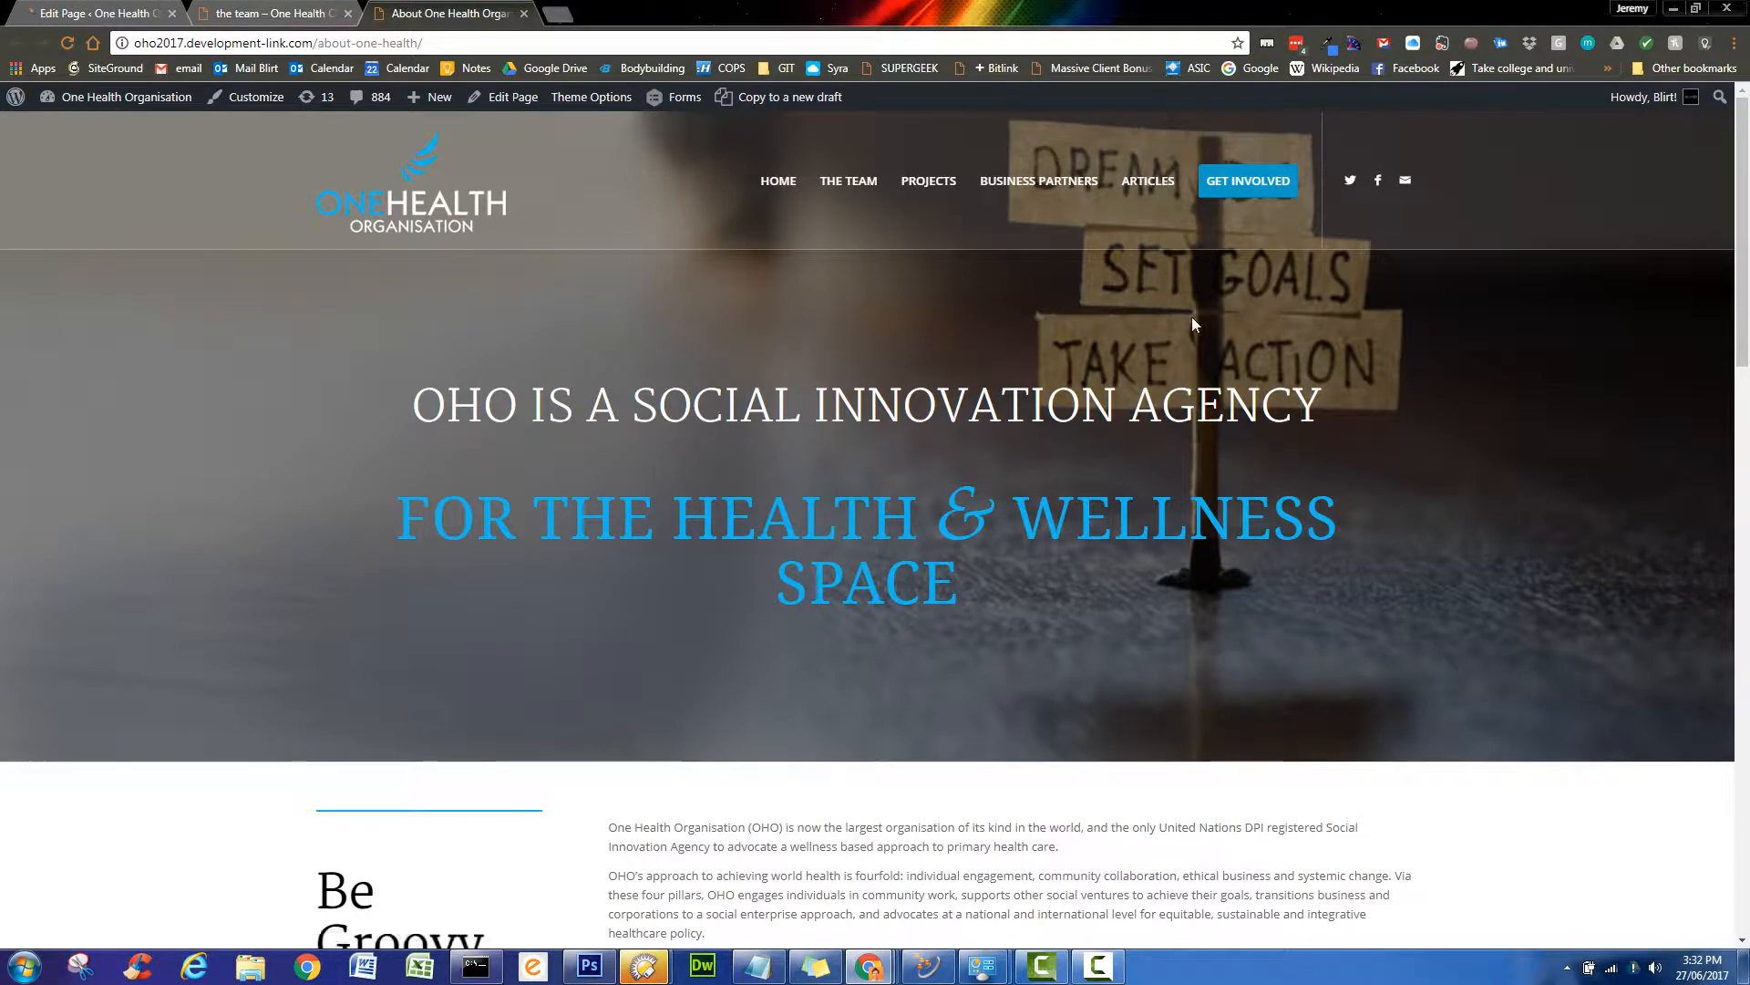
click(67, 43)
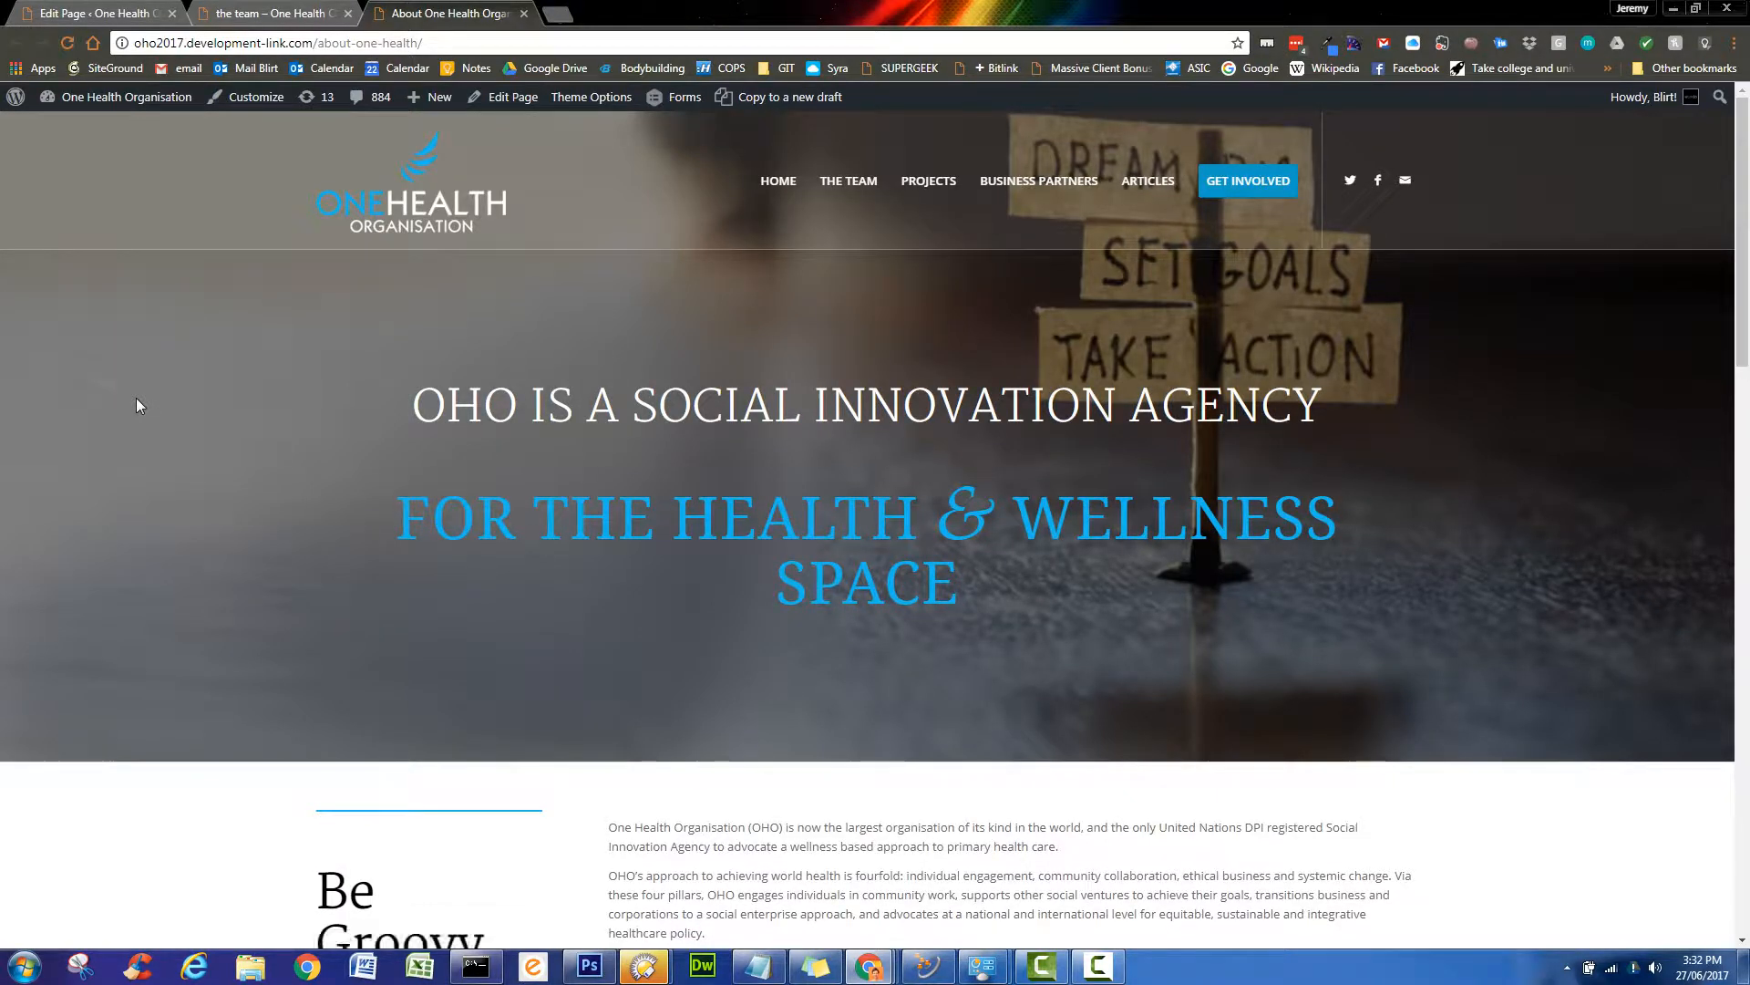
- Scroll through the live About page top to bottom to review the changes
scroll(137, 406, down, 4)
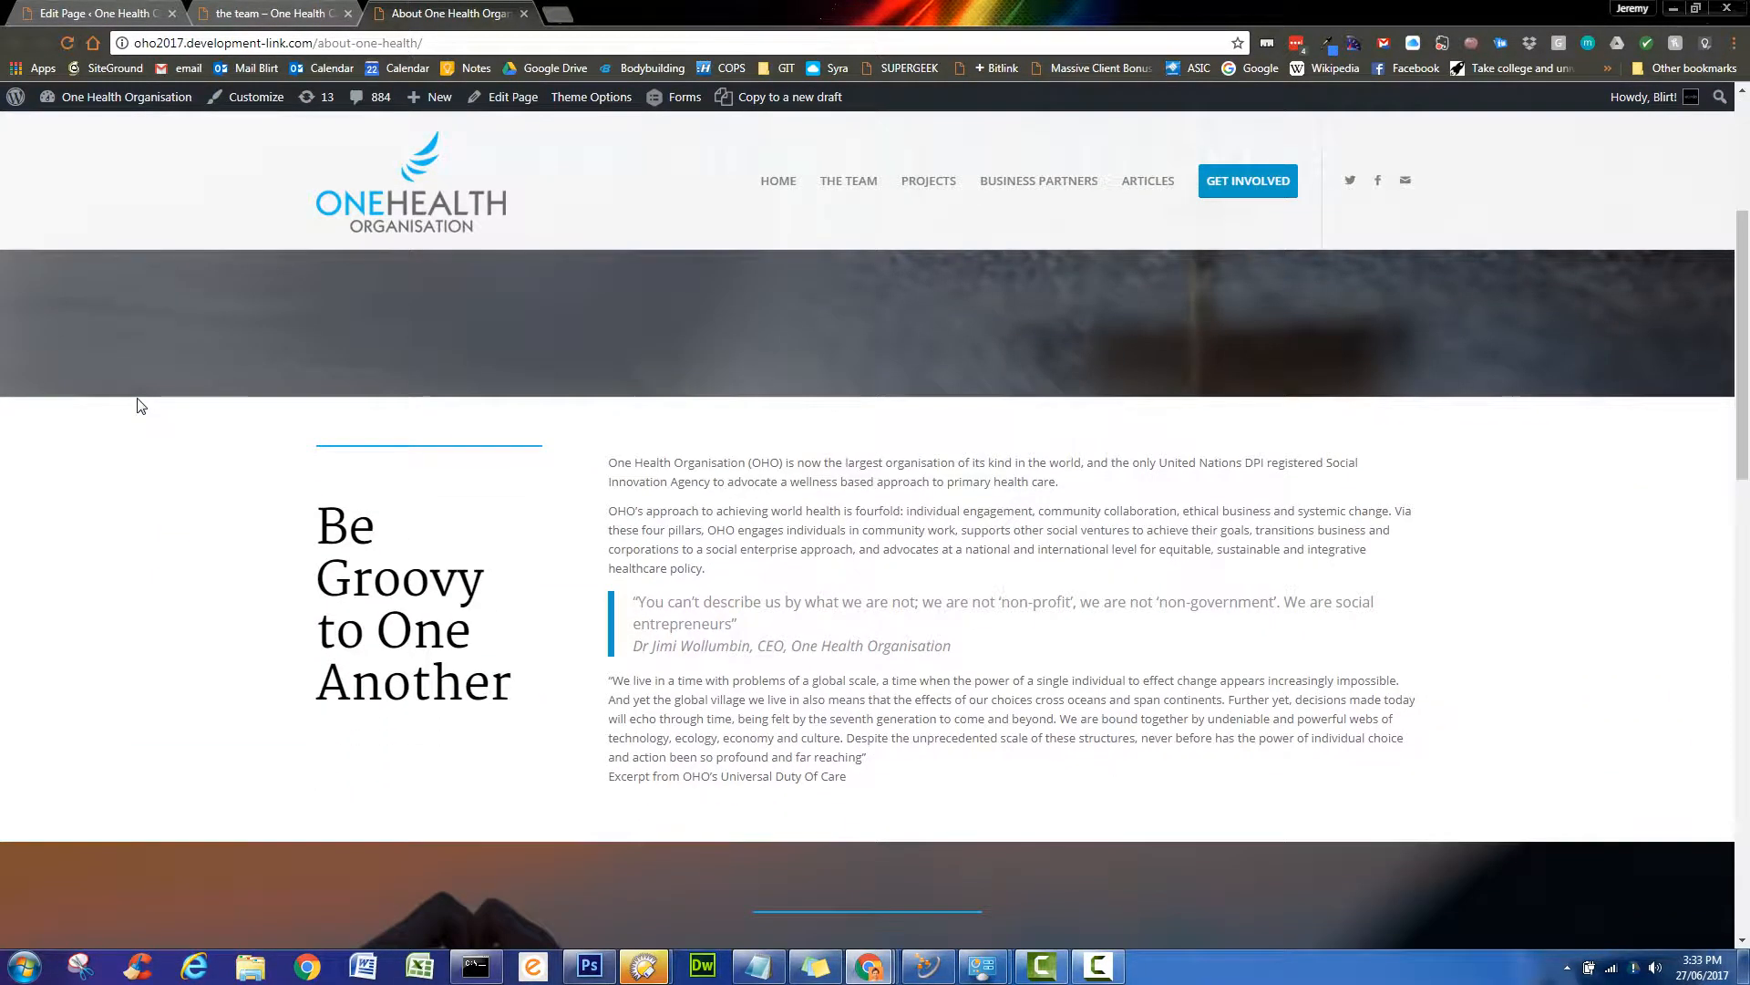
scroll(136, 406, down, 4)
scroll(137, 406, up, 4)
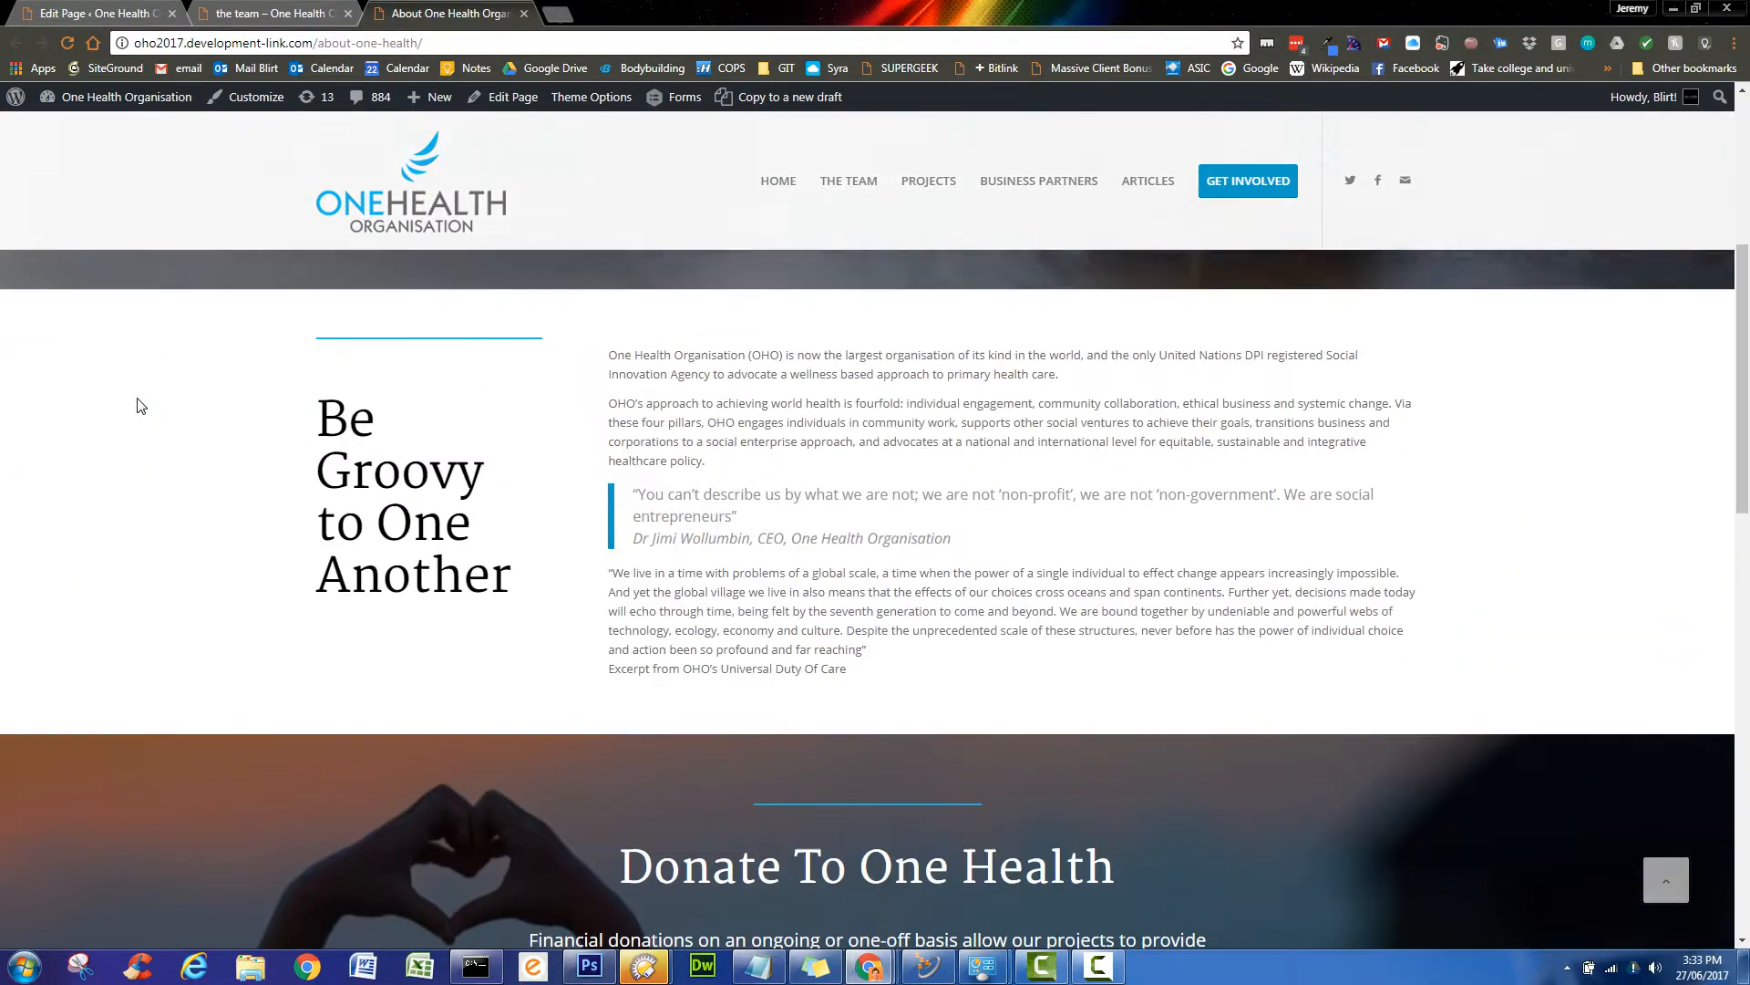
scroll(136, 405, down, 8)
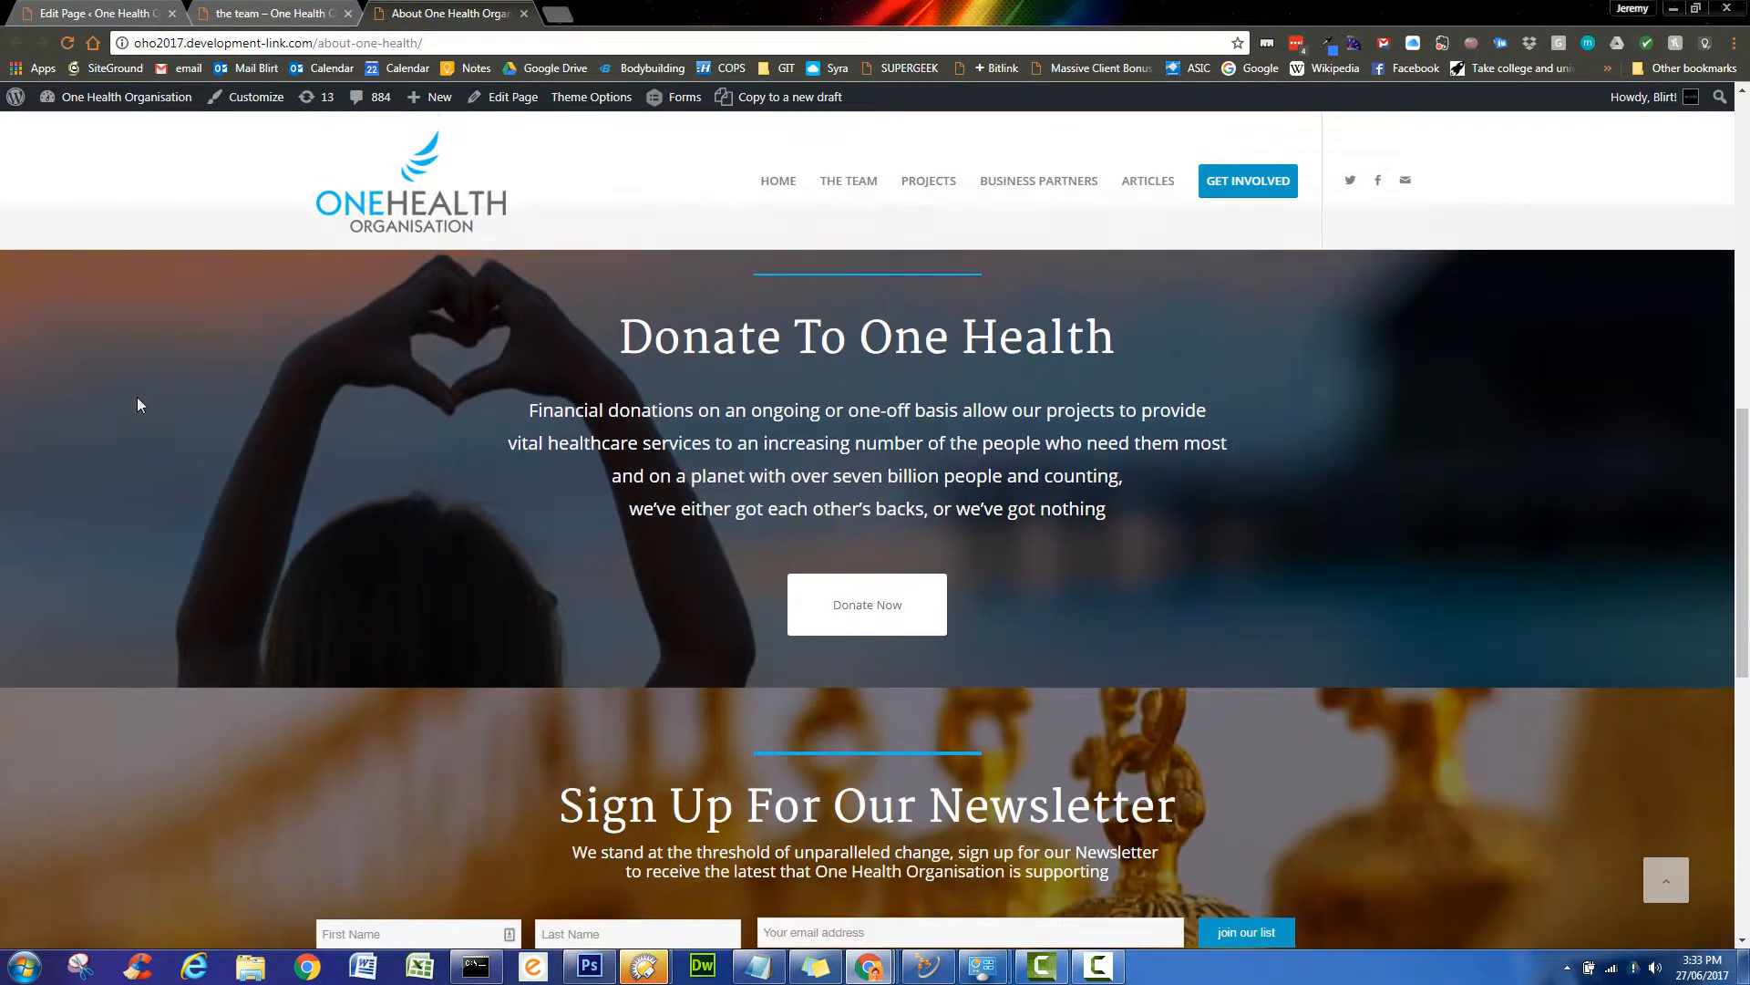
scroll(138, 402, down, 6)
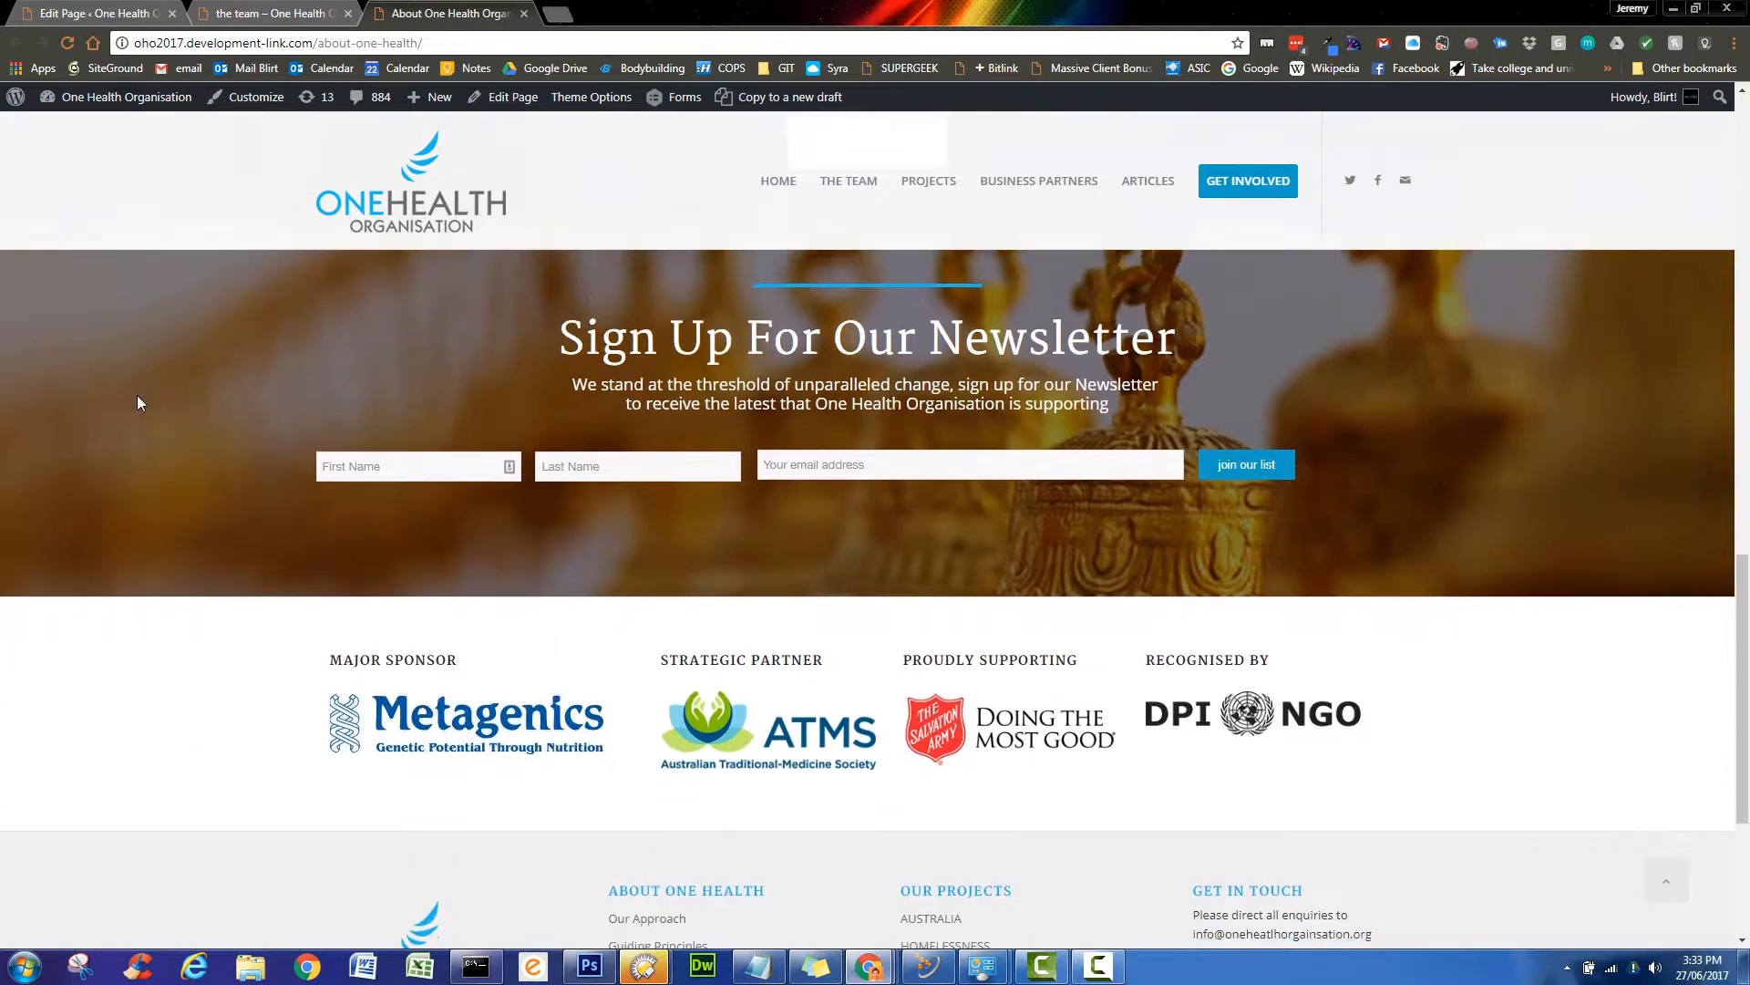
scroll(138, 402, down, 2)
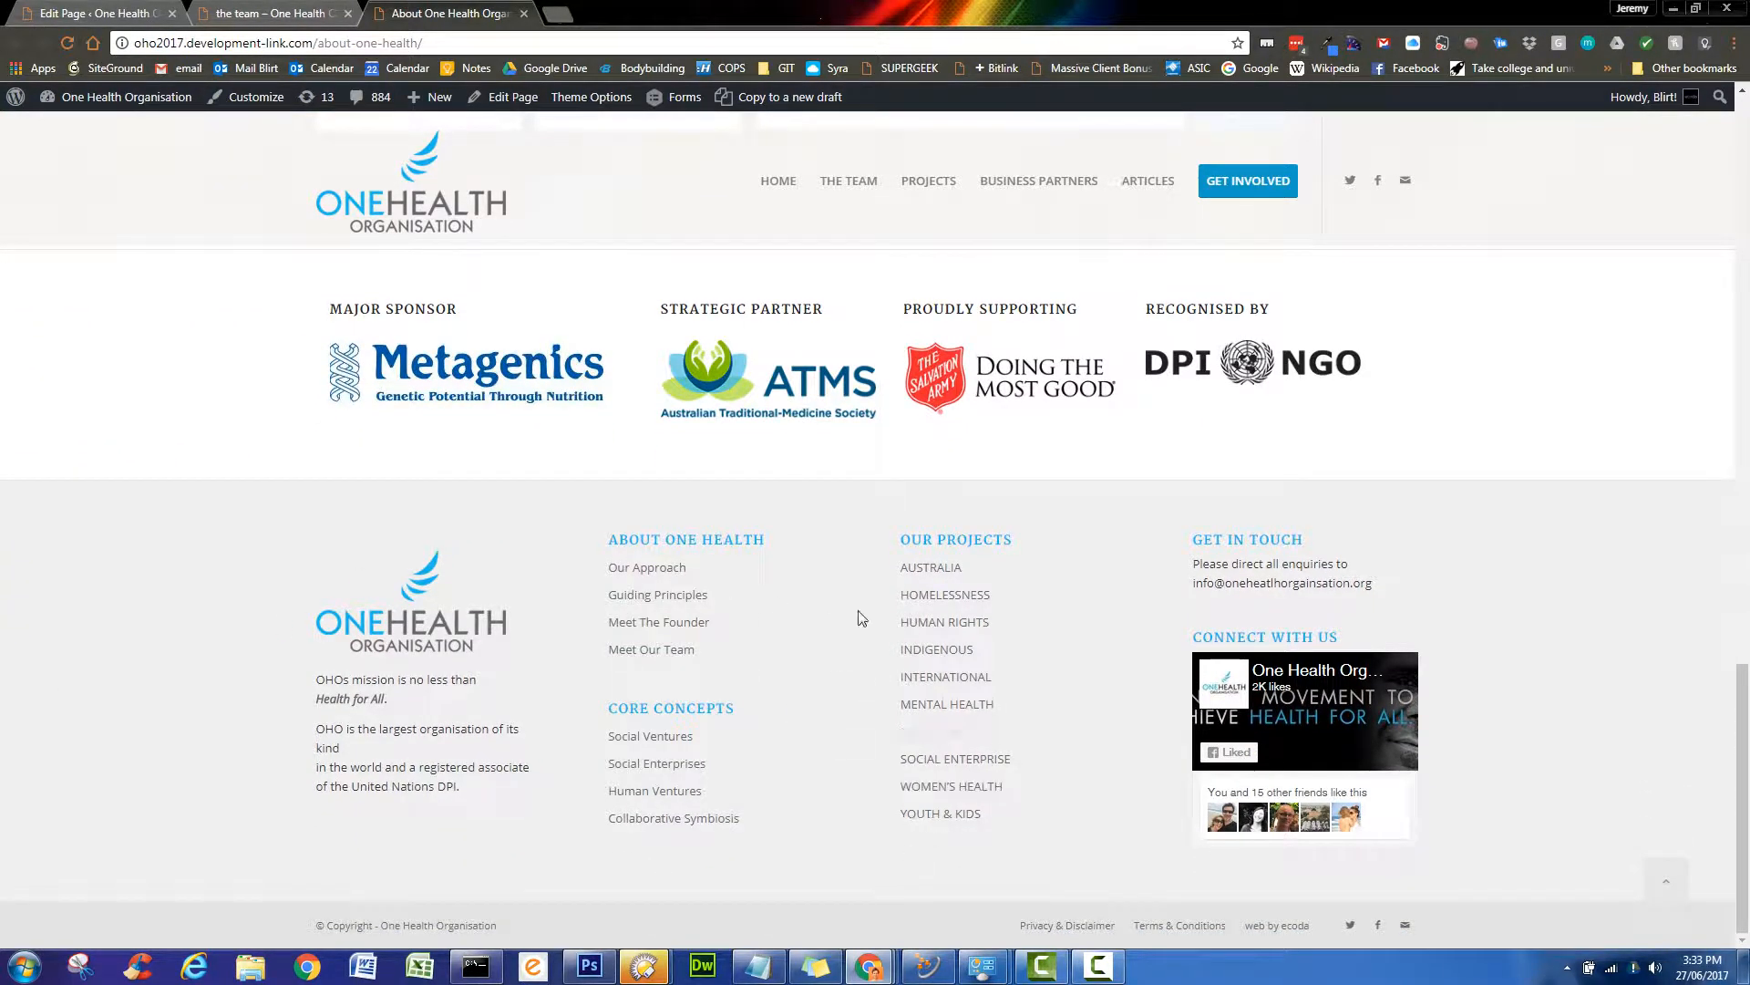
scroll(1078, 750, up, 2)
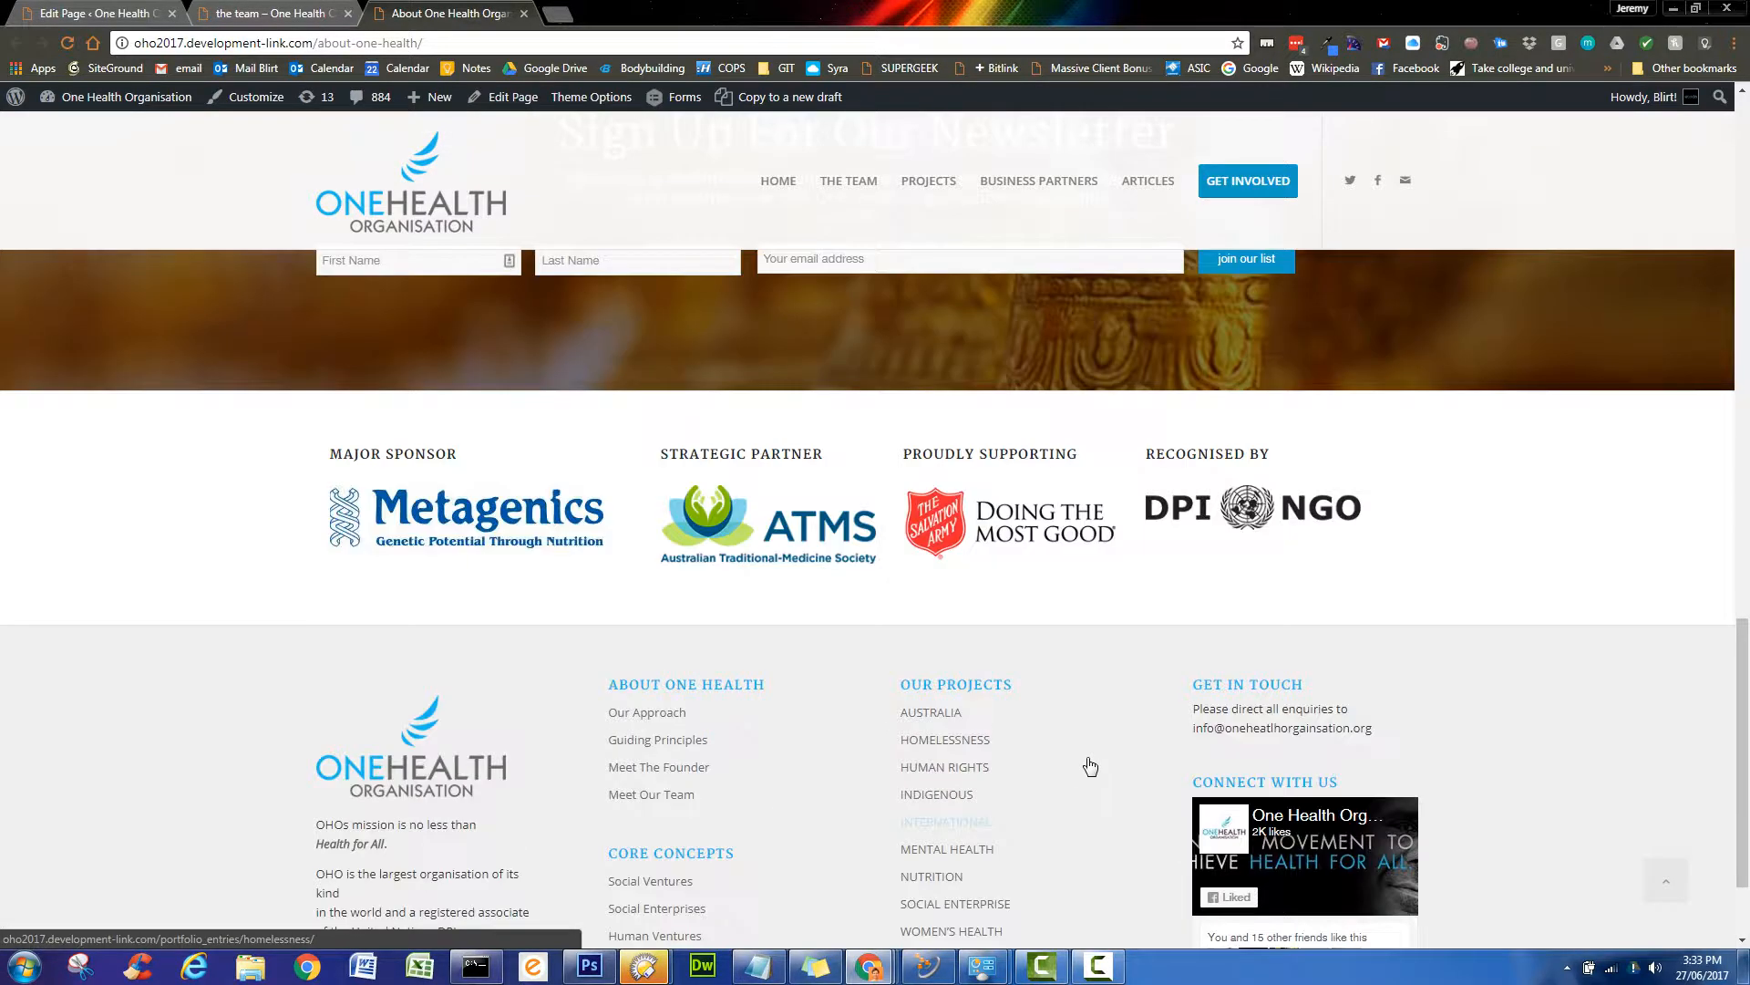
scroll(1091, 777, up, 2)
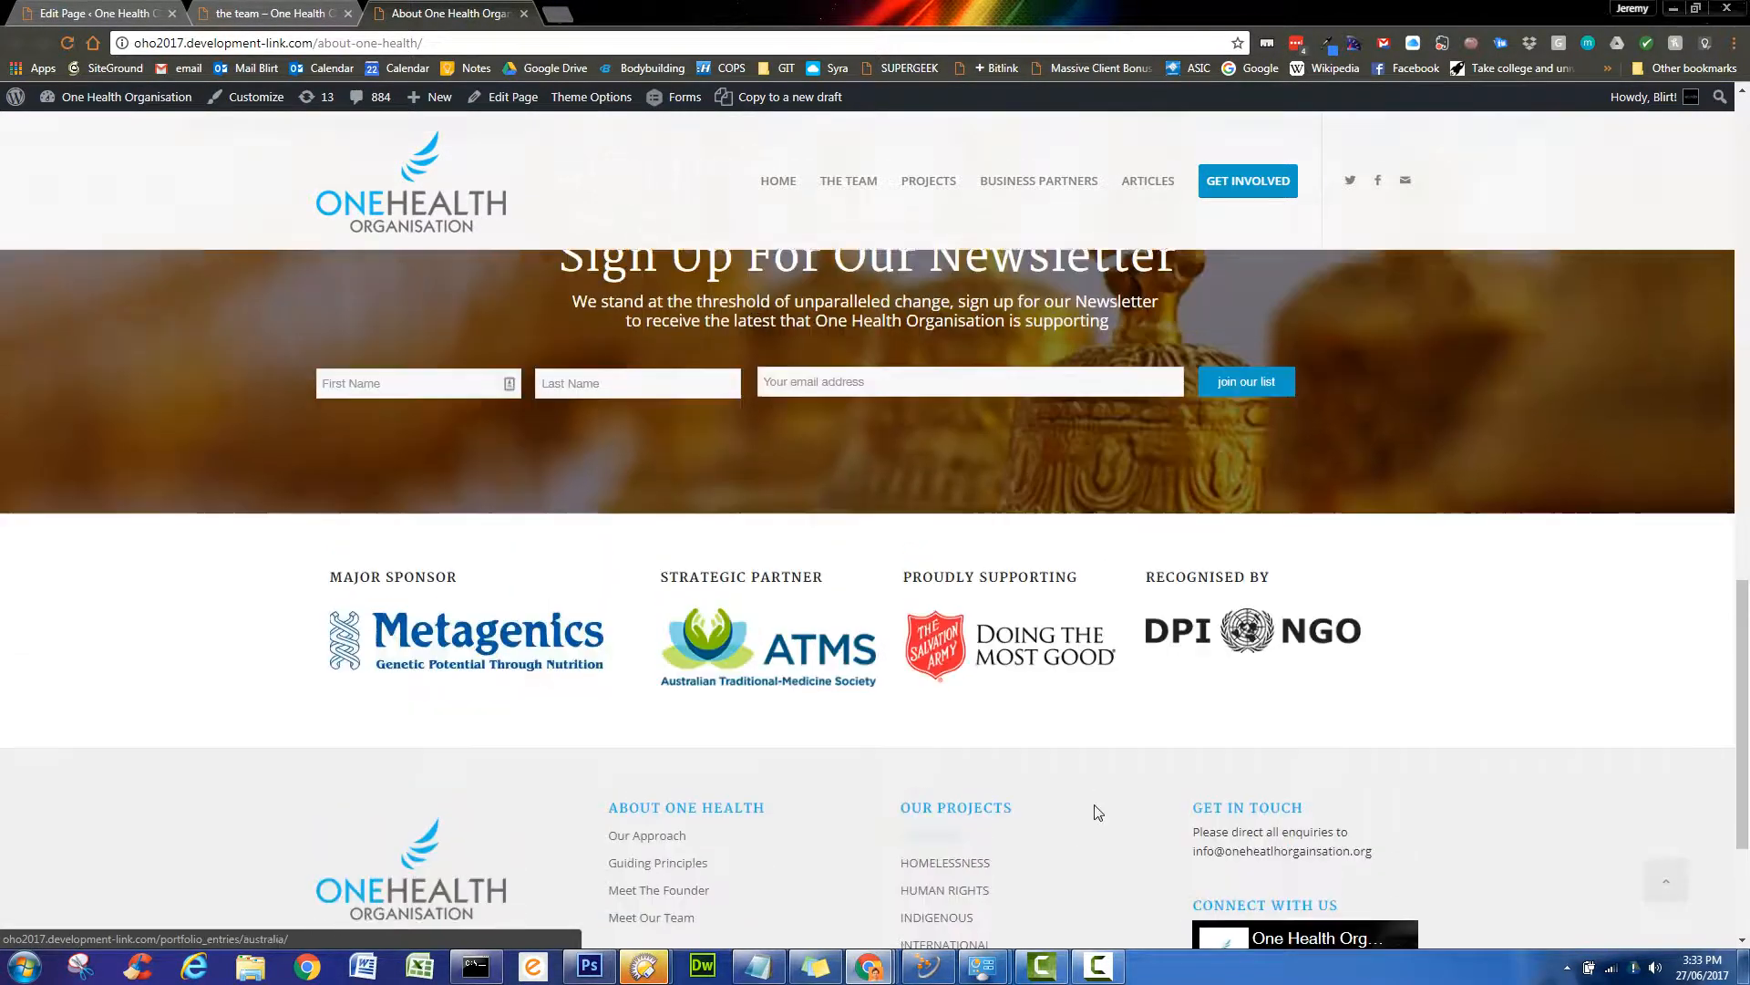
scroll(1092, 757, up, 1)
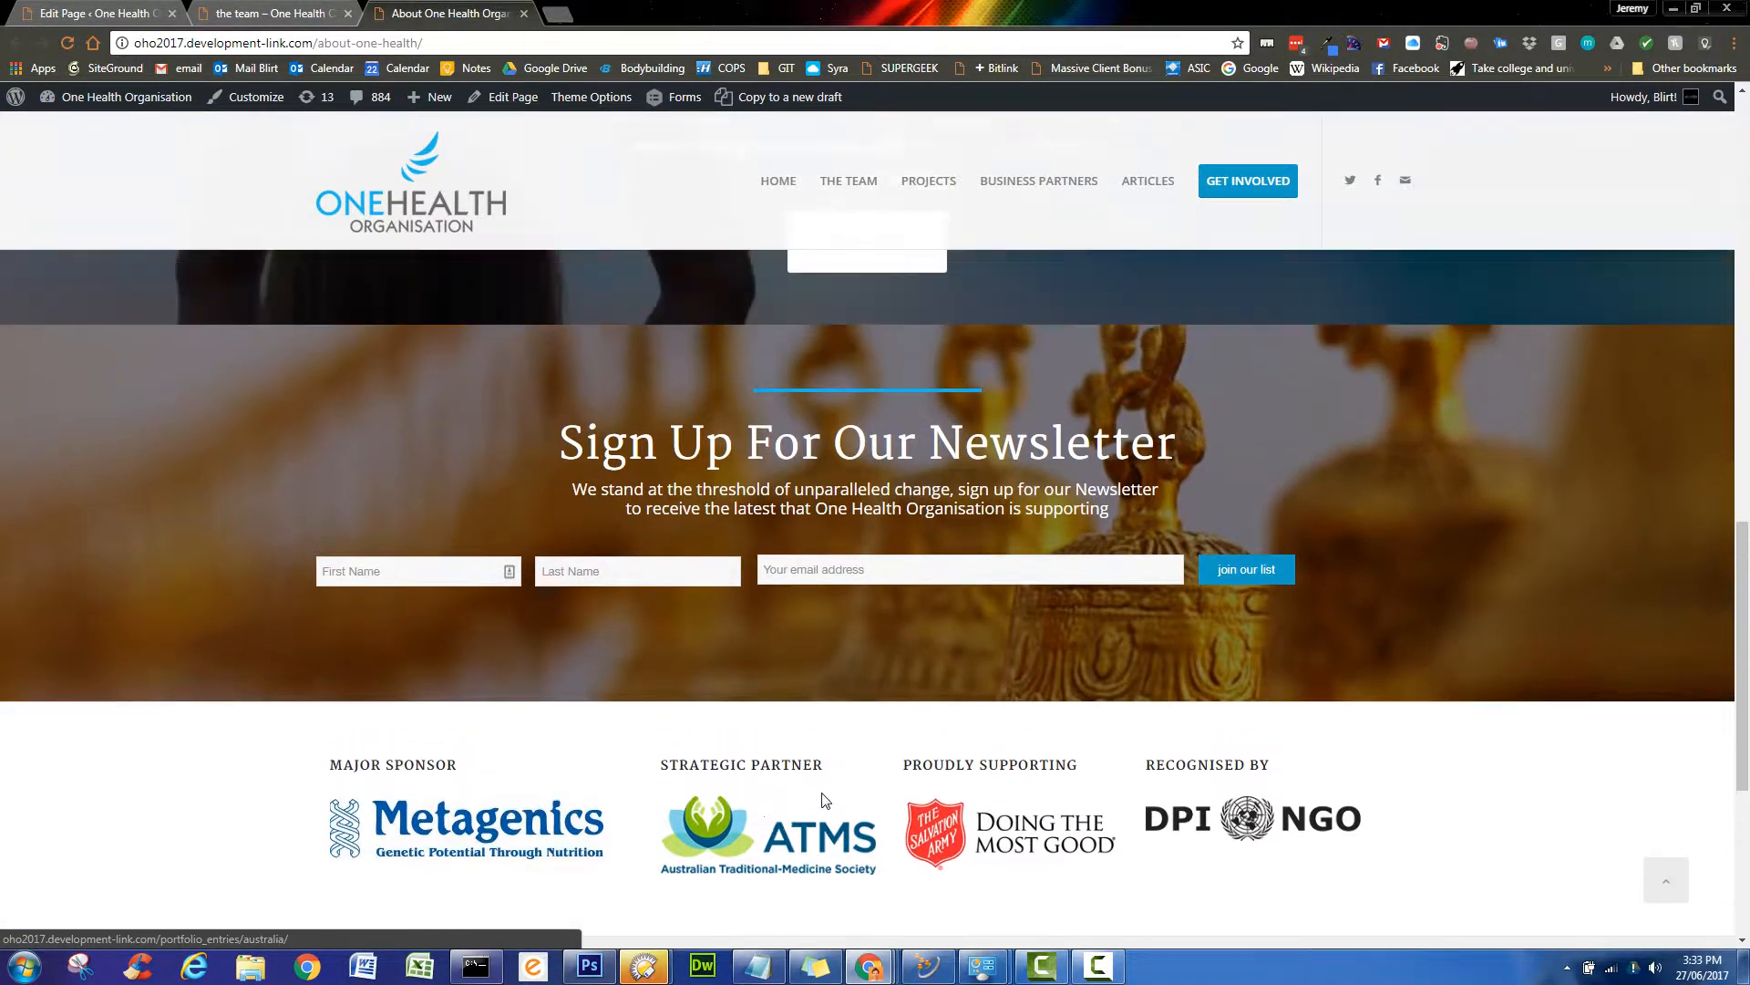
scroll(957, 786, up, 2)
scroll(957, 785, up, 3)
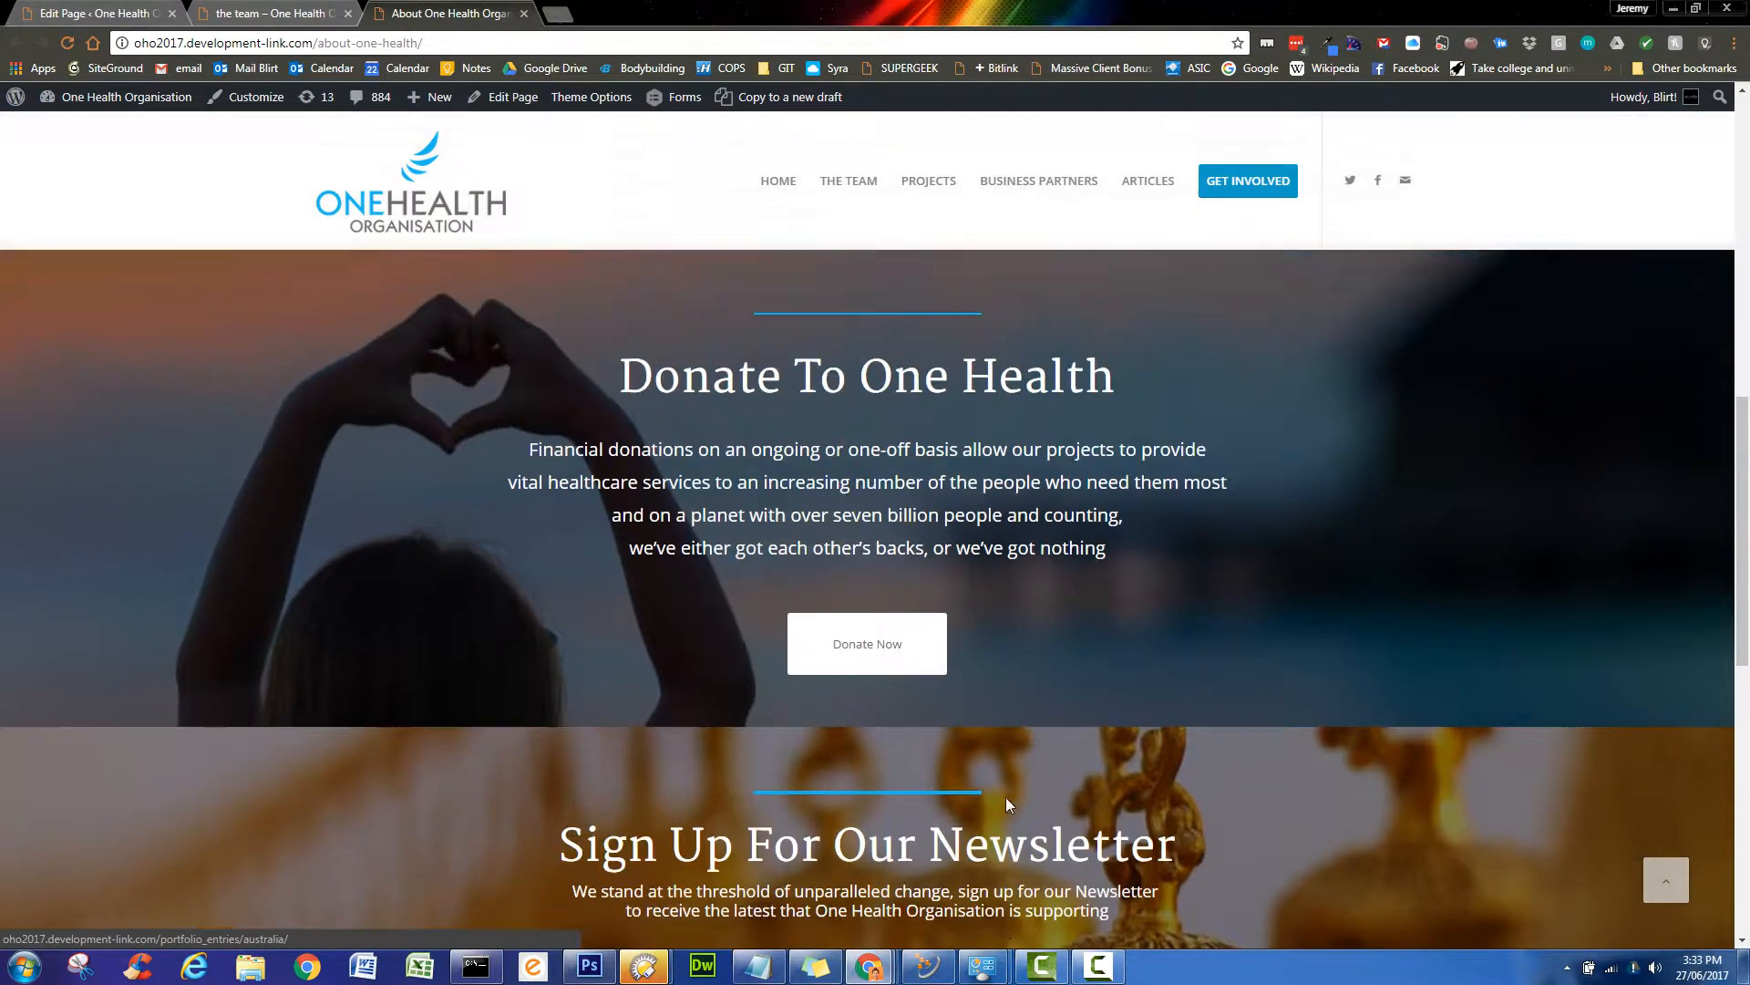
scroll(923, 606, up, 1)
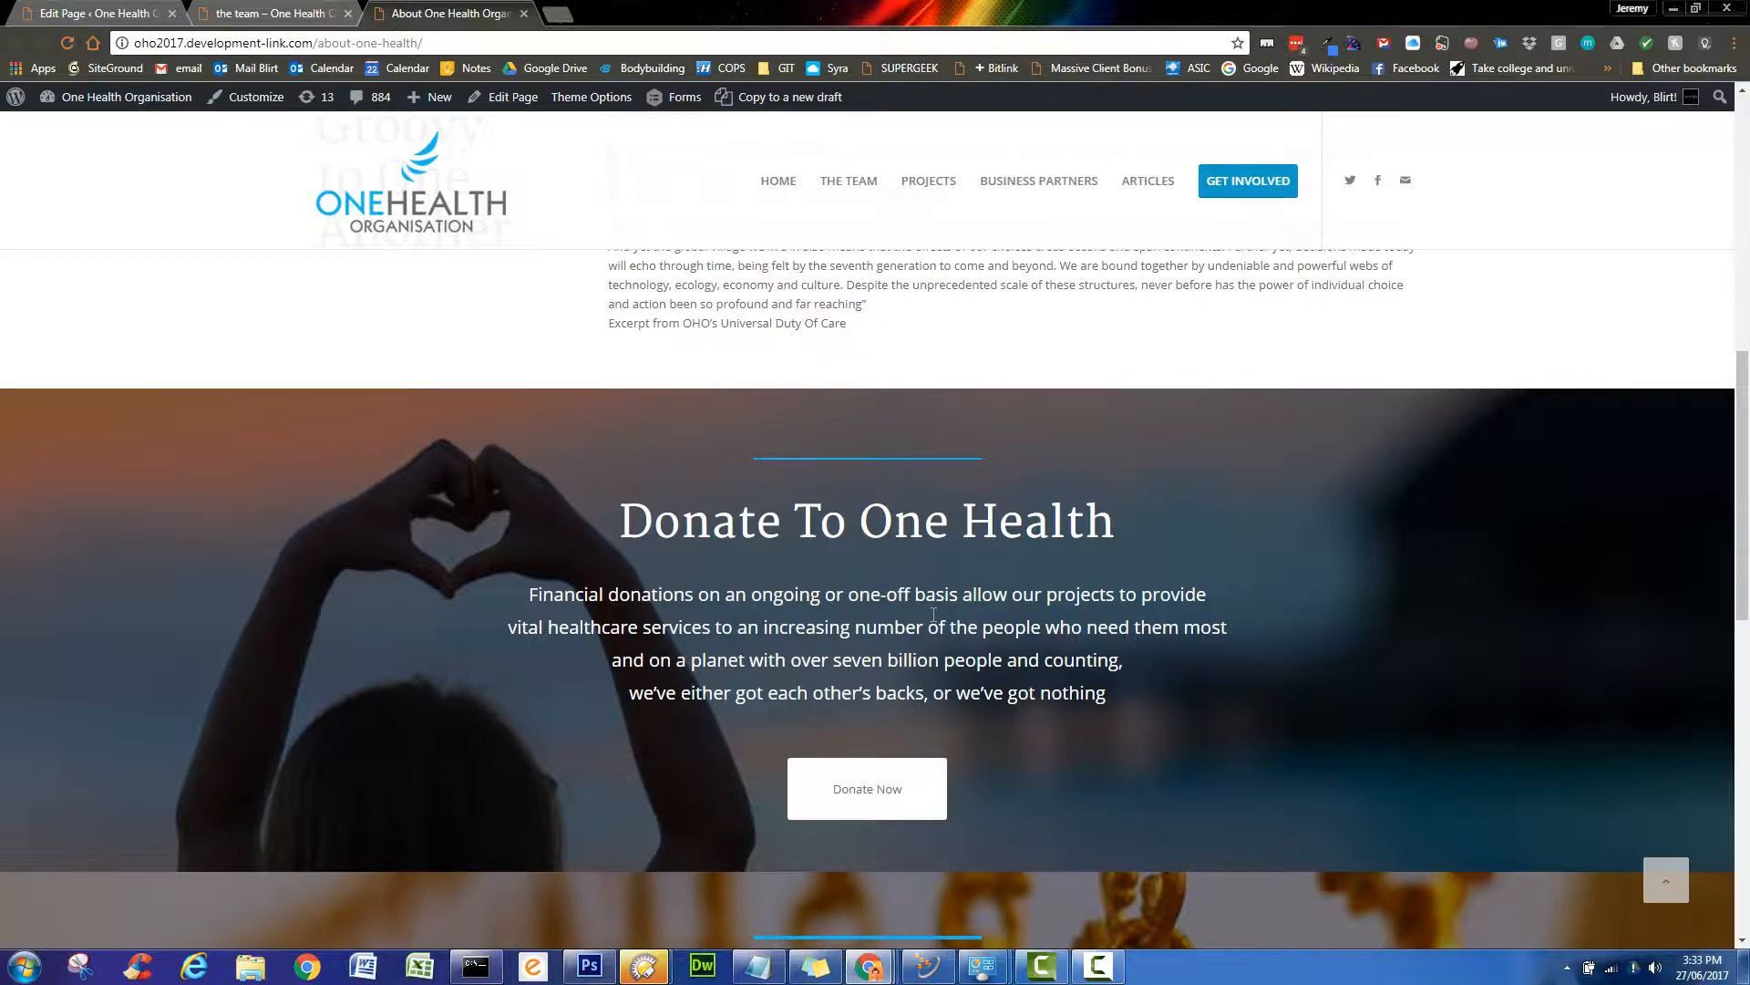
scroll(933, 620, up, 1)
scroll(937, 623, down, 2)
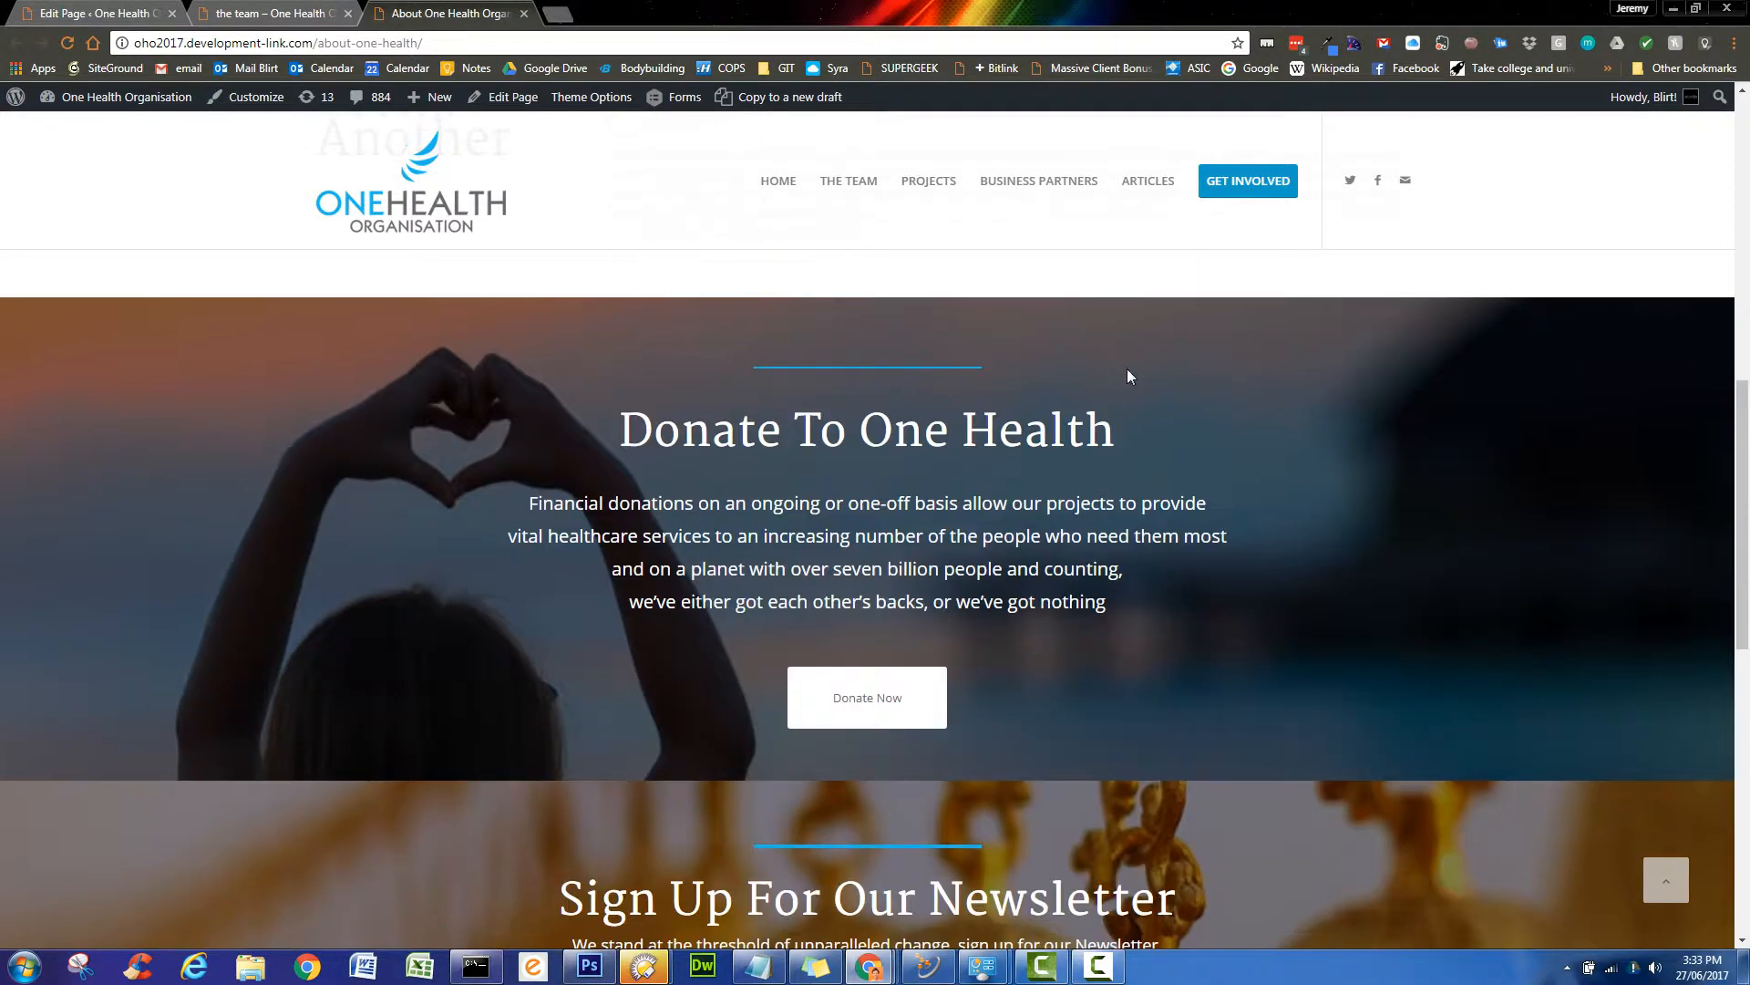
scroll(1065, 640, up, 3)
scroll(1065, 640, up, 6)
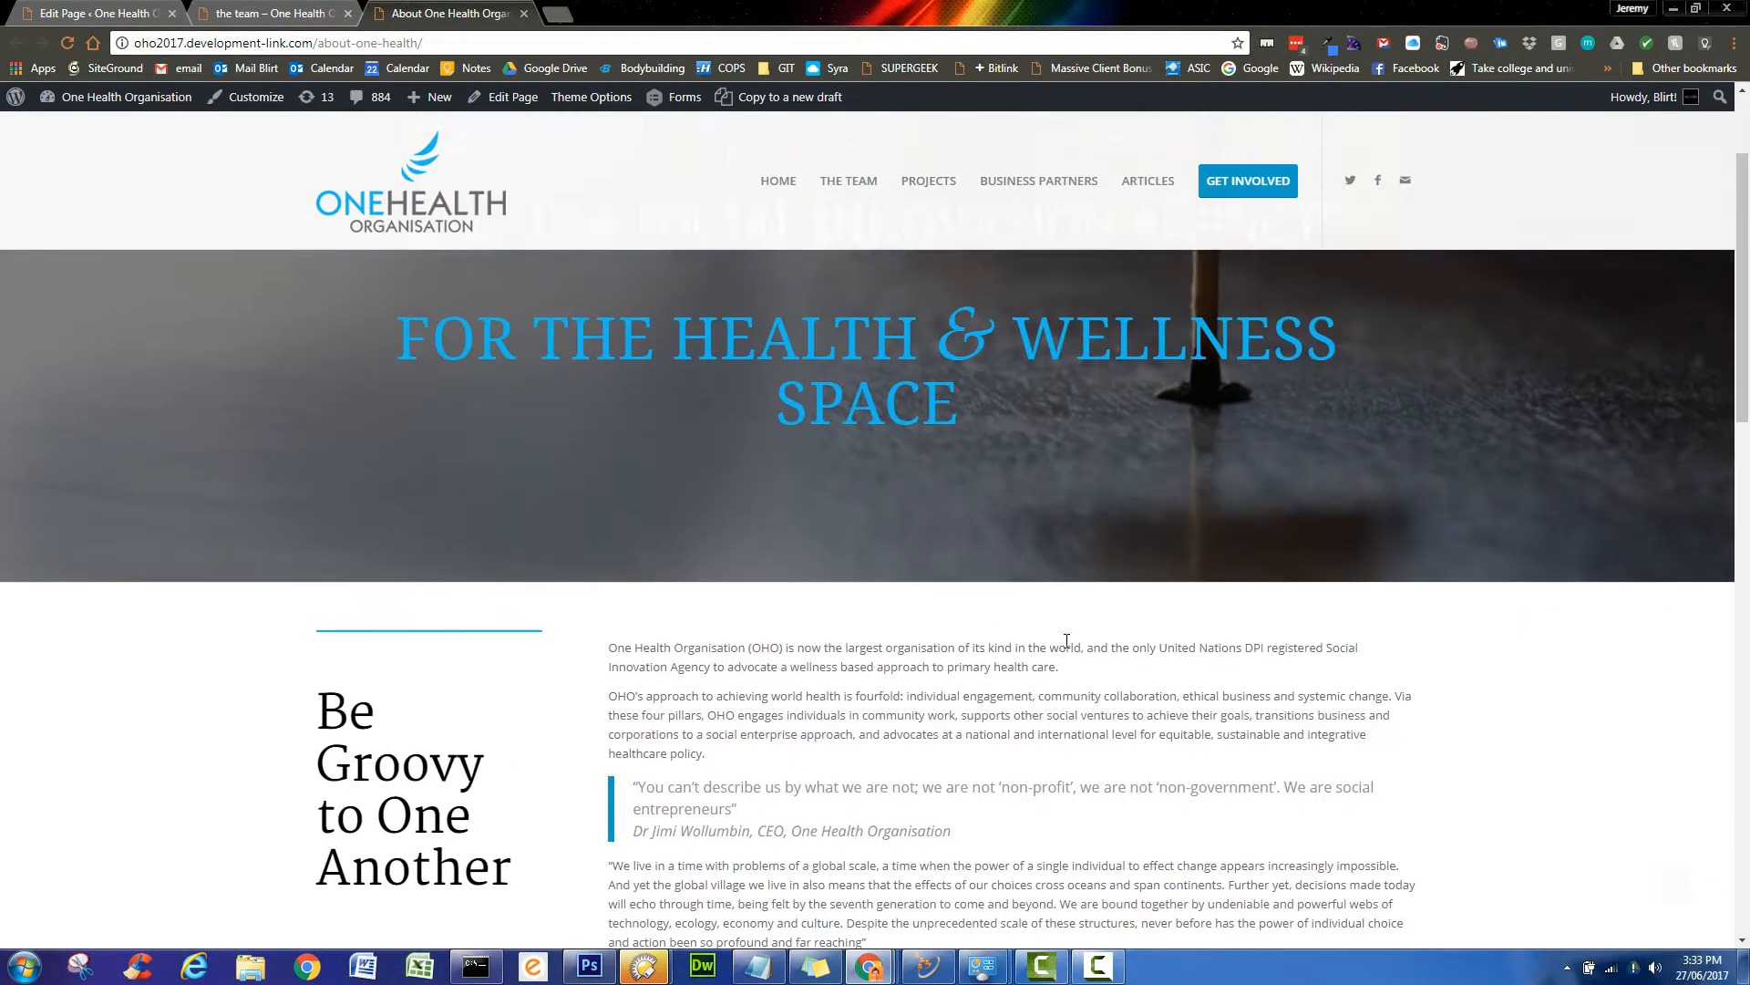
- Go back to the page editor and scroll down to the Donations, Newsletter and Partners sections
click(96, 12)
scroll(705, 580, down, 5)
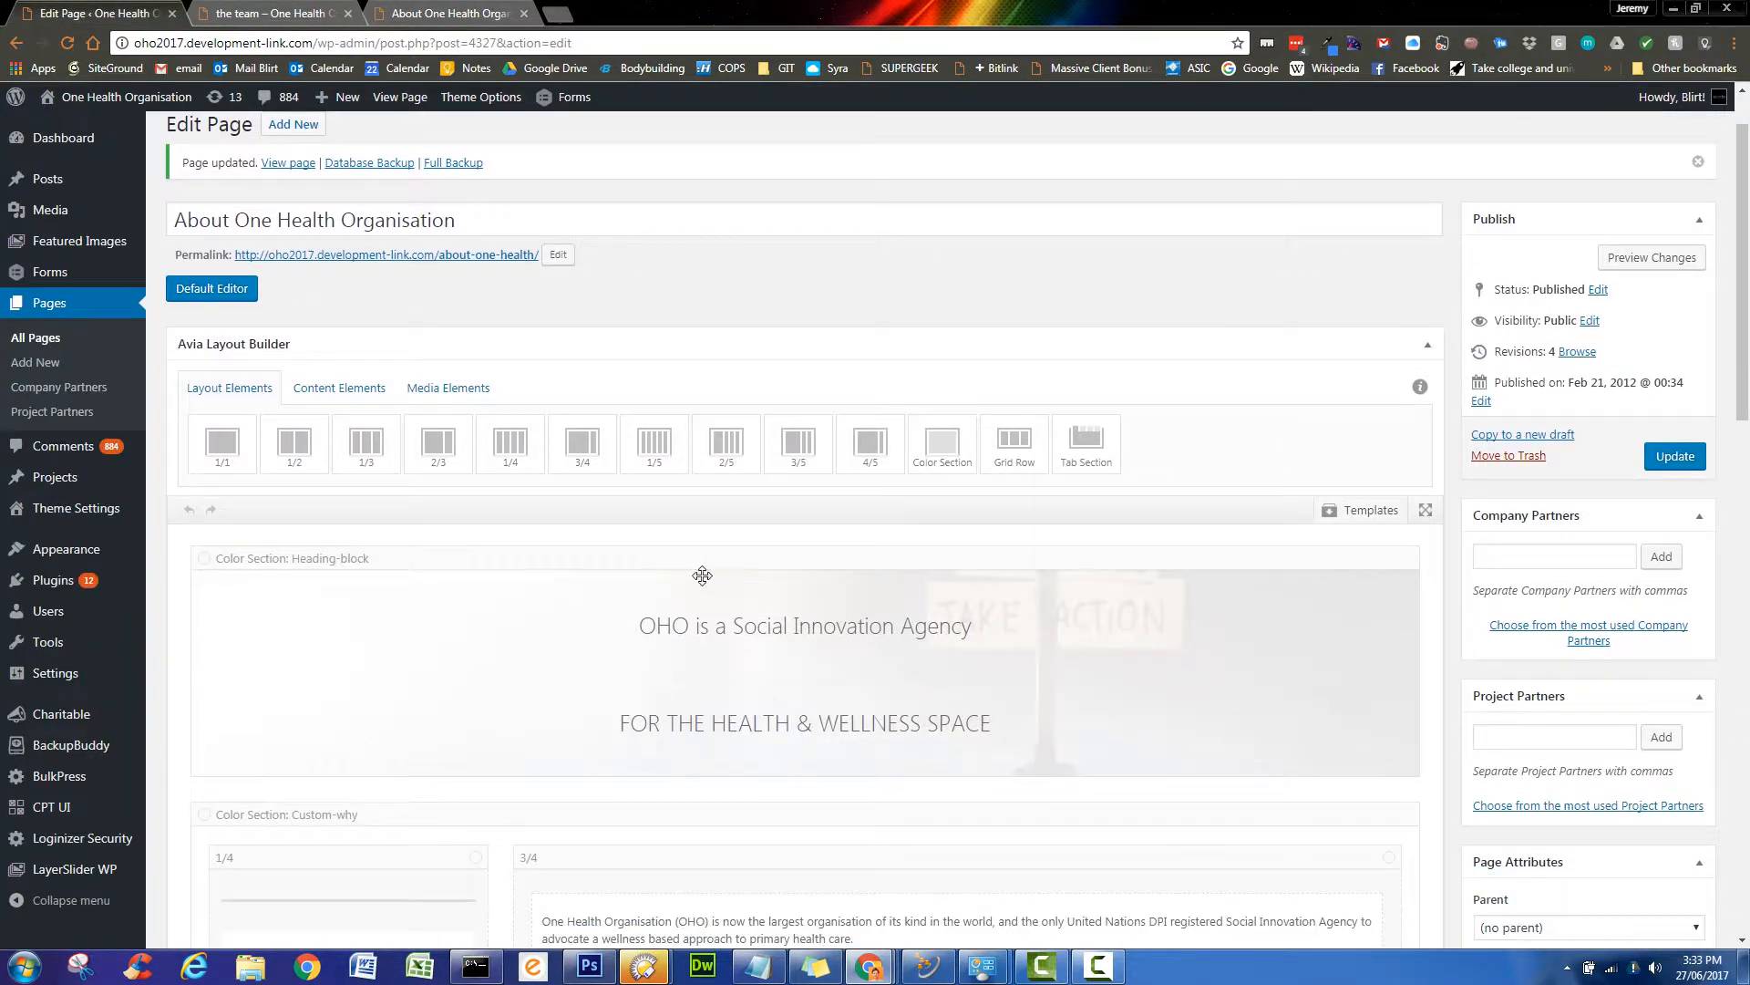
scroll(705, 580, down, 2)
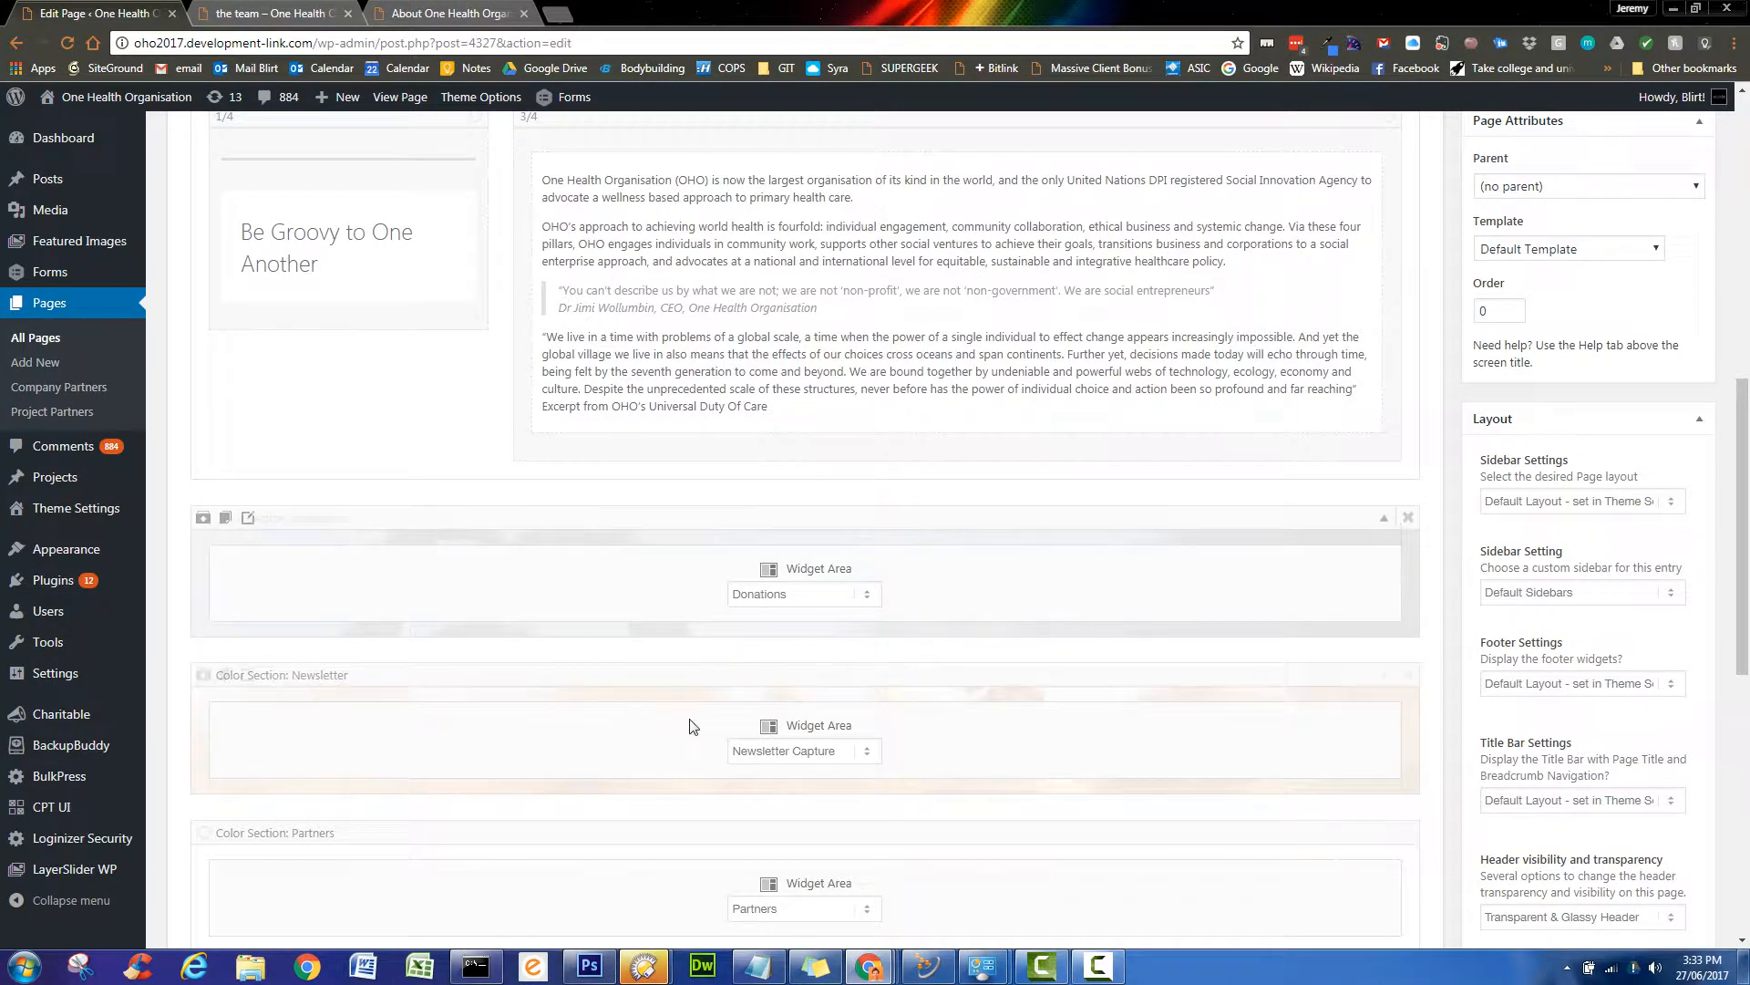
scroll(693, 726, down, 2)
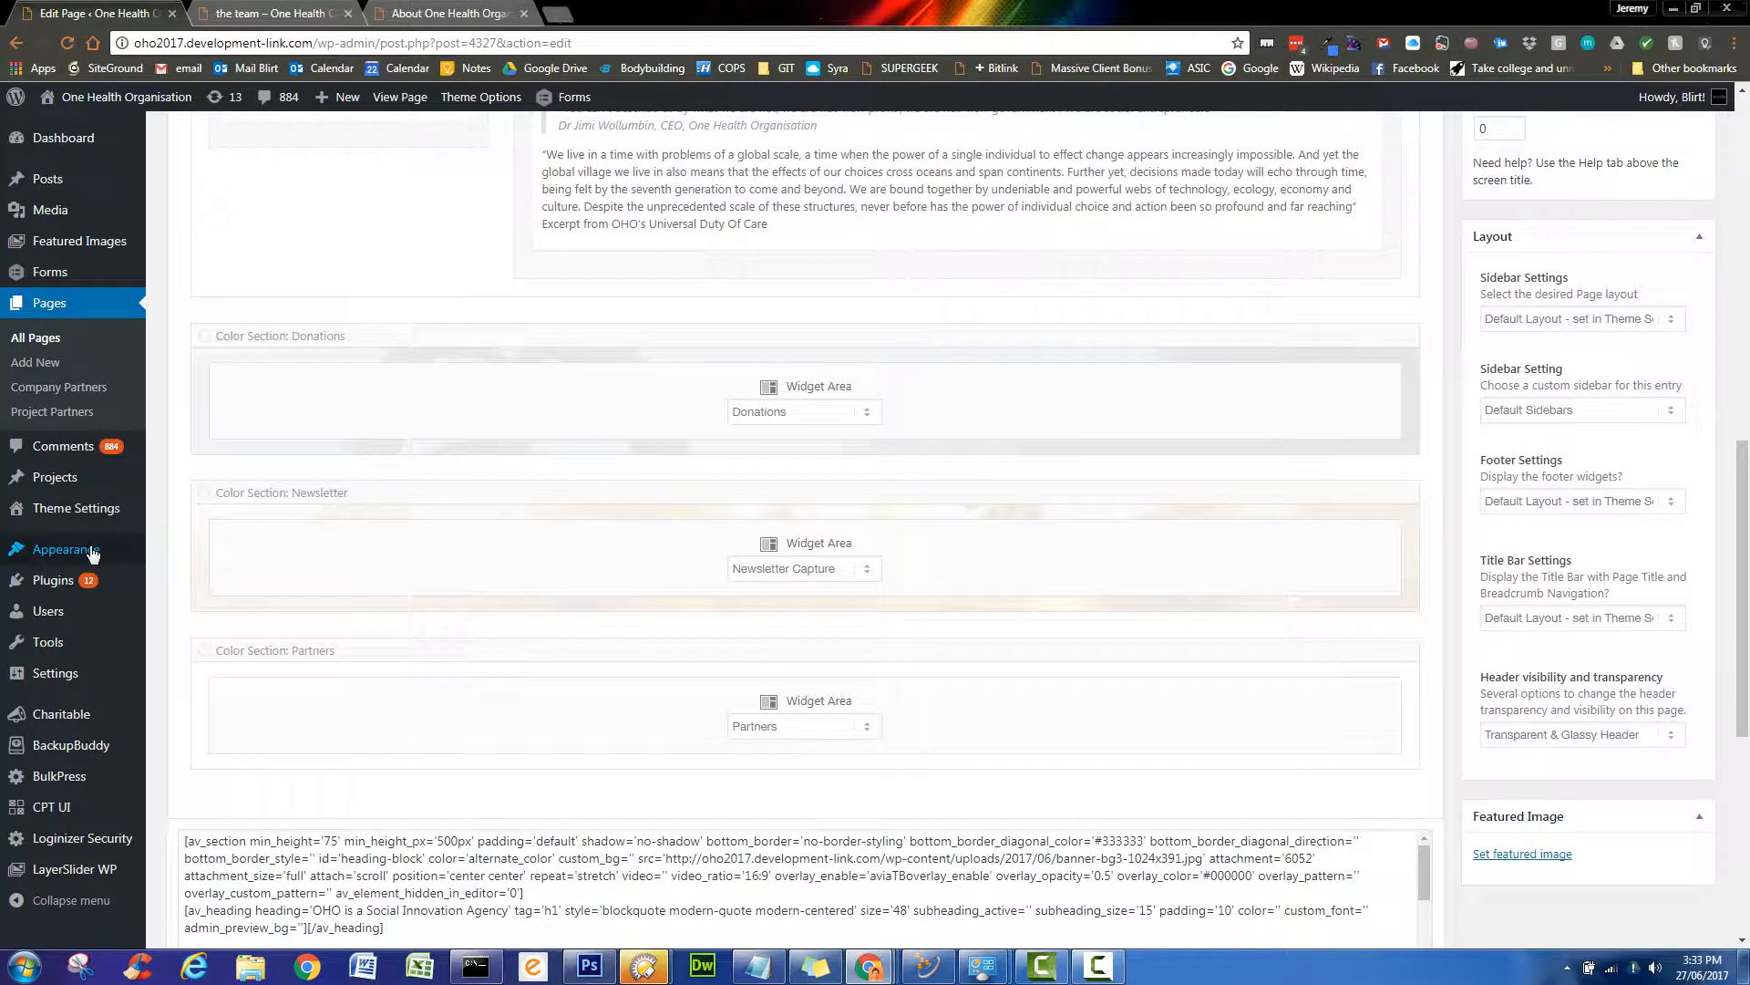
mouse_move(91, 553)
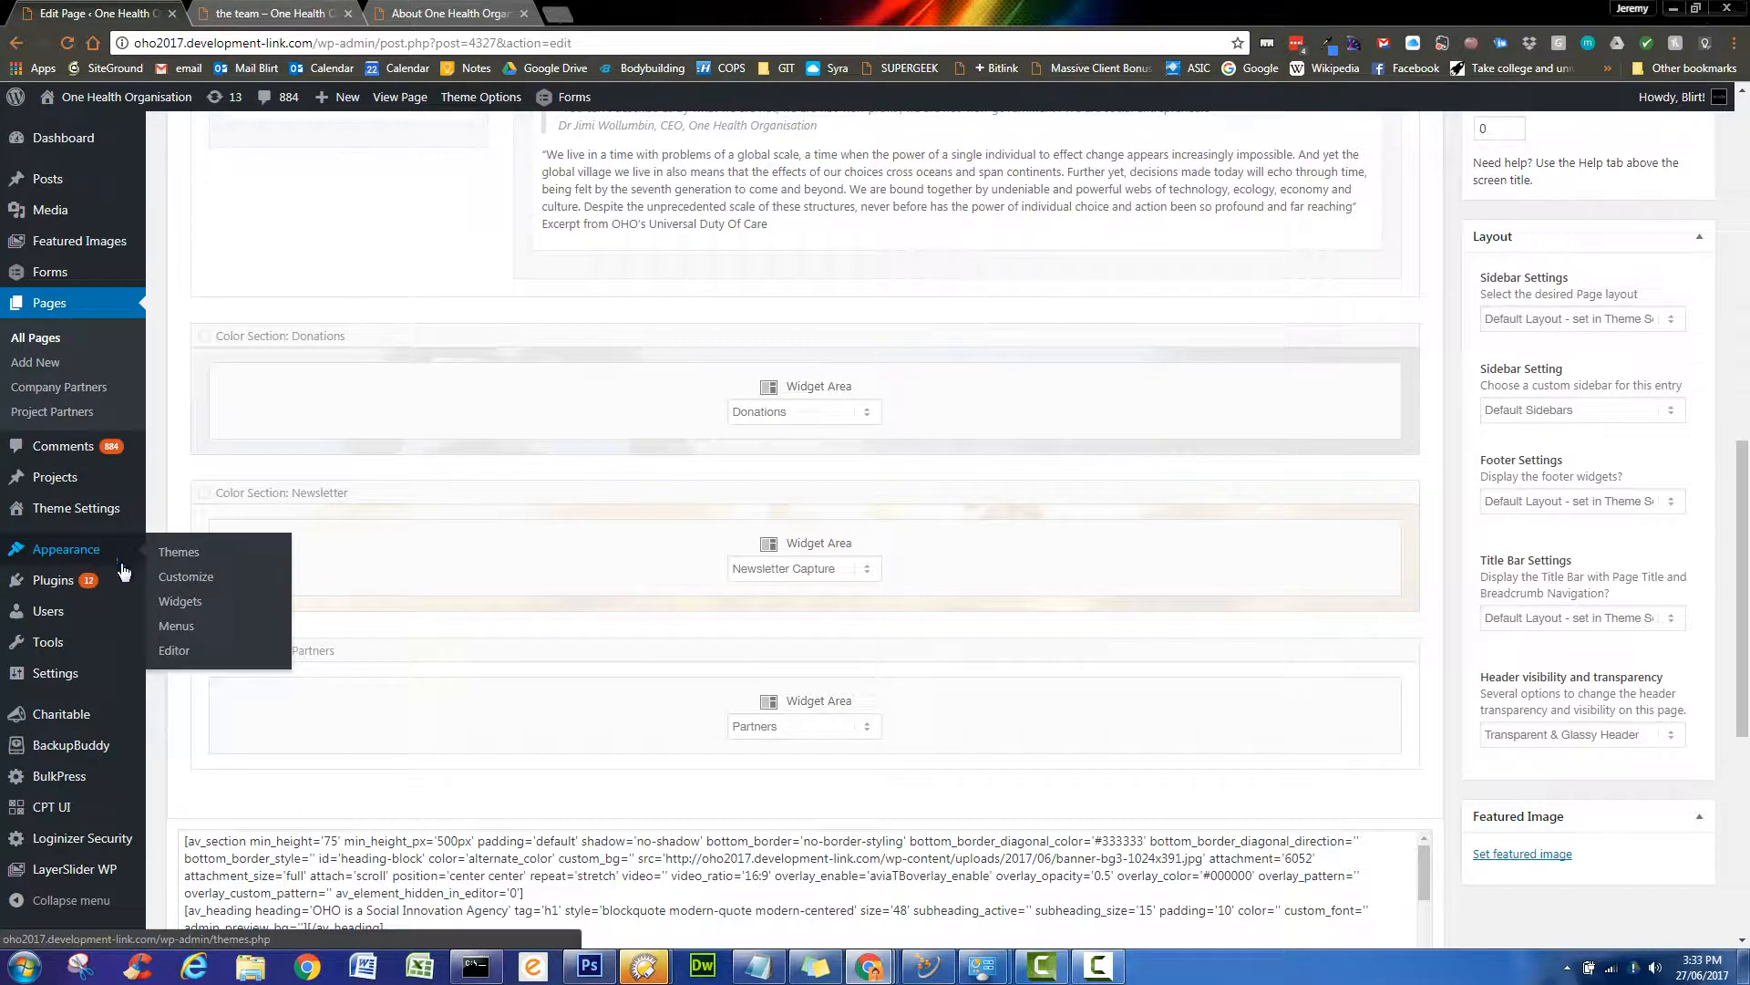
- In Appearance > Widgets, inspect the Strategic Partner widget under Partners, then return to the page editor
click(175, 603)
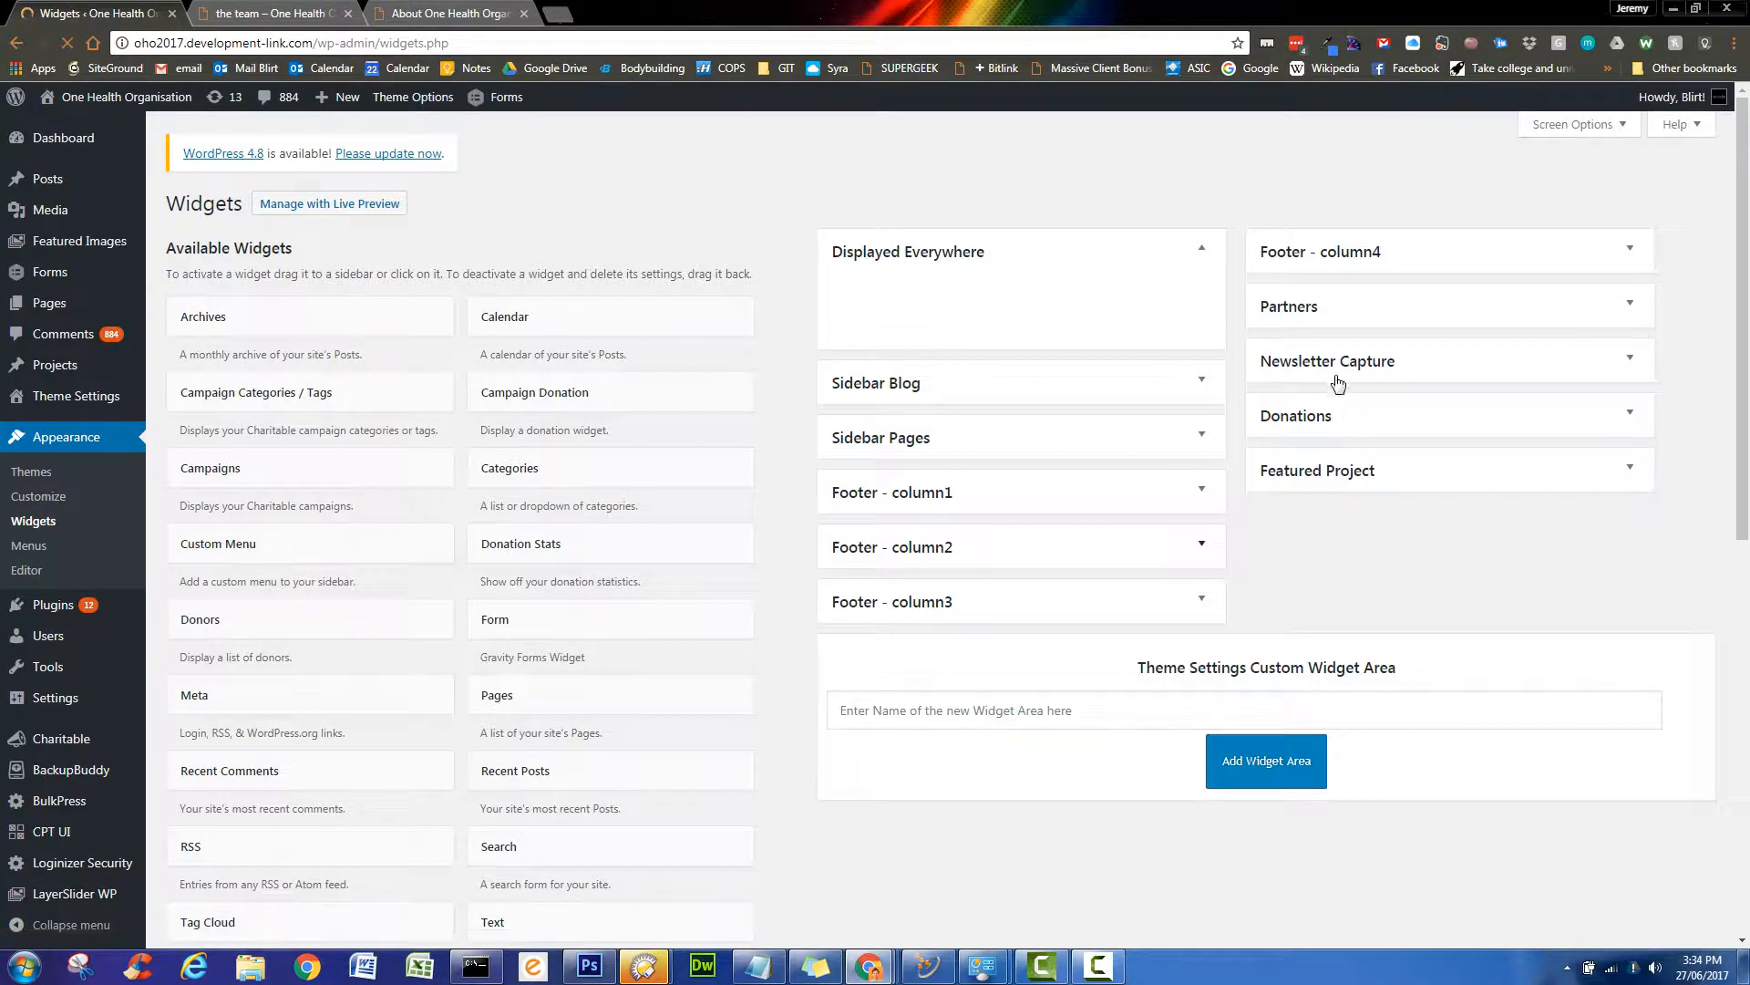
click(1632, 306)
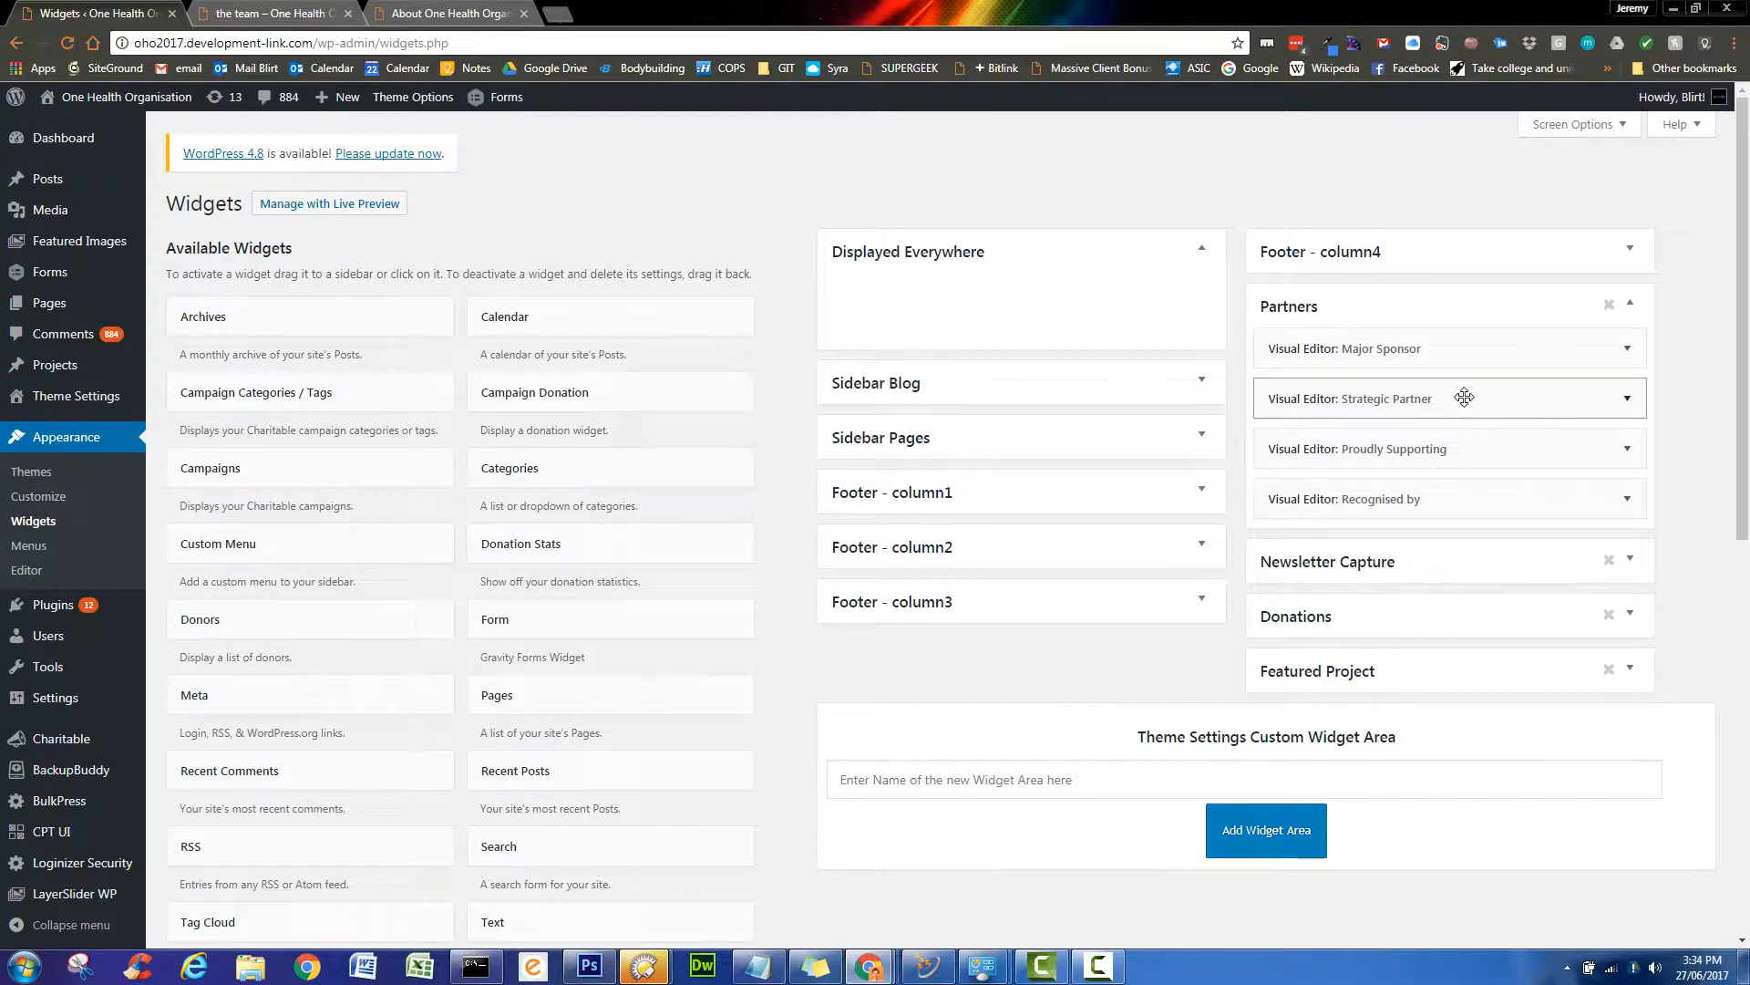
click(1629, 401)
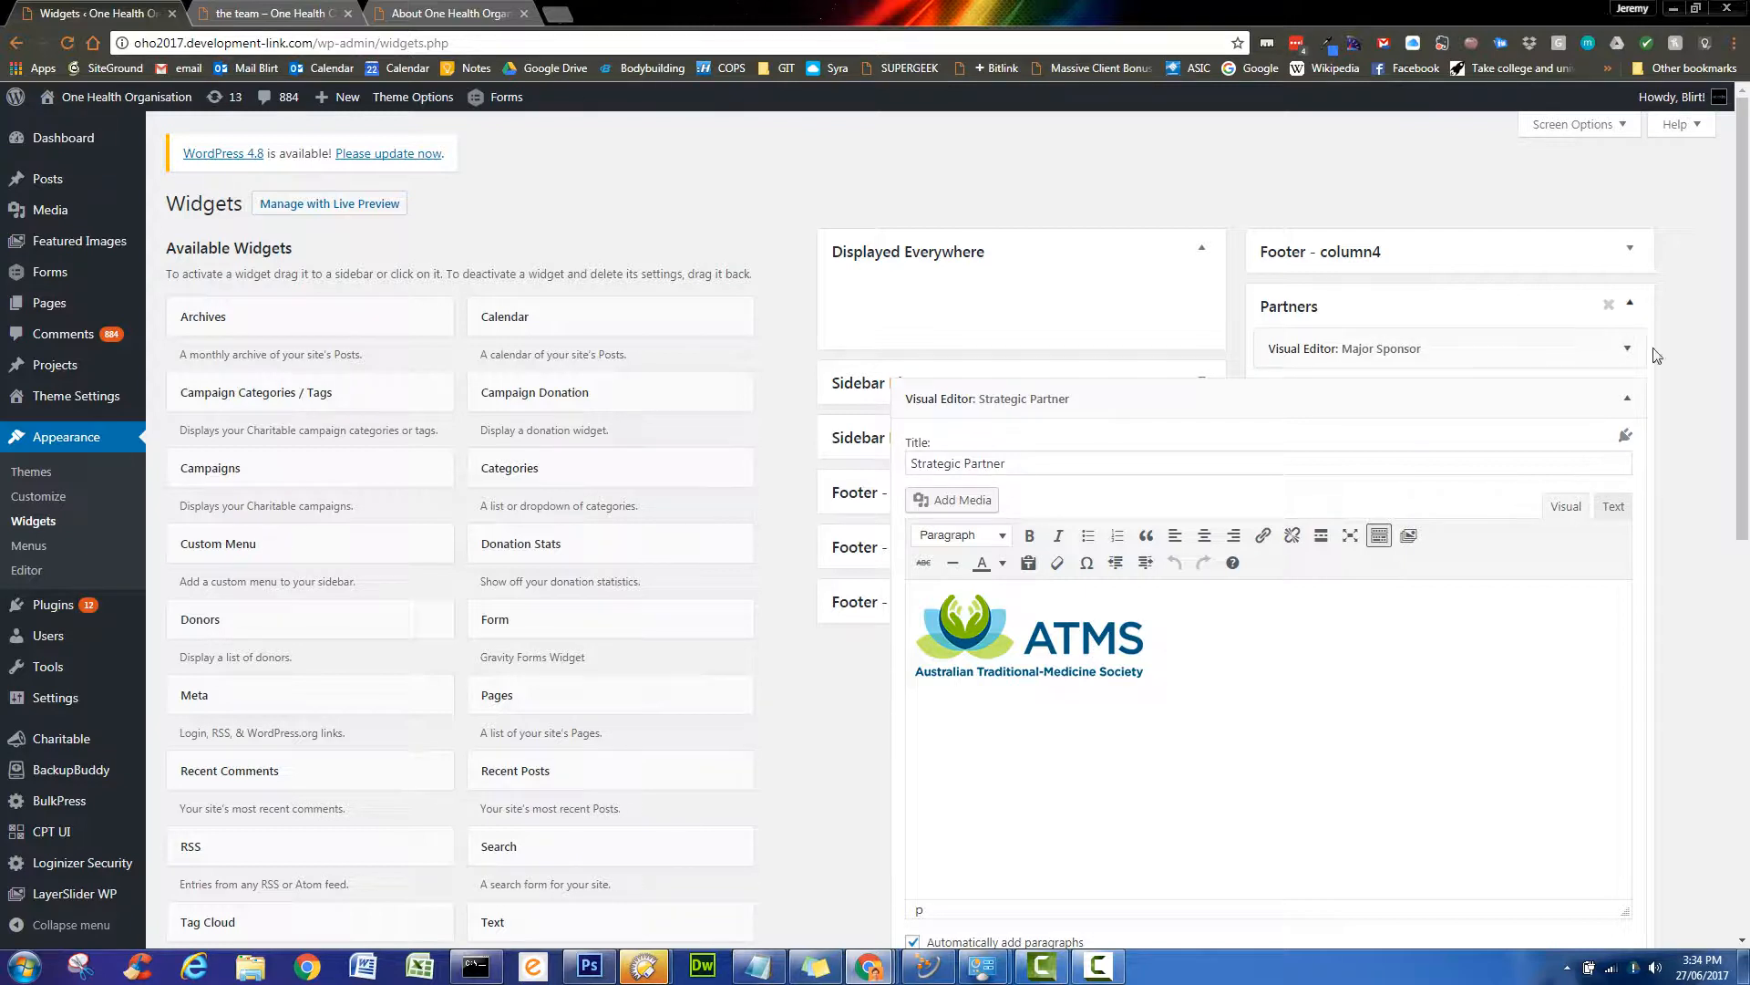
click(1629, 402)
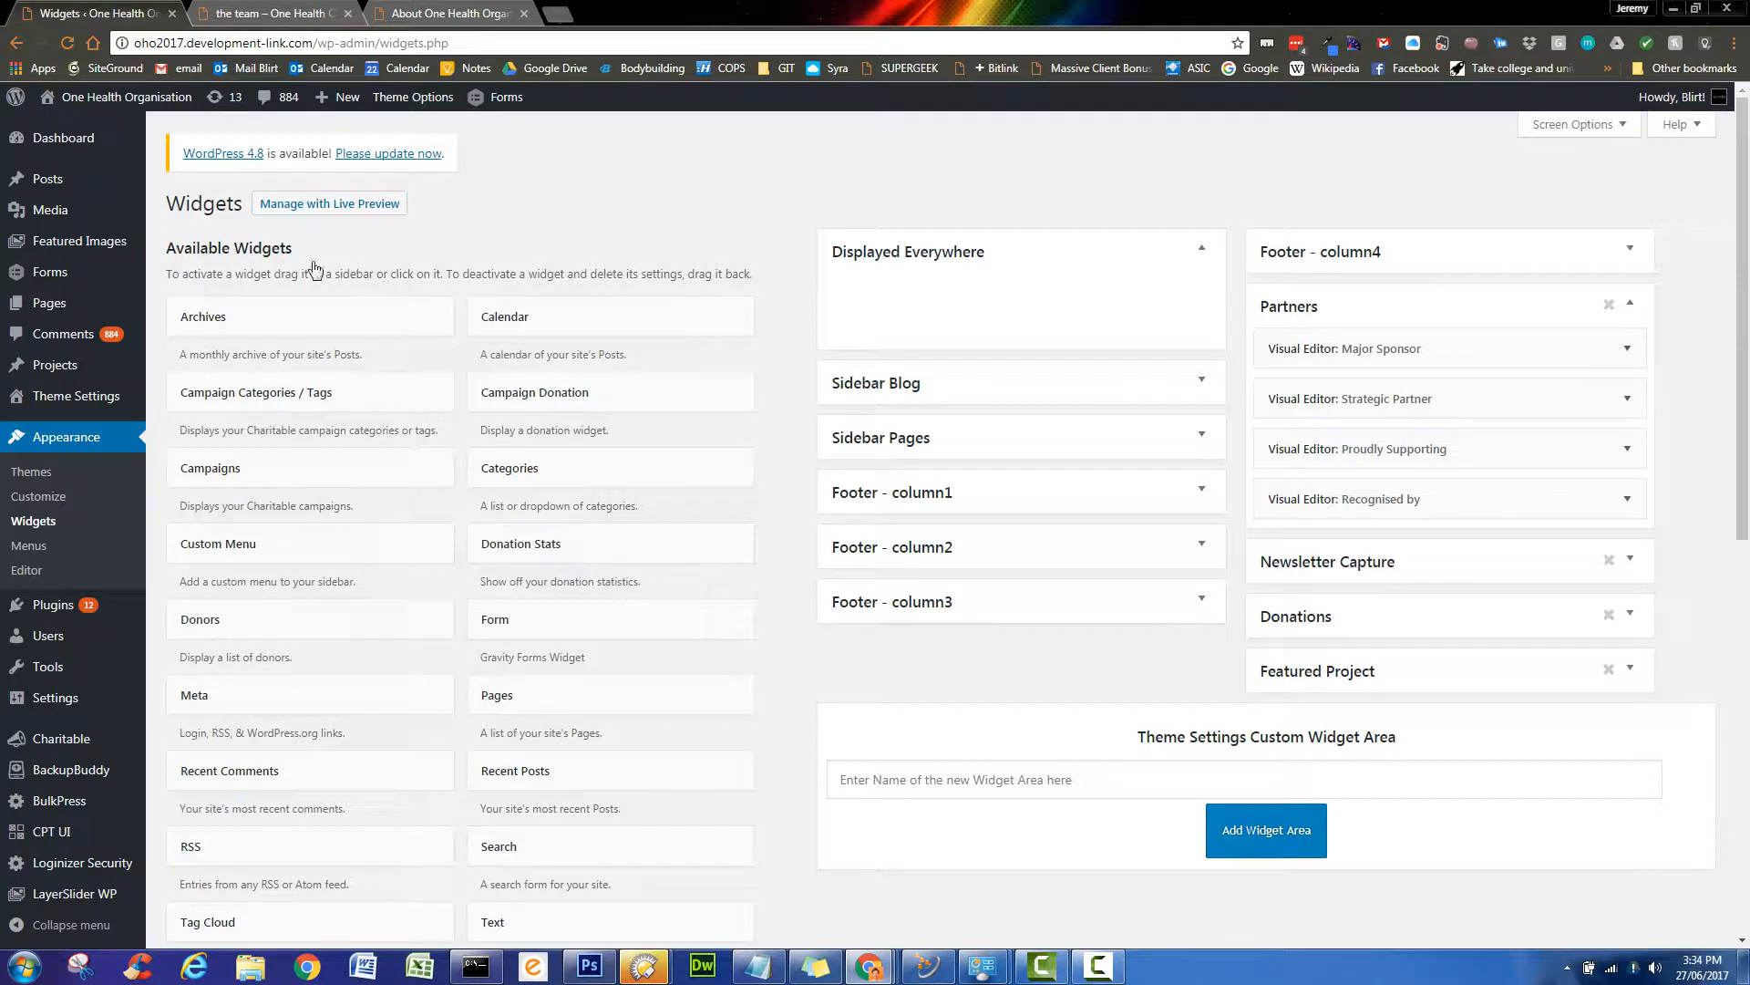
click(17, 44)
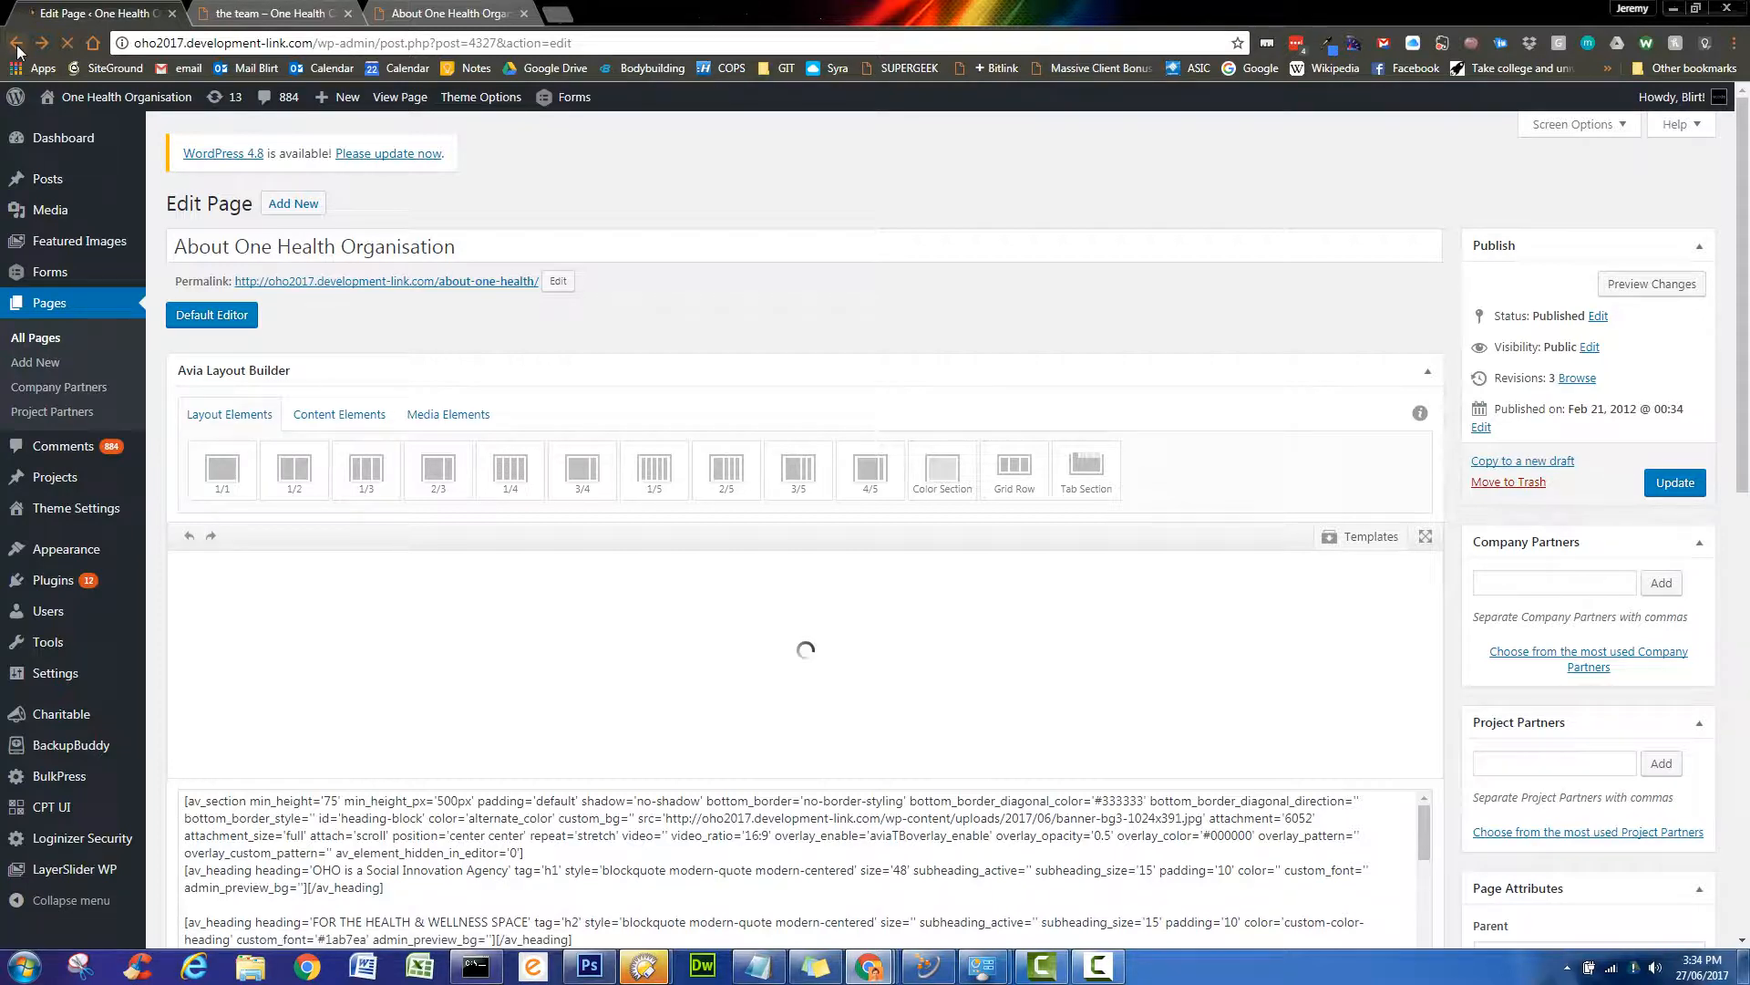
- Scroll to the Avia Layout Builder and show its Content Elements, from Text Block to Code Block
scroll(684, 460, up, 9)
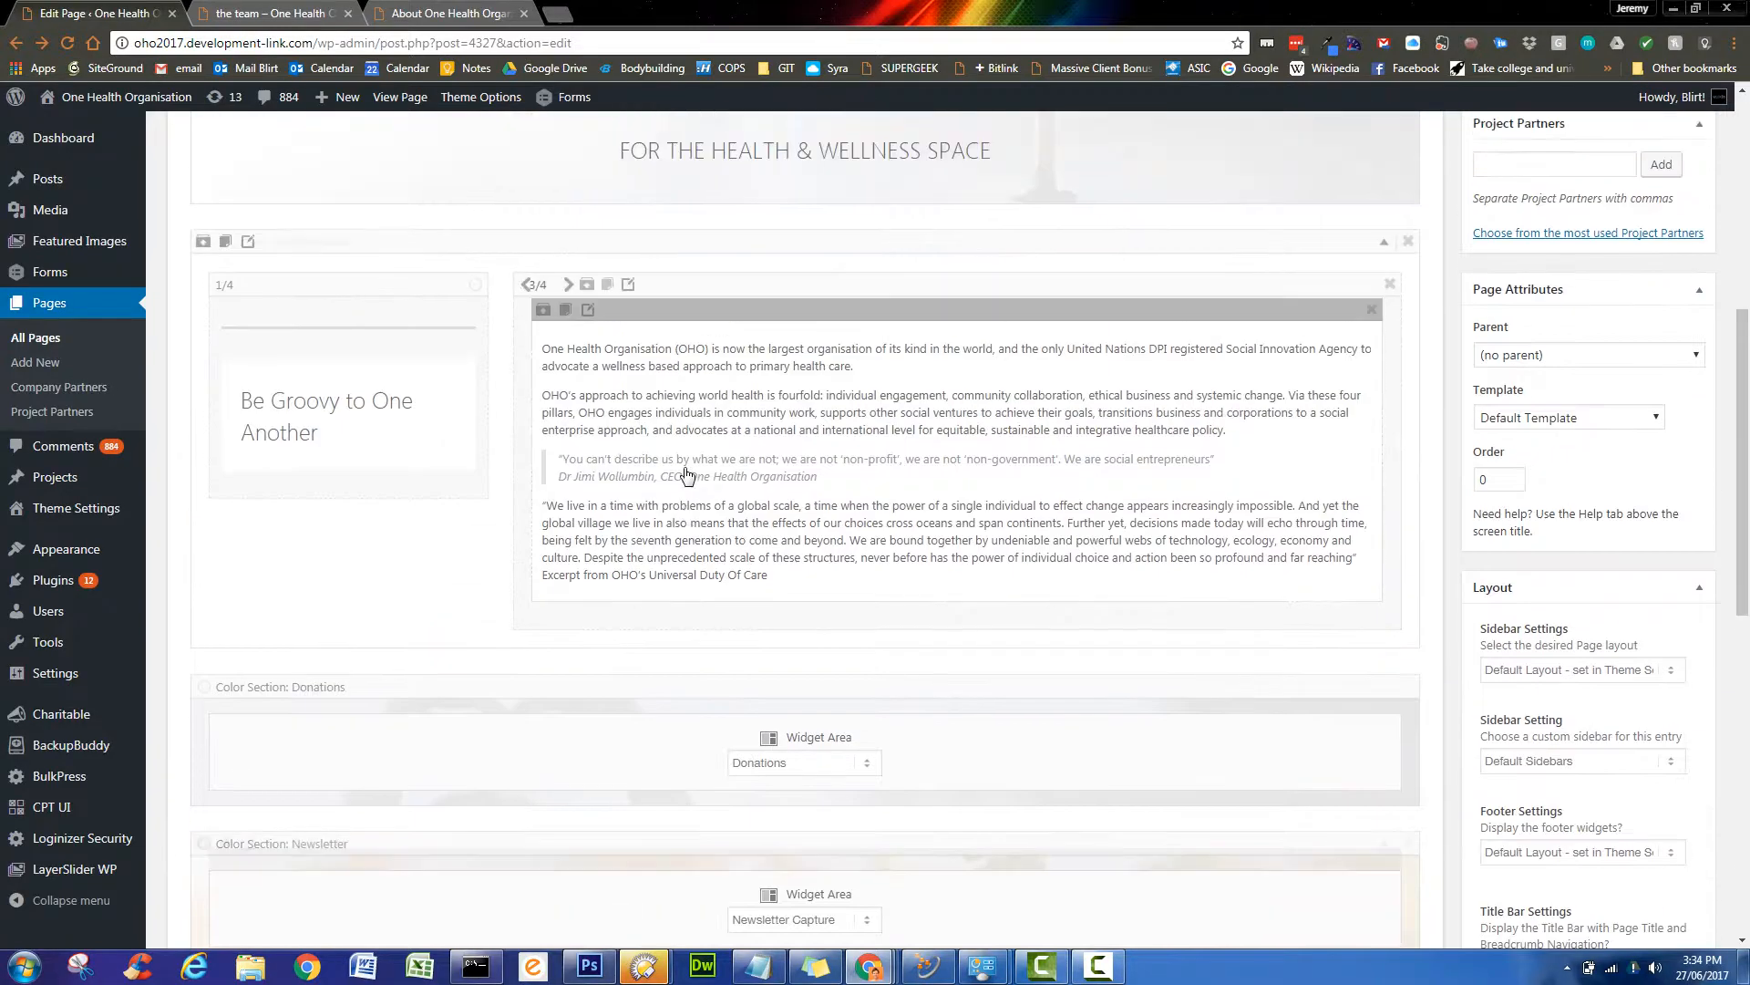
scroll(686, 402, down, 2)
scroll(686, 404, down, 3)
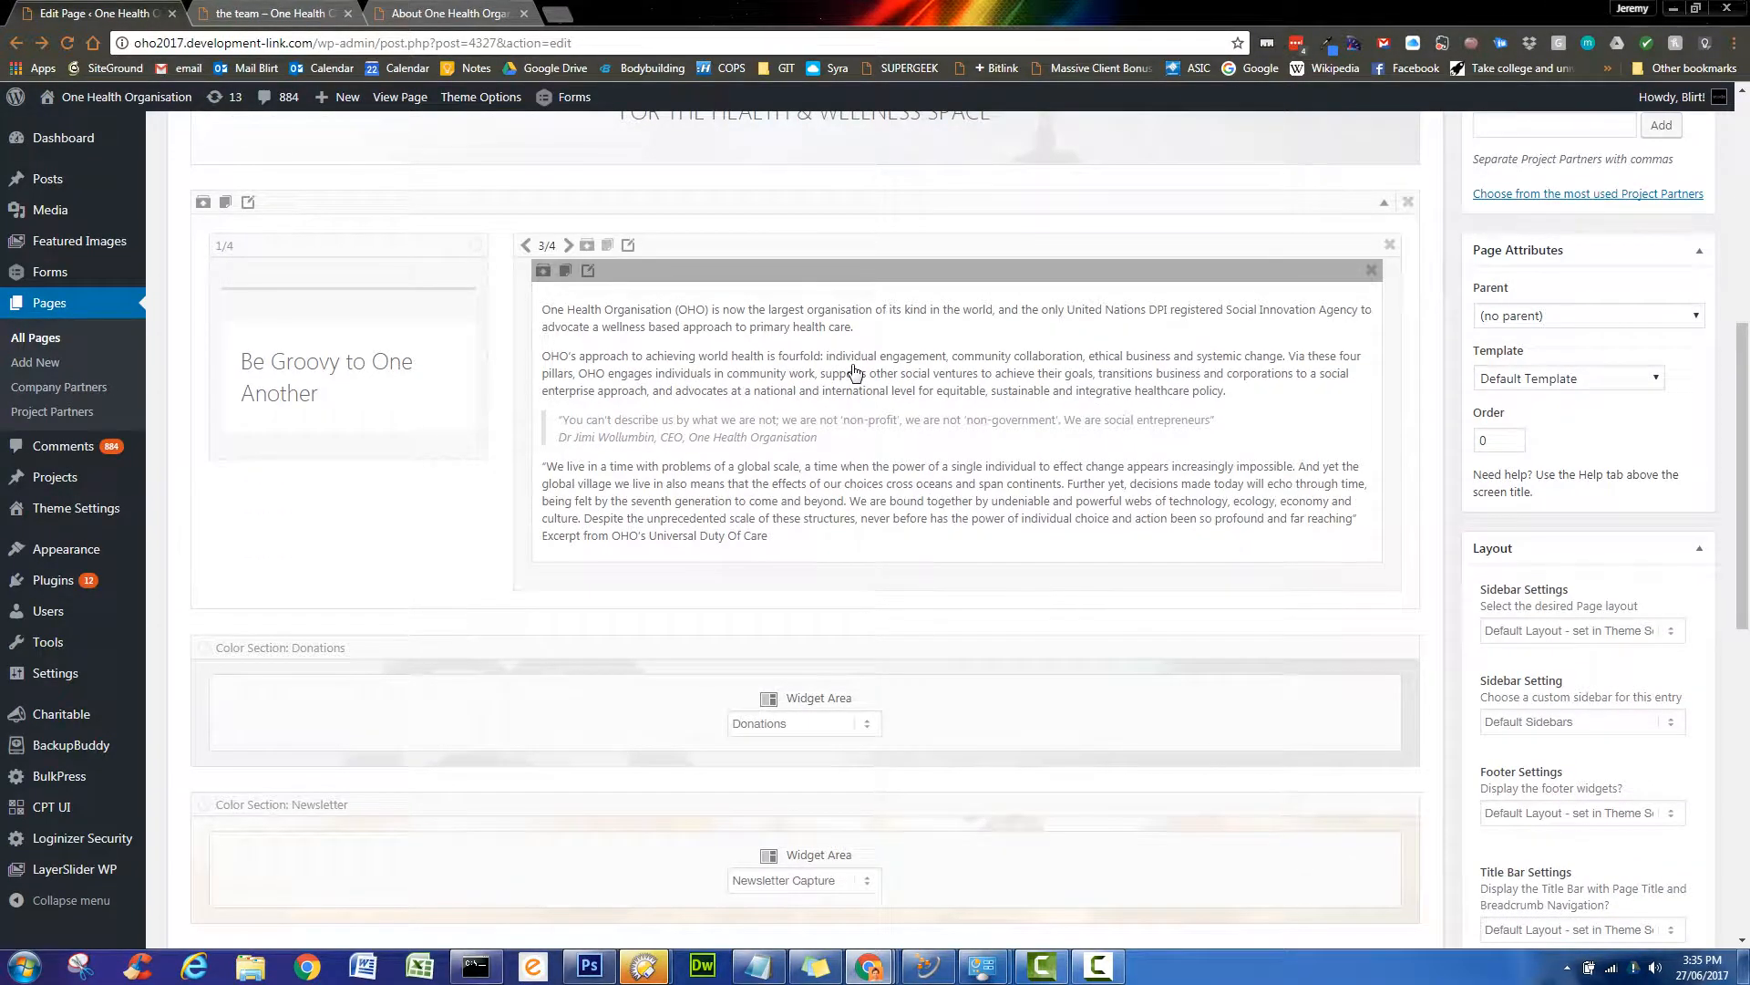
scroll(854, 372, up, 5)
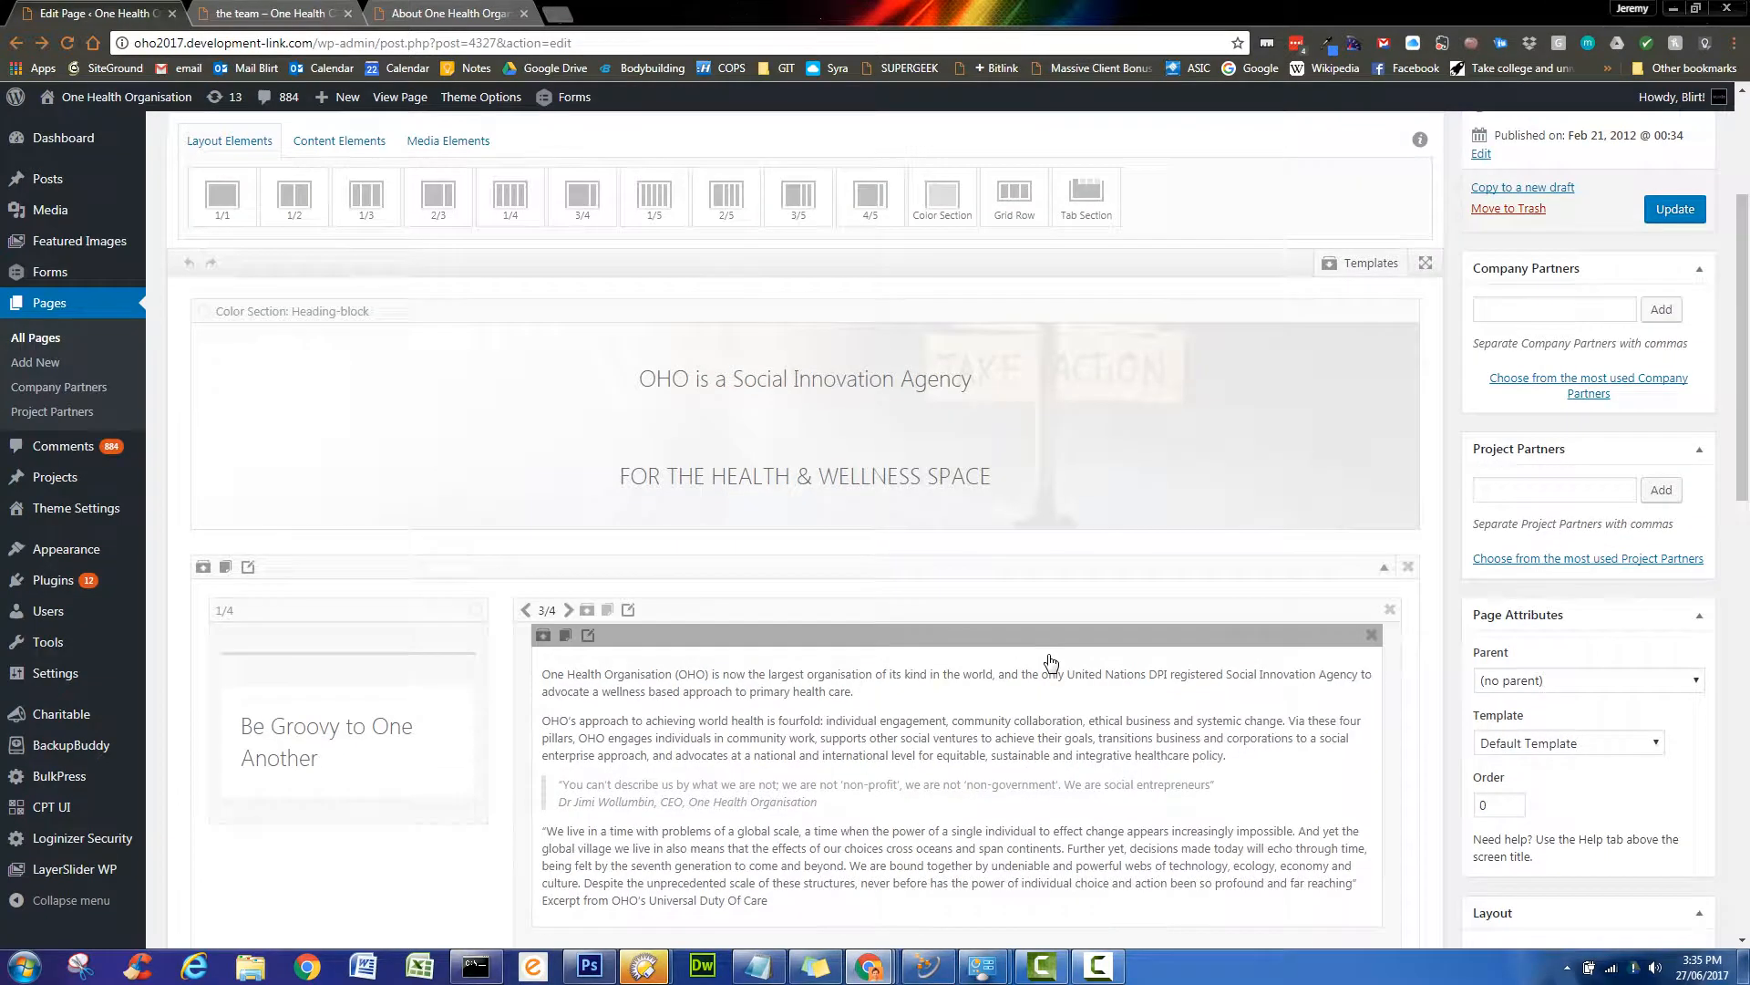
scroll(1051, 662, up, 3)
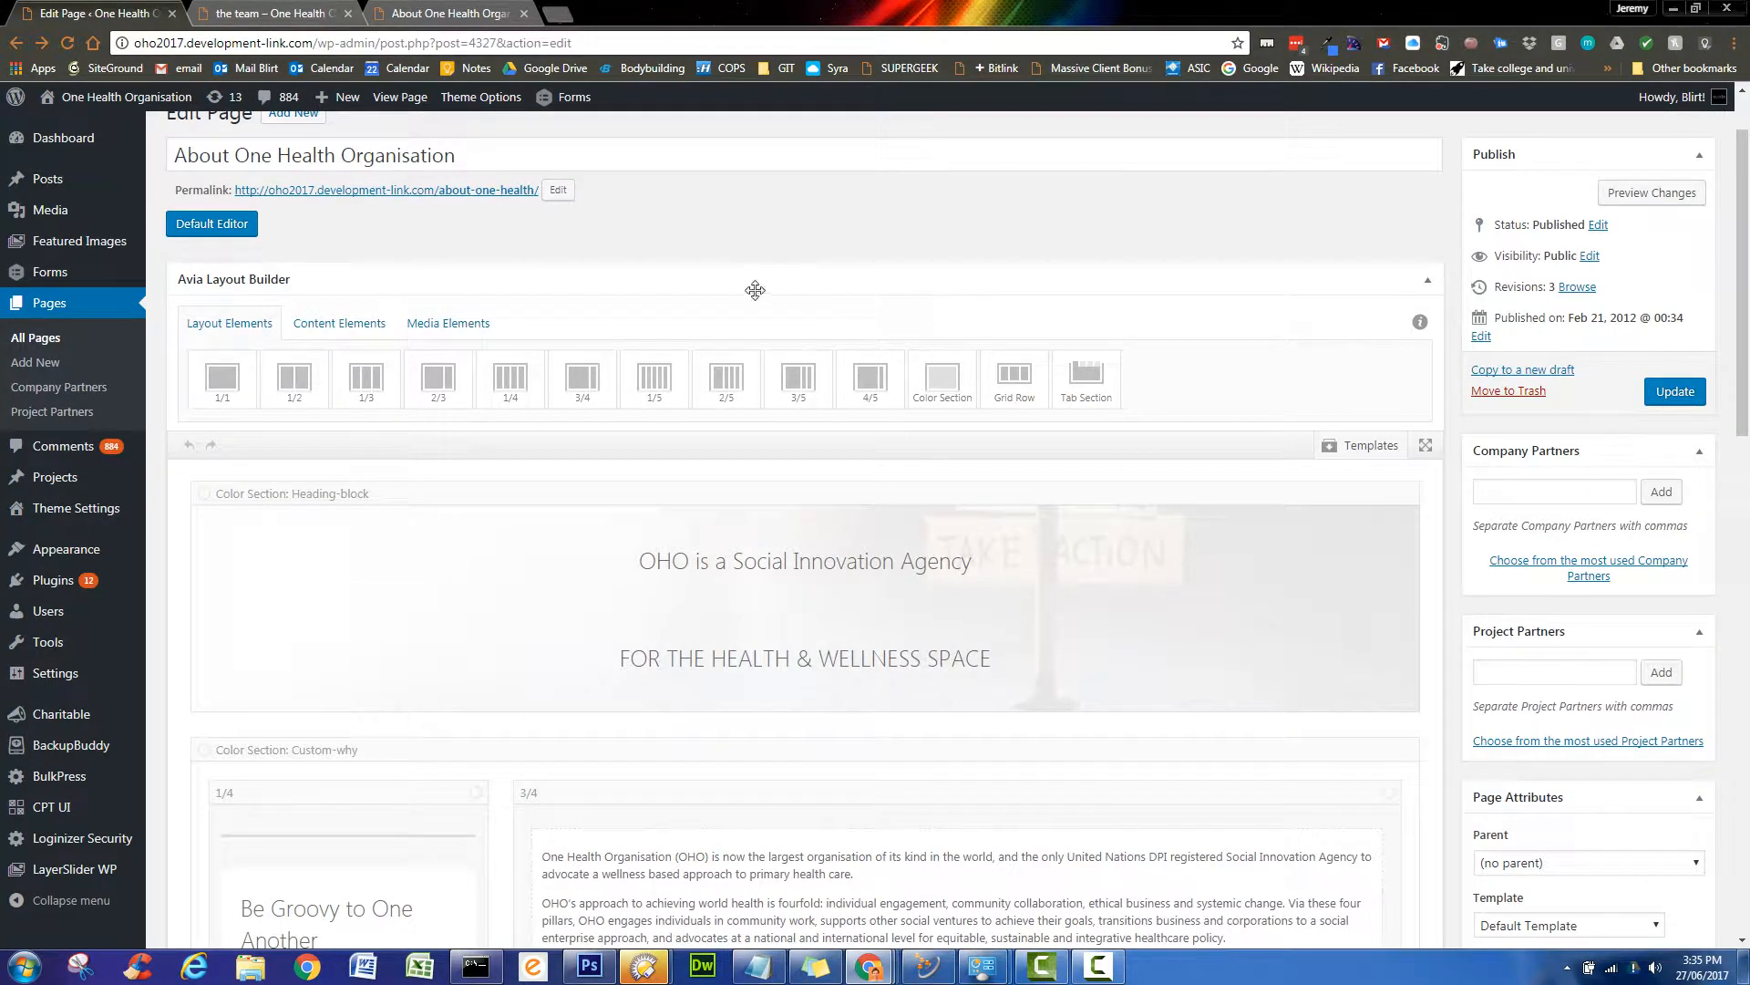
click(329, 332)
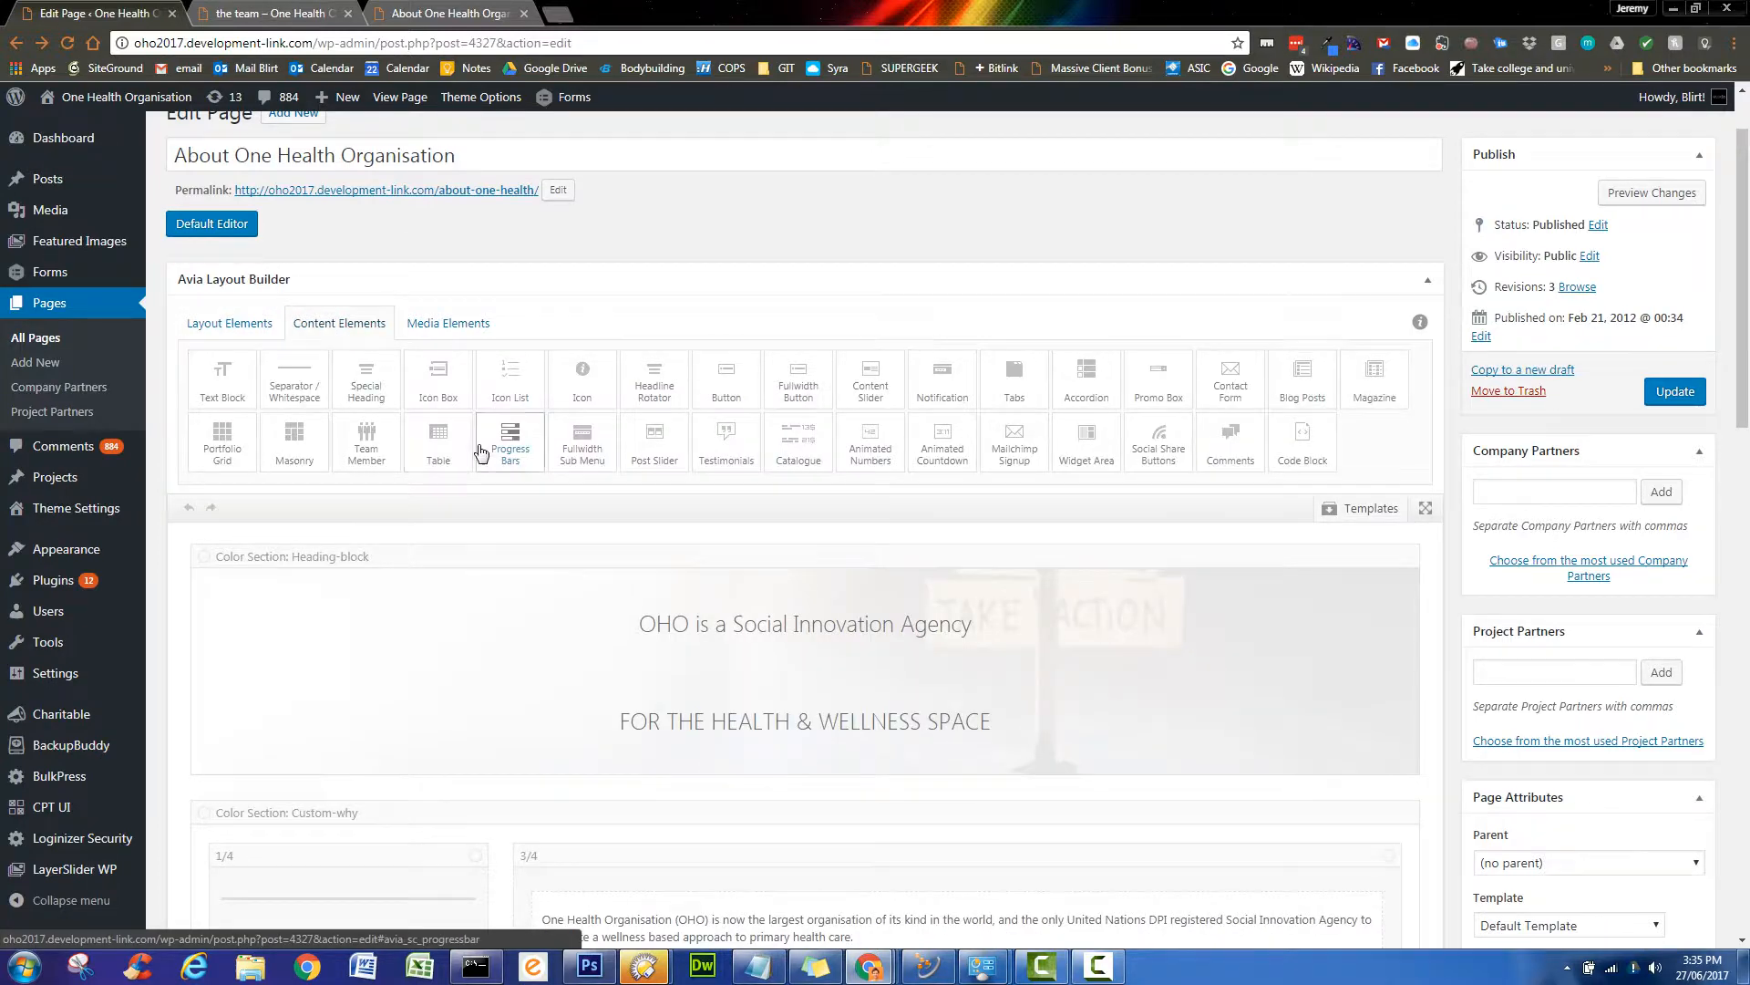
scroll(477, 451, down, 2)
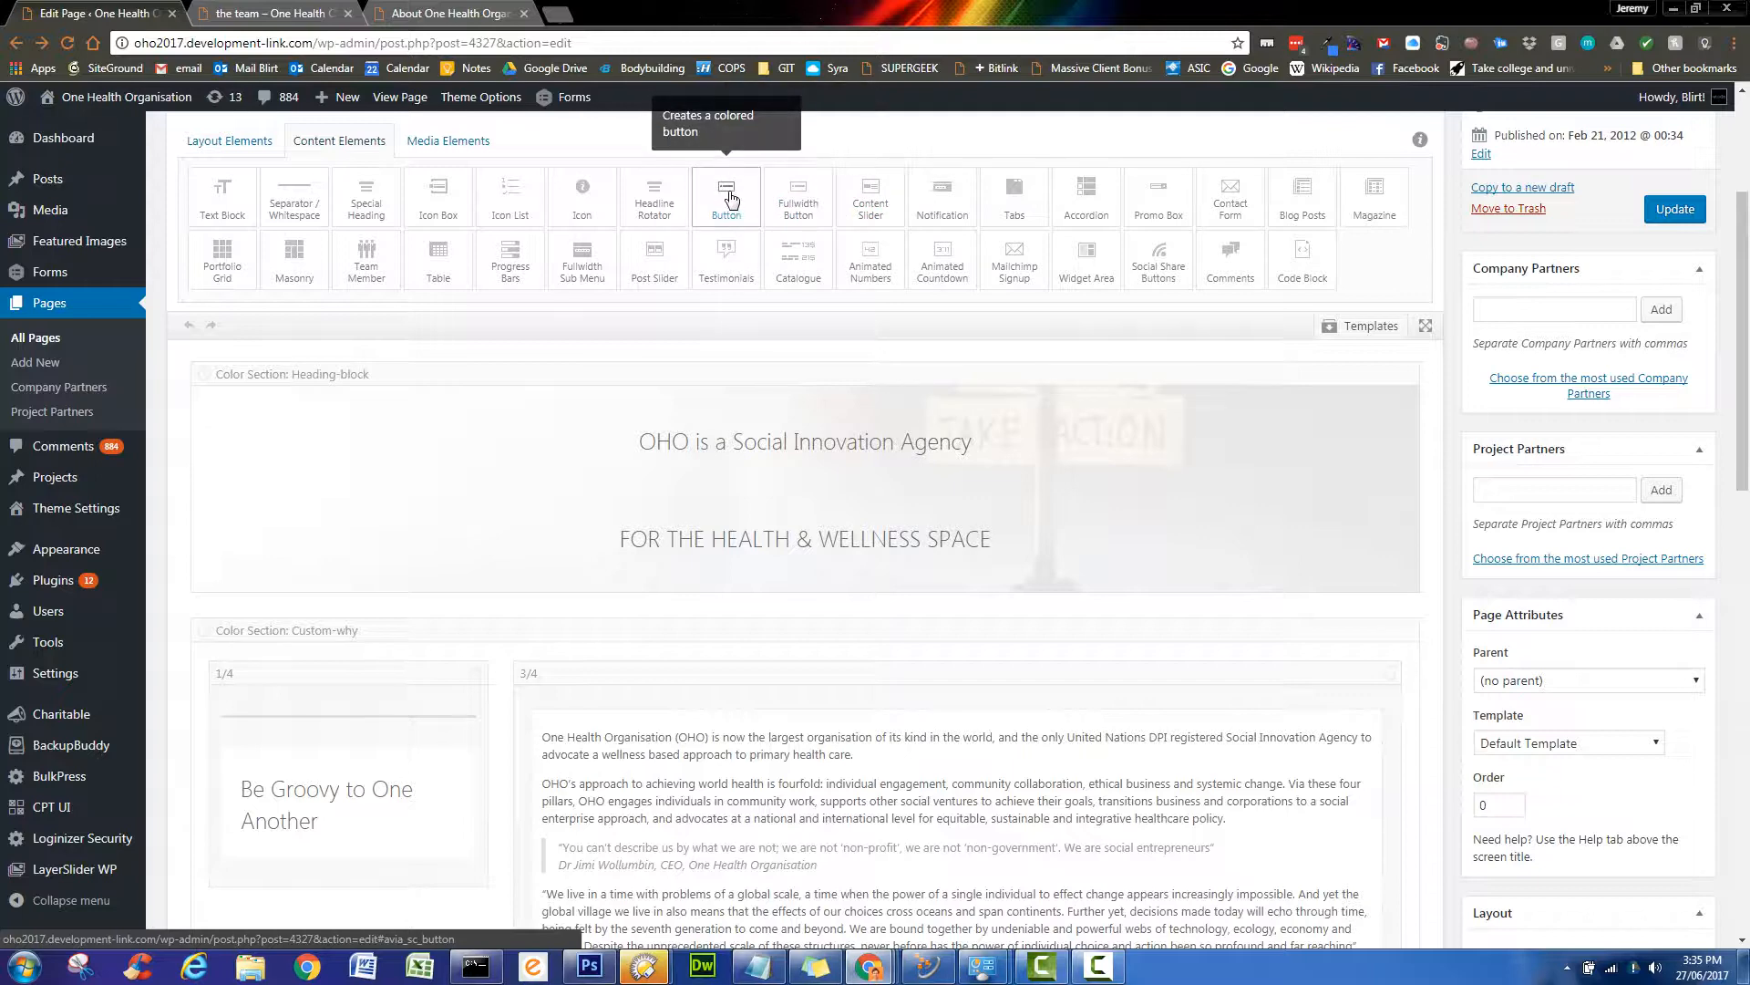
- Drag a Button element into the 1/4 column beneath 'Be Groovy to One Another'
drag(730, 196, 401, 455)
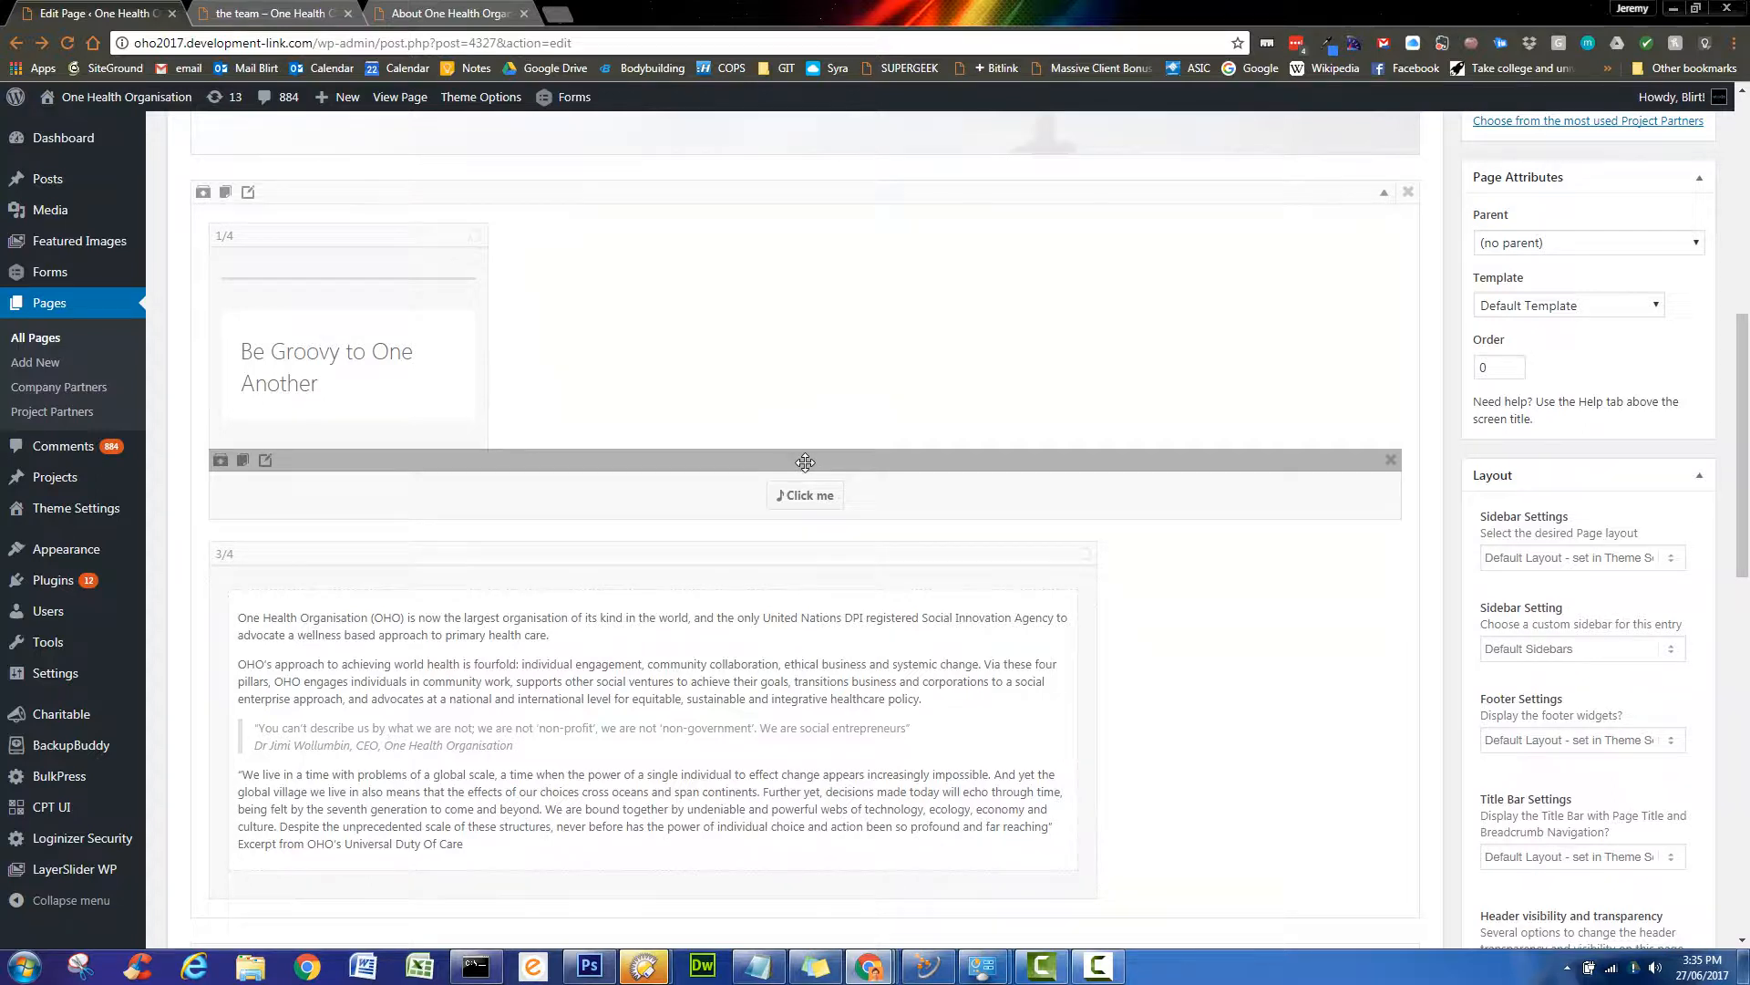
drag(804, 462, 405, 429)
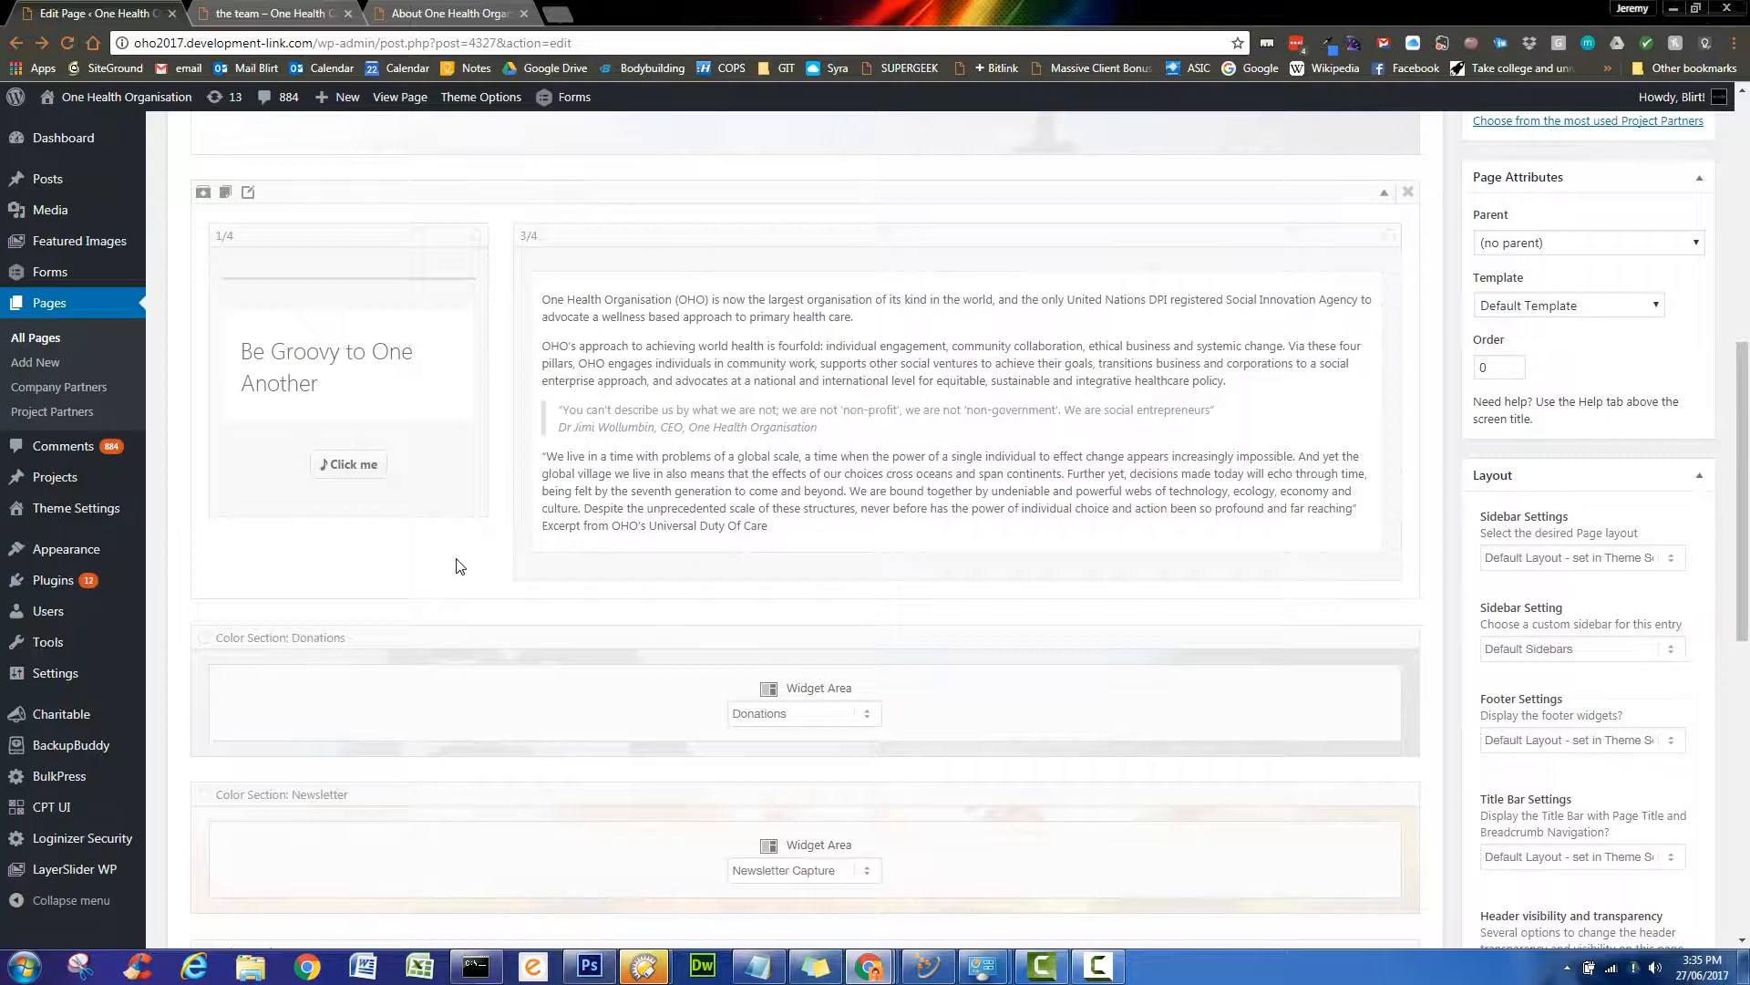
drag(347, 430, 502, 274)
mouse_move(698, 463)
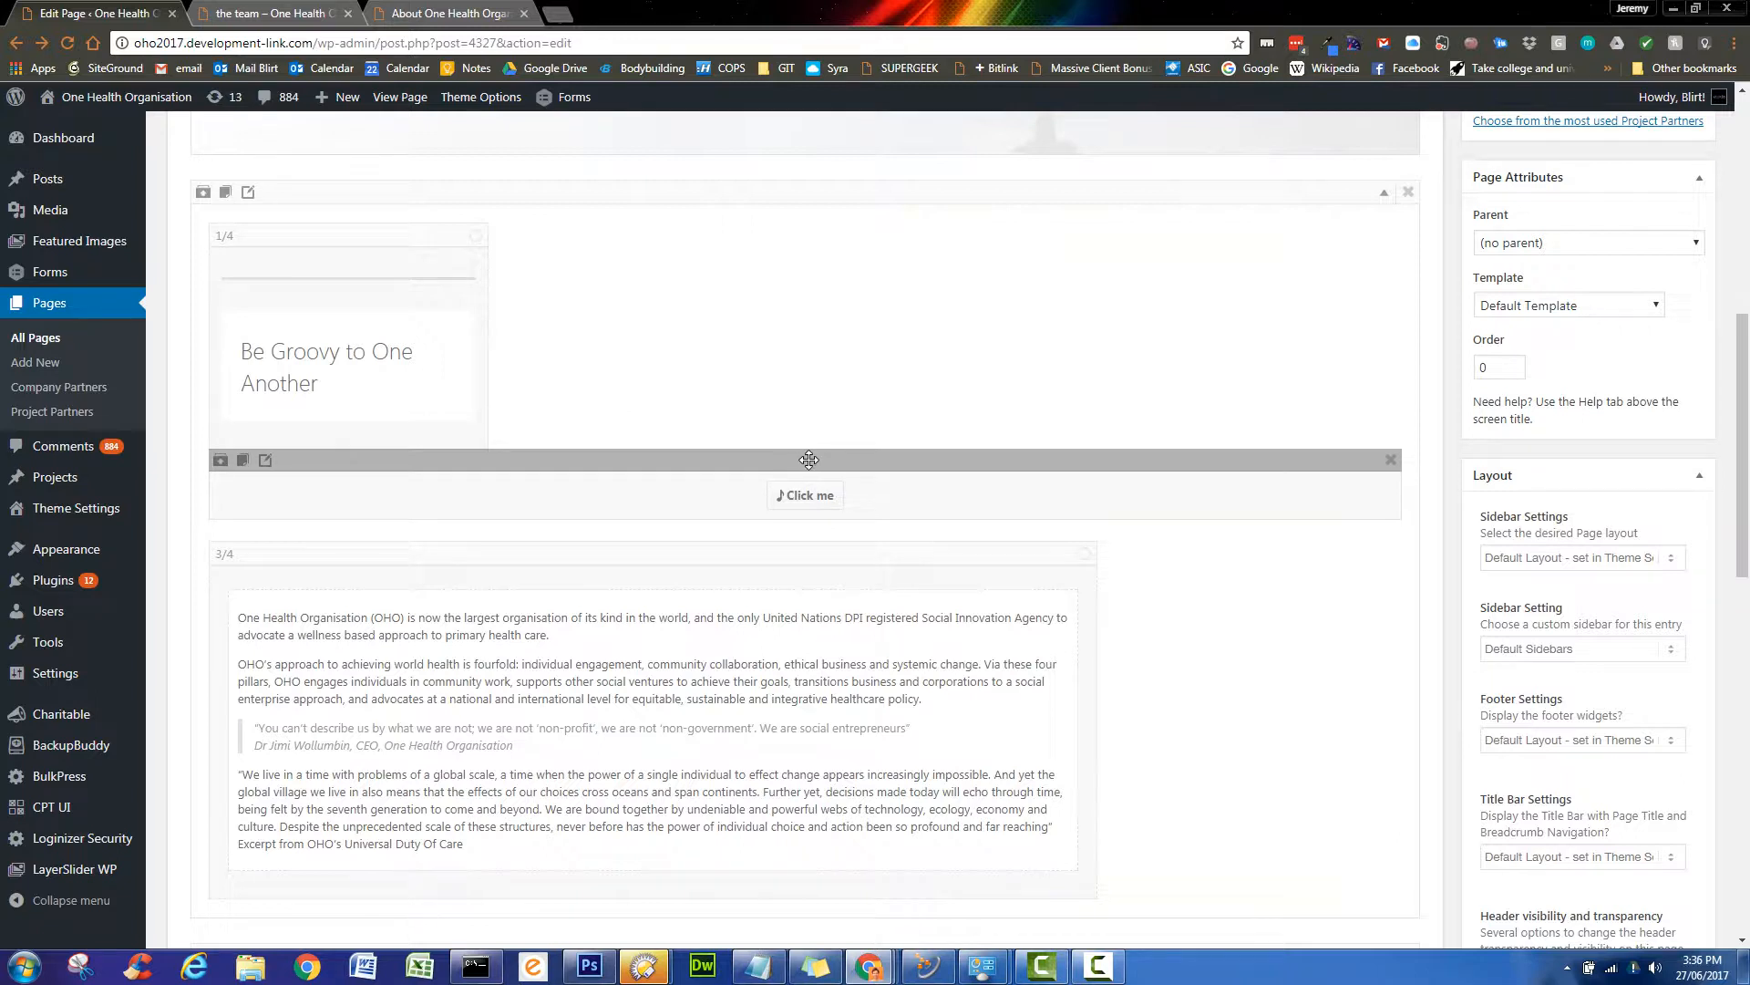
drag(809, 459, 409, 434)
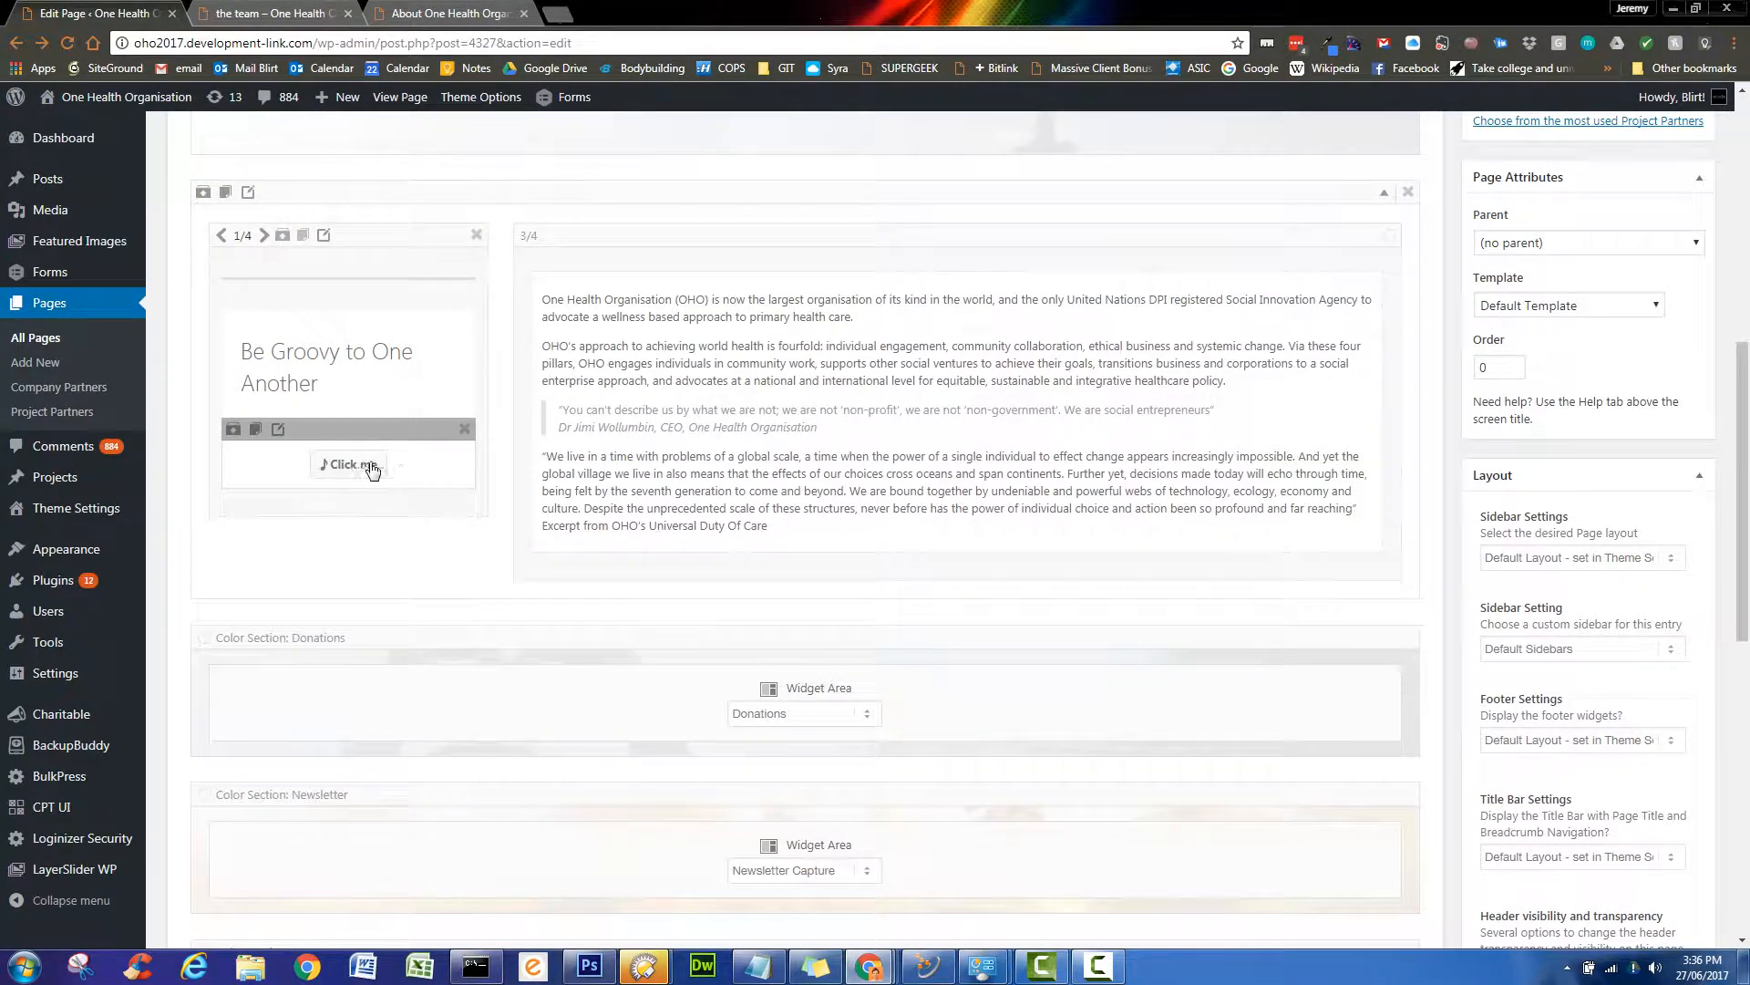
- Give the button a star icon and relabel it 'DONATE TO ONE HEALTH'
click(403, 472)
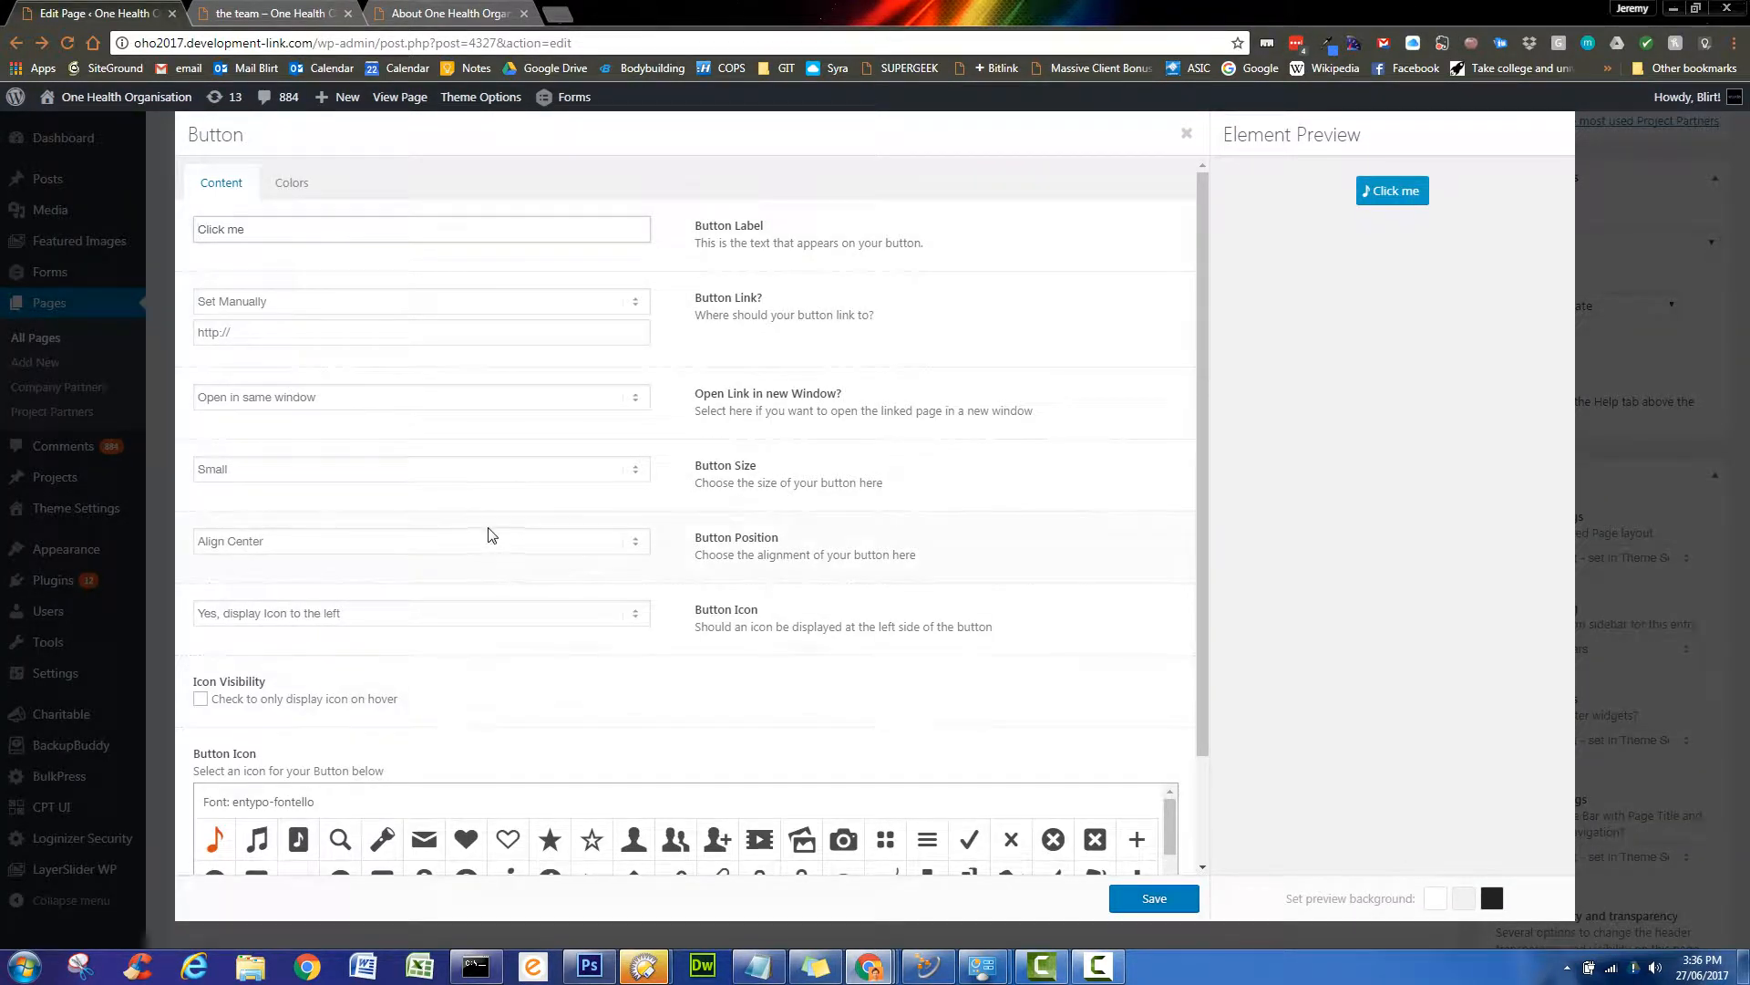
scroll(538, 570, down, 1)
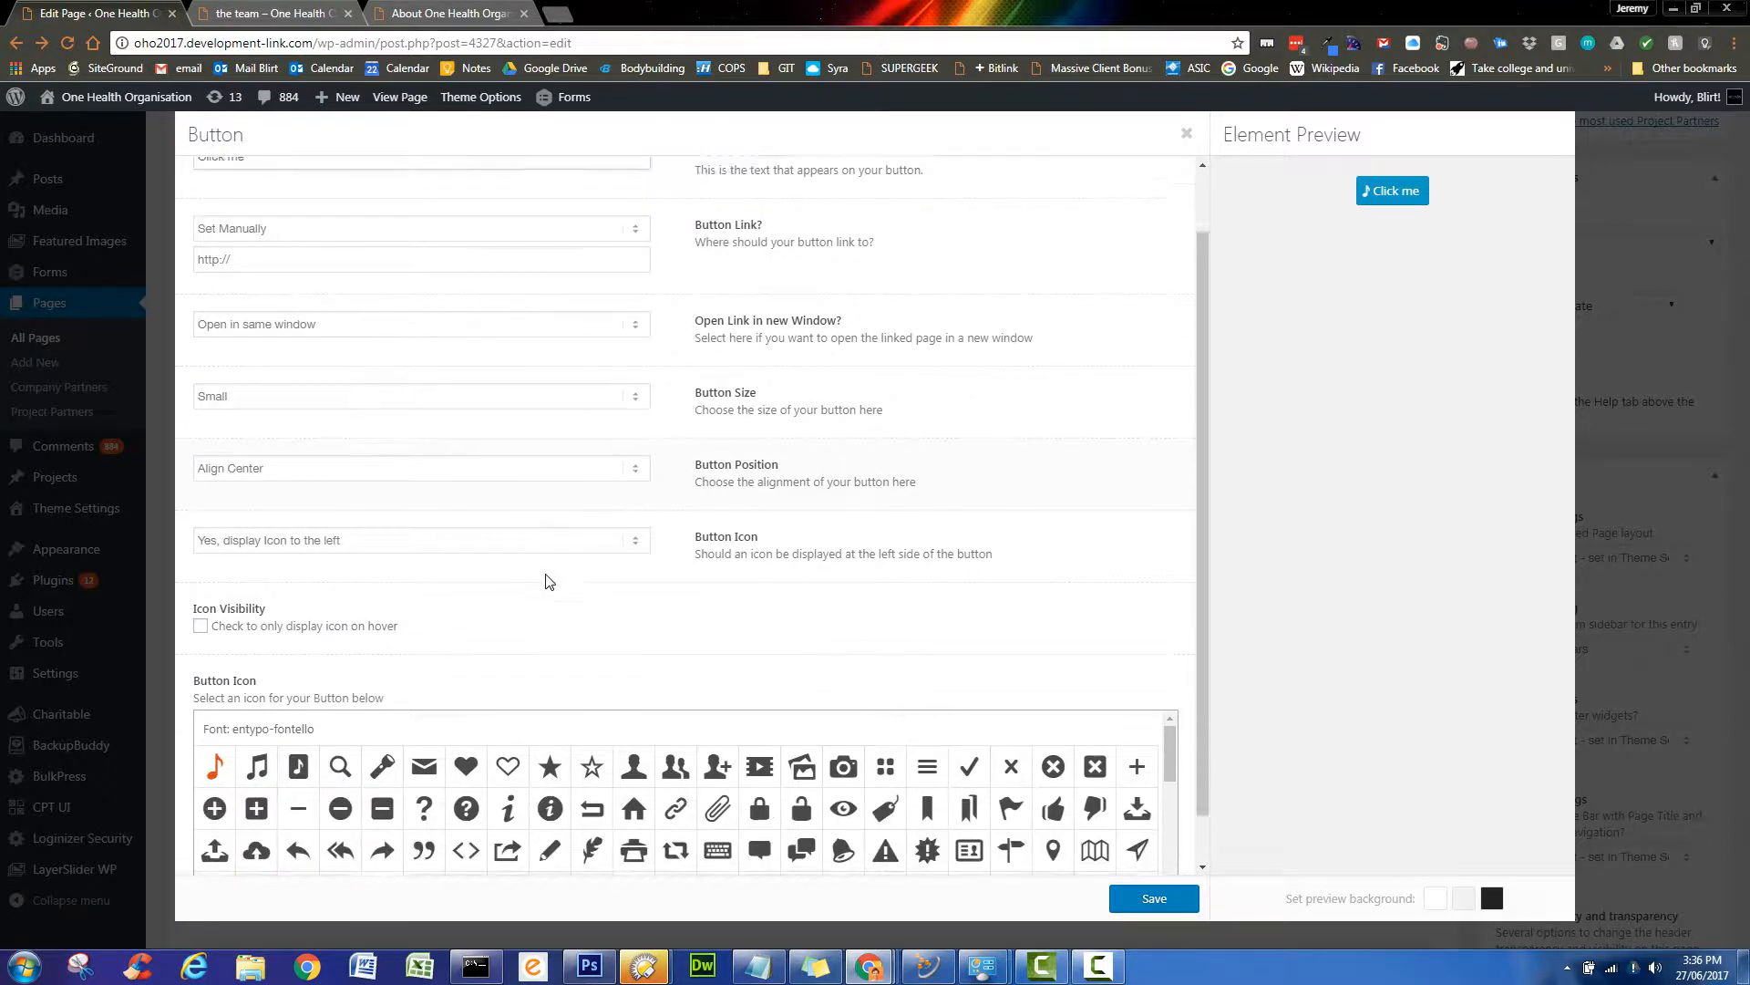
click(549, 750)
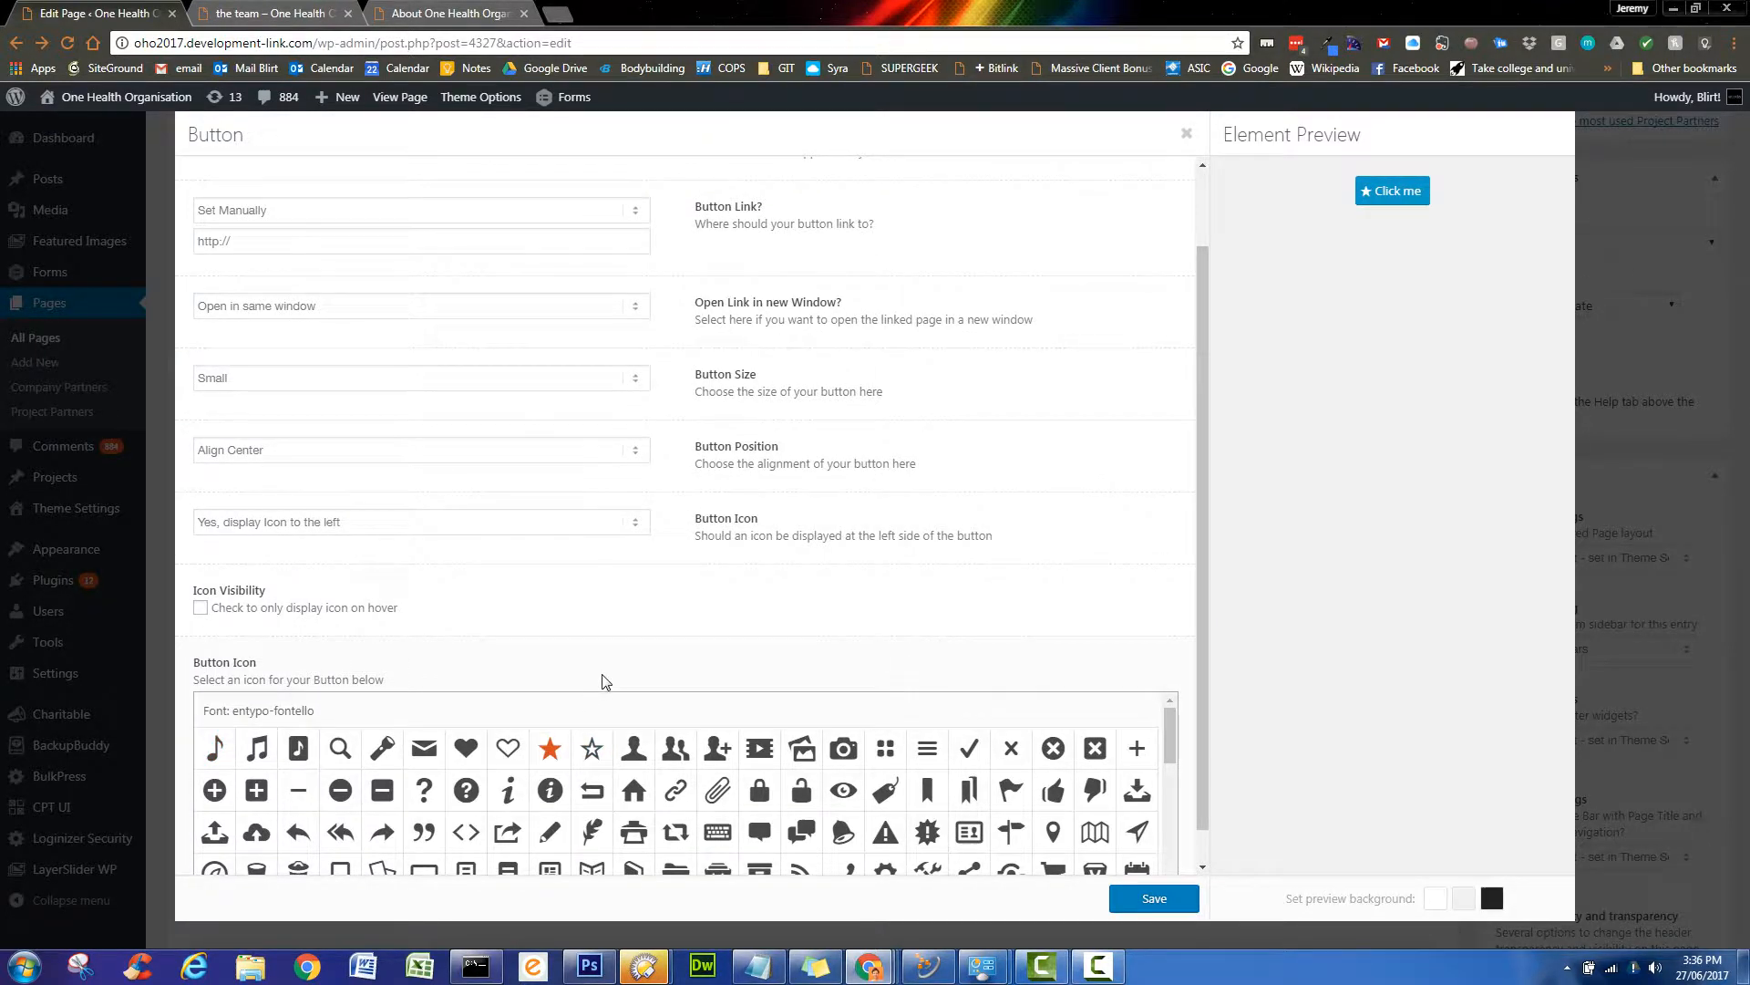
scroll(605, 688, up, 1)
drag(305, 229, 188, 230)
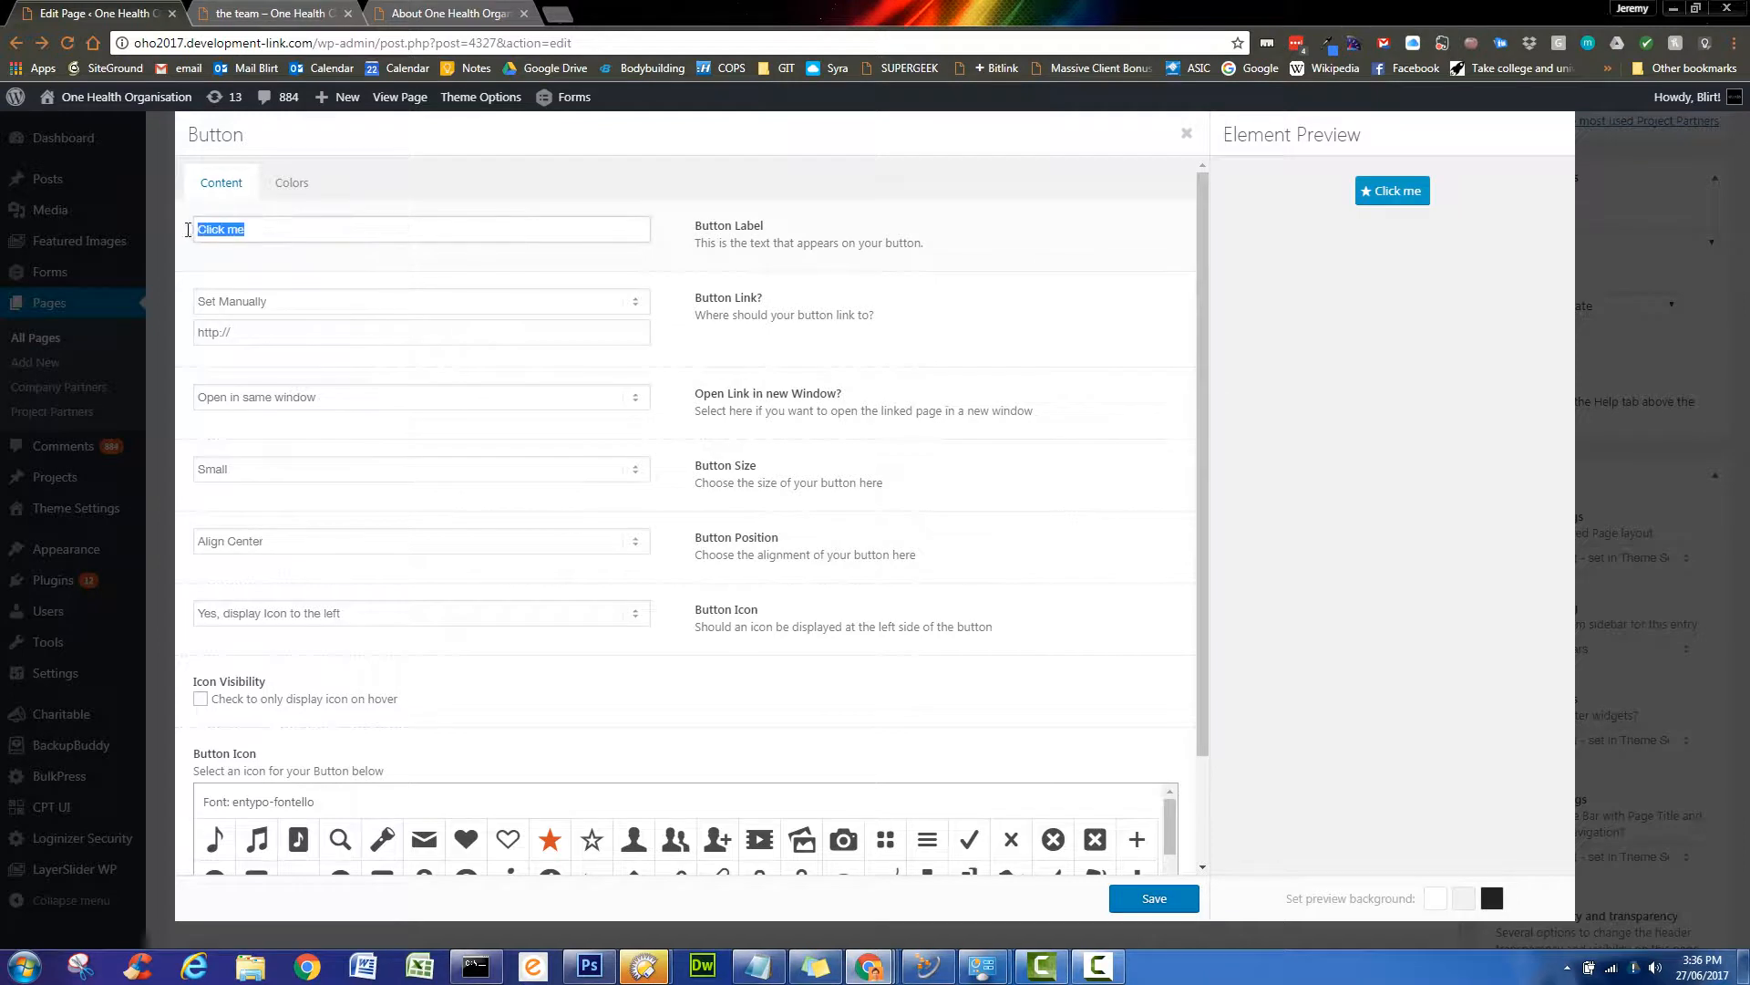
text(DONATE TO ONE HEALTH)
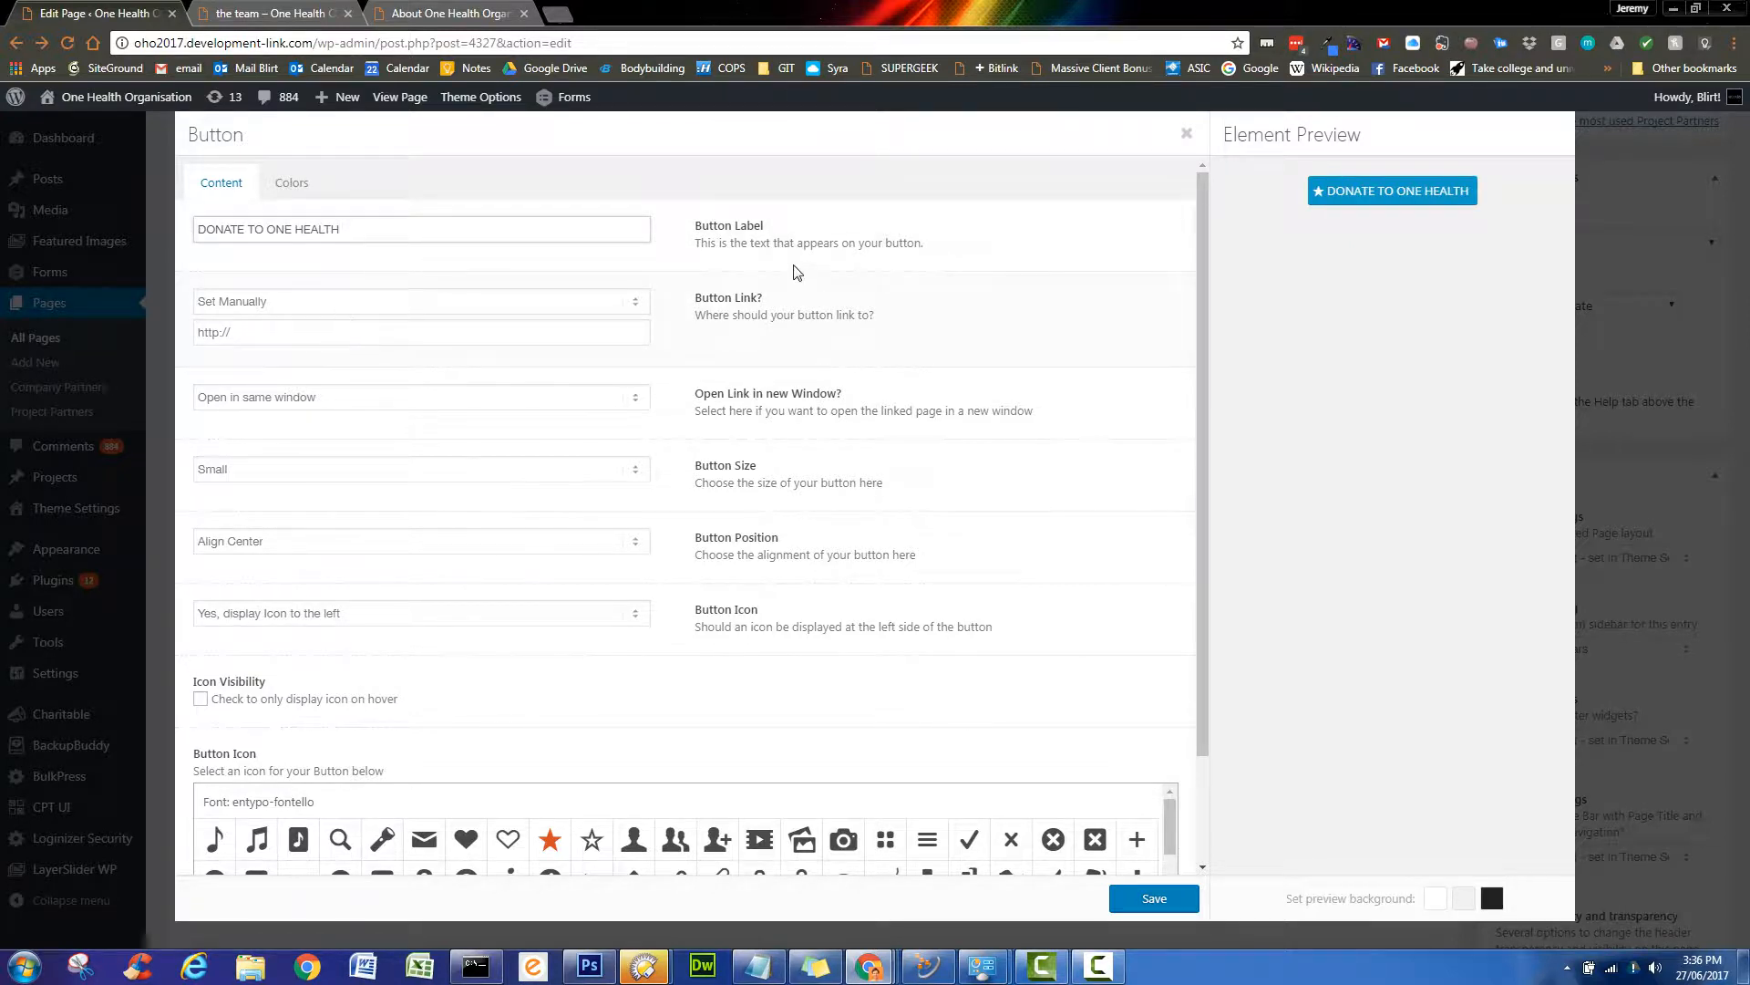
- Link the button to the Donate to One Health page and save the element
click(637, 305)
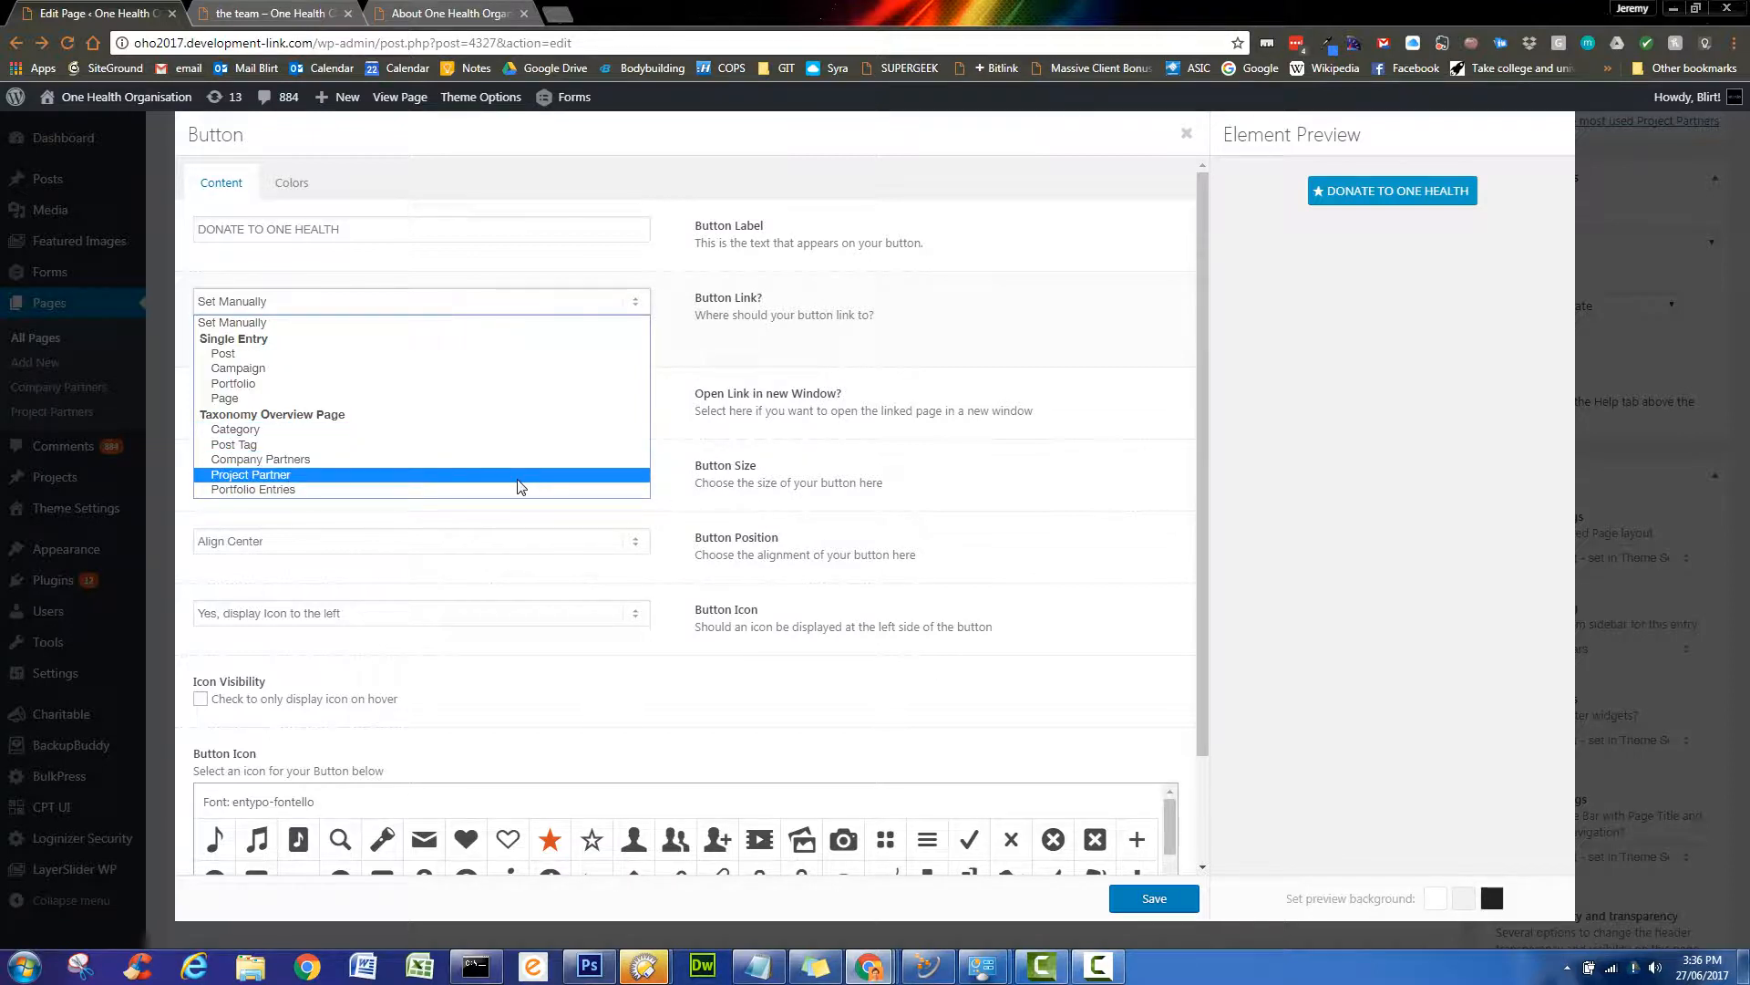
click(637, 304)
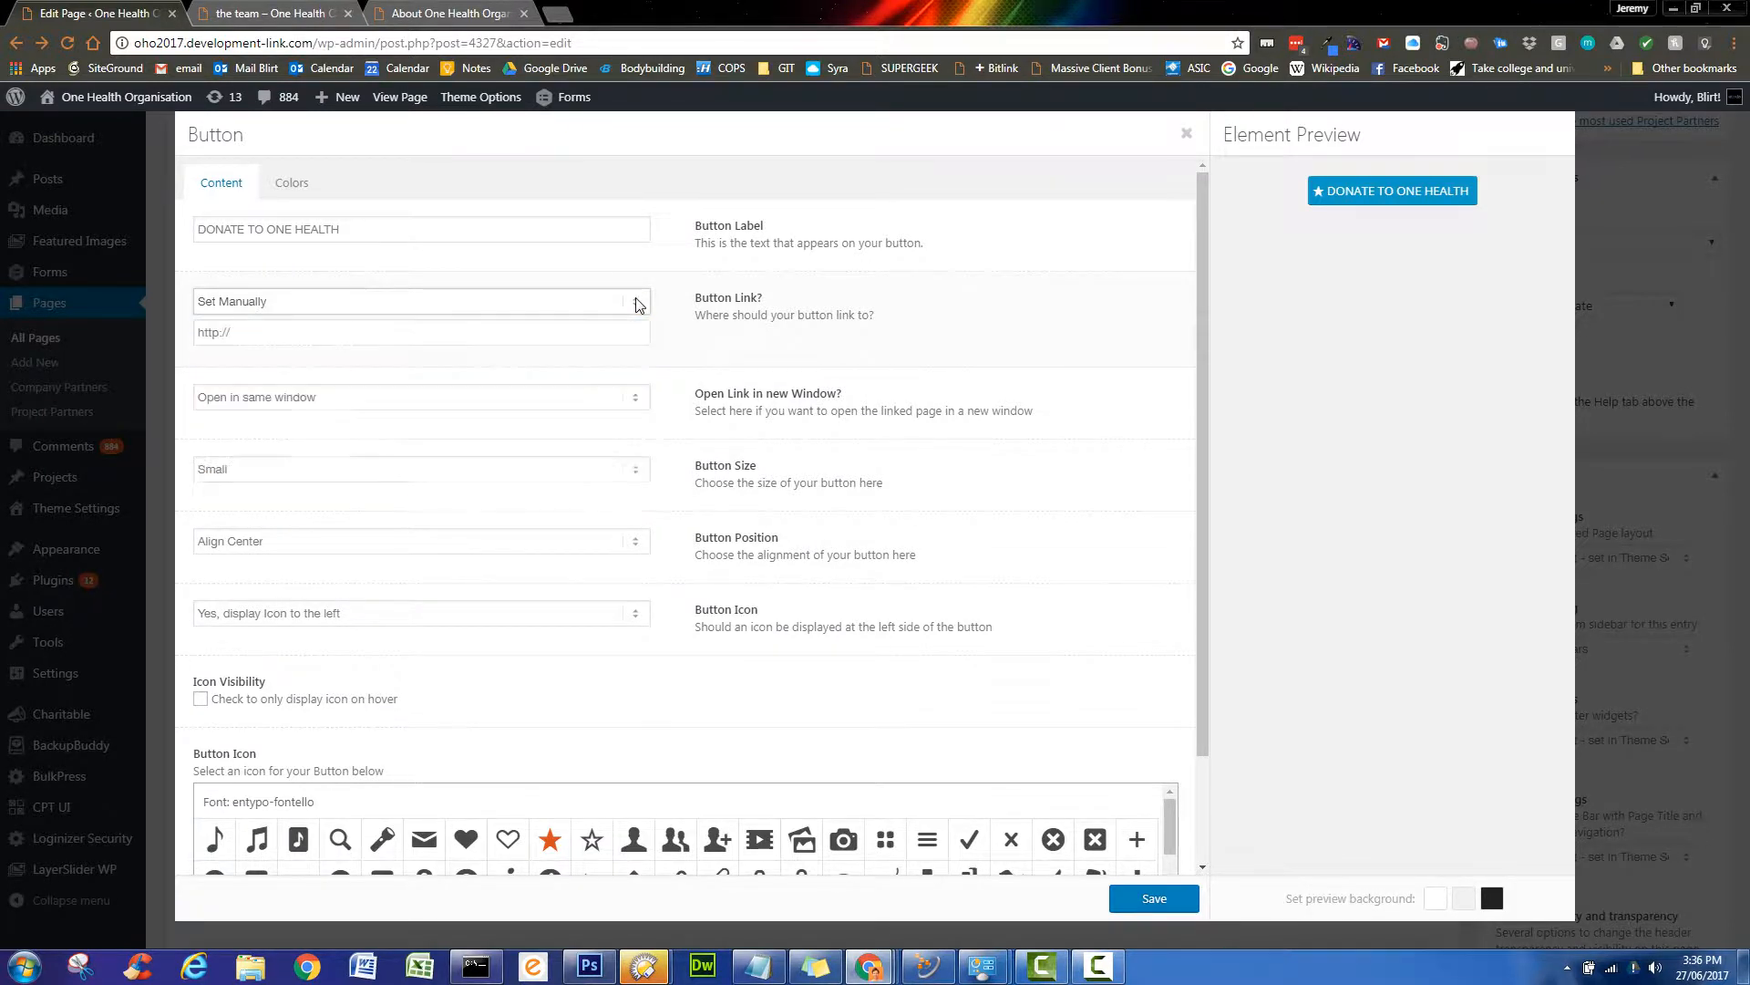
click(638, 303)
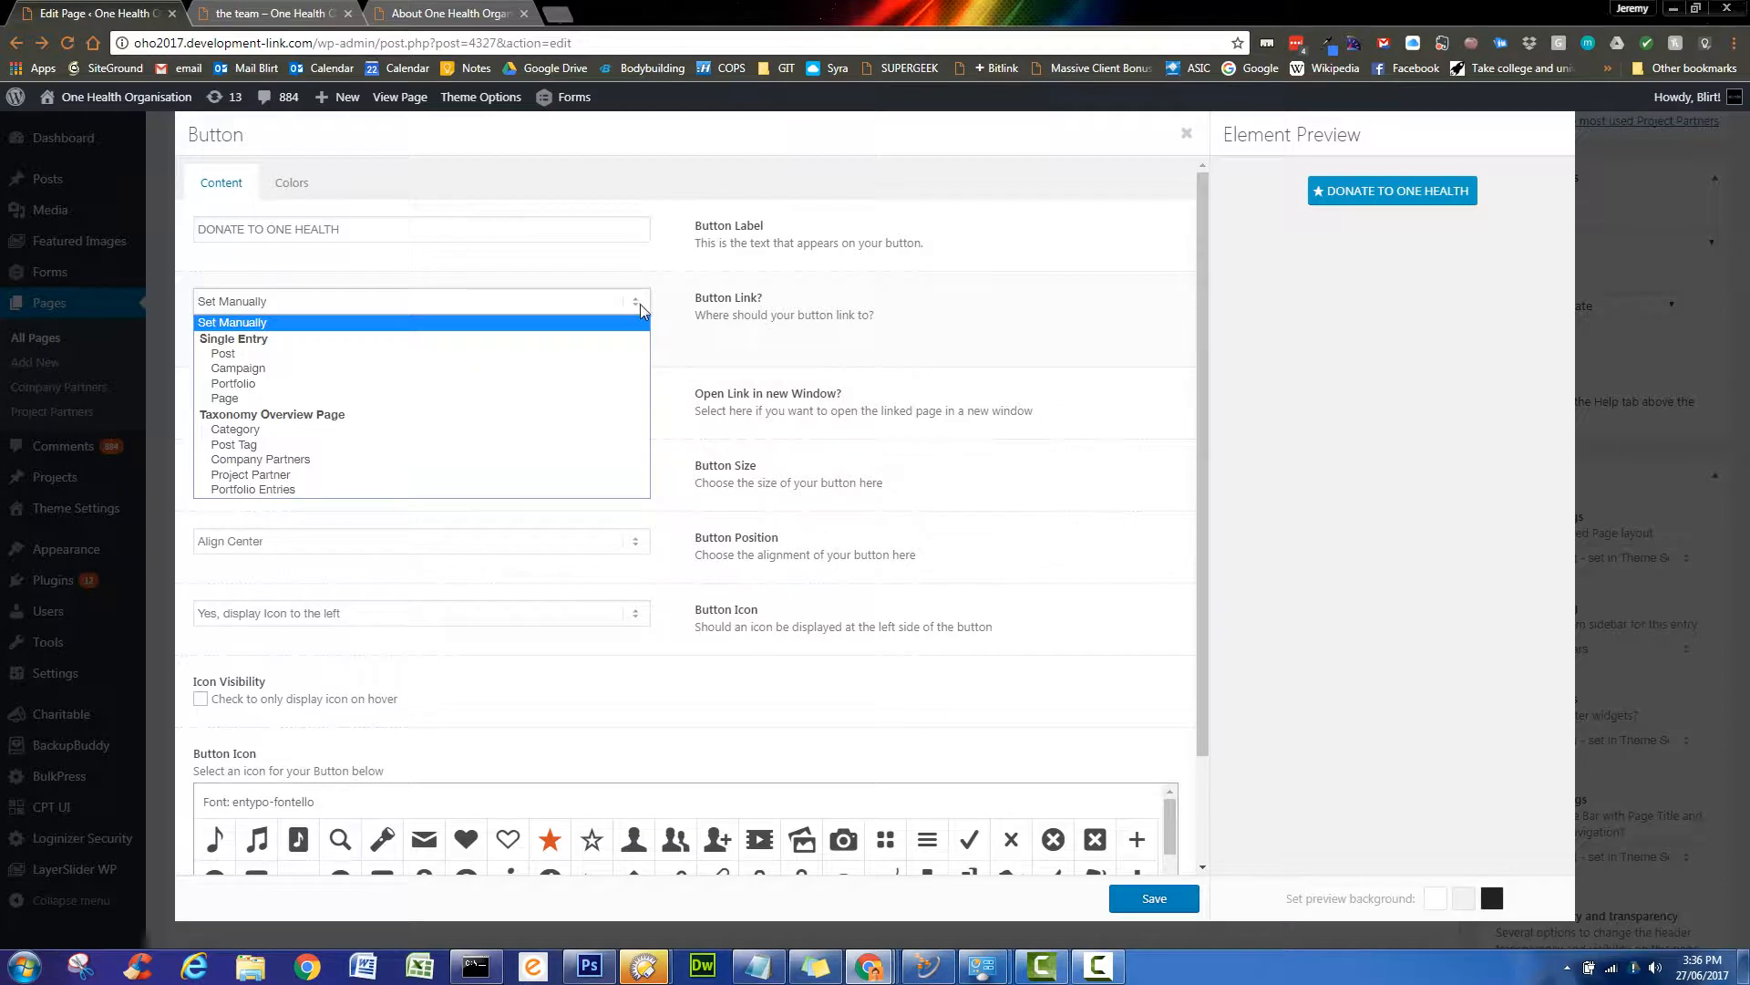
click(475, 459)
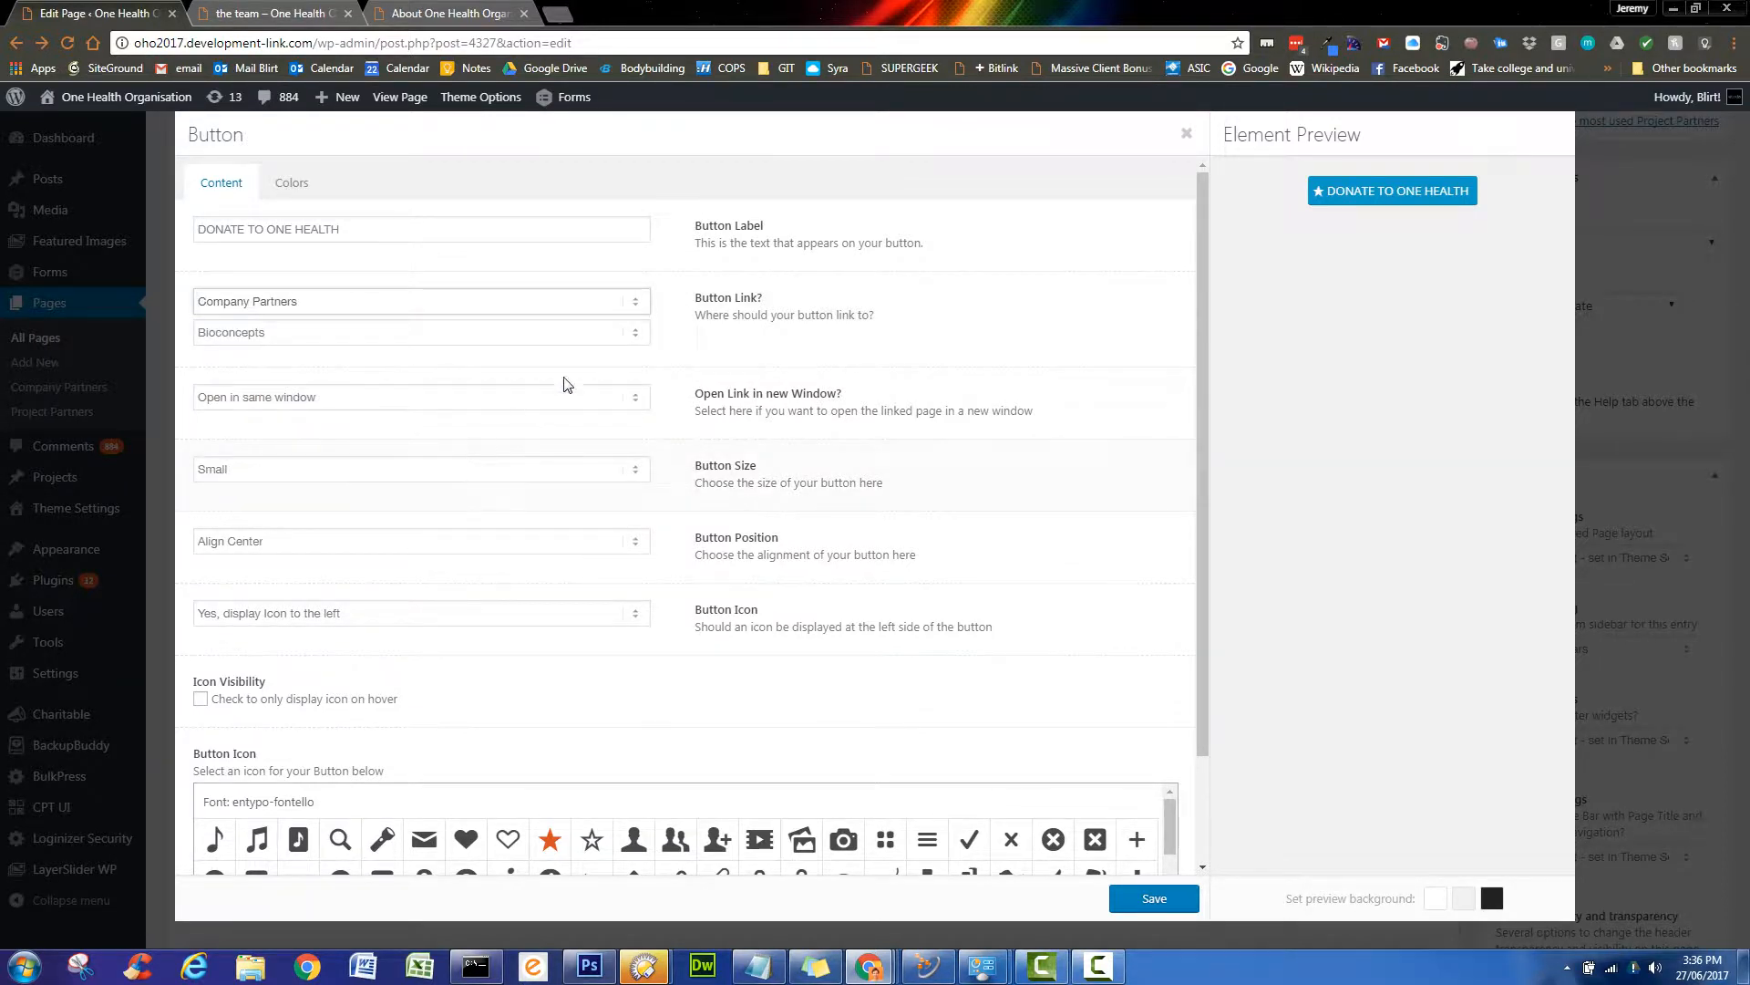
click(638, 334)
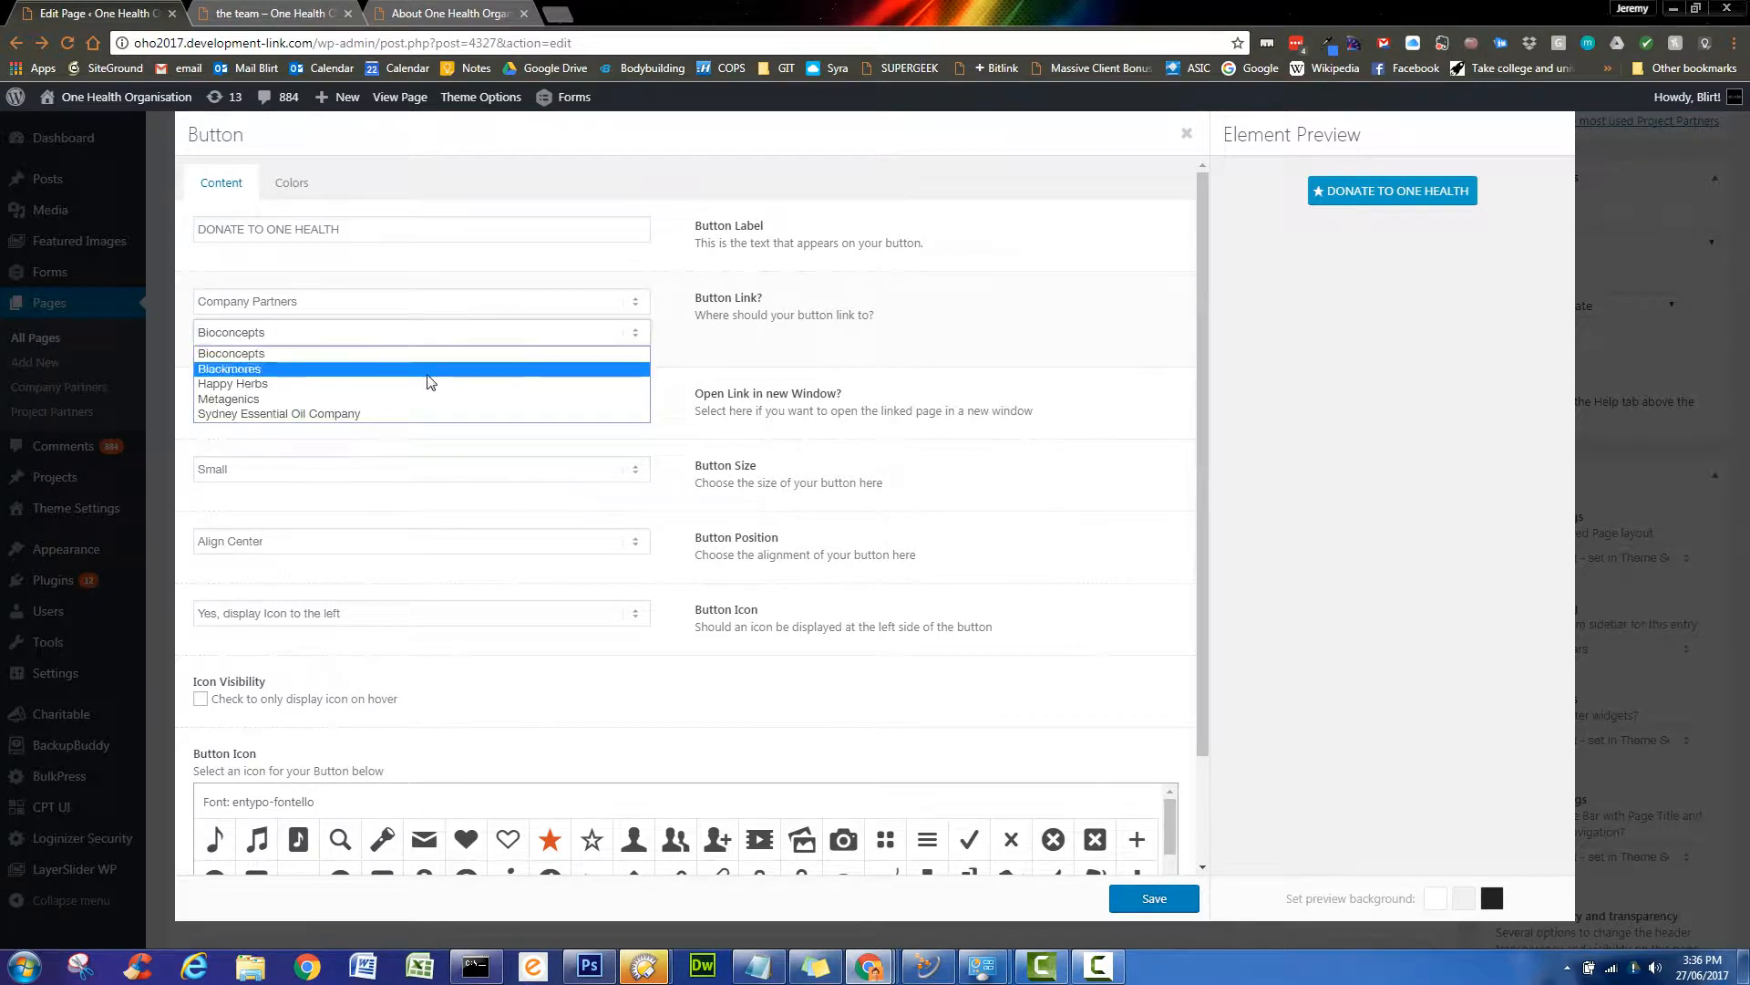
click(420, 398)
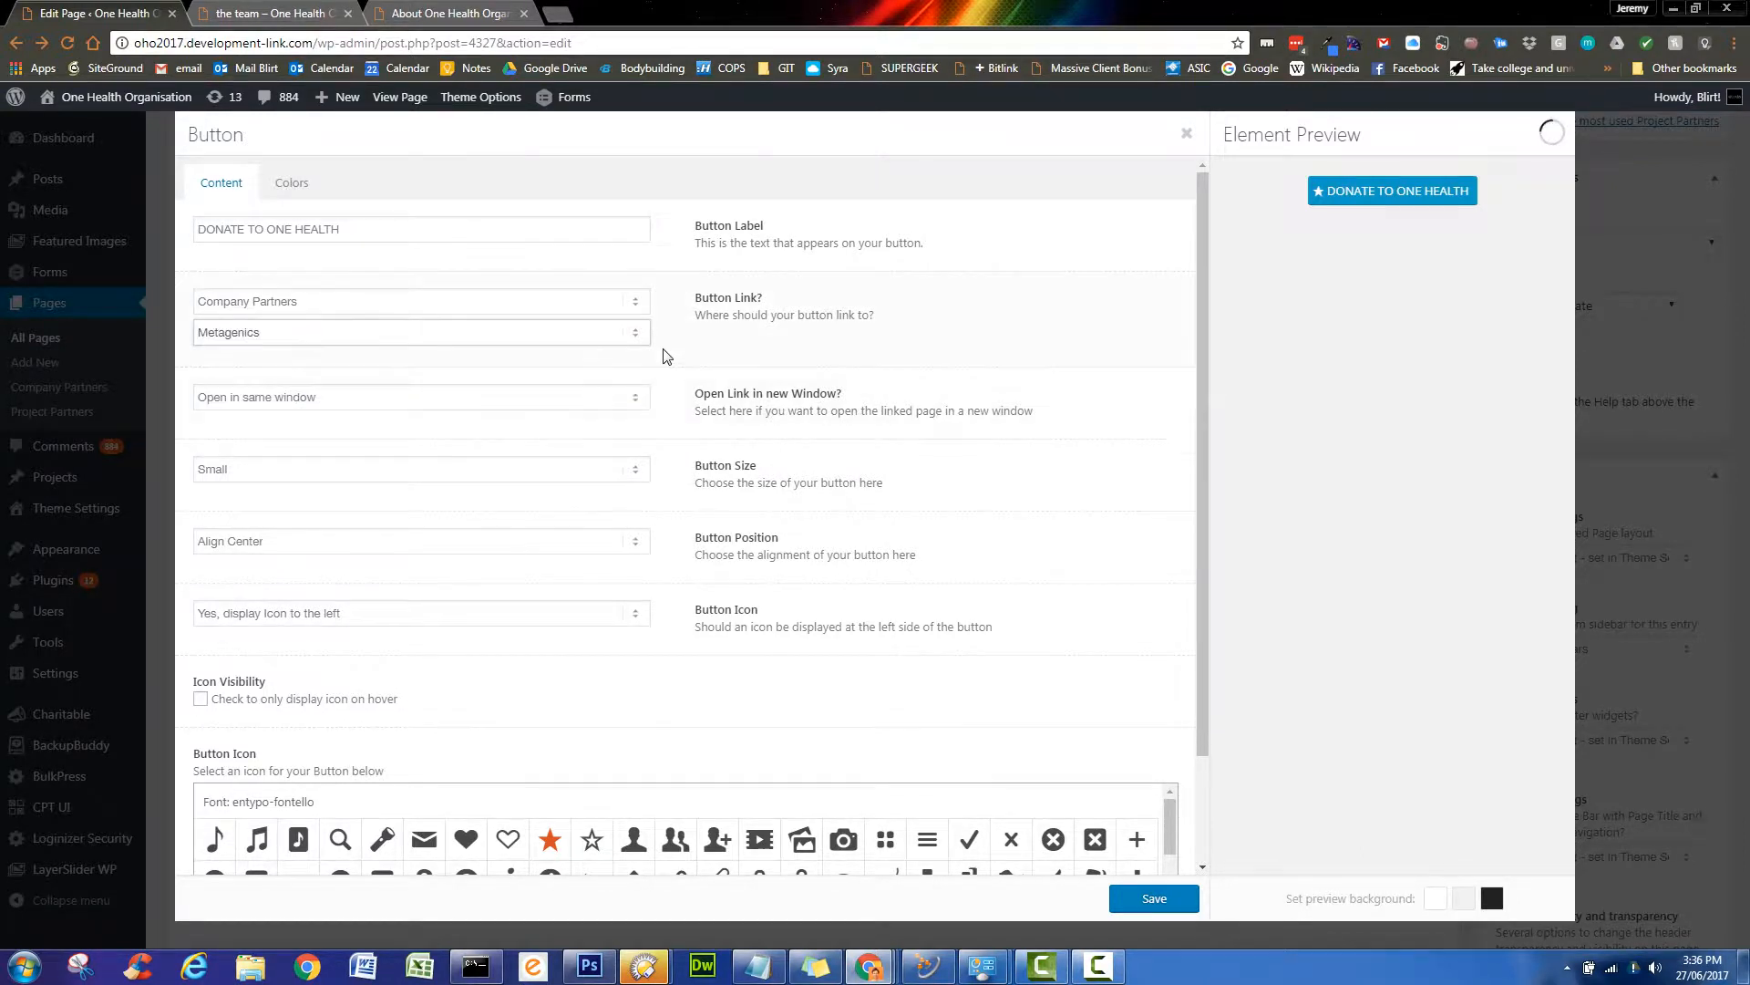
click(639, 304)
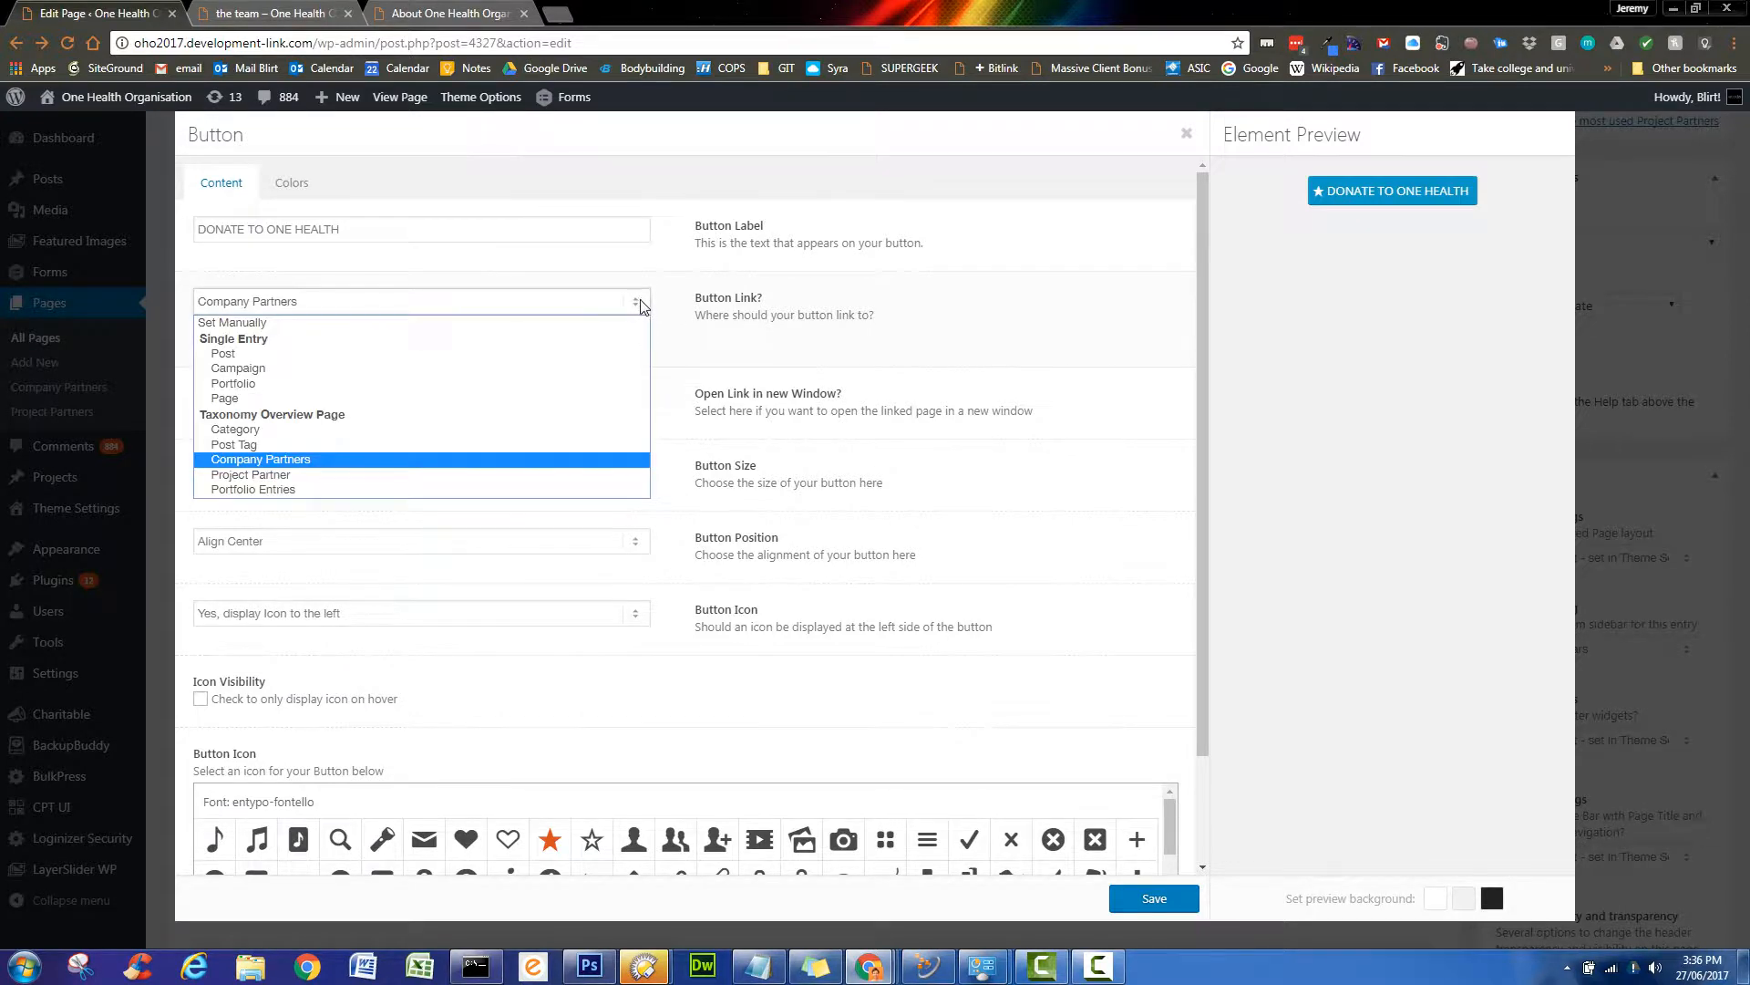
click(576, 398)
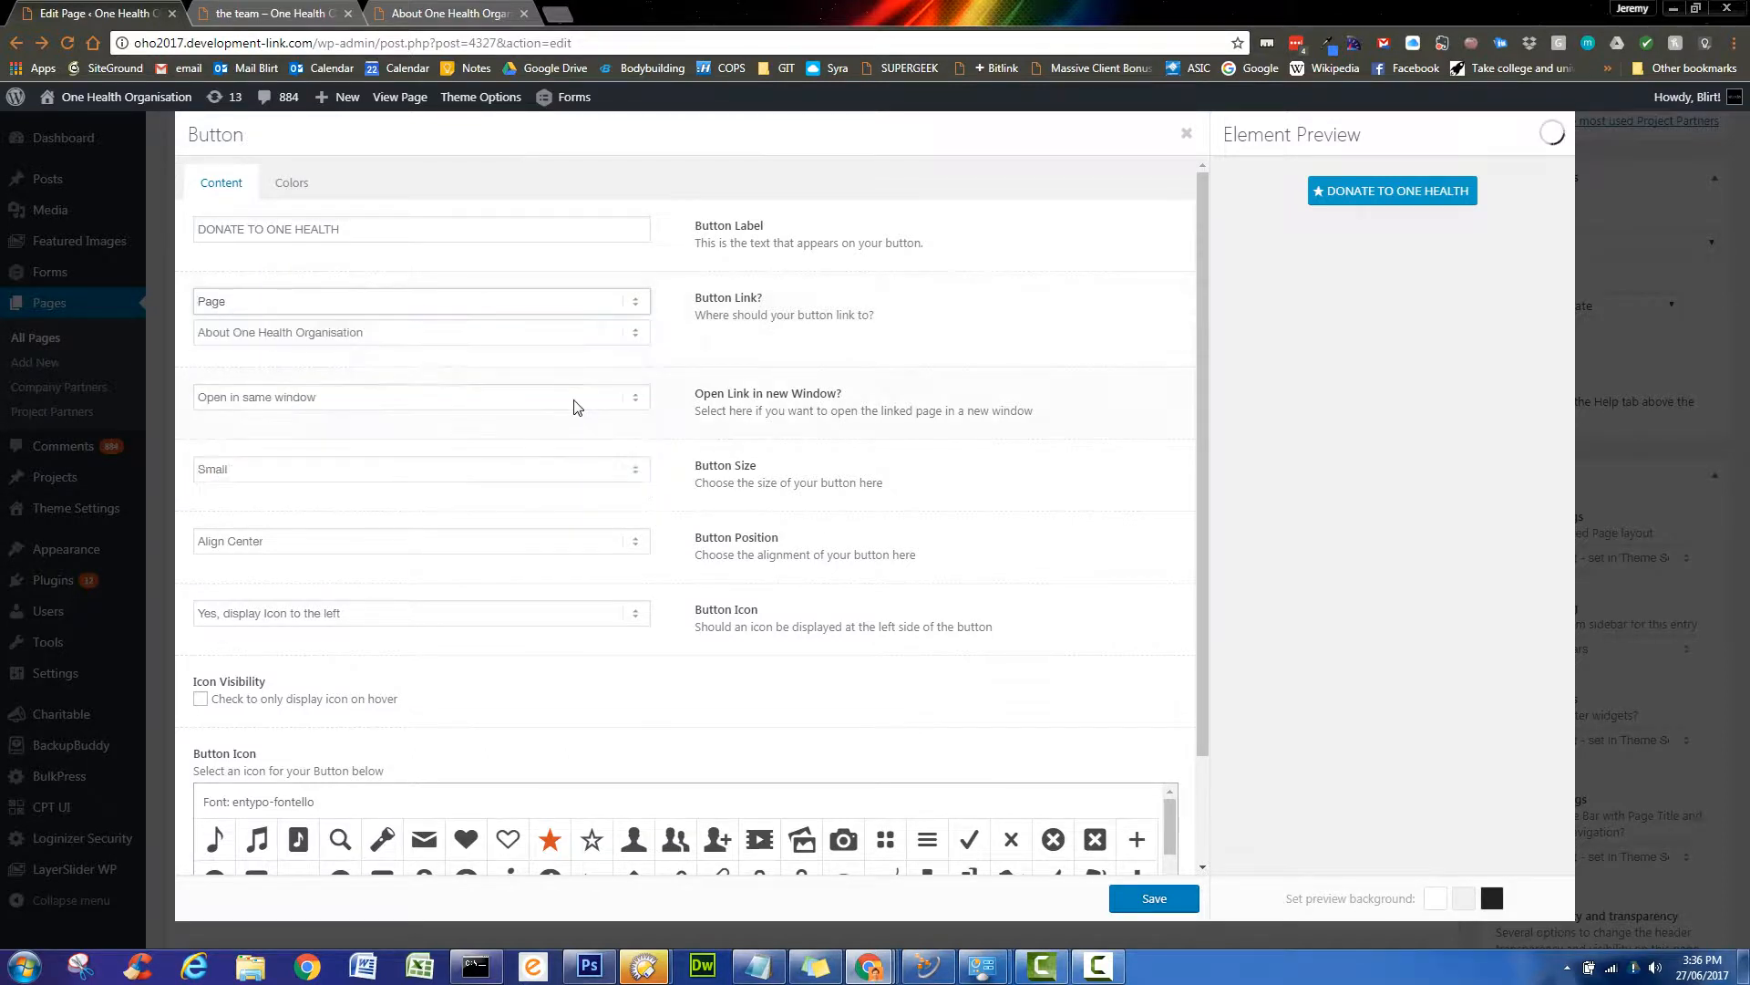
click(637, 334)
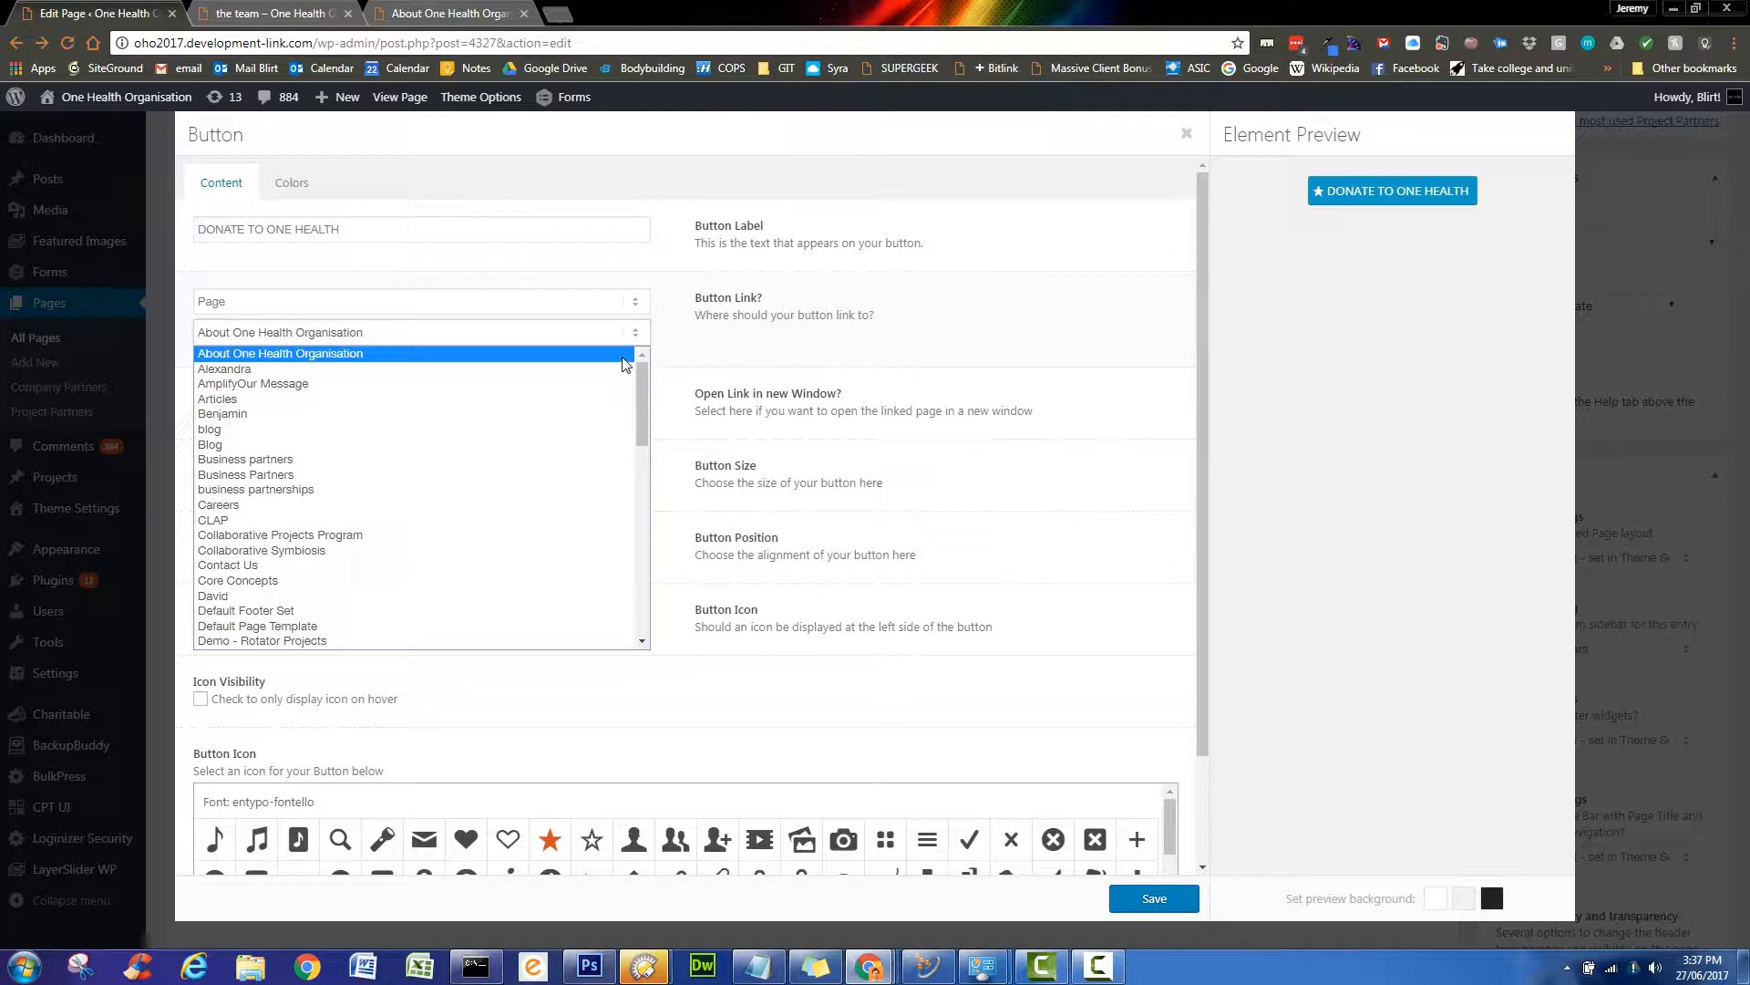
scroll(605, 397, down, 4)
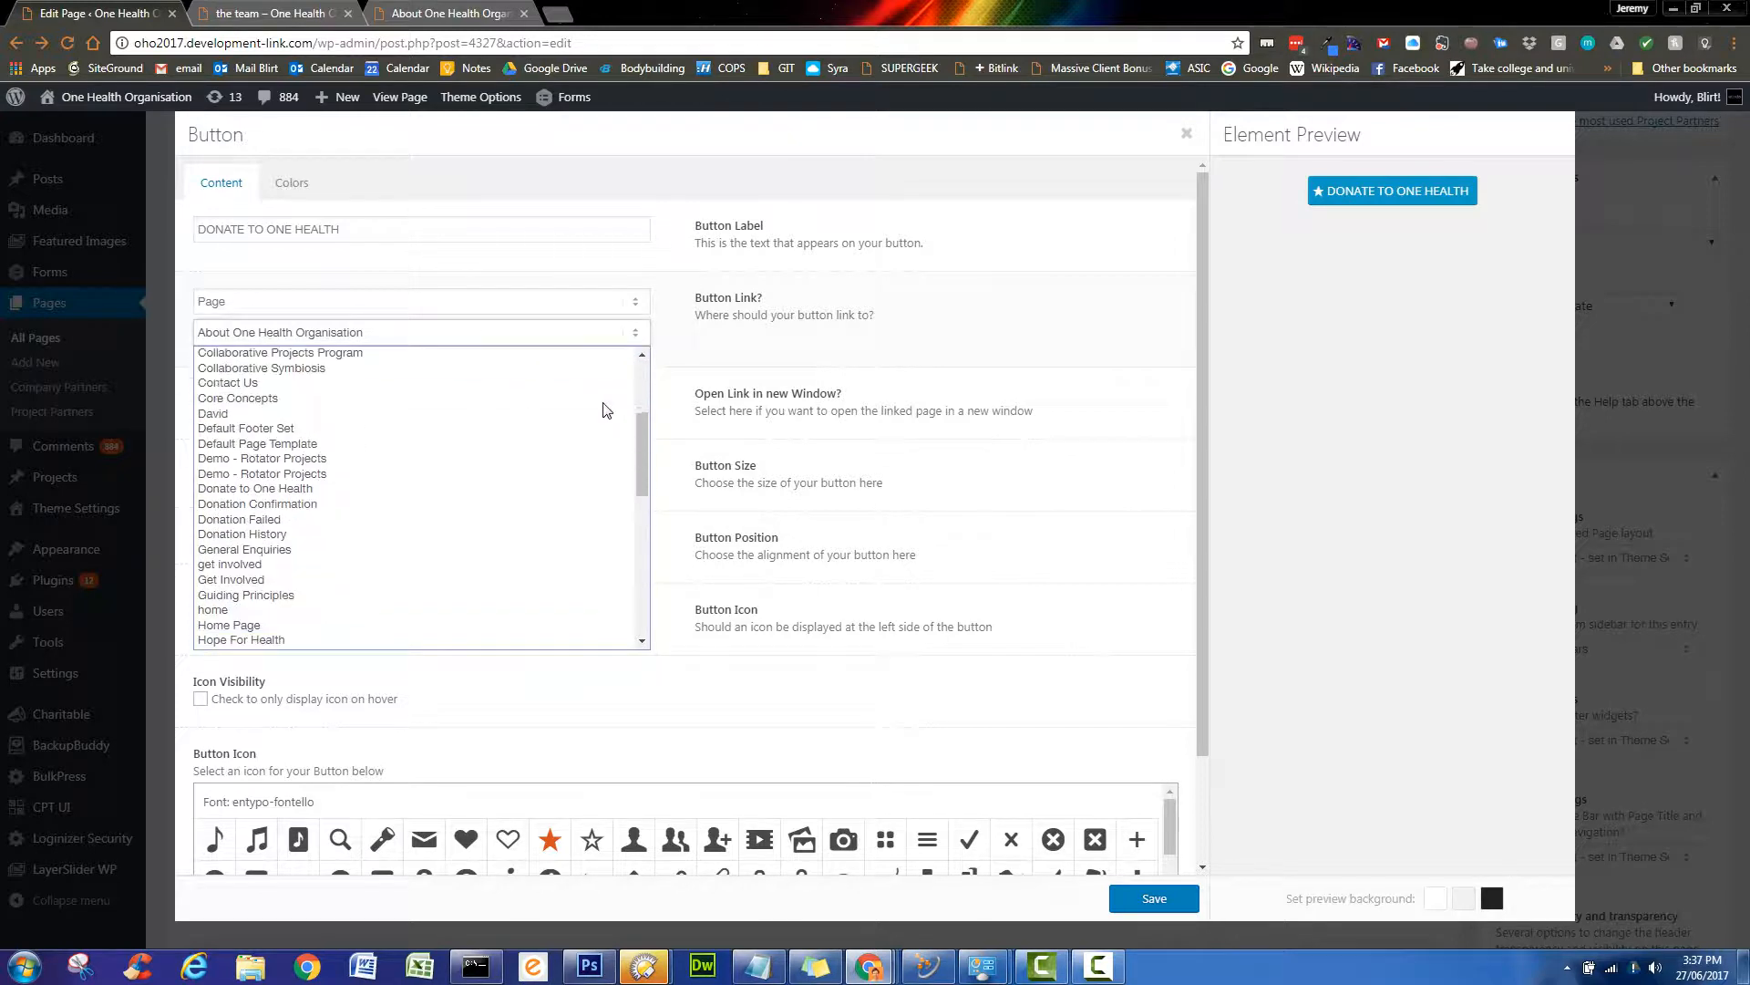
click(533, 492)
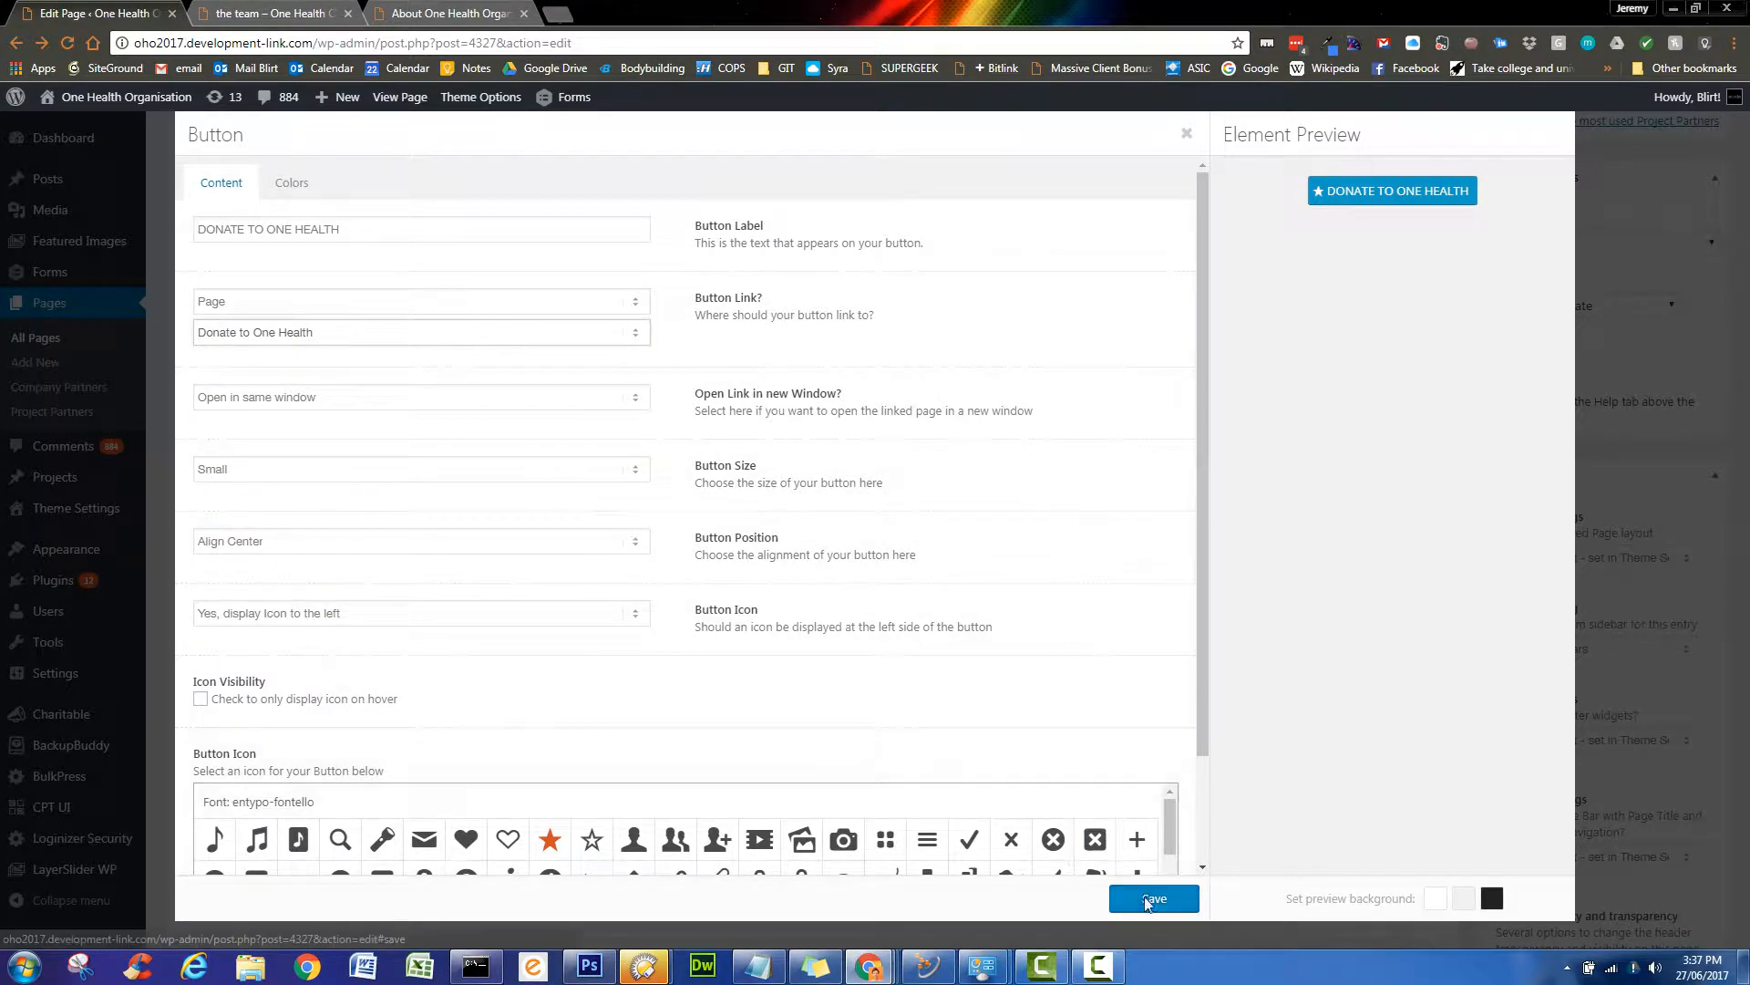
click(1148, 900)
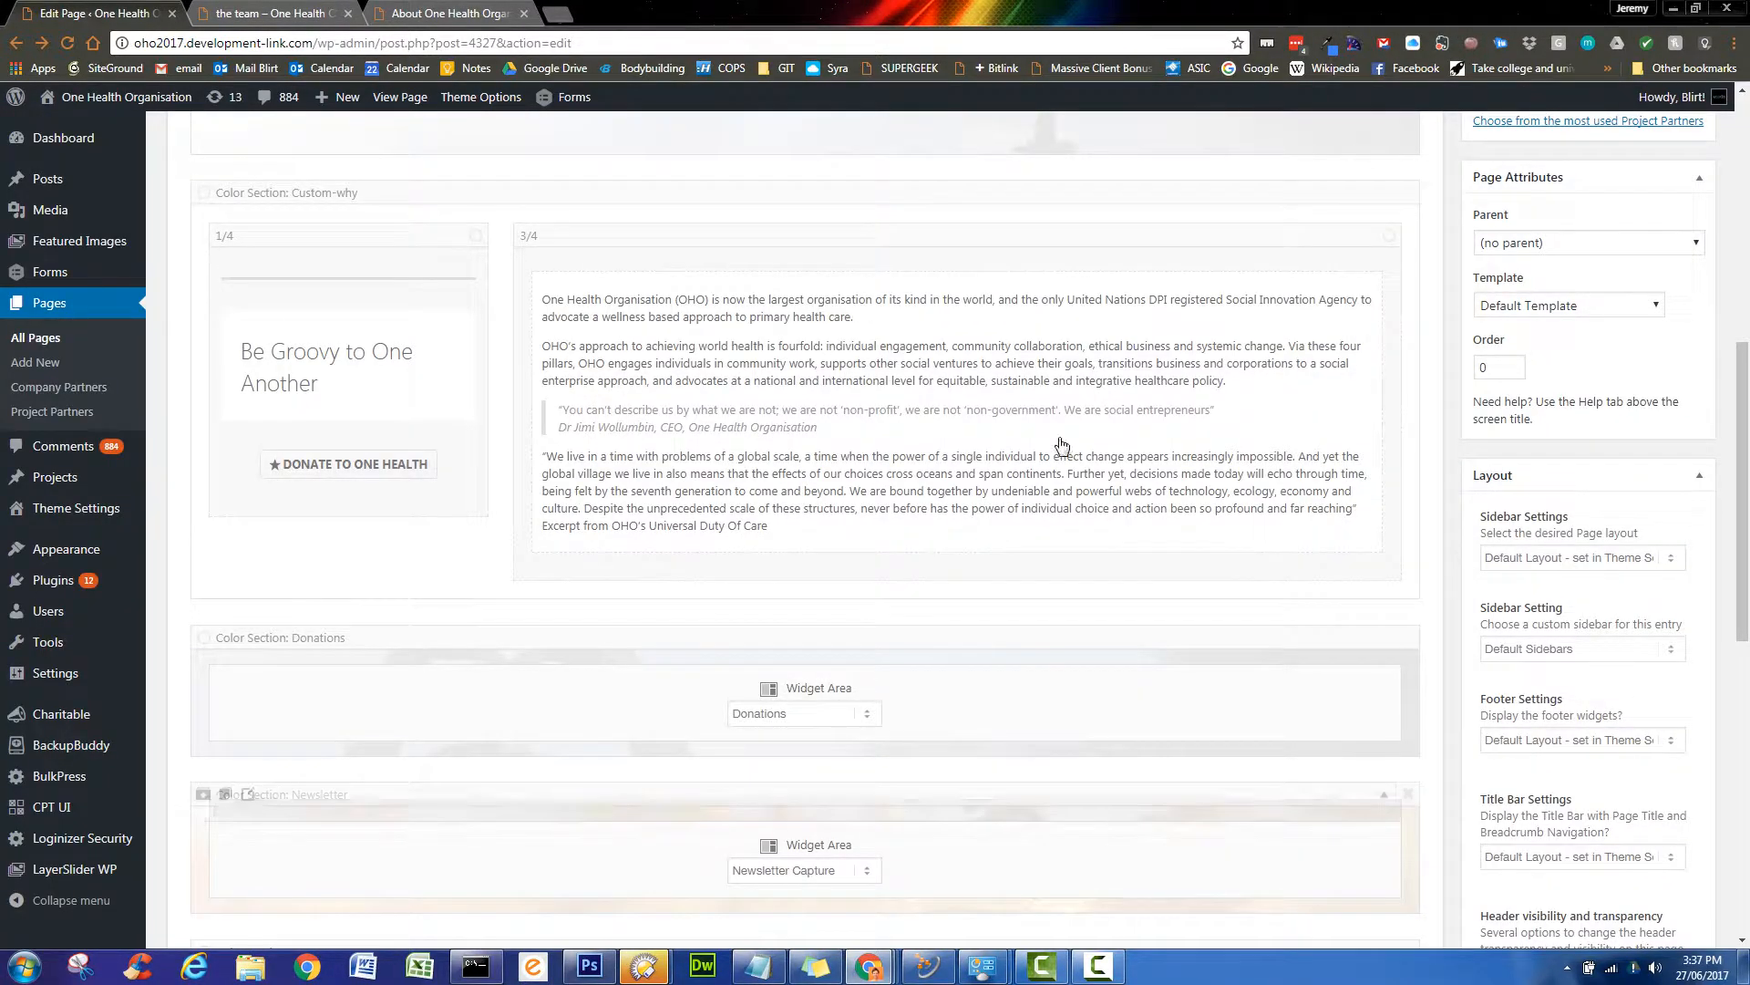
- Change the Donate button's size to Large
click(383, 473)
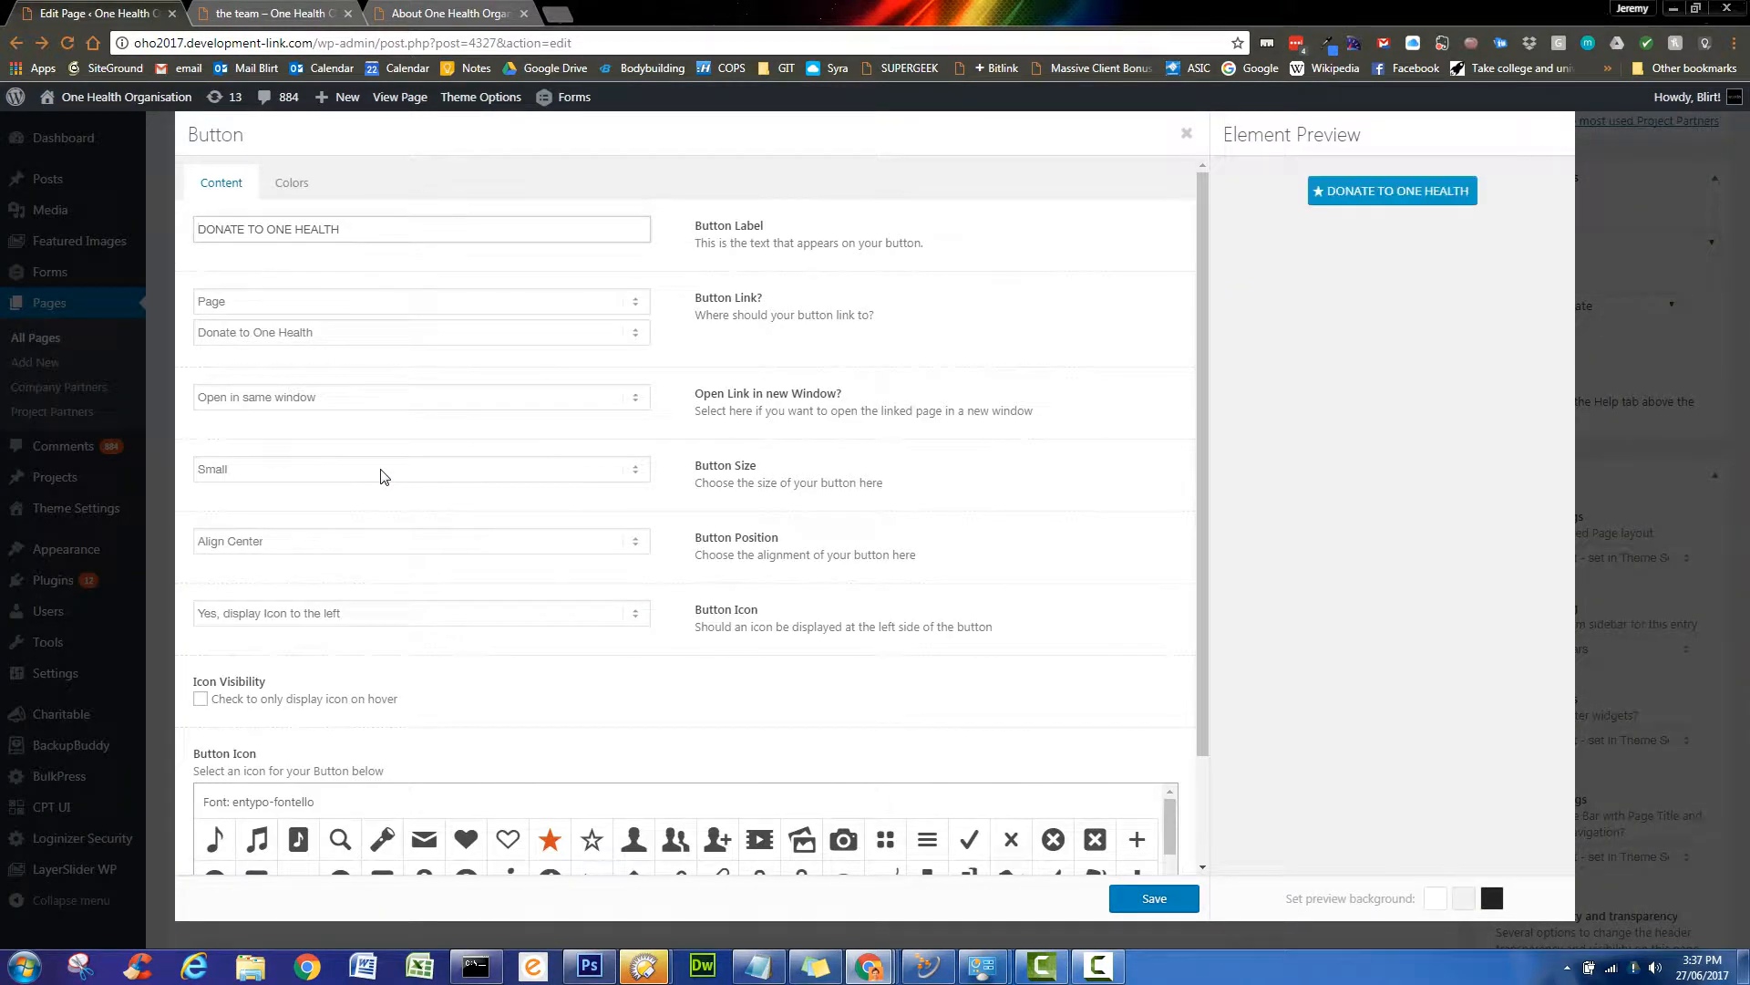
click(631, 471)
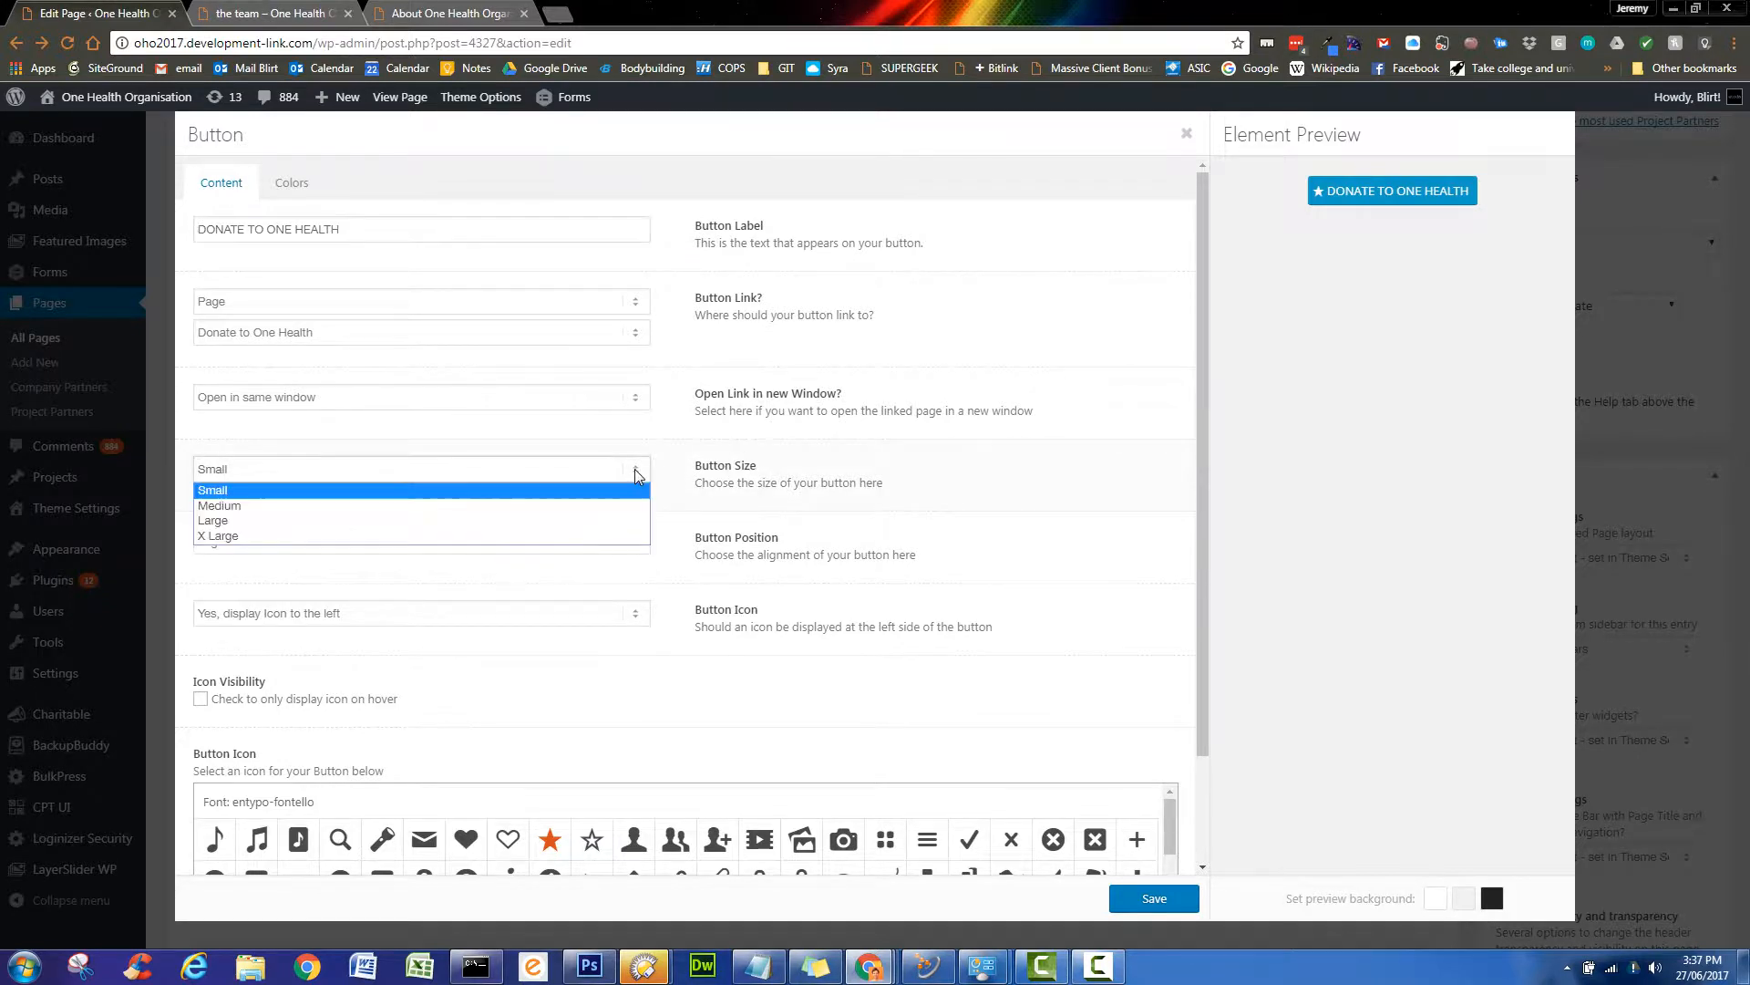
click(533, 520)
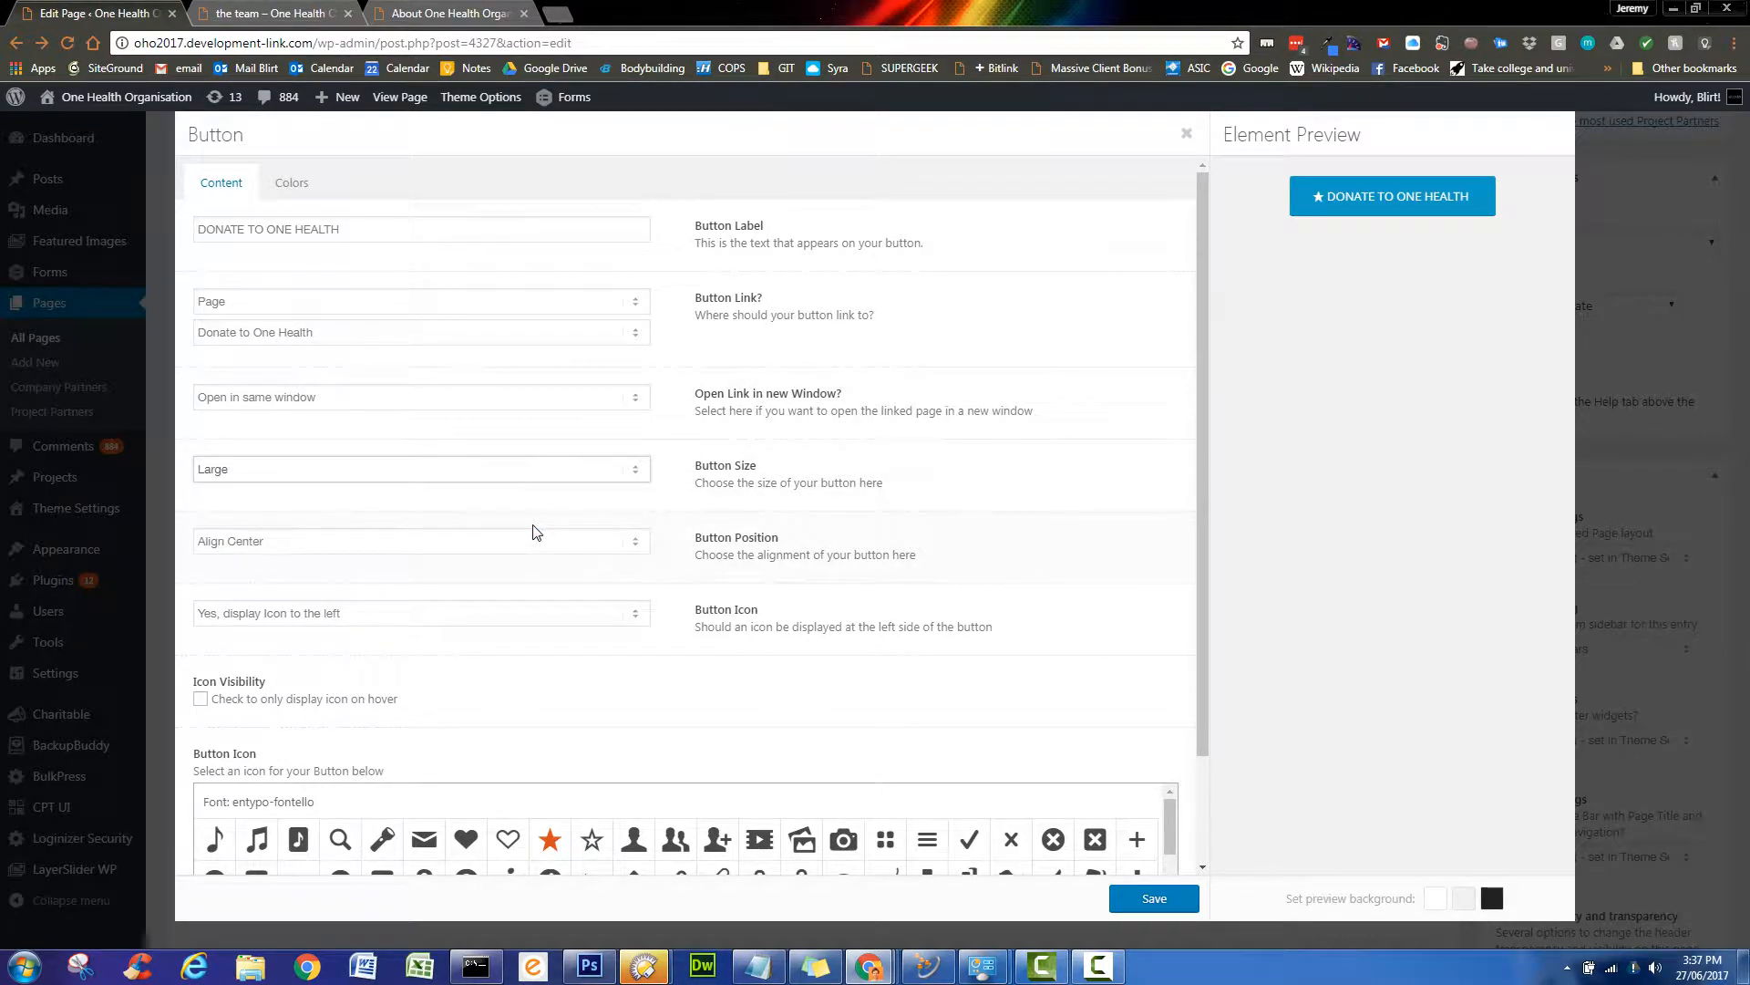
- On the Colors tab, set the Button Color to Custom Color
click(297, 190)
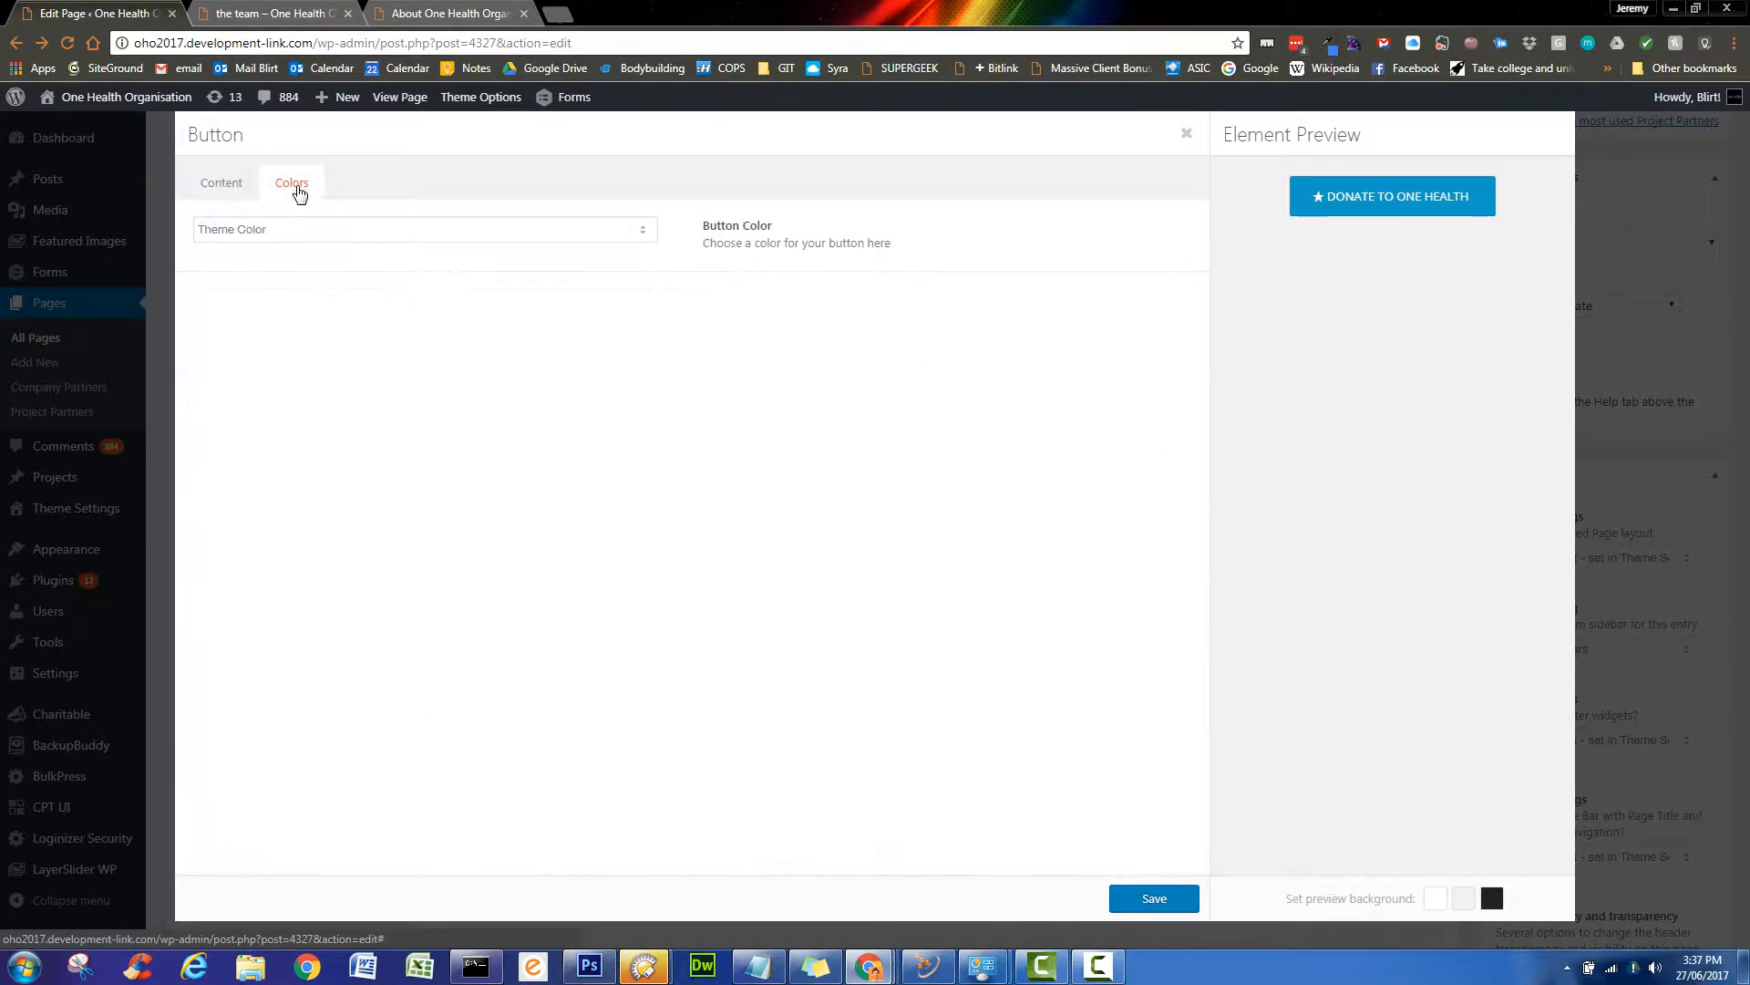
click(227, 187)
click(290, 185)
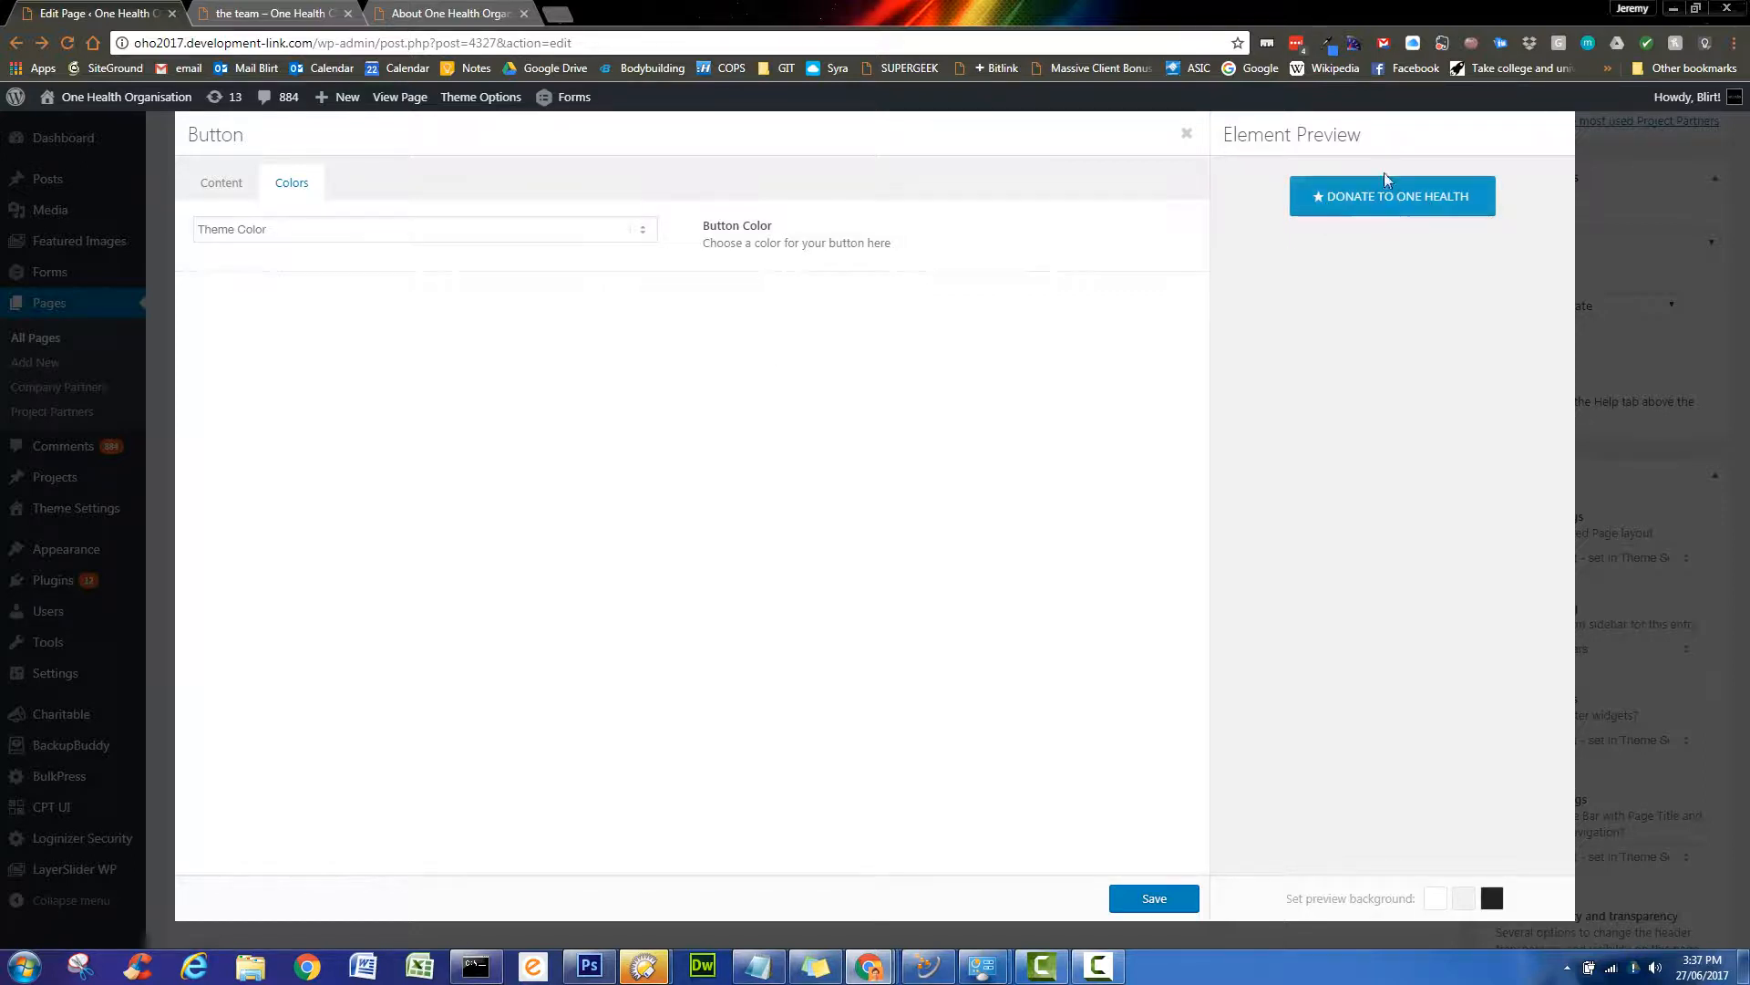
click(642, 230)
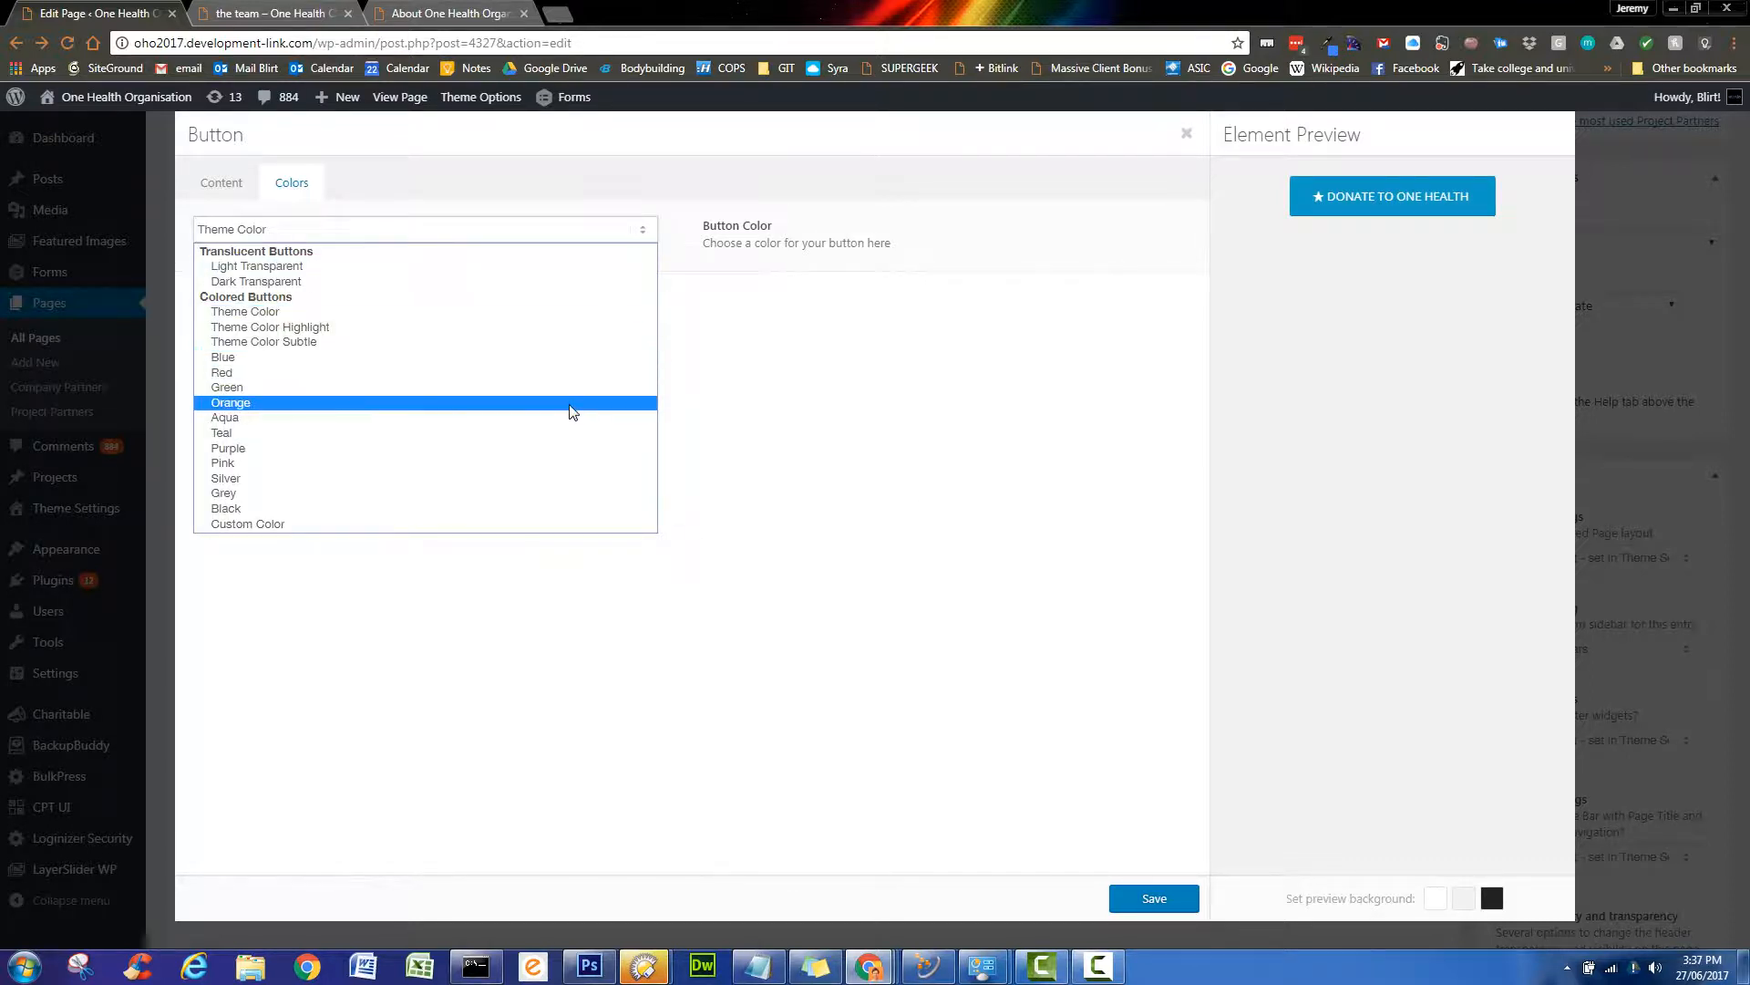
click(574, 403)
click(645, 228)
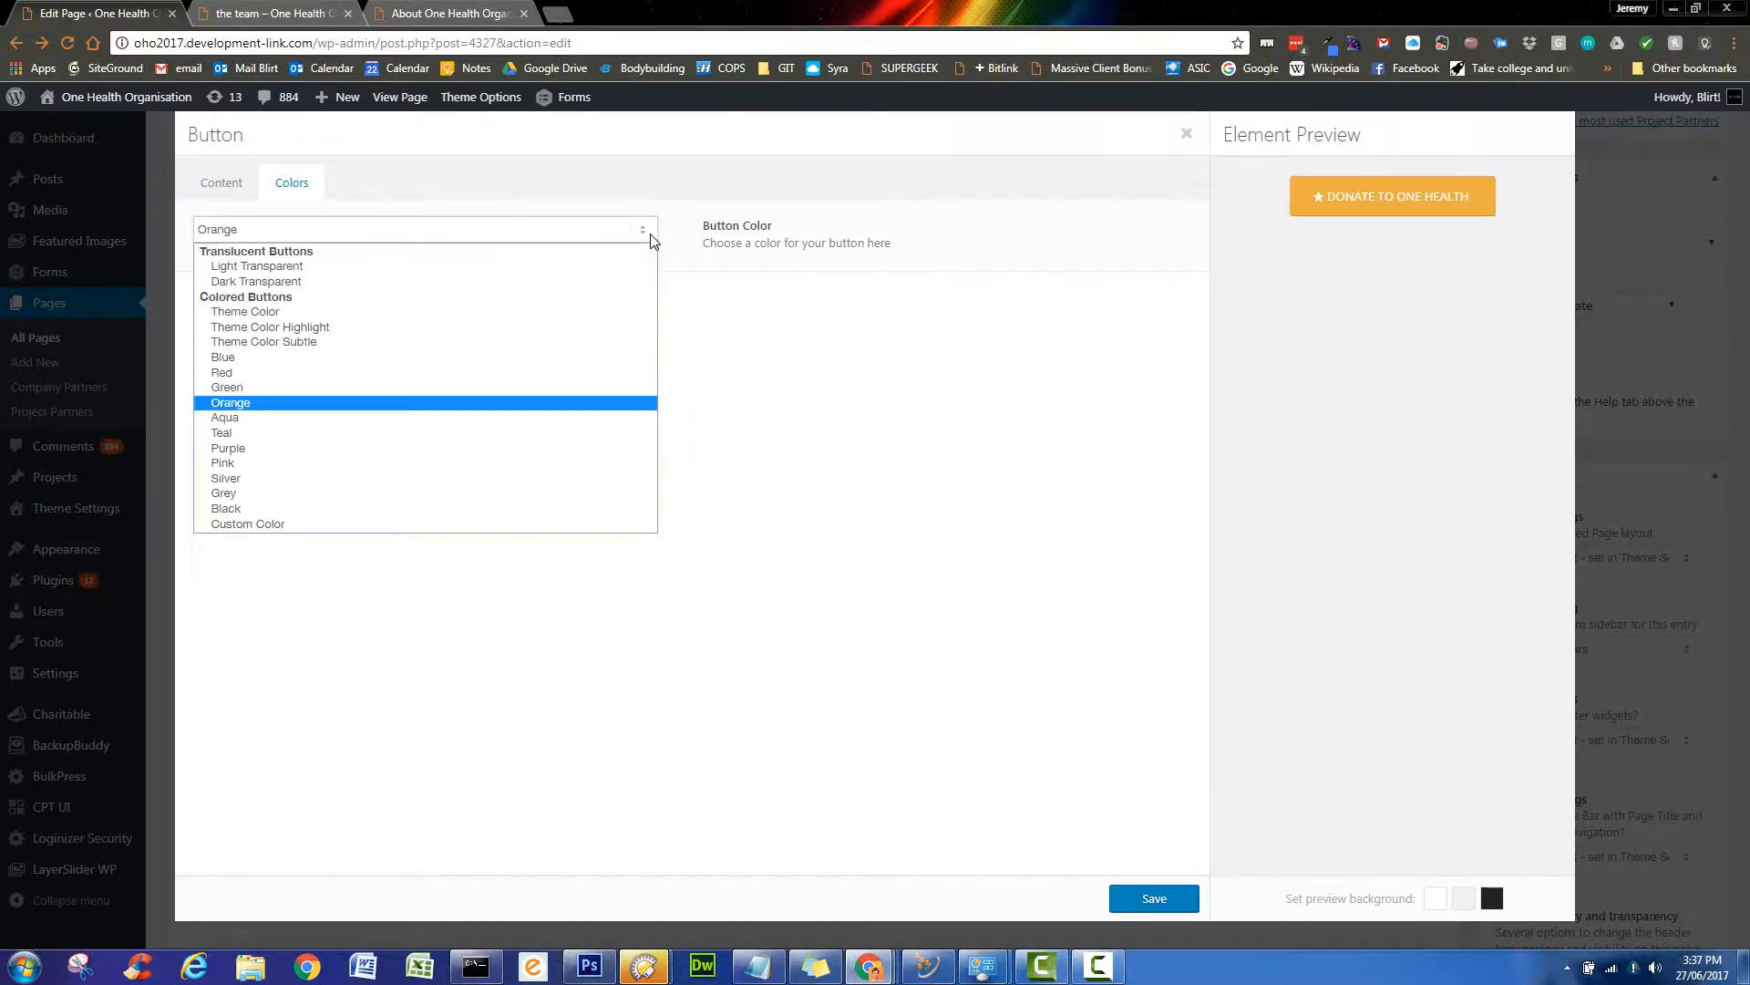
click(533, 388)
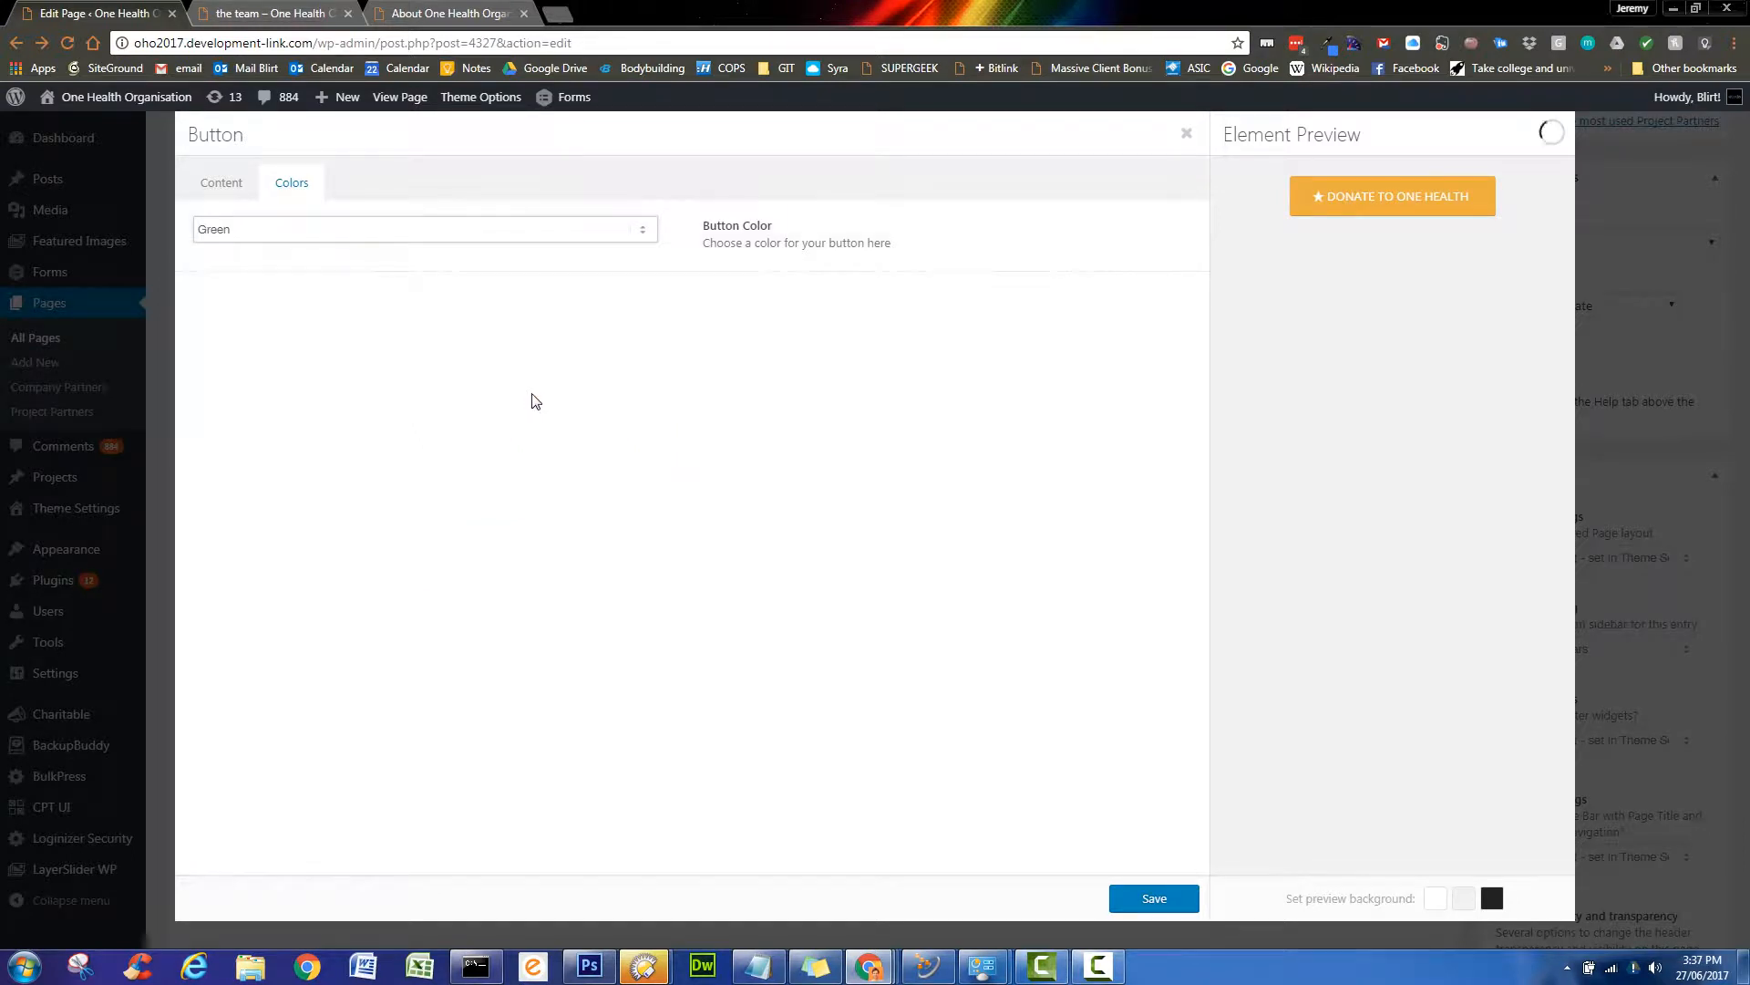
click(643, 230)
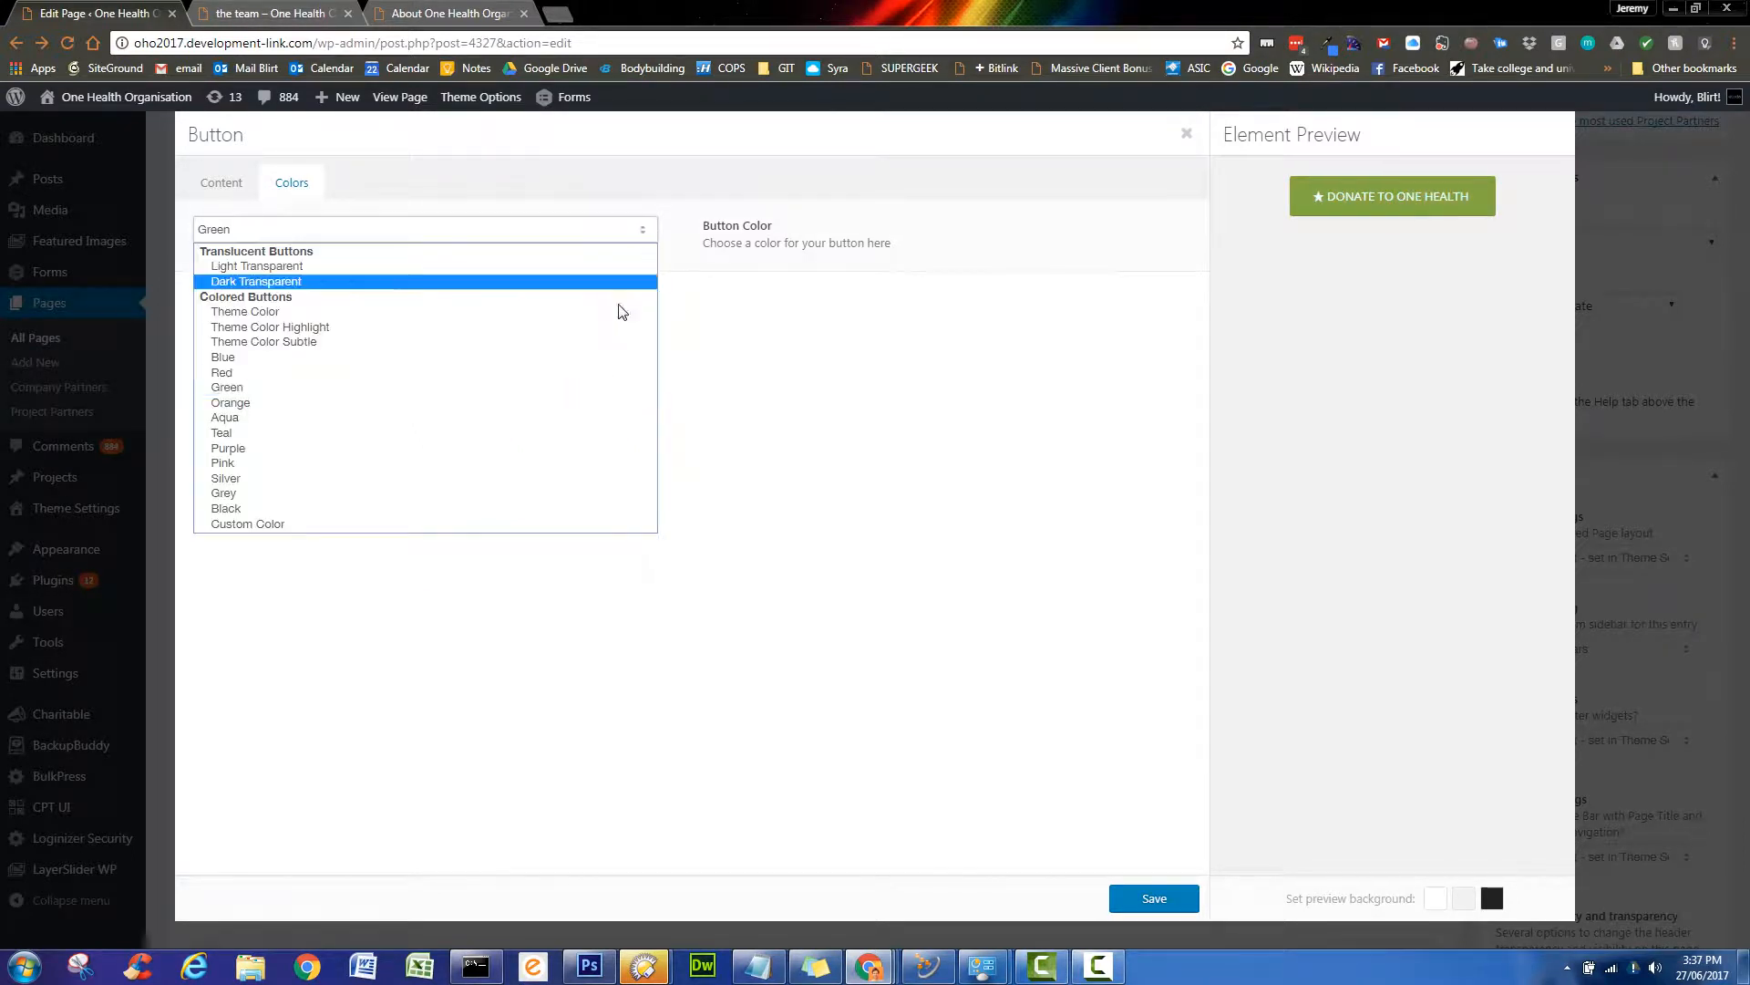
click(593, 527)
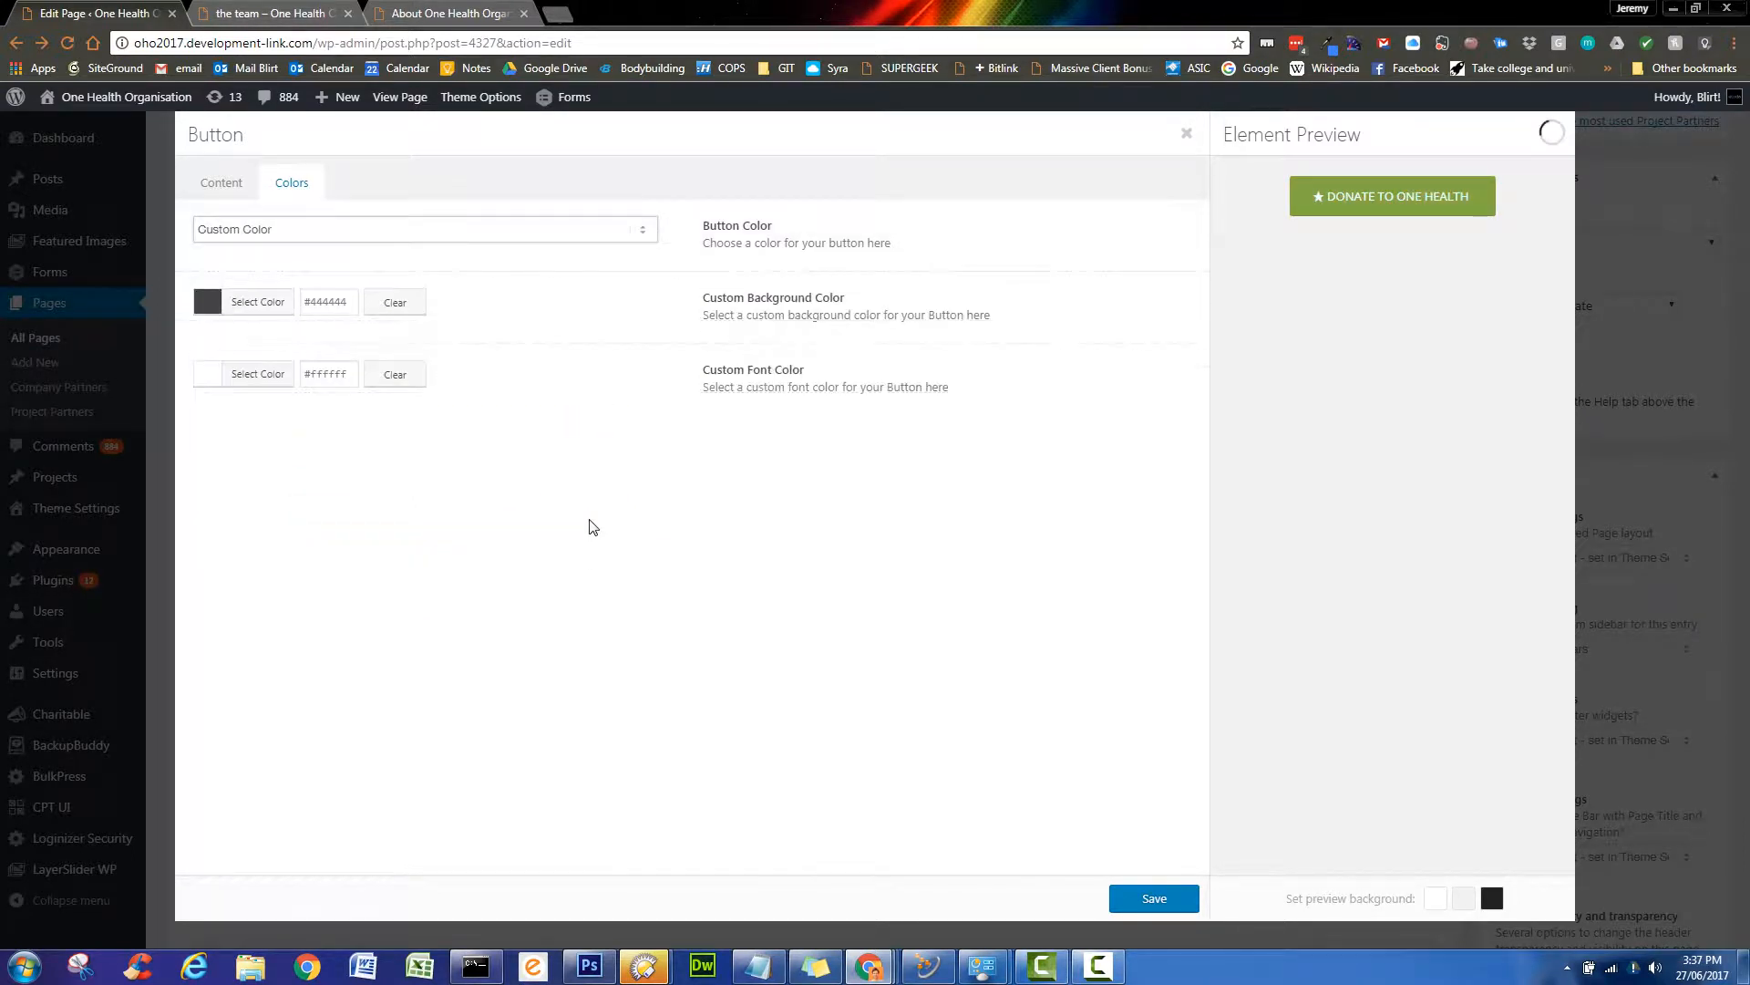
- Set background #767676 and yellow #eeee22 font colour, then save the button
click(202, 304)
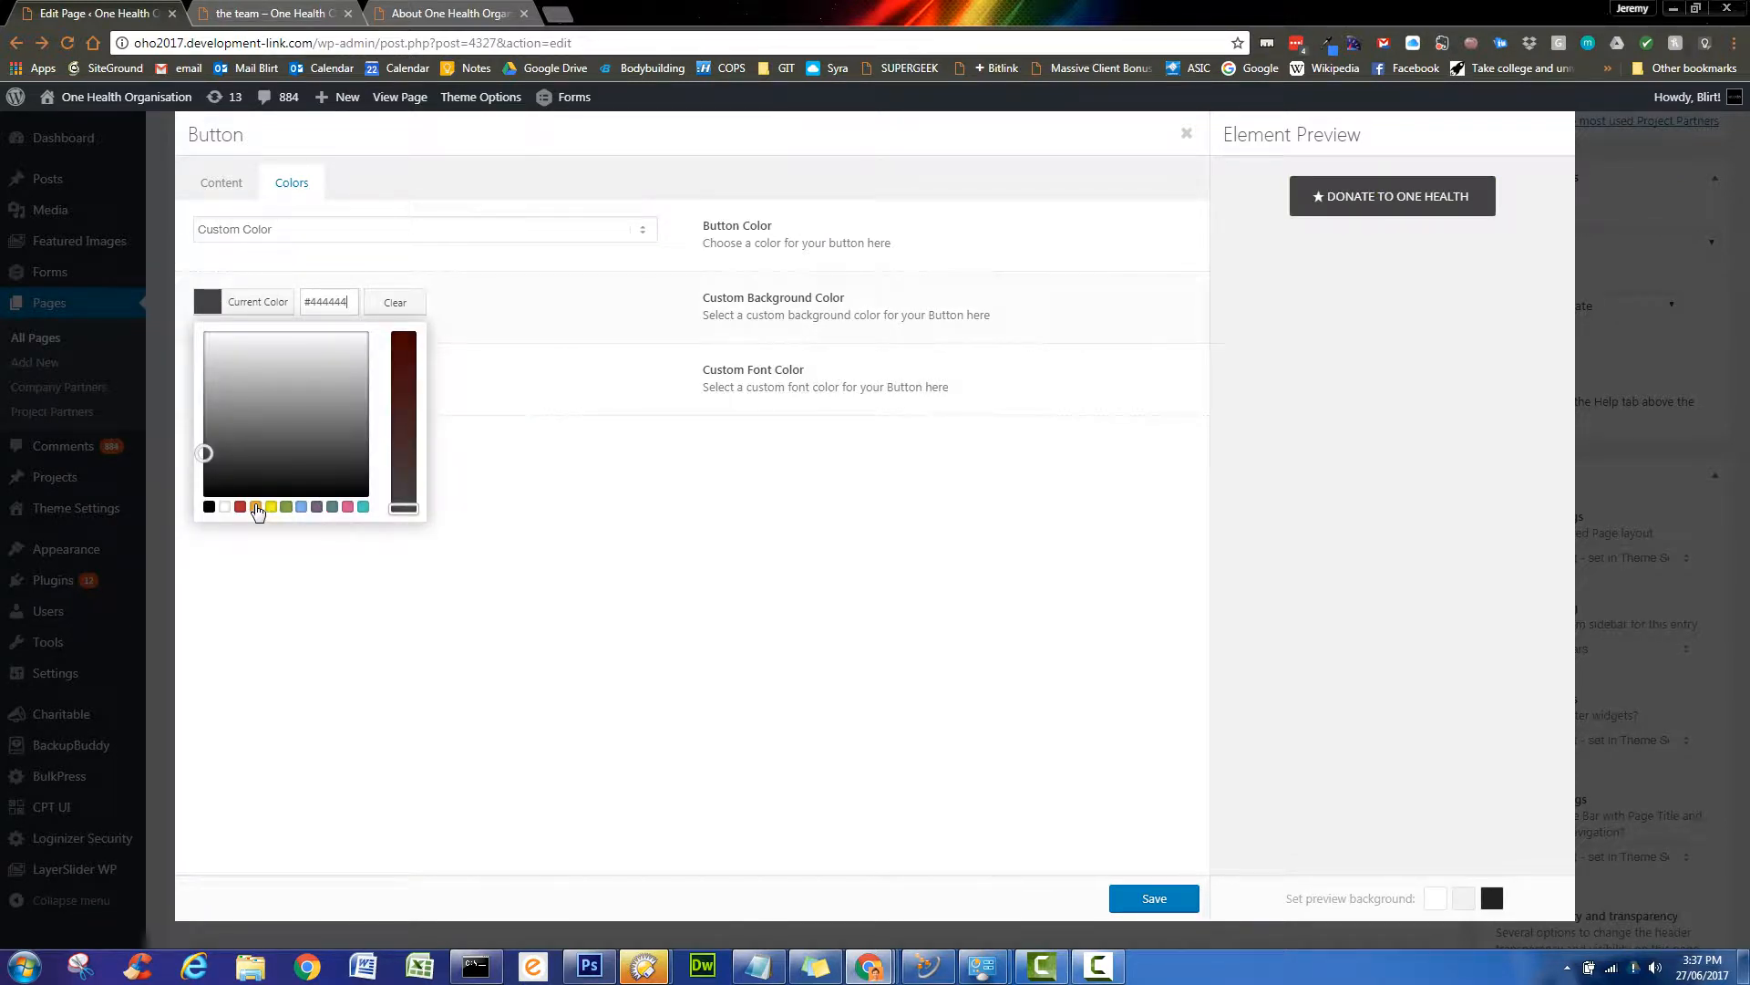
drag(358, 299, 312, 305)
text(767676)
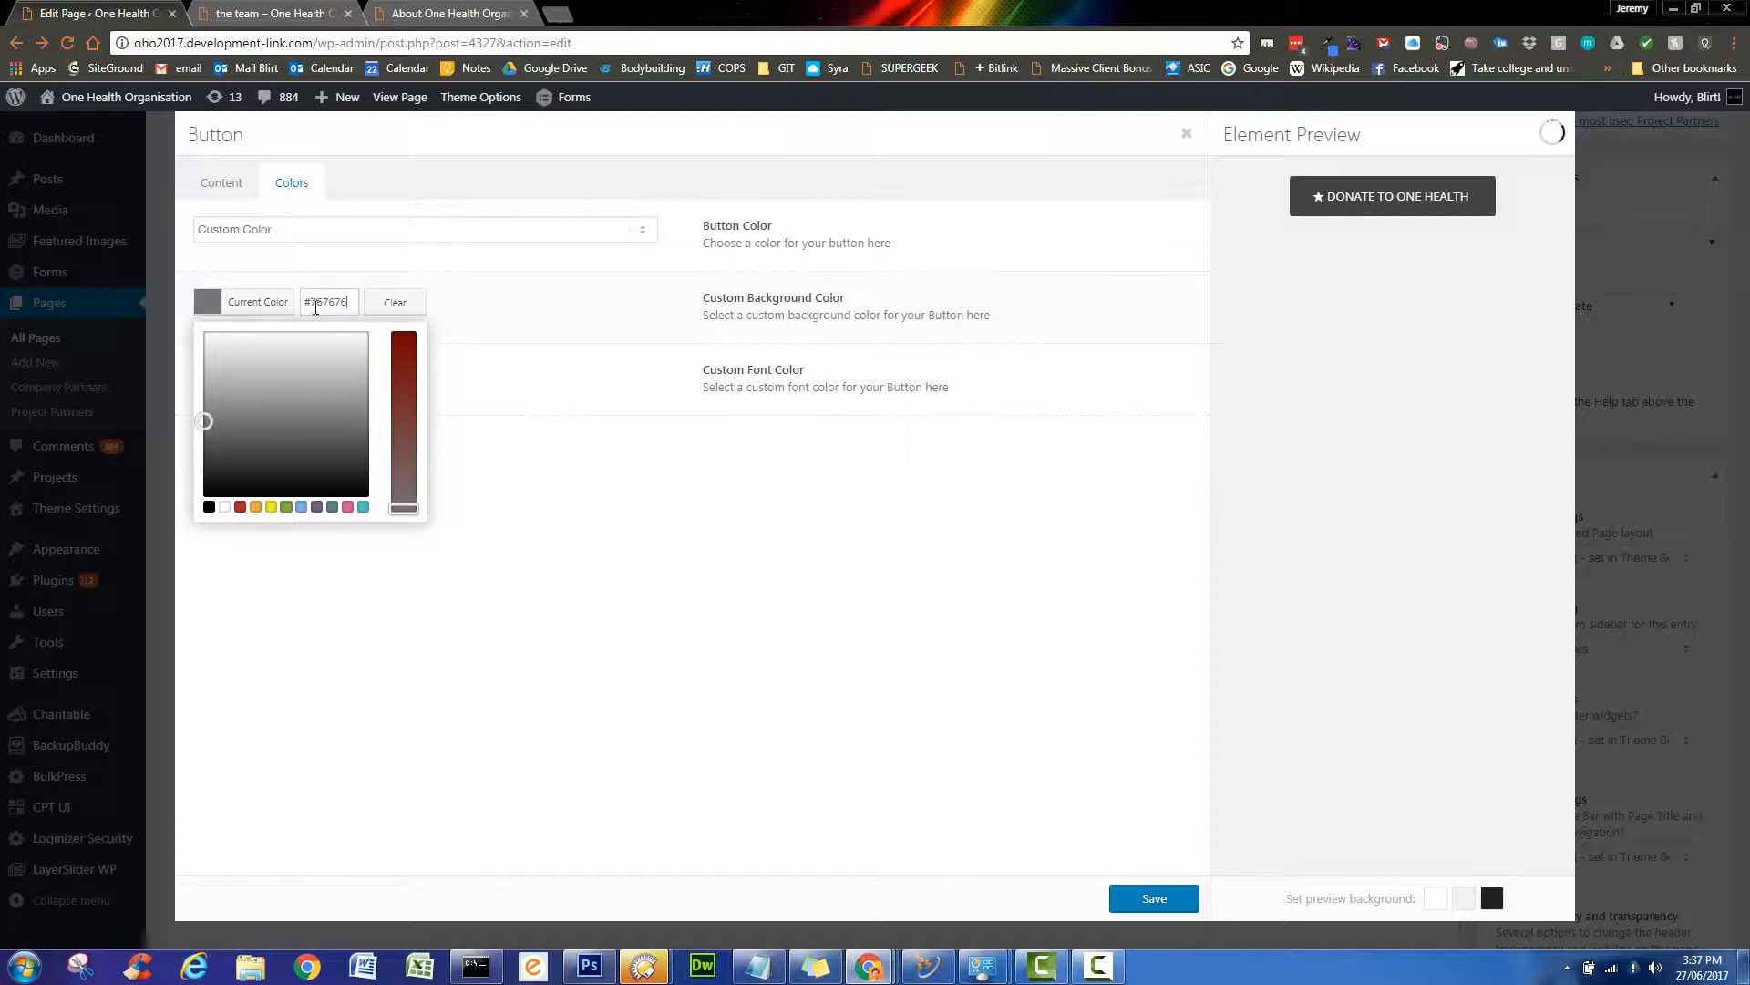
click(556, 595)
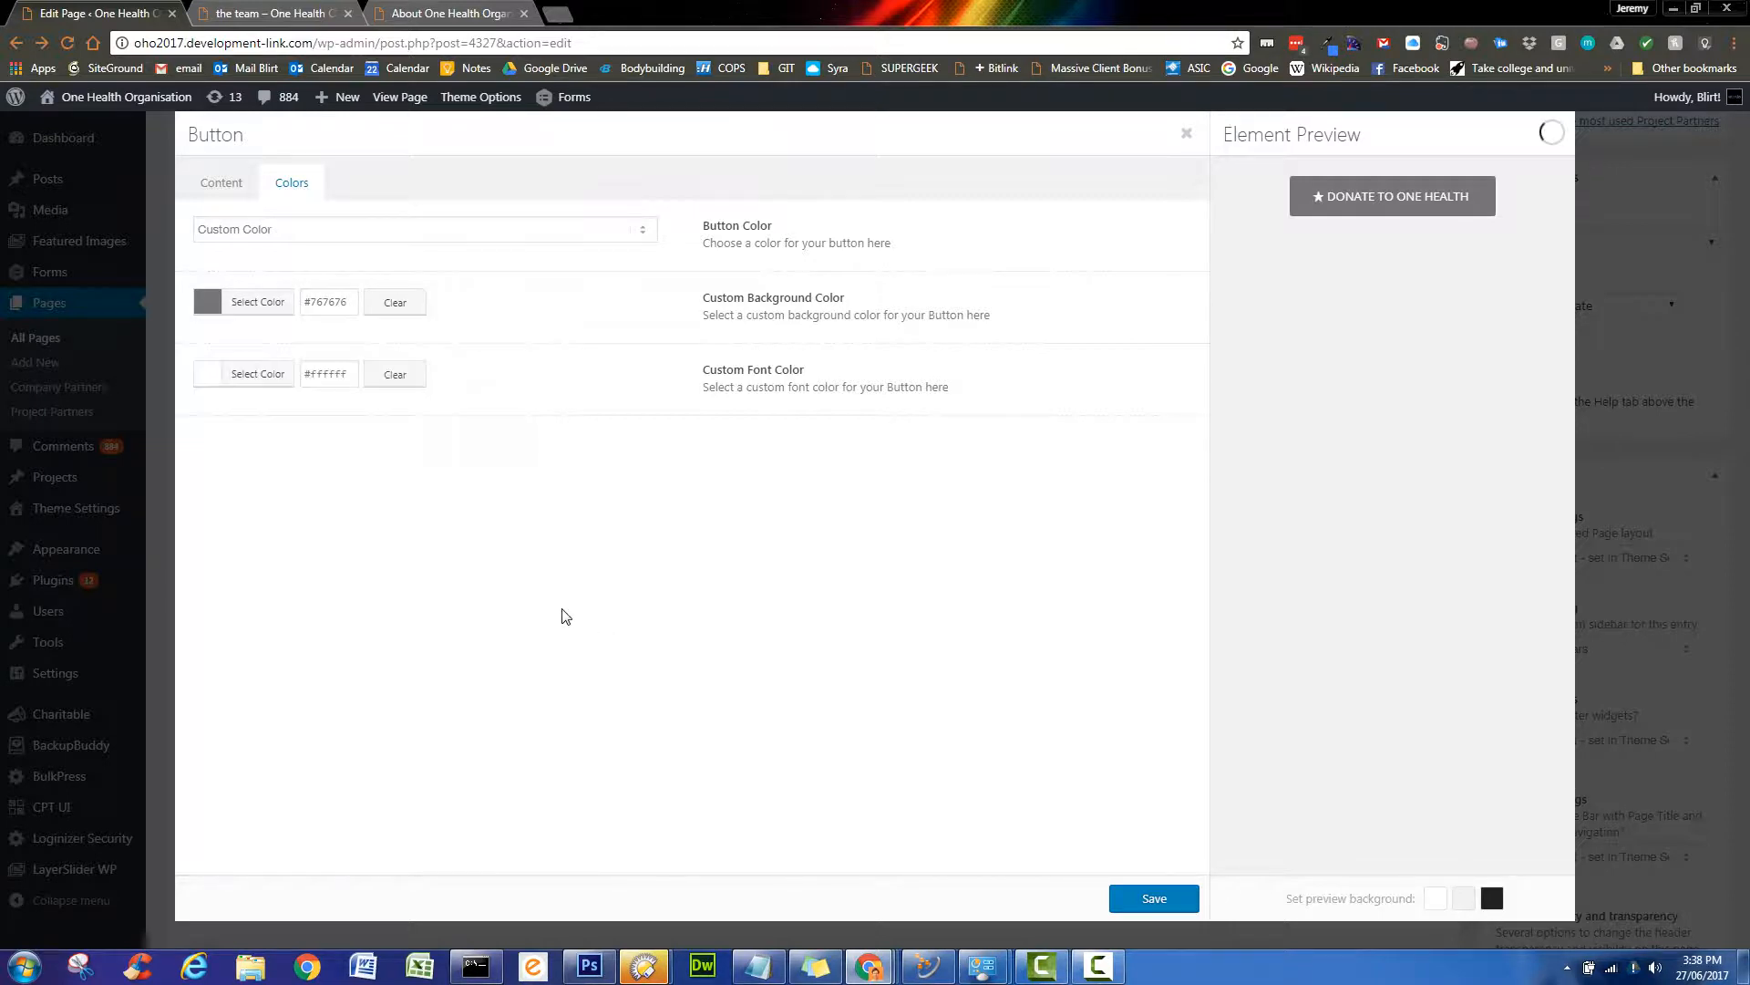
click(208, 375)
click(271, 580)
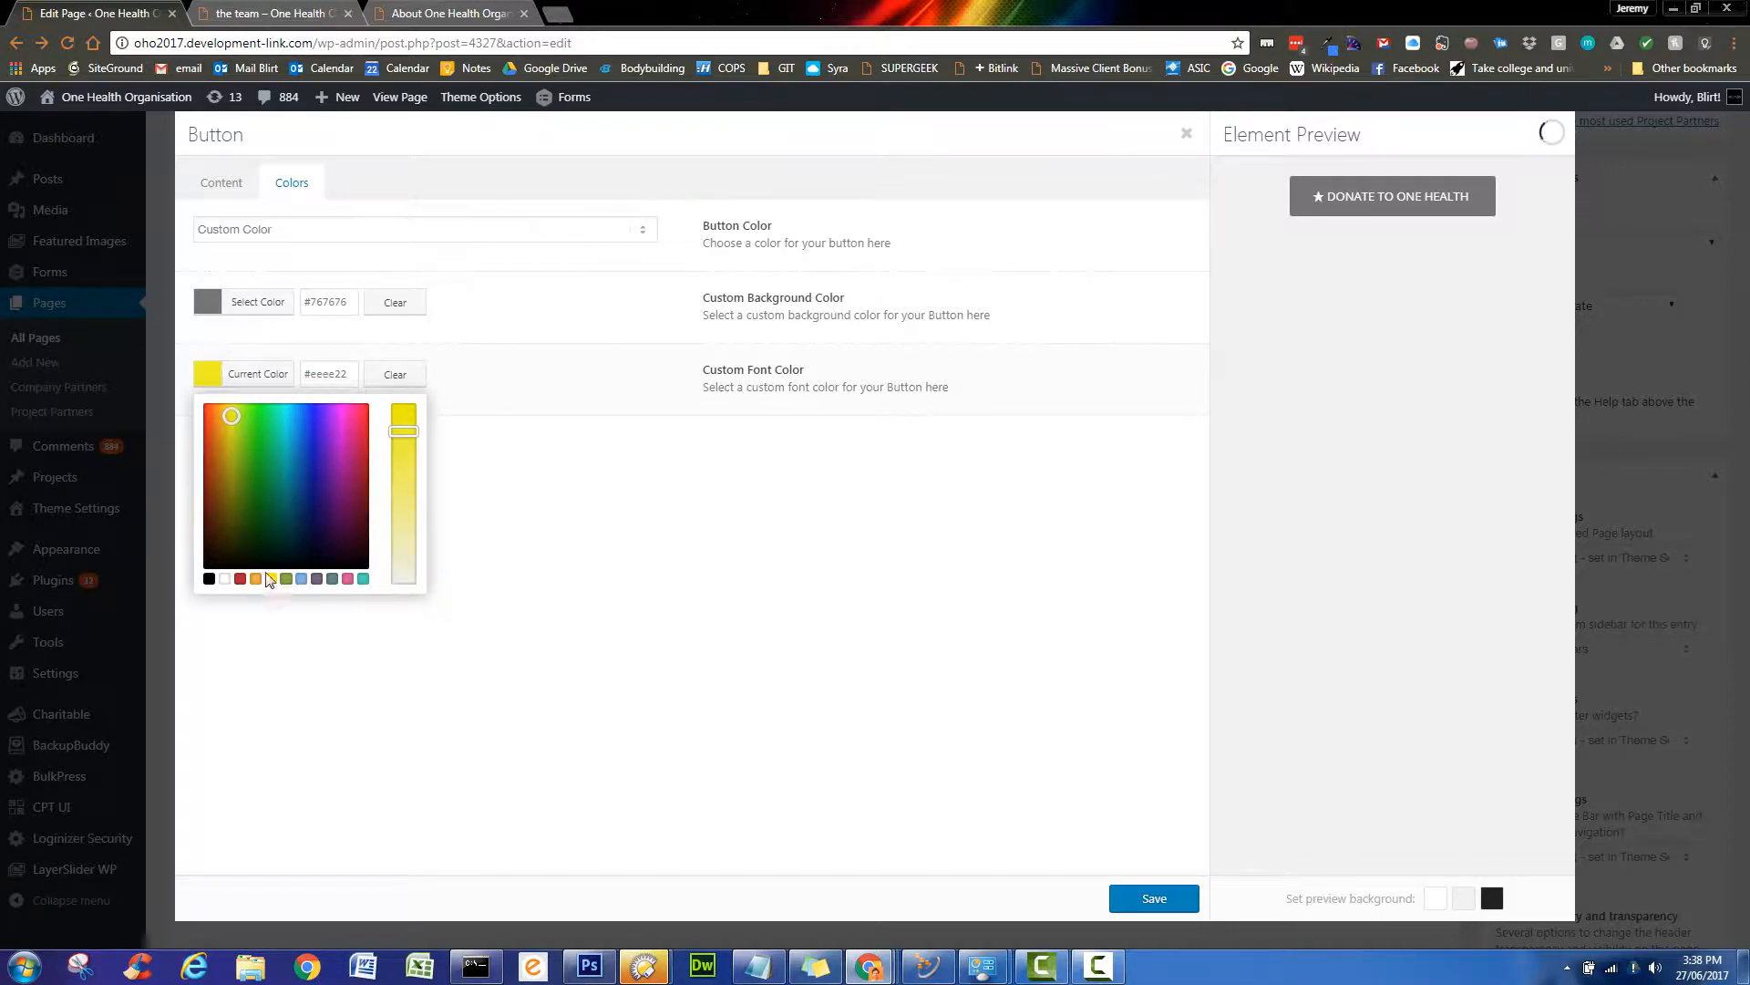
click(548, 616)
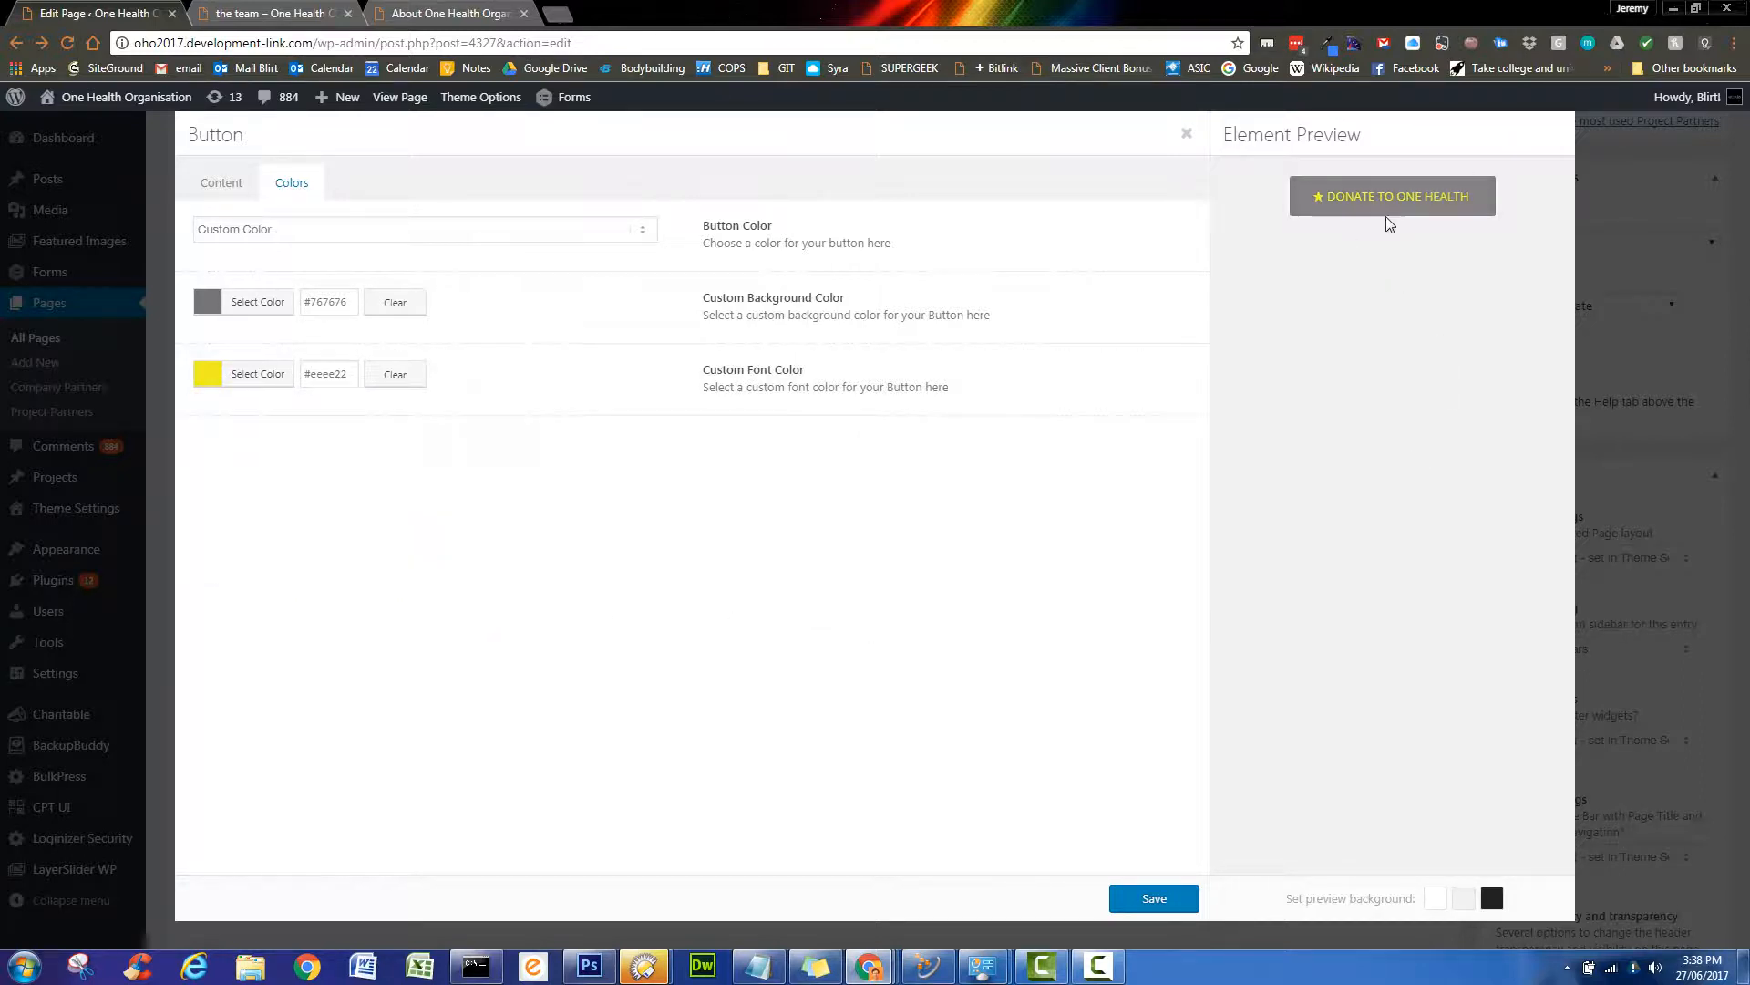
click(1183, 904)
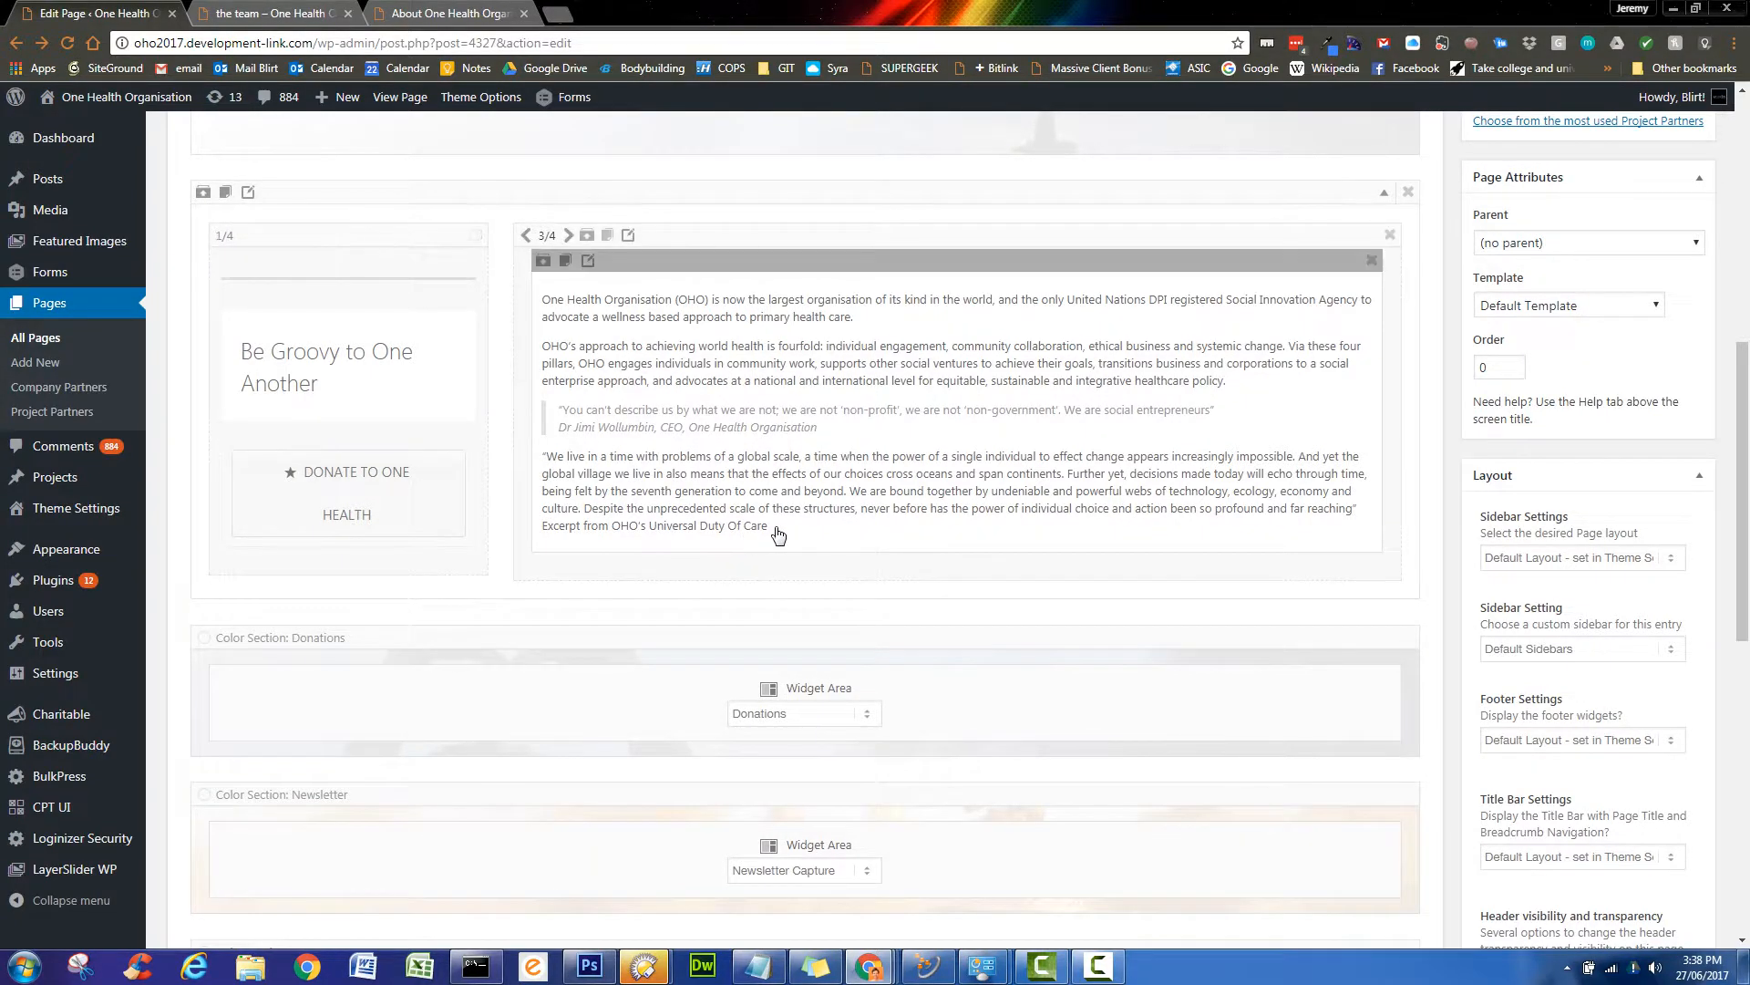
- Update the About One Health Organisation page
scroll(1053, 535, up, 2)
scroll(984, 556, up, 2)
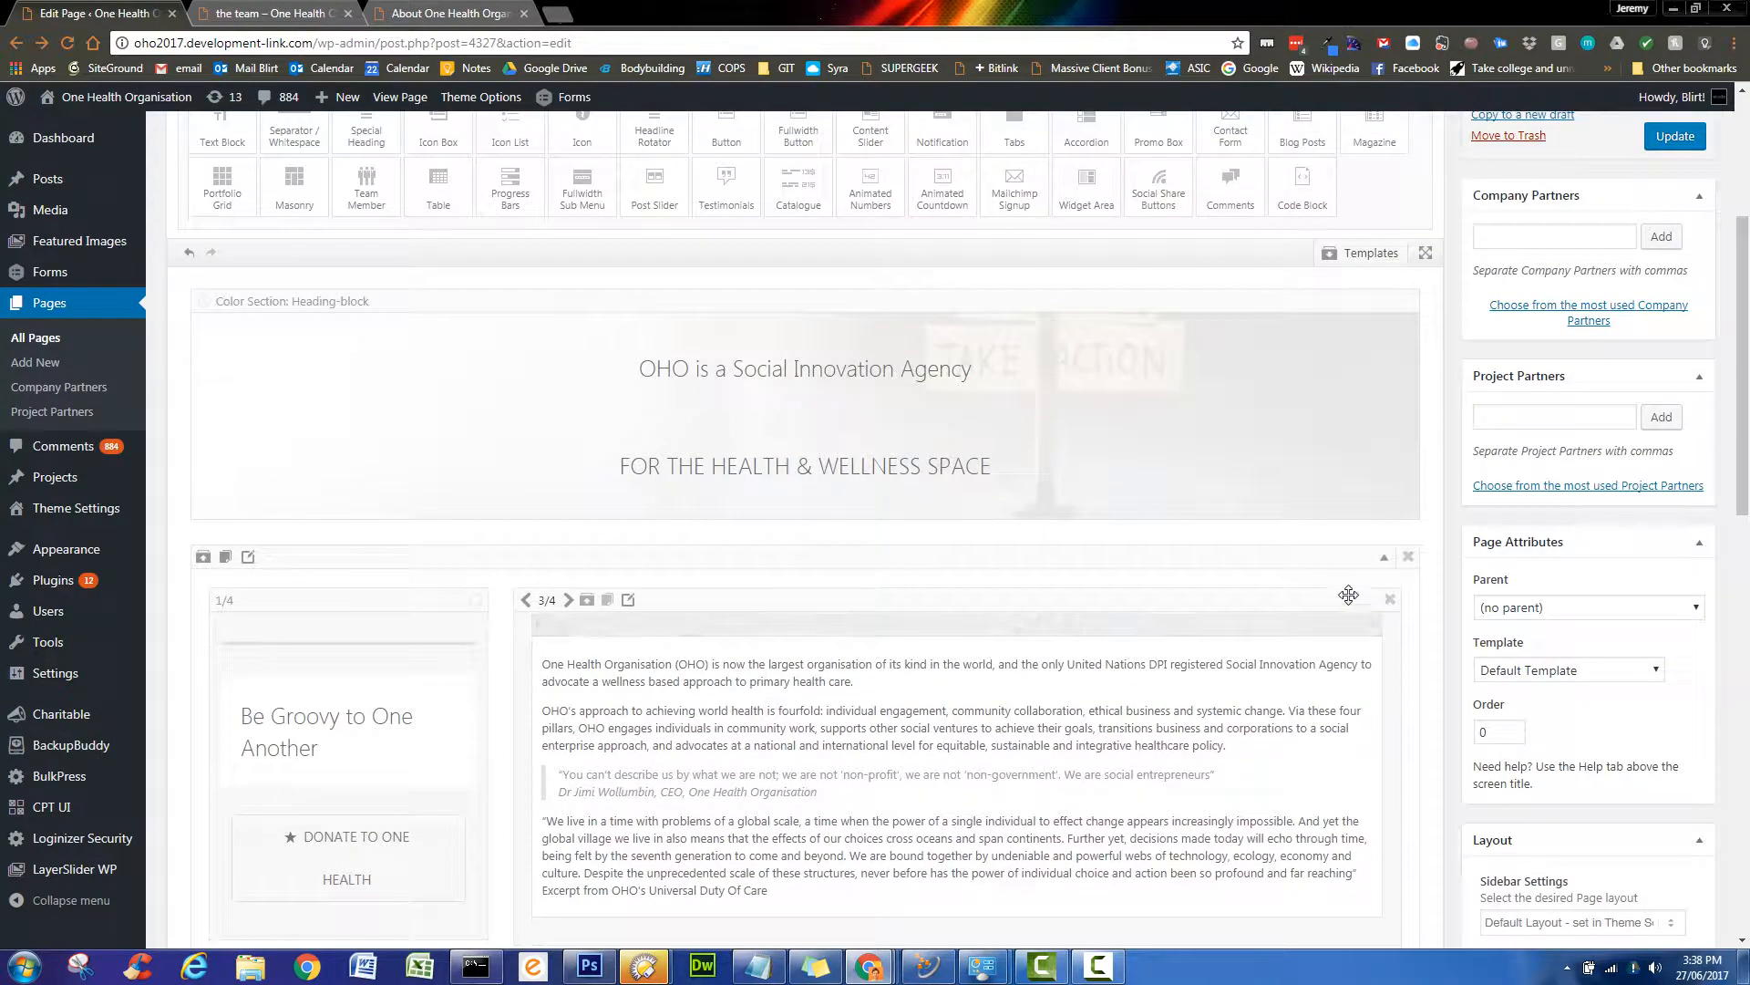
scroll(1349, 602, up, 2)
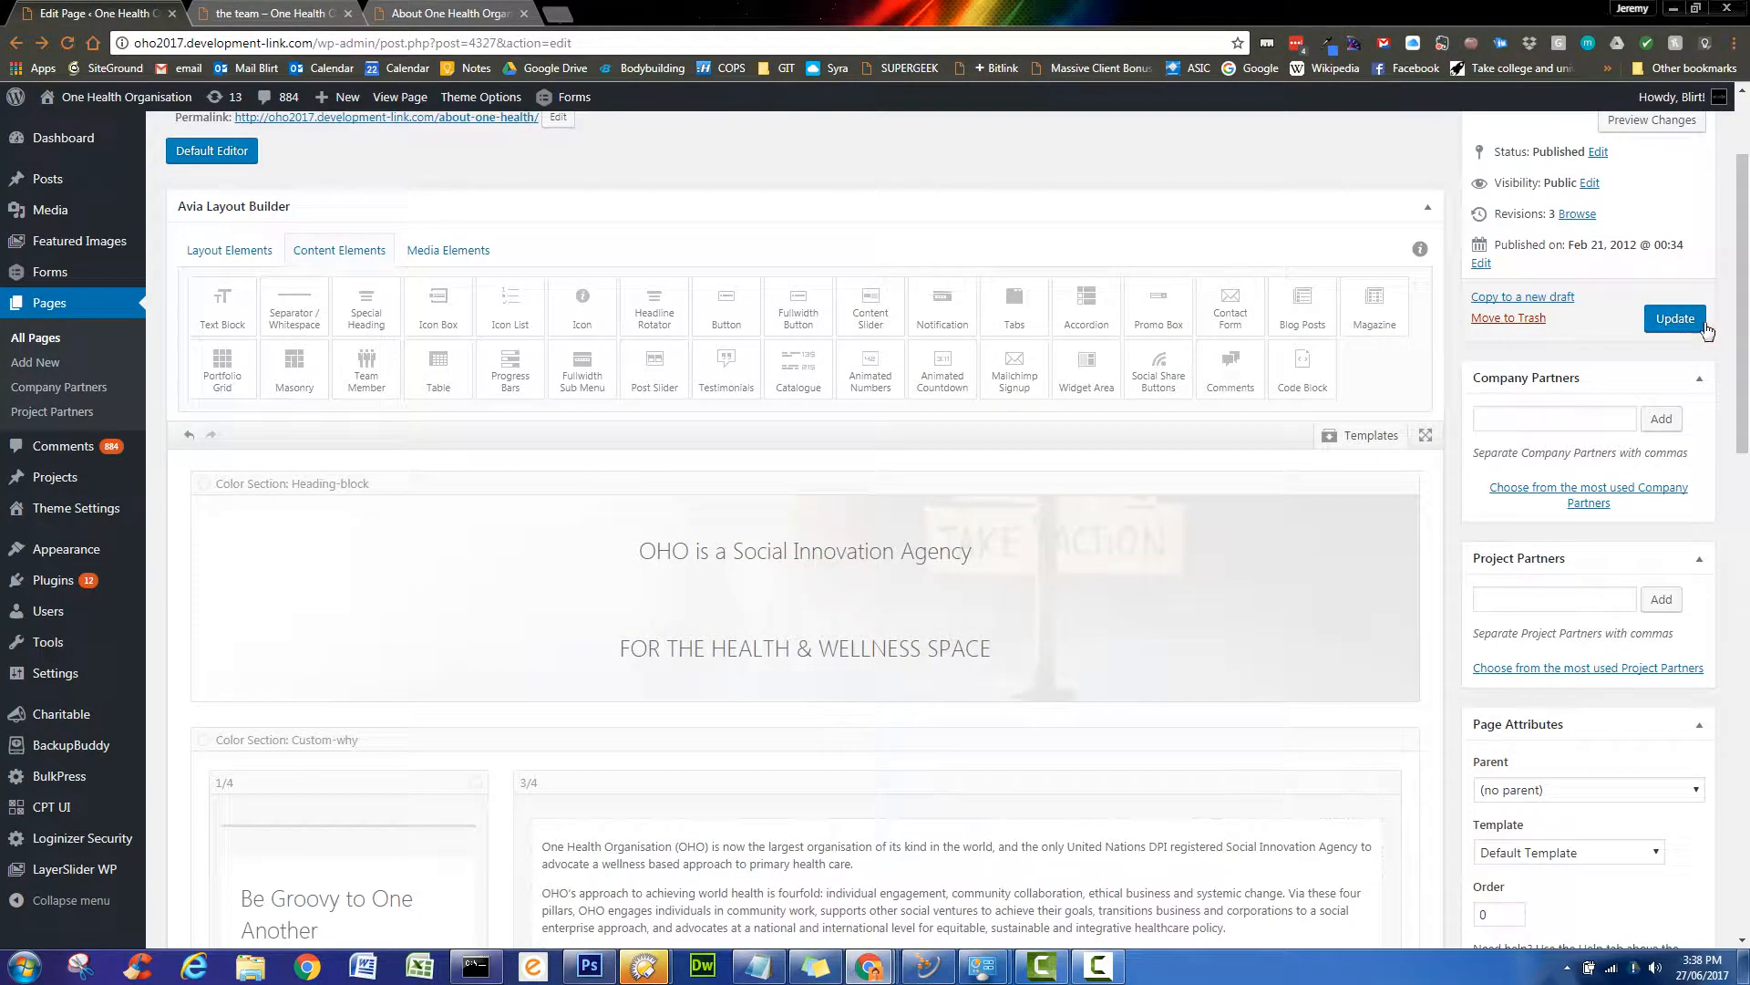
click(1683, 318)
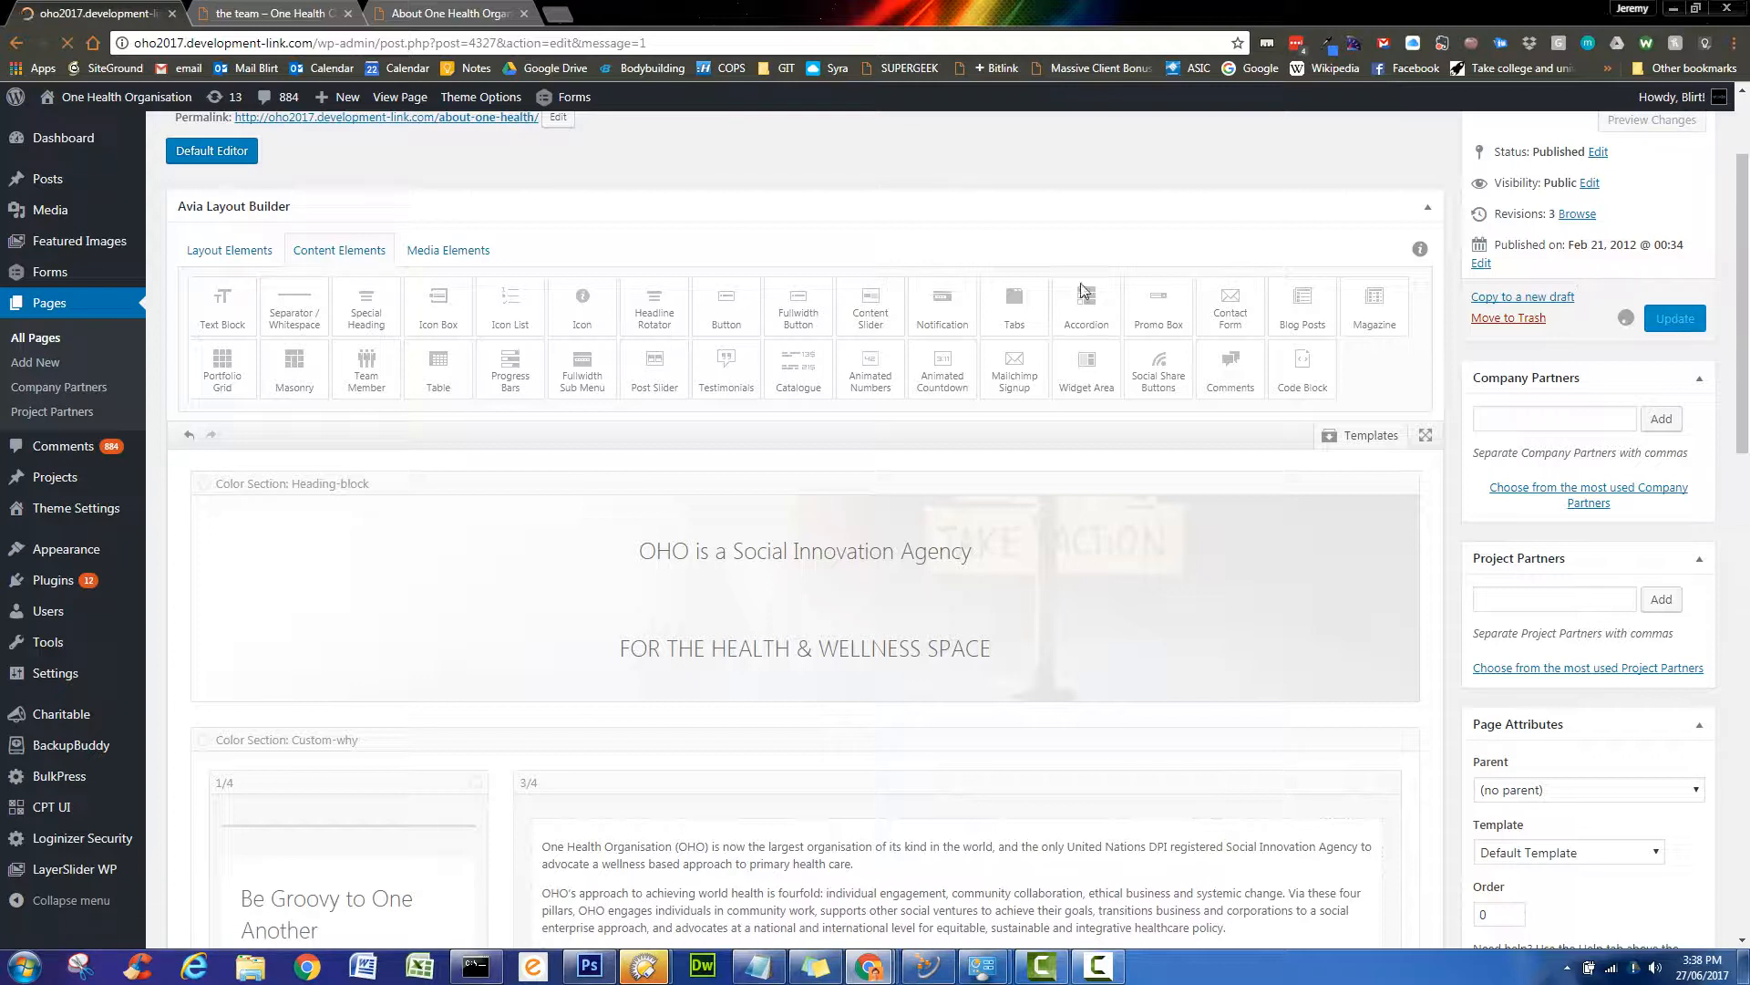
- Reload the live About One Health Organisation page and scroll to the Donate button
click(495, 14)
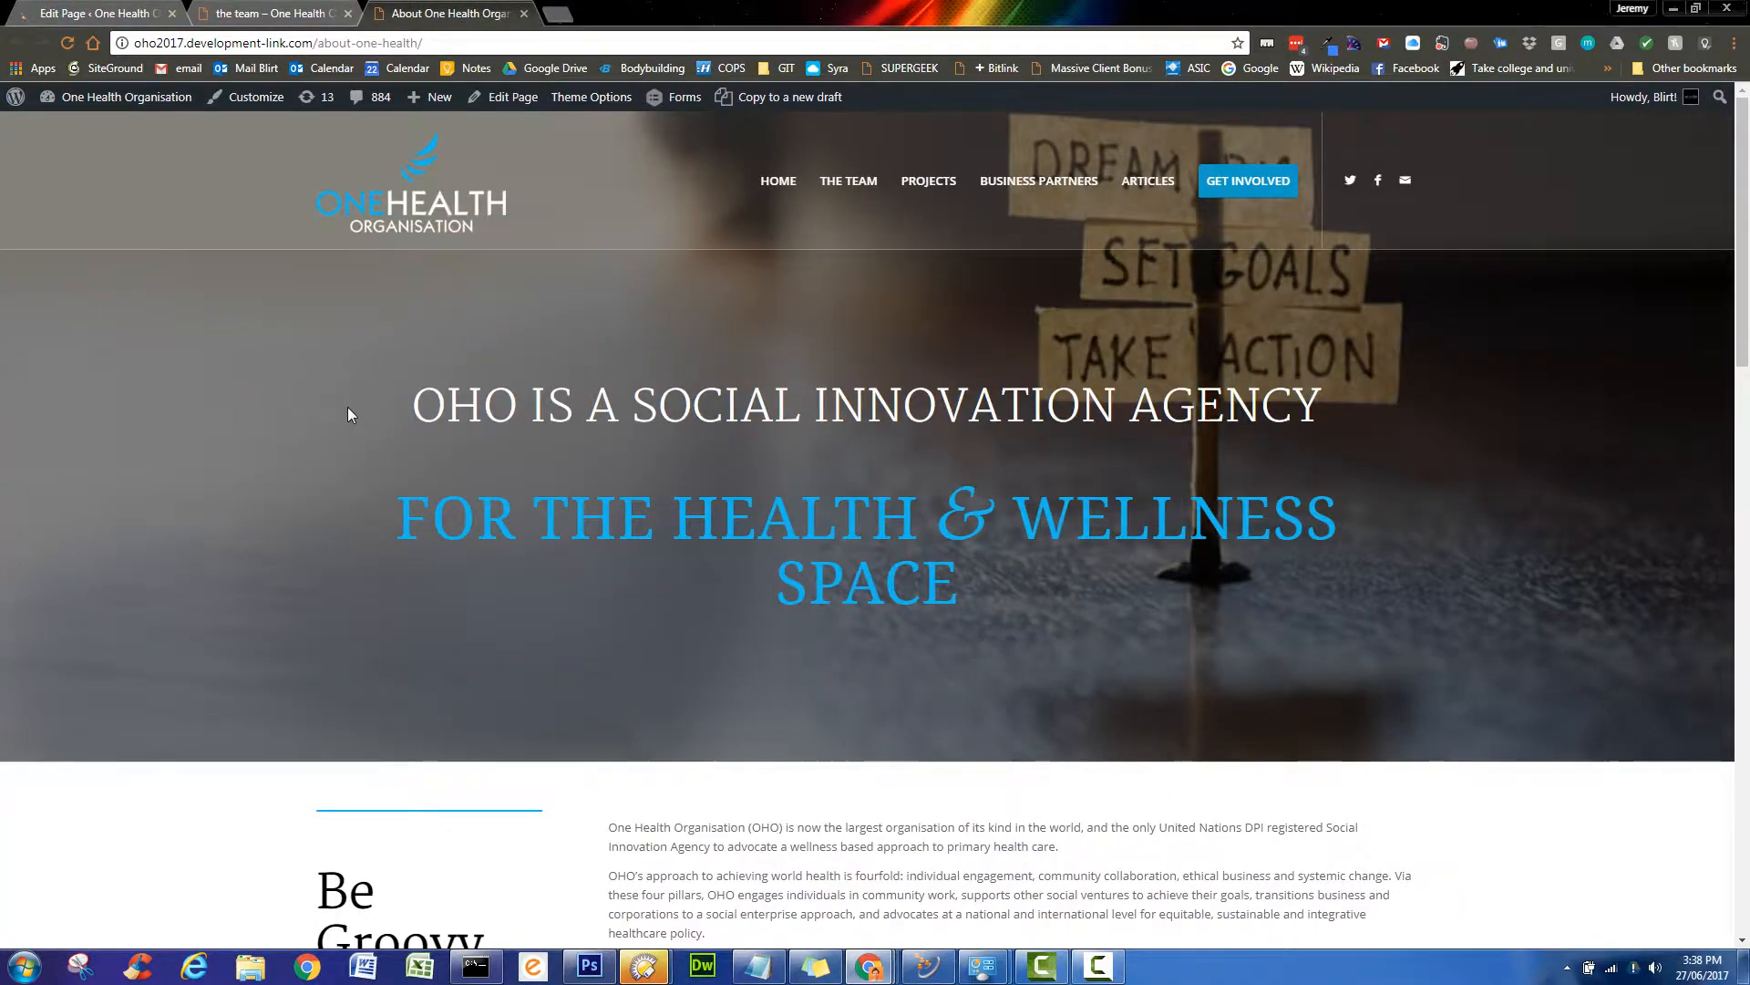
scroll(350, 407, down, 3)
scroll(447, 729, up, 2)
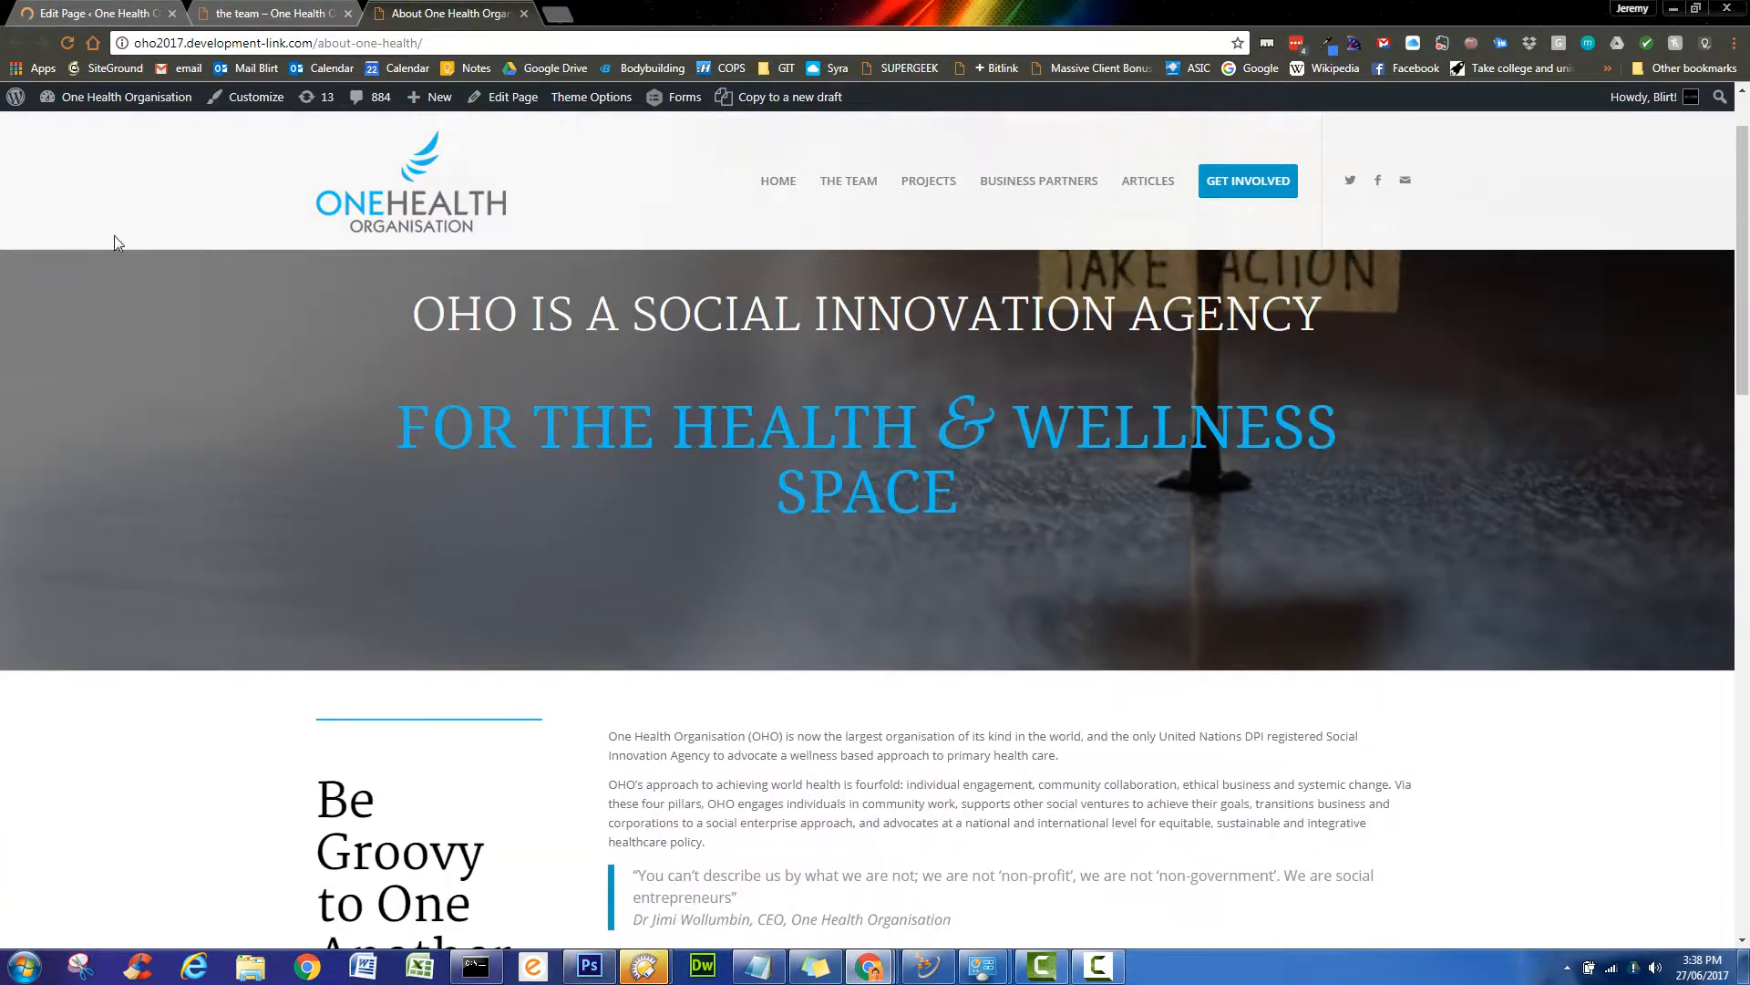
key(F5)
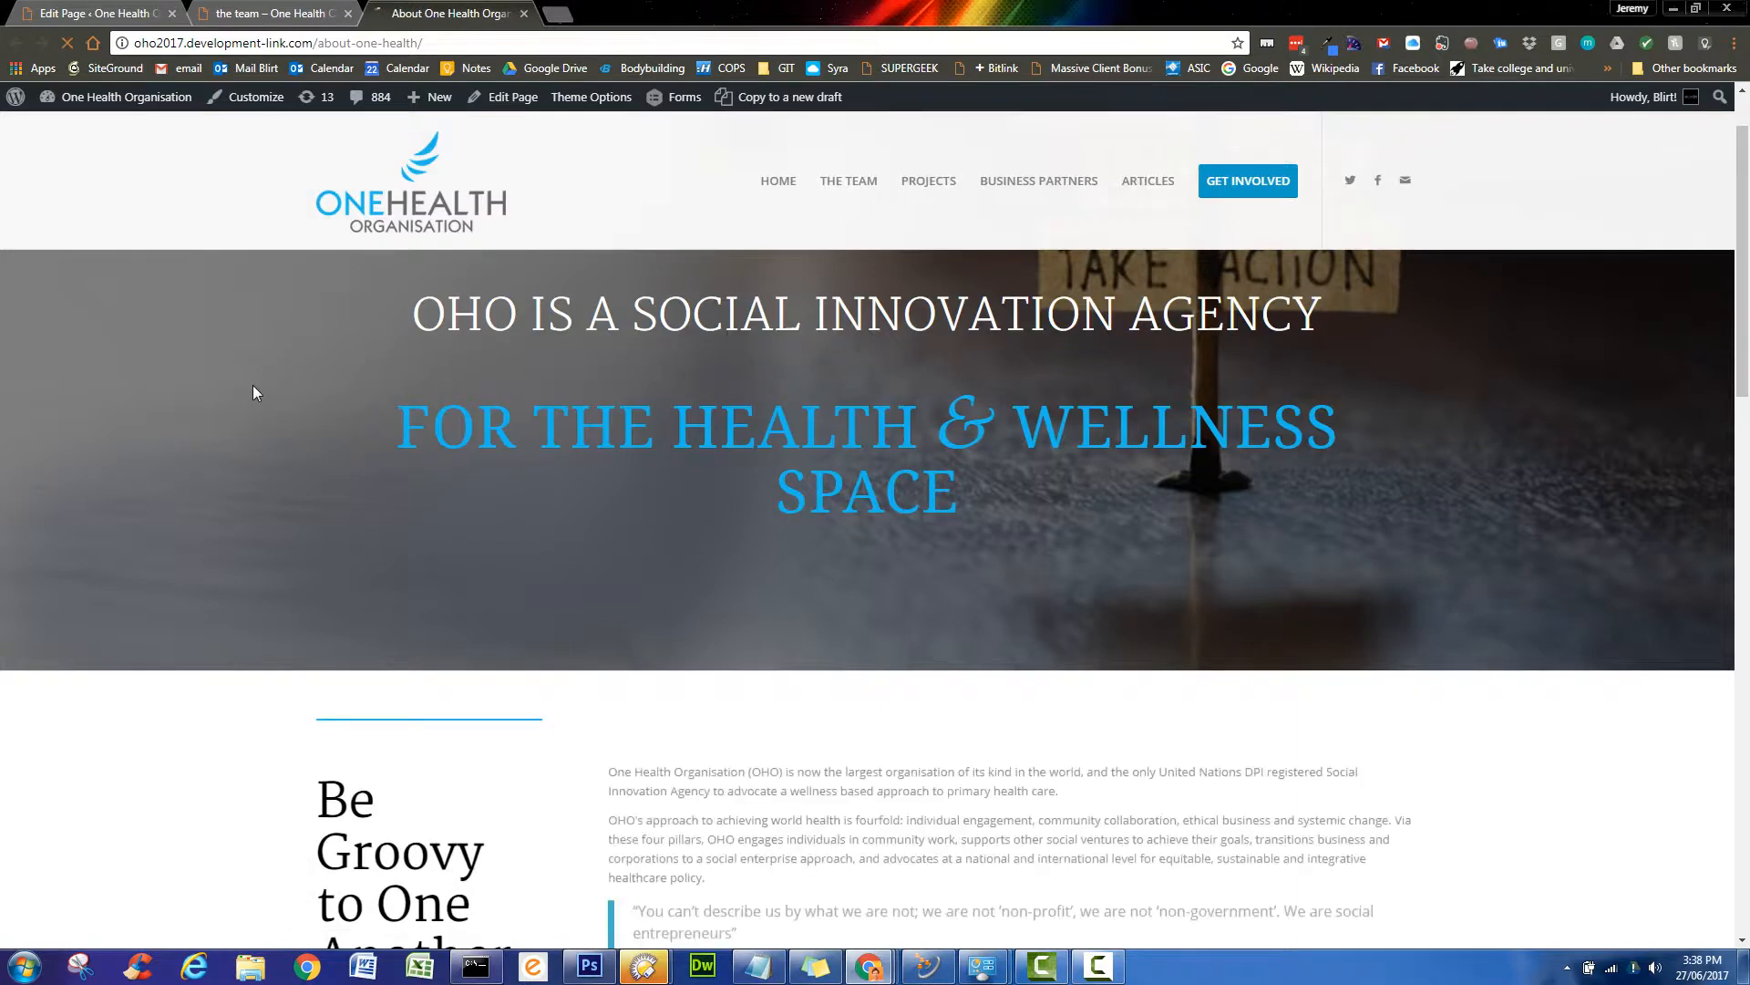
scroll(256, 393, down, 4)
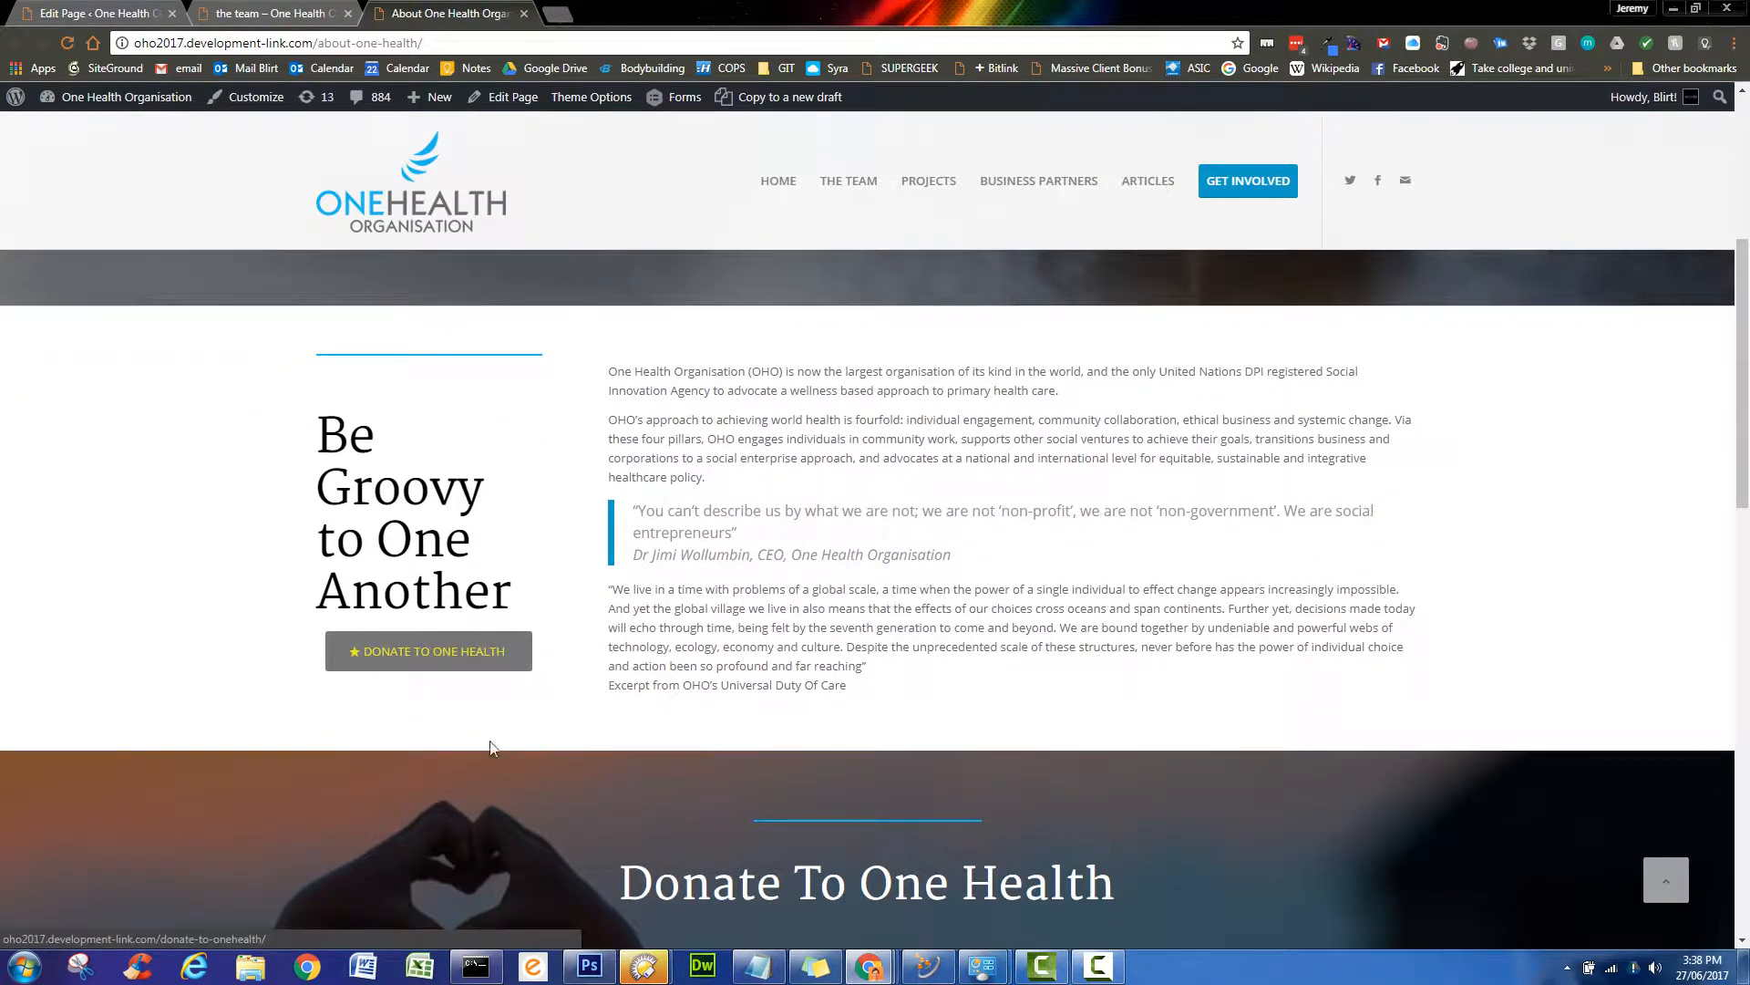
- In the editor, save the Donate button element as template 'ELEMENT - Donate grey button yellow text'
click(110, 13)
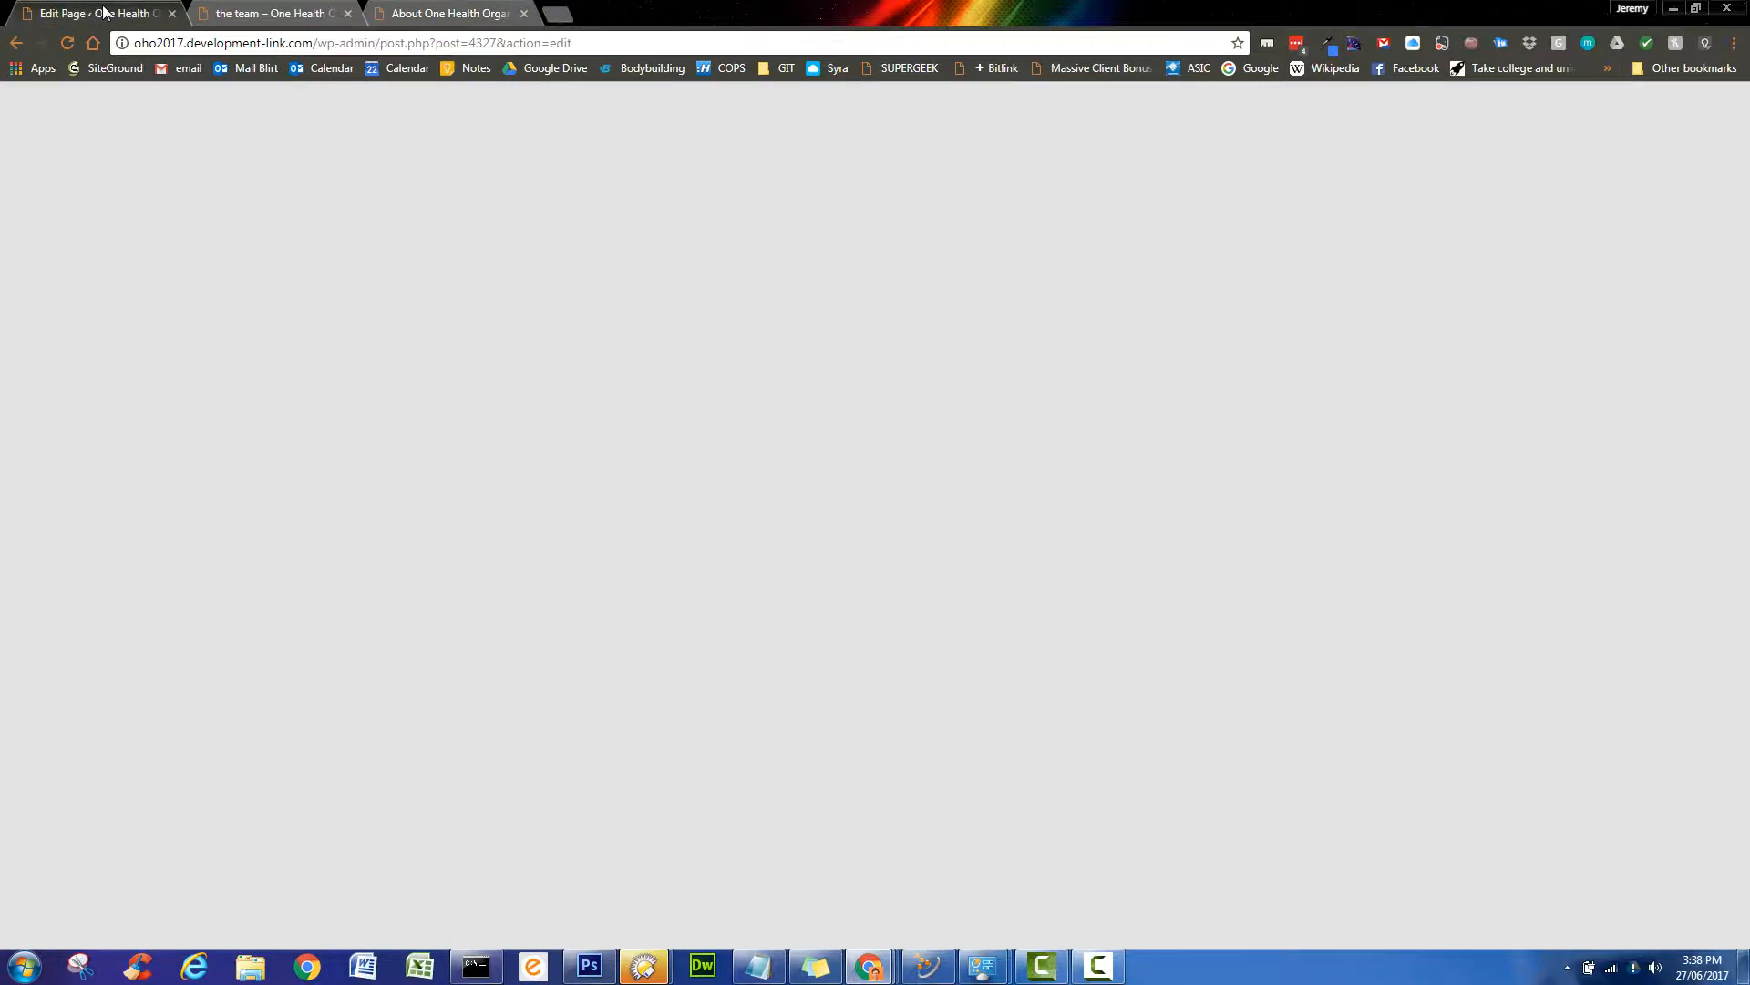
scroll(410, 743, down, 4)
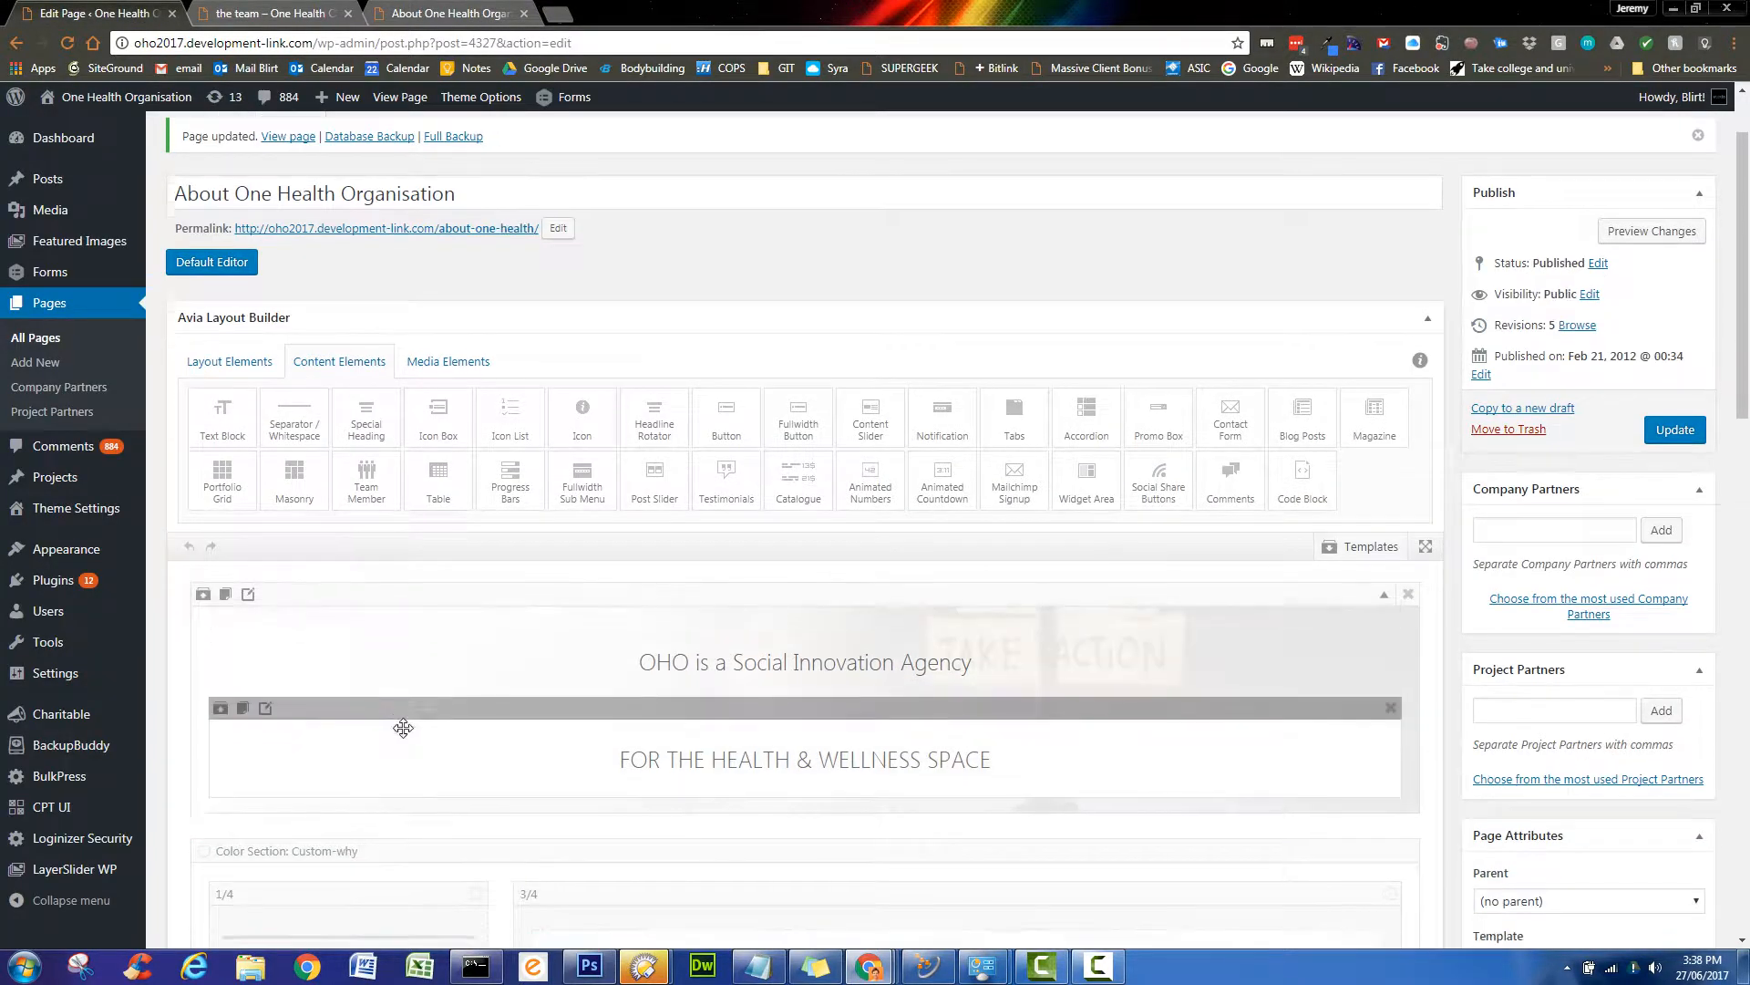
scroll(396, 729, down, 3)
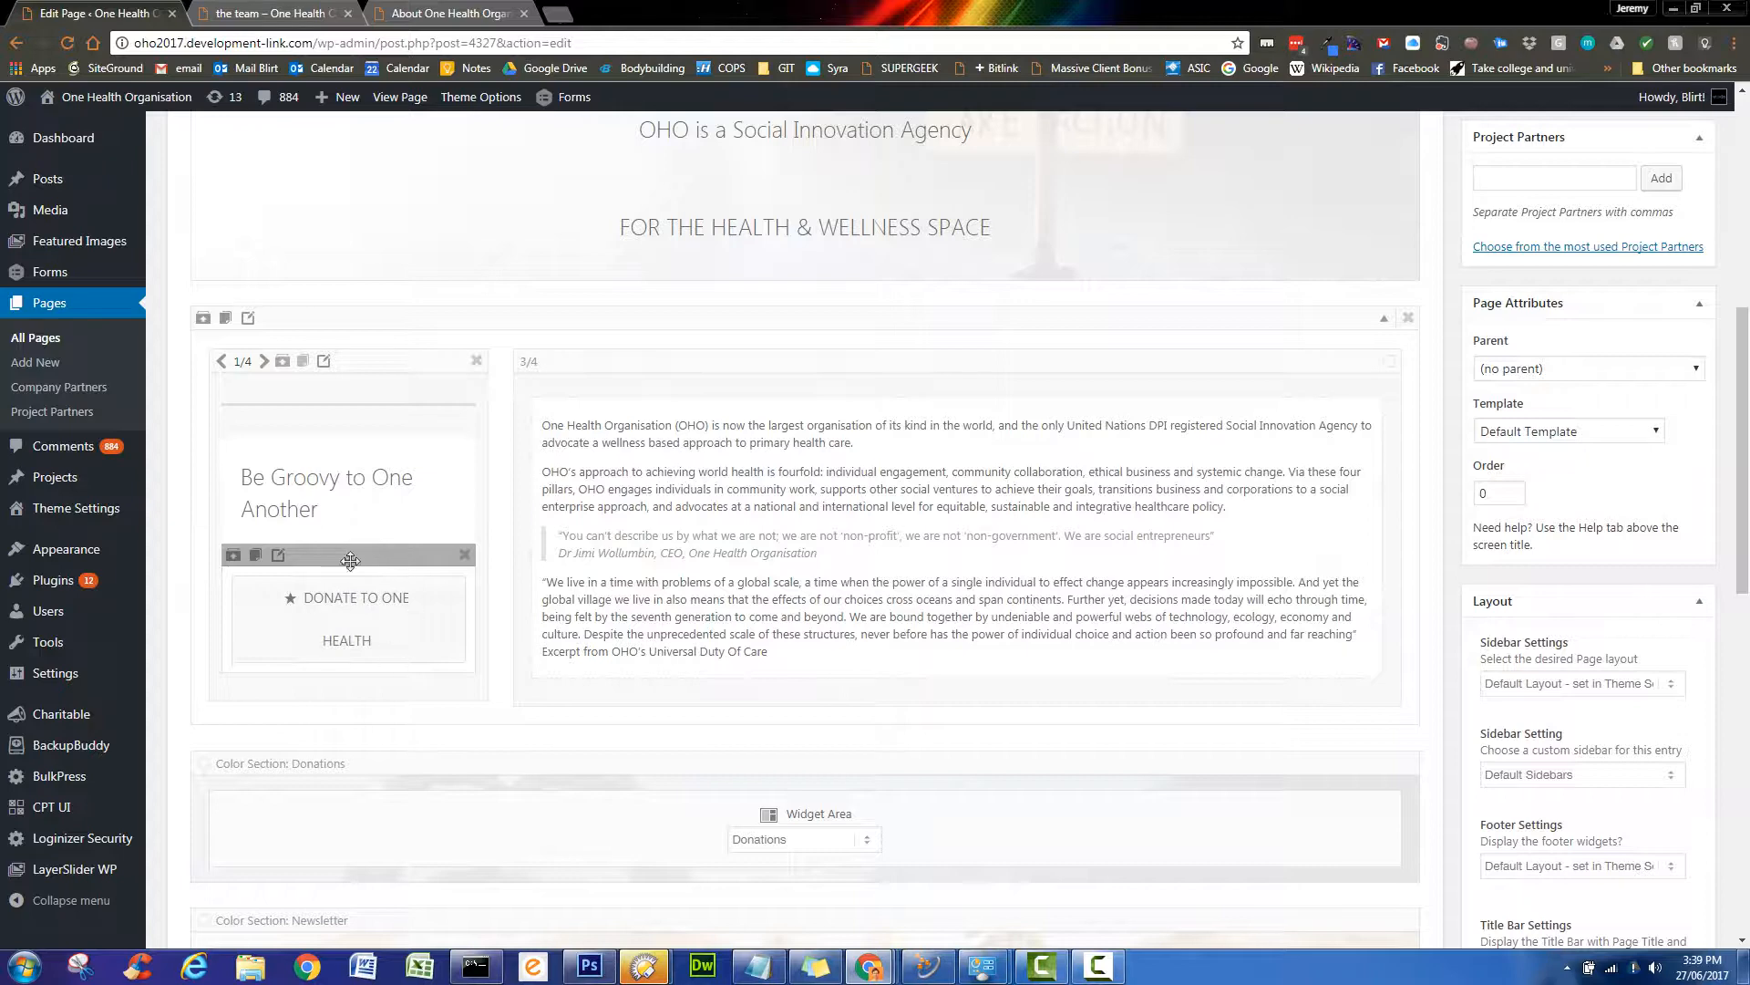
click(233, 556)
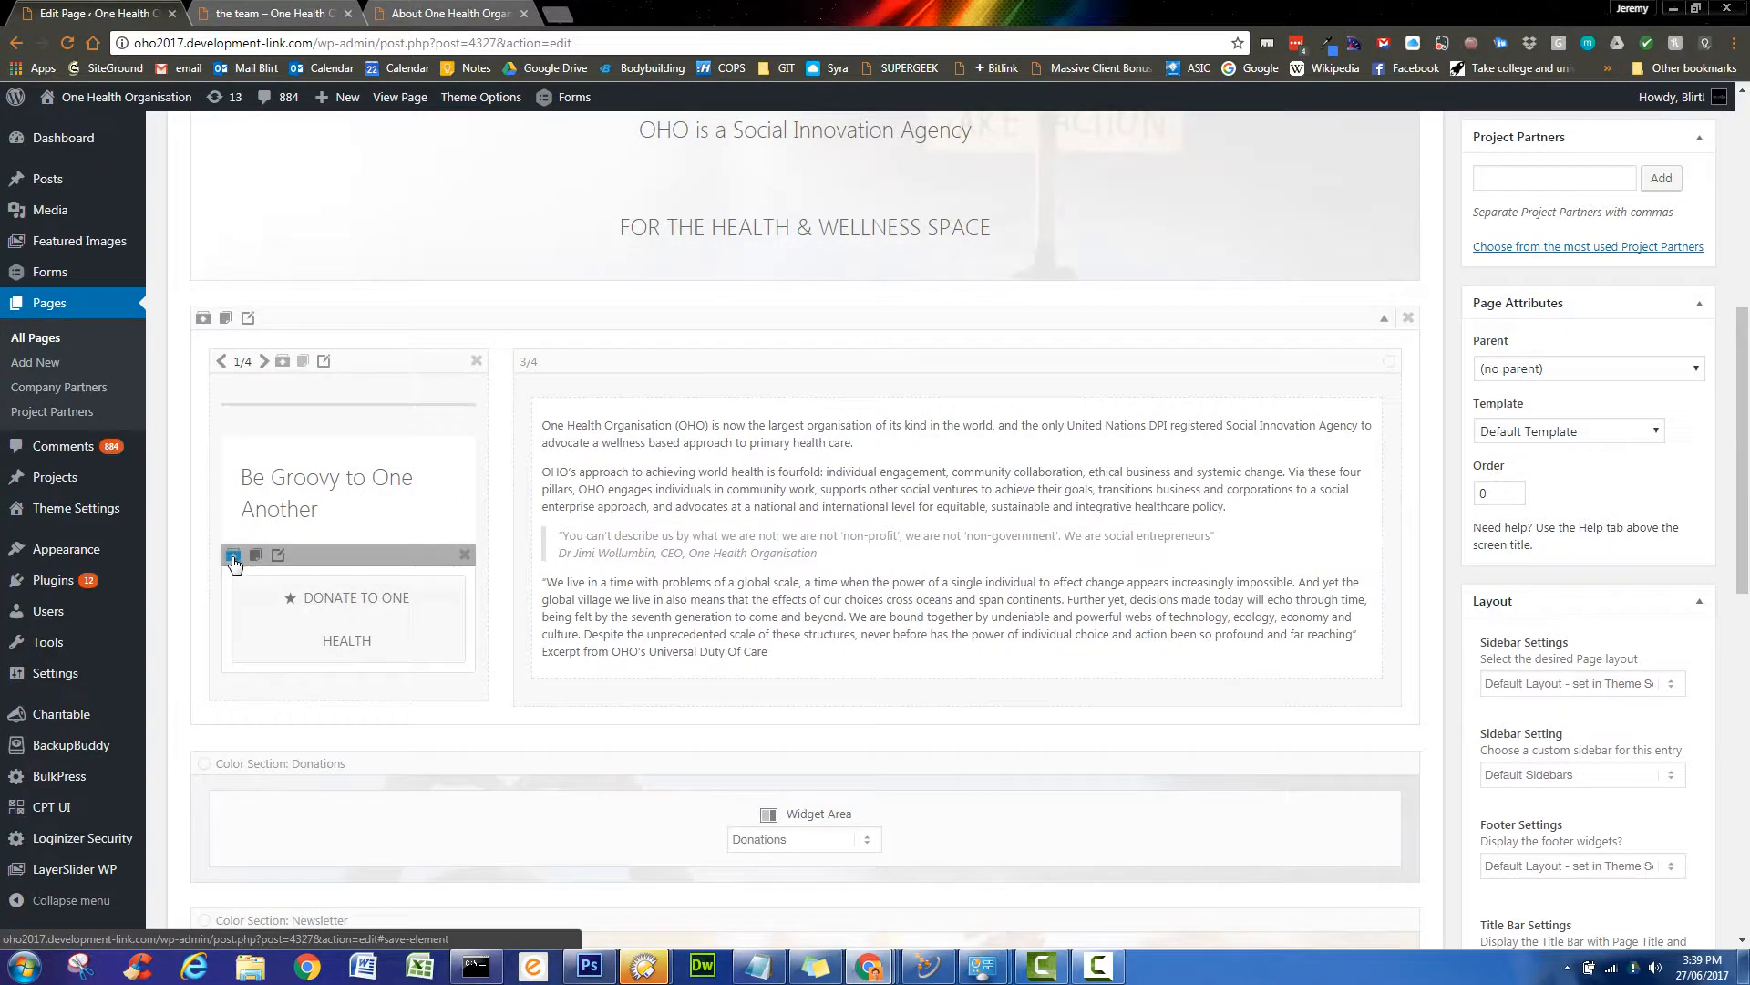
click(233, 558)
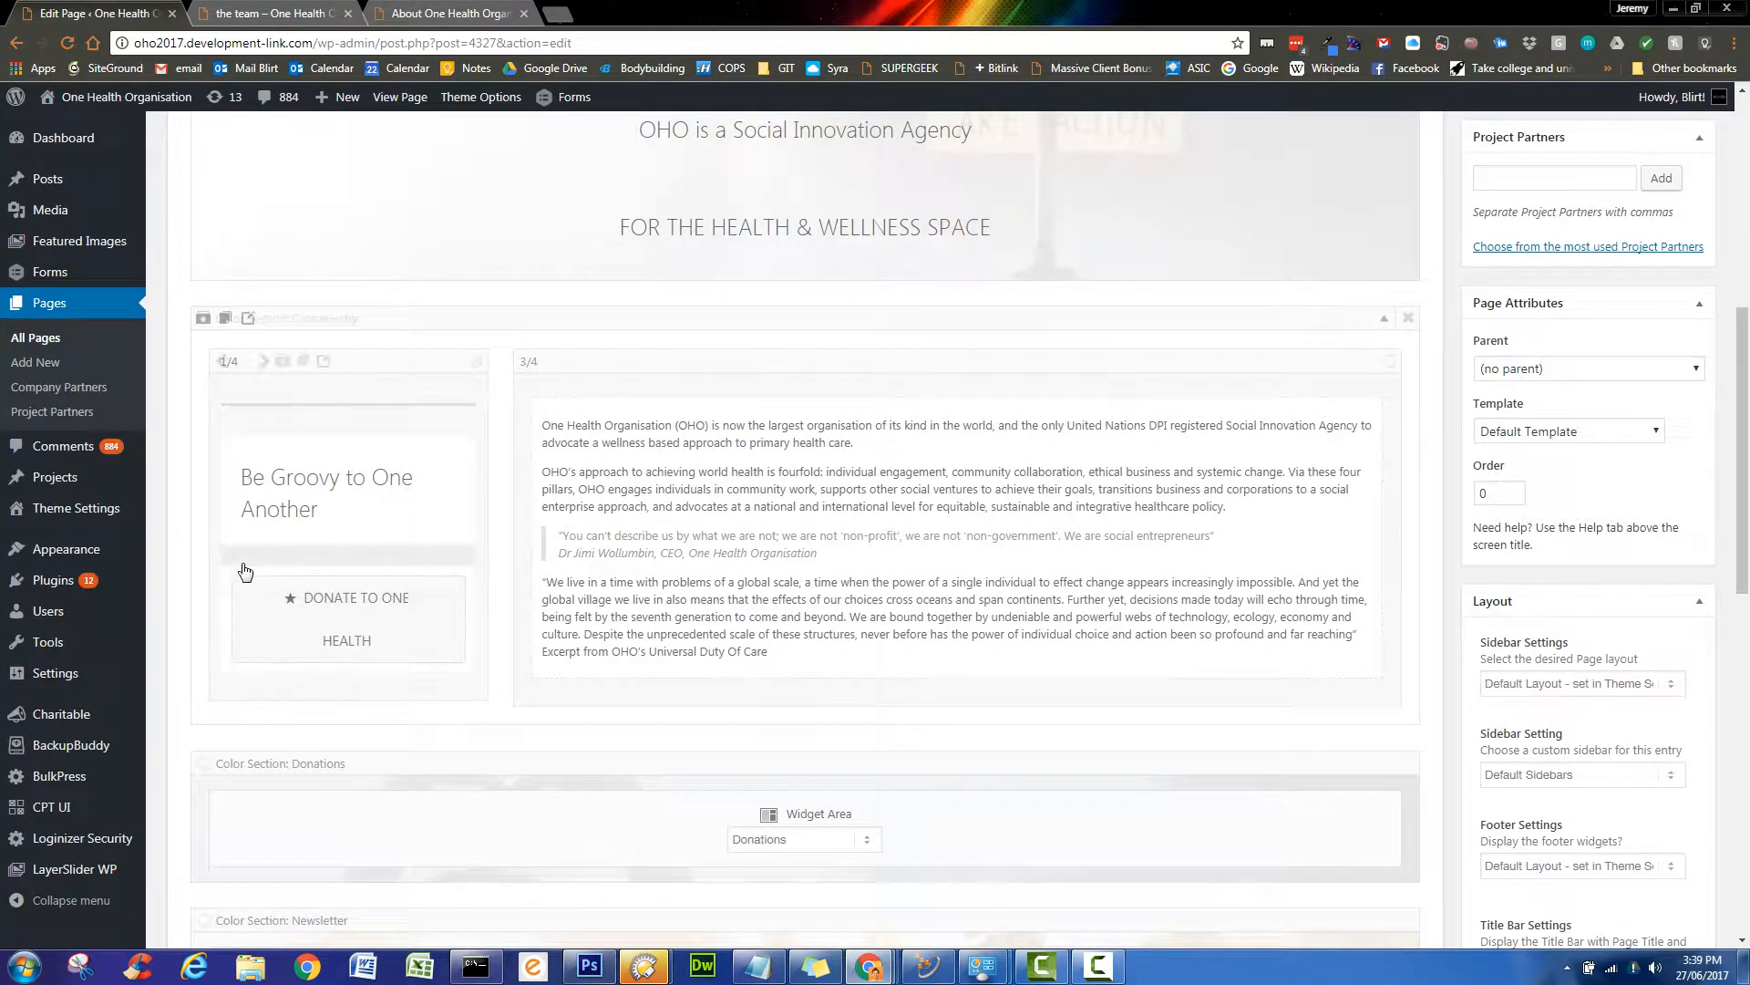
click(234, 558)
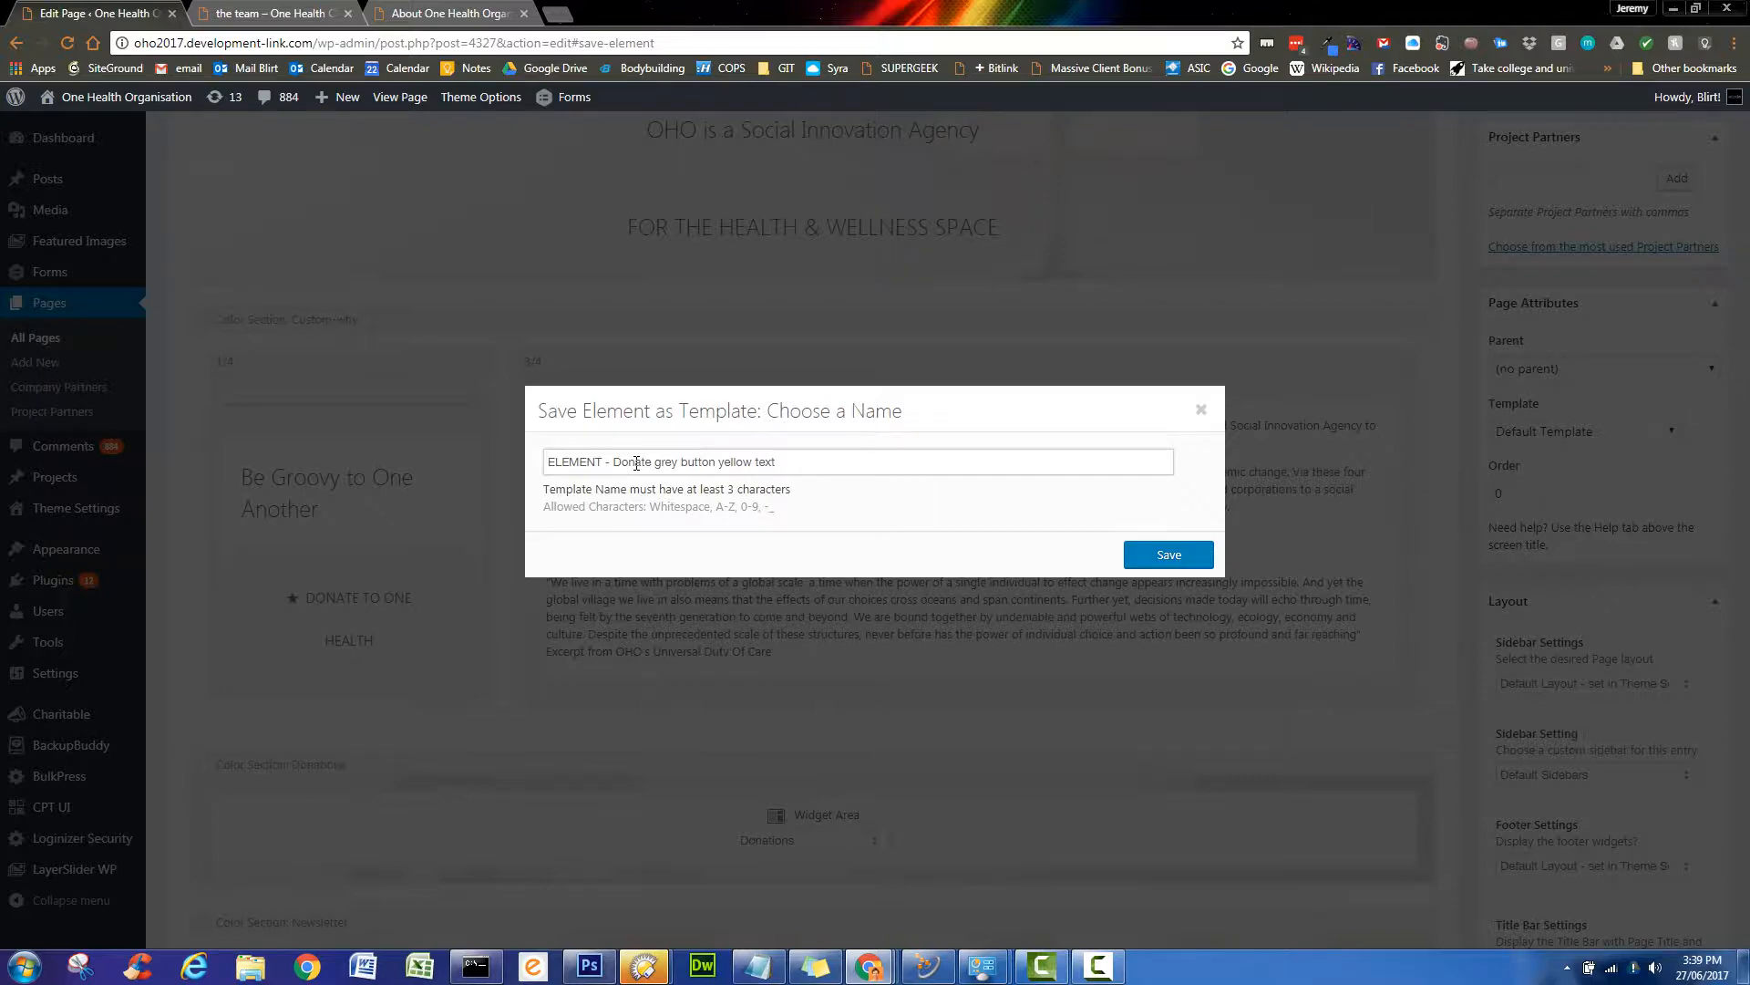
click(1197, 558)
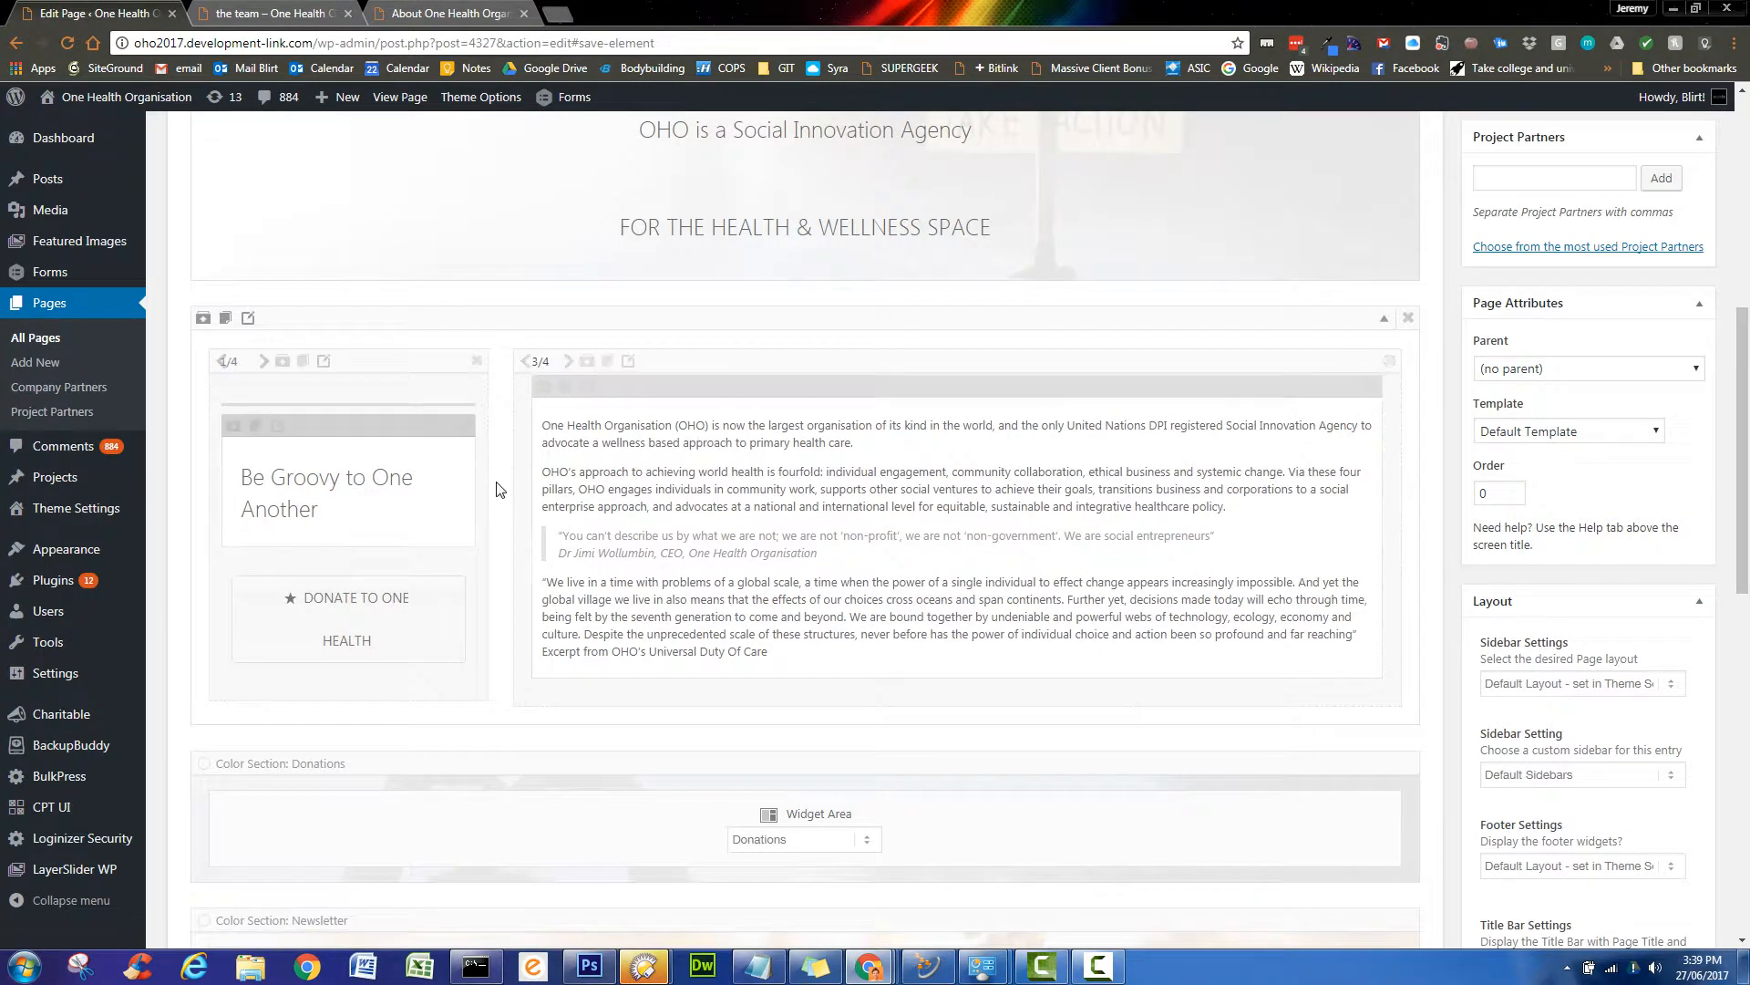
- Check the saved templates list, then delete both Donate buttons from the 1/4 column
scroll(1016, 714, up, 4)
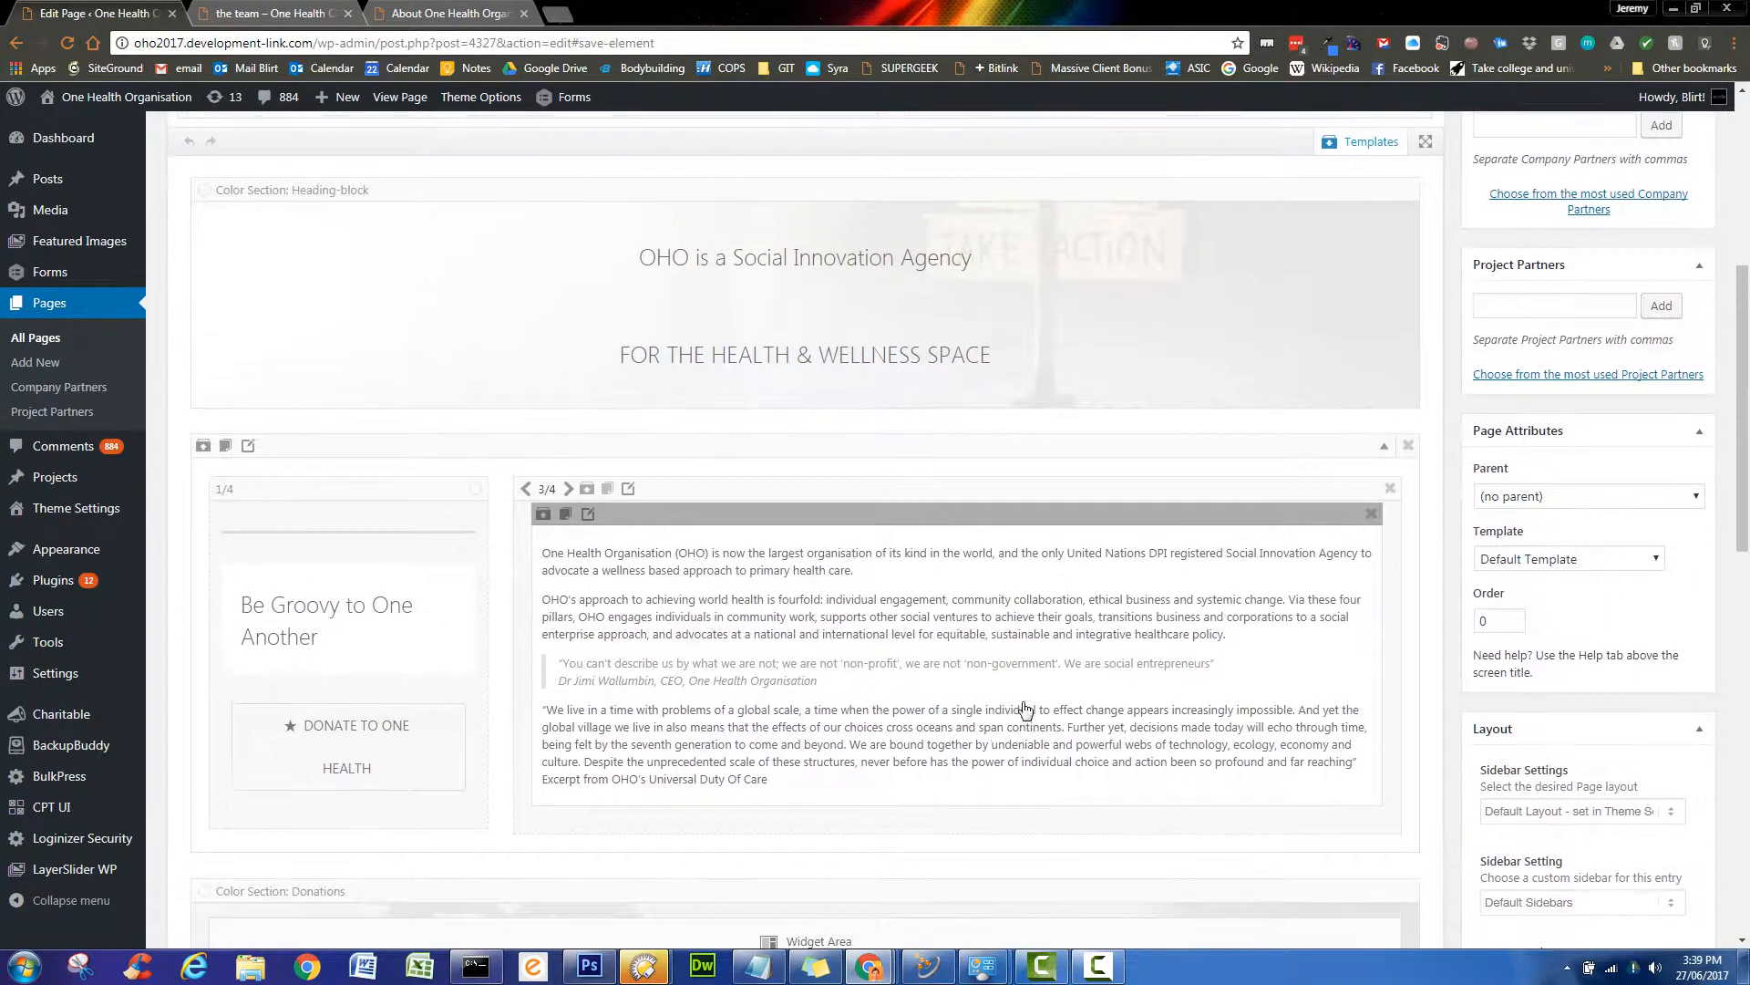
click(1370, 379)
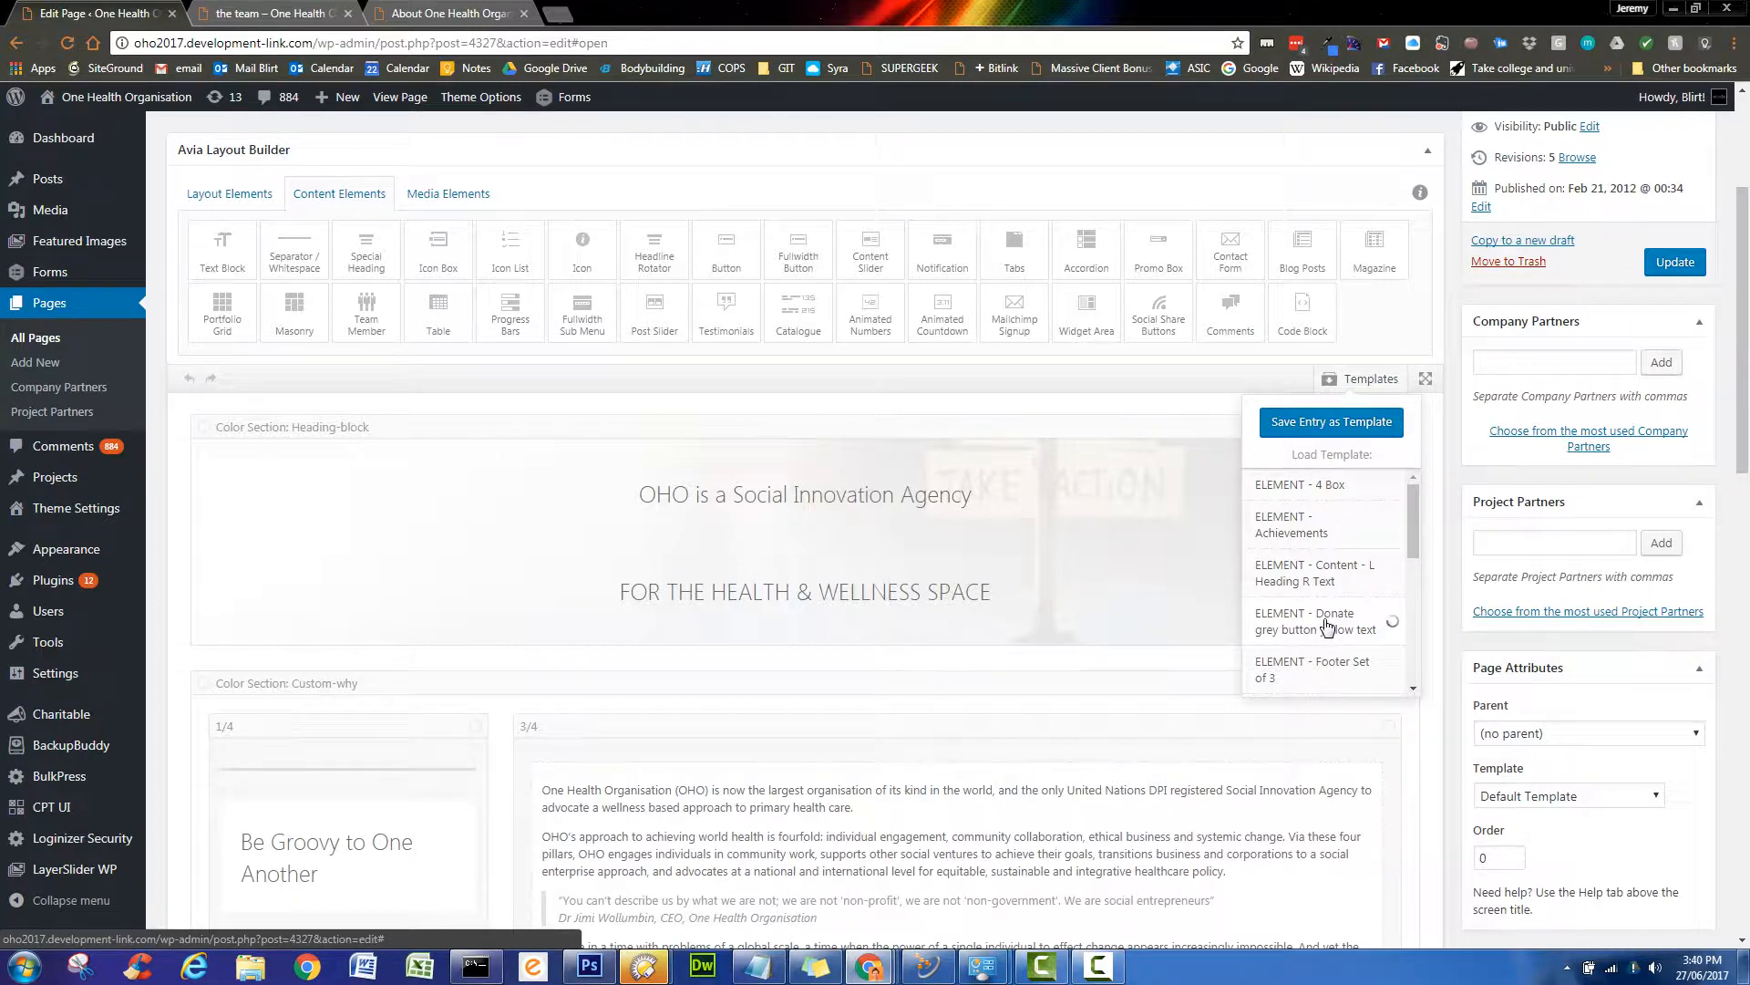
scroll(1328, 628, down, 6)
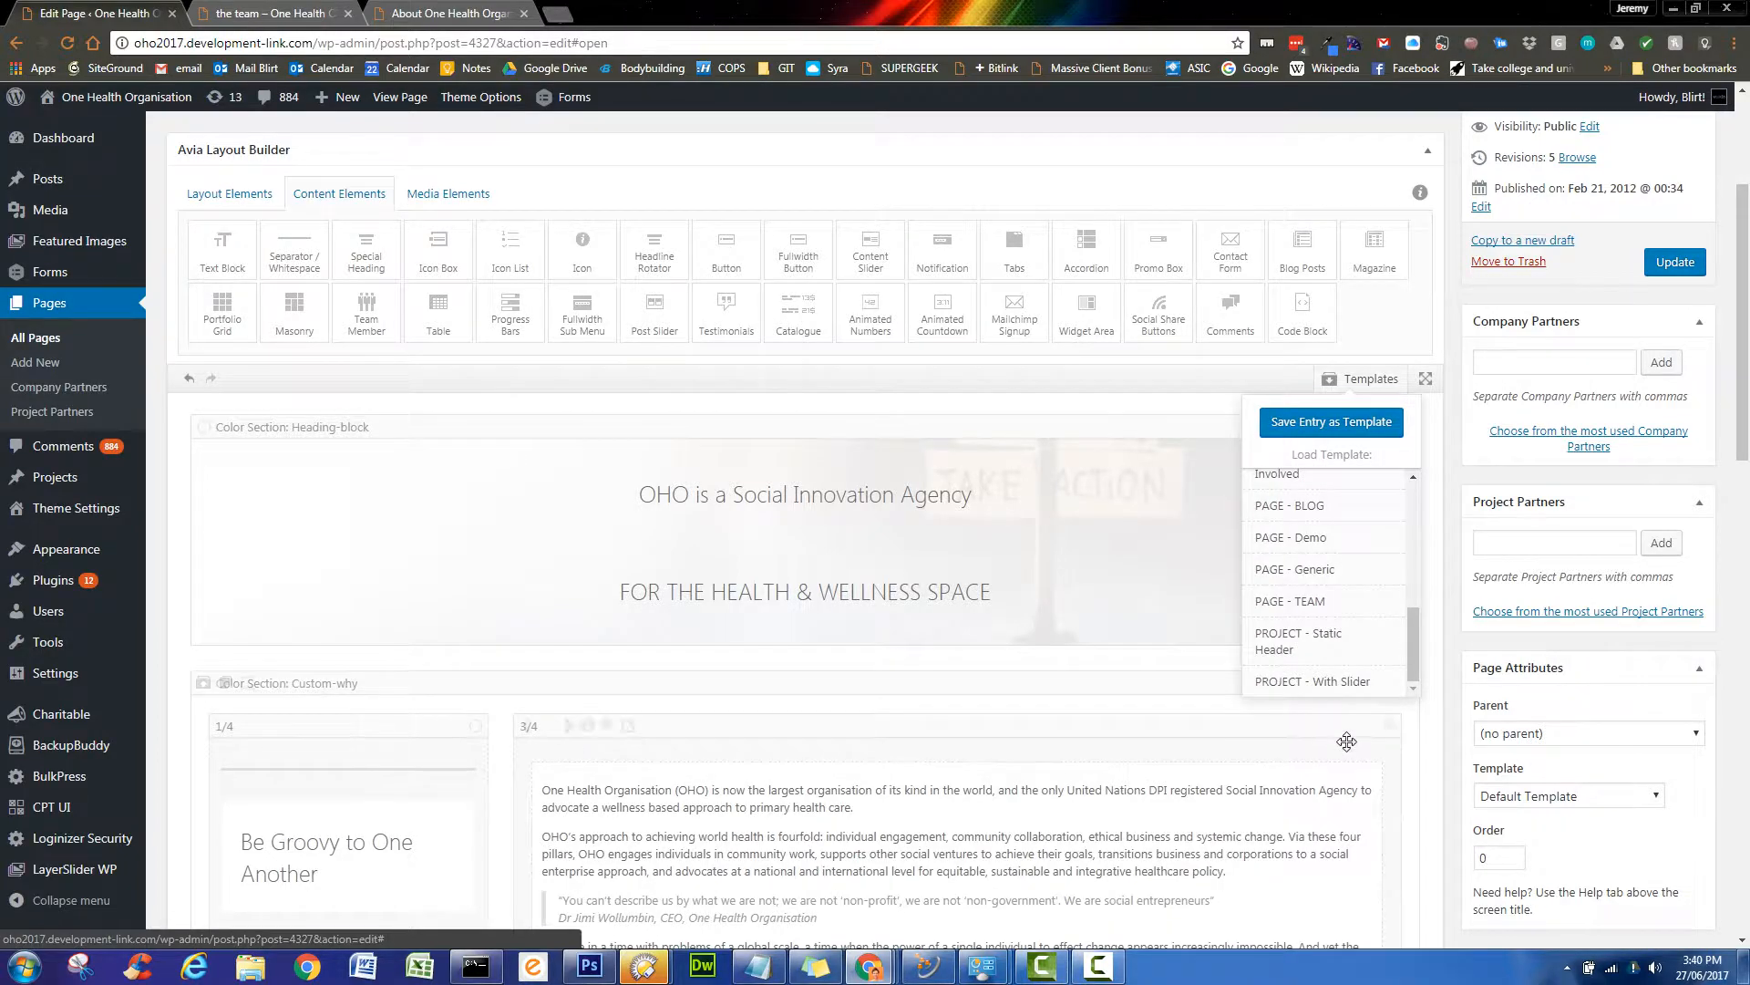
scroll(1346, 740, down, 15)
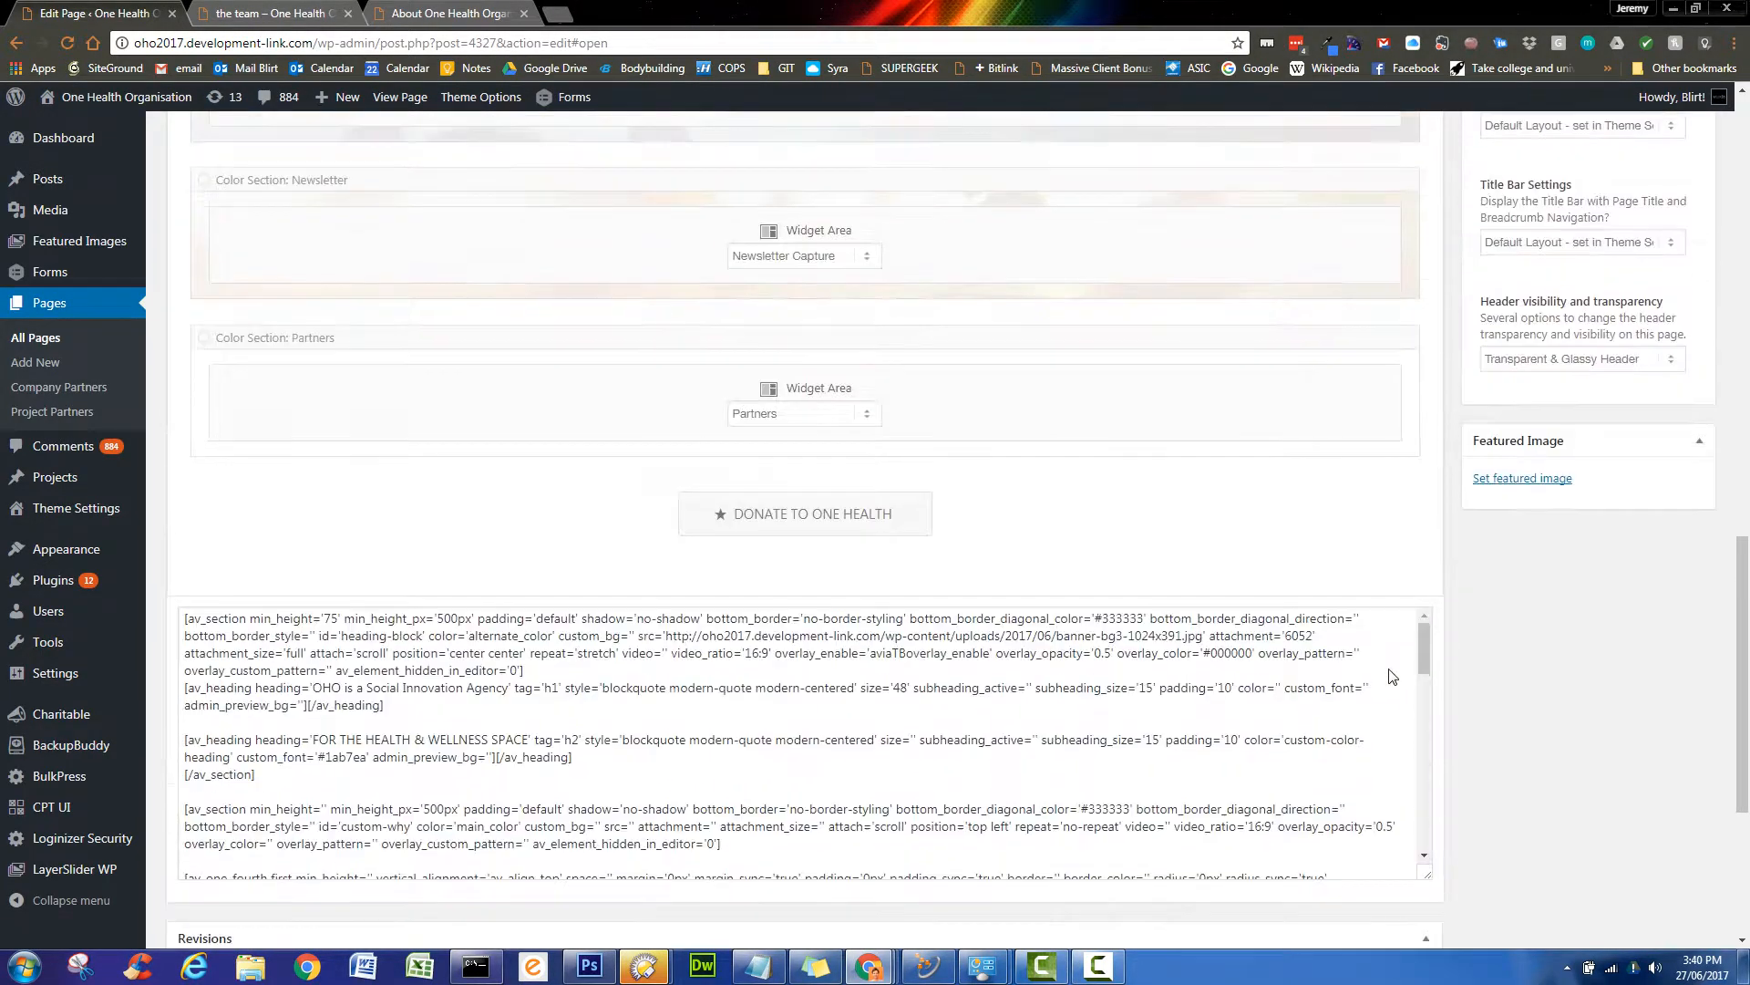
scroll(1392, 676, up, 1)
drag(754, 577, 283, 246)
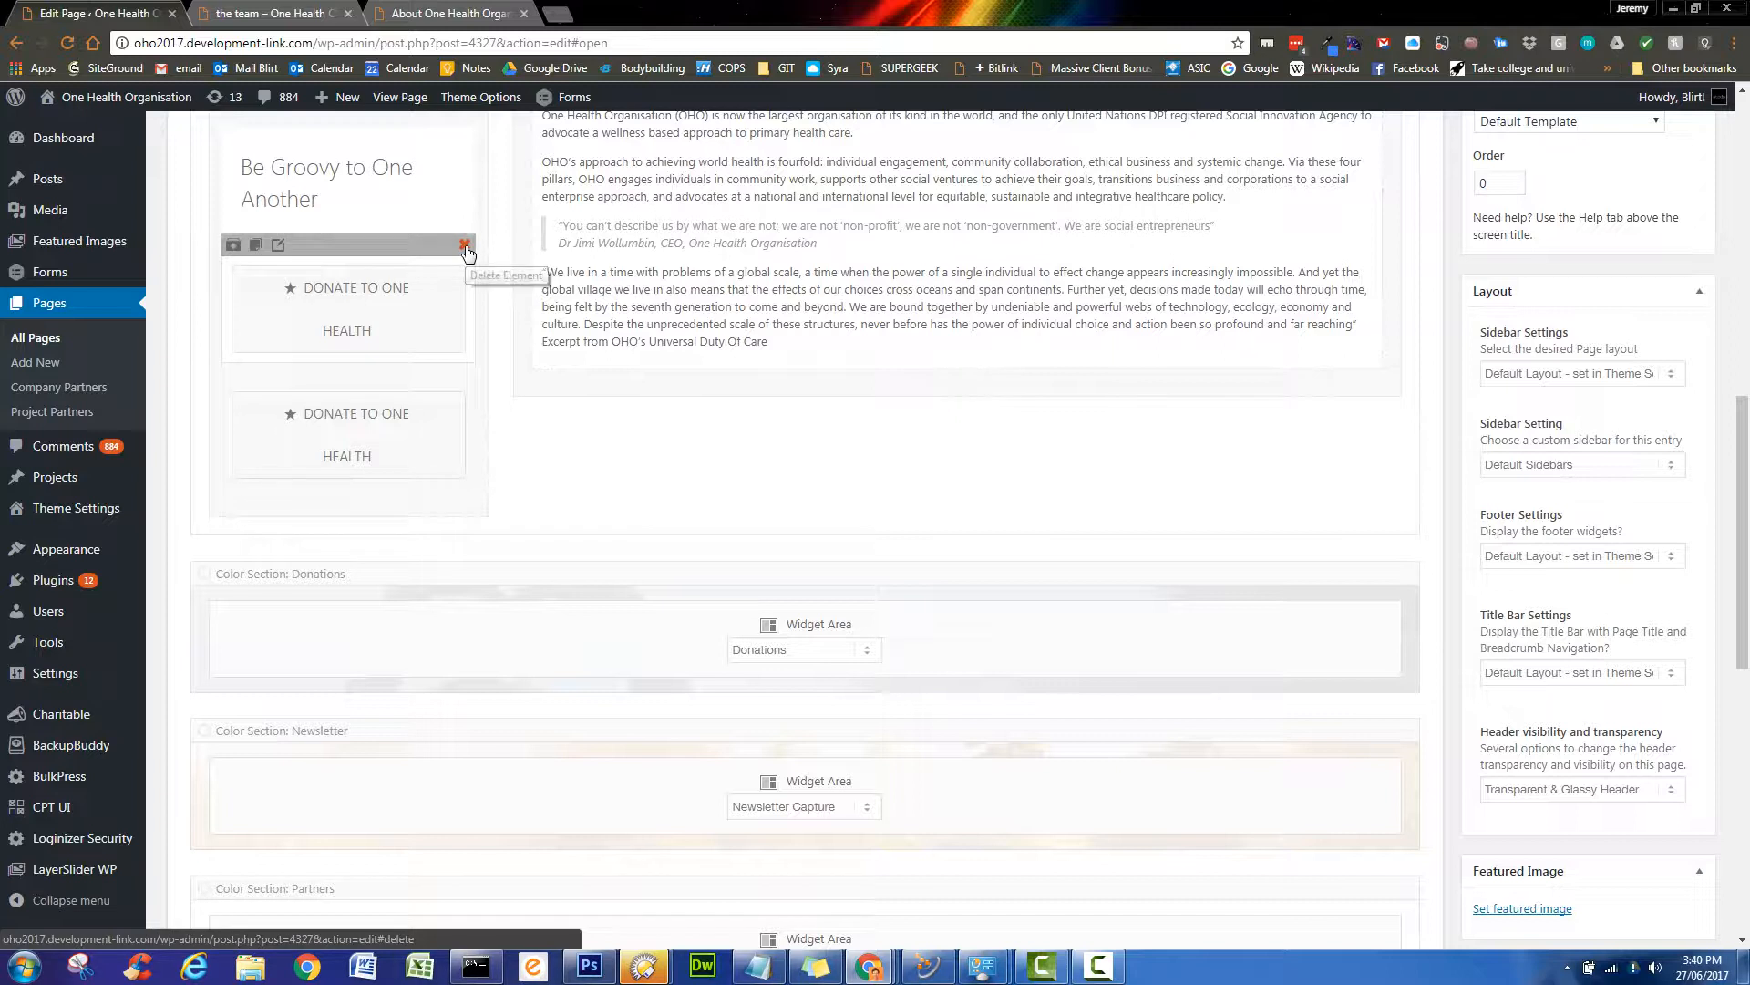
click(466, 246)
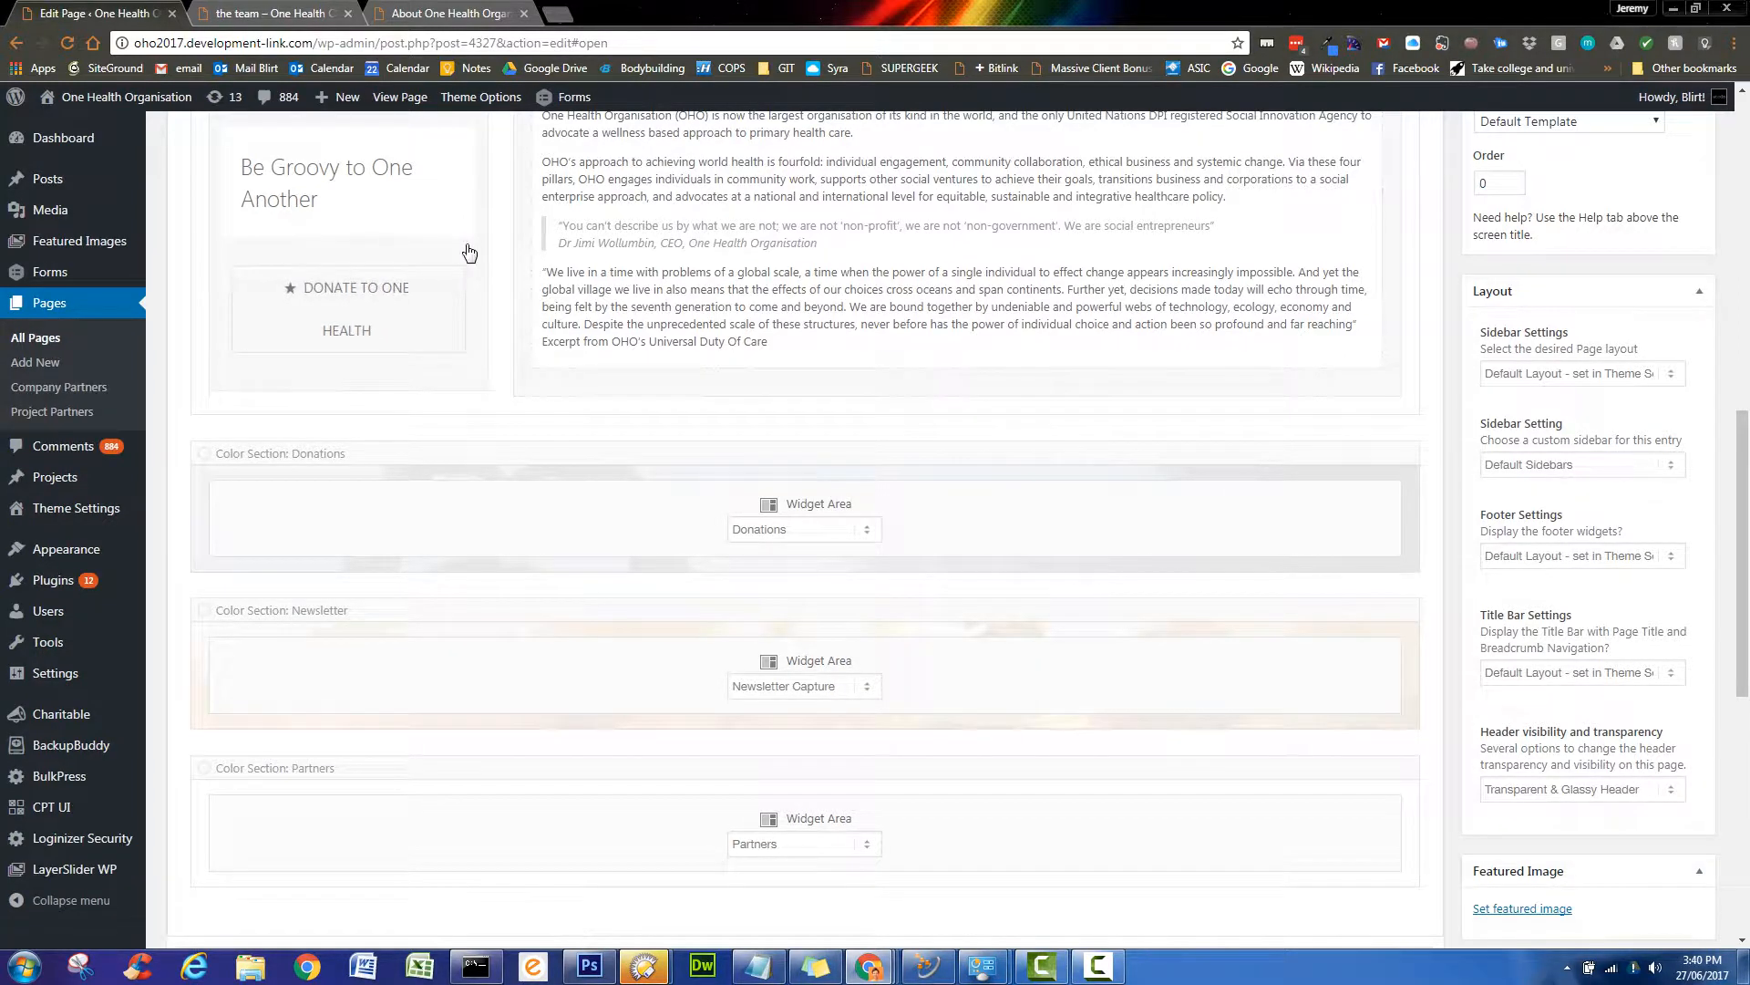
click(467, 245)
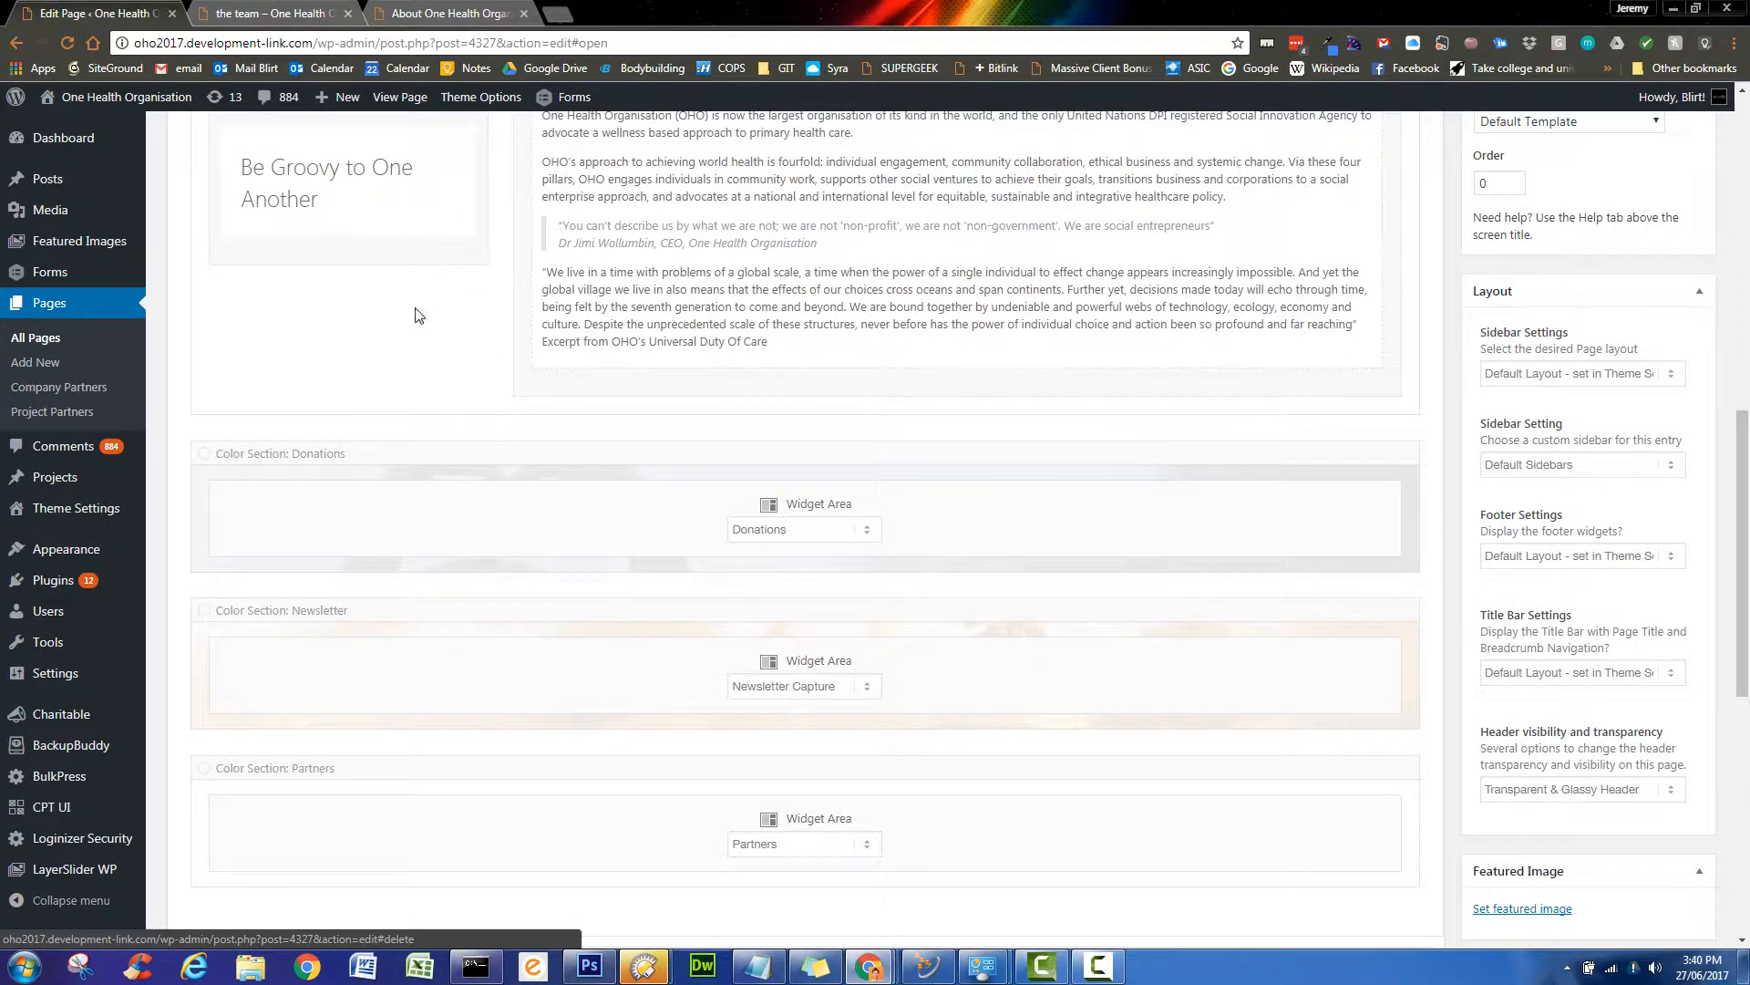
scroll(415, 315, up, 3)
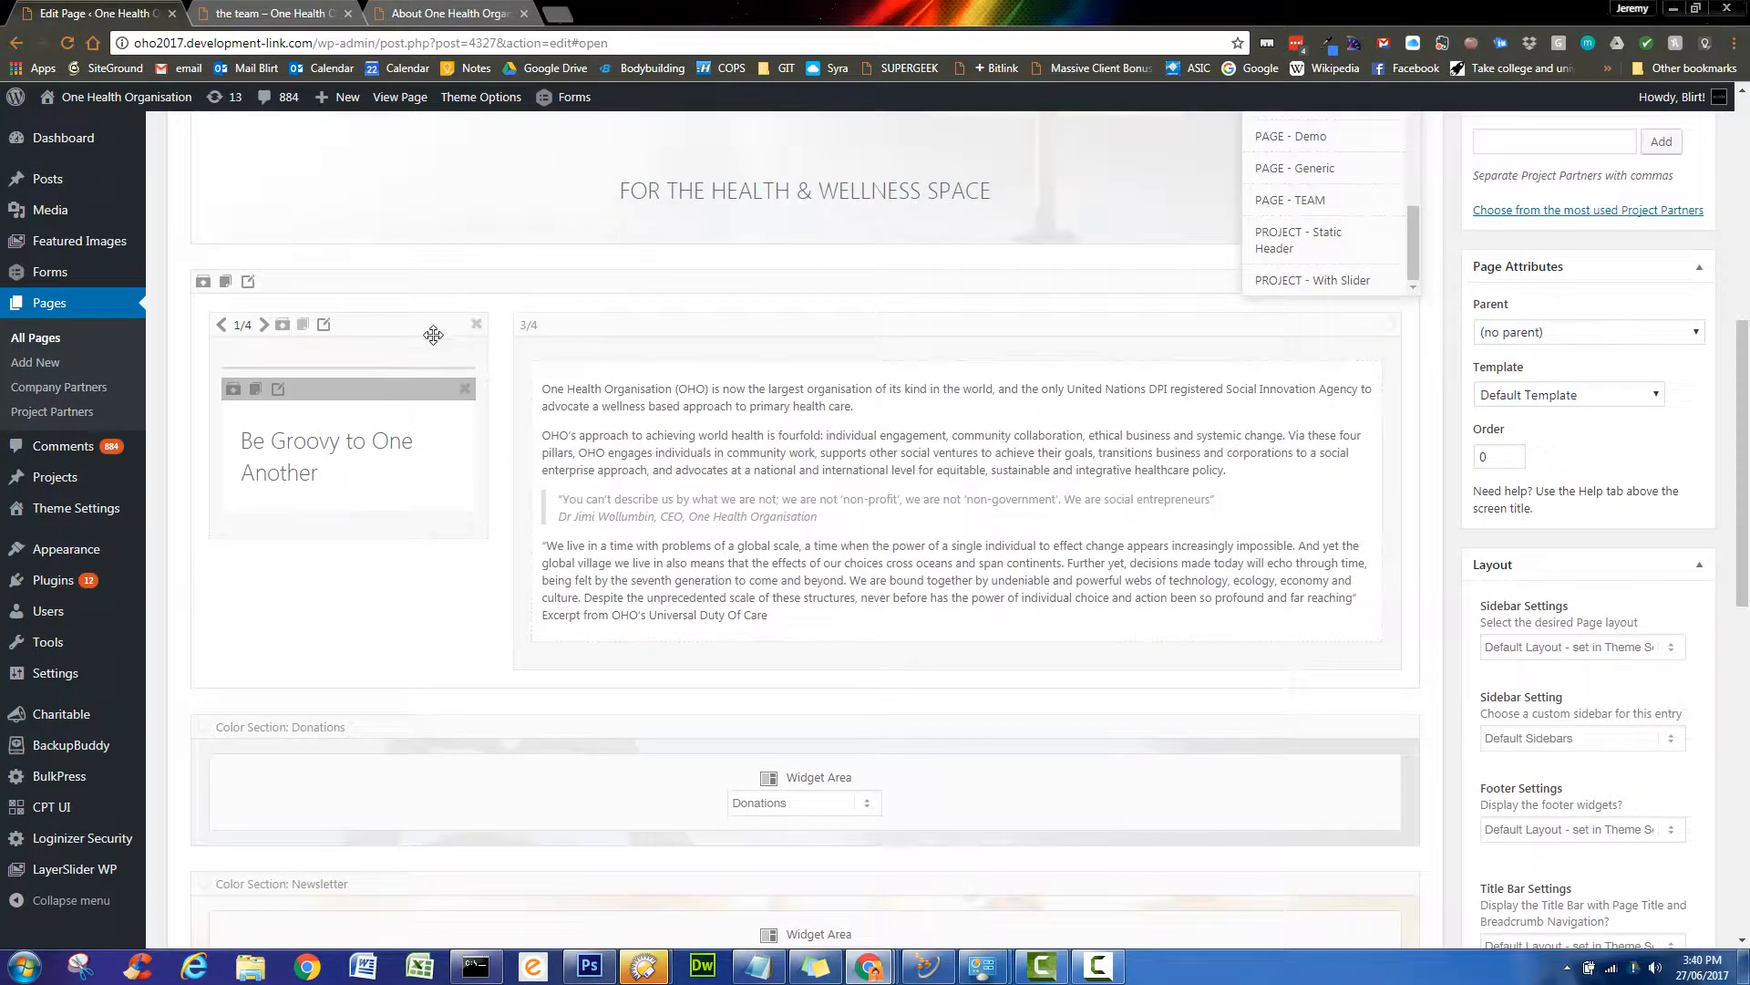
- Change the Special Heading text to 'We Are Social Entrepreneurs' and save the element
click(330, 467)
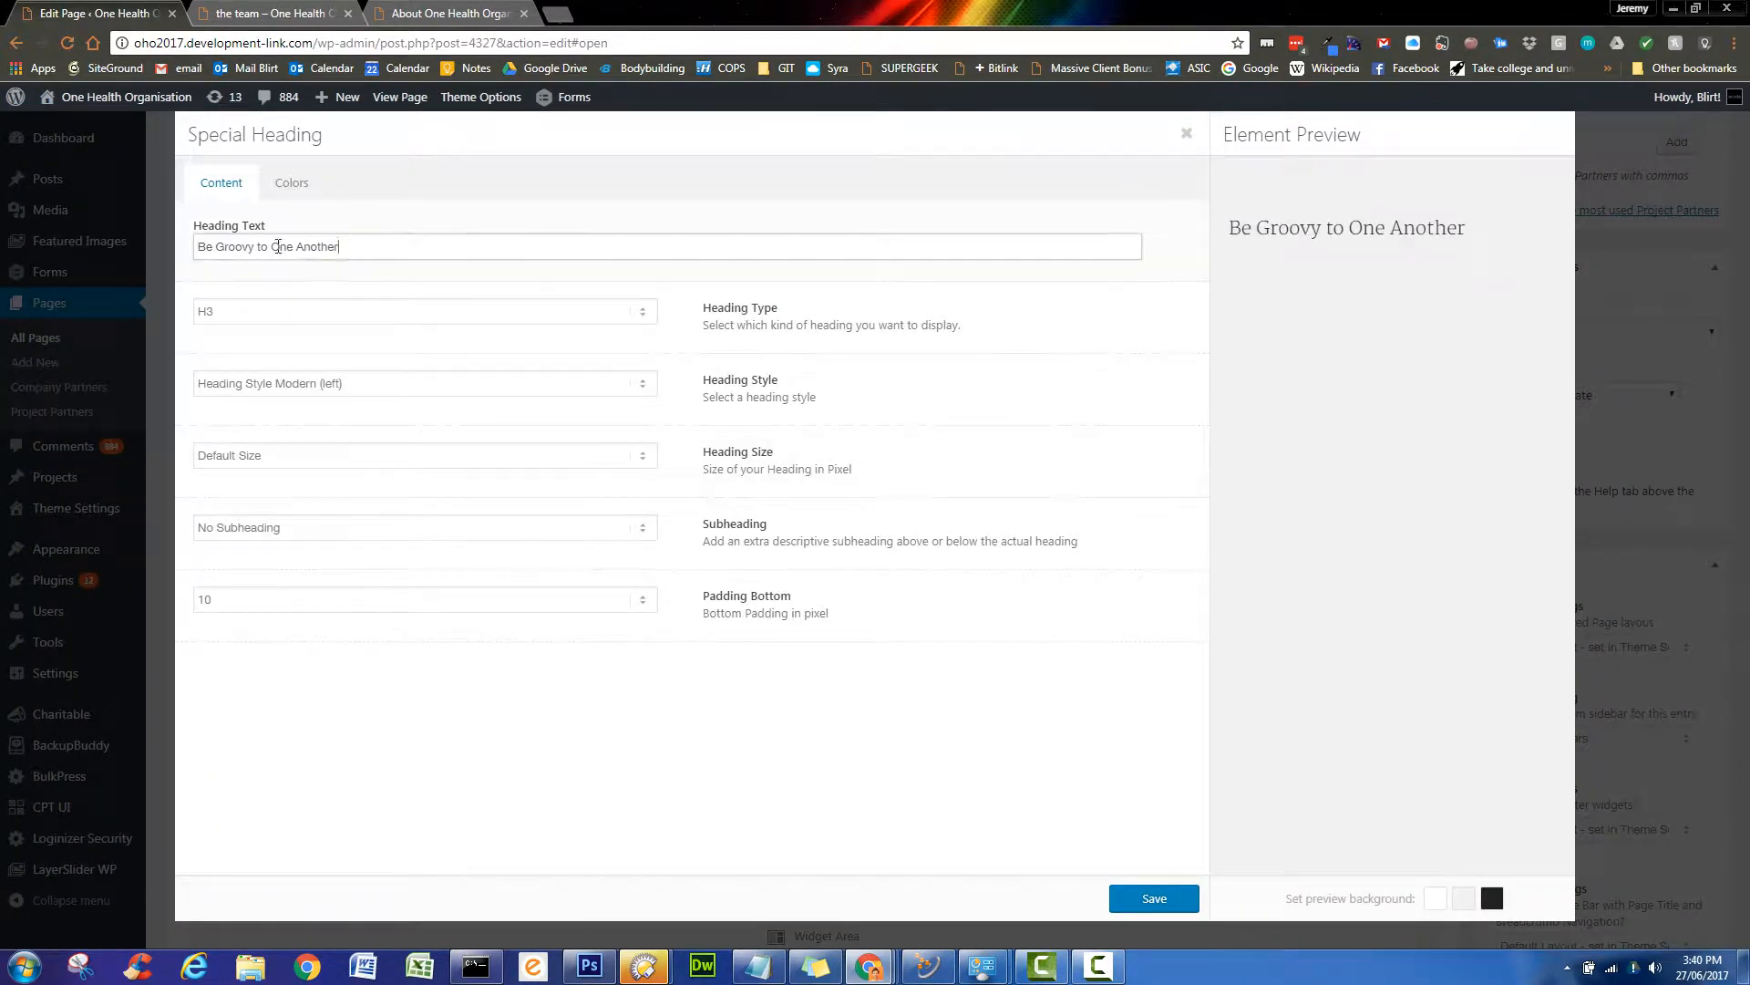
triple_click(278, 246)
text(We Are Soc)
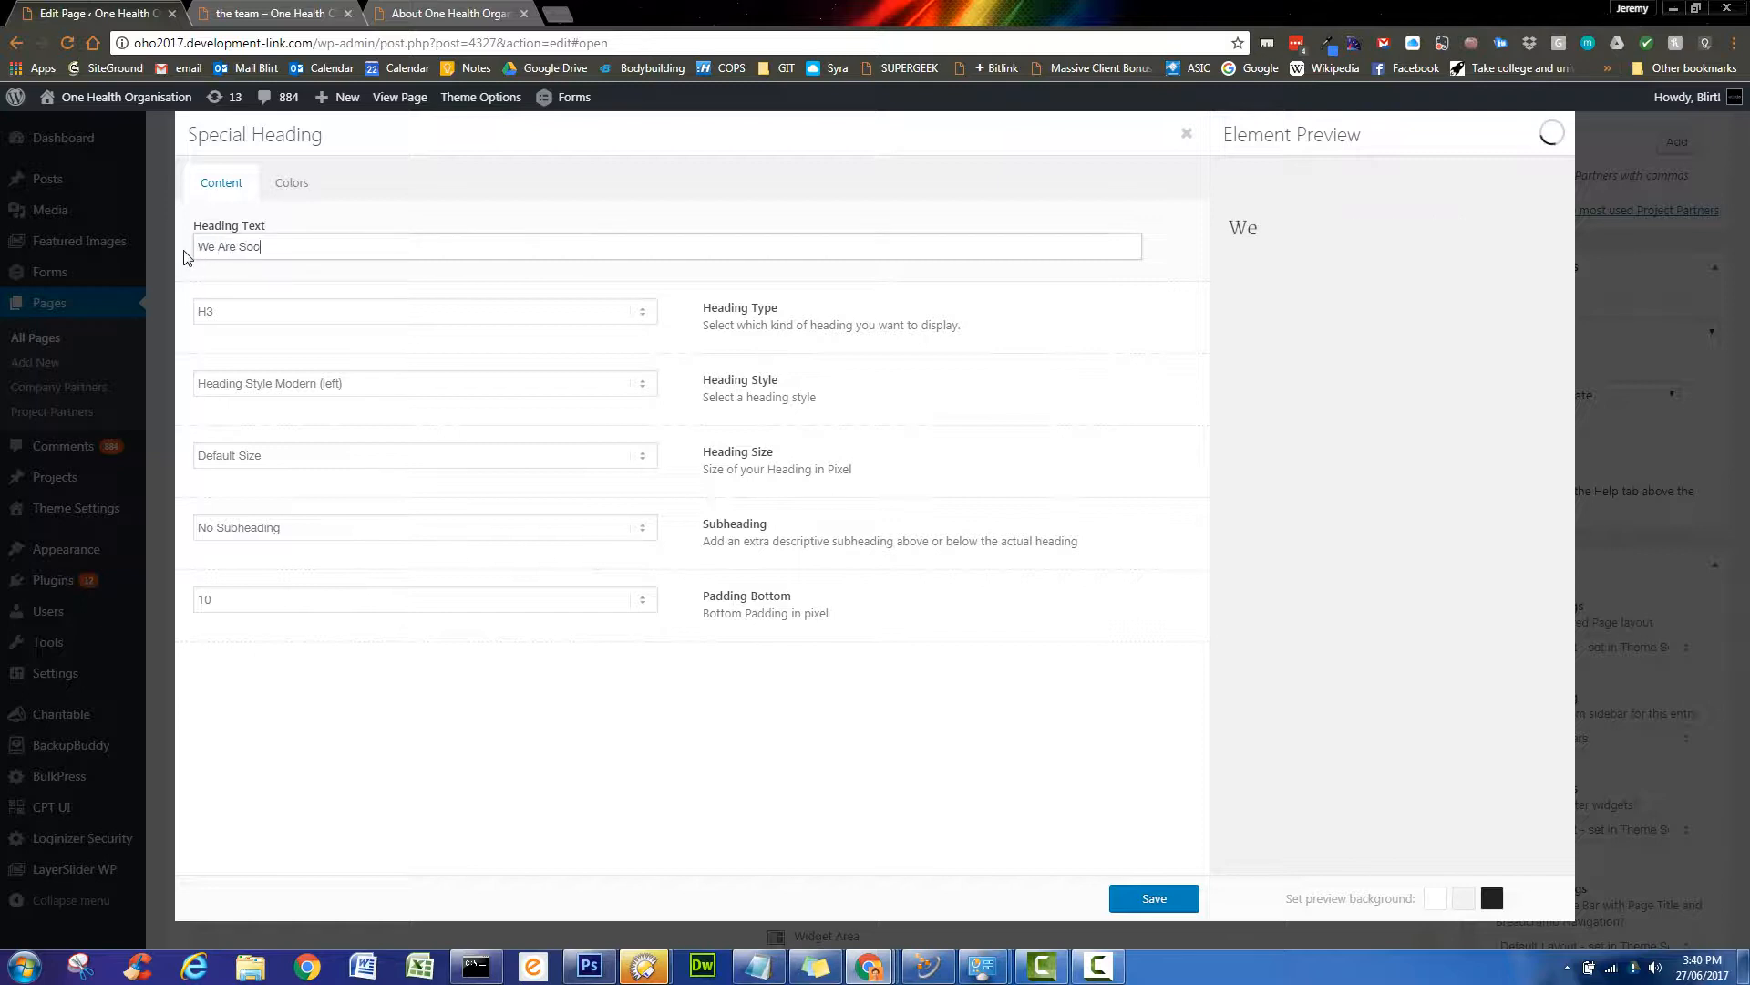
text(ial Entrepreneurs)
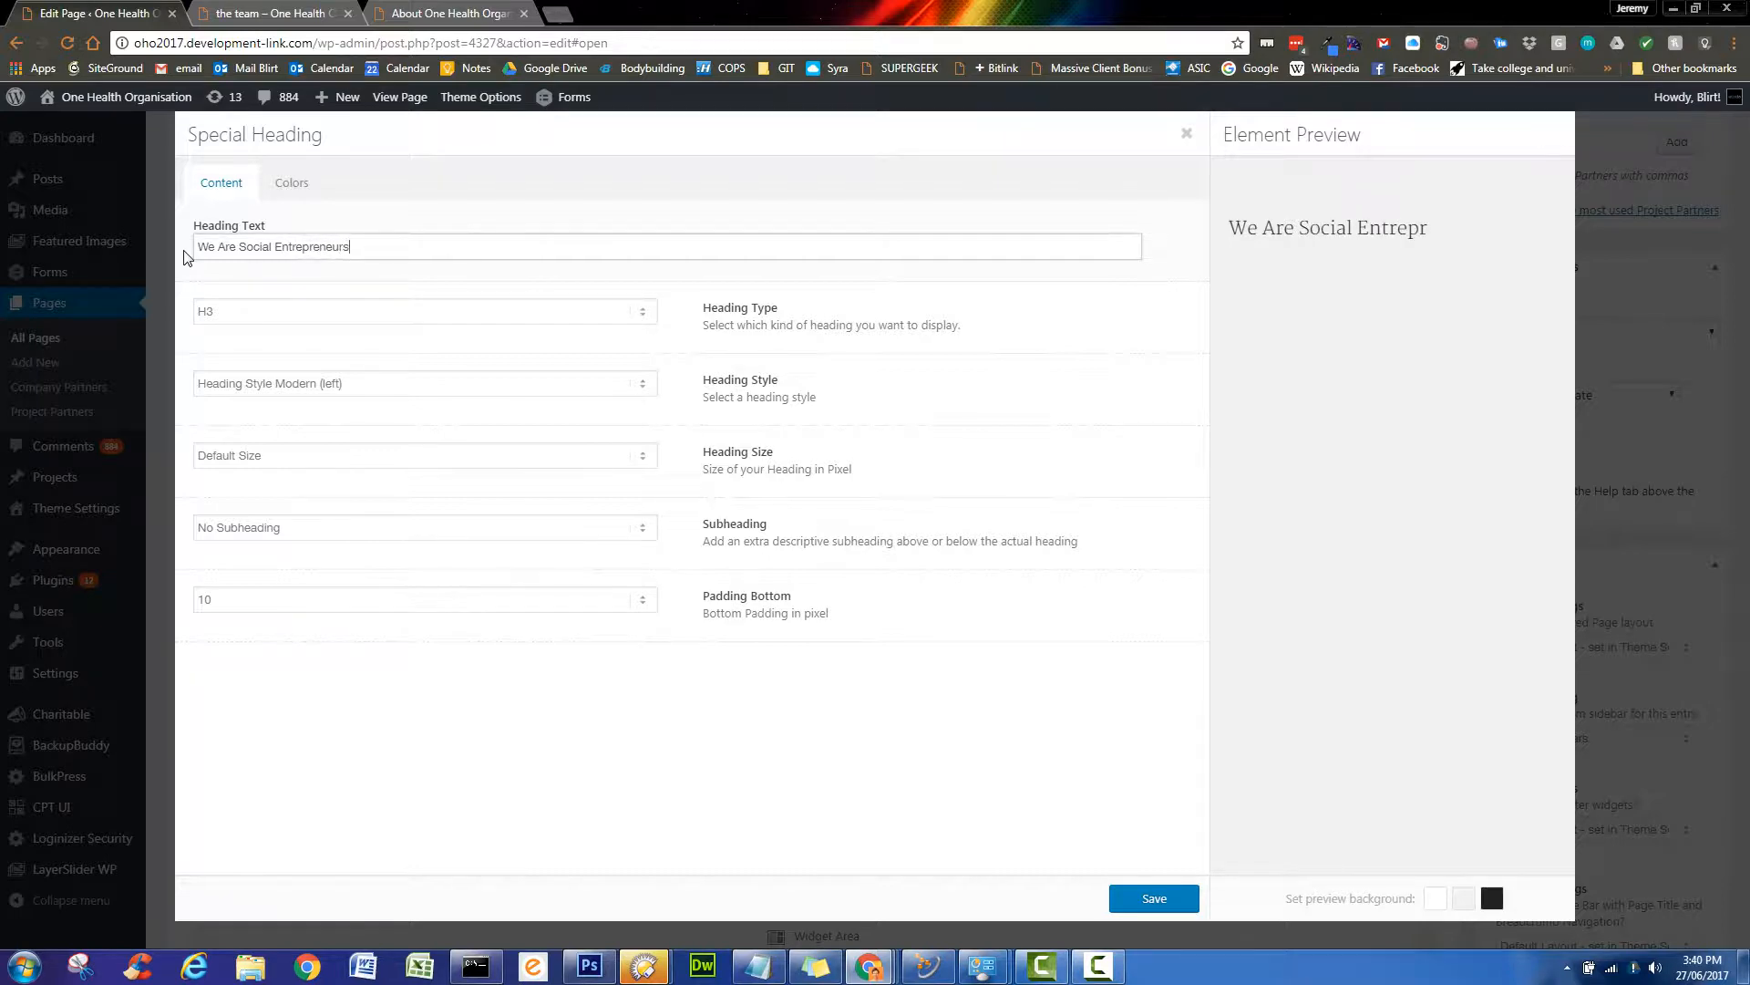
click(1154, 900)
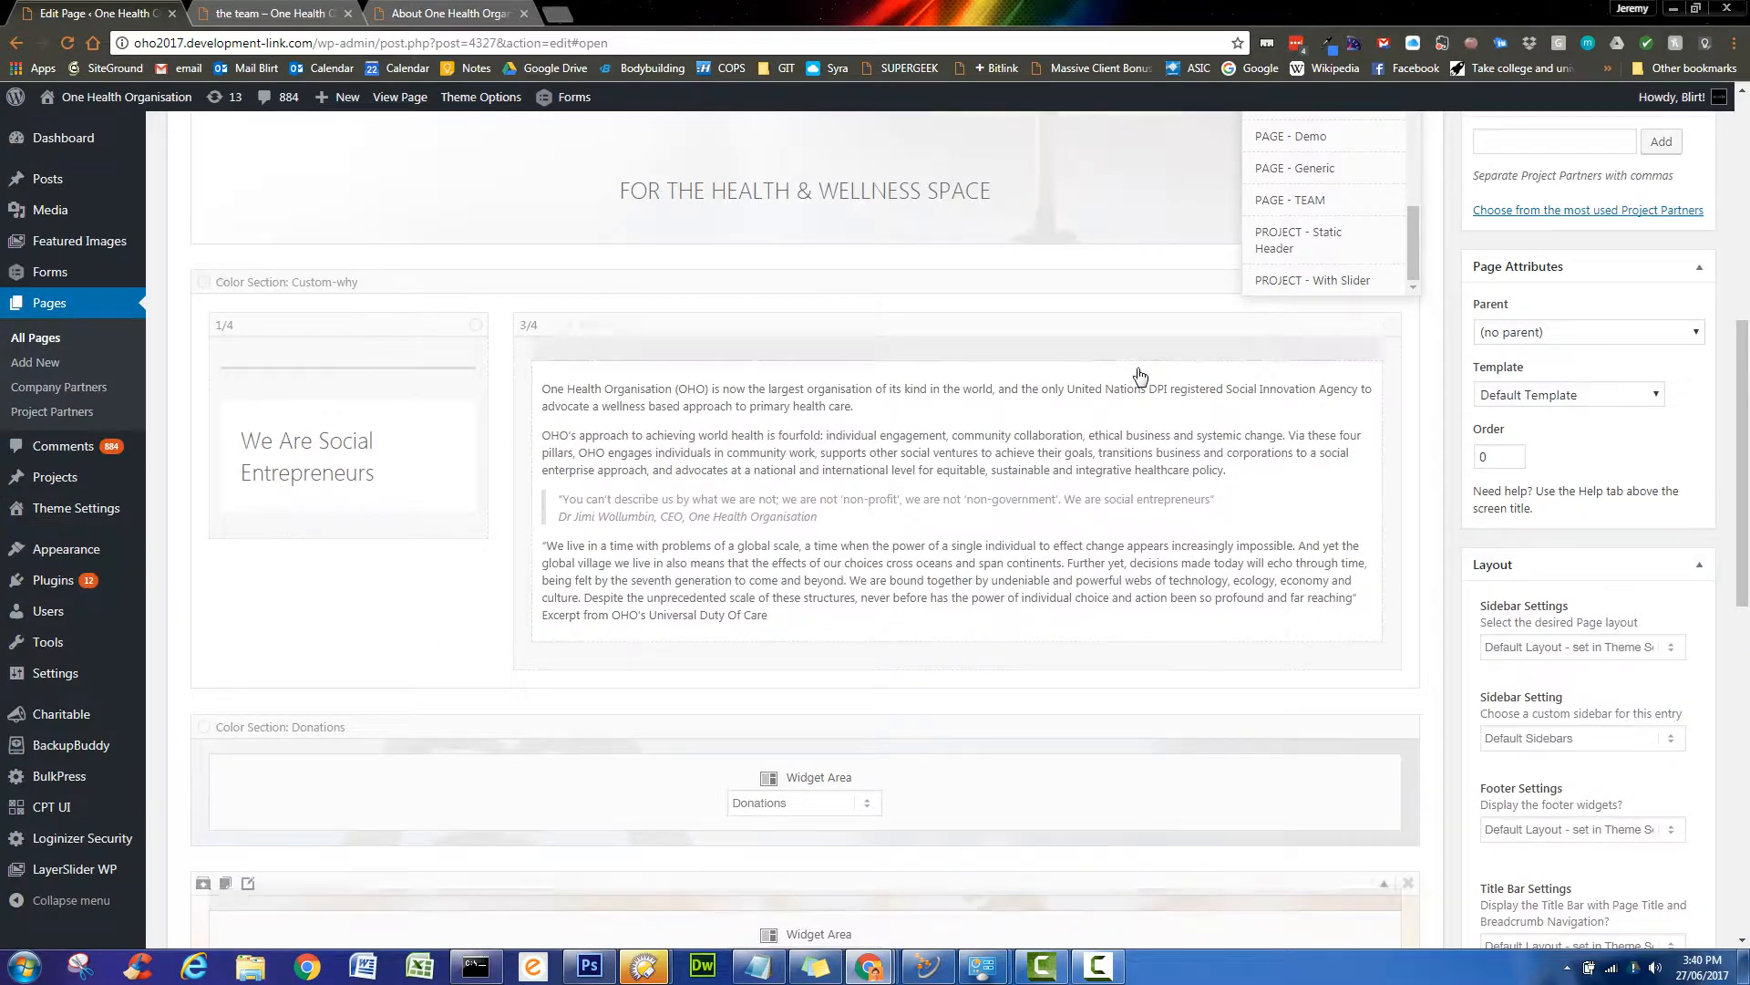
- Update the page and scroll through to check the new heading
scroll(1404, 764, up, 3)
scroll(1404, 764, up, 3)
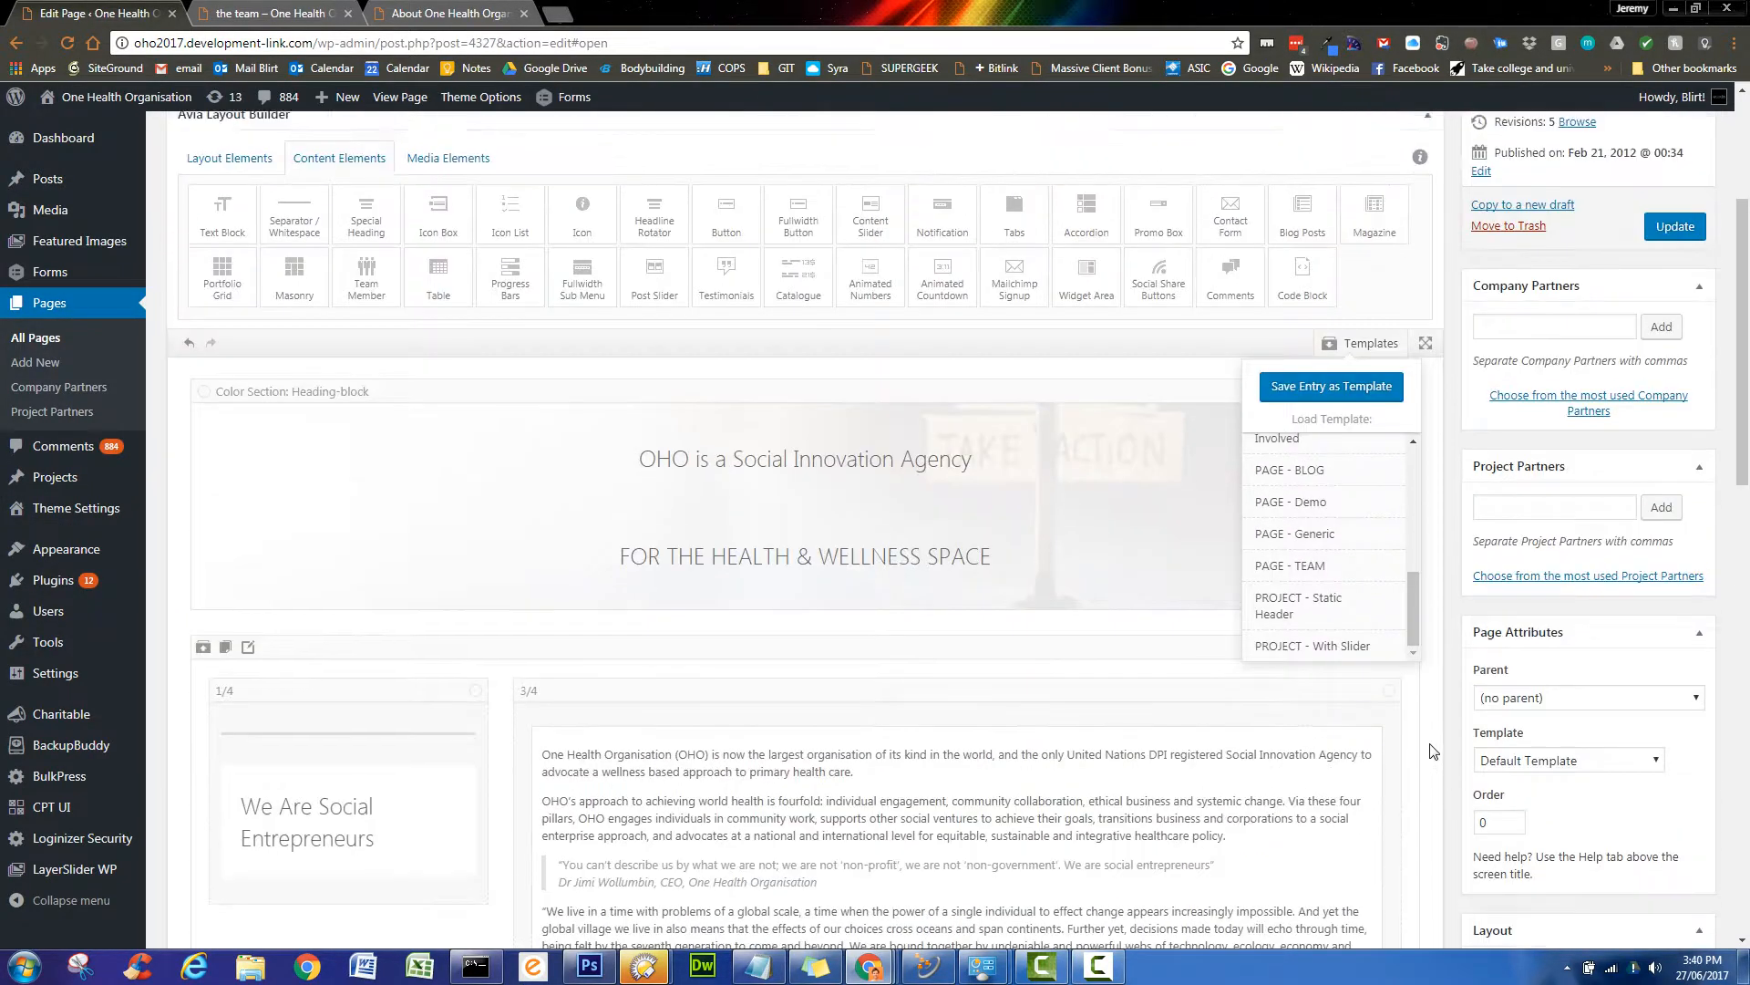
click(1675, 409)
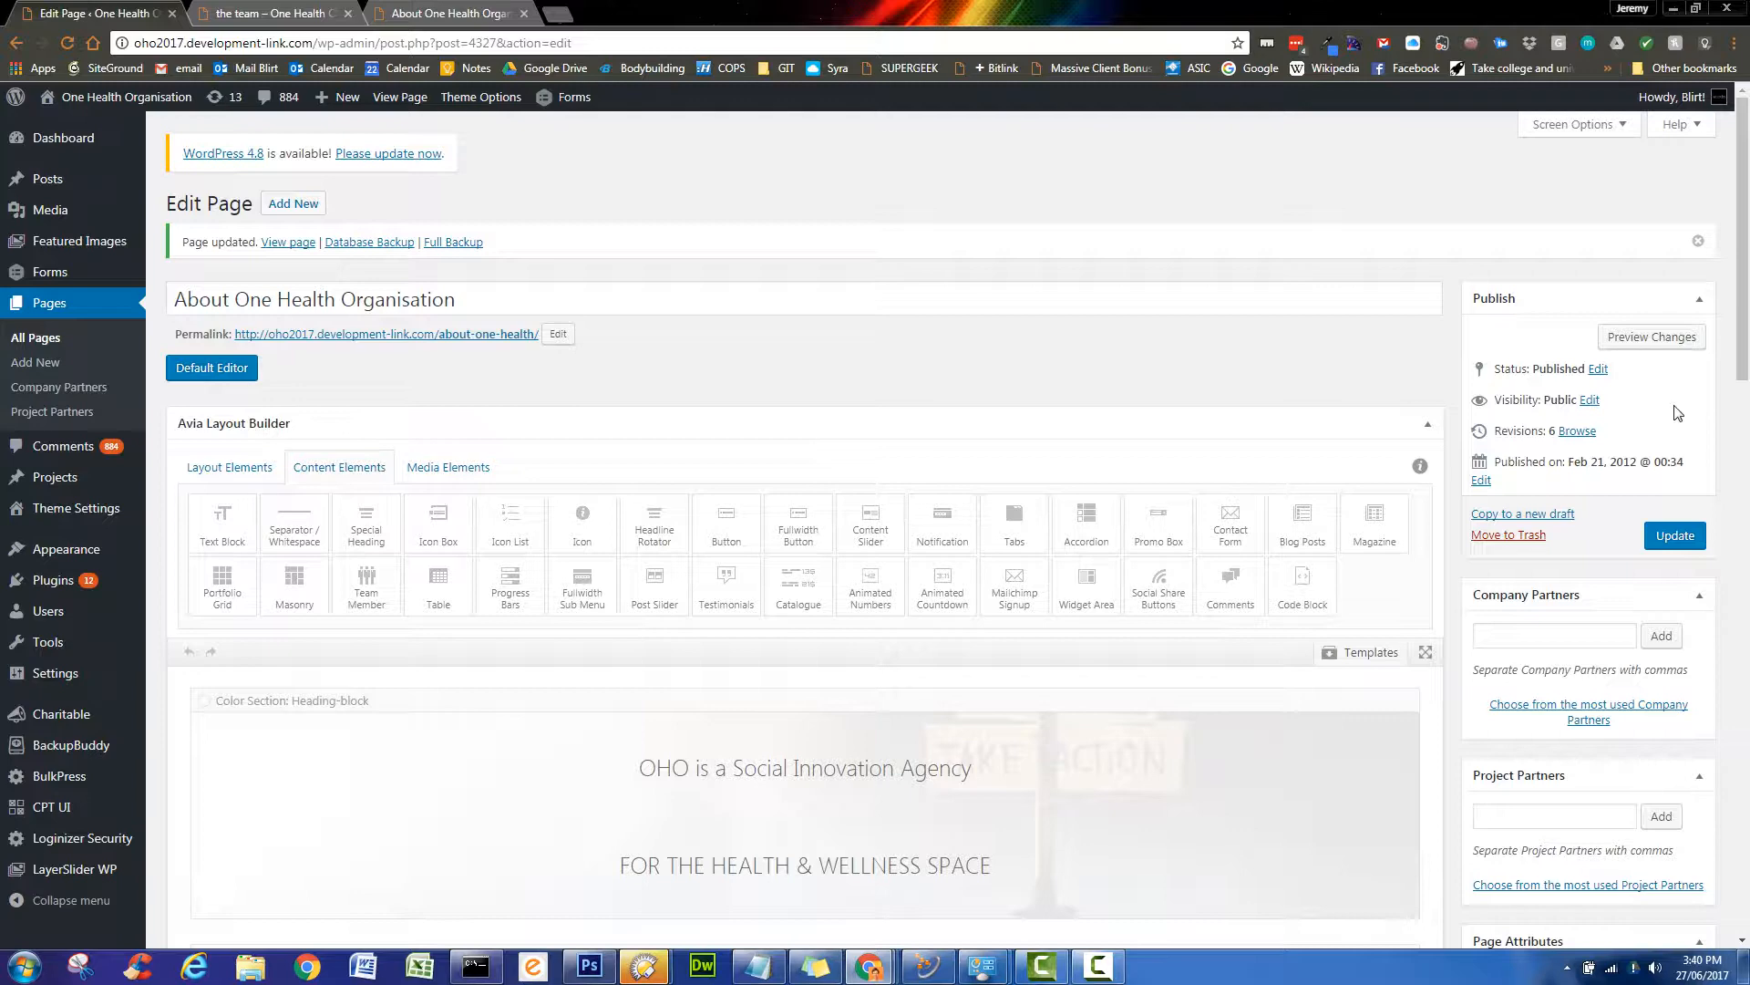
scroll(1439, 389, down, 4)
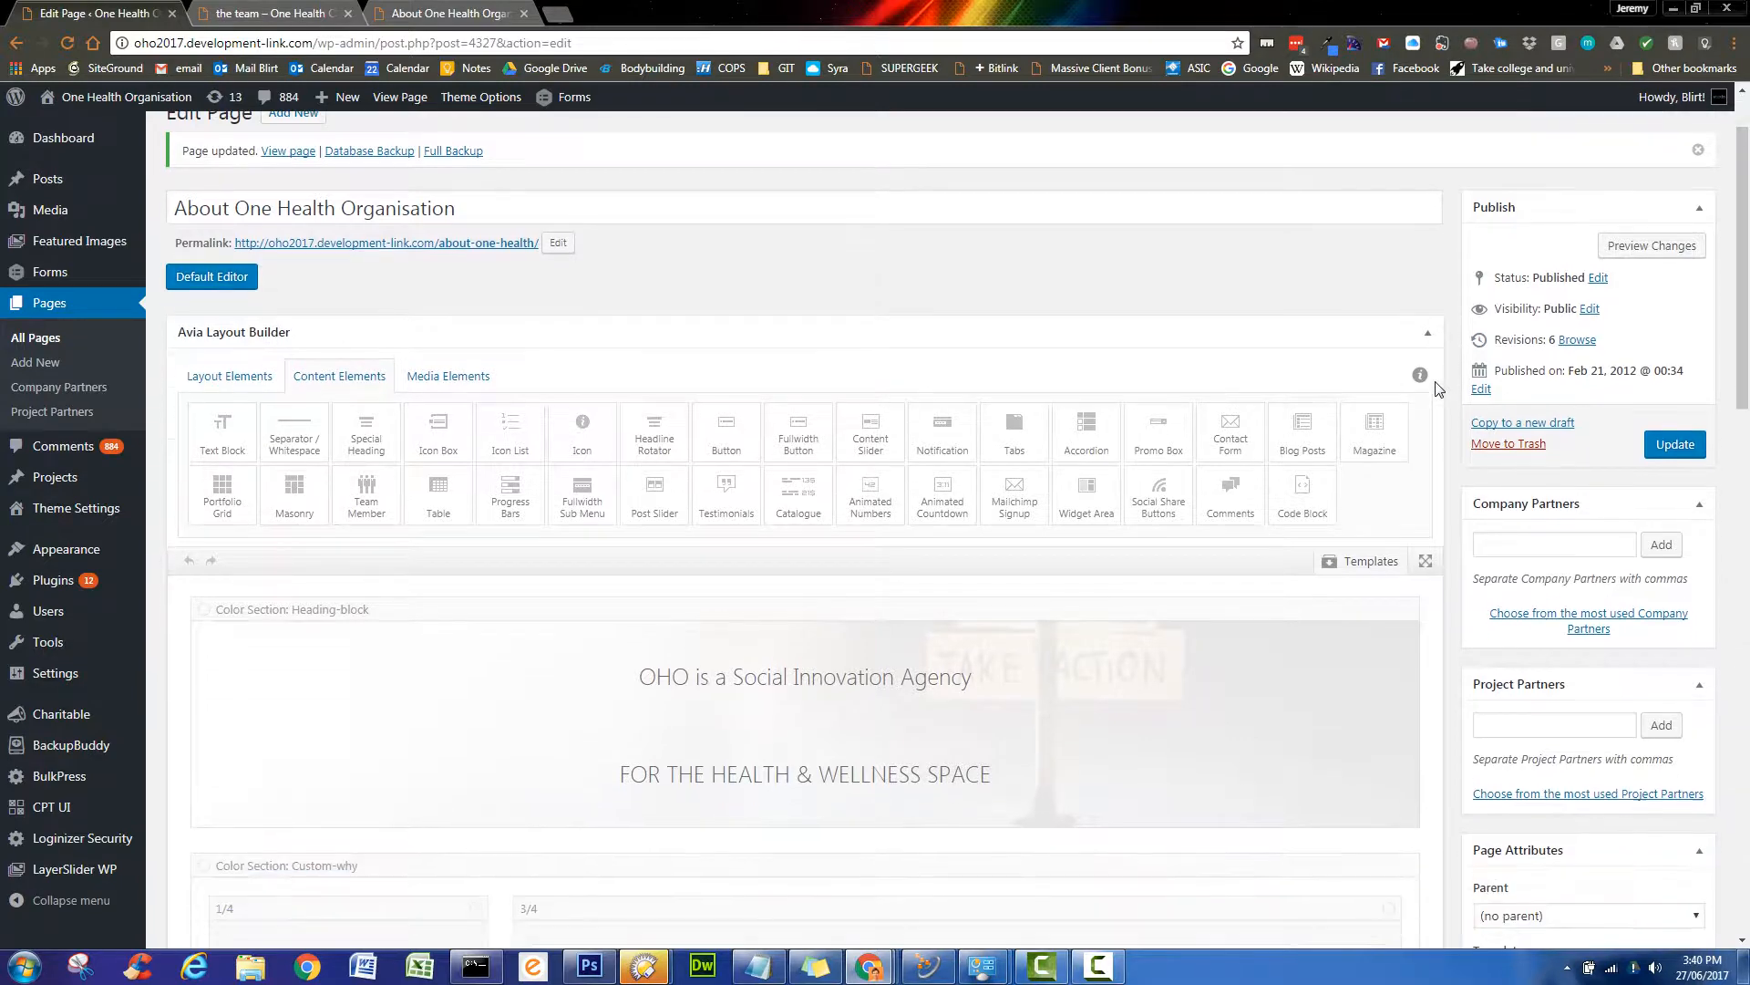
scroll(1444, 378, down, 2)
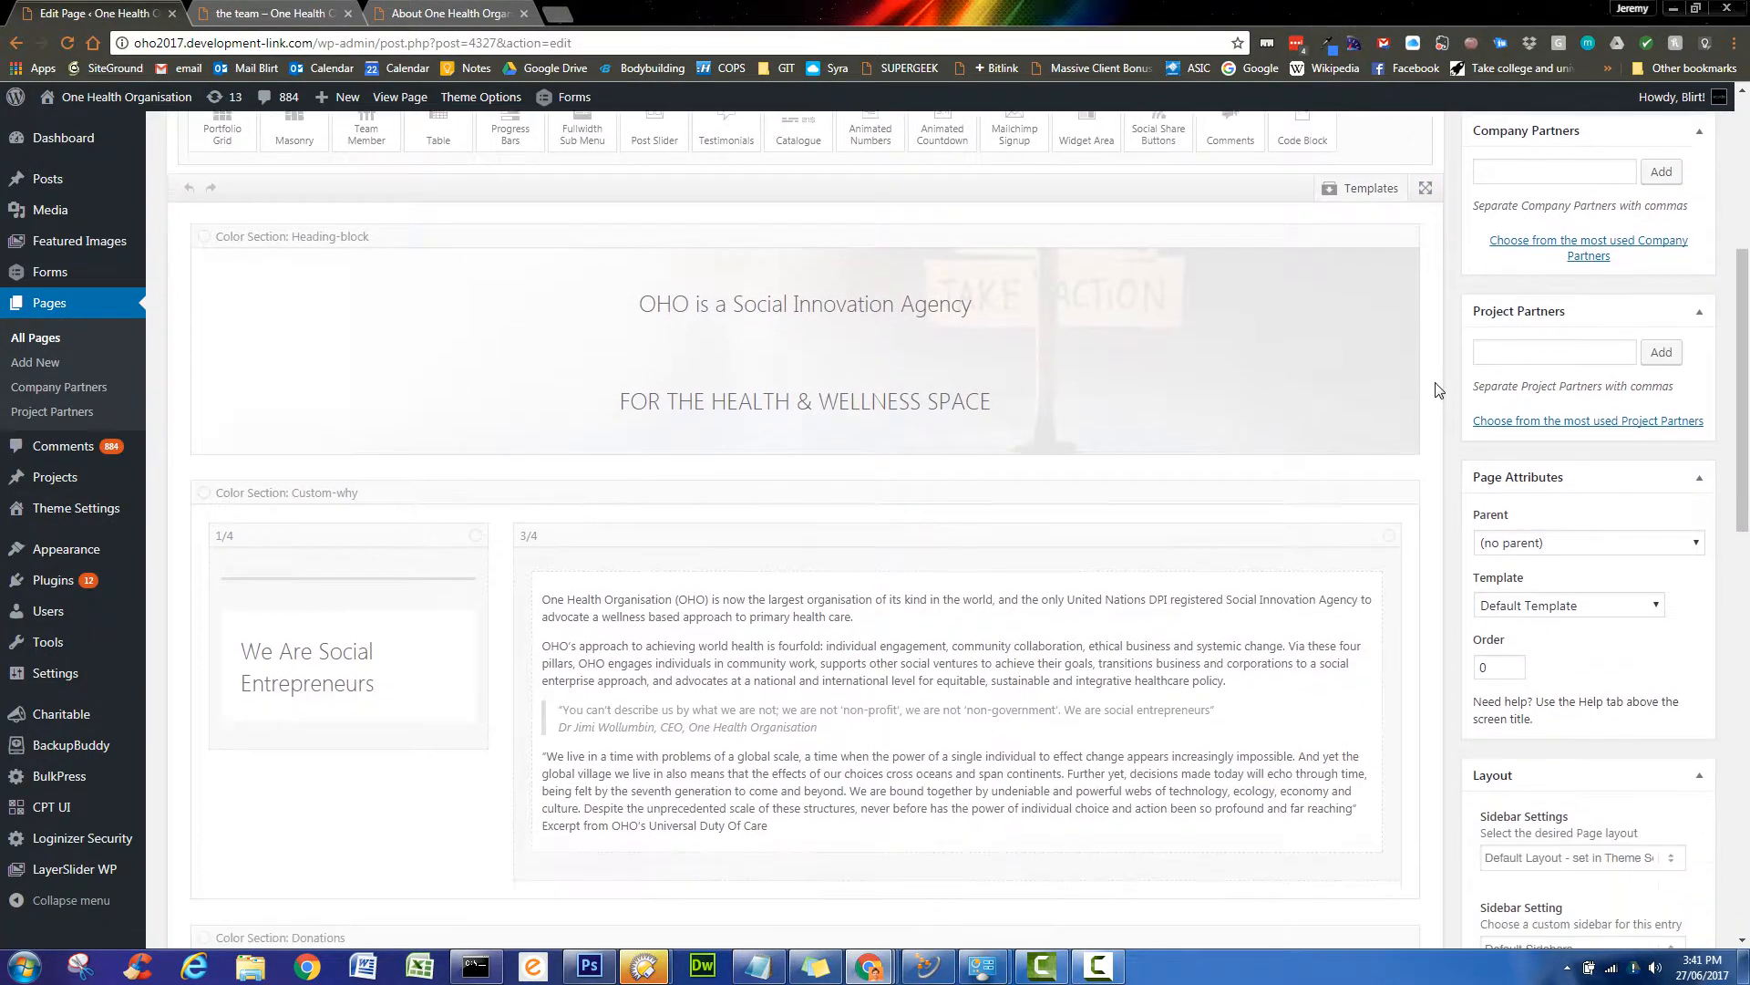
scroll(1444, 378, up, 2)
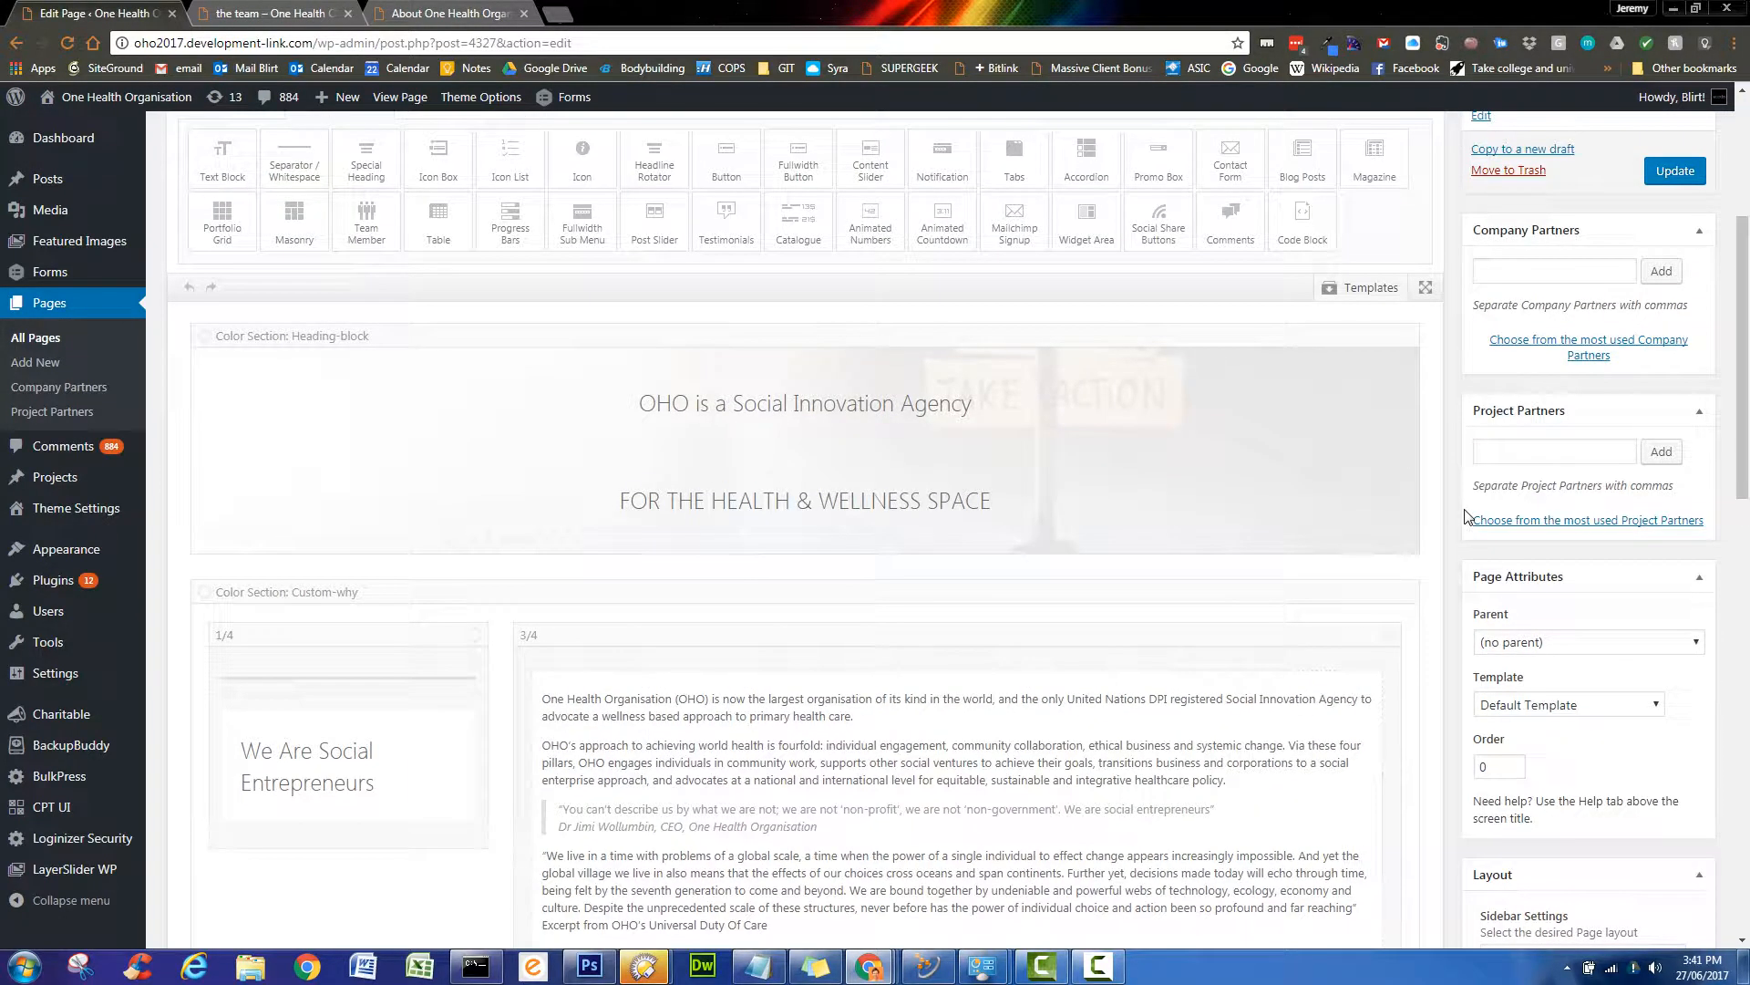
scroll(1465, 516, up, 1)
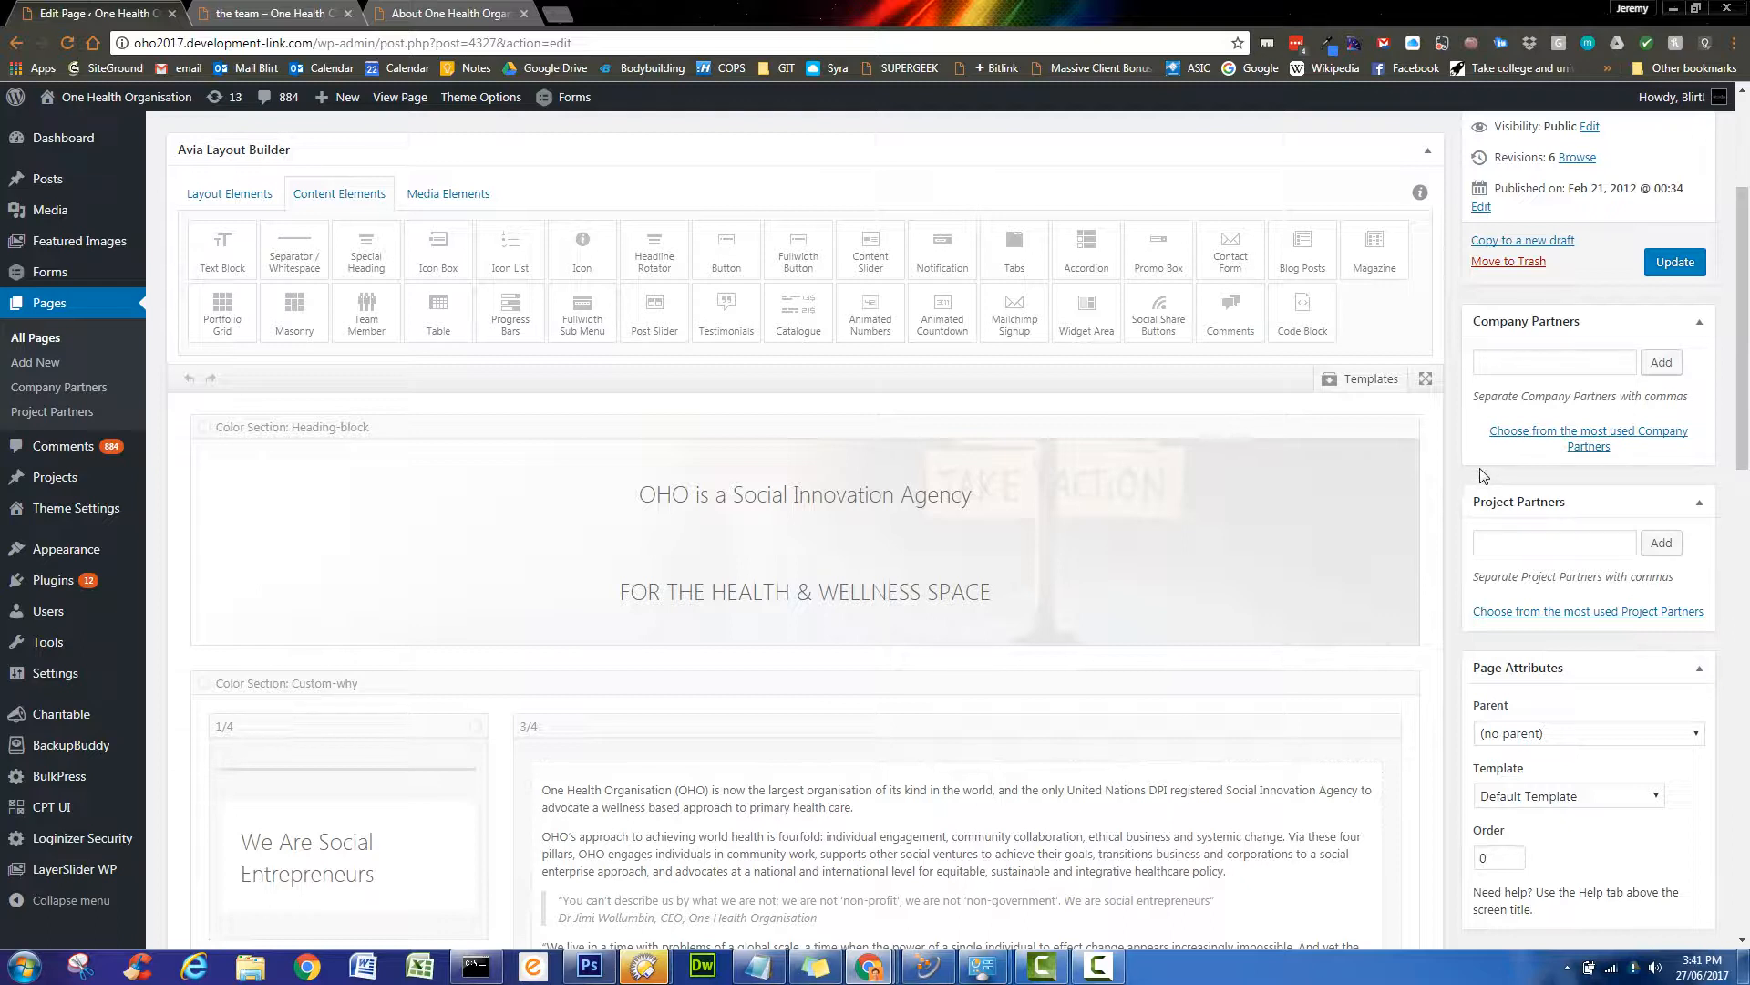
- Collapse the Company Partners, Layout and Featured Image boxes in the editor sidebar
click(1601, 438)
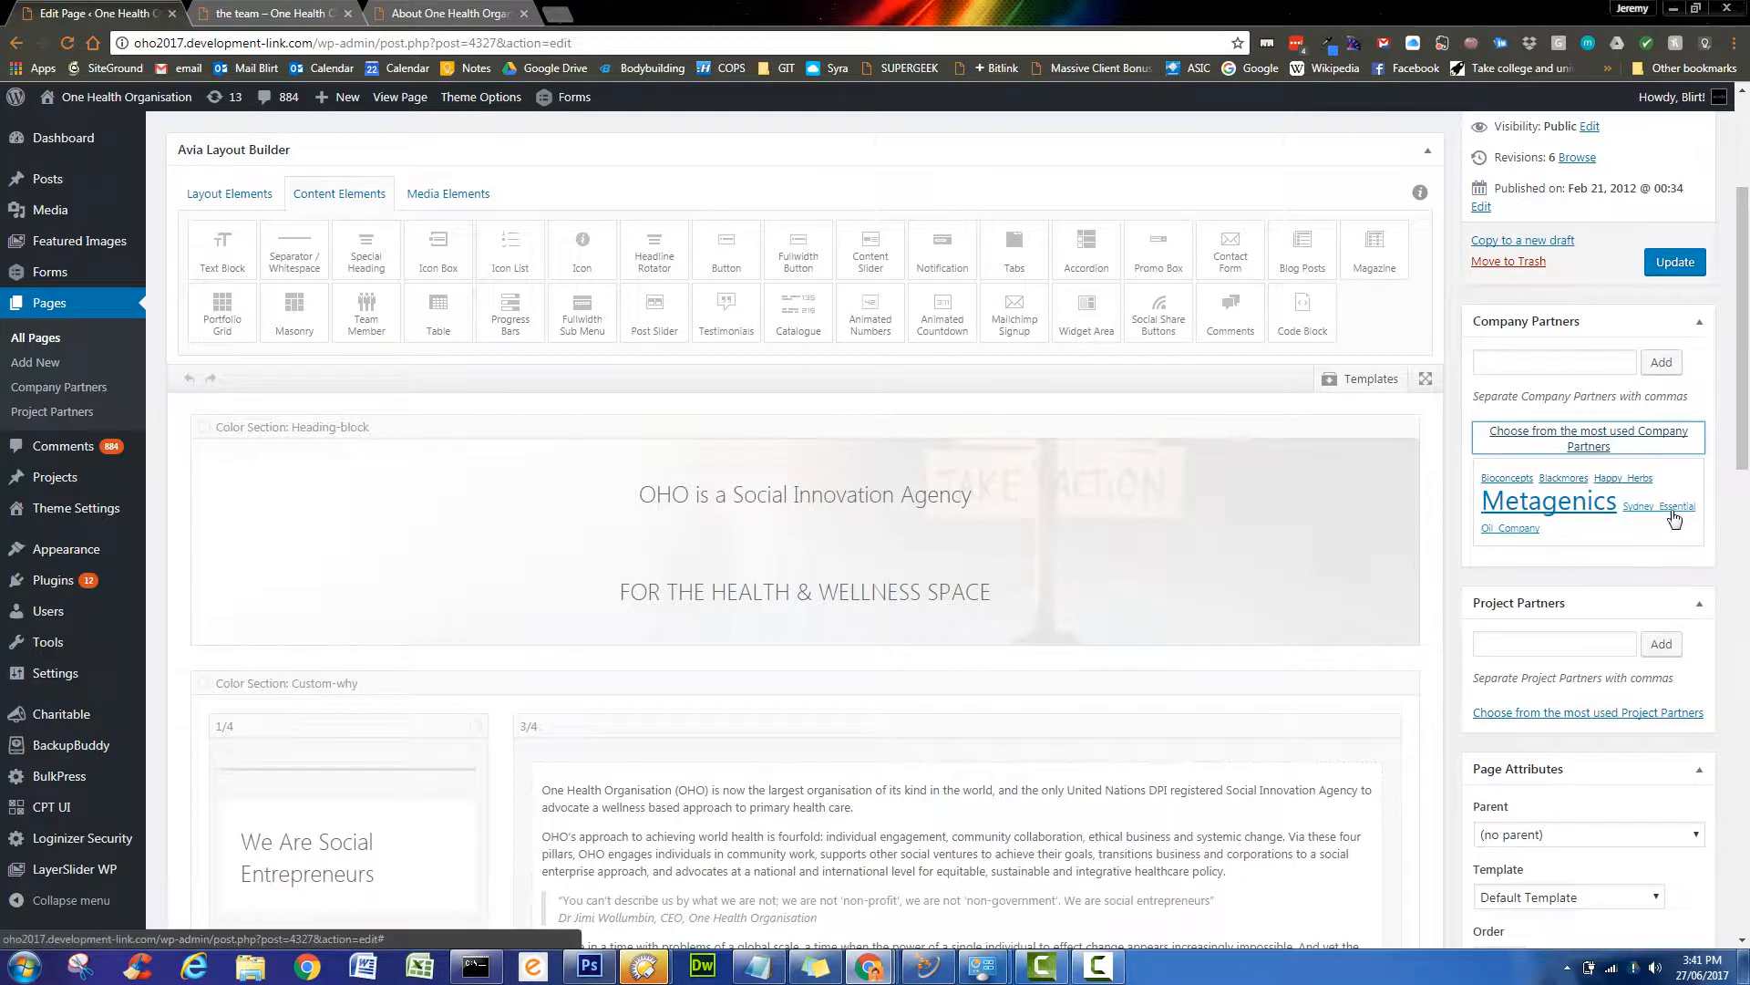
click(1524, 364)
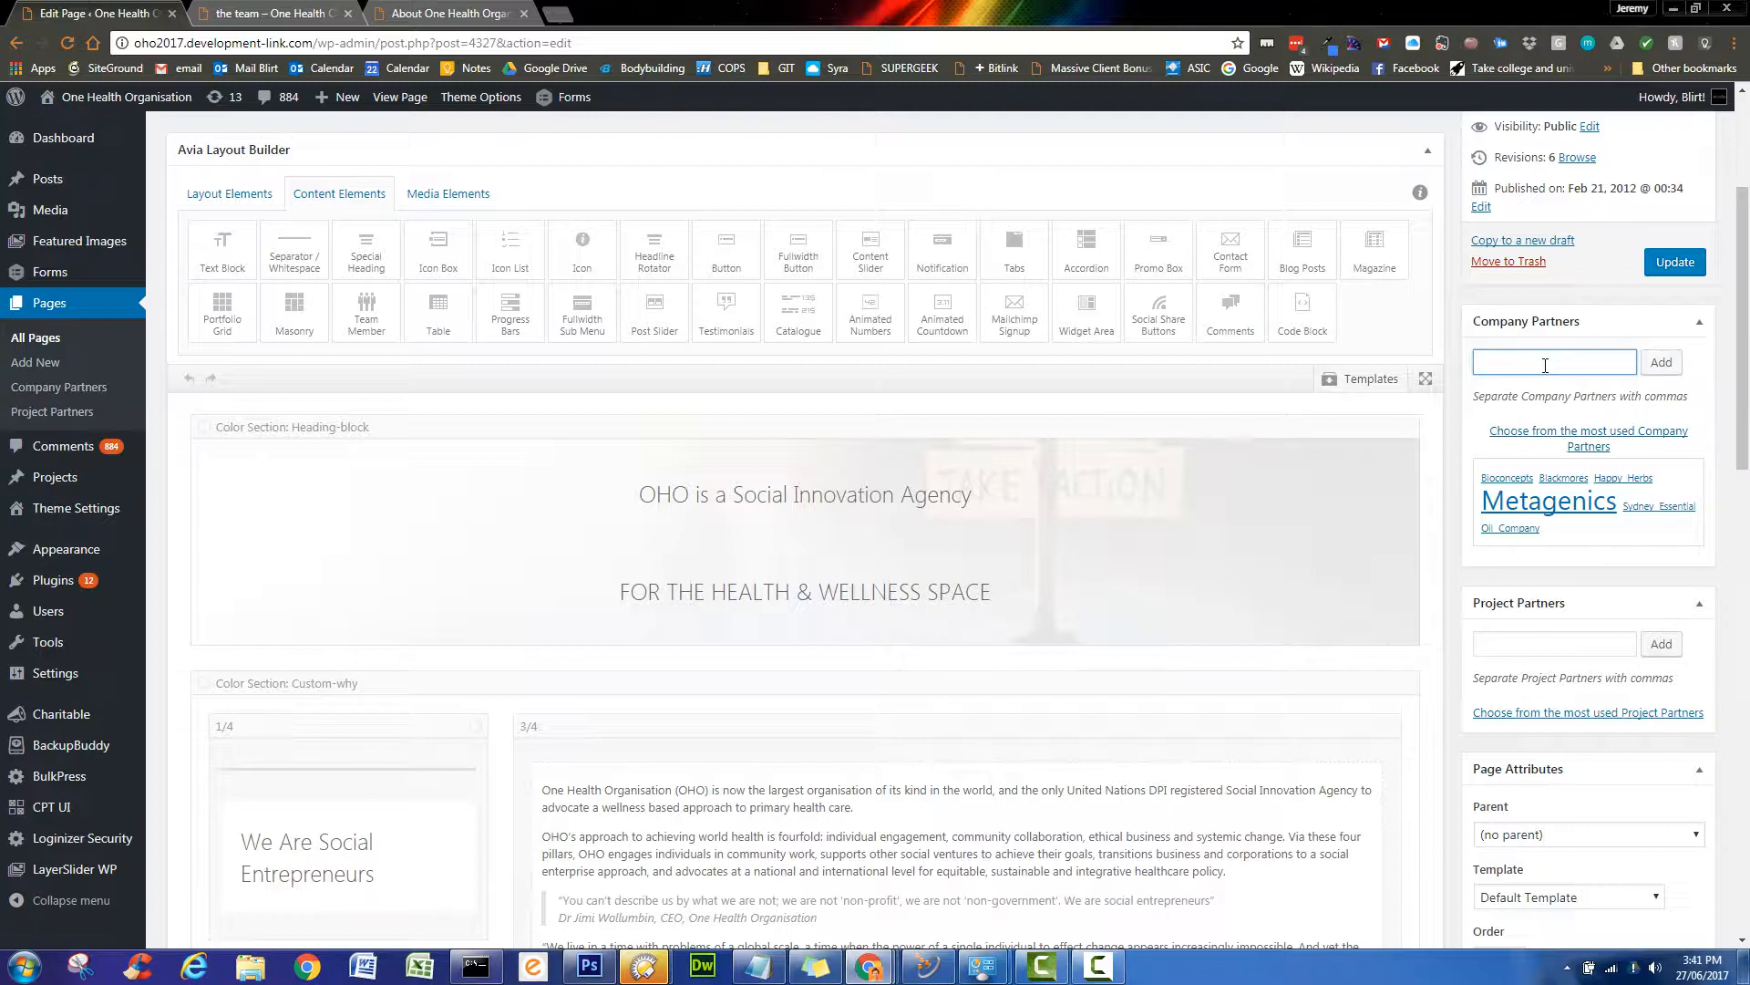
click(1700, 322)
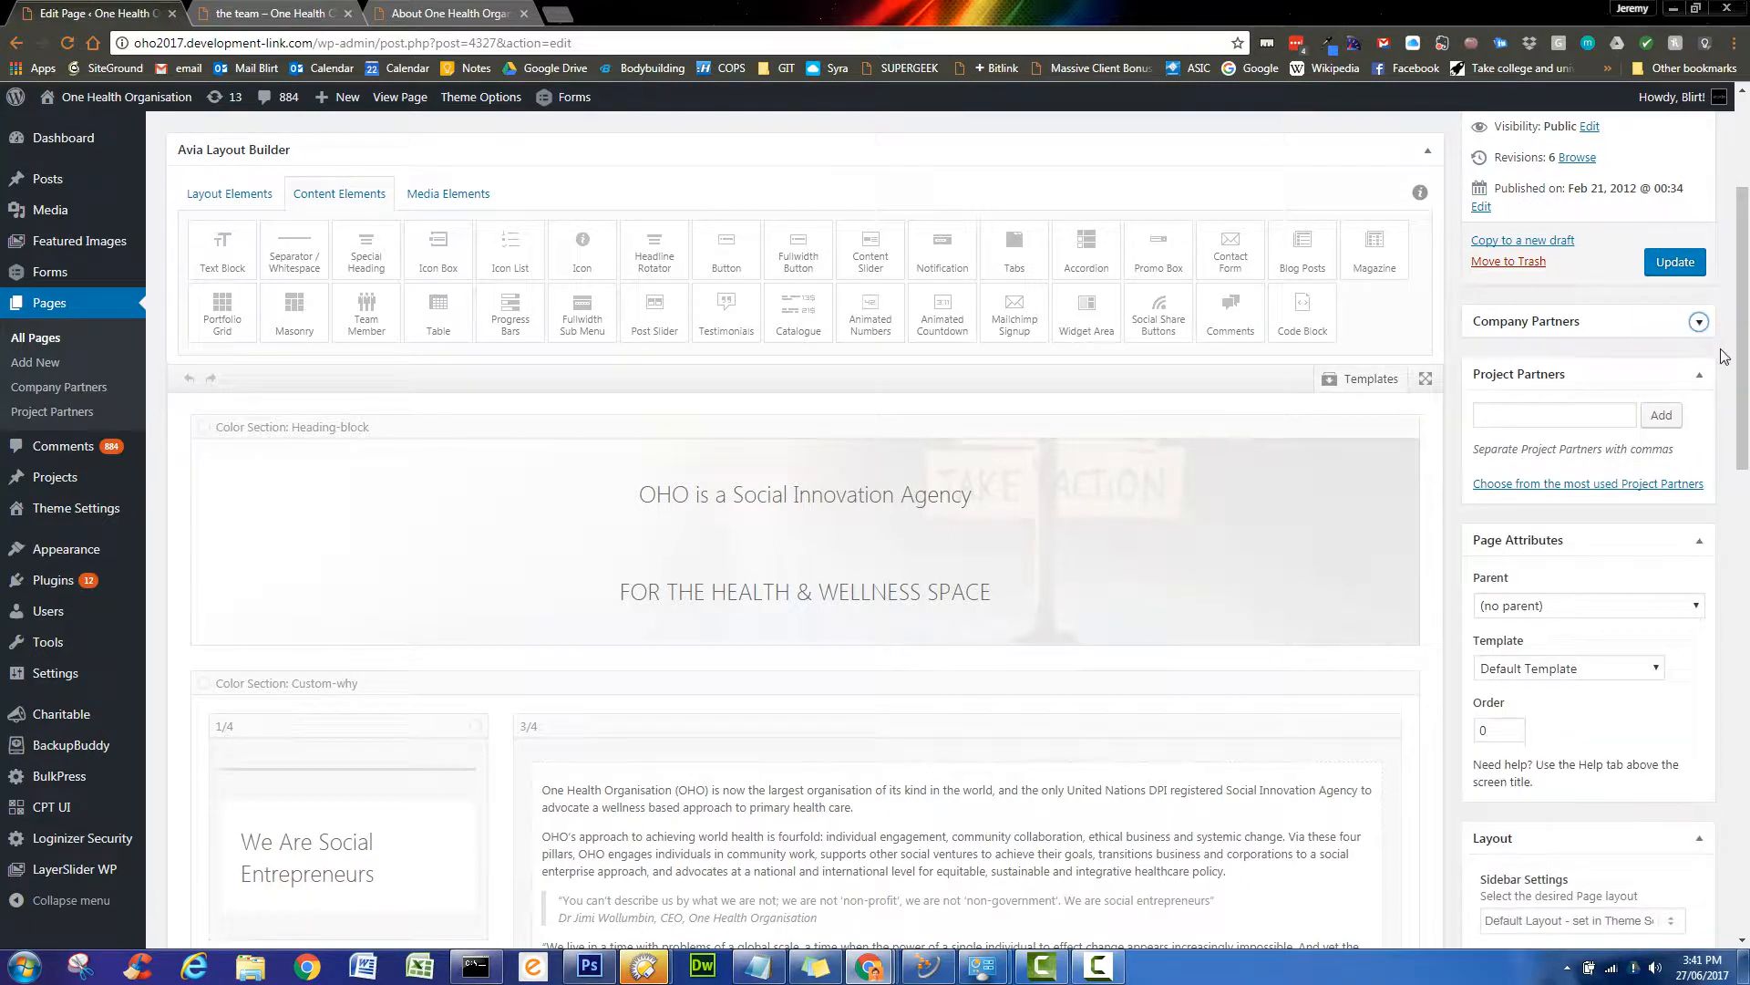
scroll(1723, 355, down, 3)
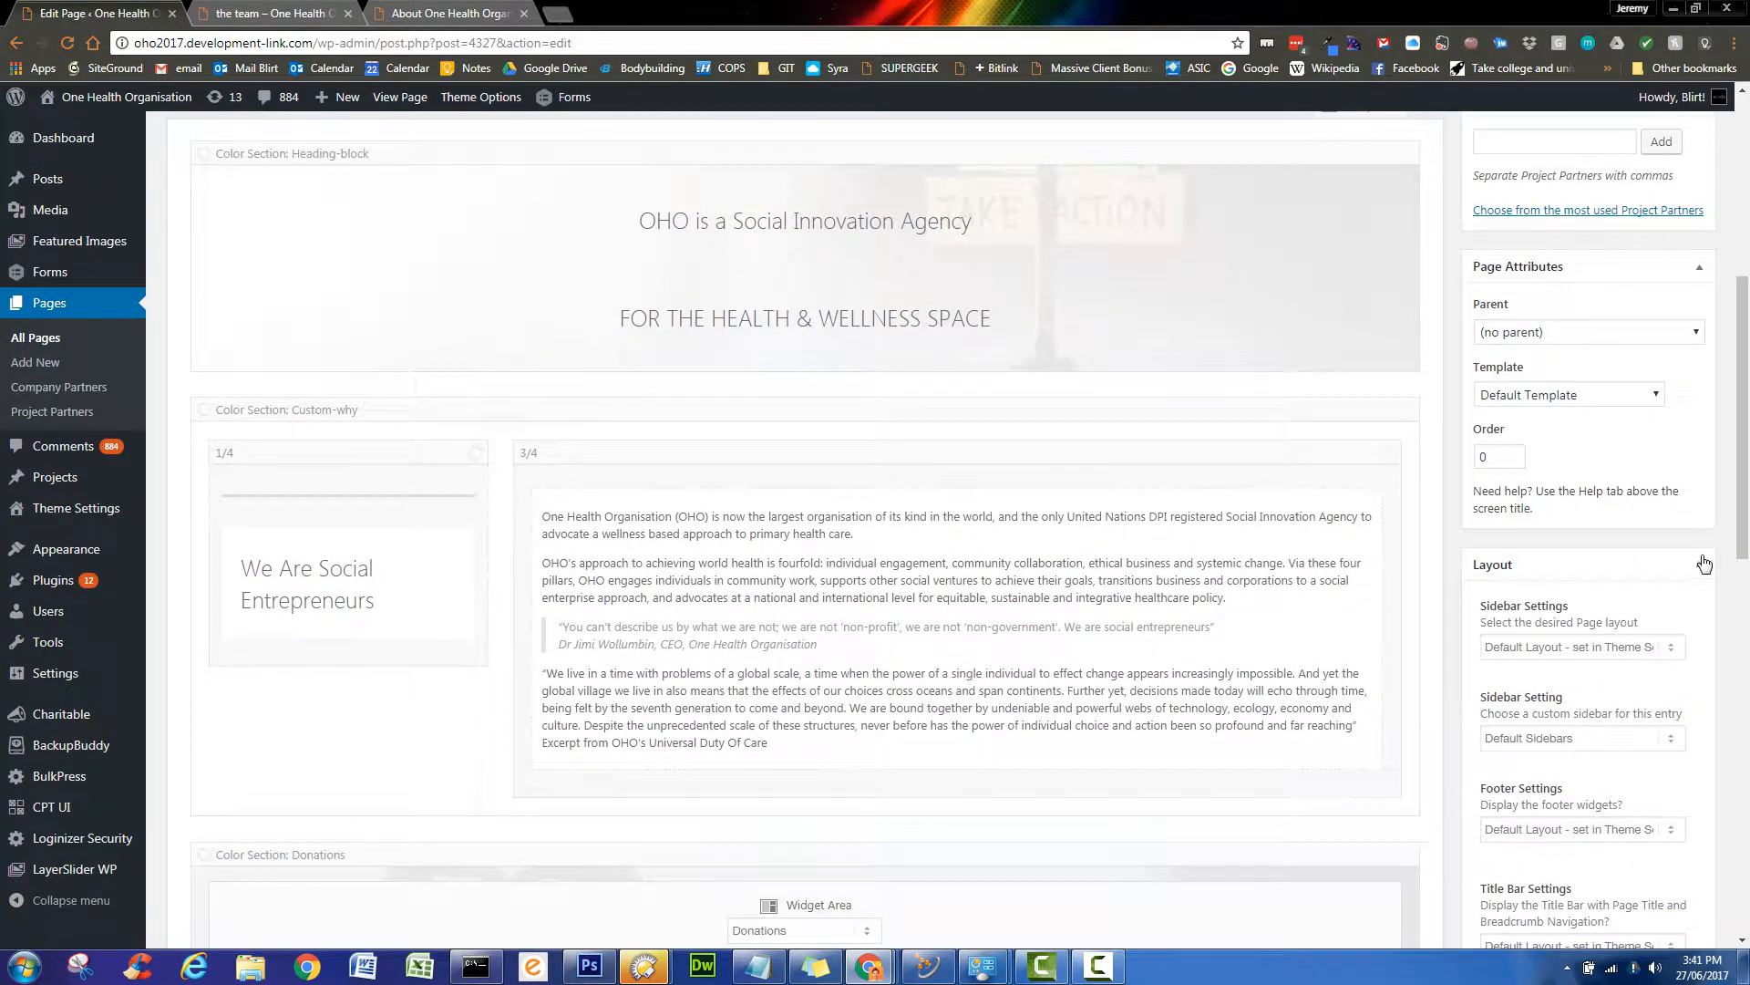
click(1701, 566)
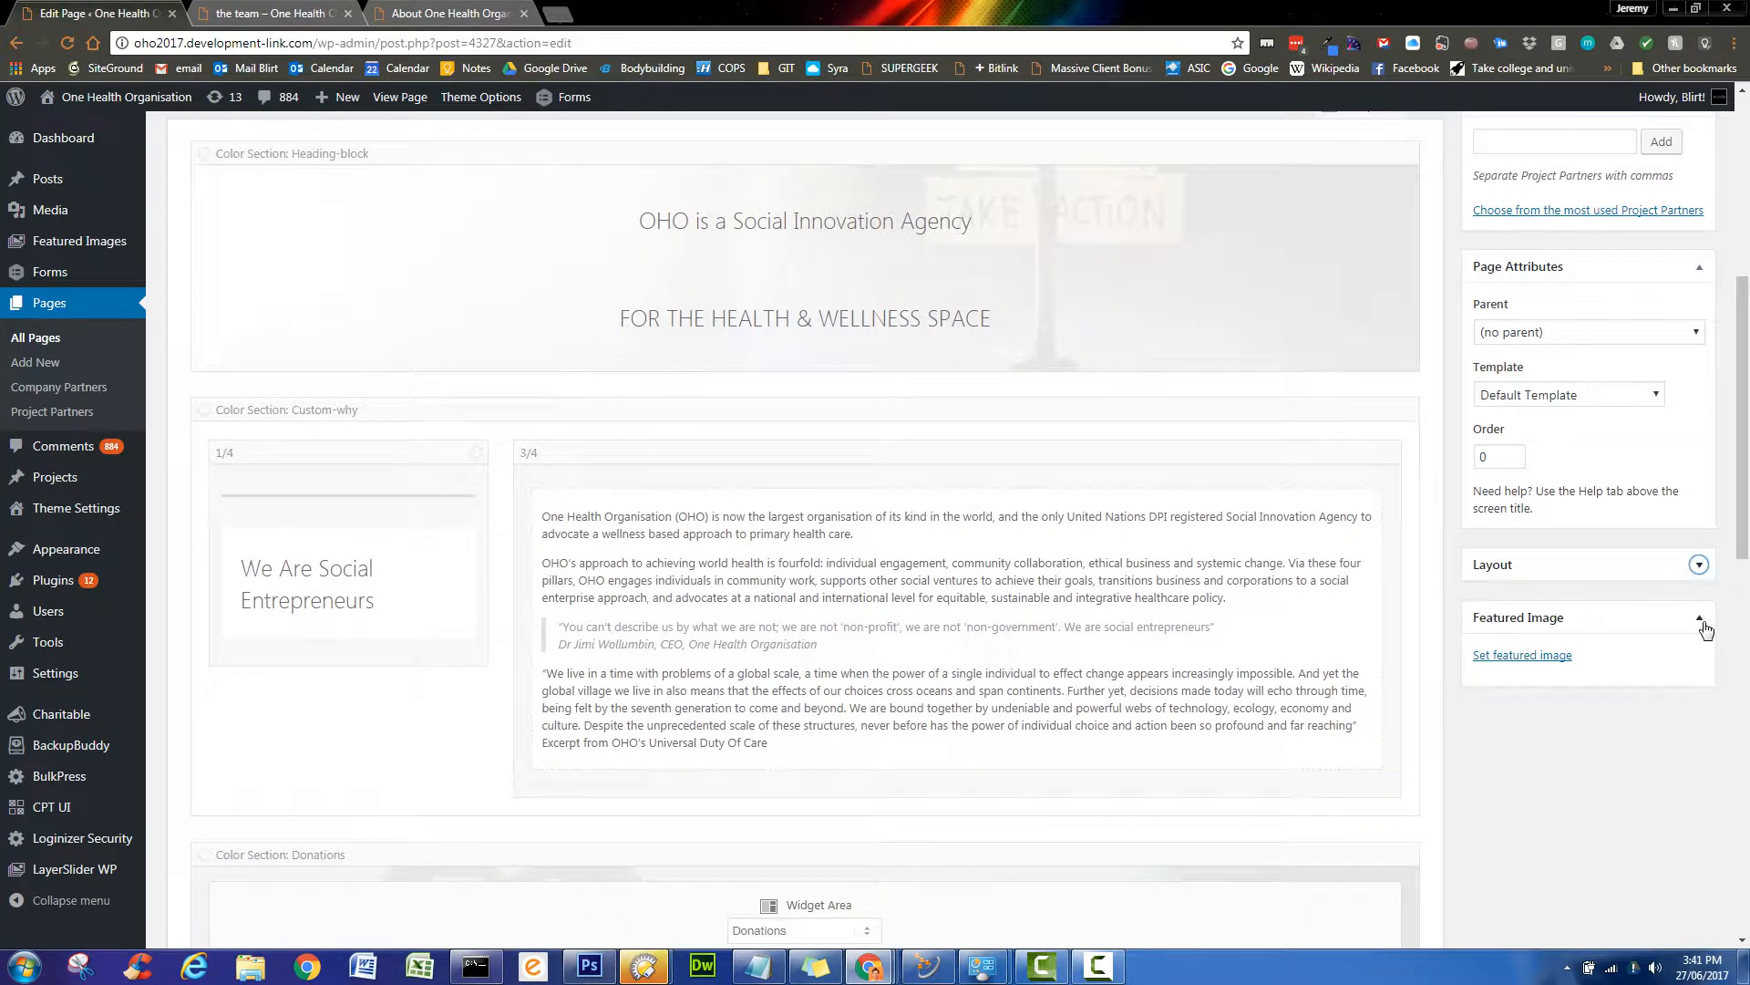
click(1700, 617)
scroll(1639, 629, up, 2)
scroll(1639, 636, up, 5)
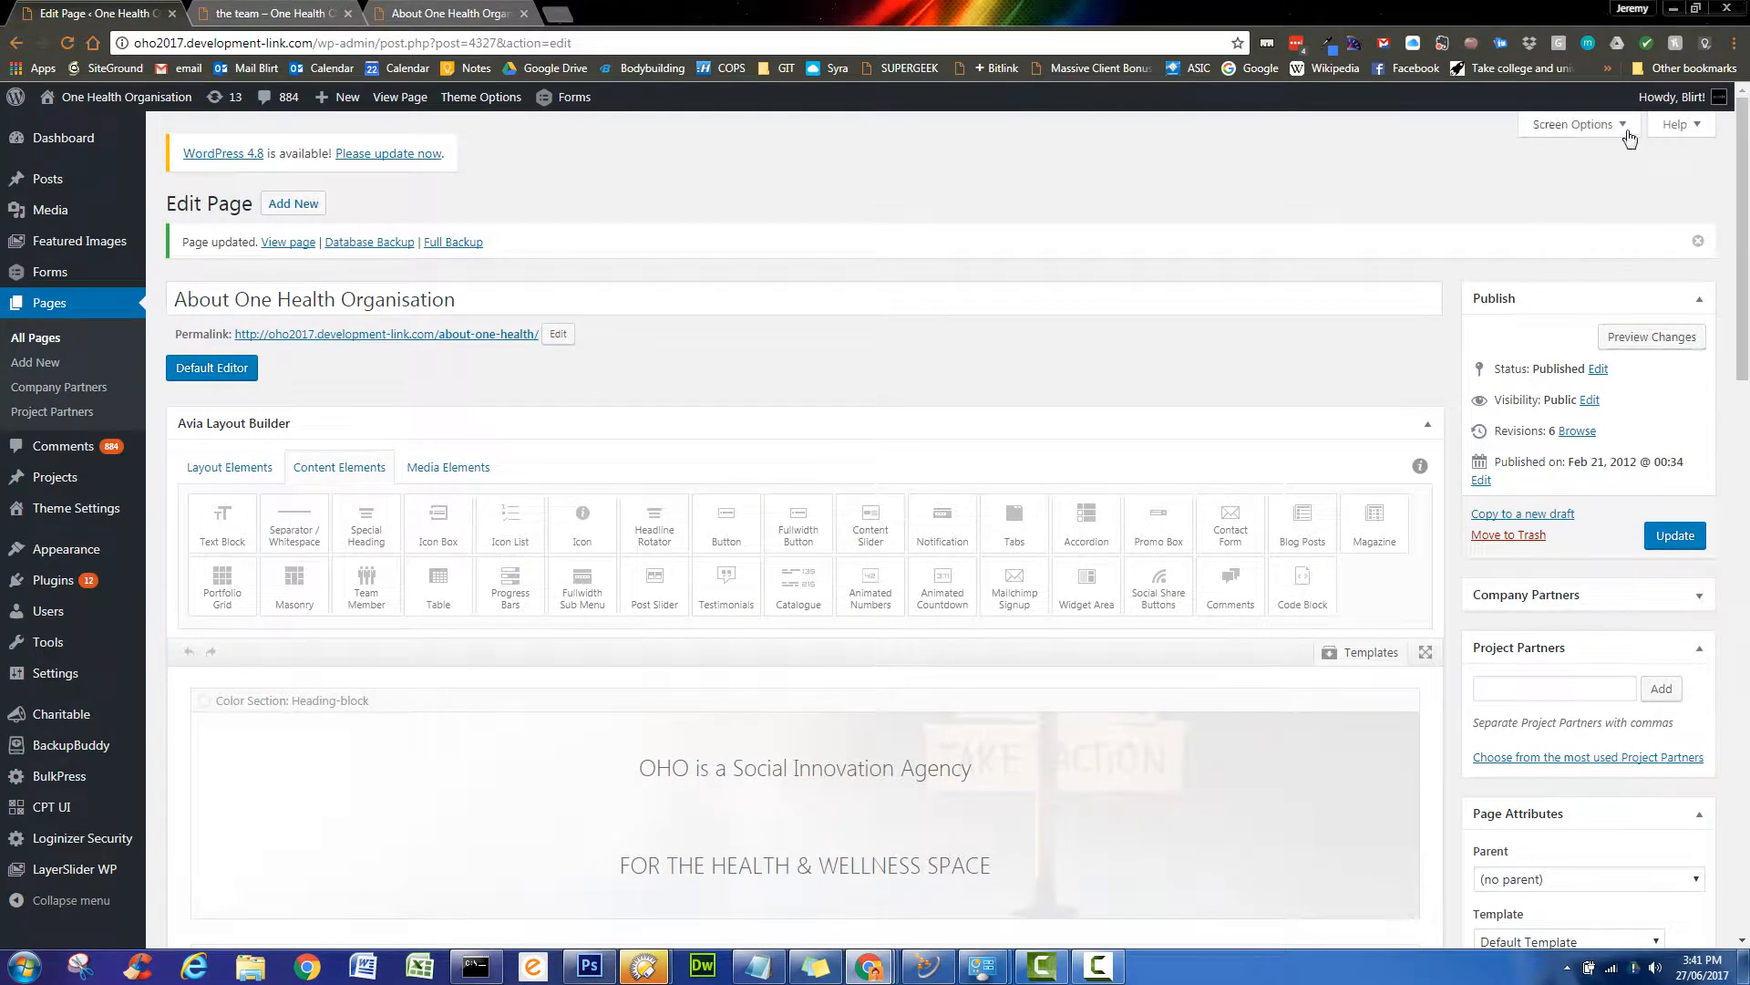
- In Screen Options, uncheck and recheck Company Partners so its box stays visible
click(1626, 130)
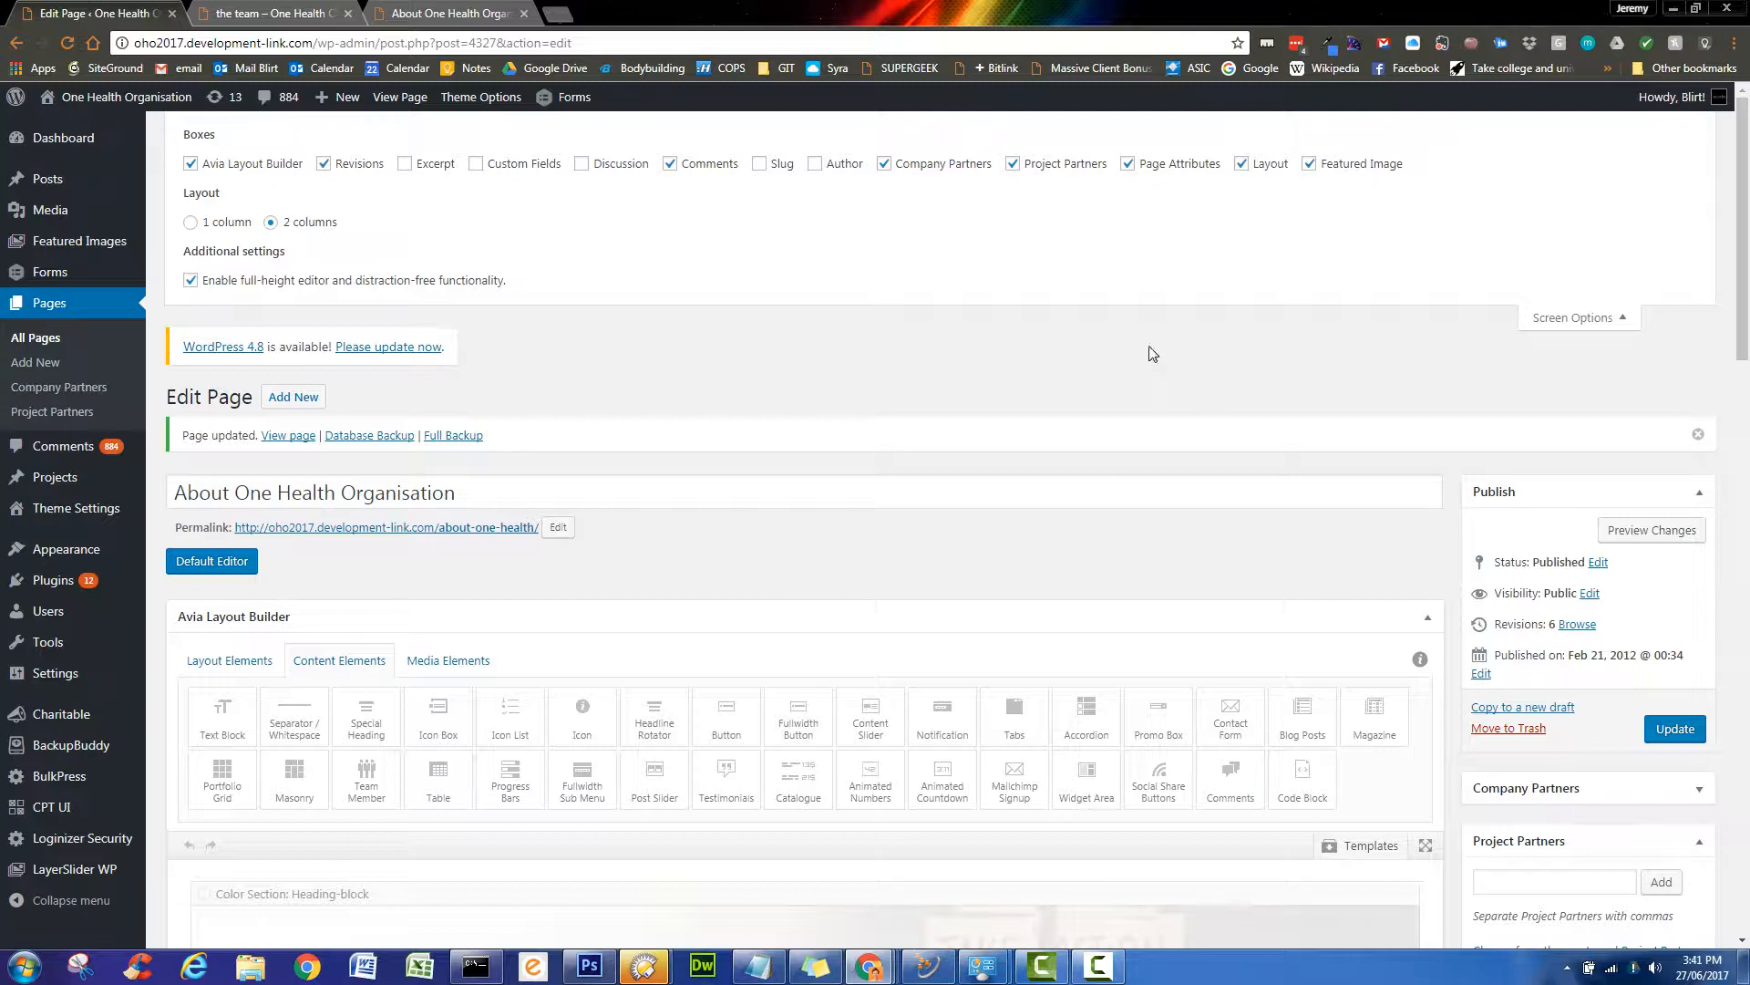
click(883, 165)
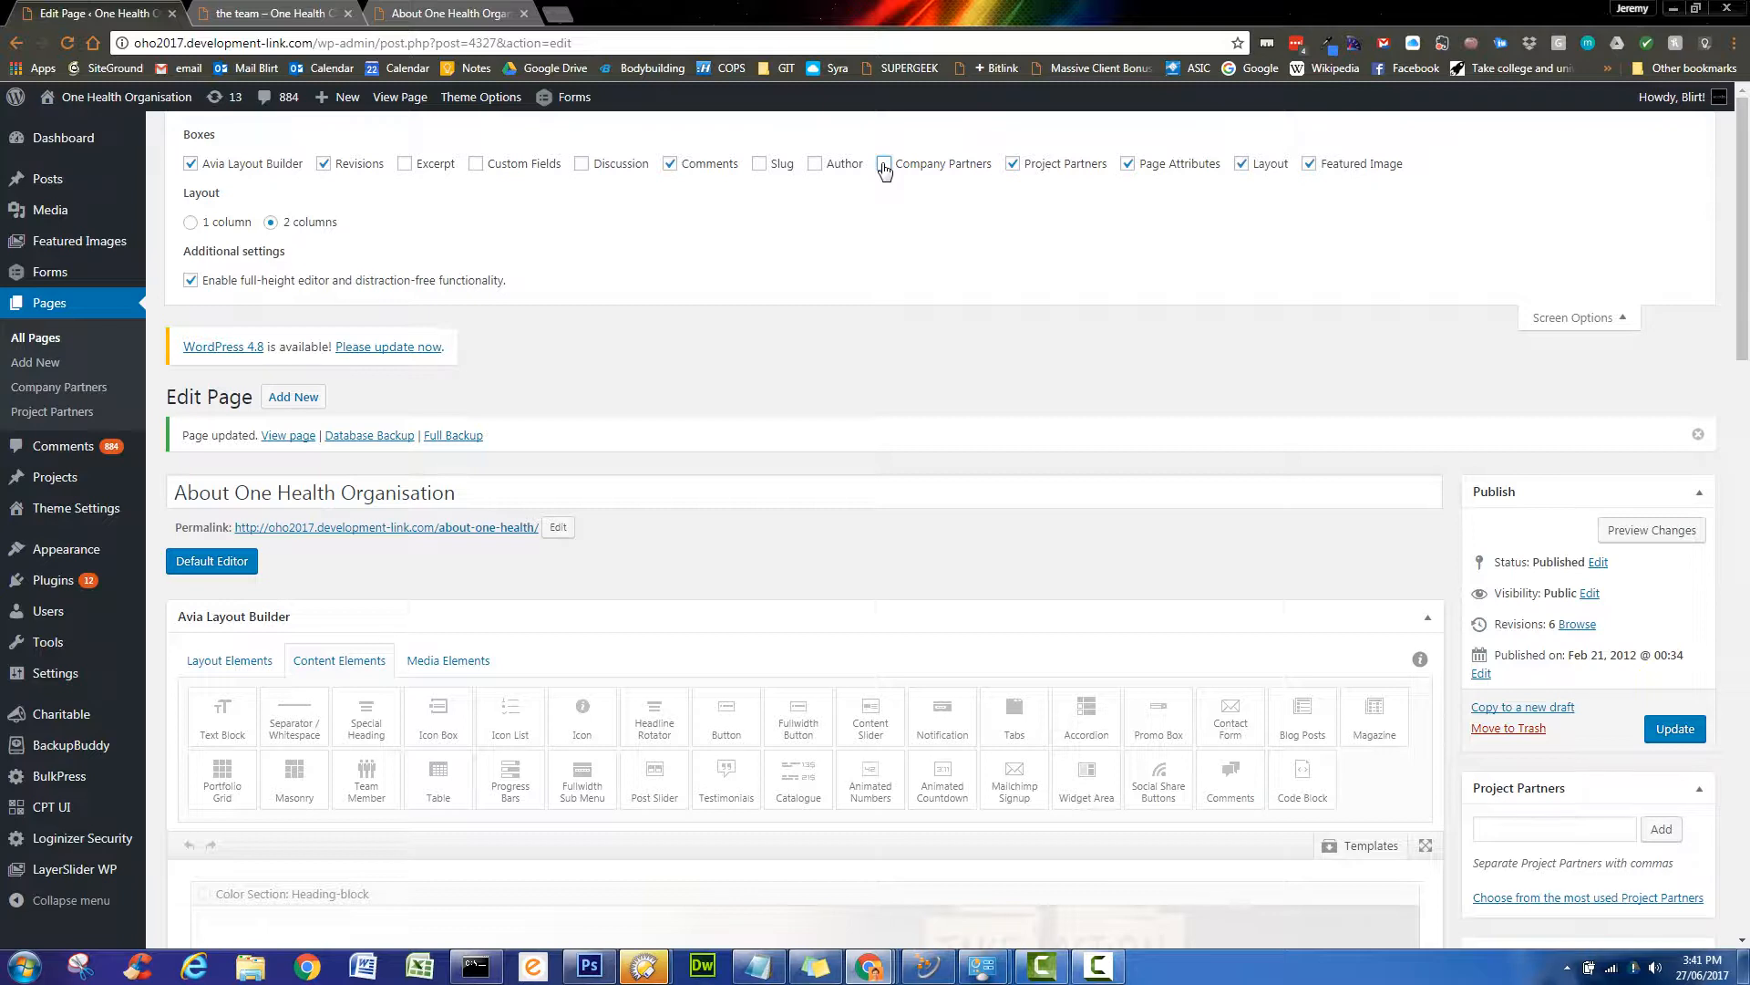
click(885, 166)
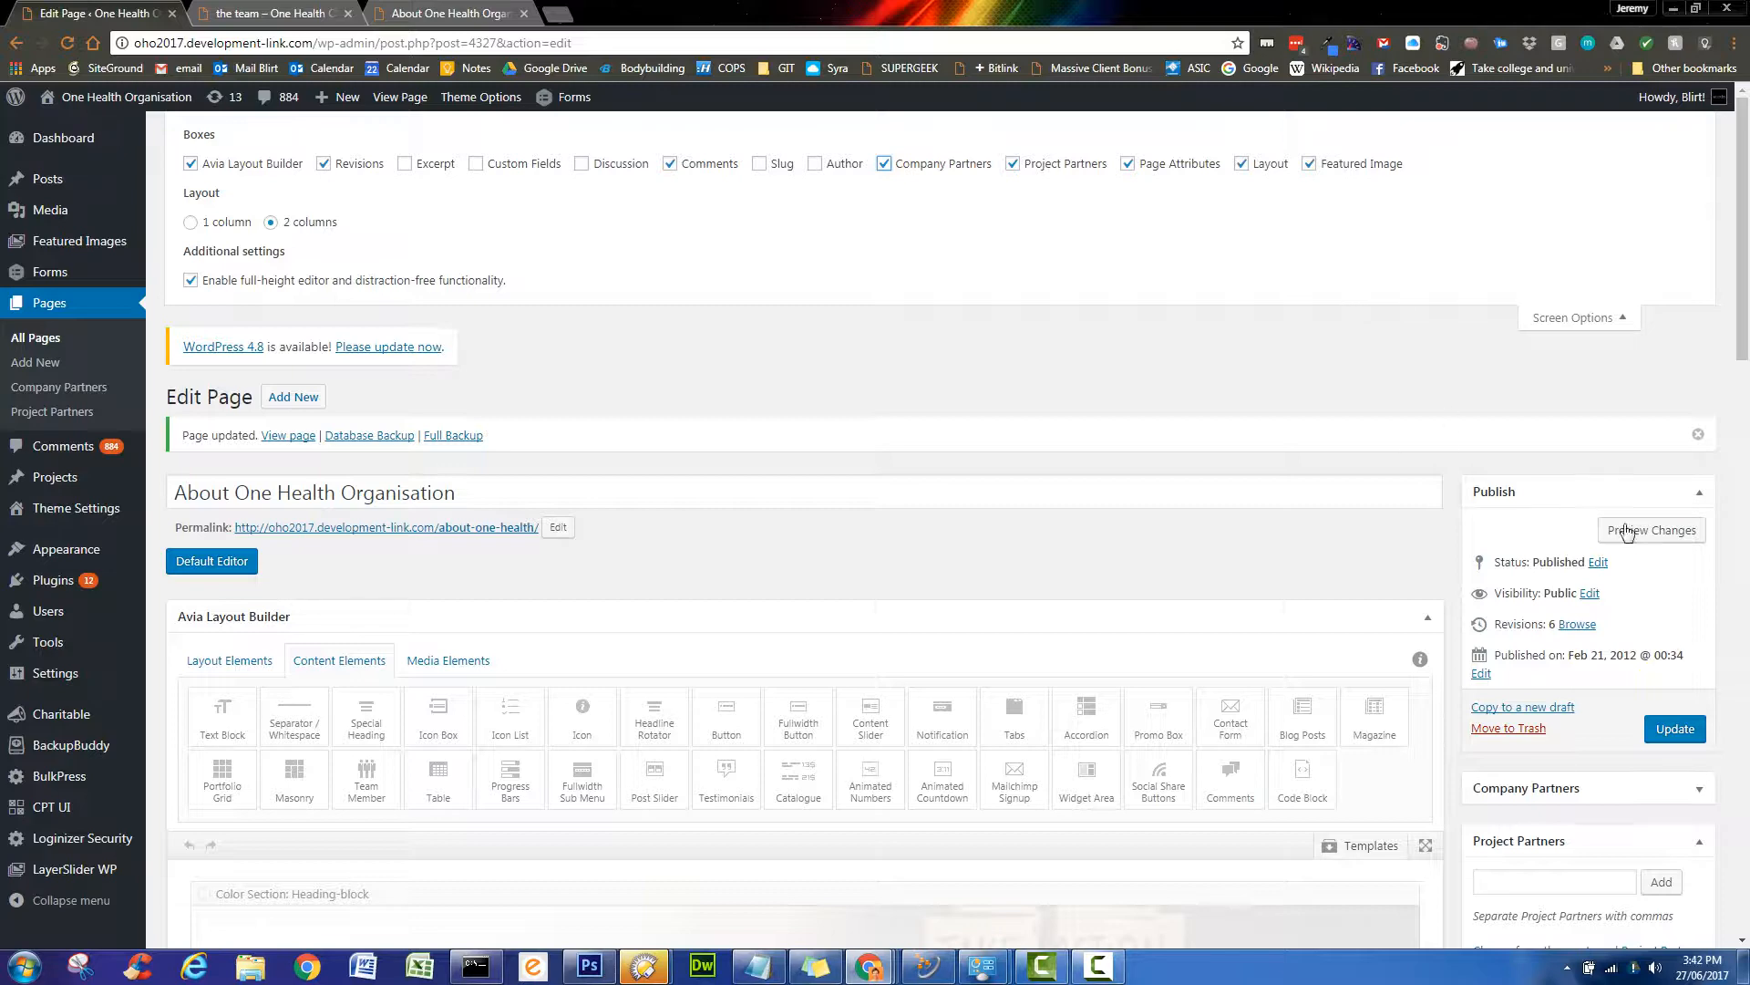
- Close Screen Options and update the About One Health Organisation page again
scroll(1504, 611, down, 5)
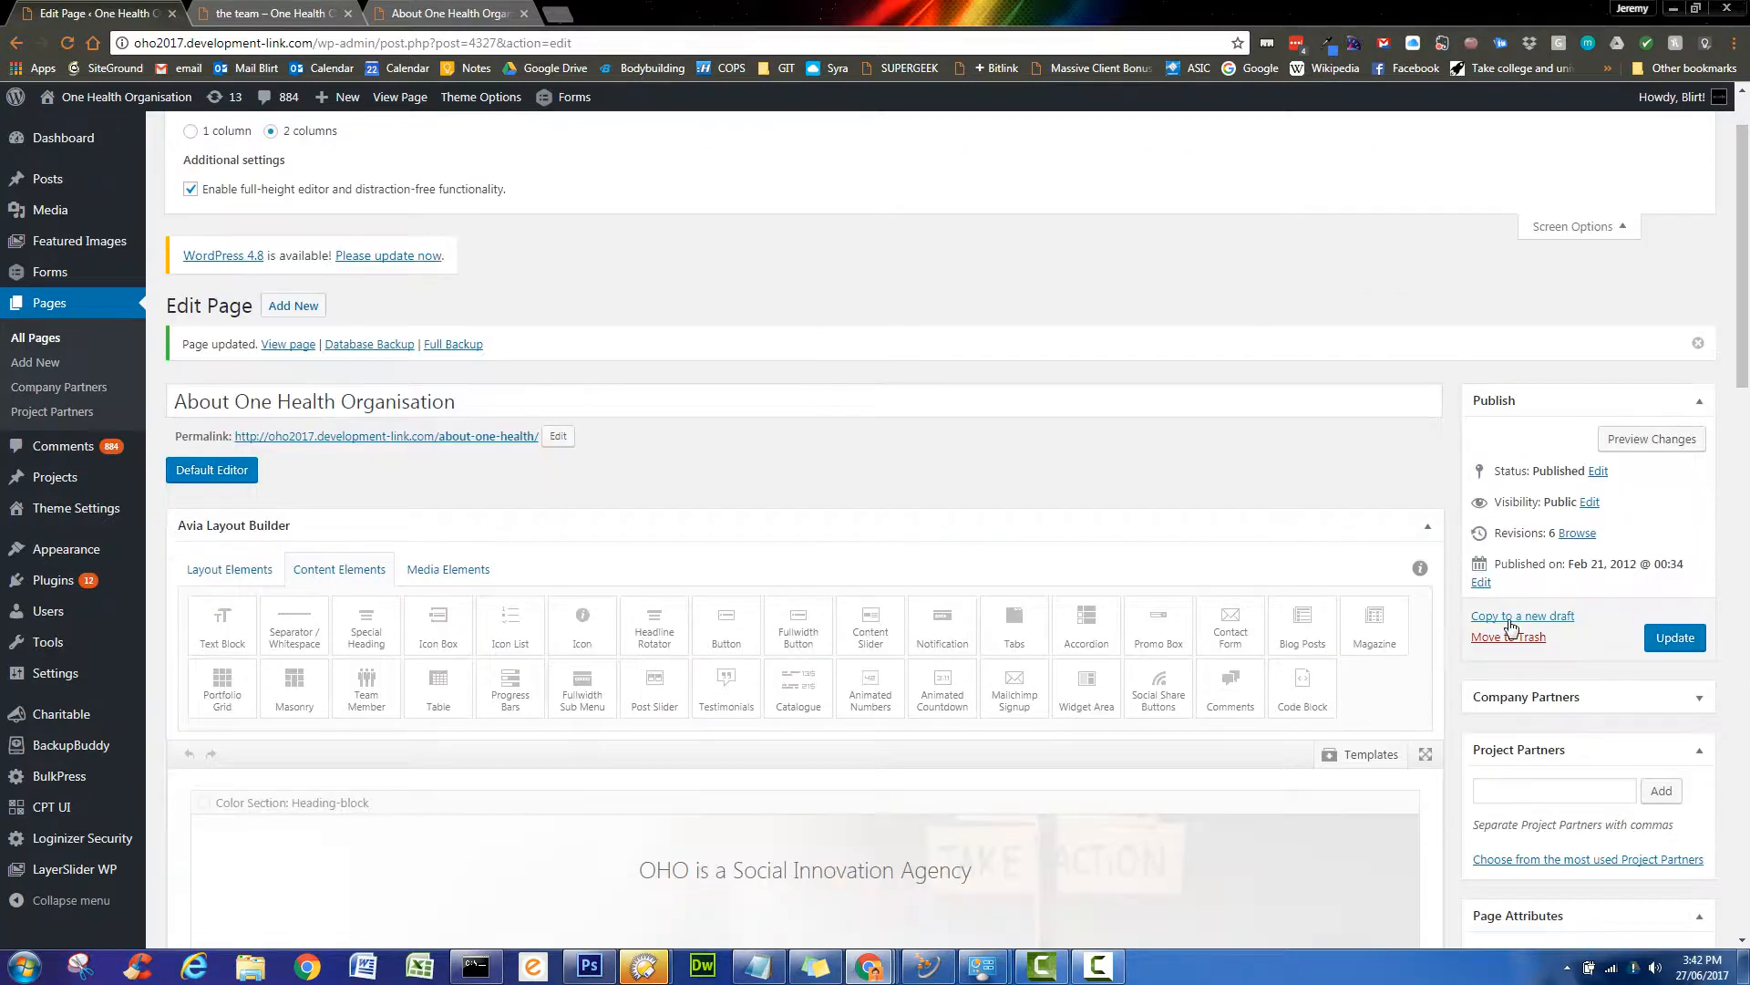
scroll(1508, 625, down, 15)
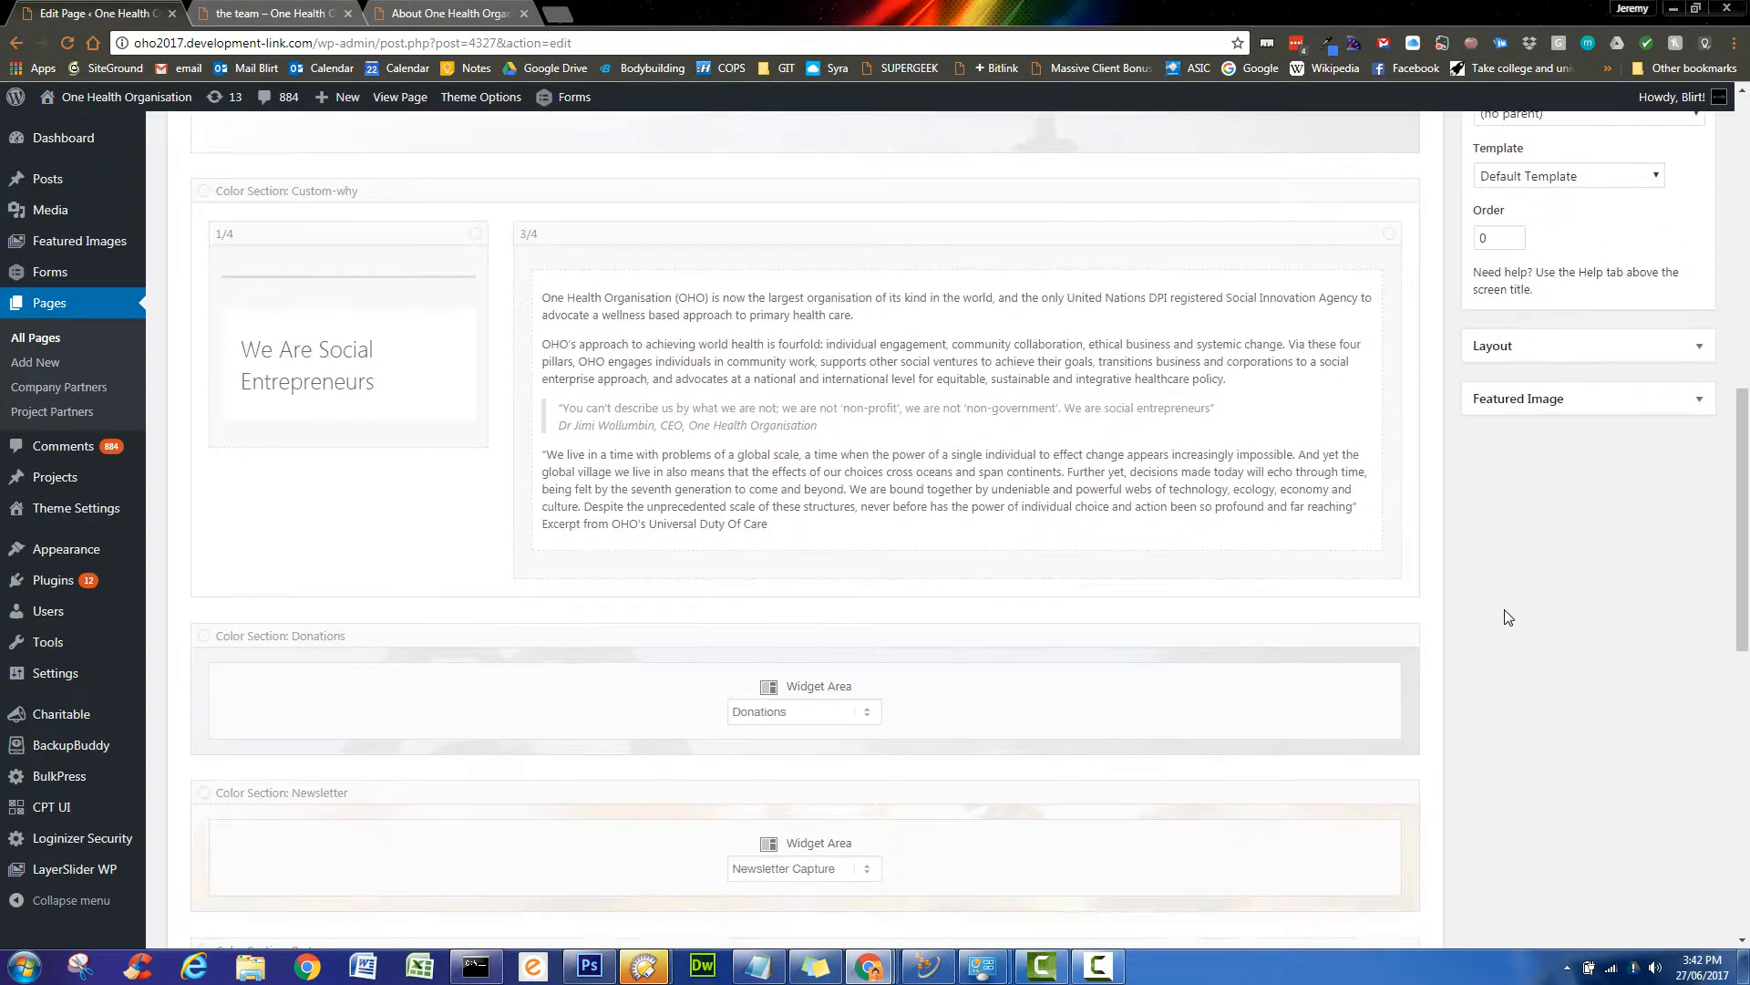
scroll(1511, 621, down, 2)
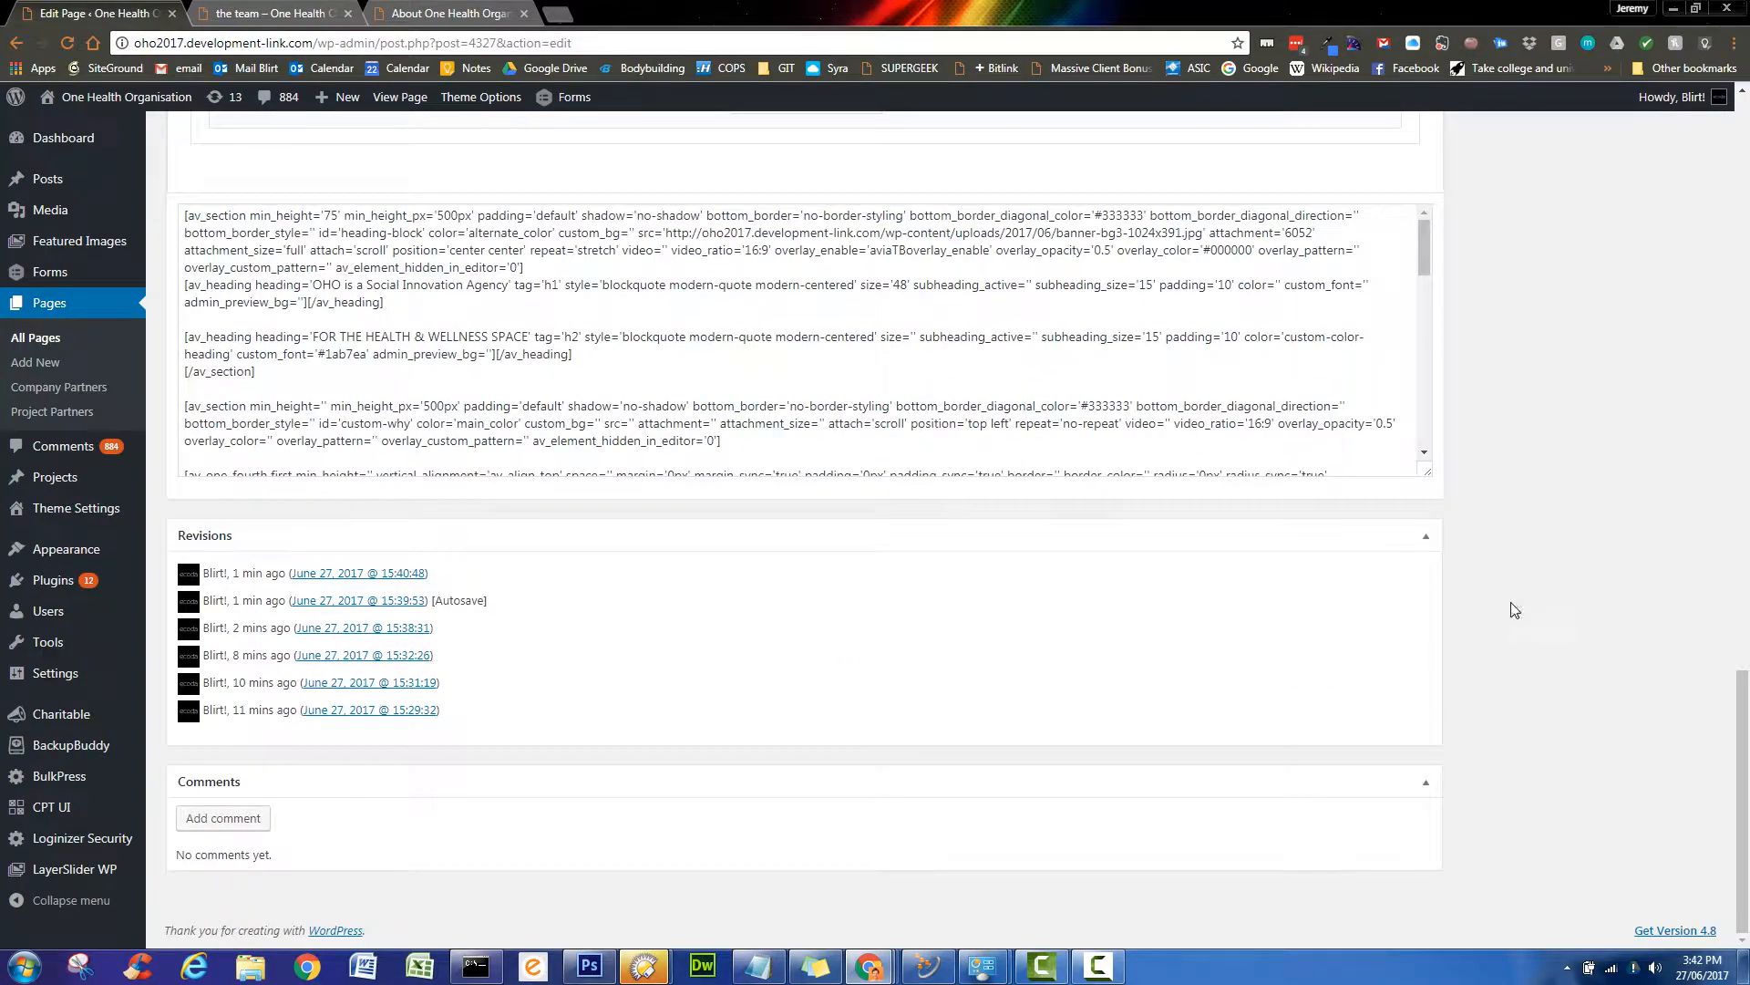
scroll(1540, 648, up, 17)
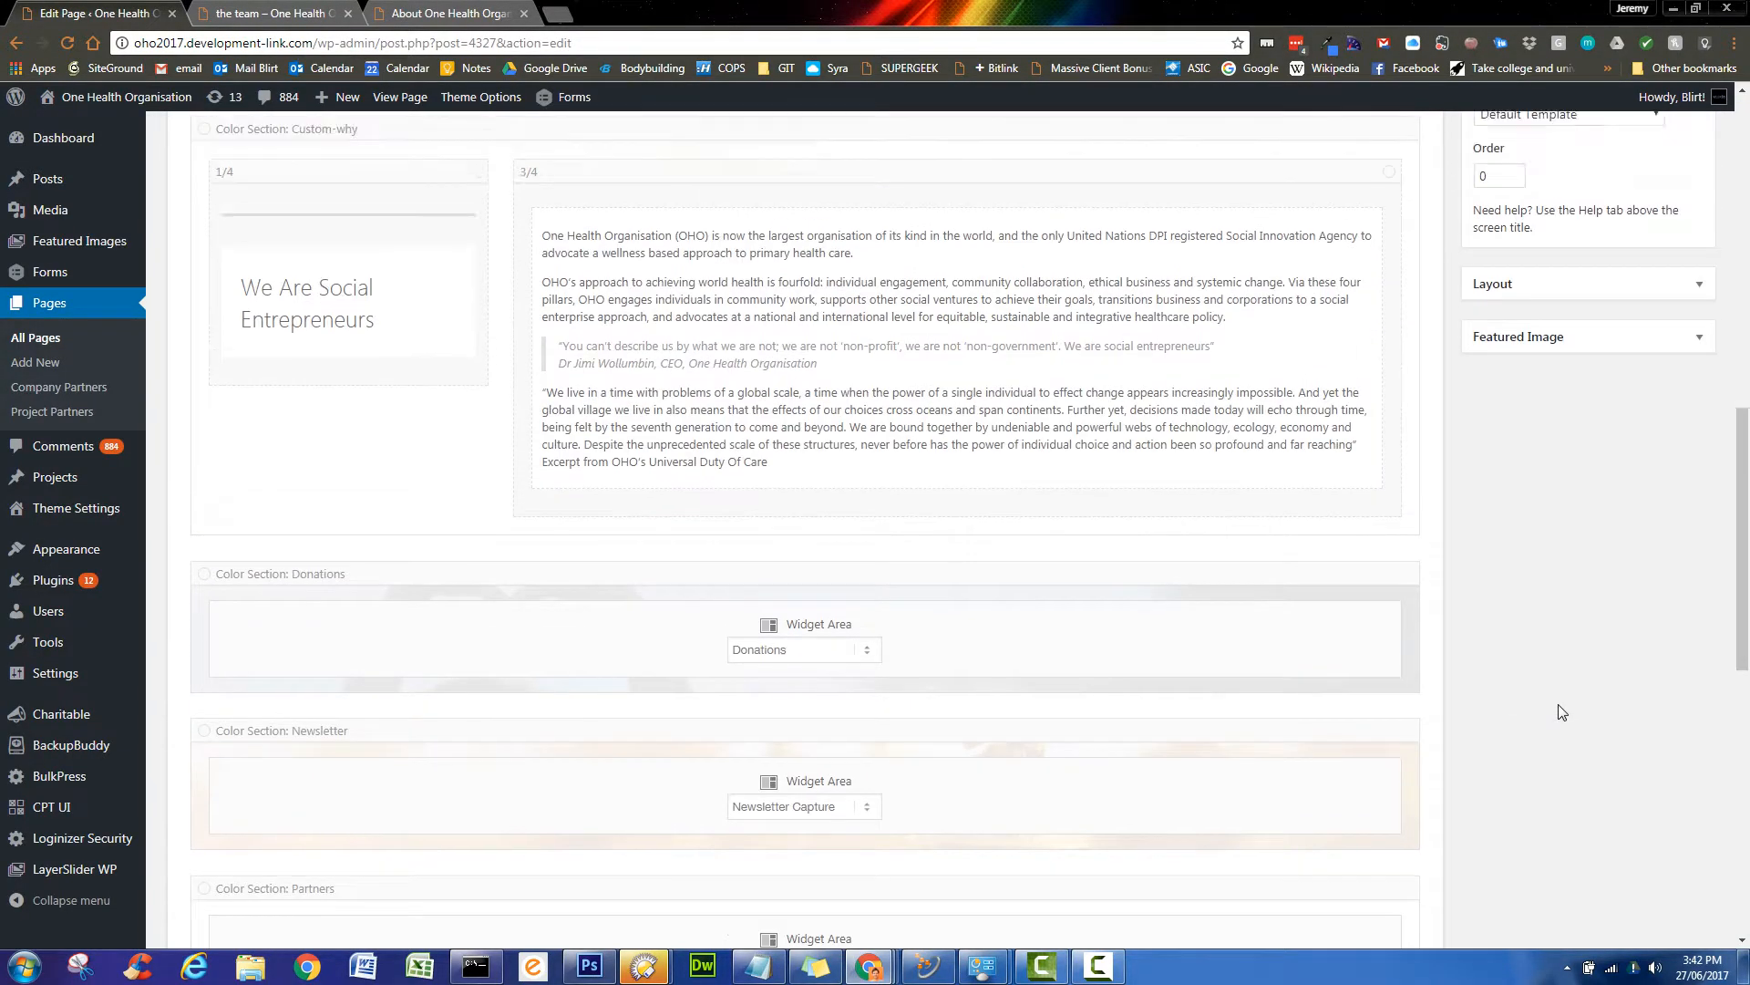
scroll(1562, 712, up, 5)
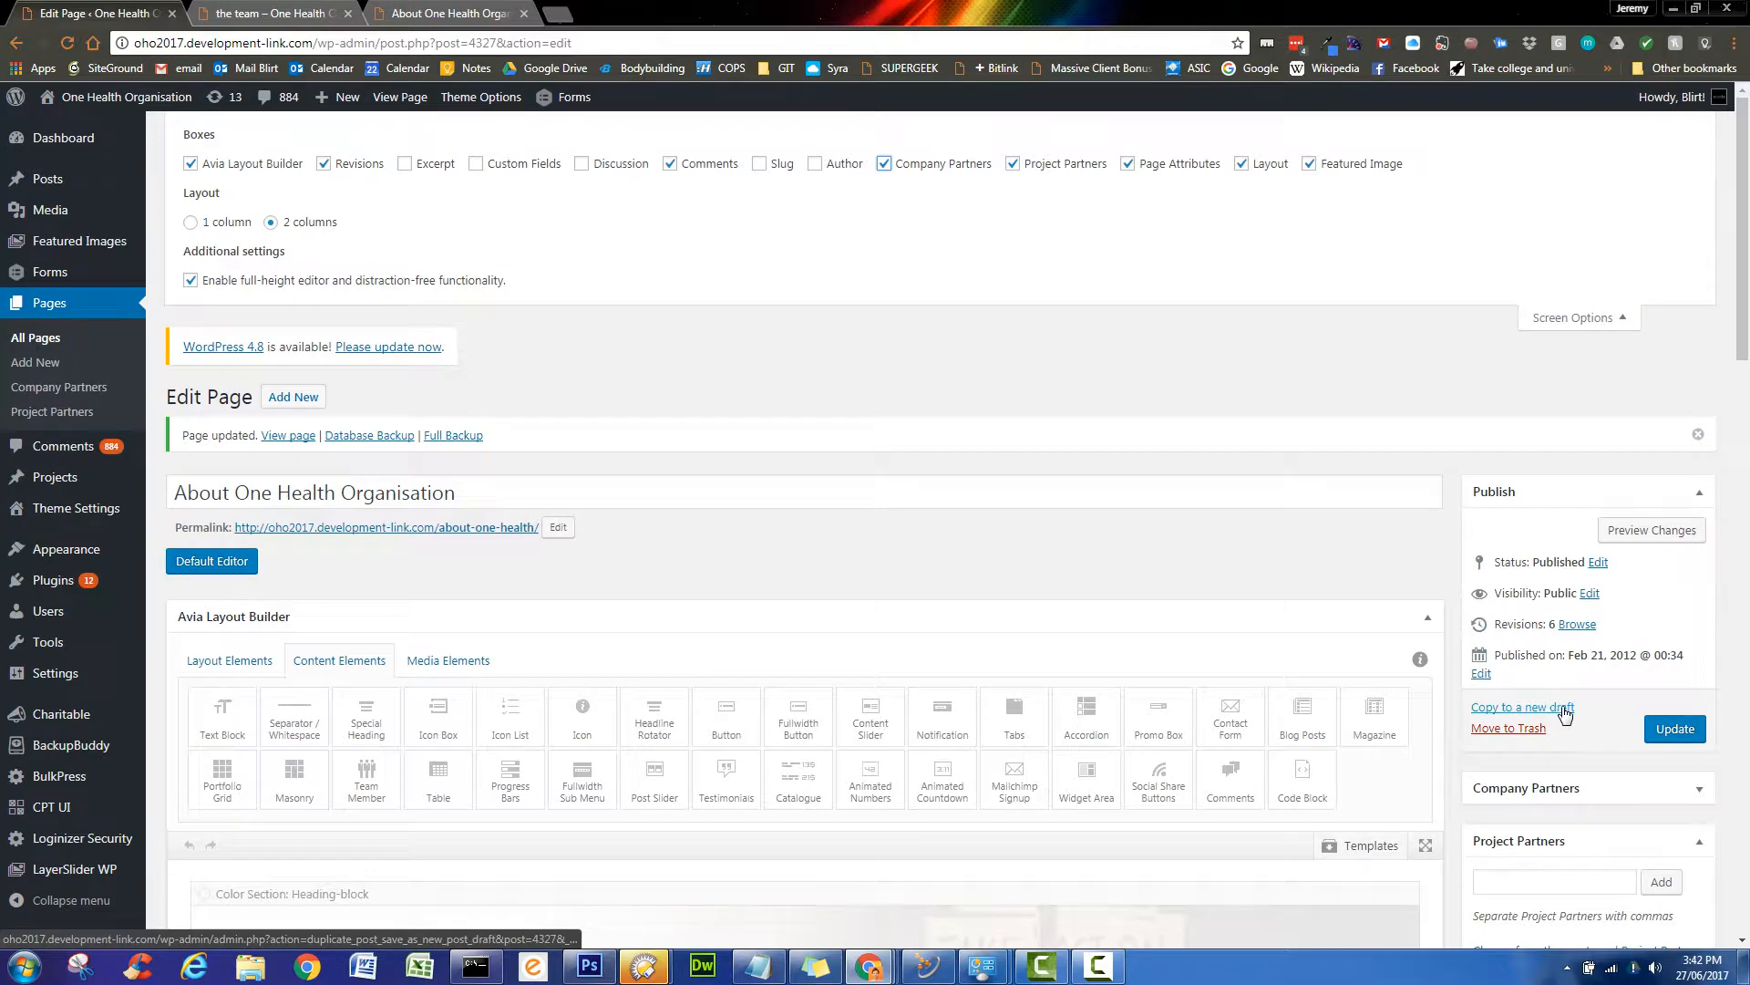
click(1571, 319)
click(1691, 537)
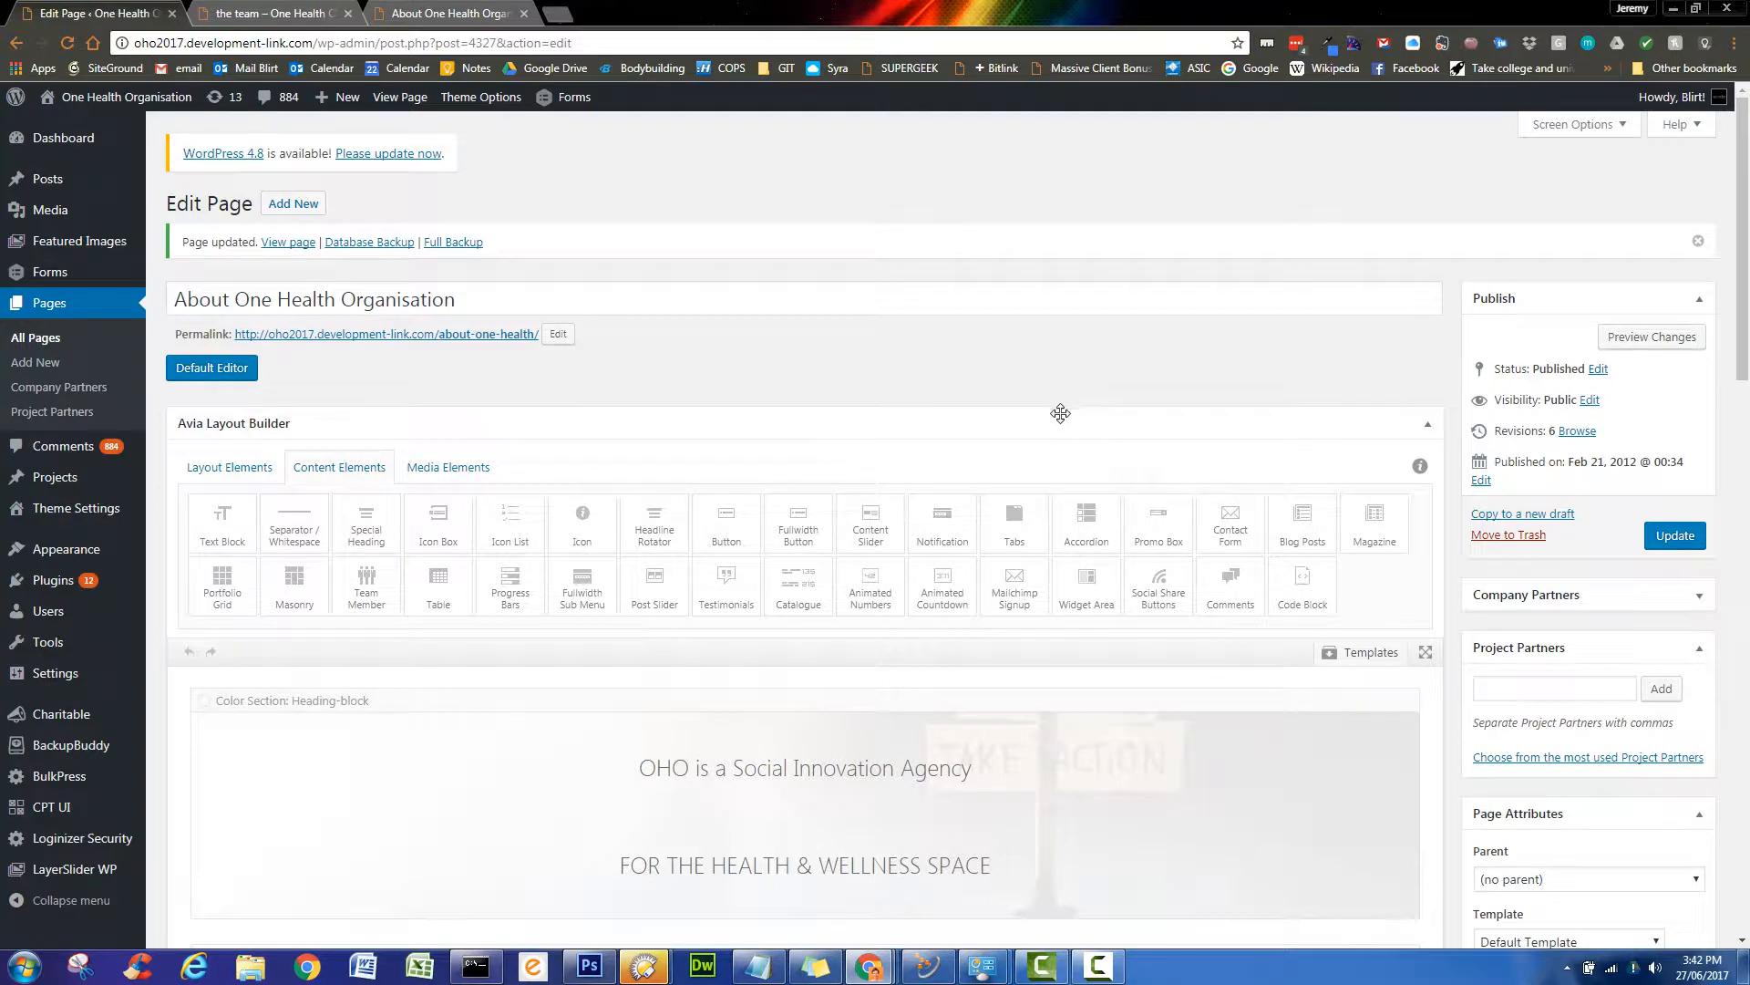
- Review the builder sections down to Donations, Newsletter and Partners, then bring up the Templates list
scroll(1061, 413, down, 3)
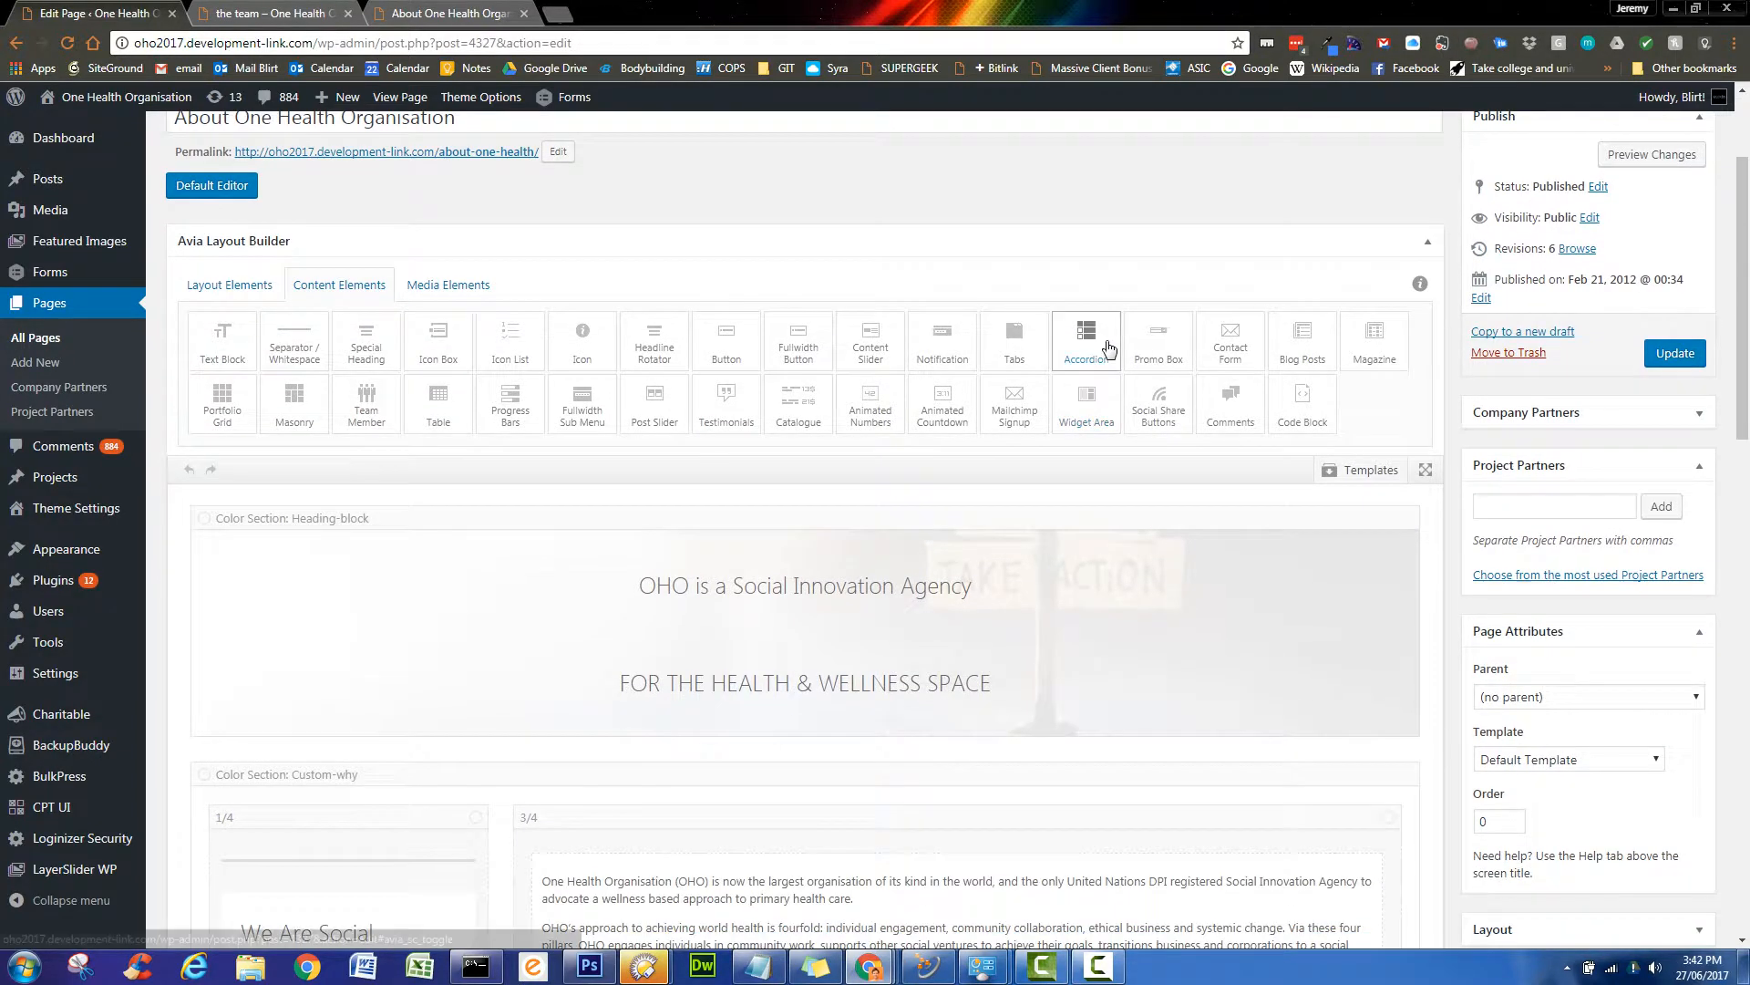
click(1370, 381)
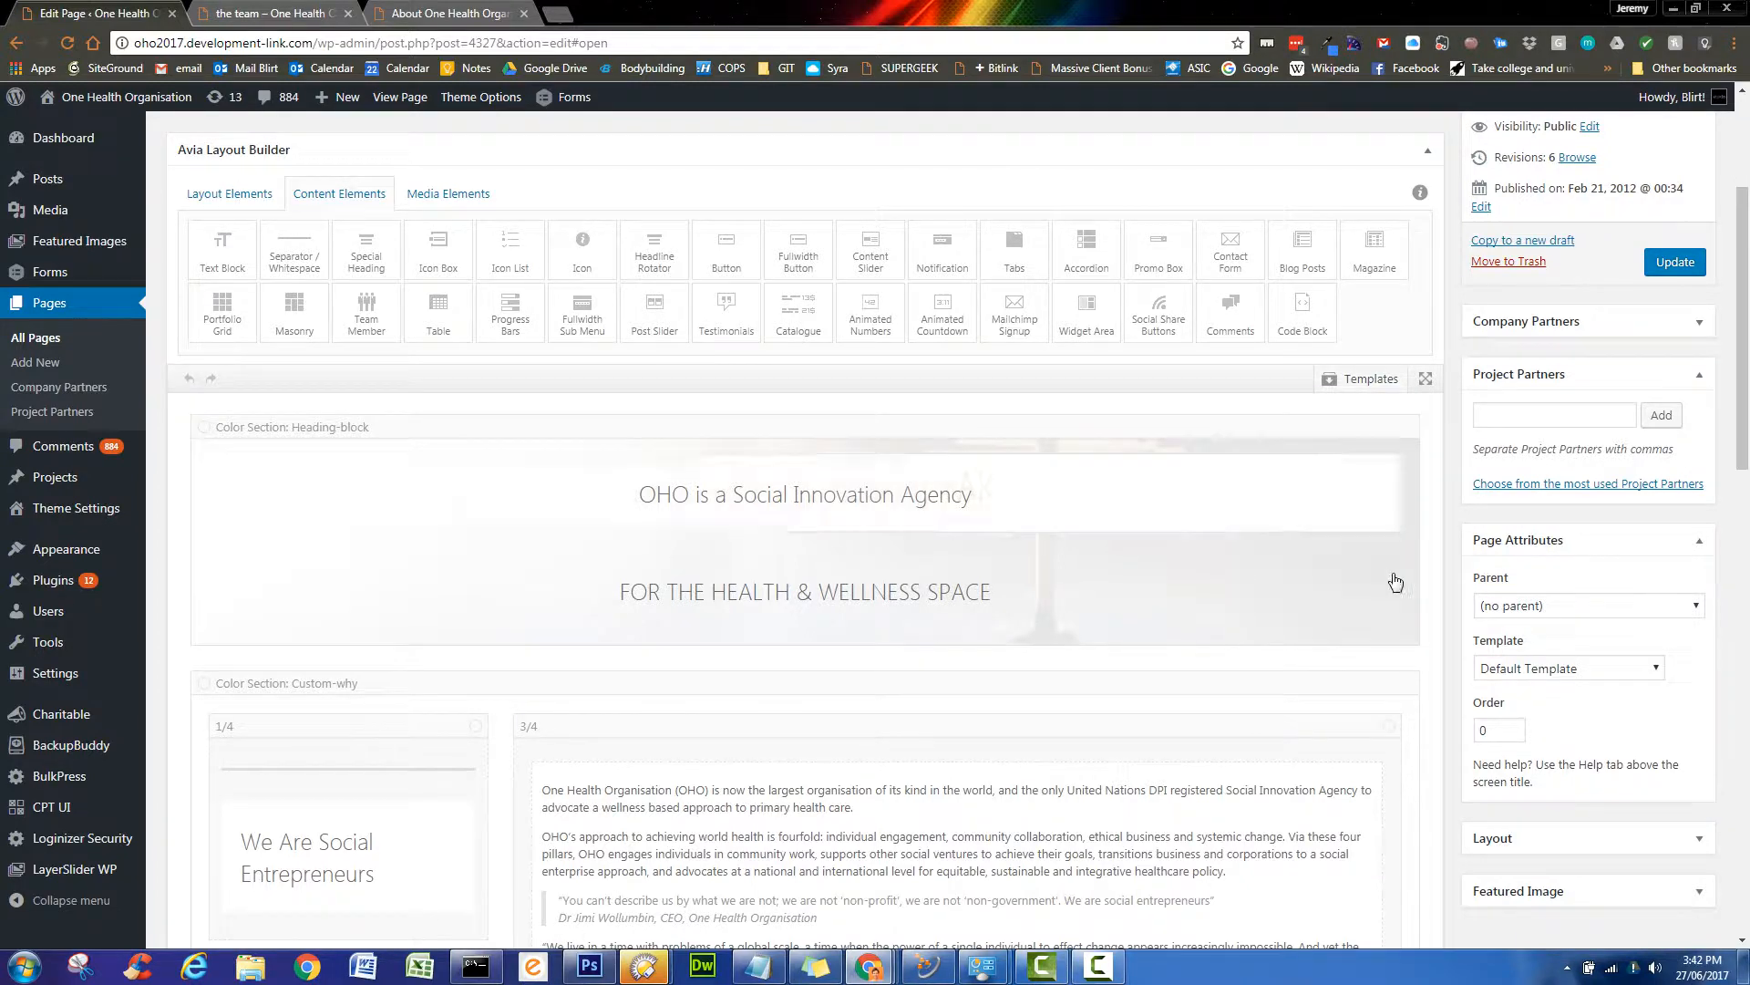
scroll(1400, 579, down, 3)
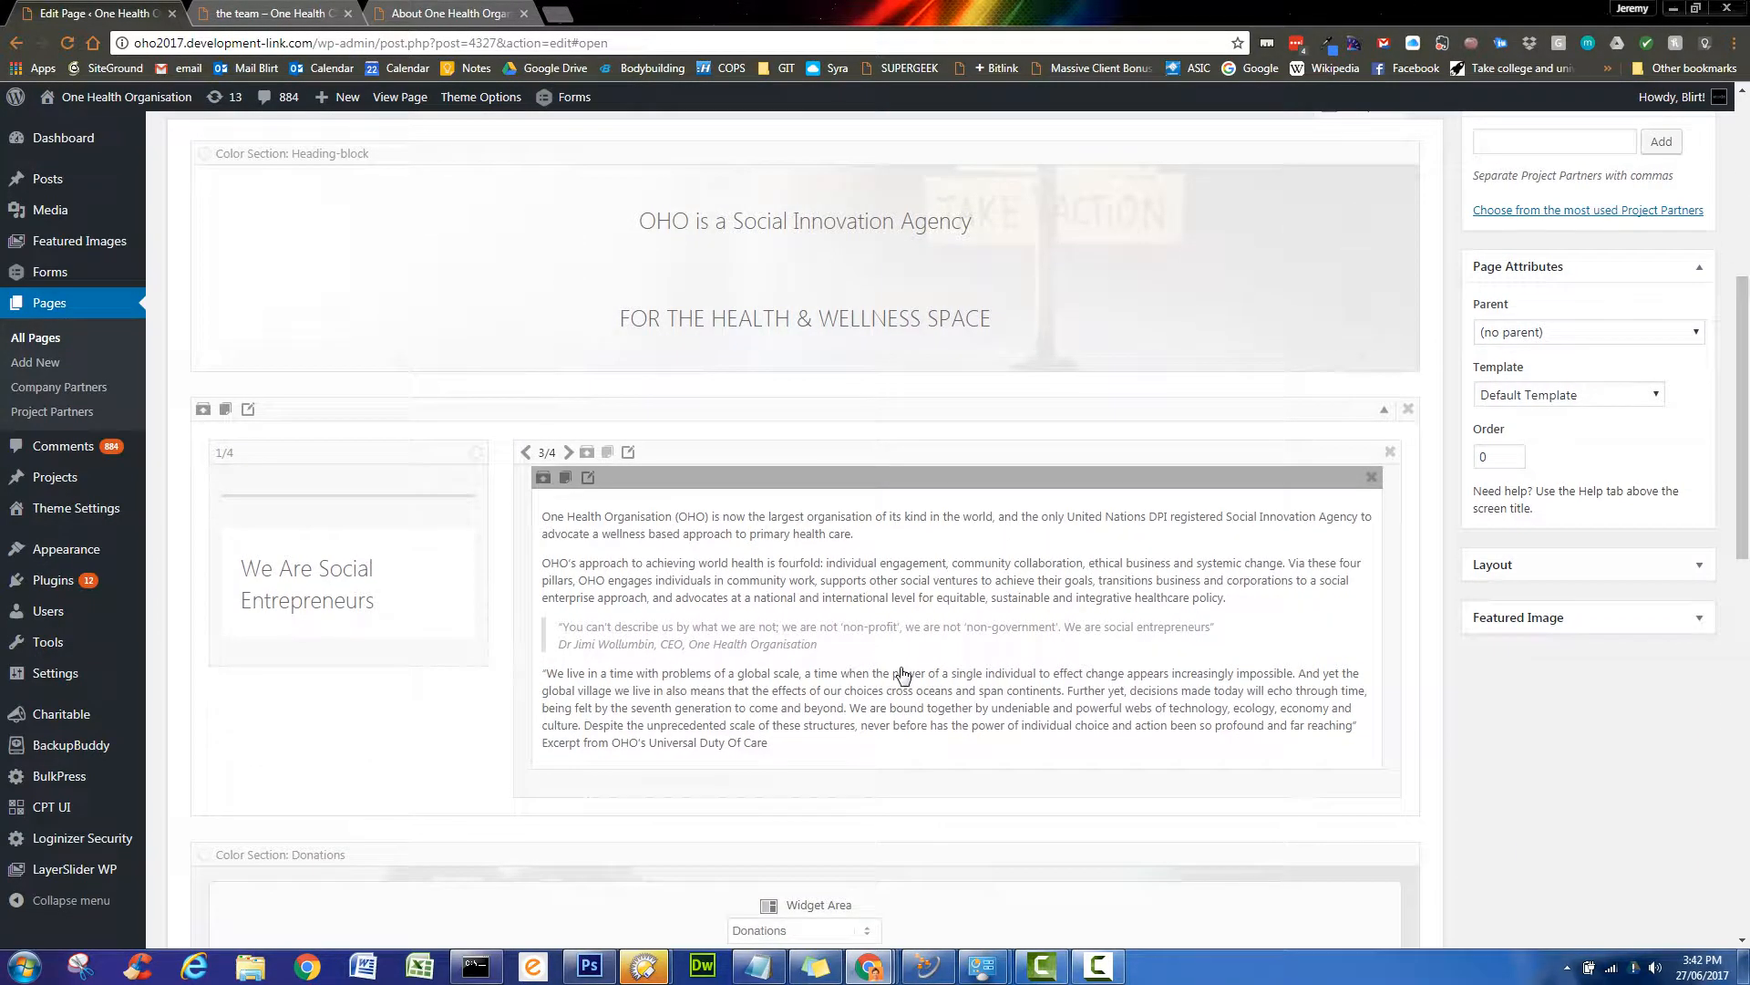
scroll(903, 675, up, 1)
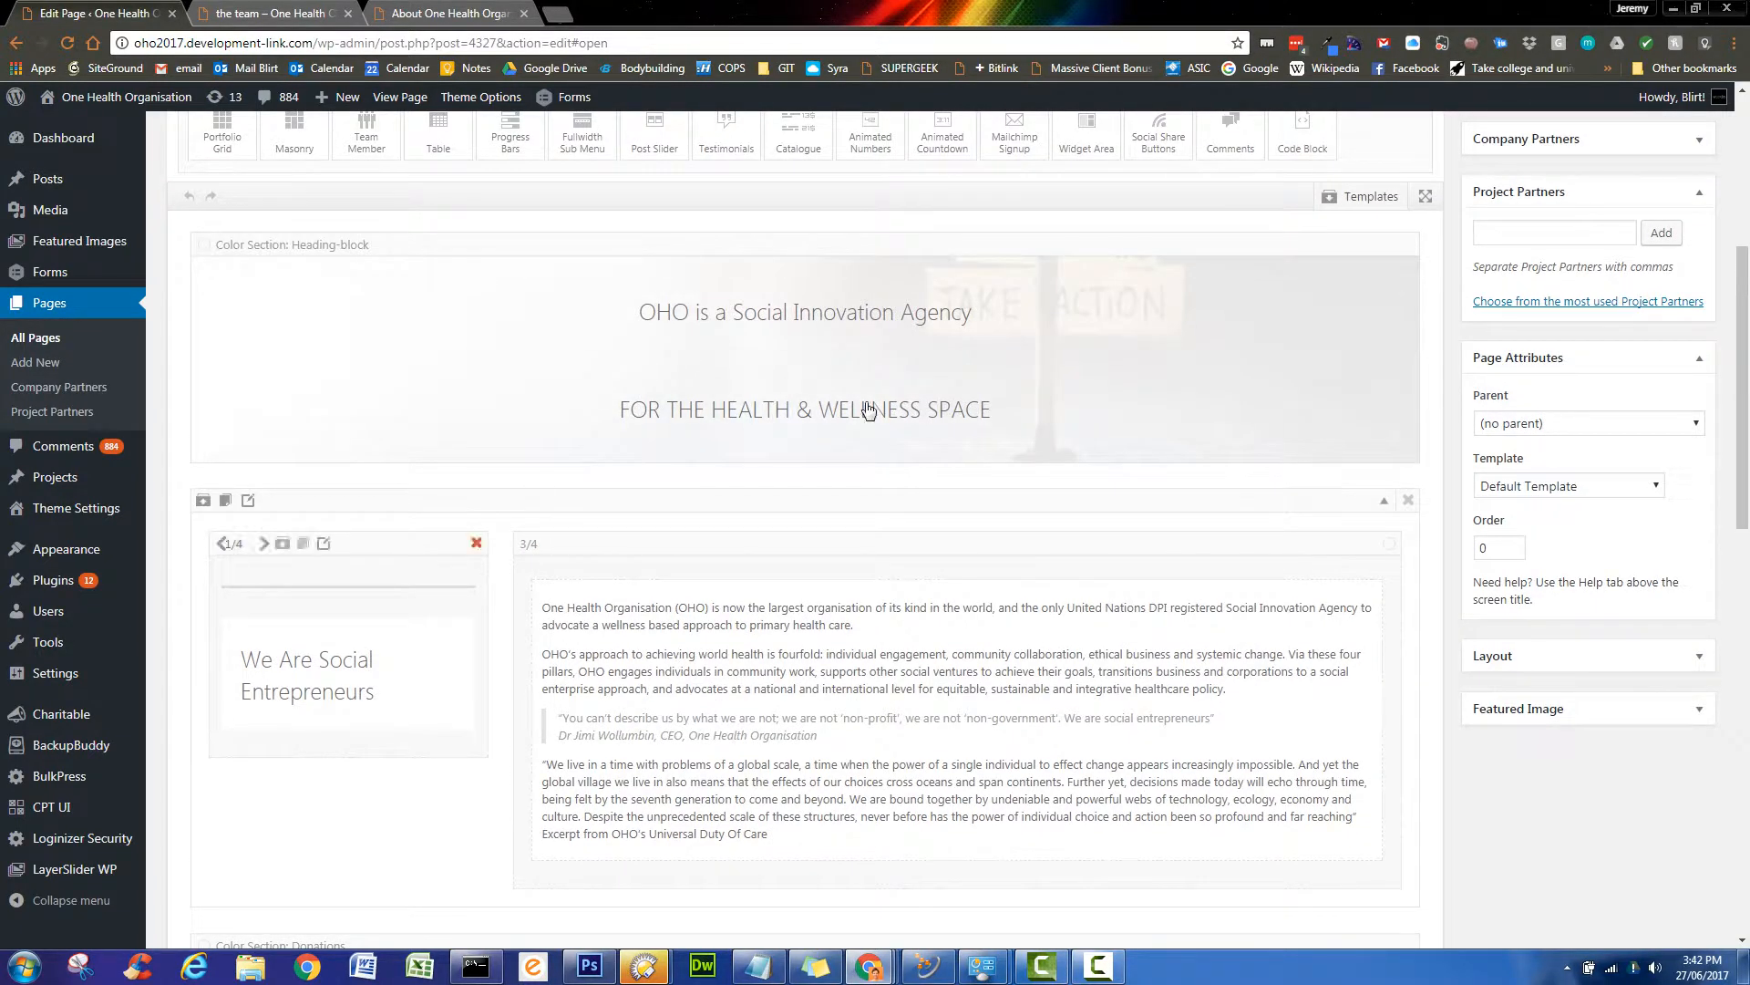
scroll(1081, 759, down, 3)
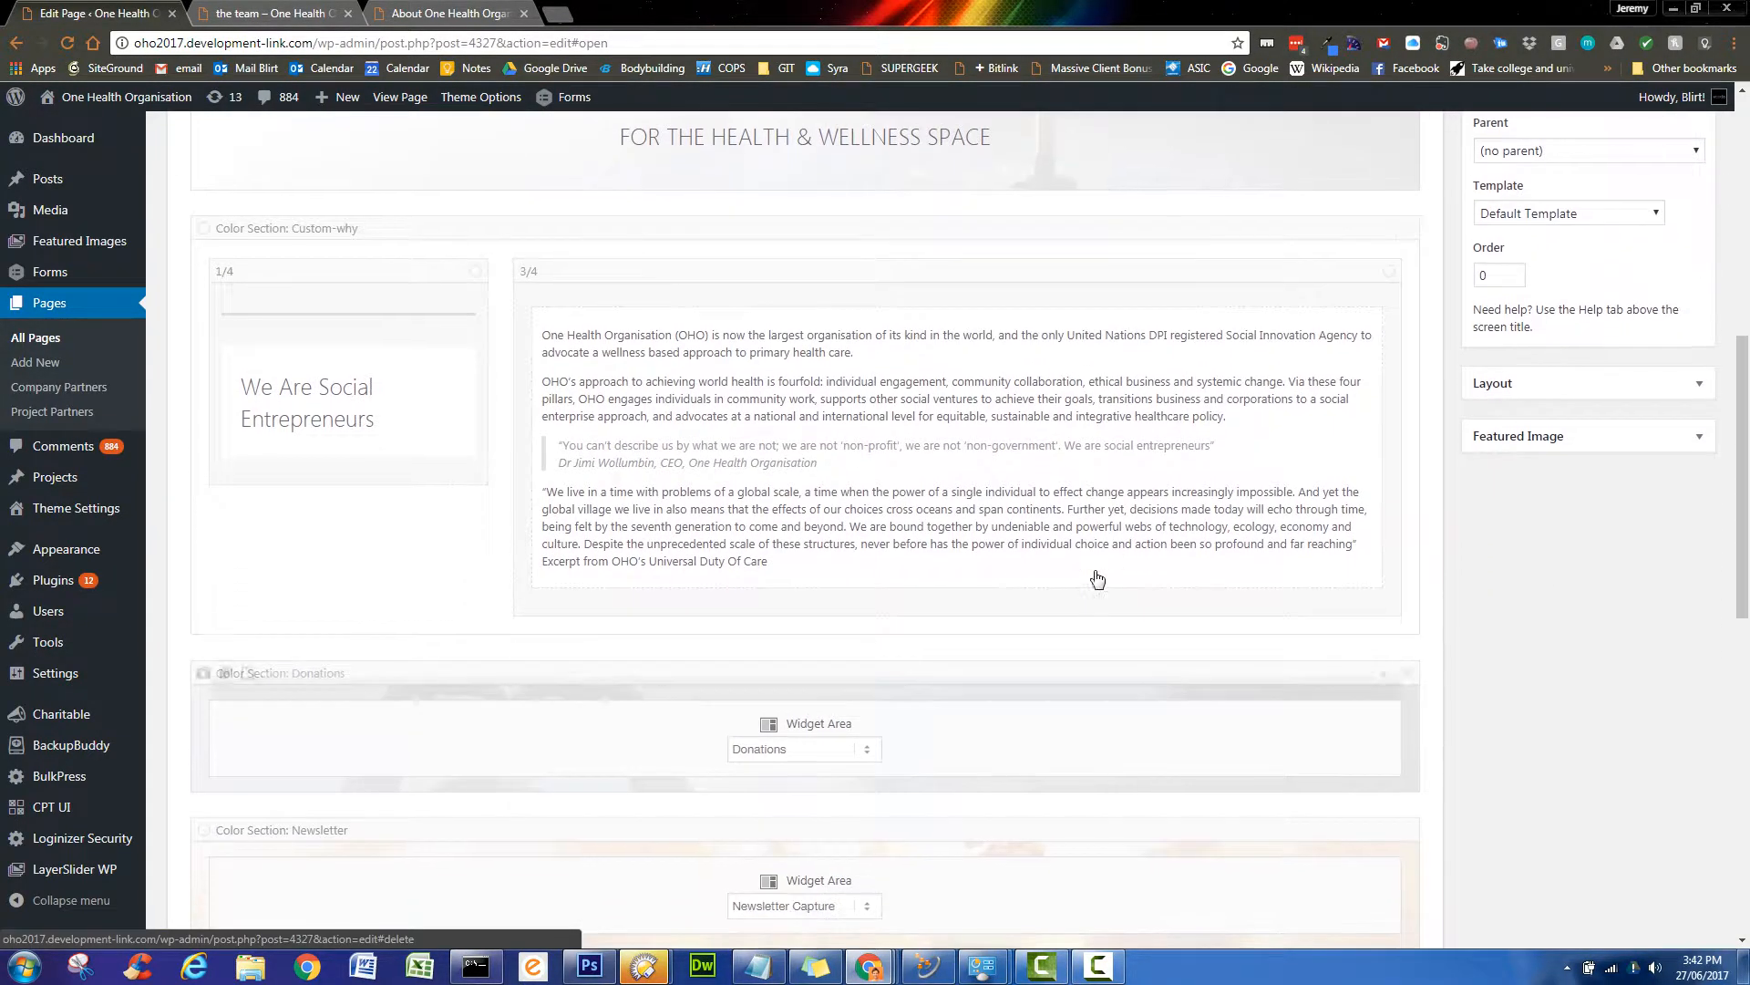
scroll(1166, 396, down, 3)
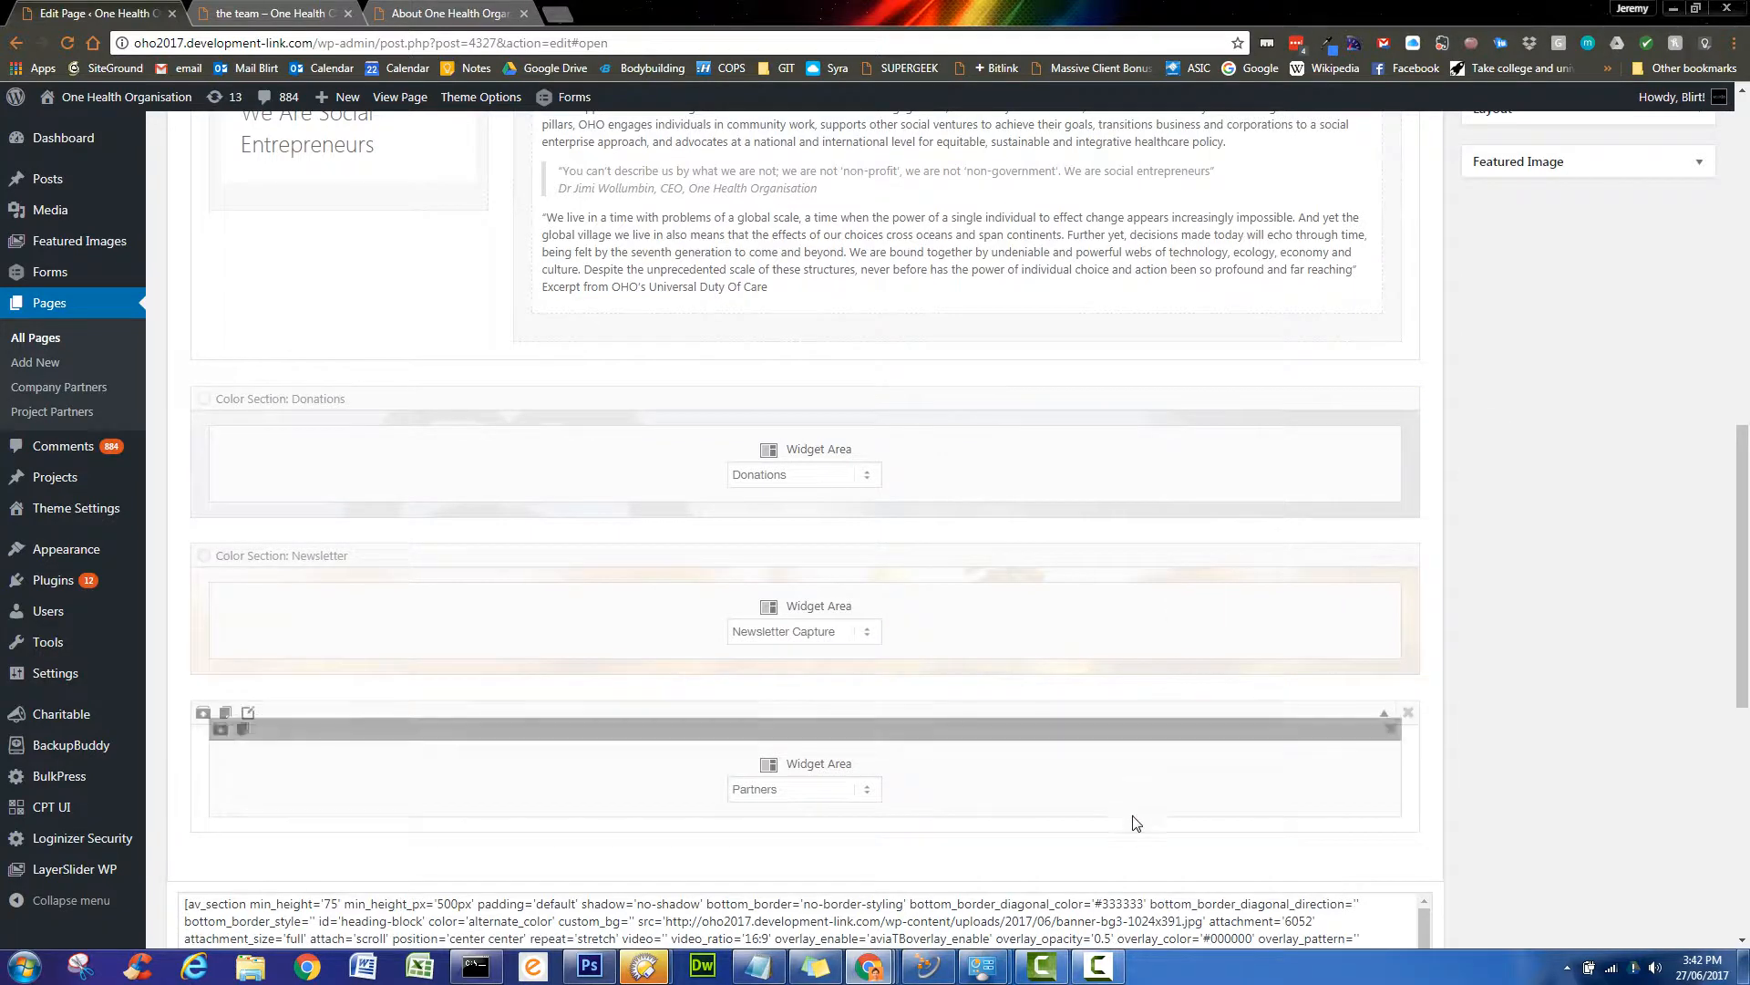
scroll(1469, 771, up, 8)
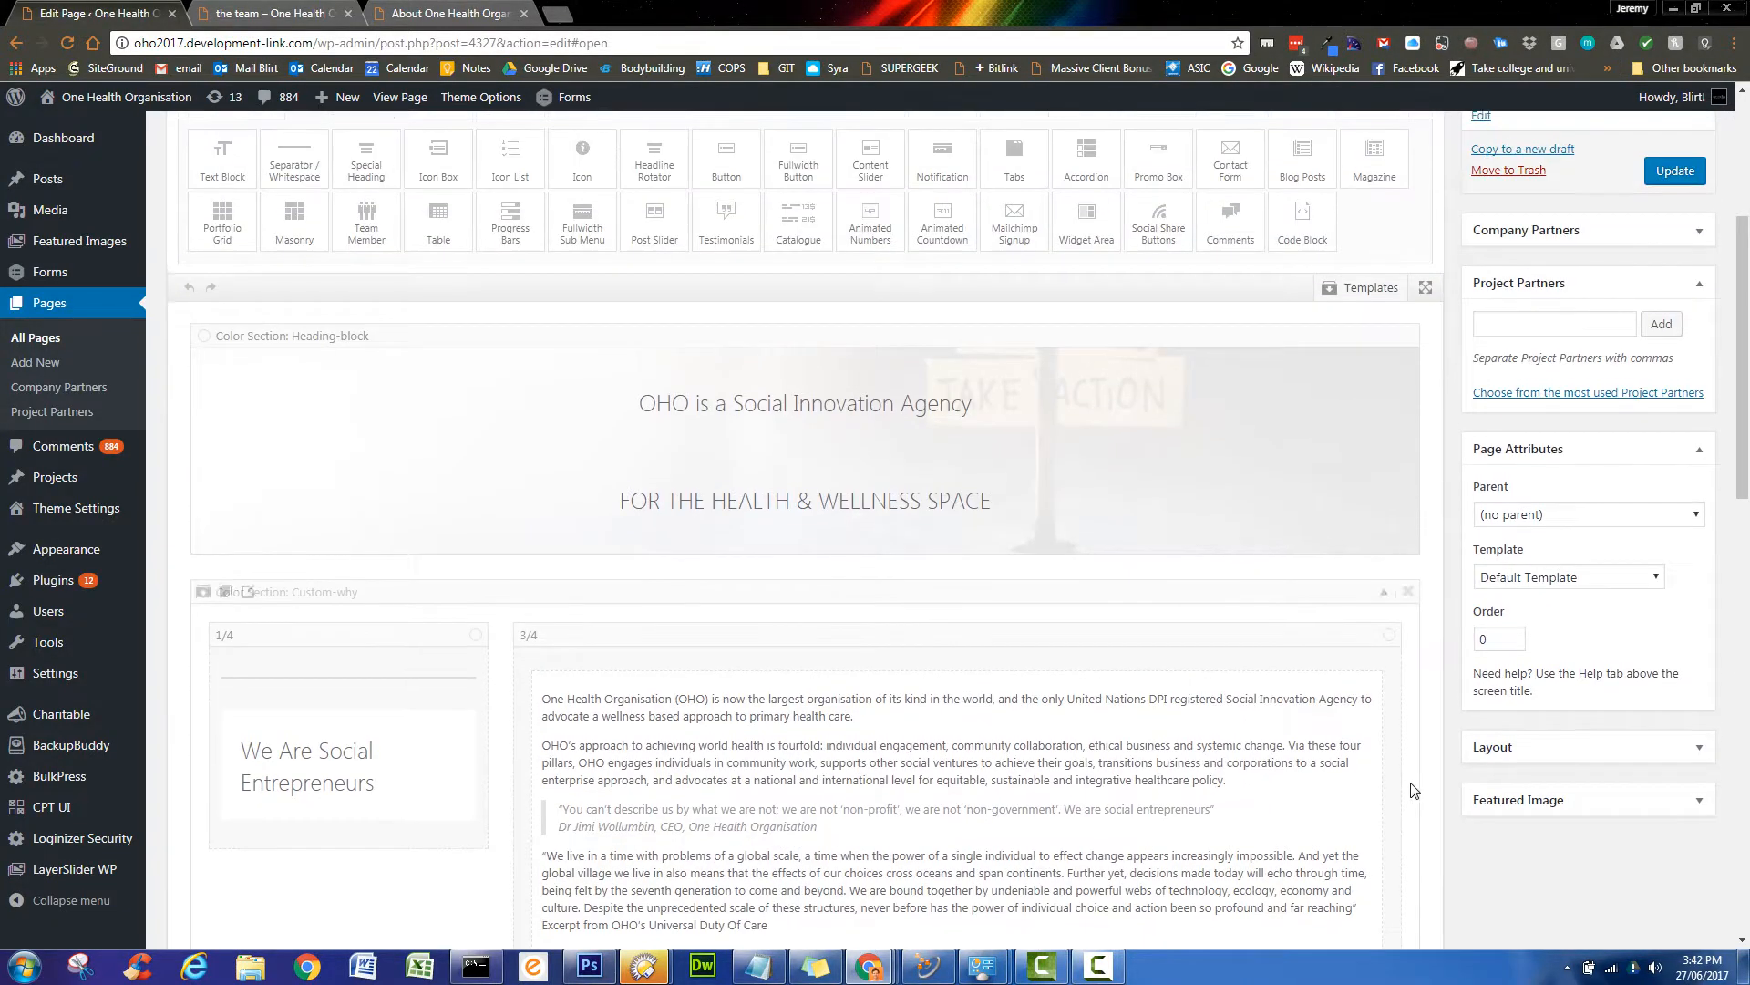
click(1369, 381)
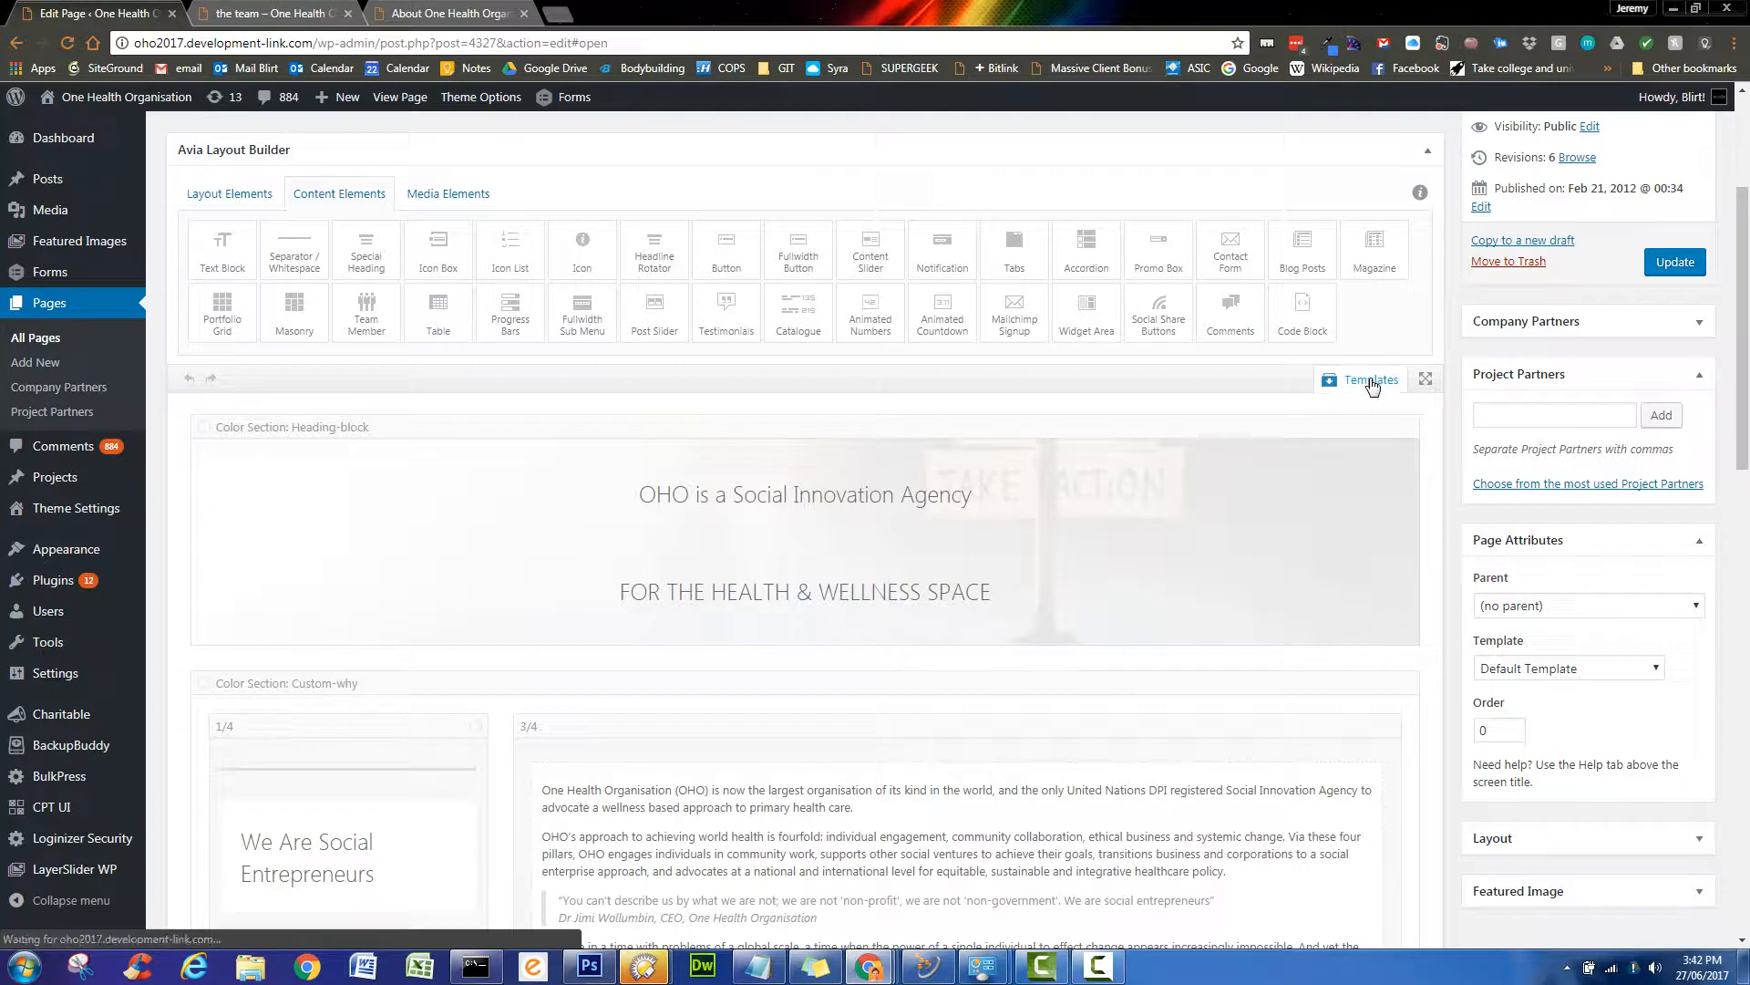
- Load the 'ELEMENT - Footer Set of 3' template, adding Donations, Newsletter Capture and Partners sections
drag(1415, 526, 1414, 557)
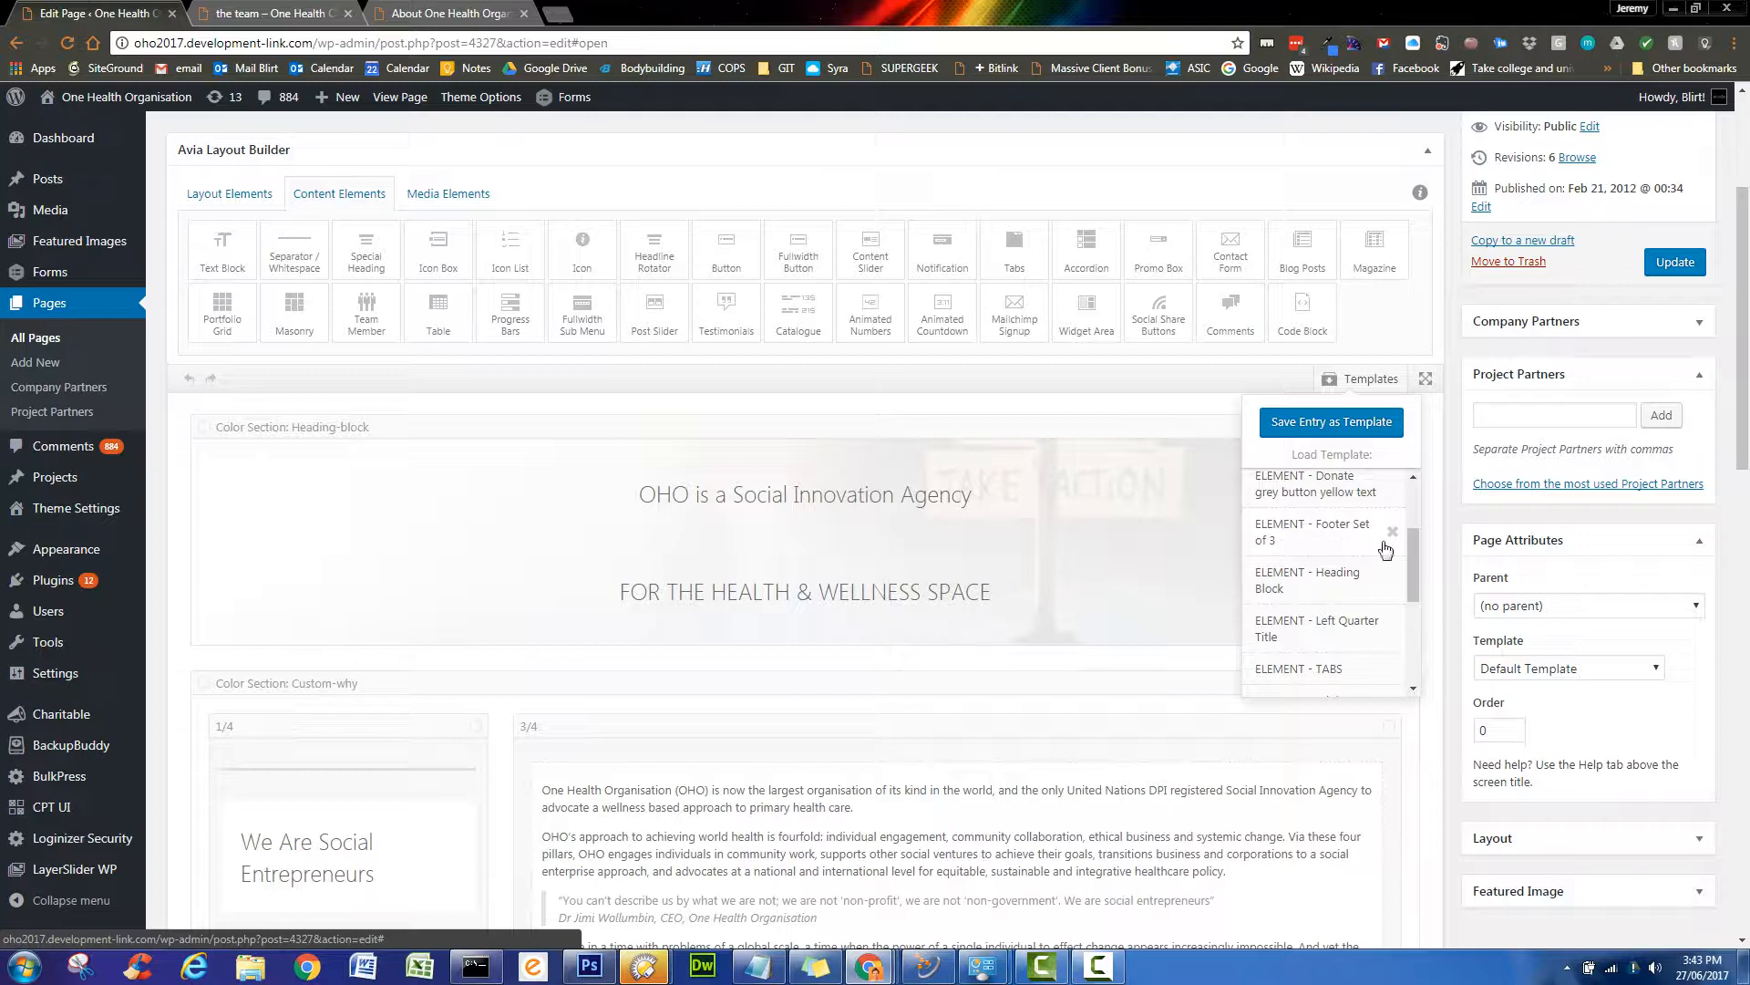
click(1308, 536)
scroll(1443, 707, down, 3)
scroll(1439, 714, down, 15)
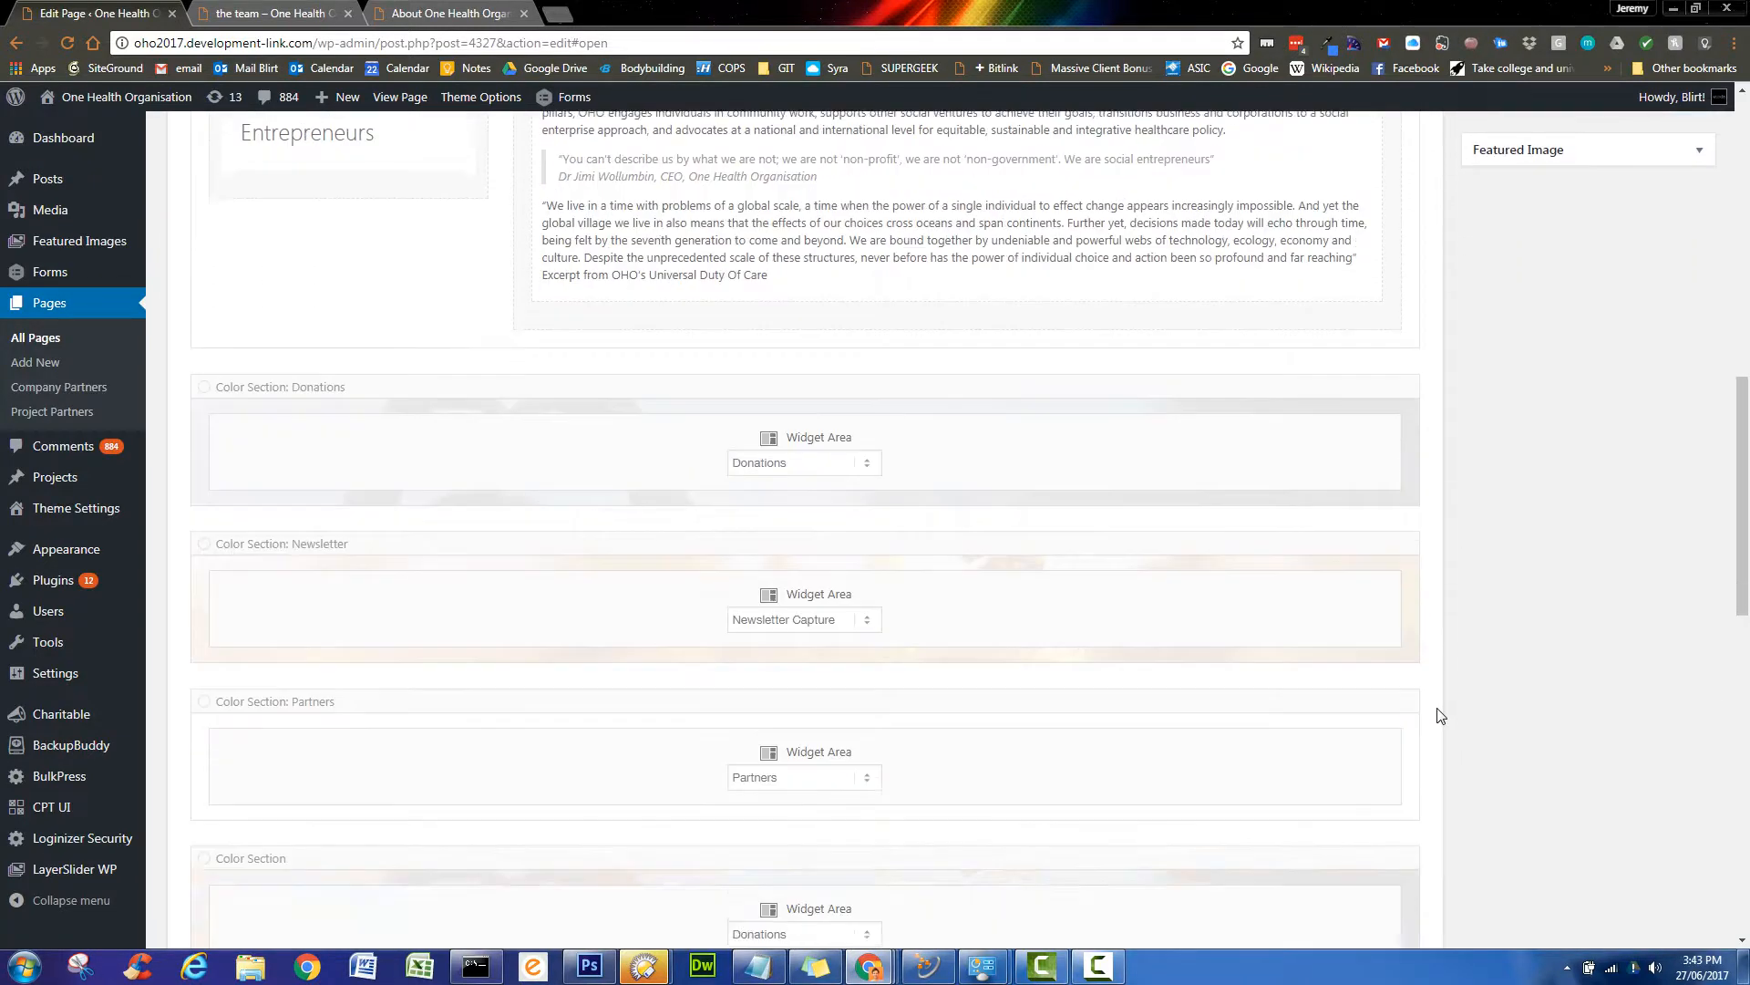
scroll(1154, 235, up, 3)
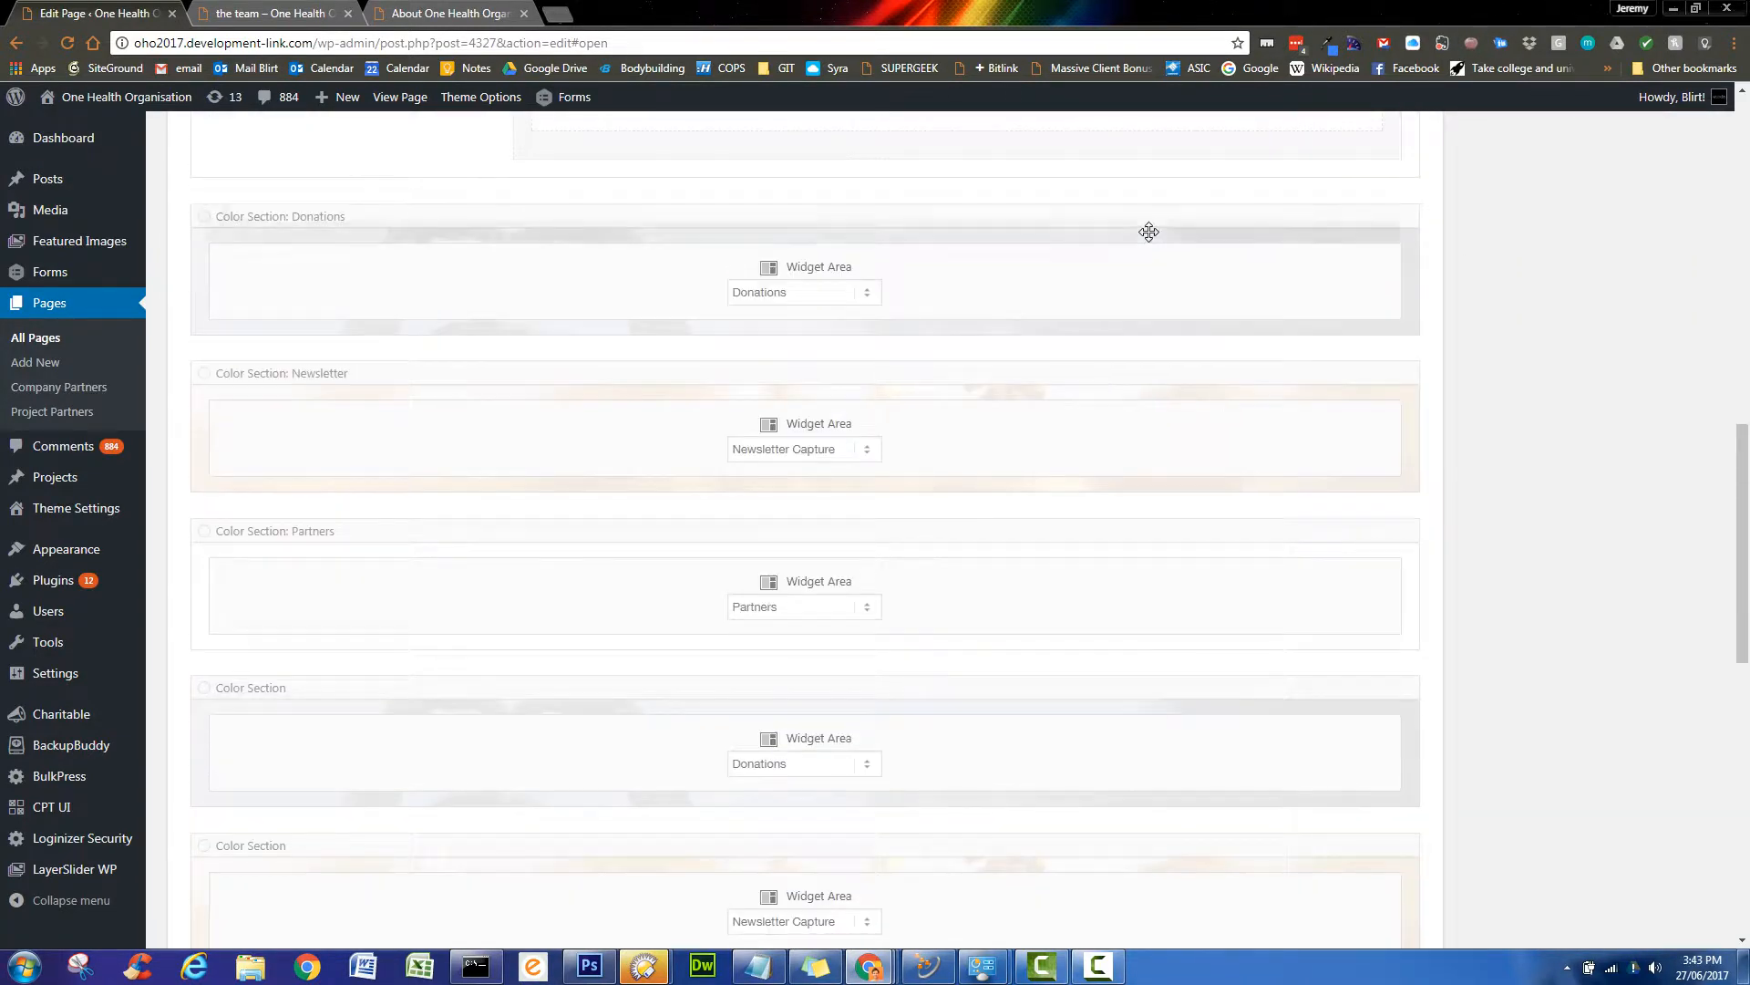
scroll(1146, 648, down, 3)
scroll(1147, 649, down, 3)
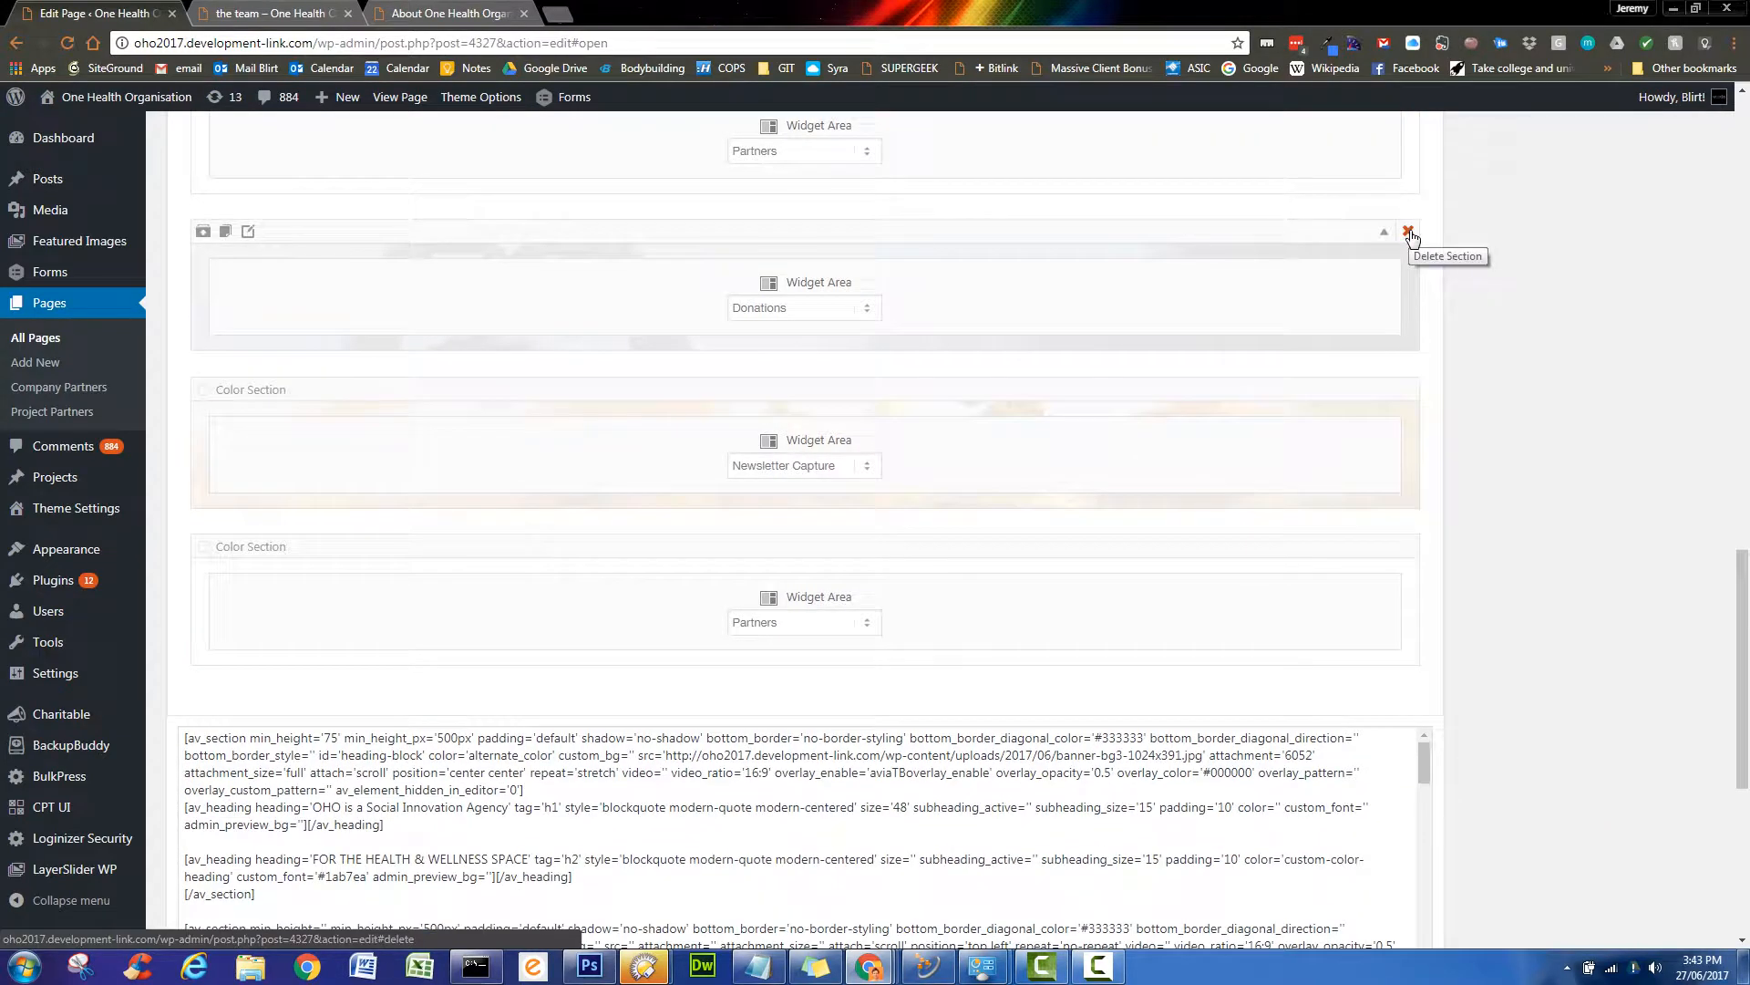
- Delete the three newly added duplicate Donations, Newsletter Capture and Partners widget sections
click(1408, 232)
click(1409, 235)
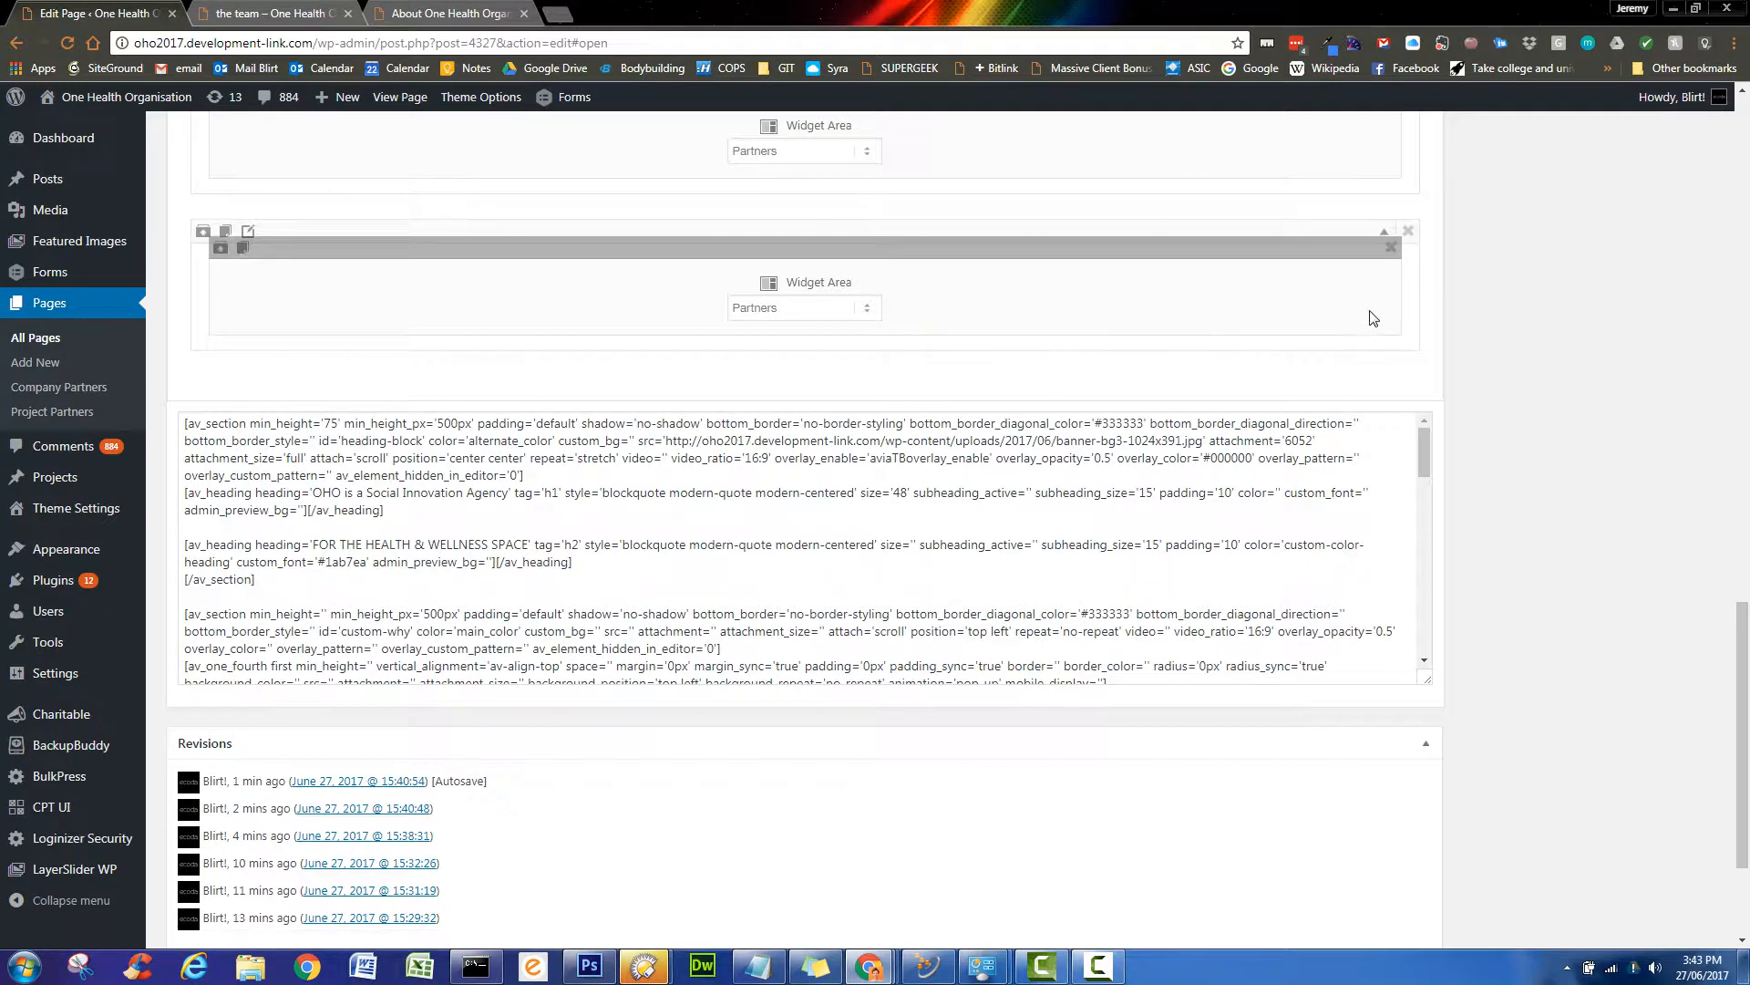
click(866, 314)
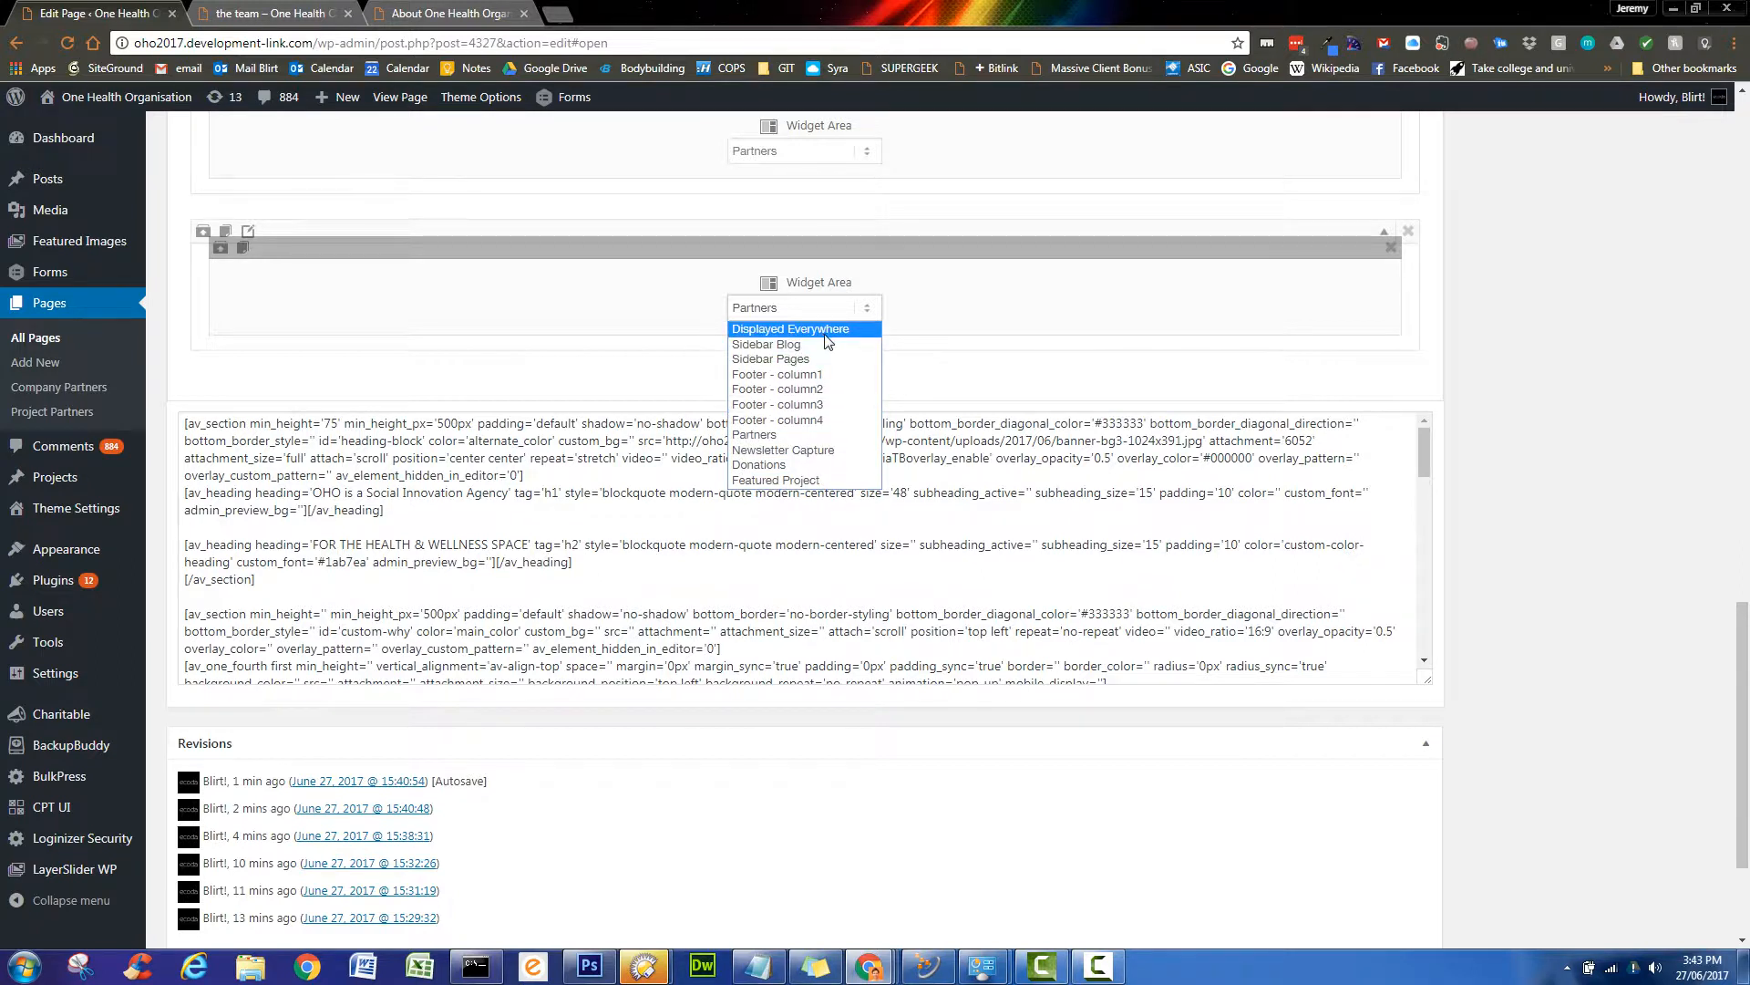
click(970, 312)
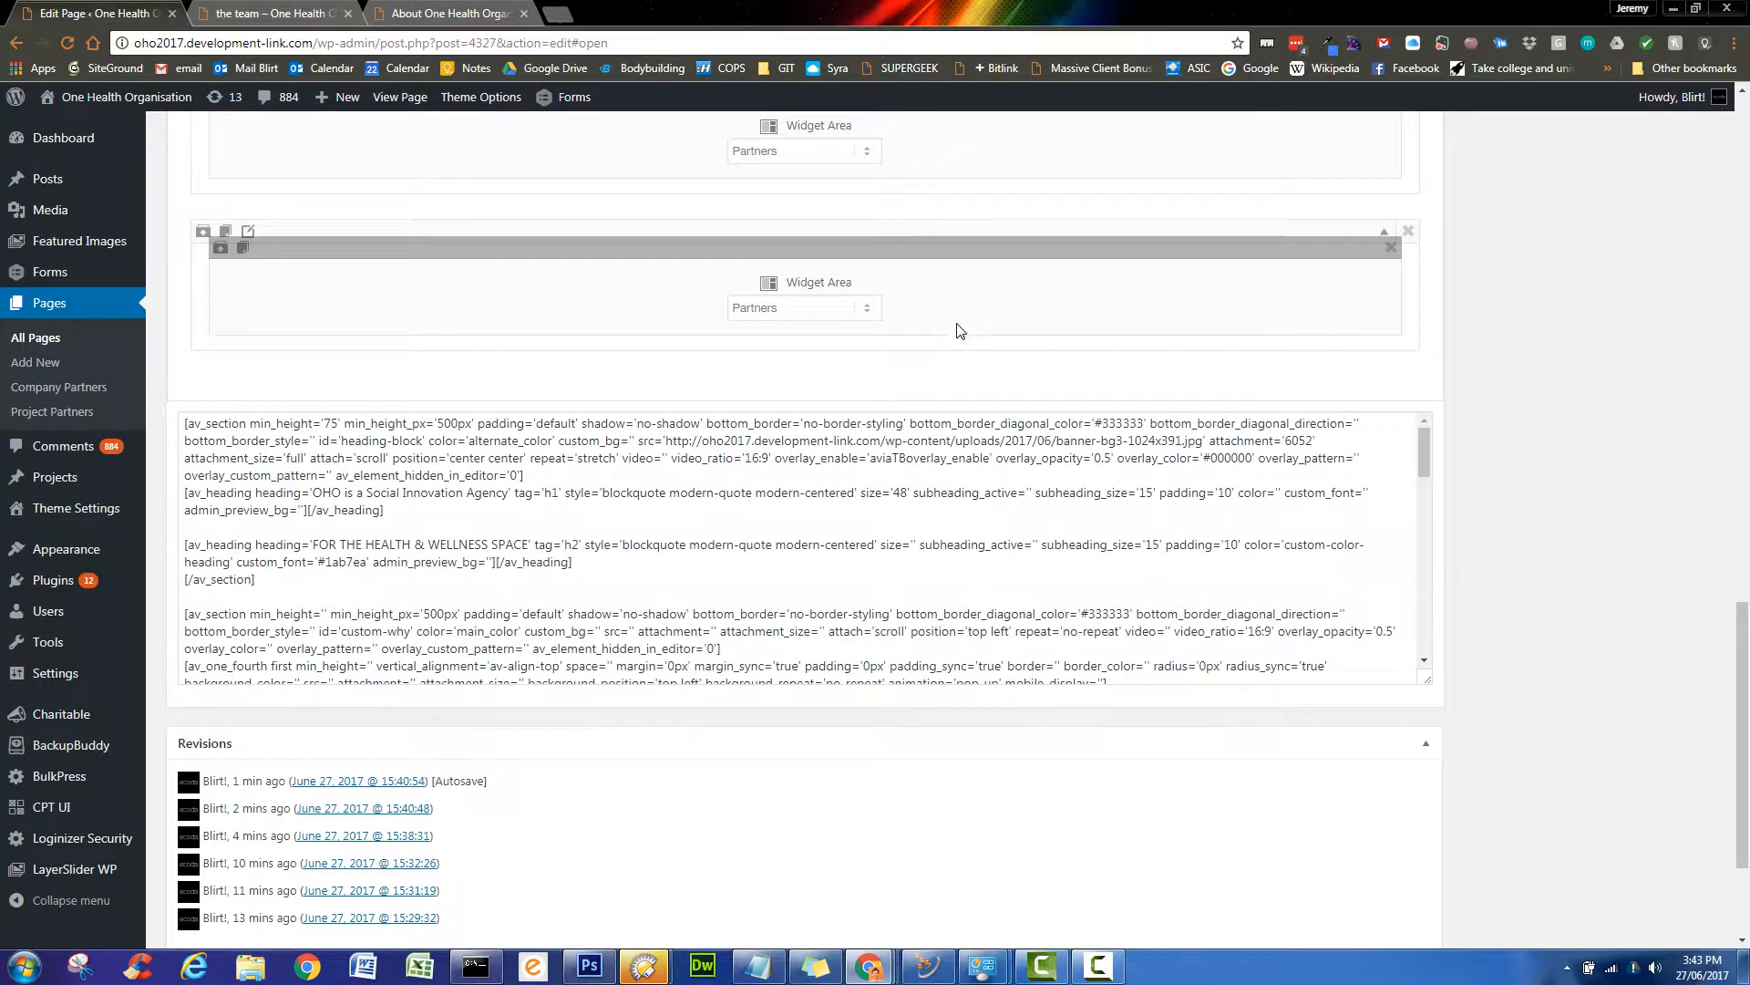
scroll(961, 325, up, 2)
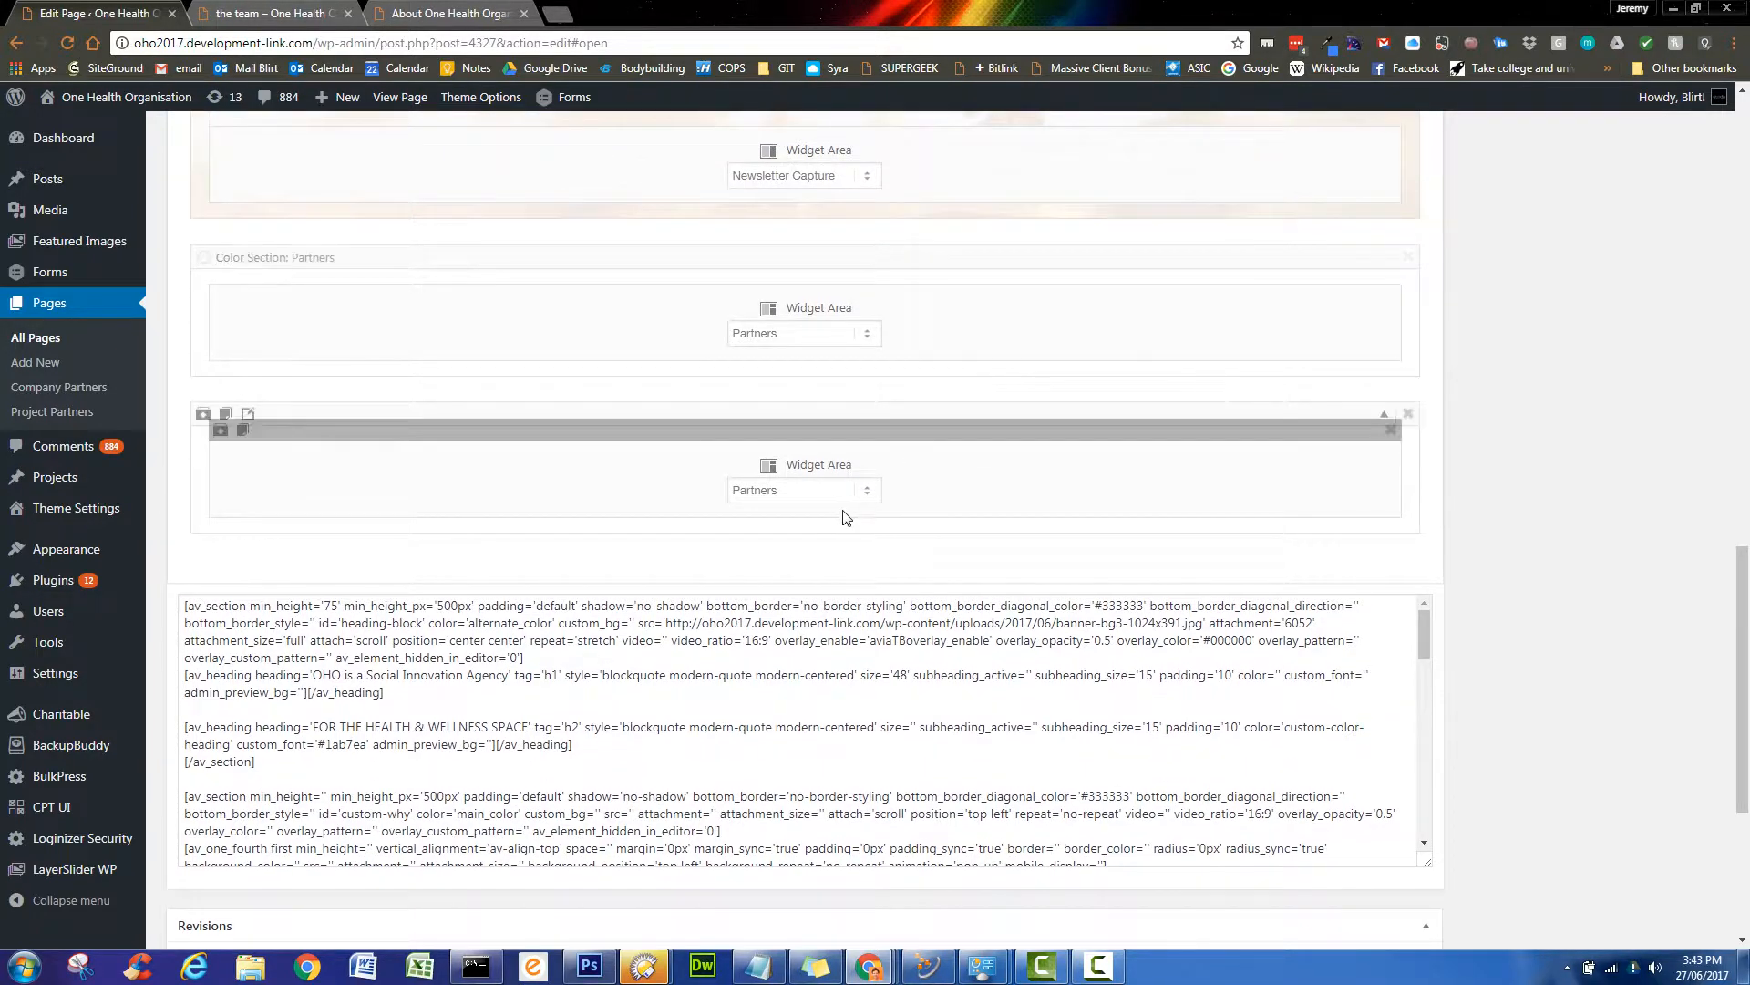
click(869, 493)
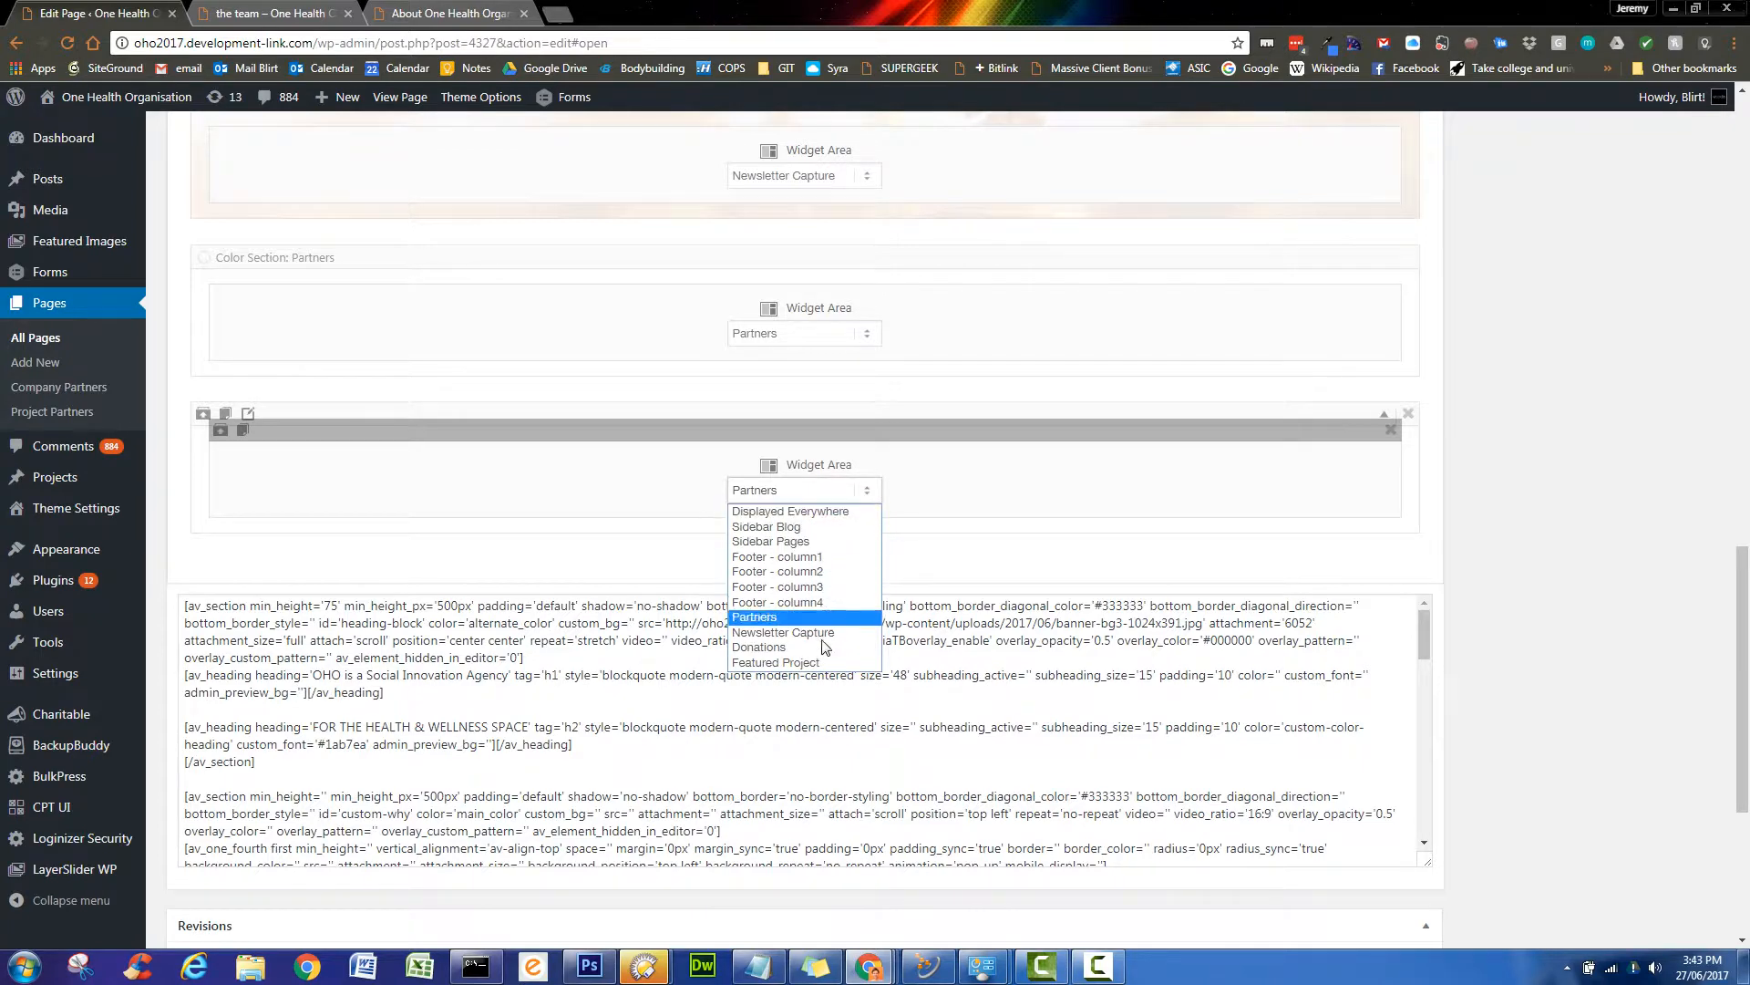
click(1411, 415)
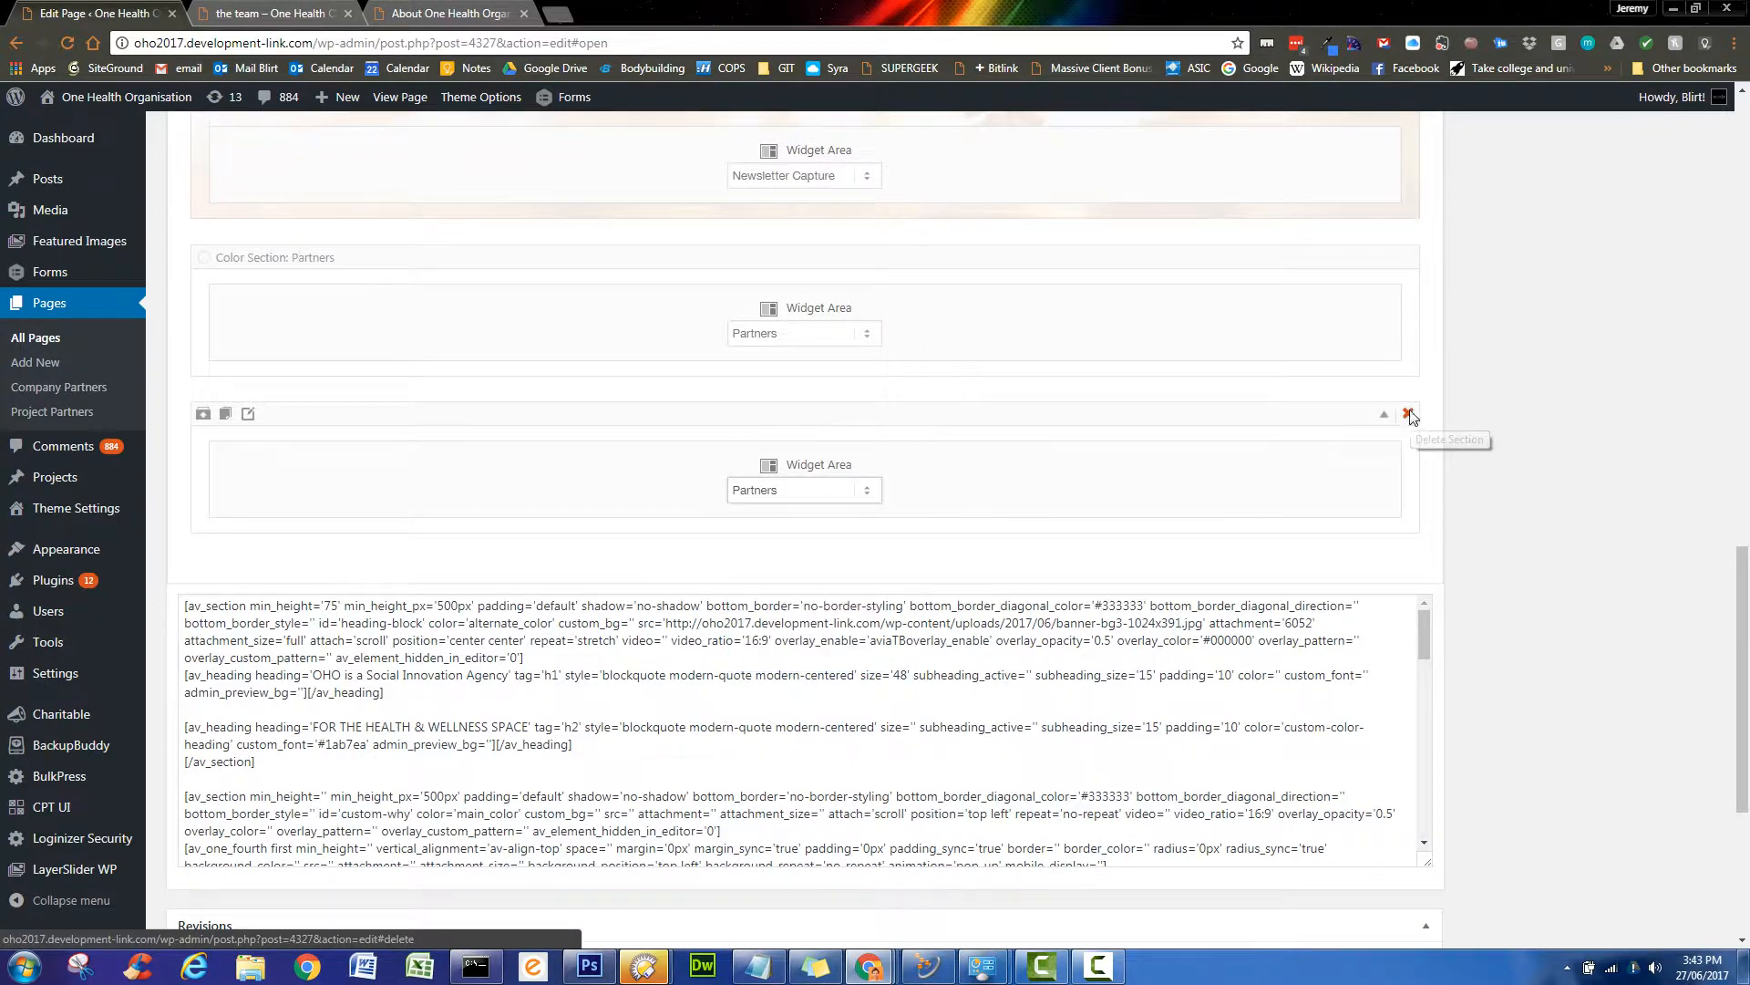
scroll(1530, 441, up, 4)
scroll(1540, 463, up, 12)
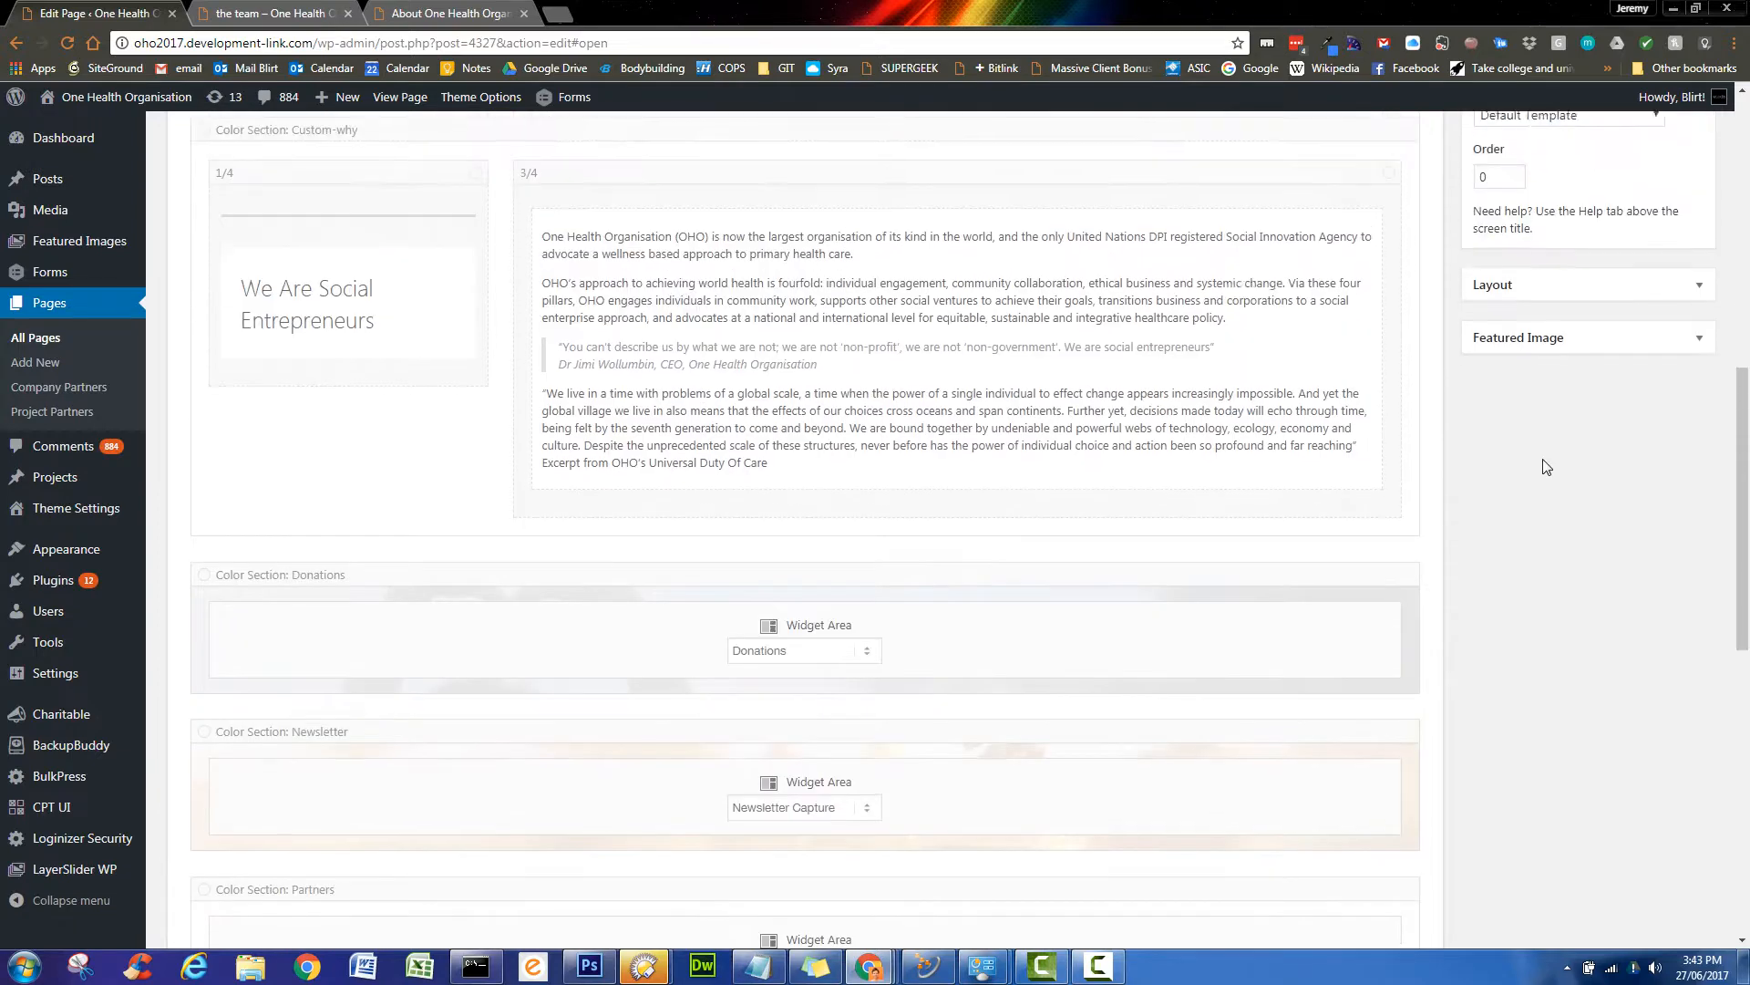
scroll(1566, 469, up, 1)
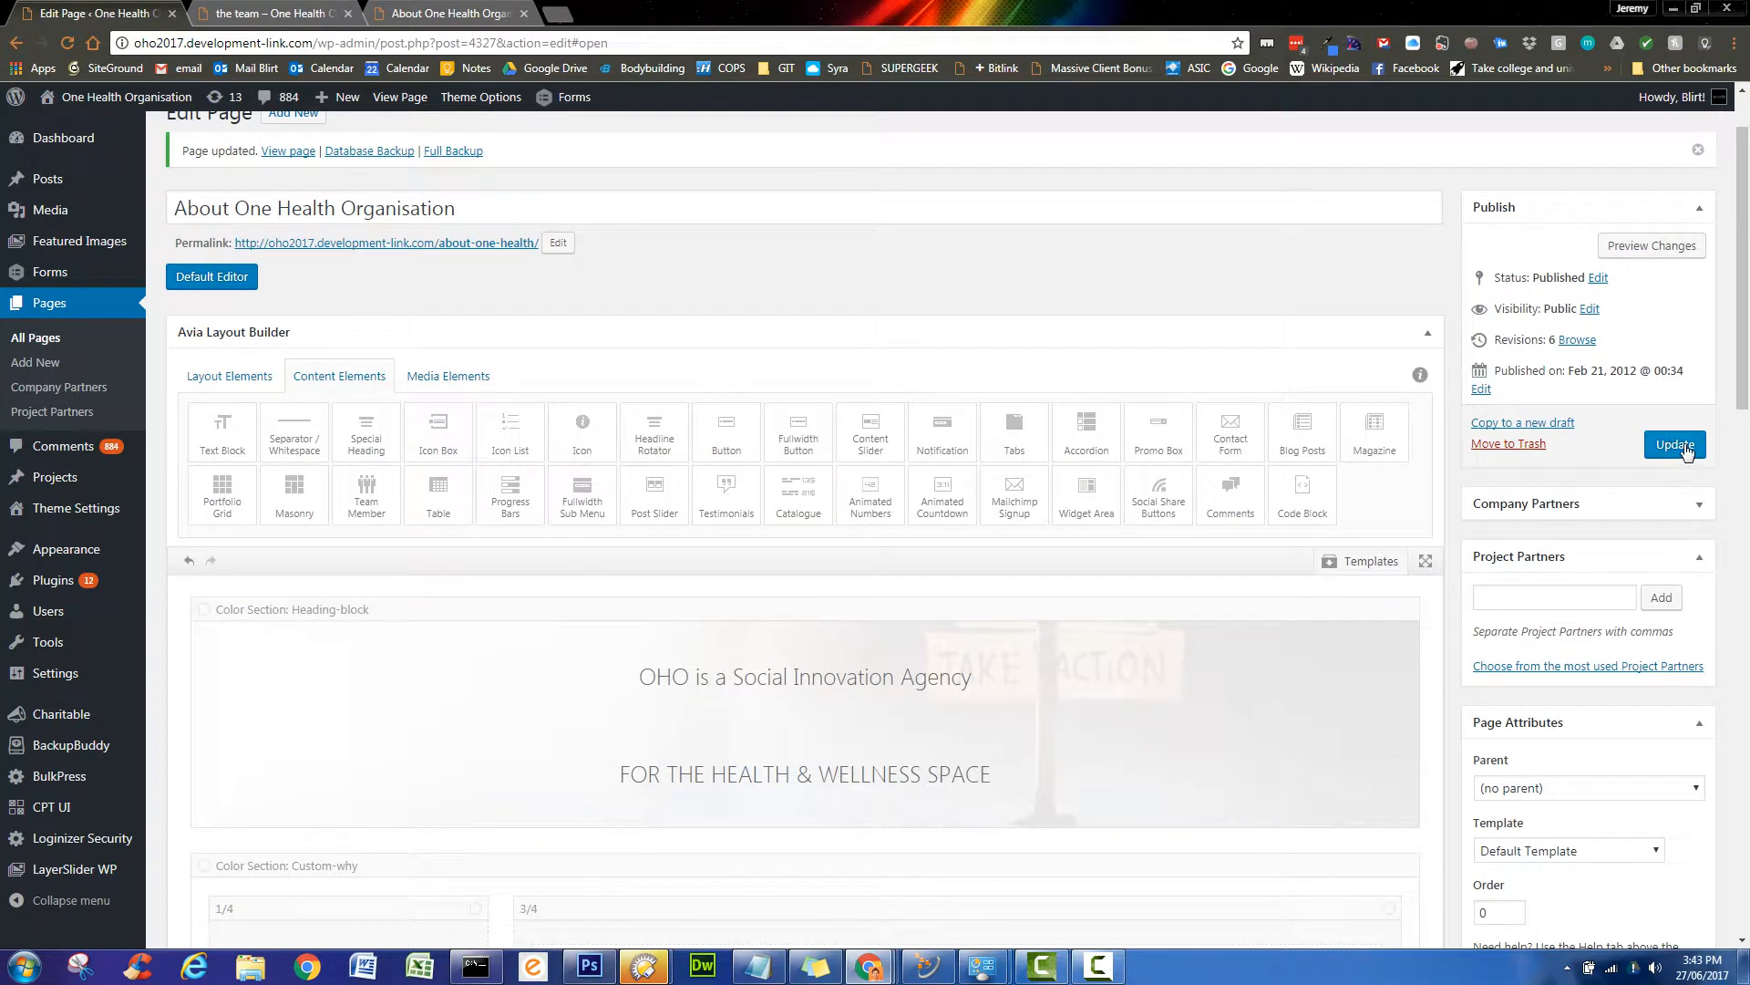
- Update the page so the section changes are saved as revision 7
click(1672, 438)
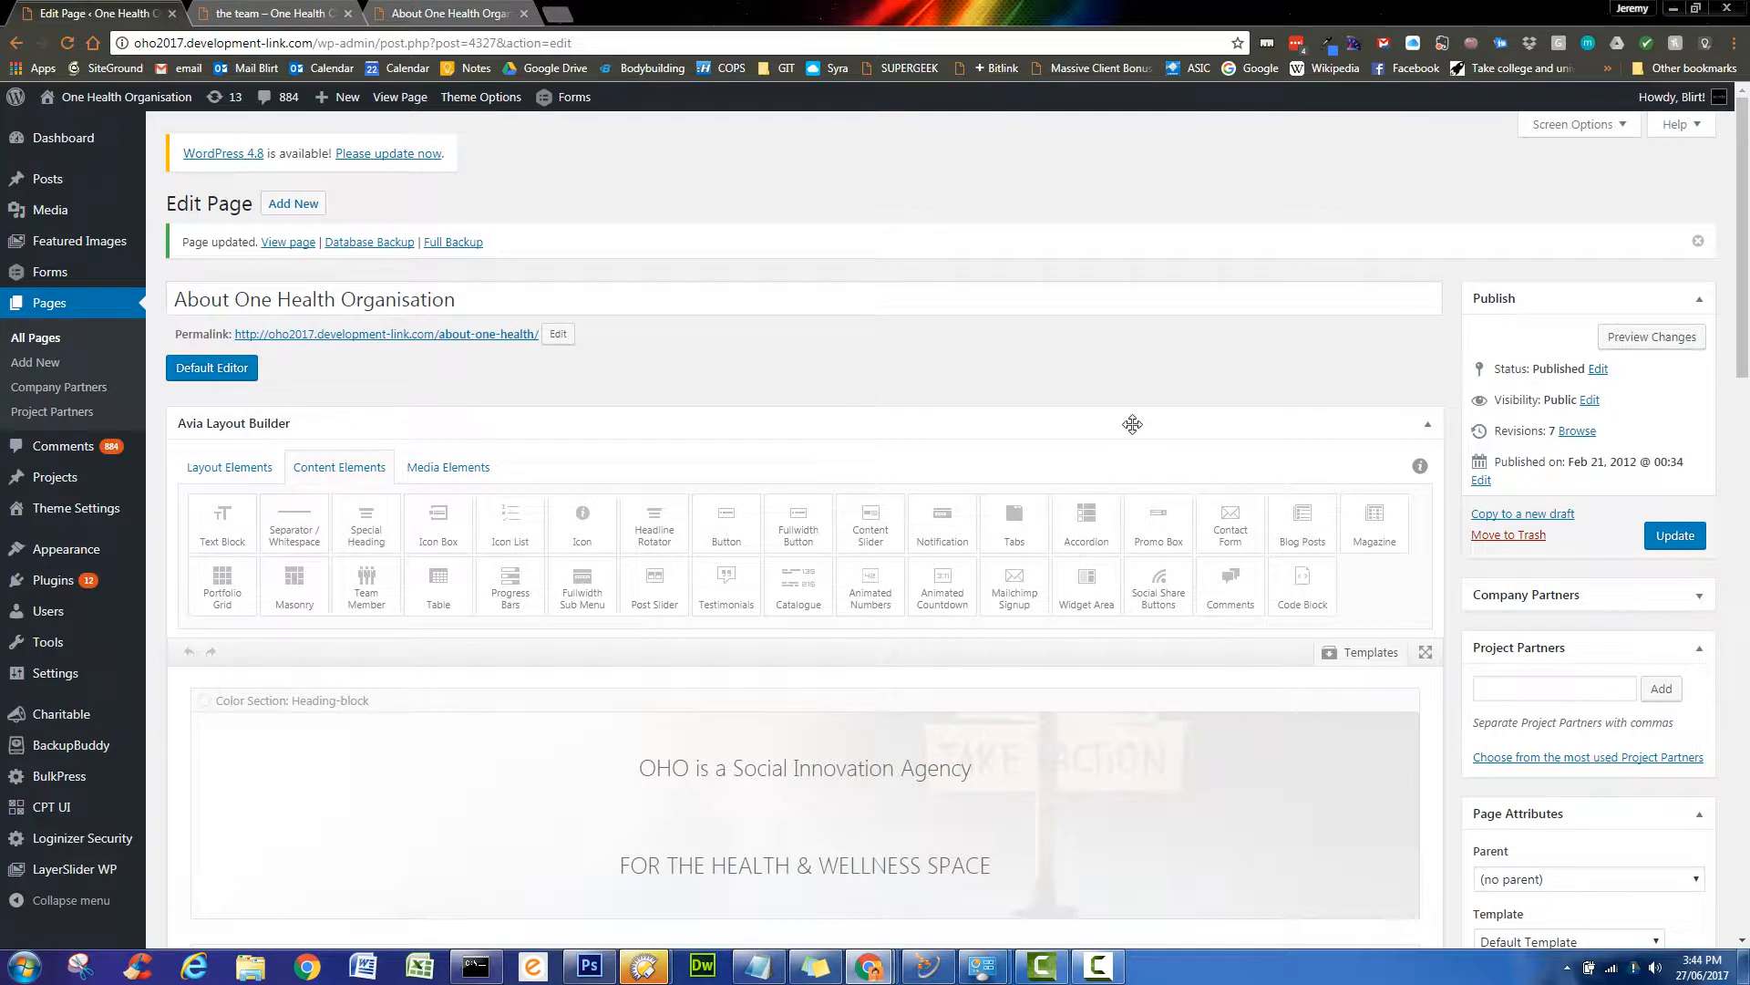
scroll(1079, 407, down, 2)
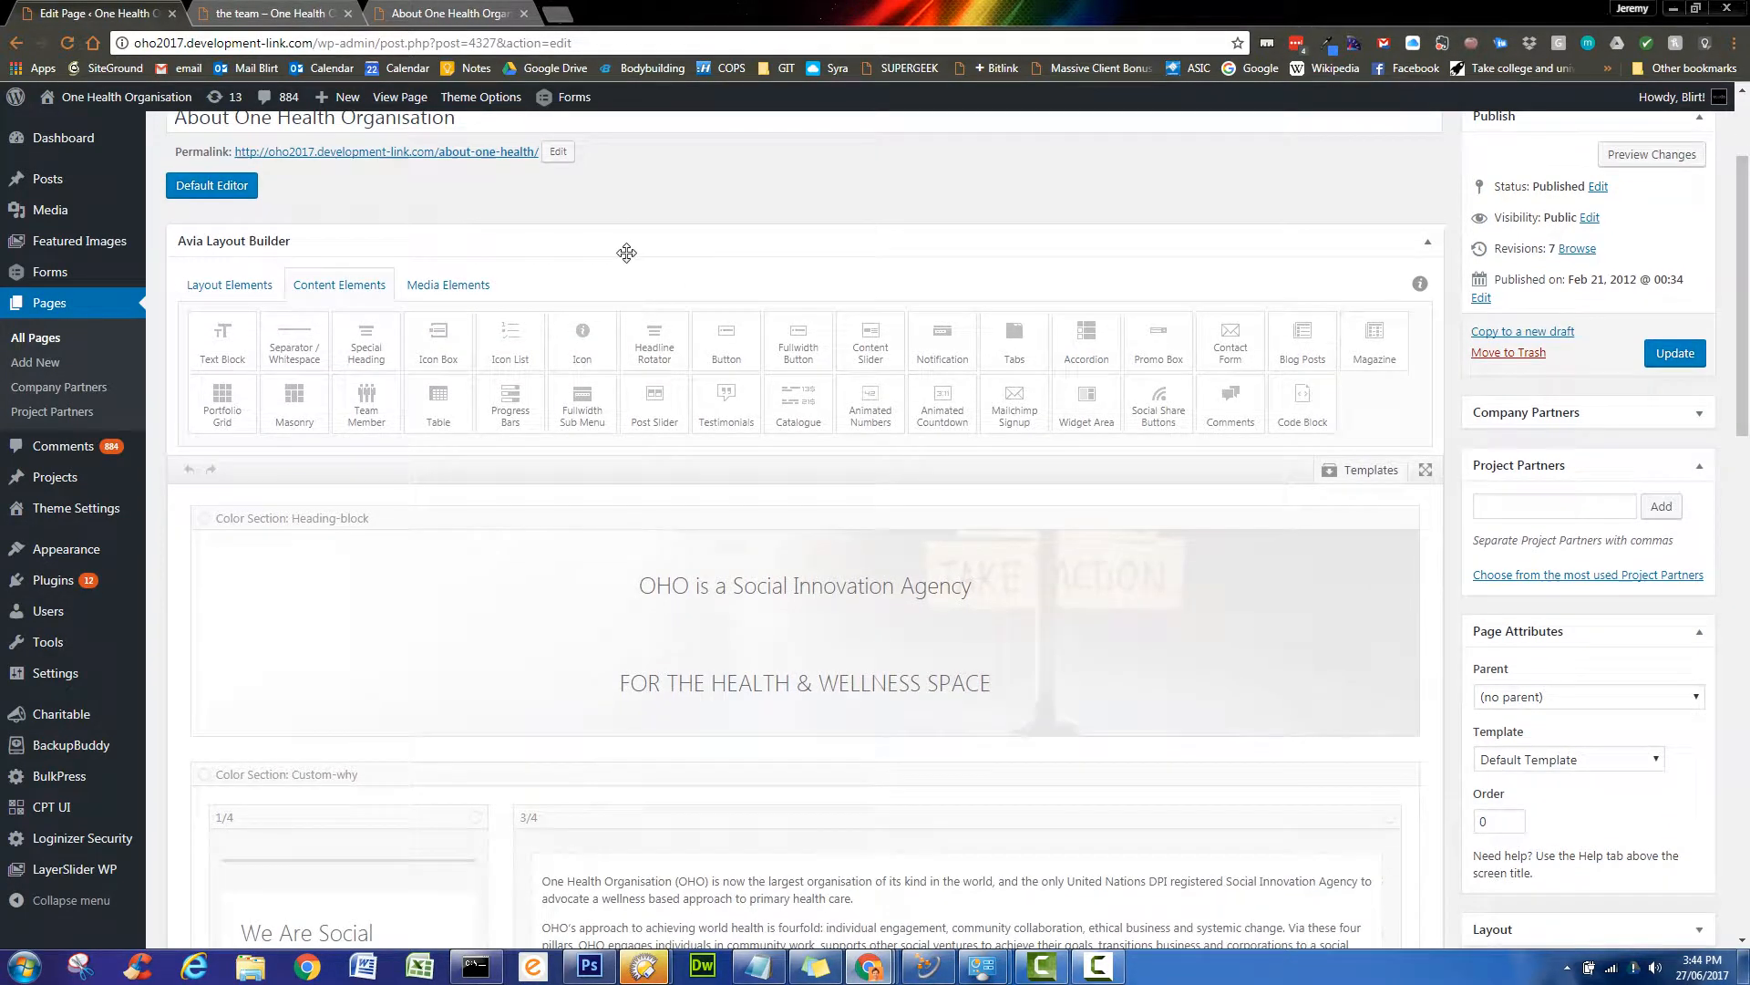
scroll(629, 255, down, 4)
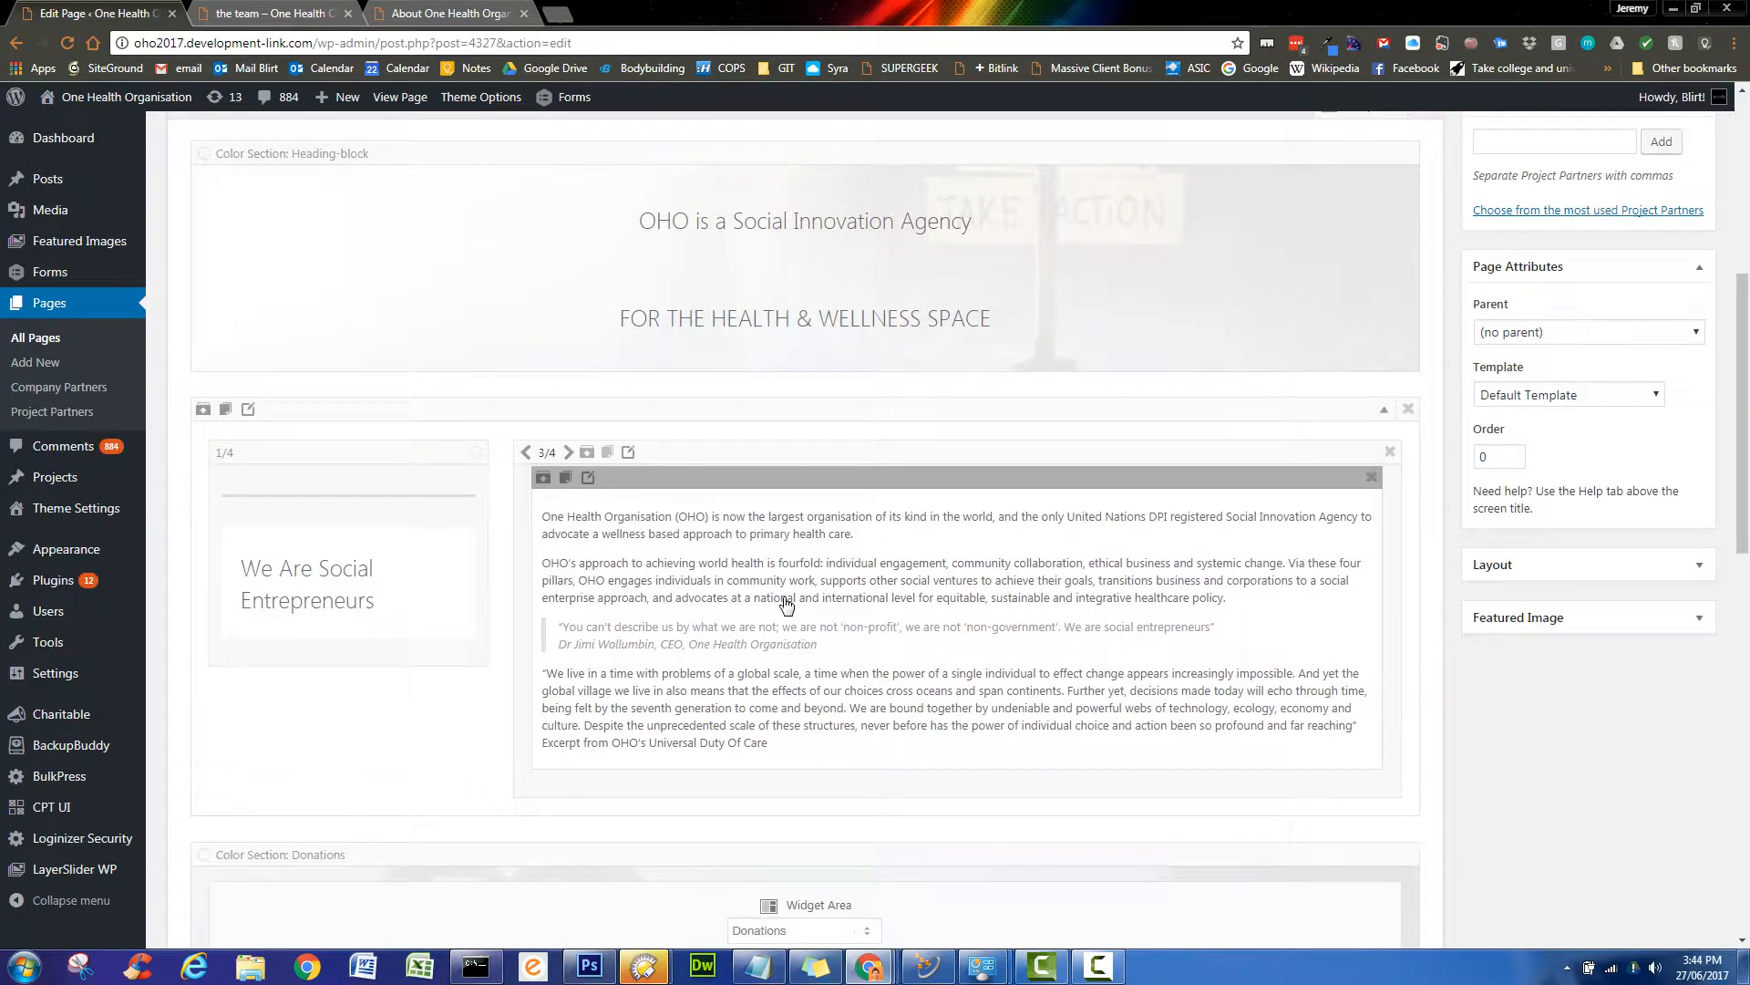
- Split the main text block's OHO quote into new paragraphs at 'Further yet' and 'Despite'
click(786, 606)
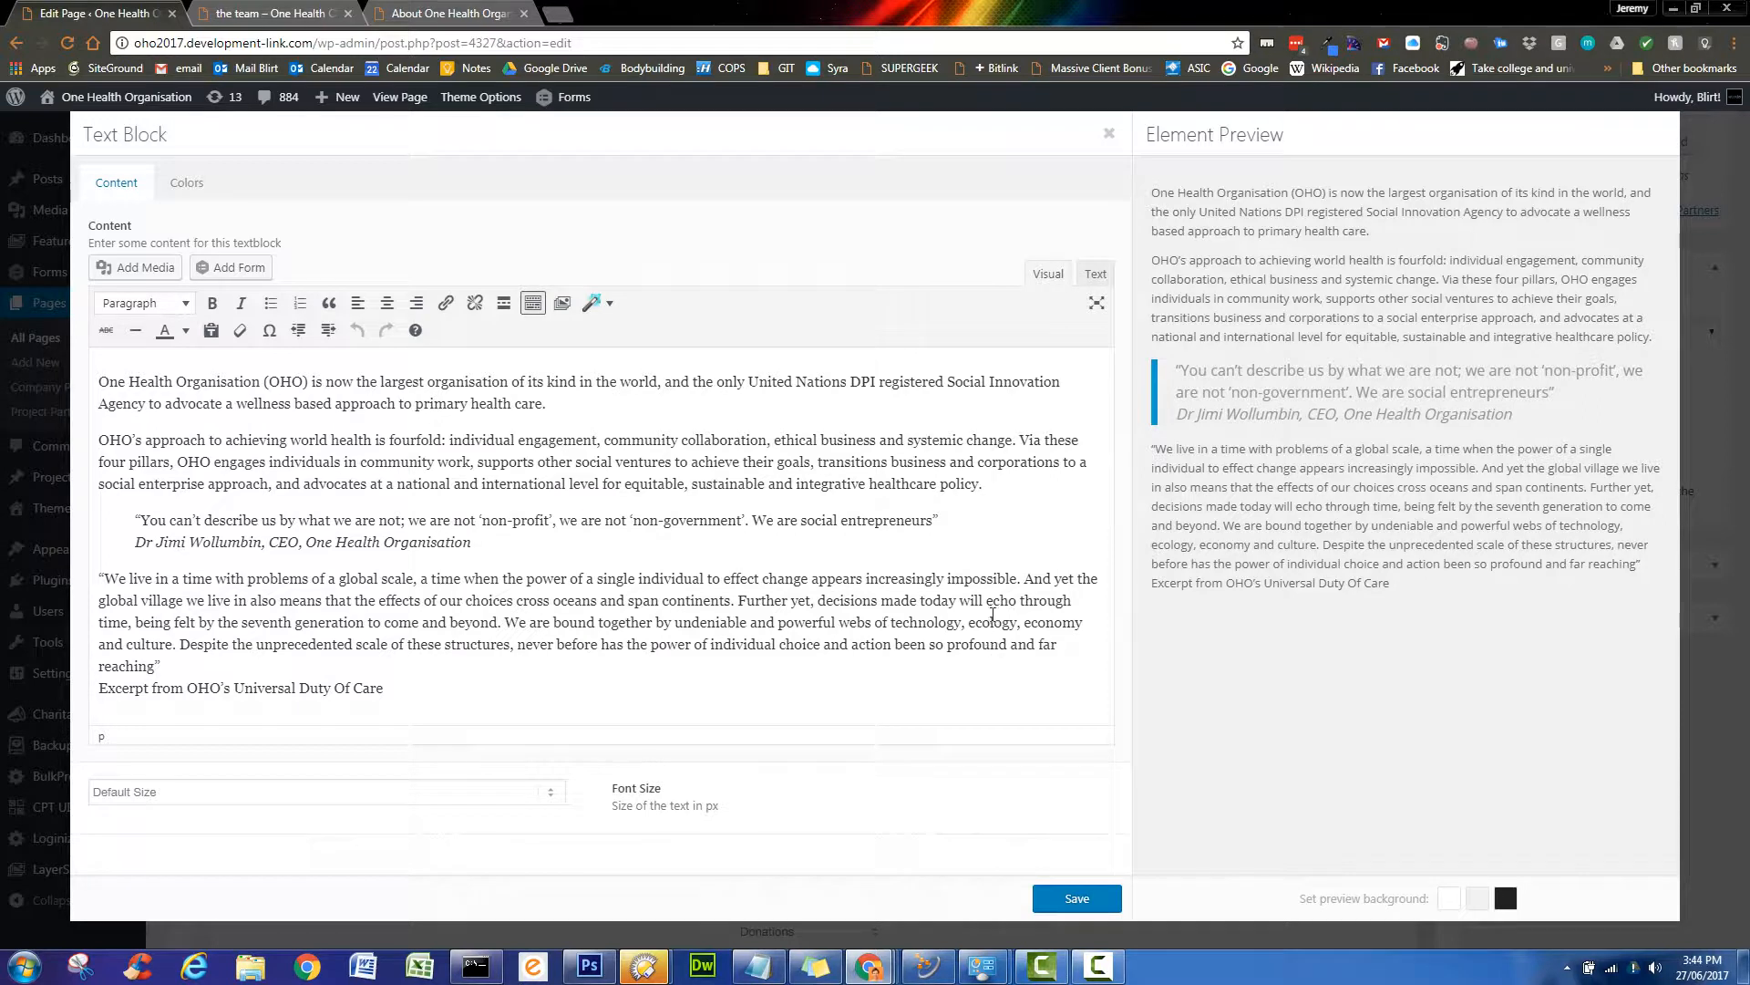
click(739, 599)
key(Return)
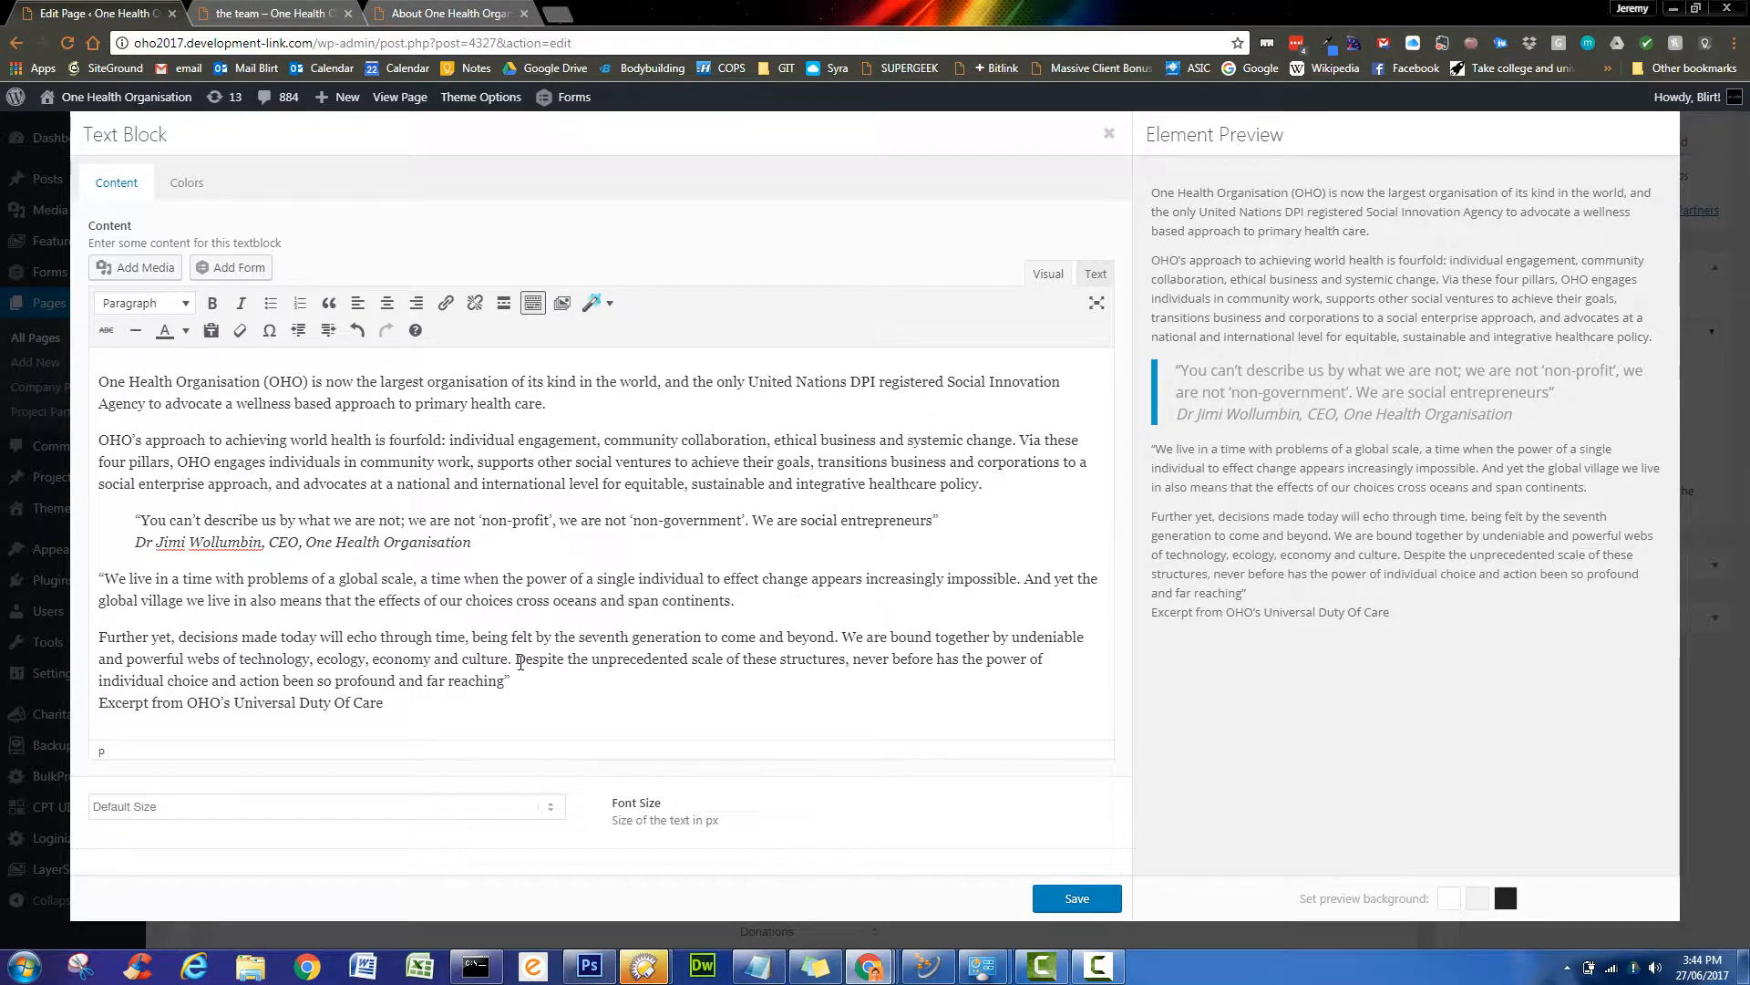
key(Return)
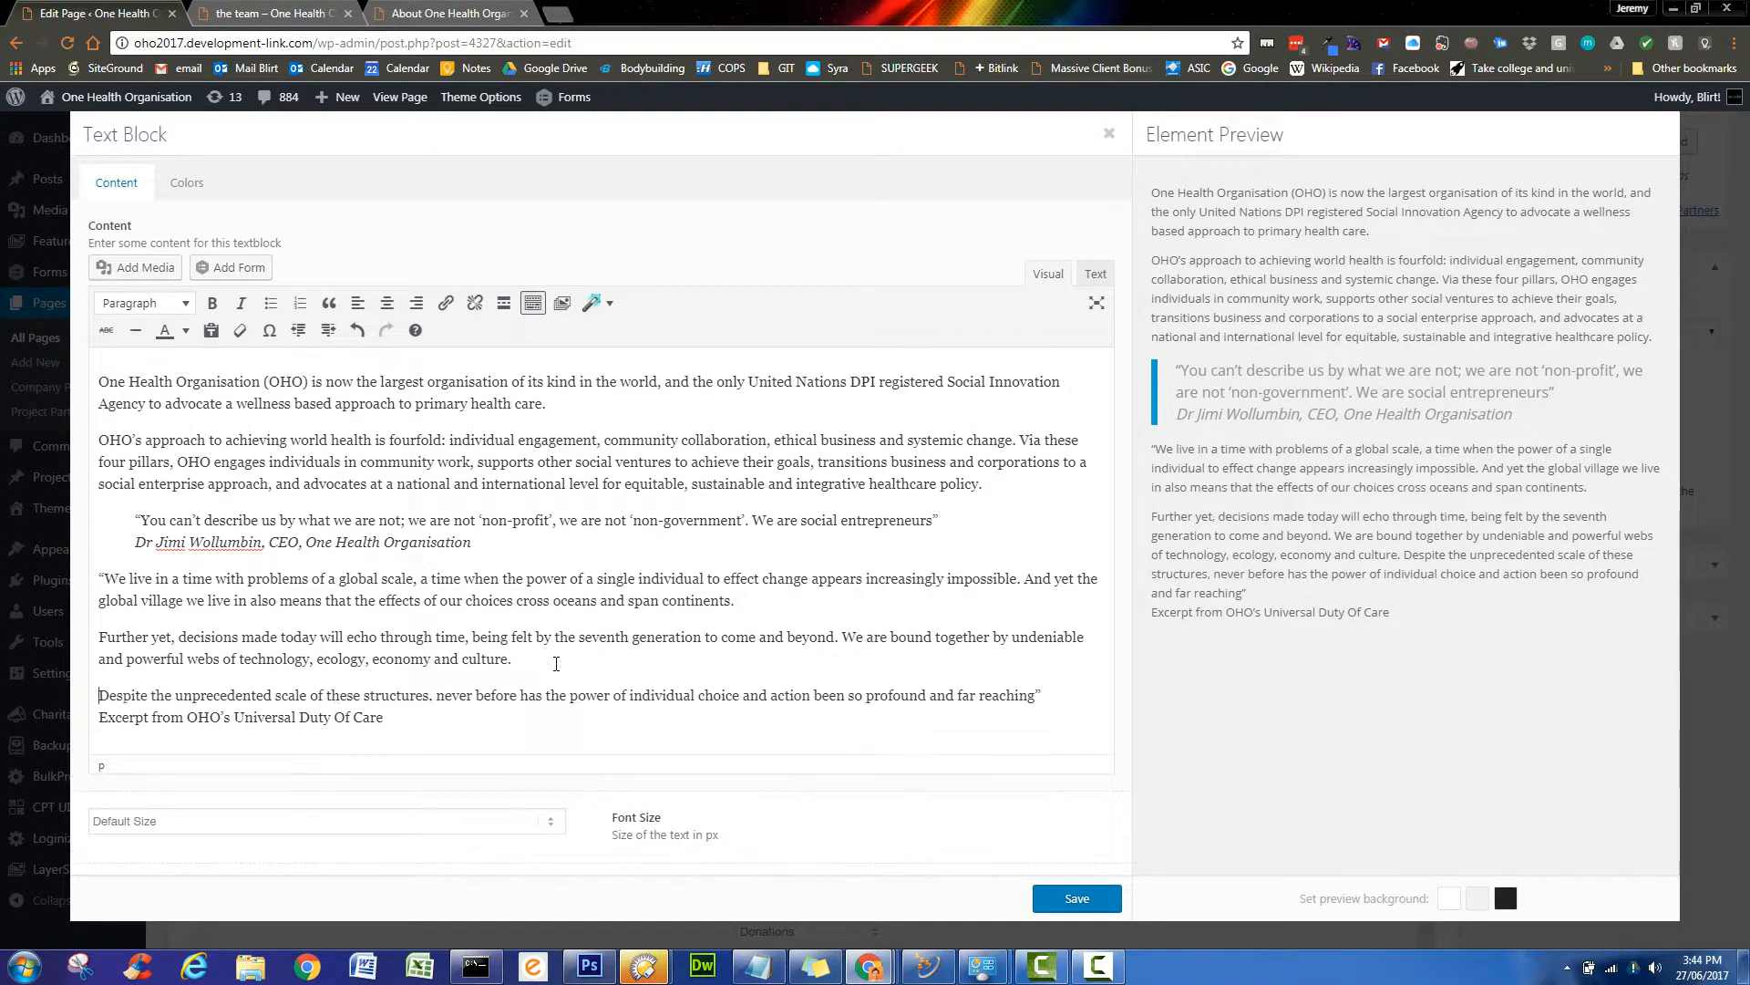
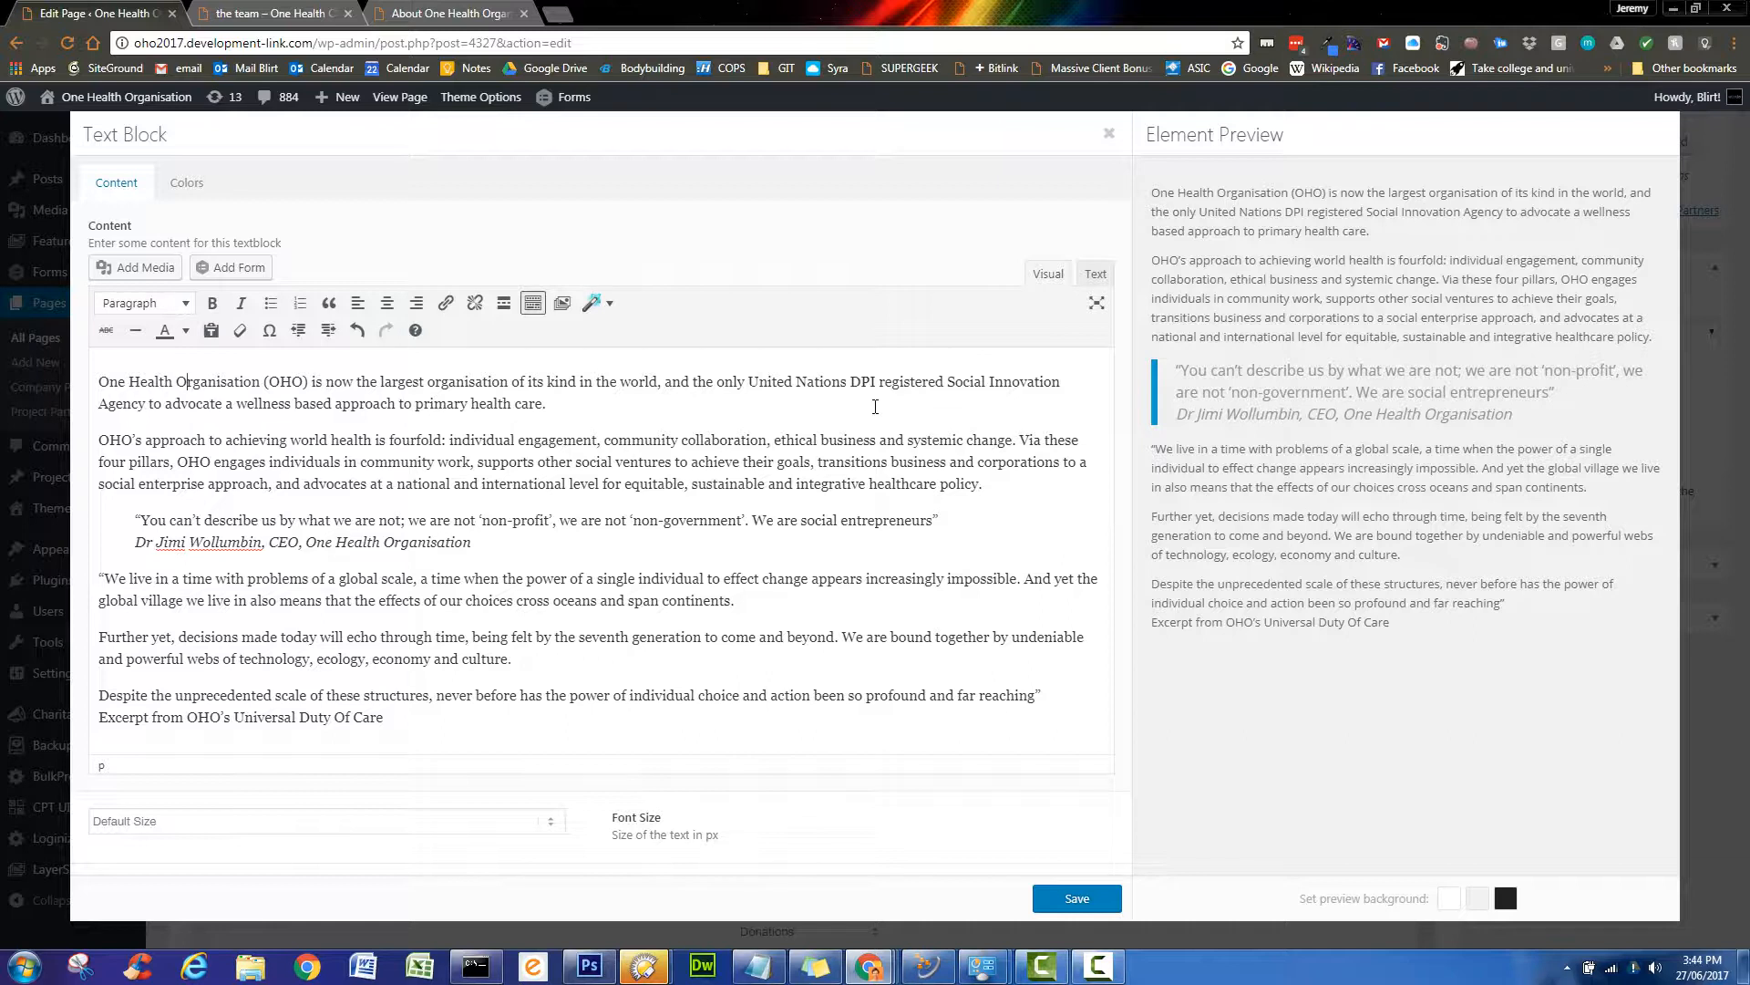
- Insert the mountain lake banner image at Gallery 845 × 302 size at the start of the text block
click(107, 364)
click(142, 272)
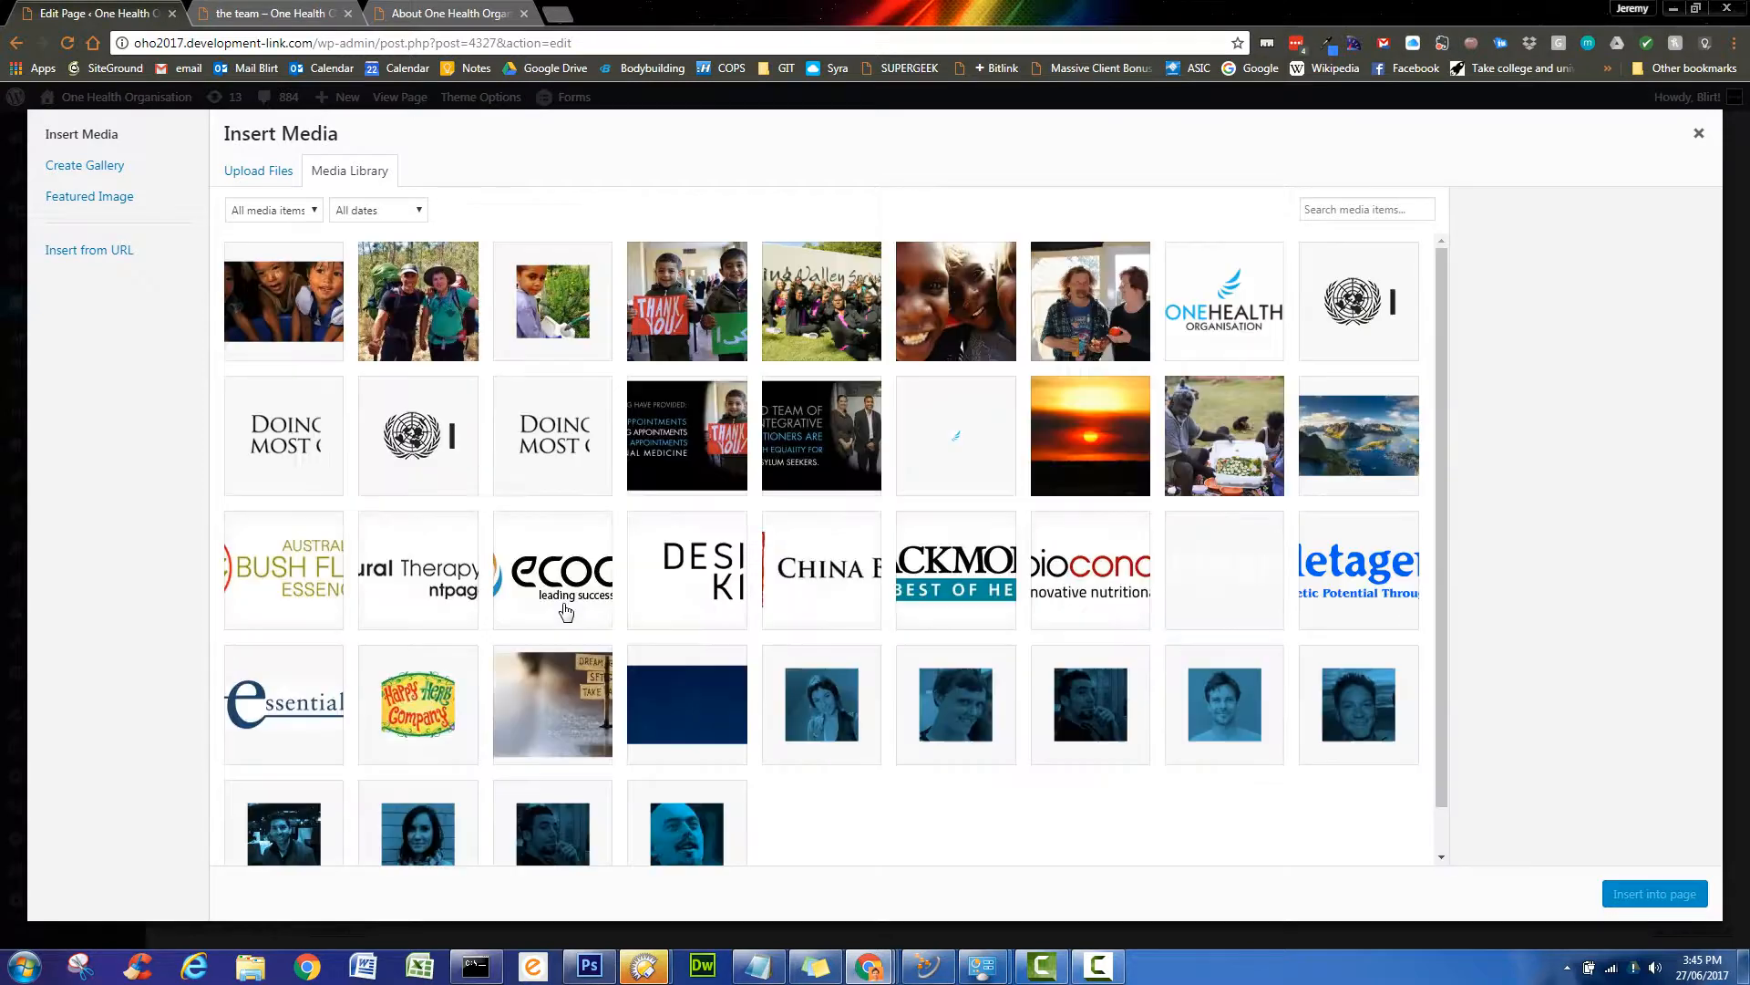
scroll(1040, 674, down, 1)
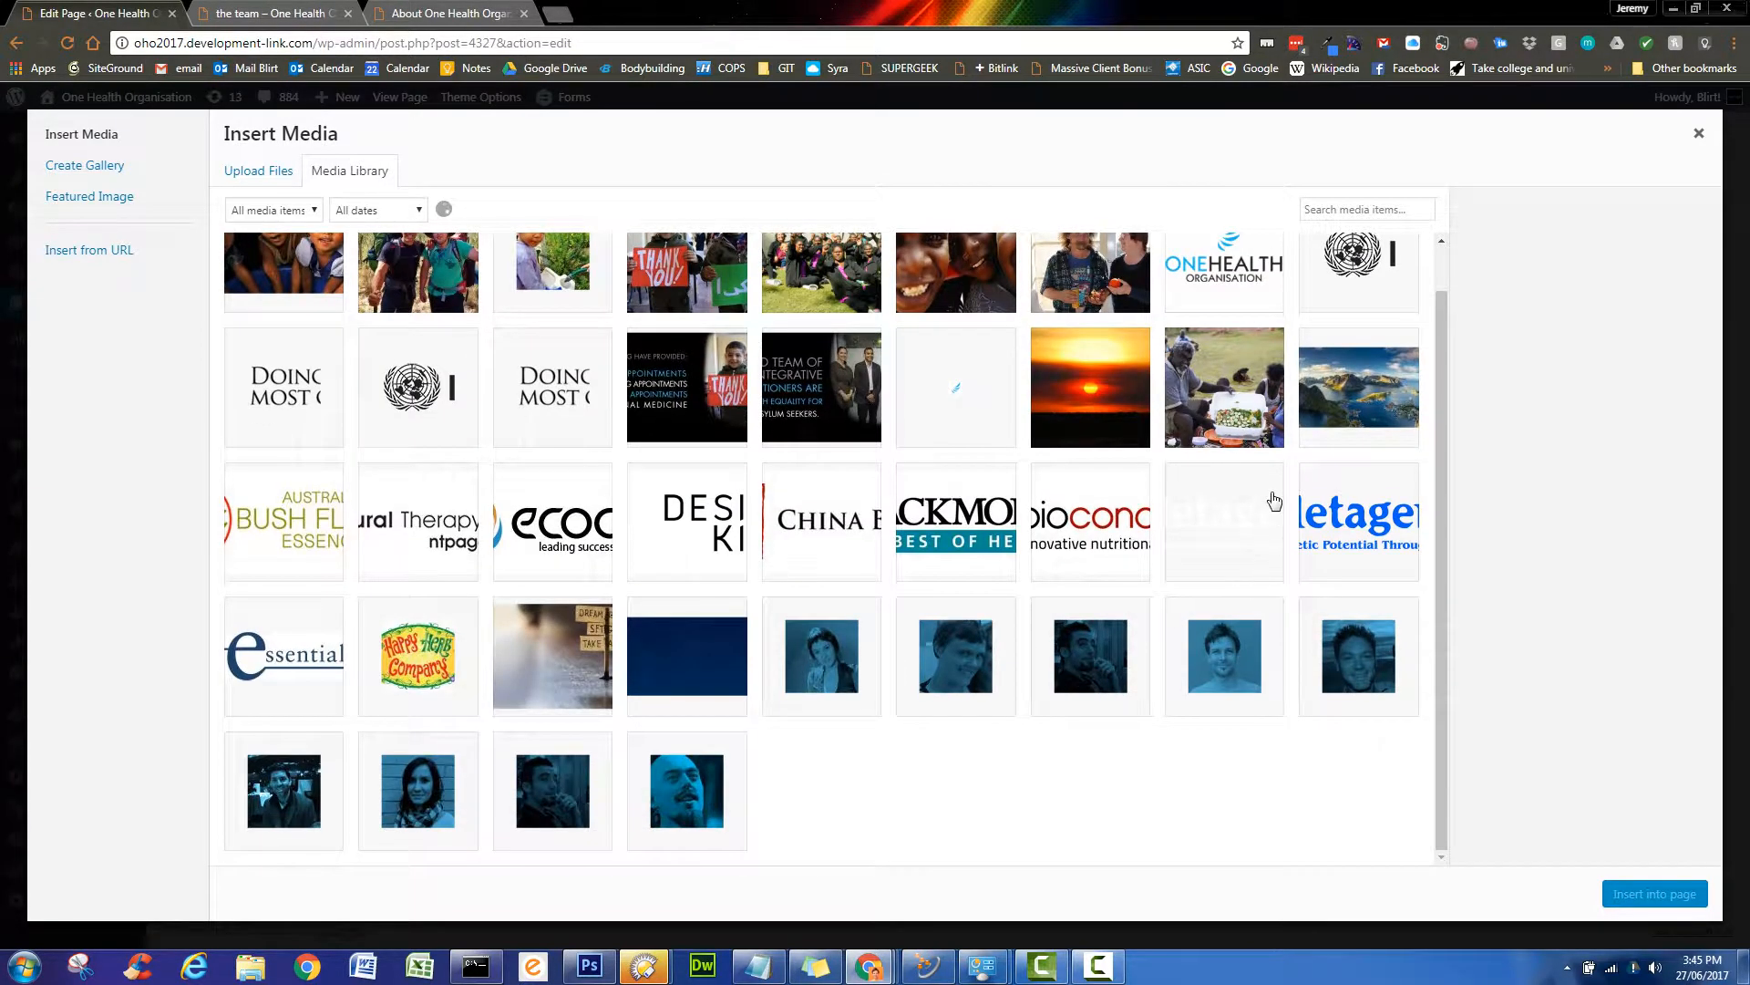
click(1381, 401)
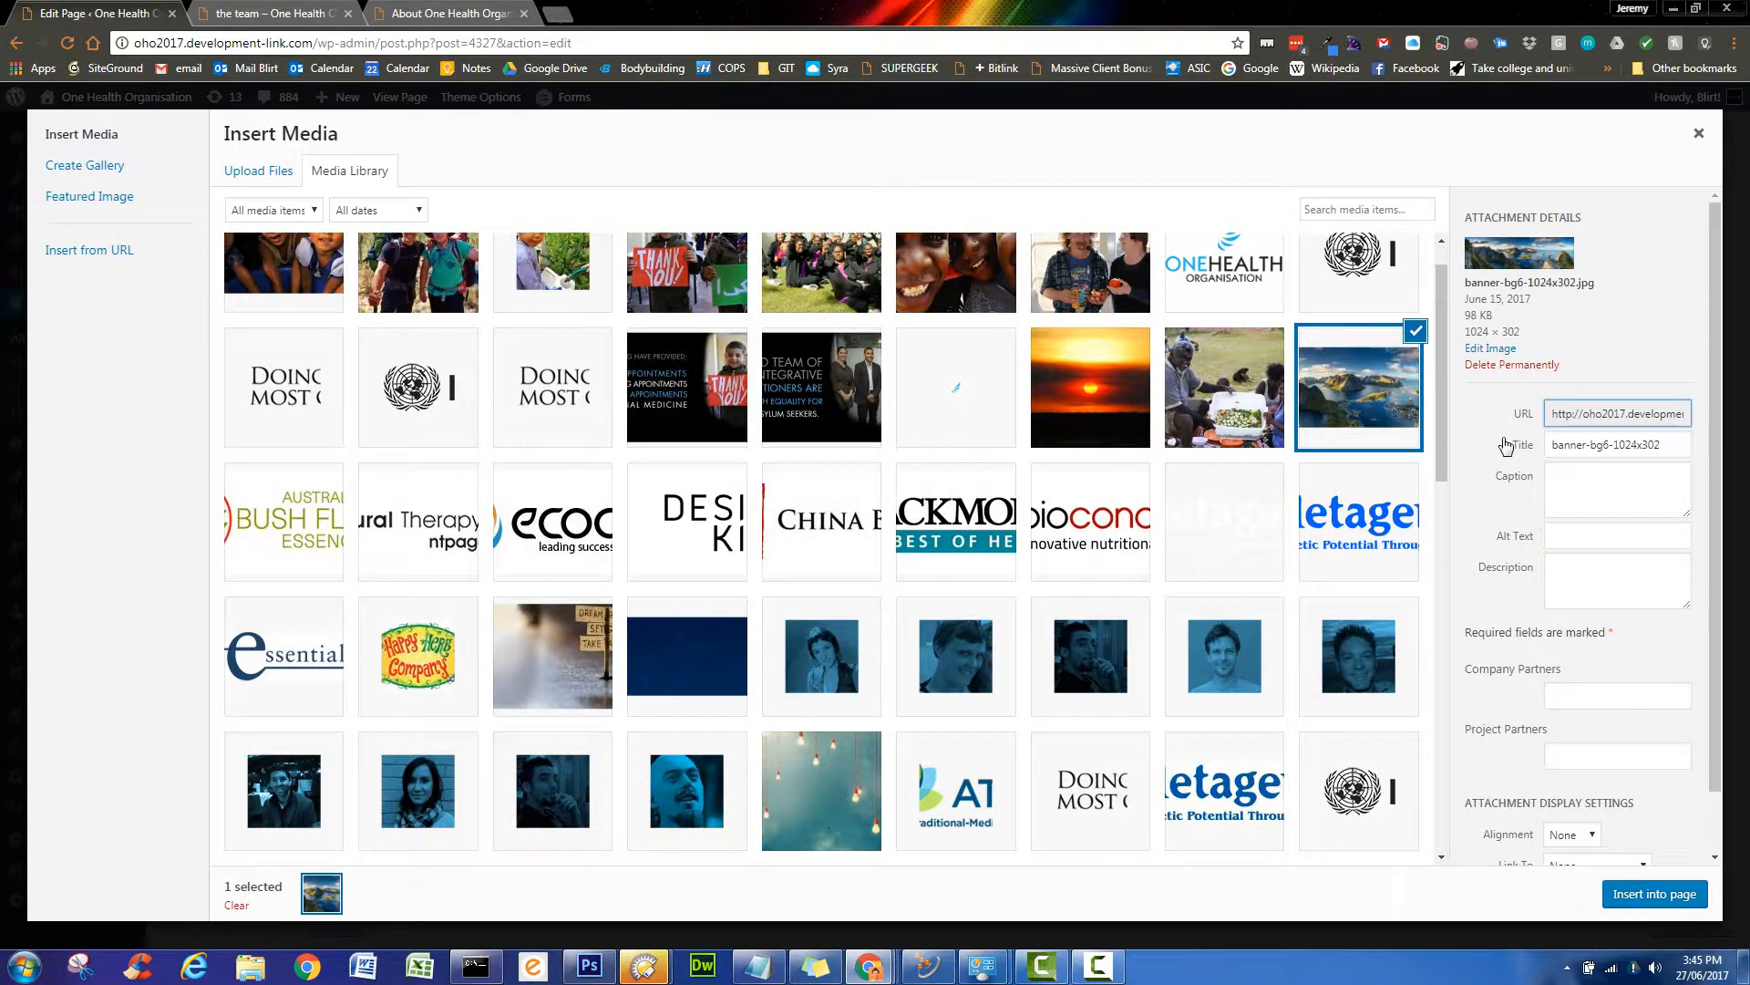
scroll(1509, 447, down, 1)
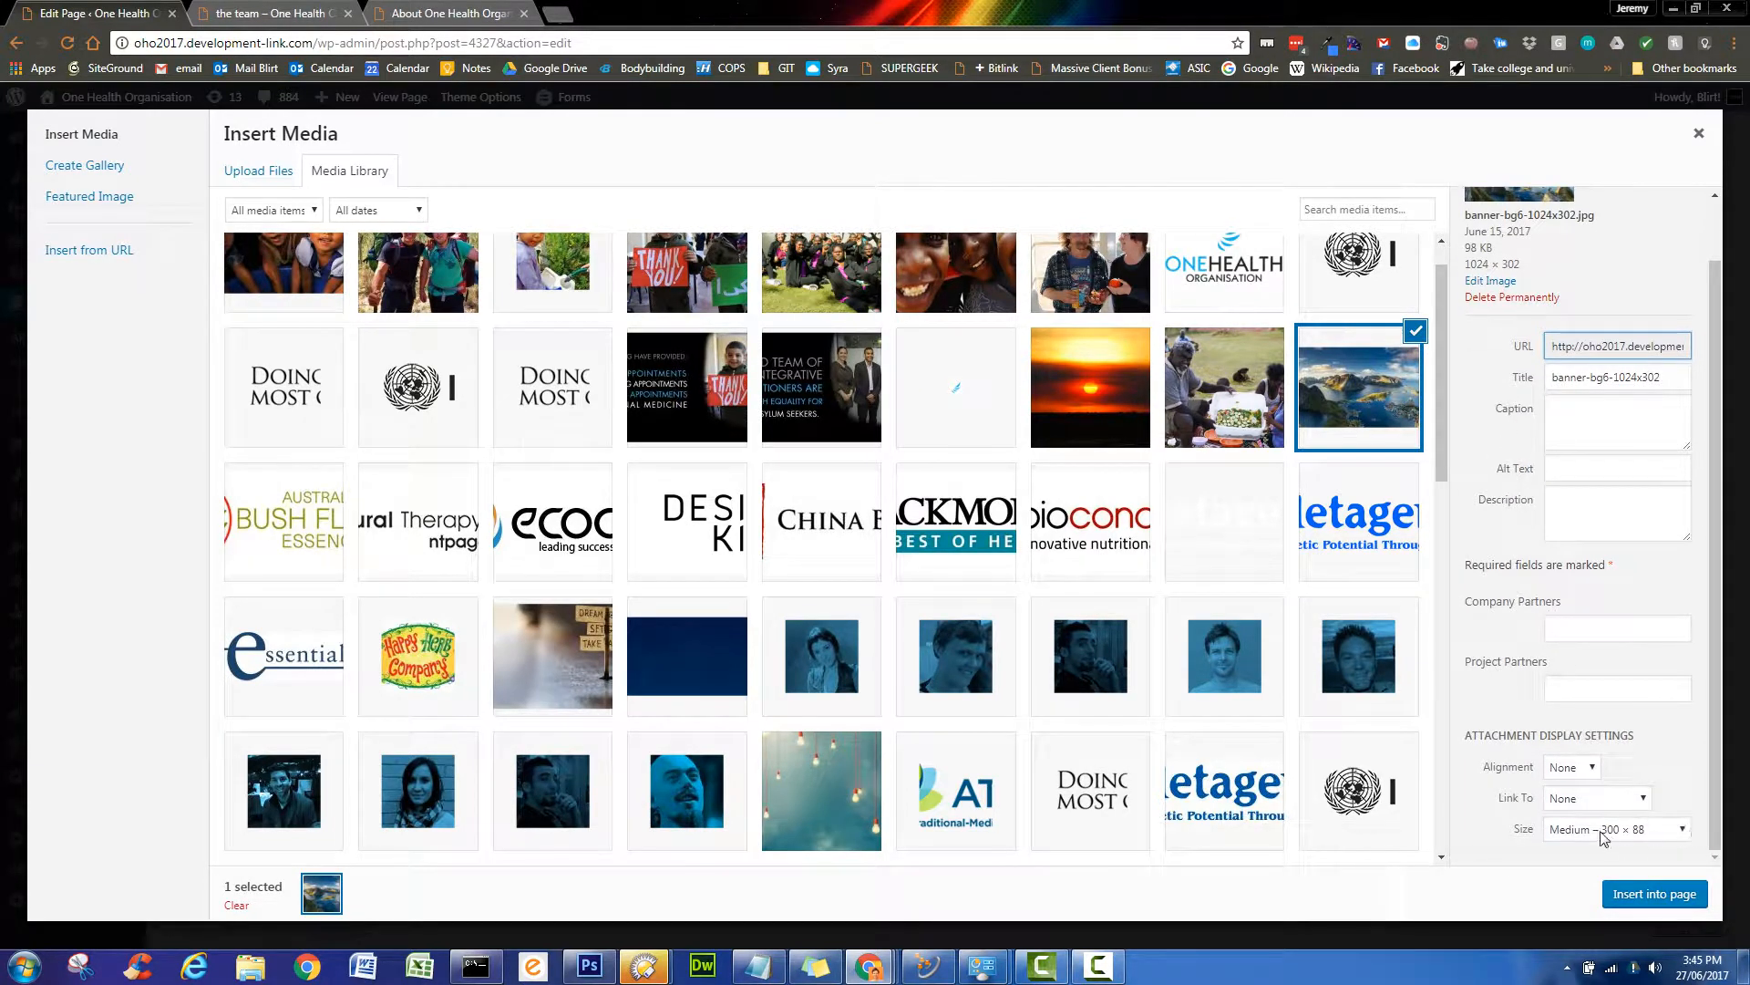
click(1684, 829)
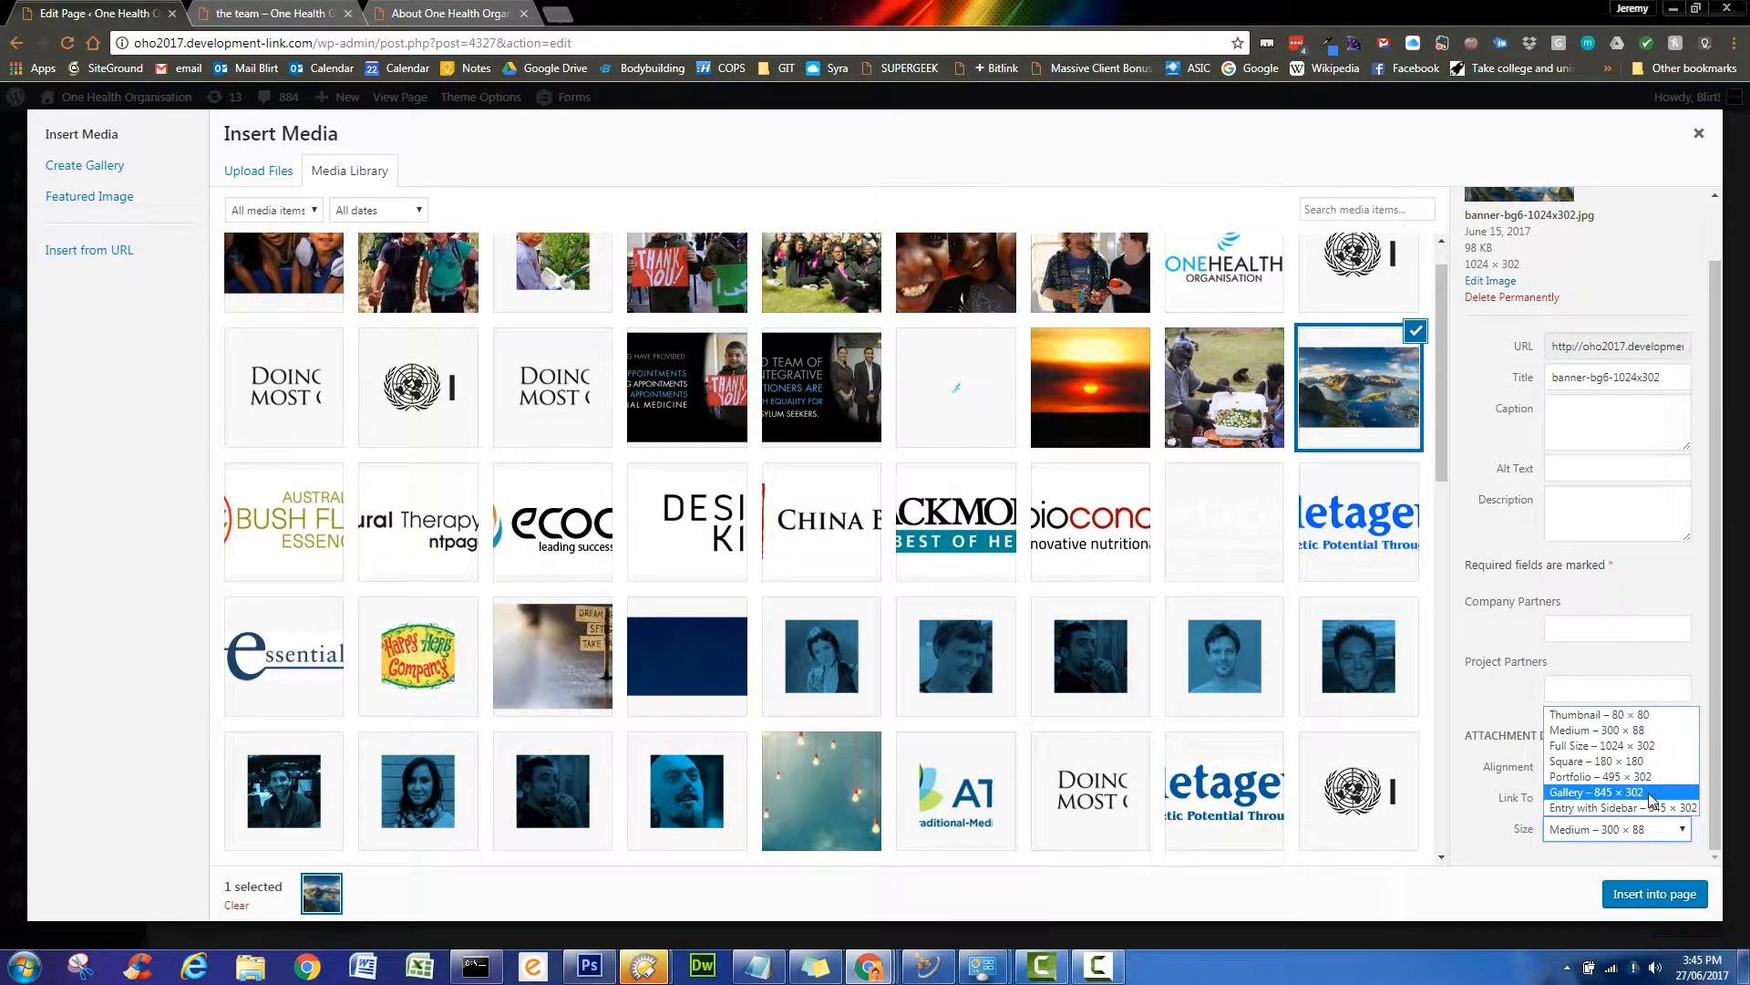
click(1651, 792)
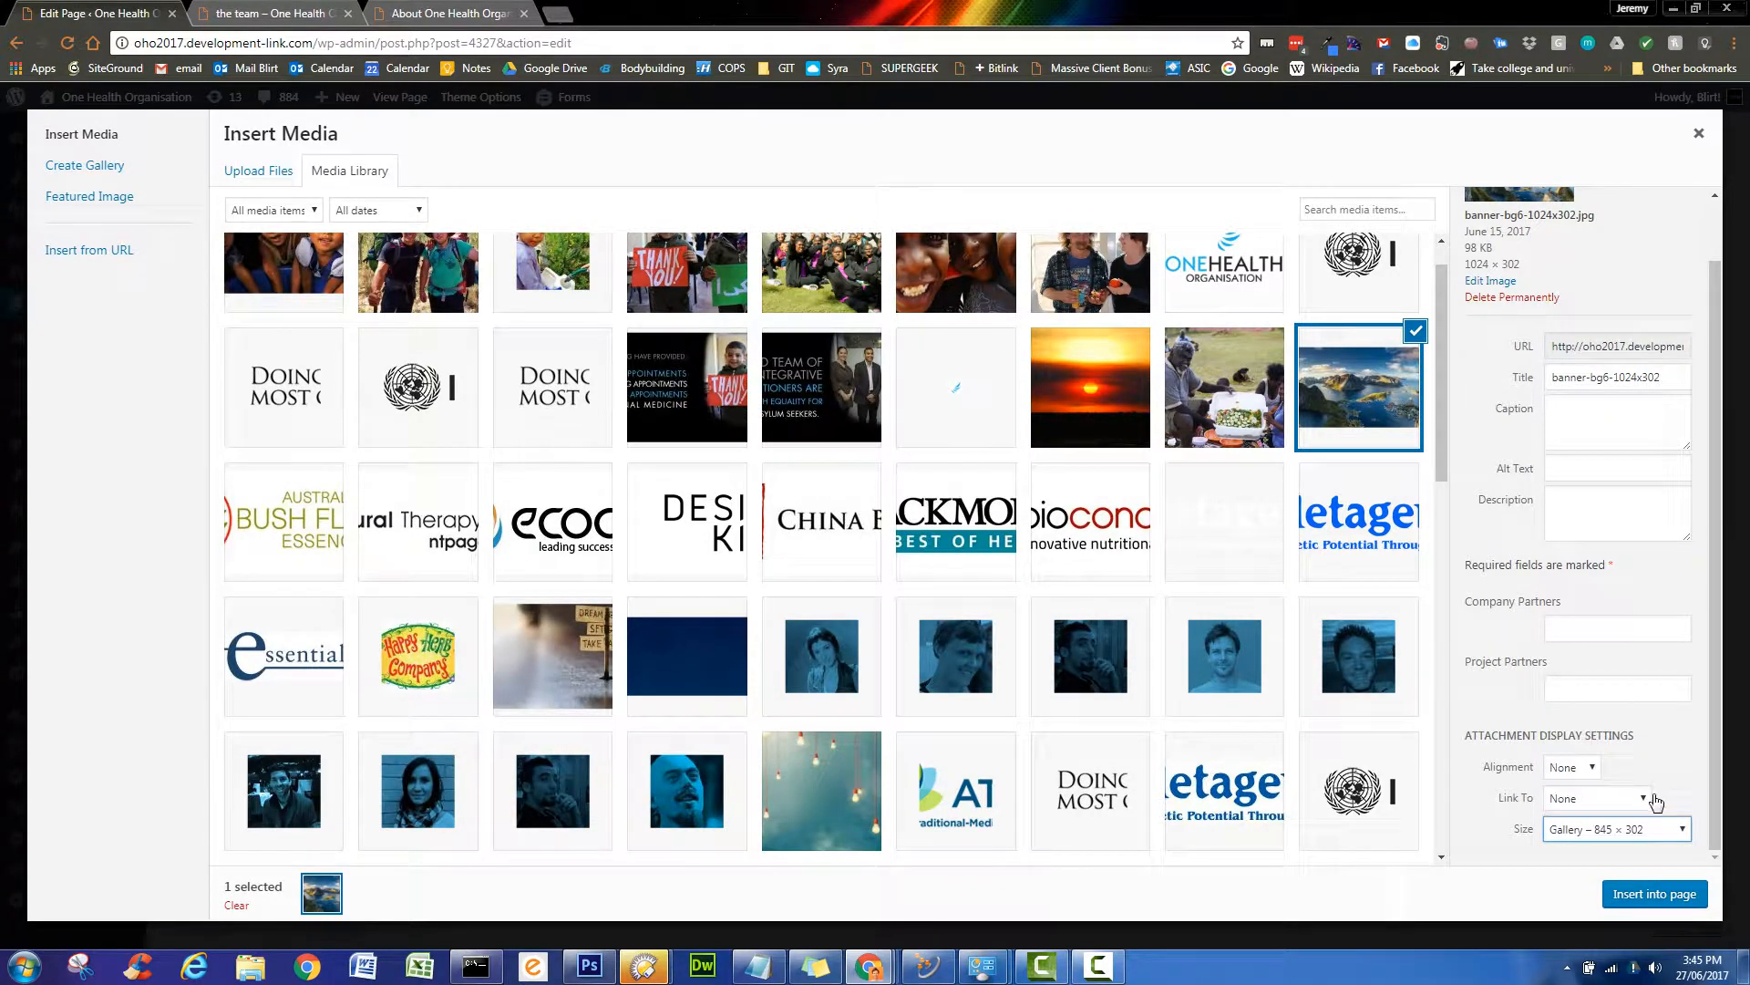
click(1672, 895)
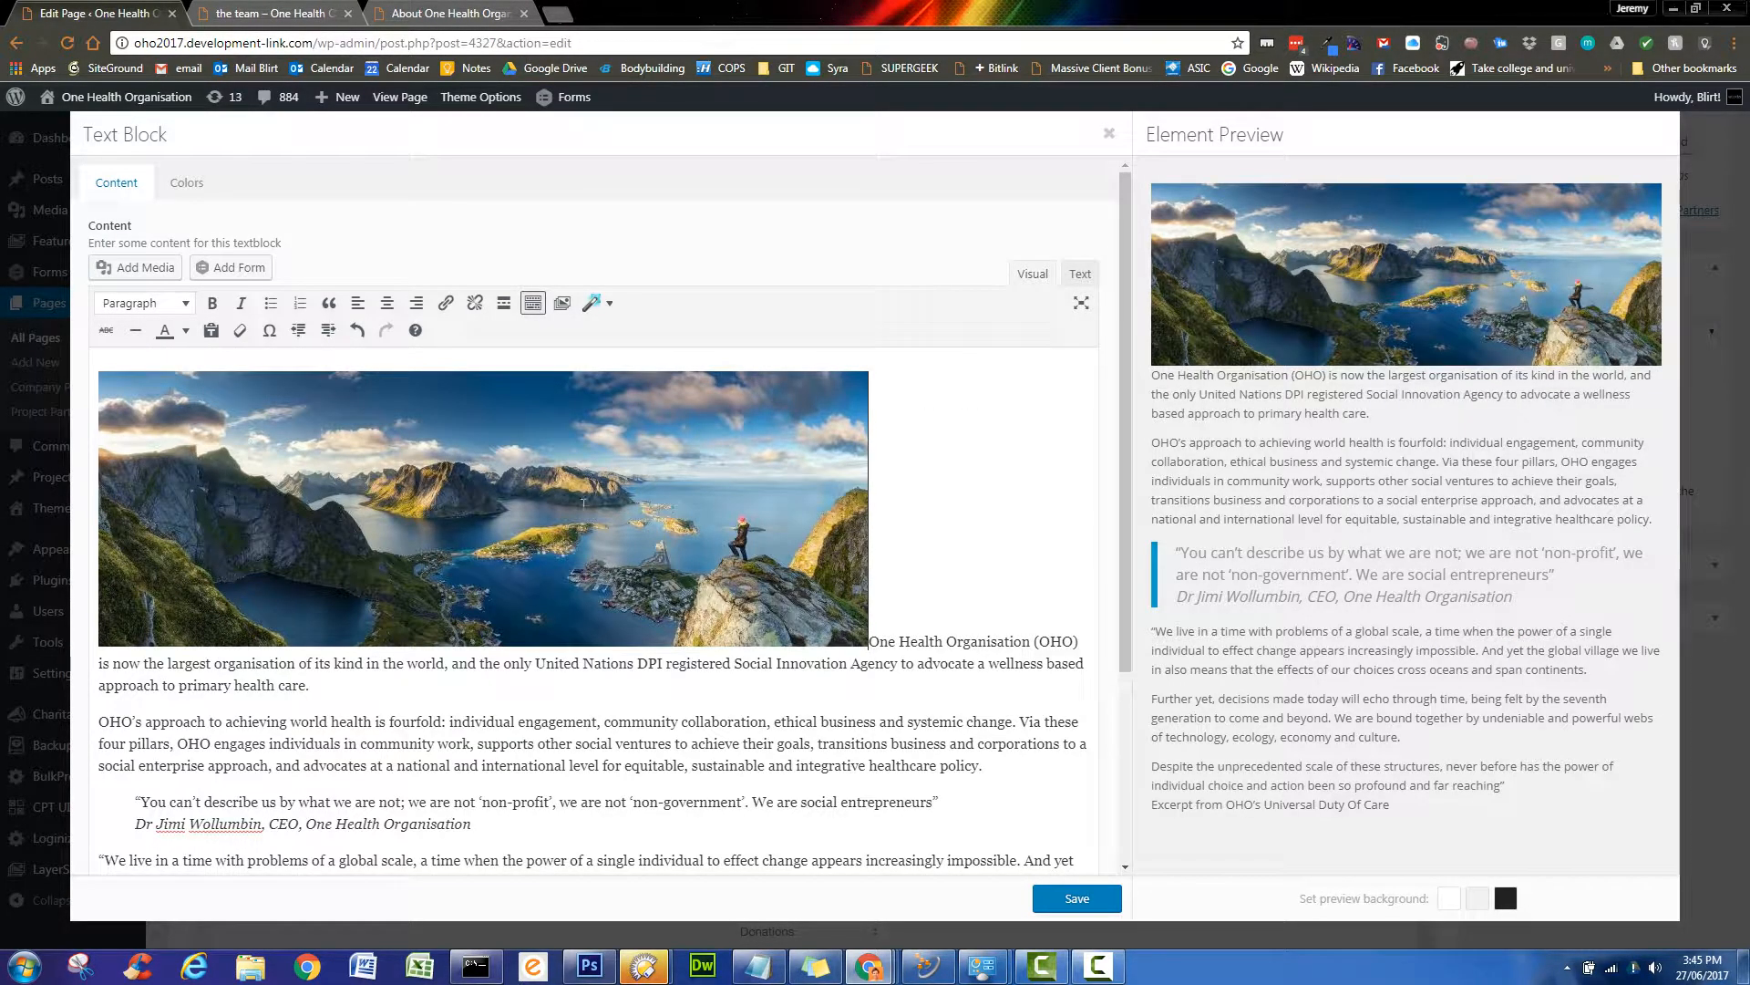
- Centre the inserted banner image above the text
click(583, 502)
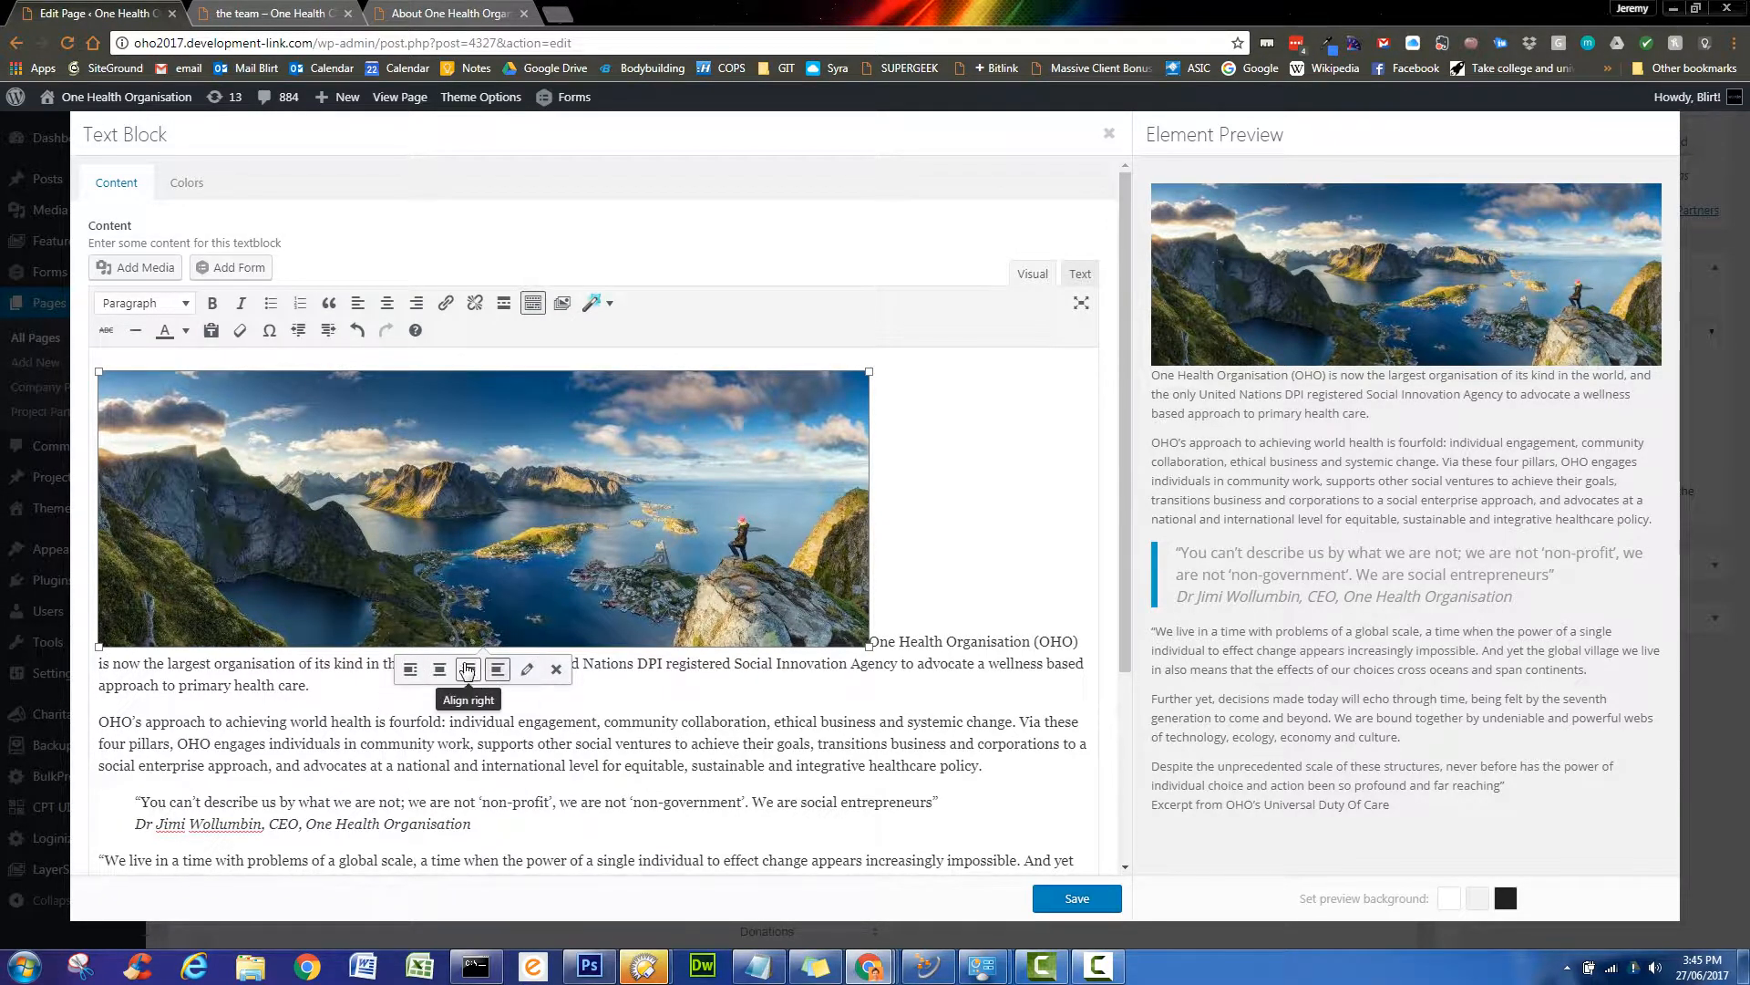
click(440, 670)
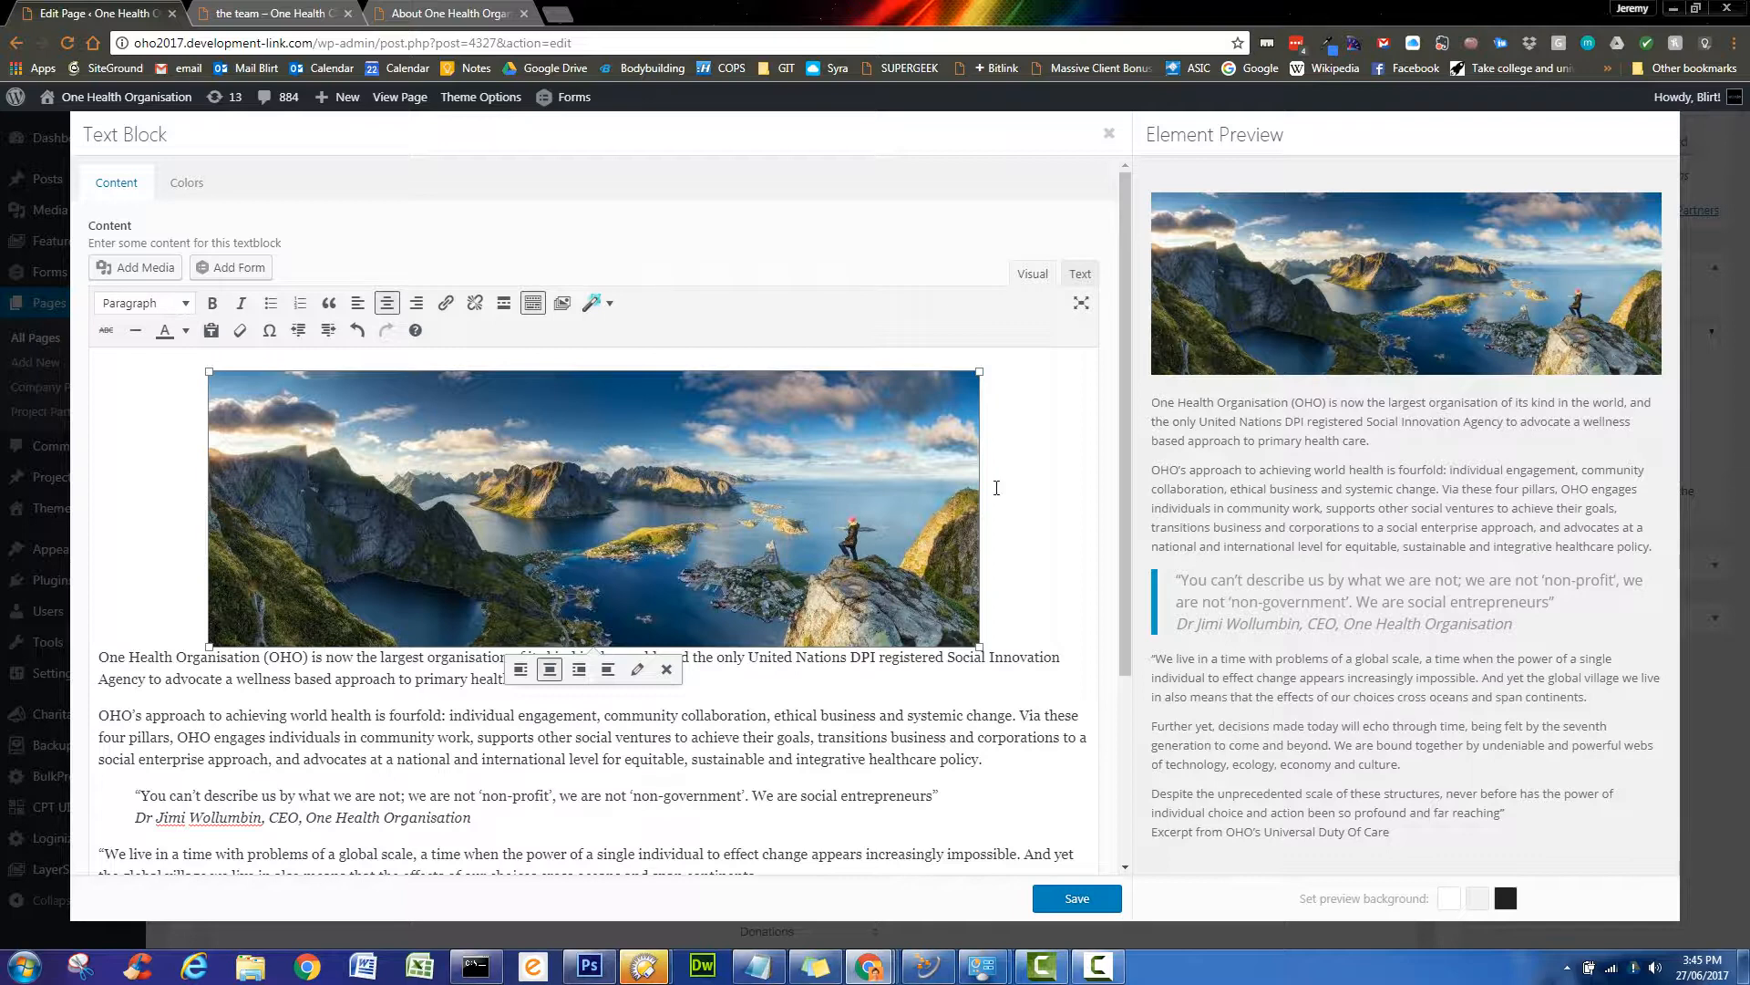
click(1014, 594)
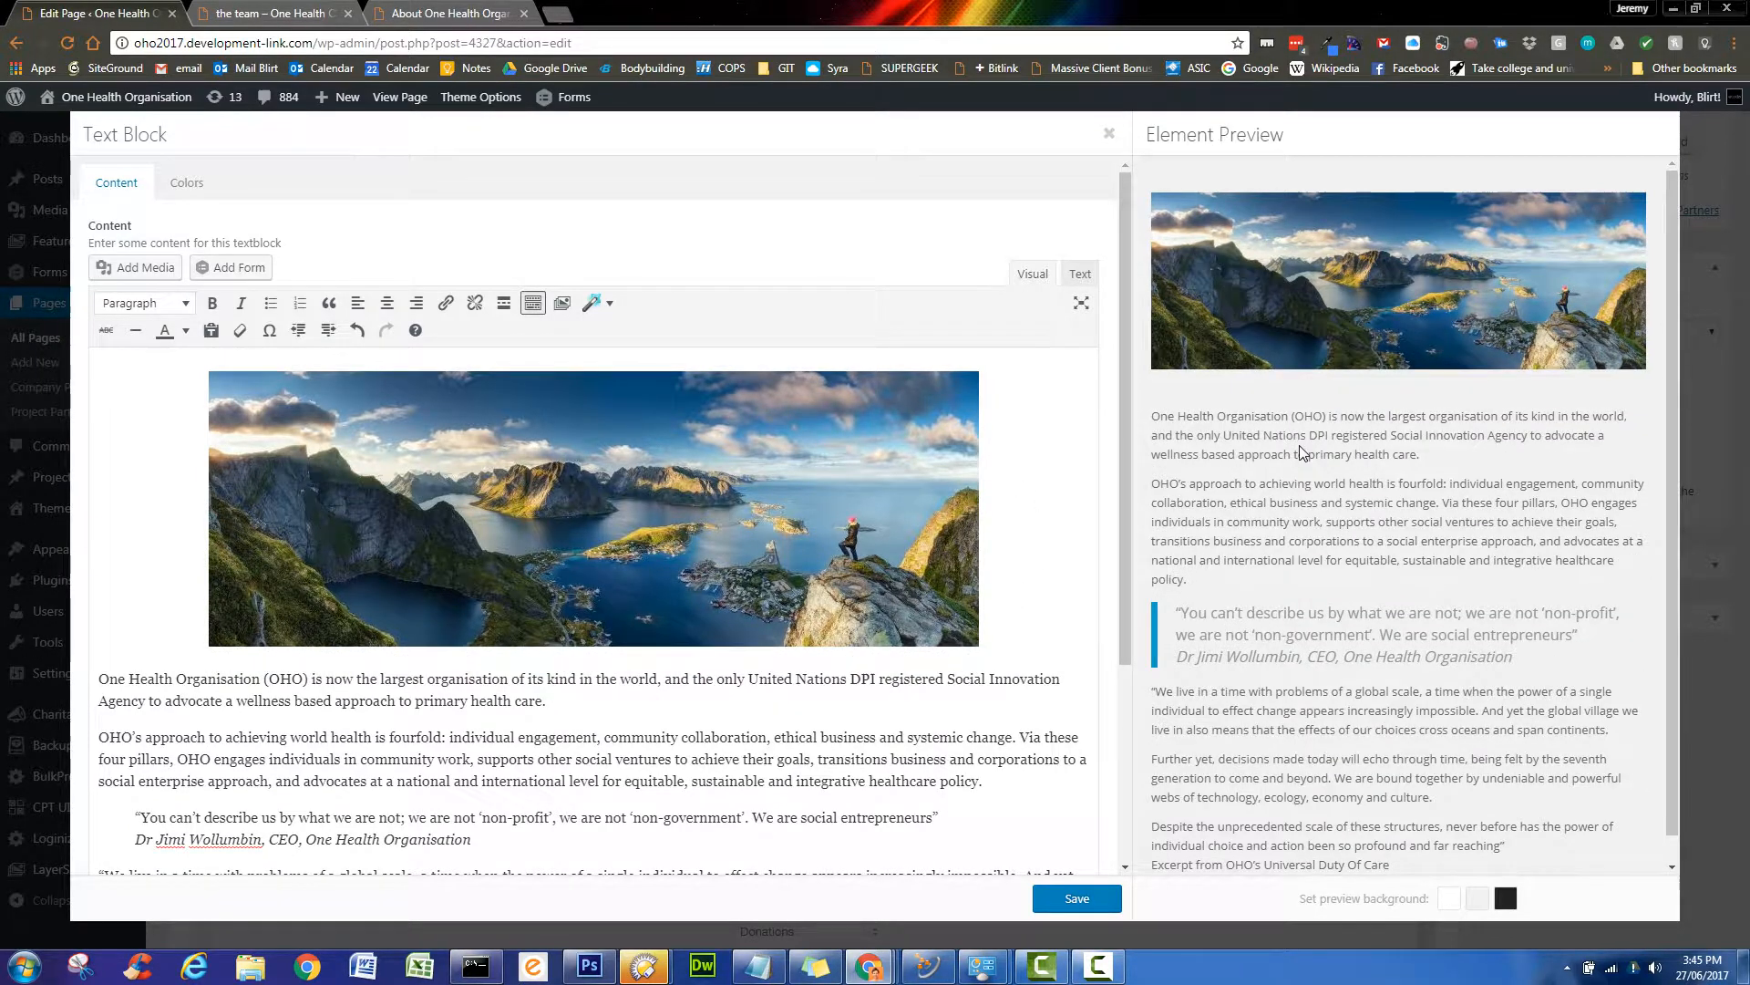
- Save the text block and reopen it for editing
click(1089, 900)
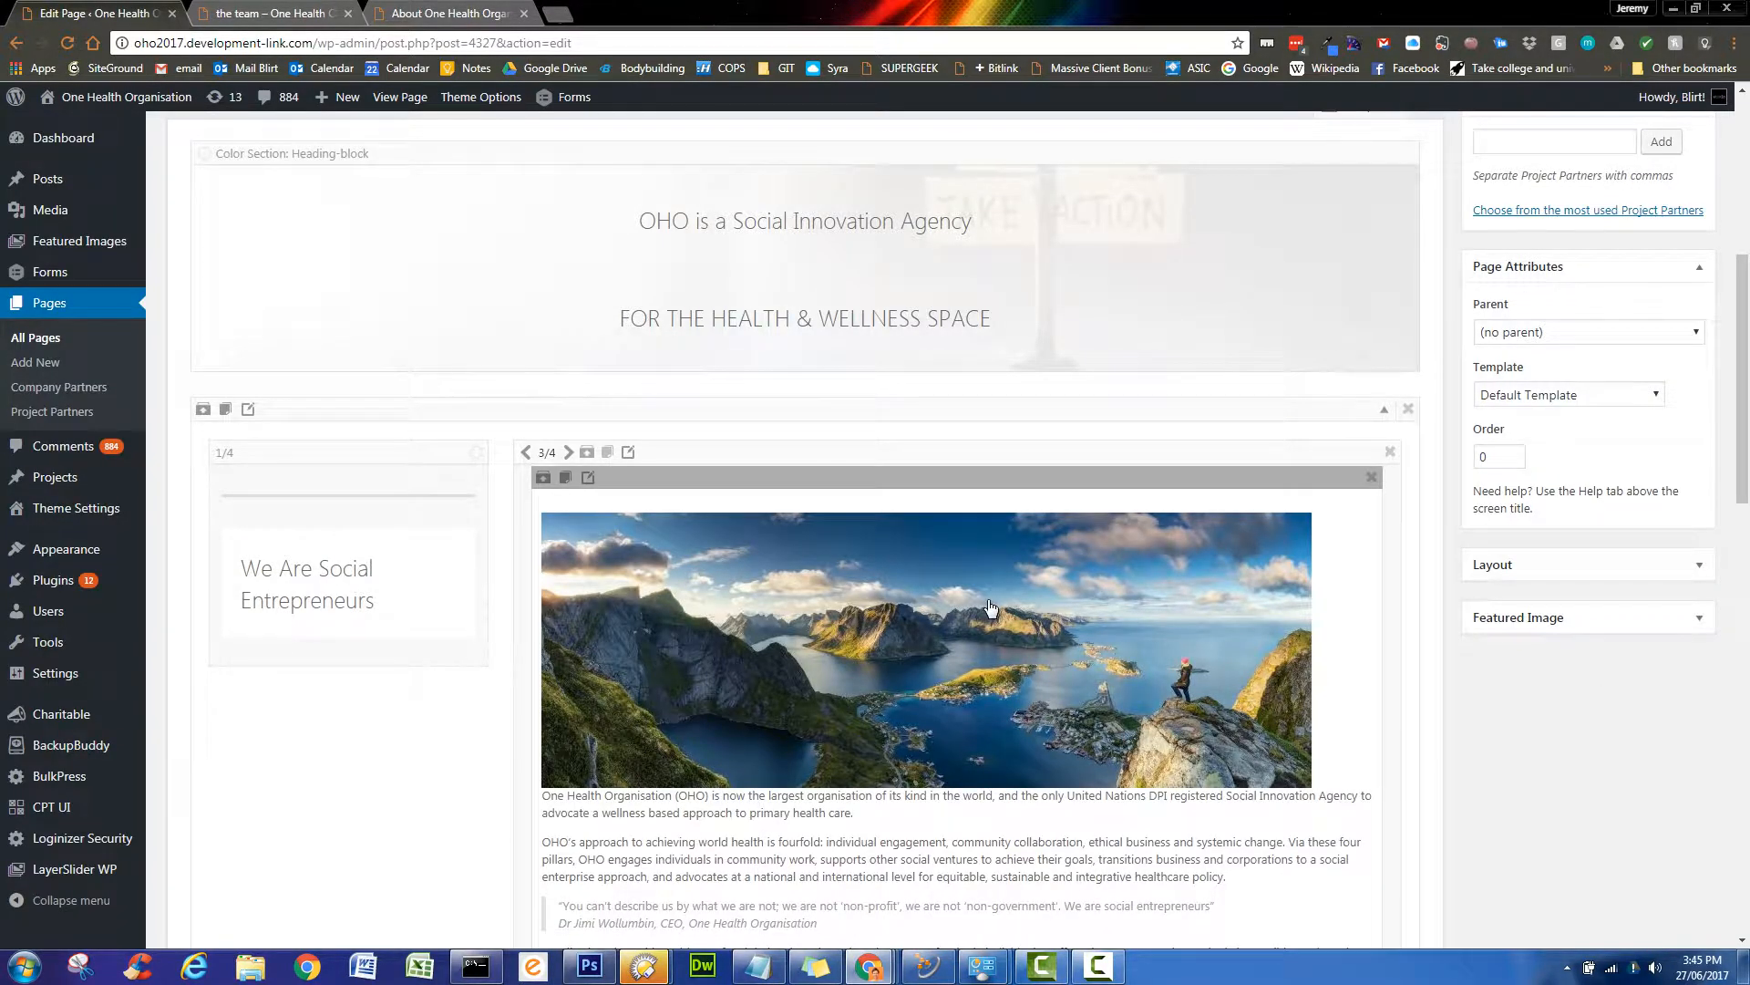
scroll(492, 762, down, 3)
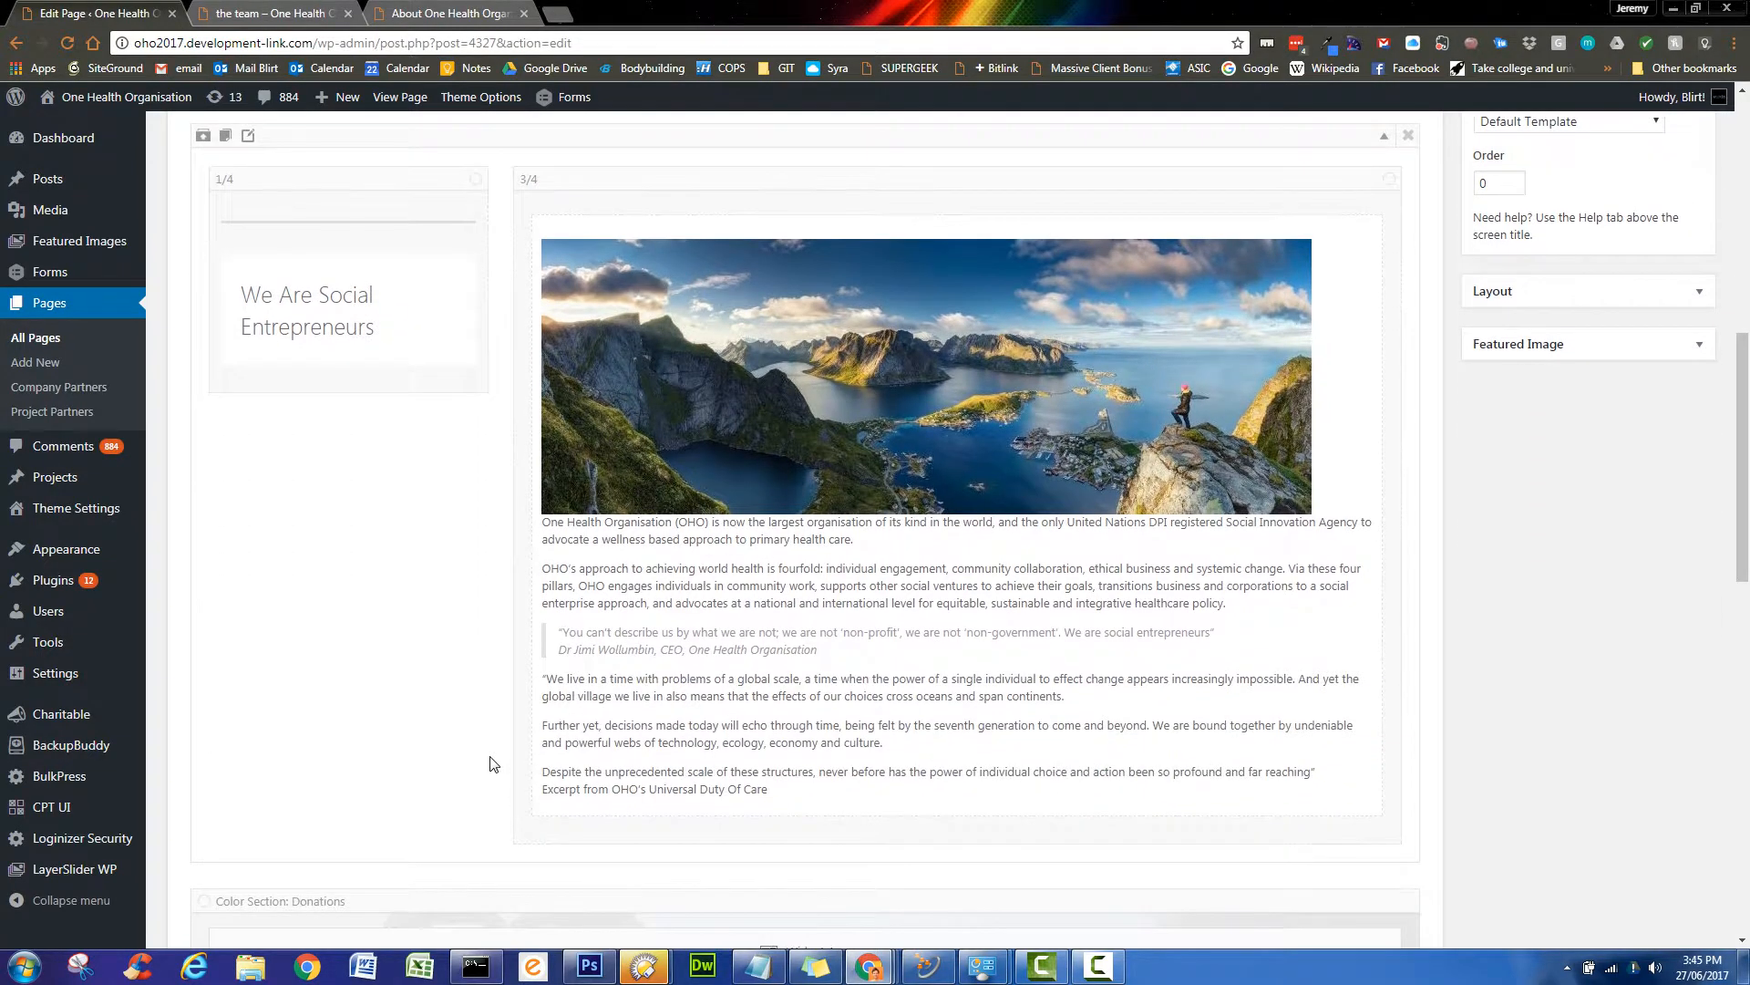
scroll(493, 762, up, 1)
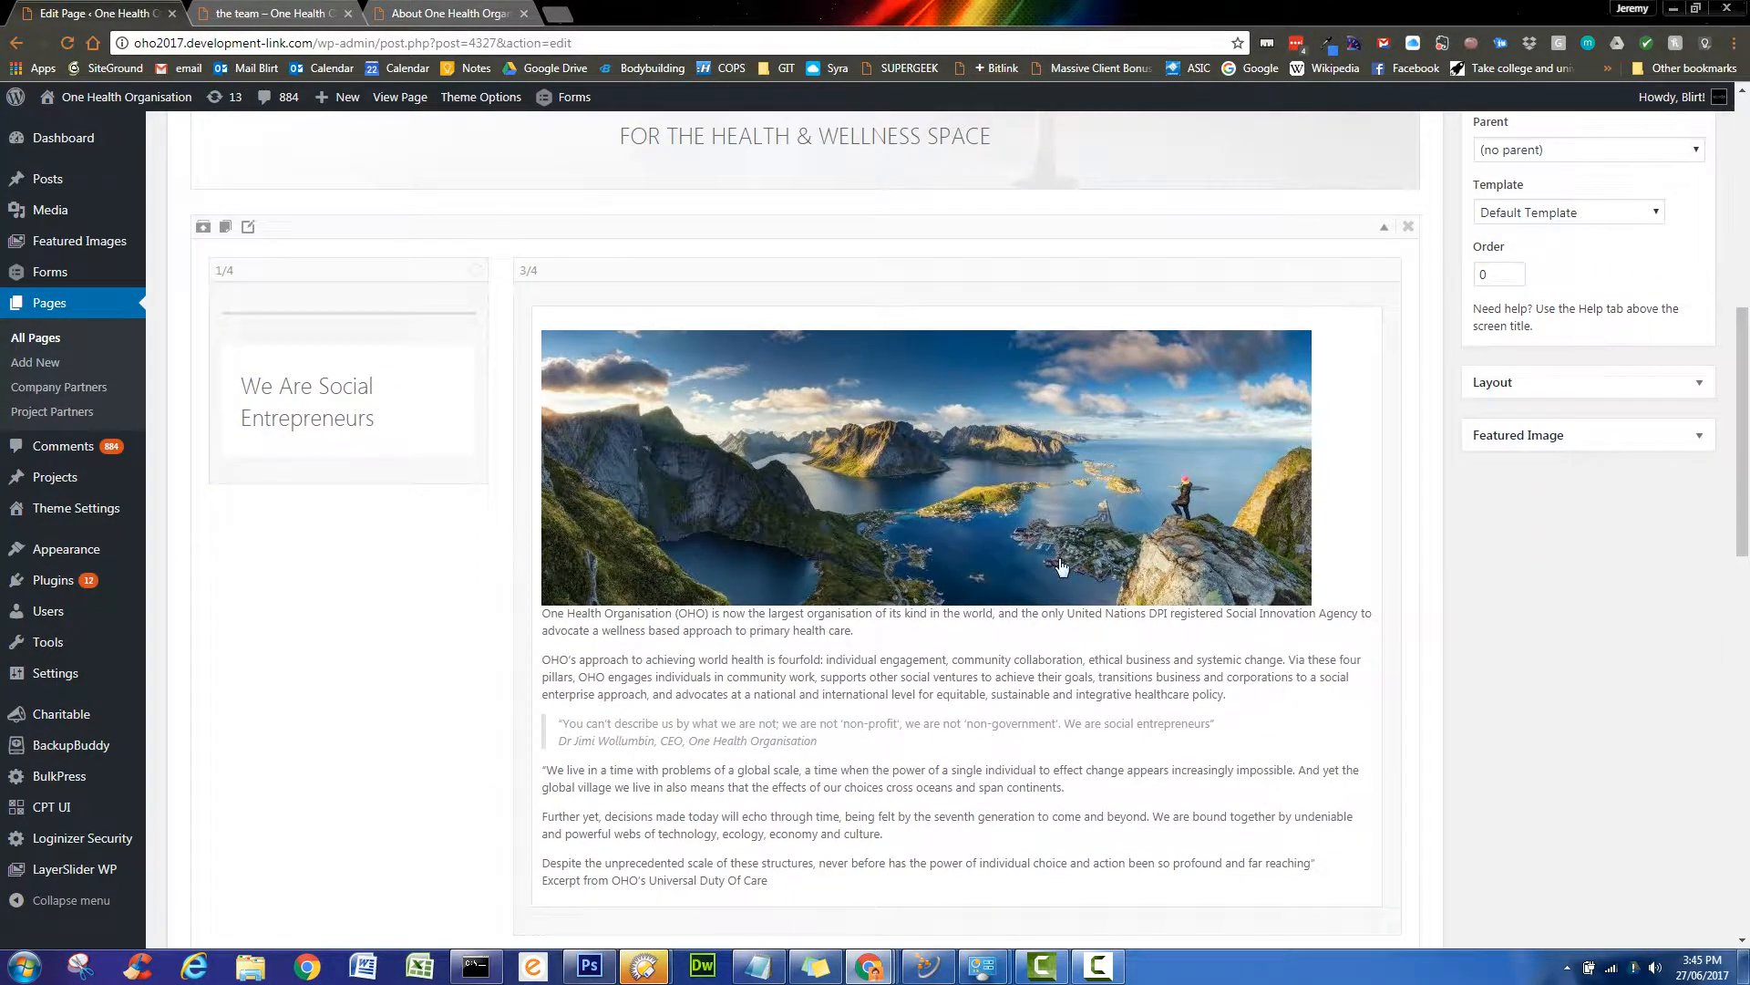
click(997, 436)
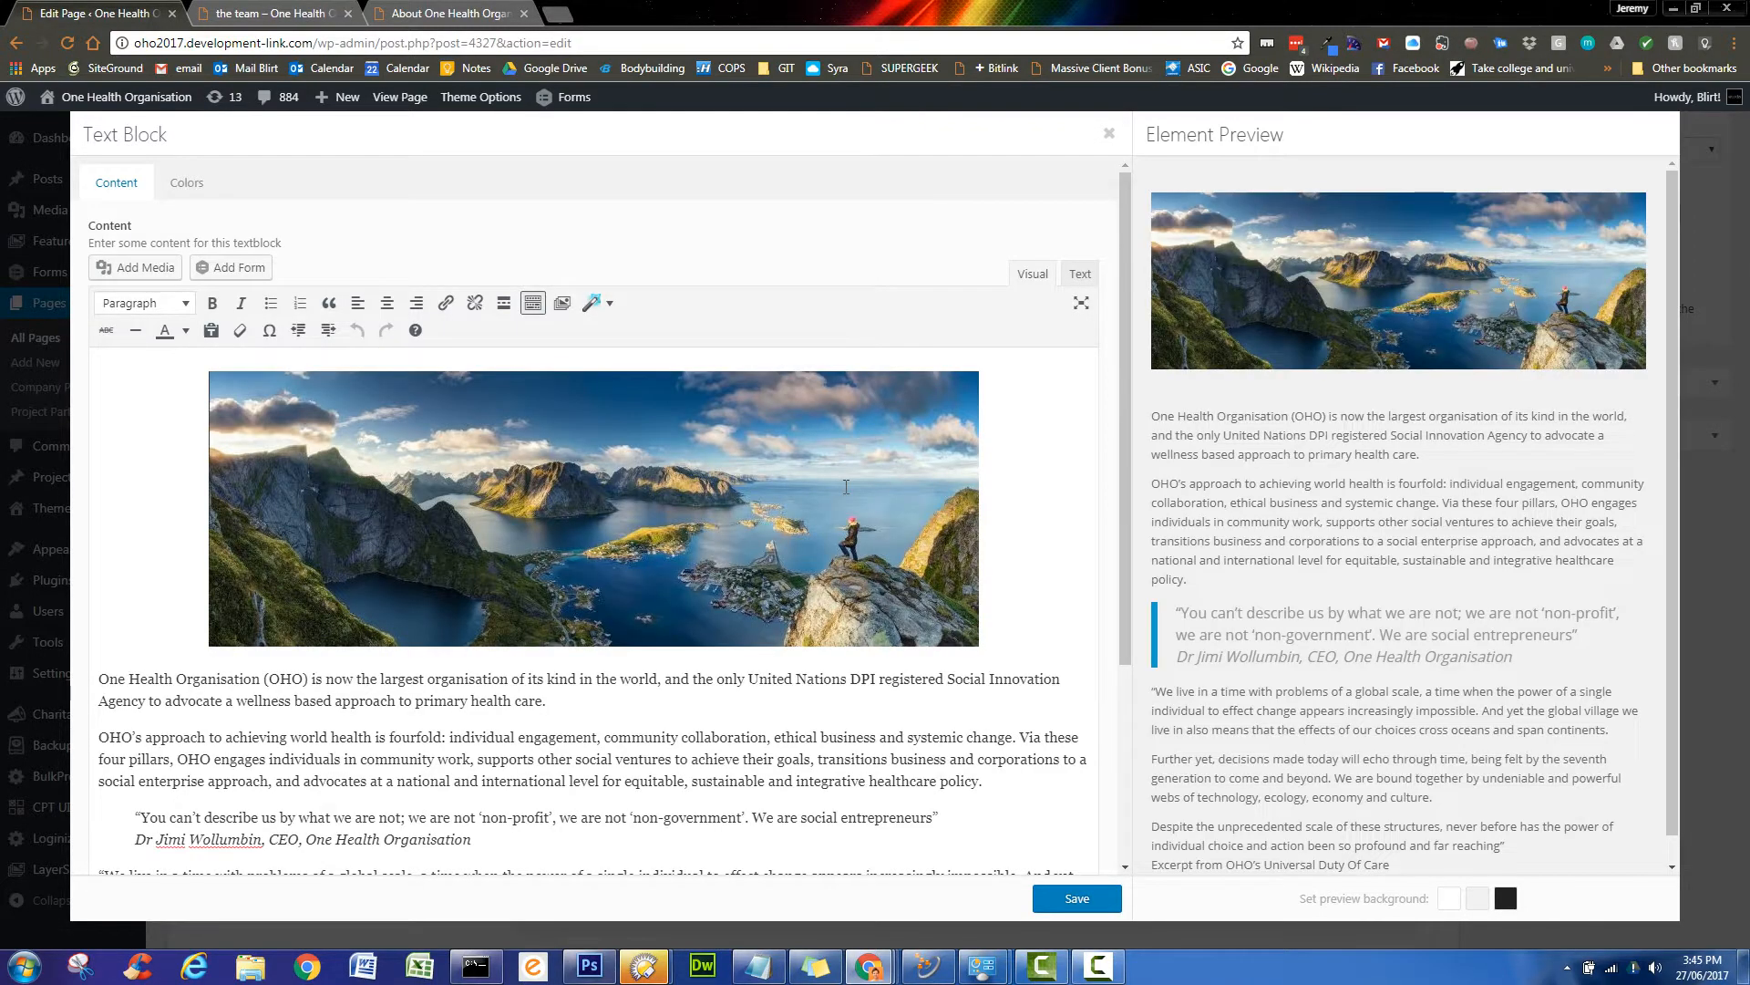
- Delete the banner image from the text block and save it
click(846, 486)
key(Delete)
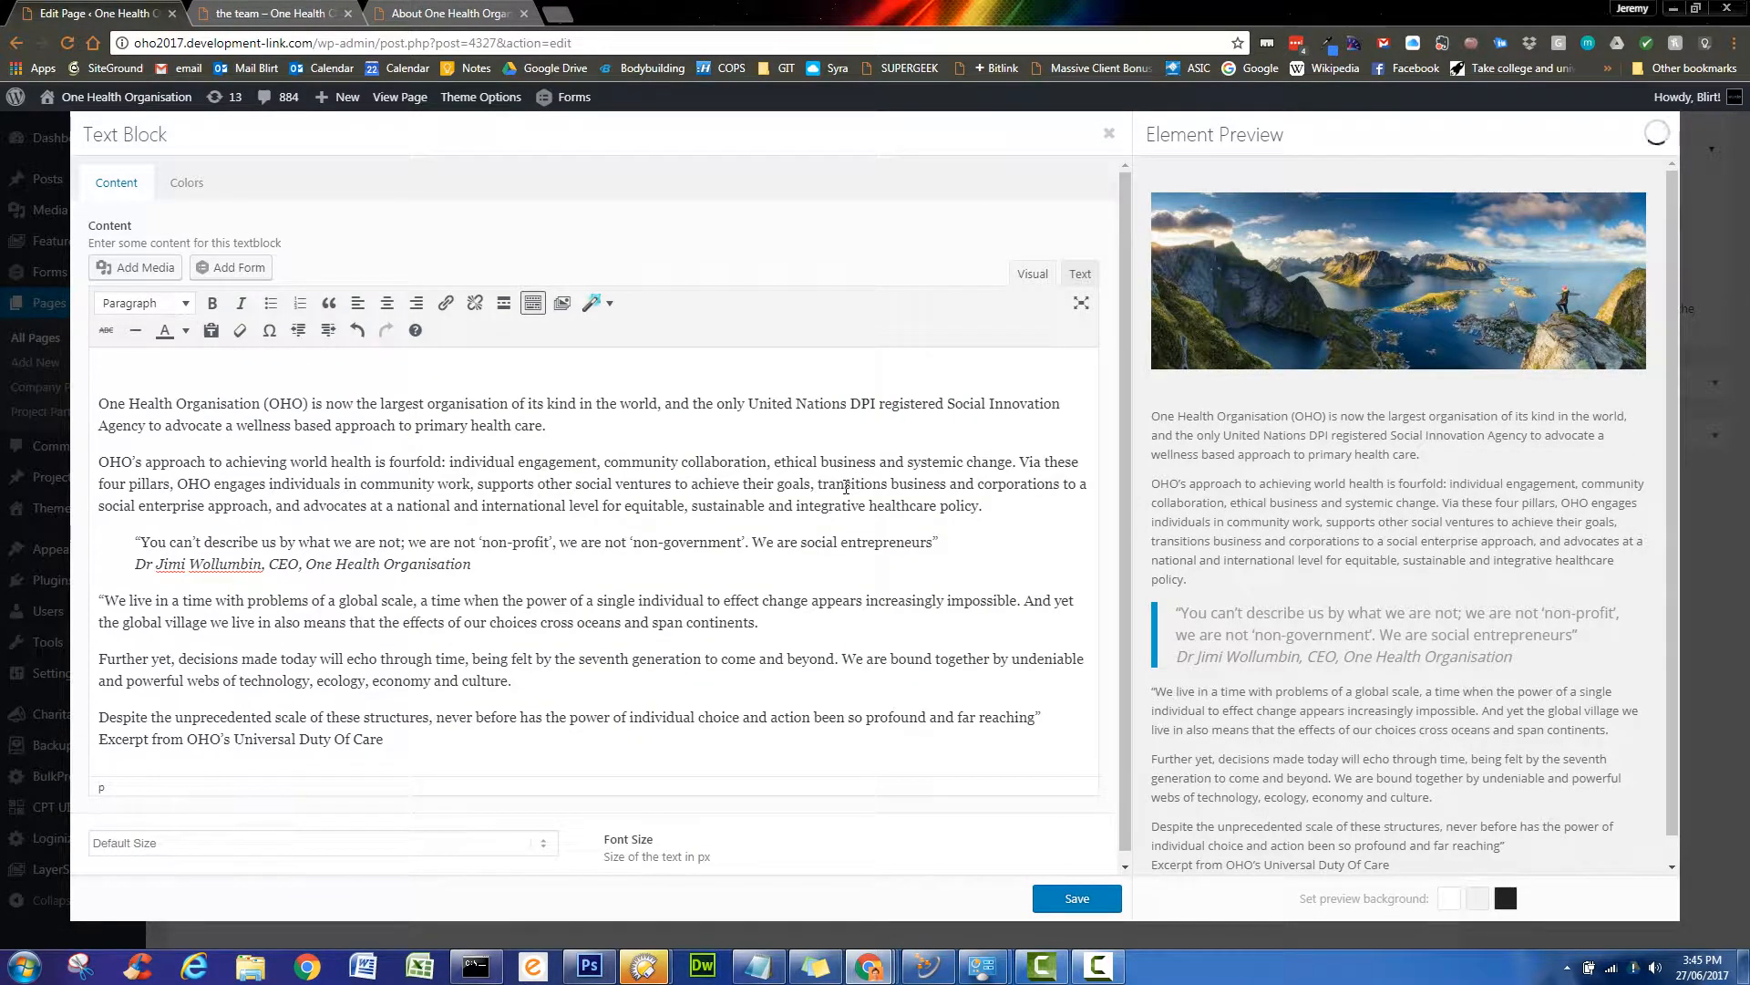
click(1066, 906)
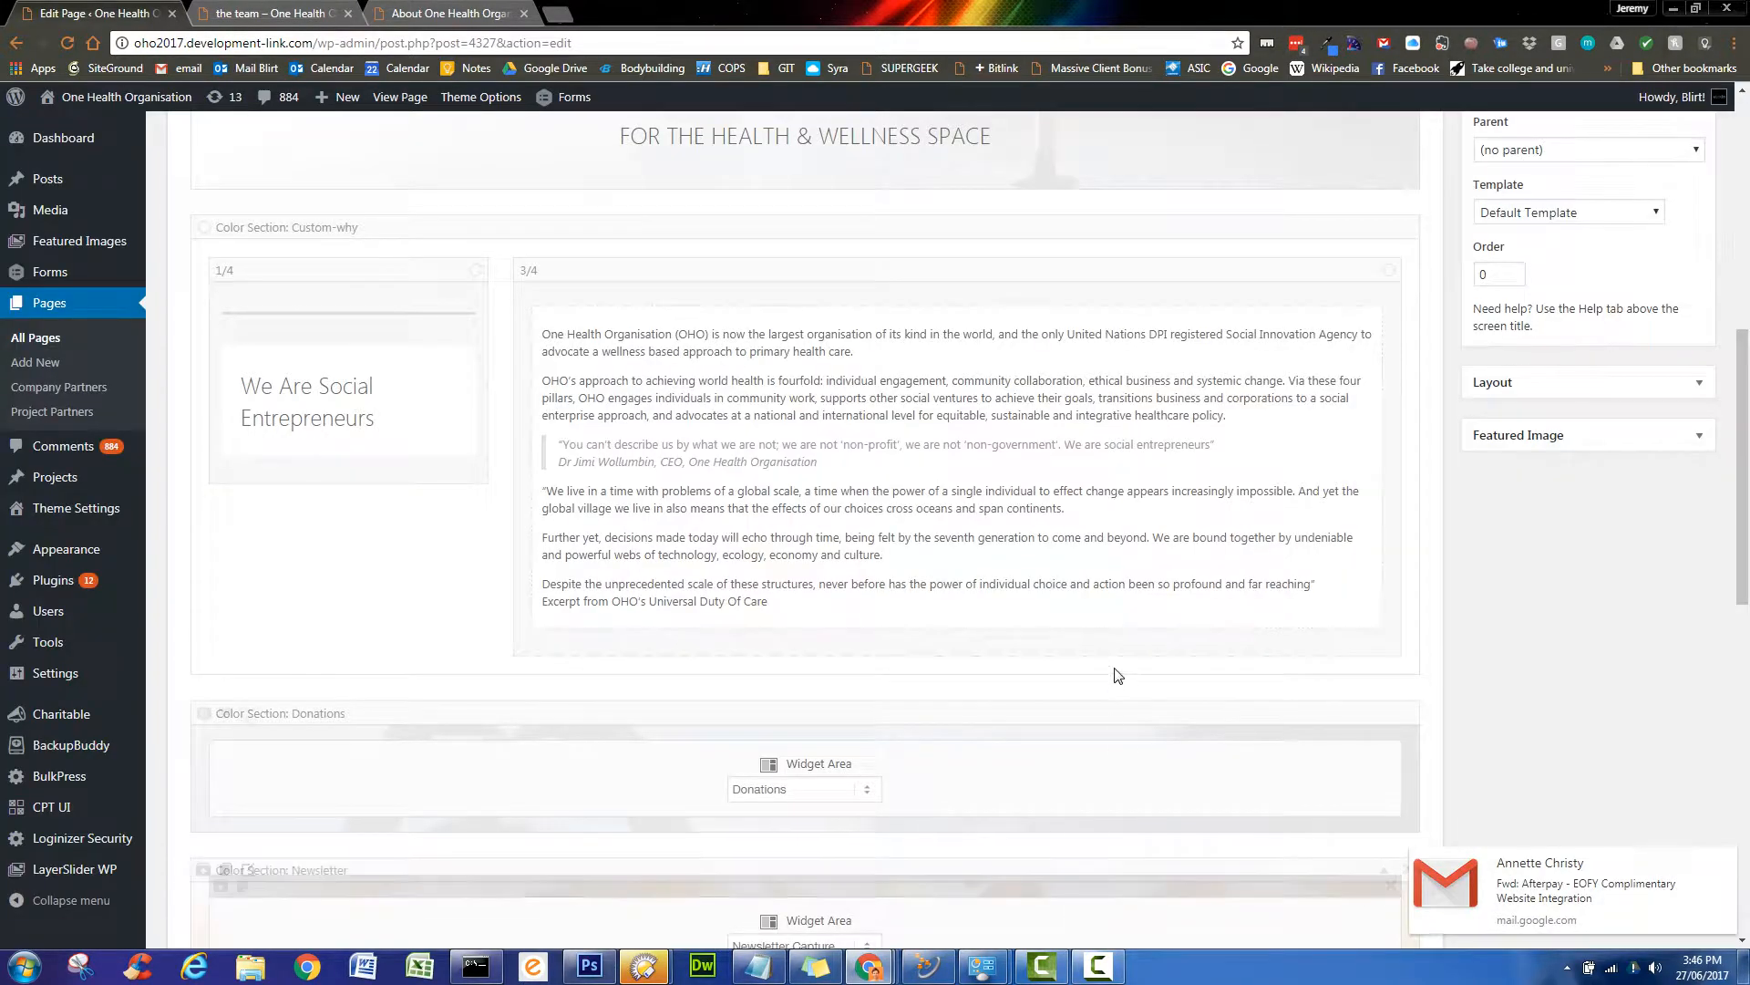
- Add an Image element from Media Elements above the text in the 3/4 column
scroll(1119, 670, up, 3)
scroll(1120, 670, up, 3)
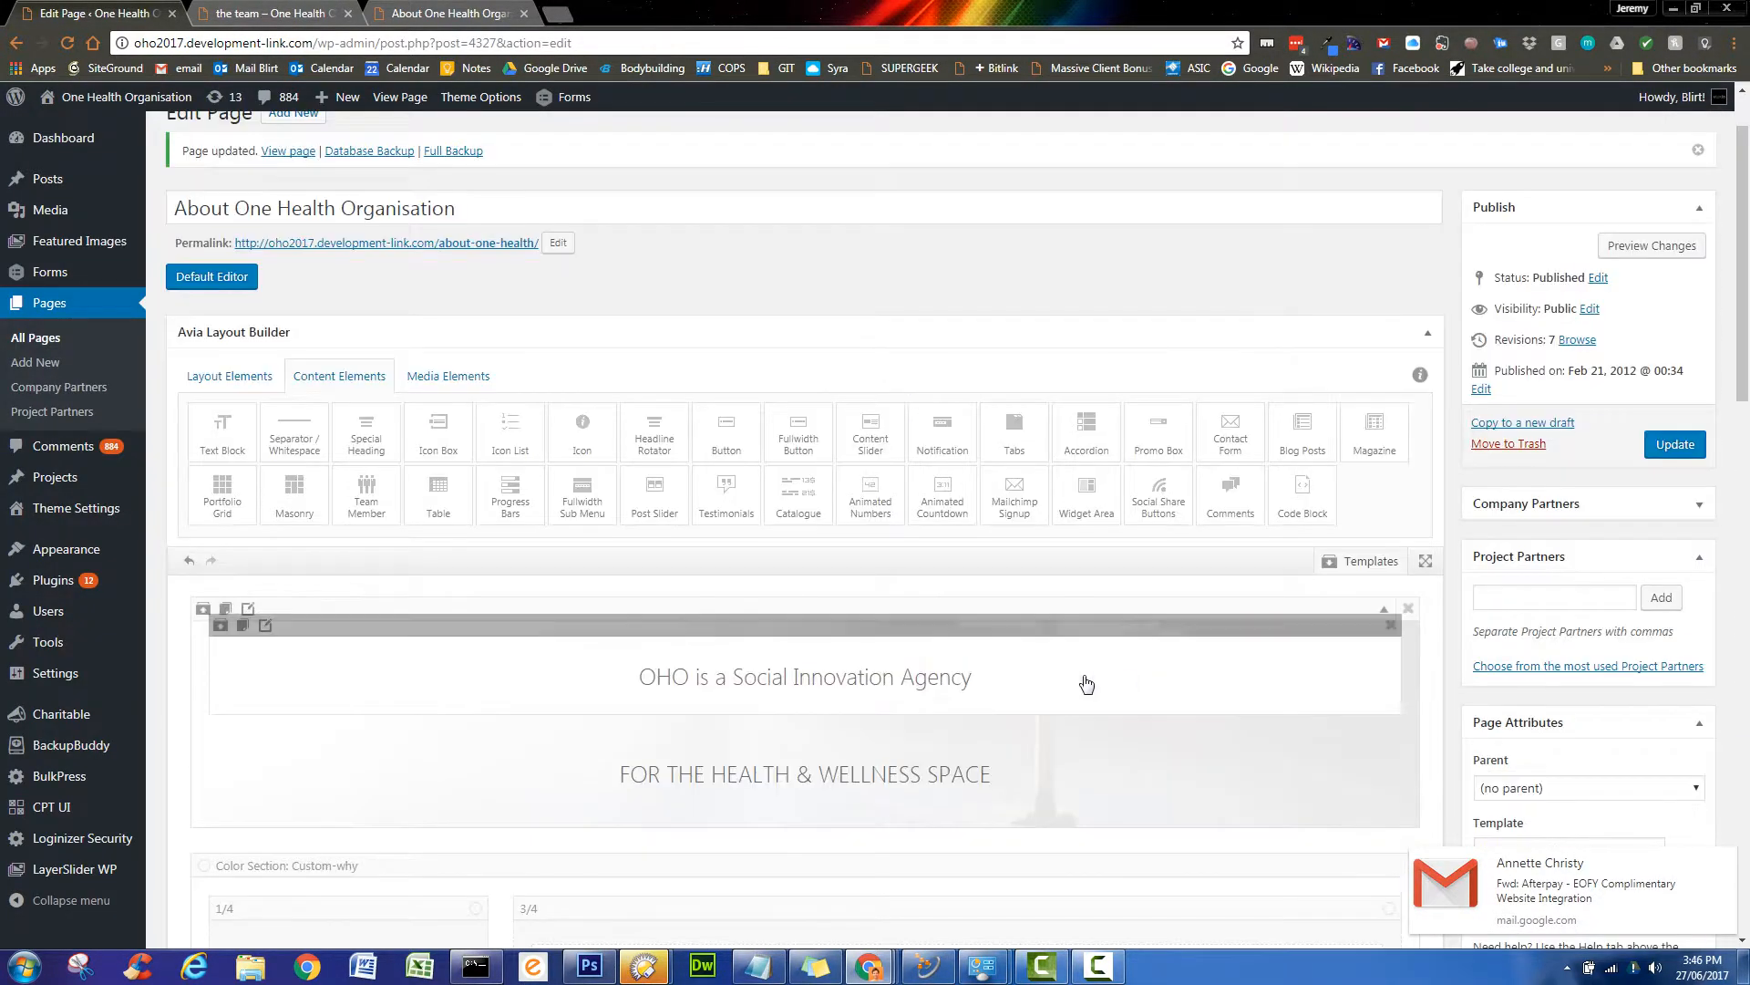
click(471, 377)
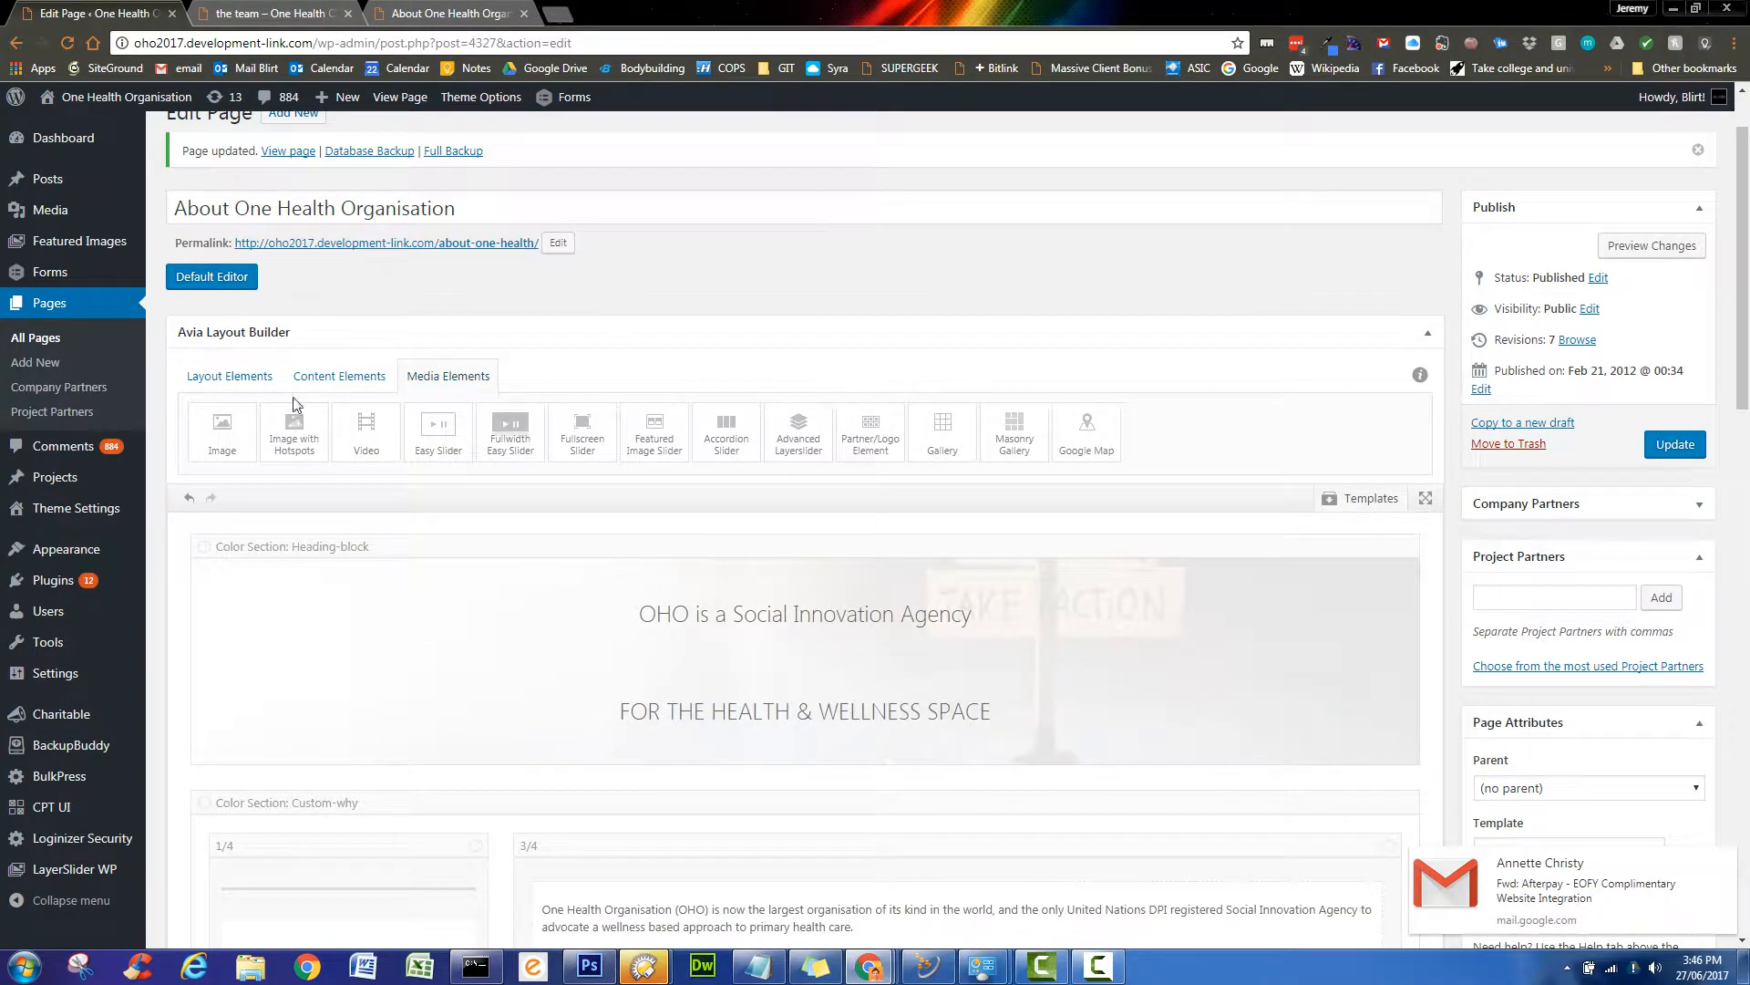
drag(220, 441, 642, 873)
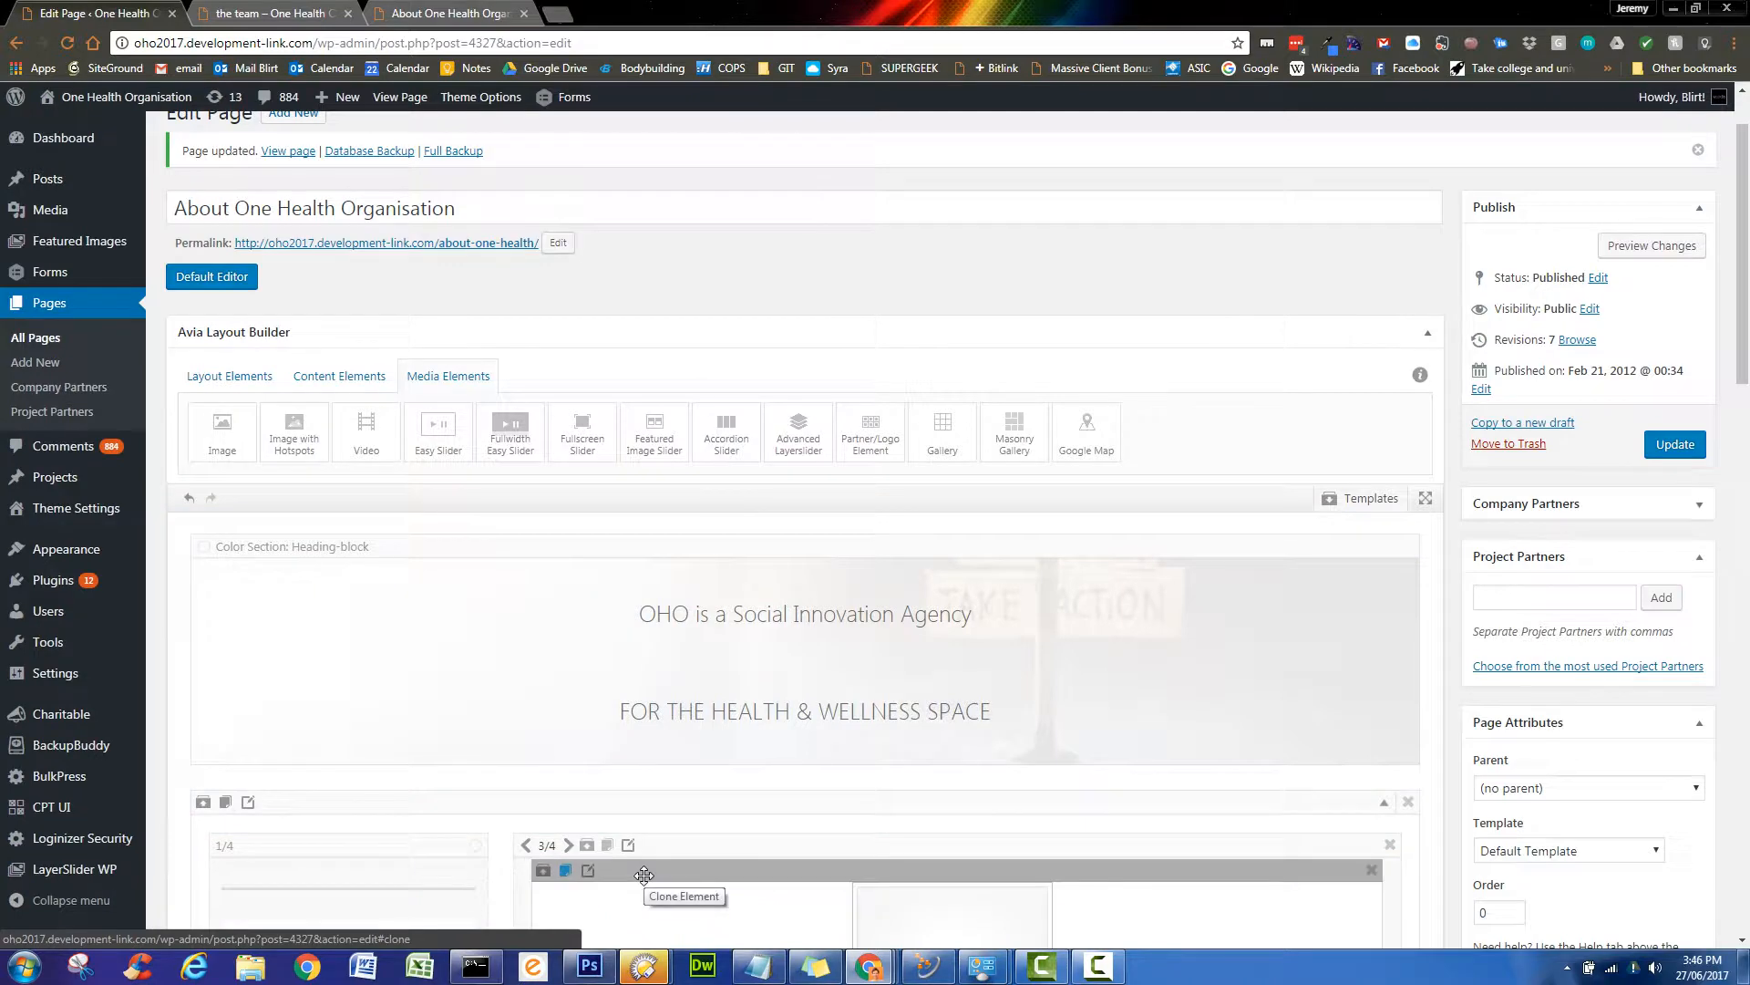
scroll(679, 861, down, 2)
scroll(684, 865, down, 2)
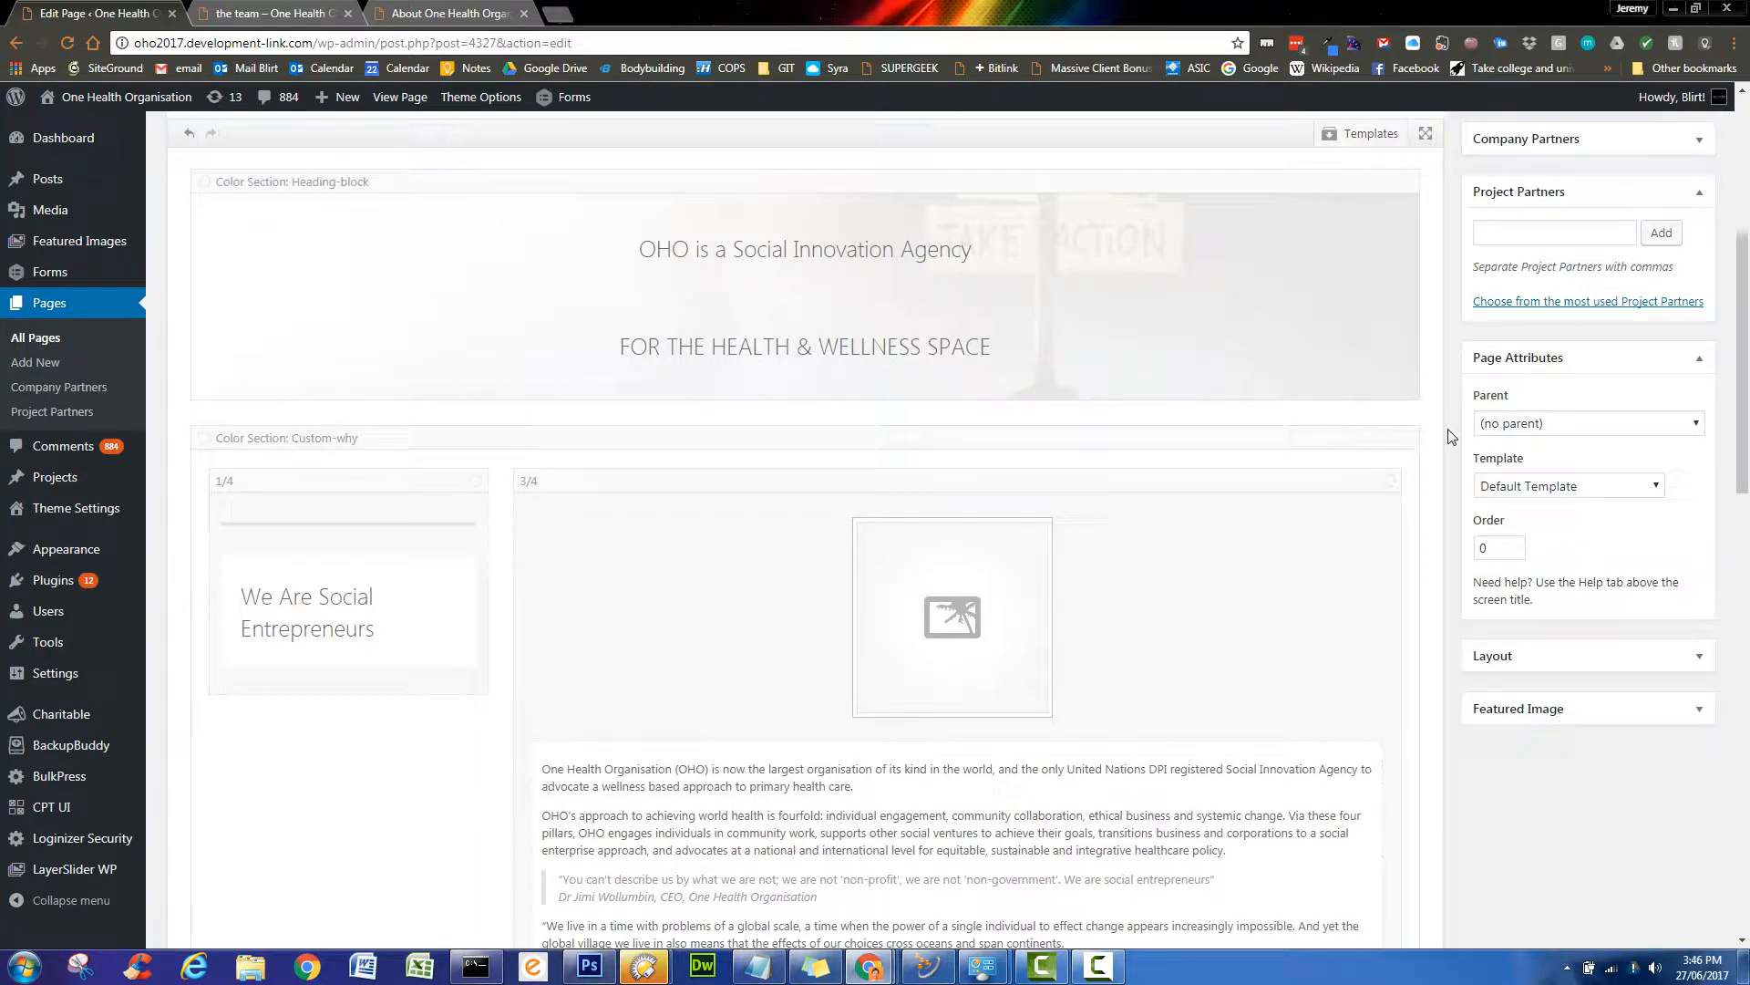
scroll(1452, 440, down, 2)
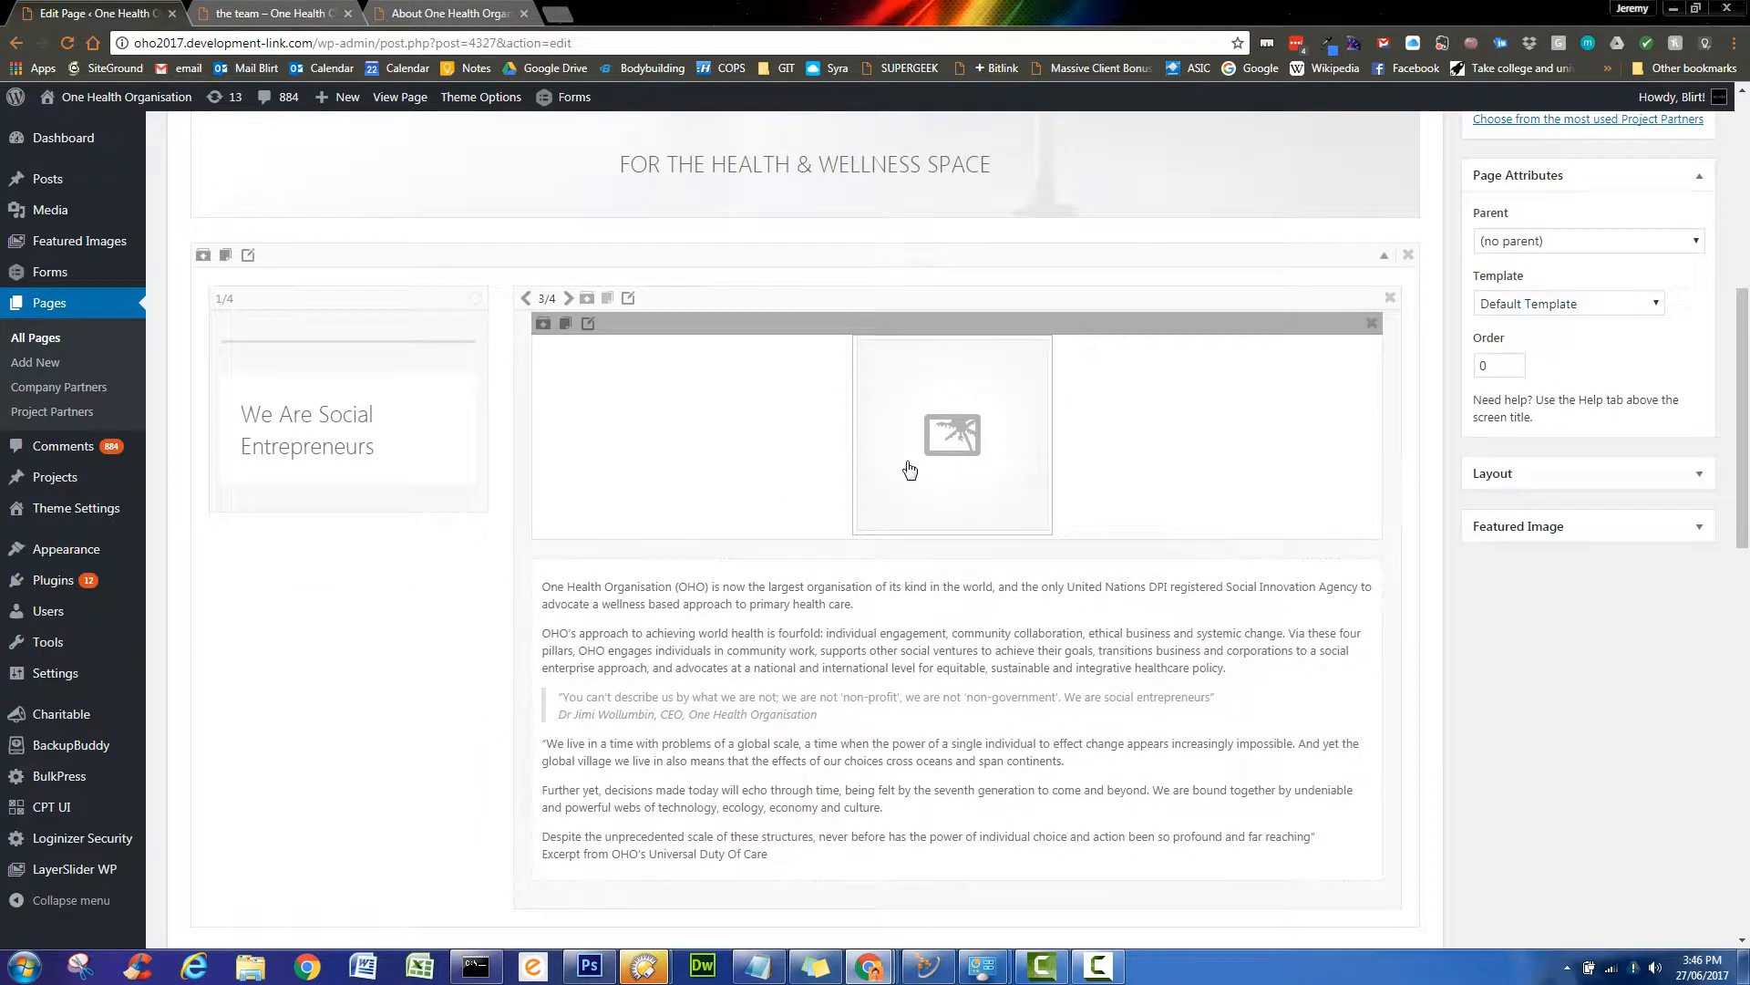
- Load the mountain lake banner image into the new image element
click(941, 393)
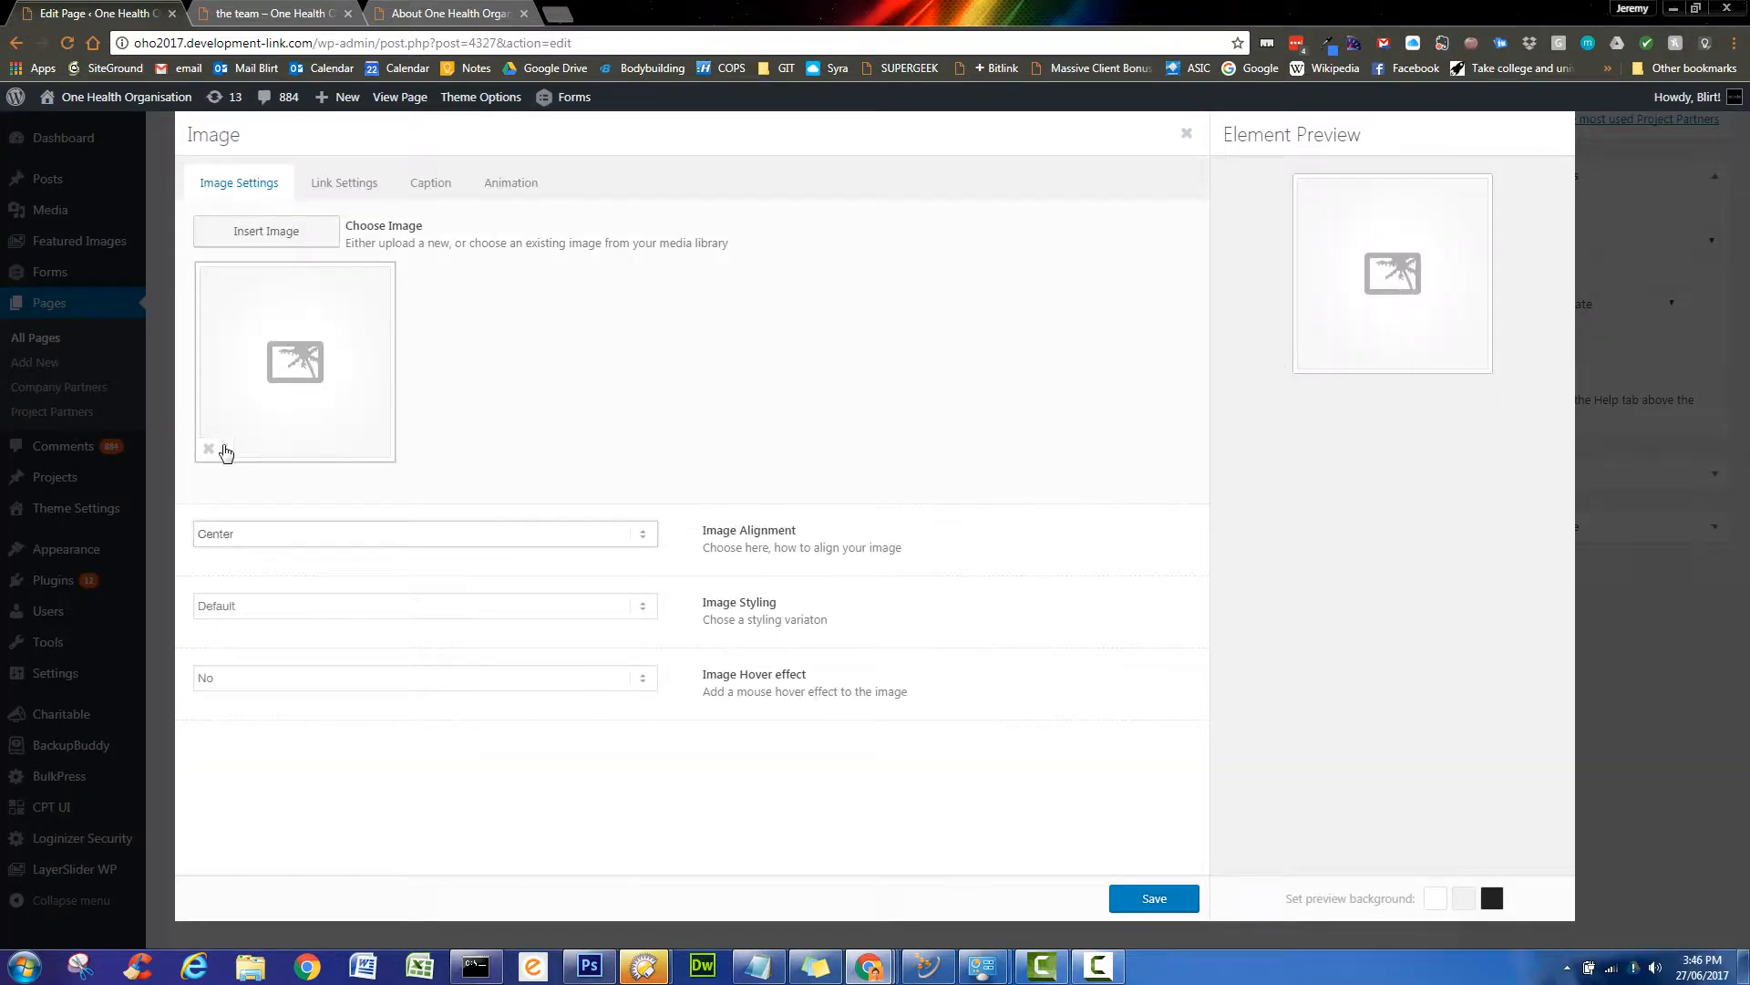
click(270, 230)
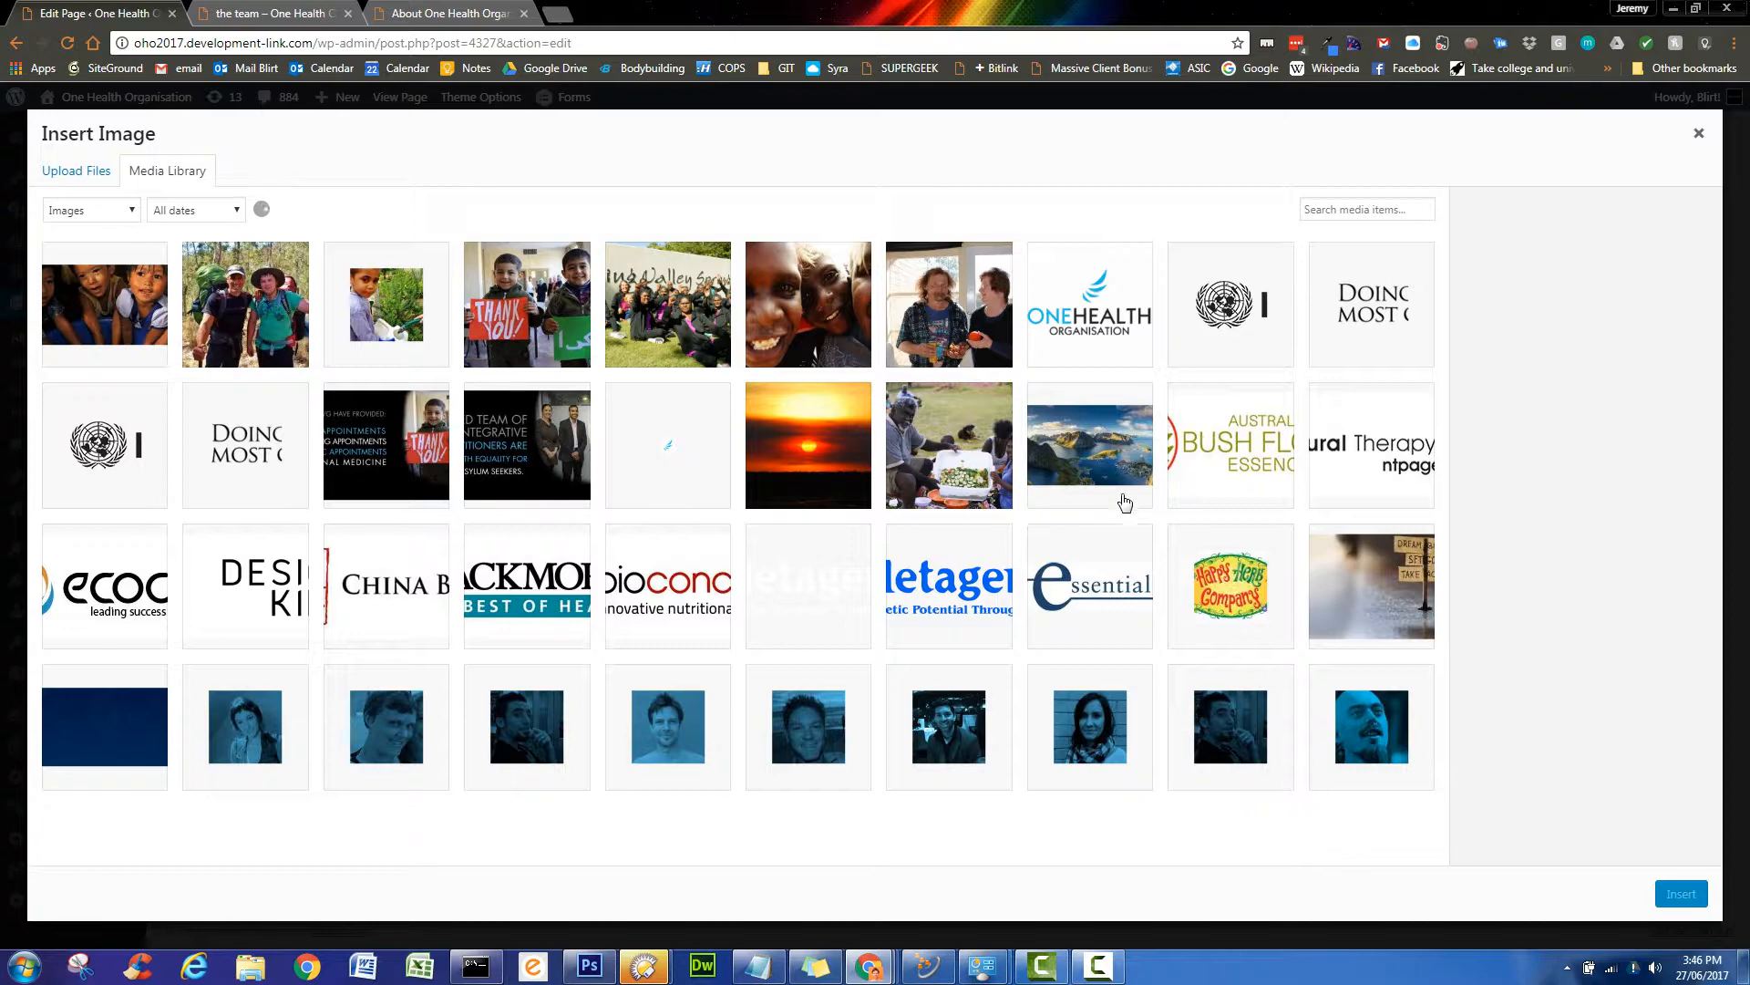
click(1095, 464)
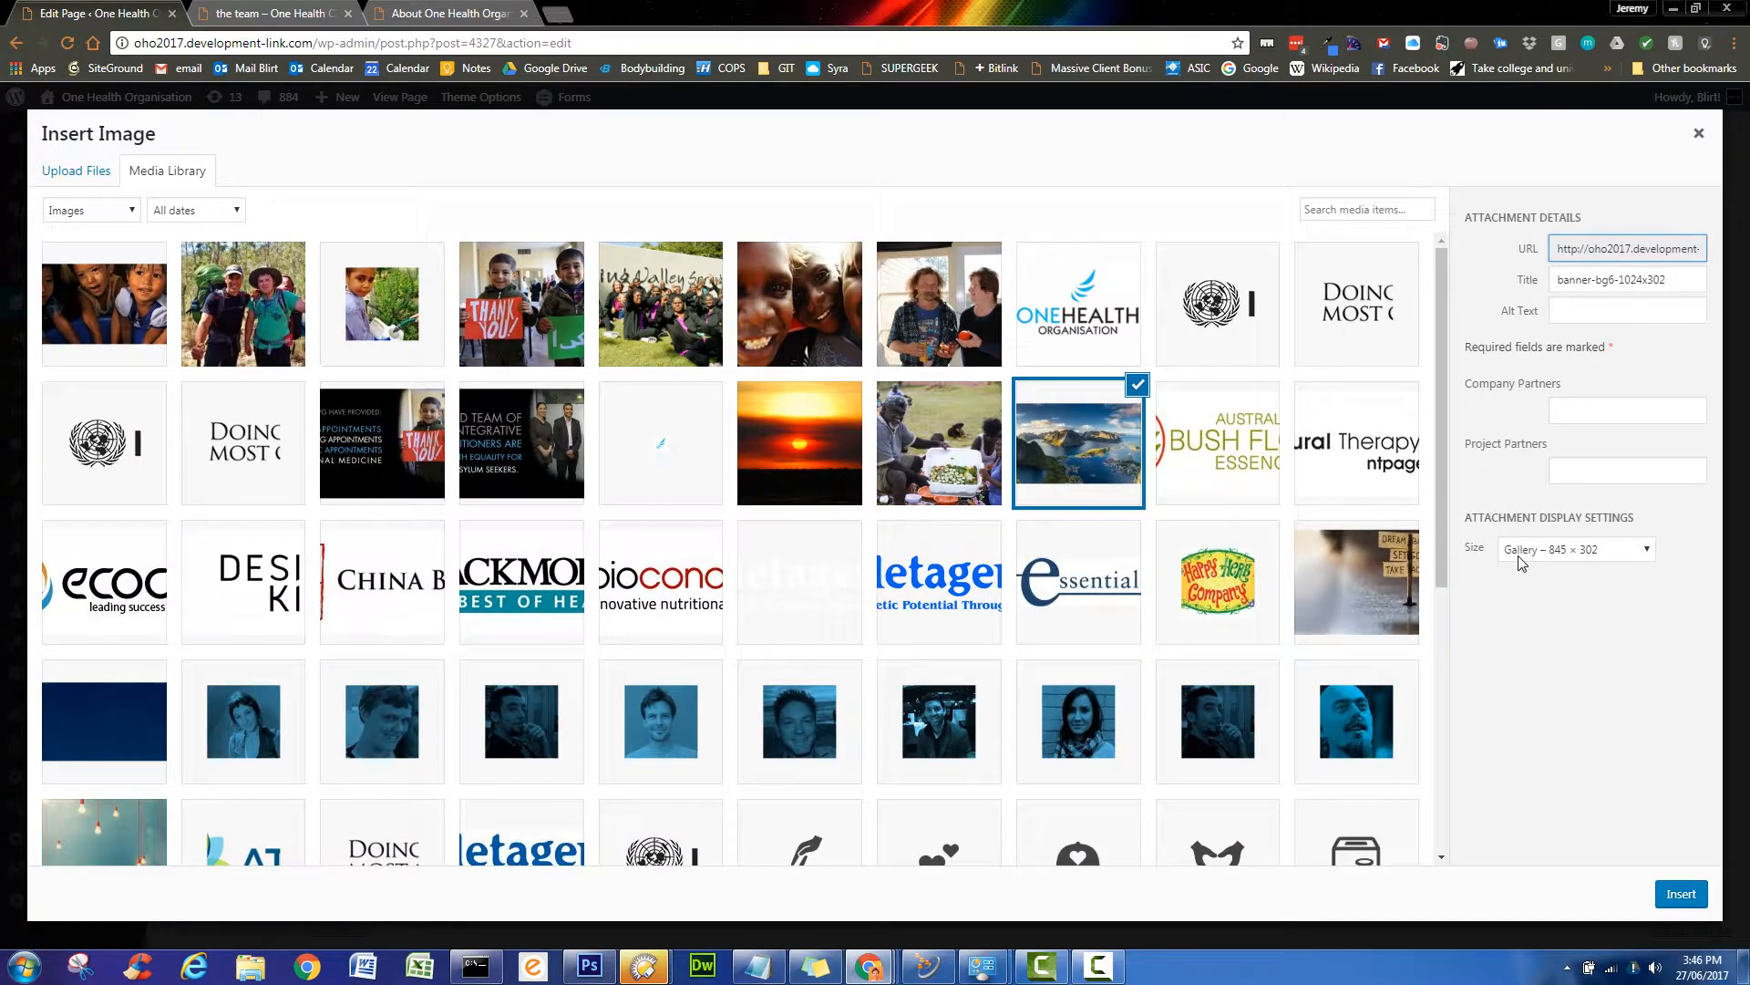
click(1683, 892)
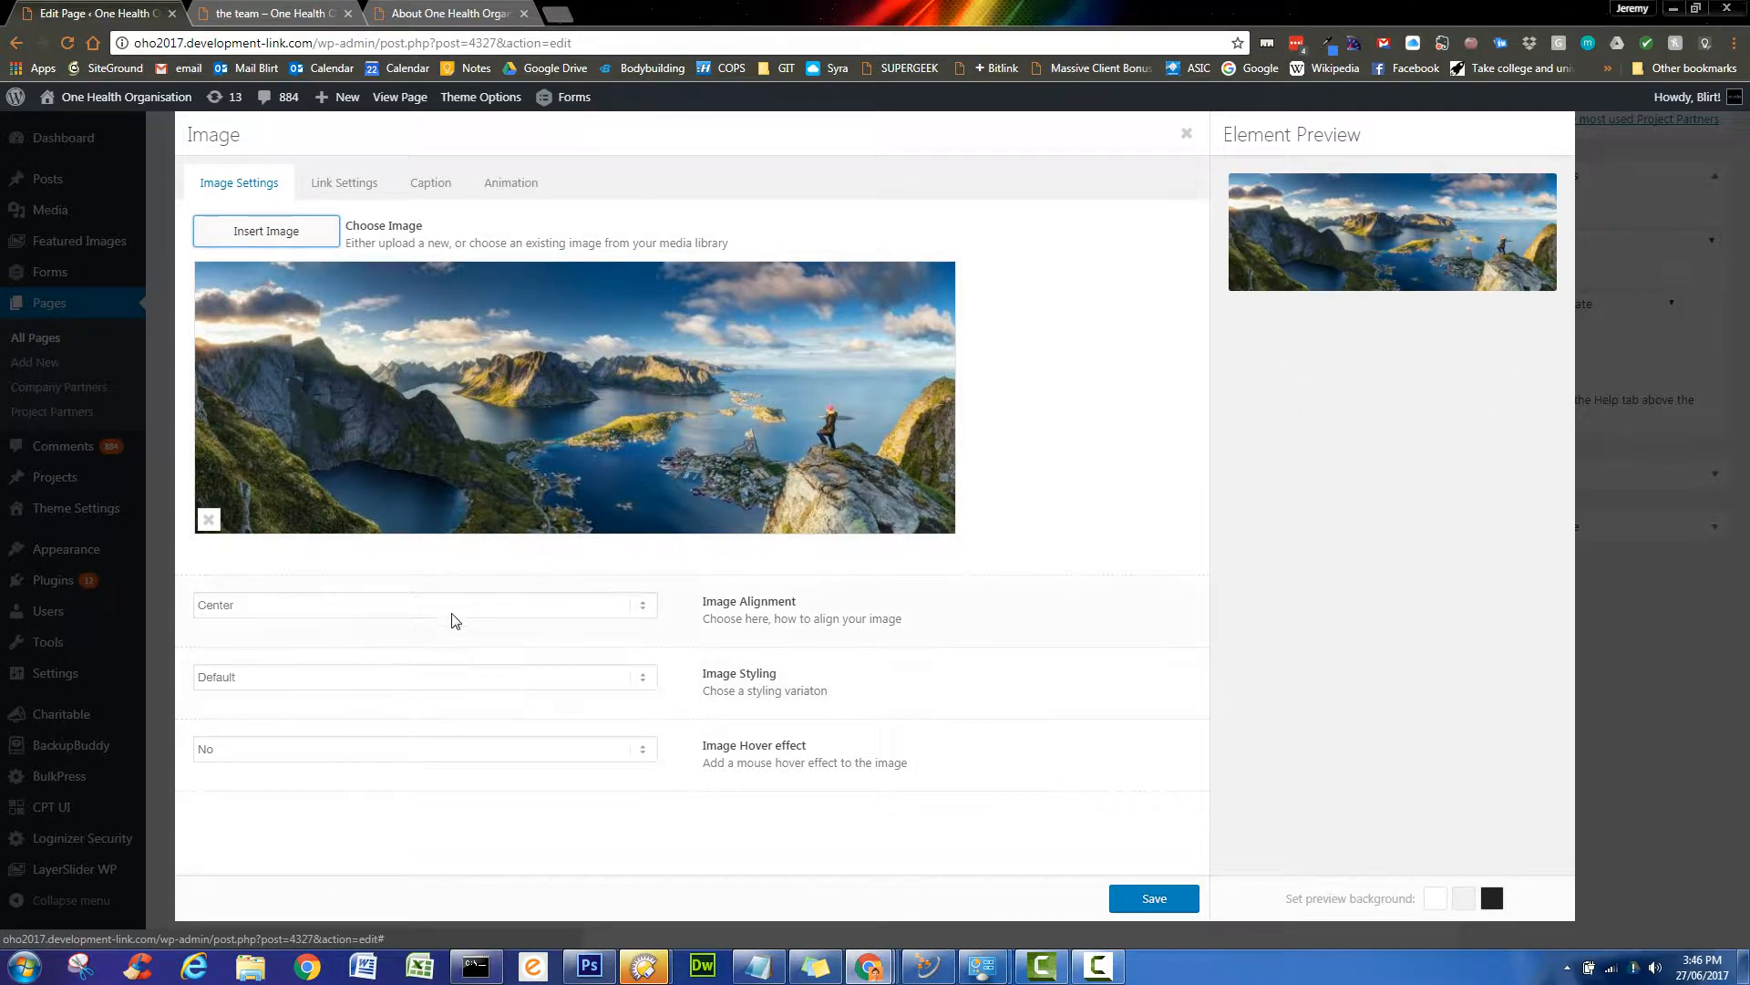
- Keep default styling with no hover effect, set a Fade in animation, and save the element
click(582, 685)
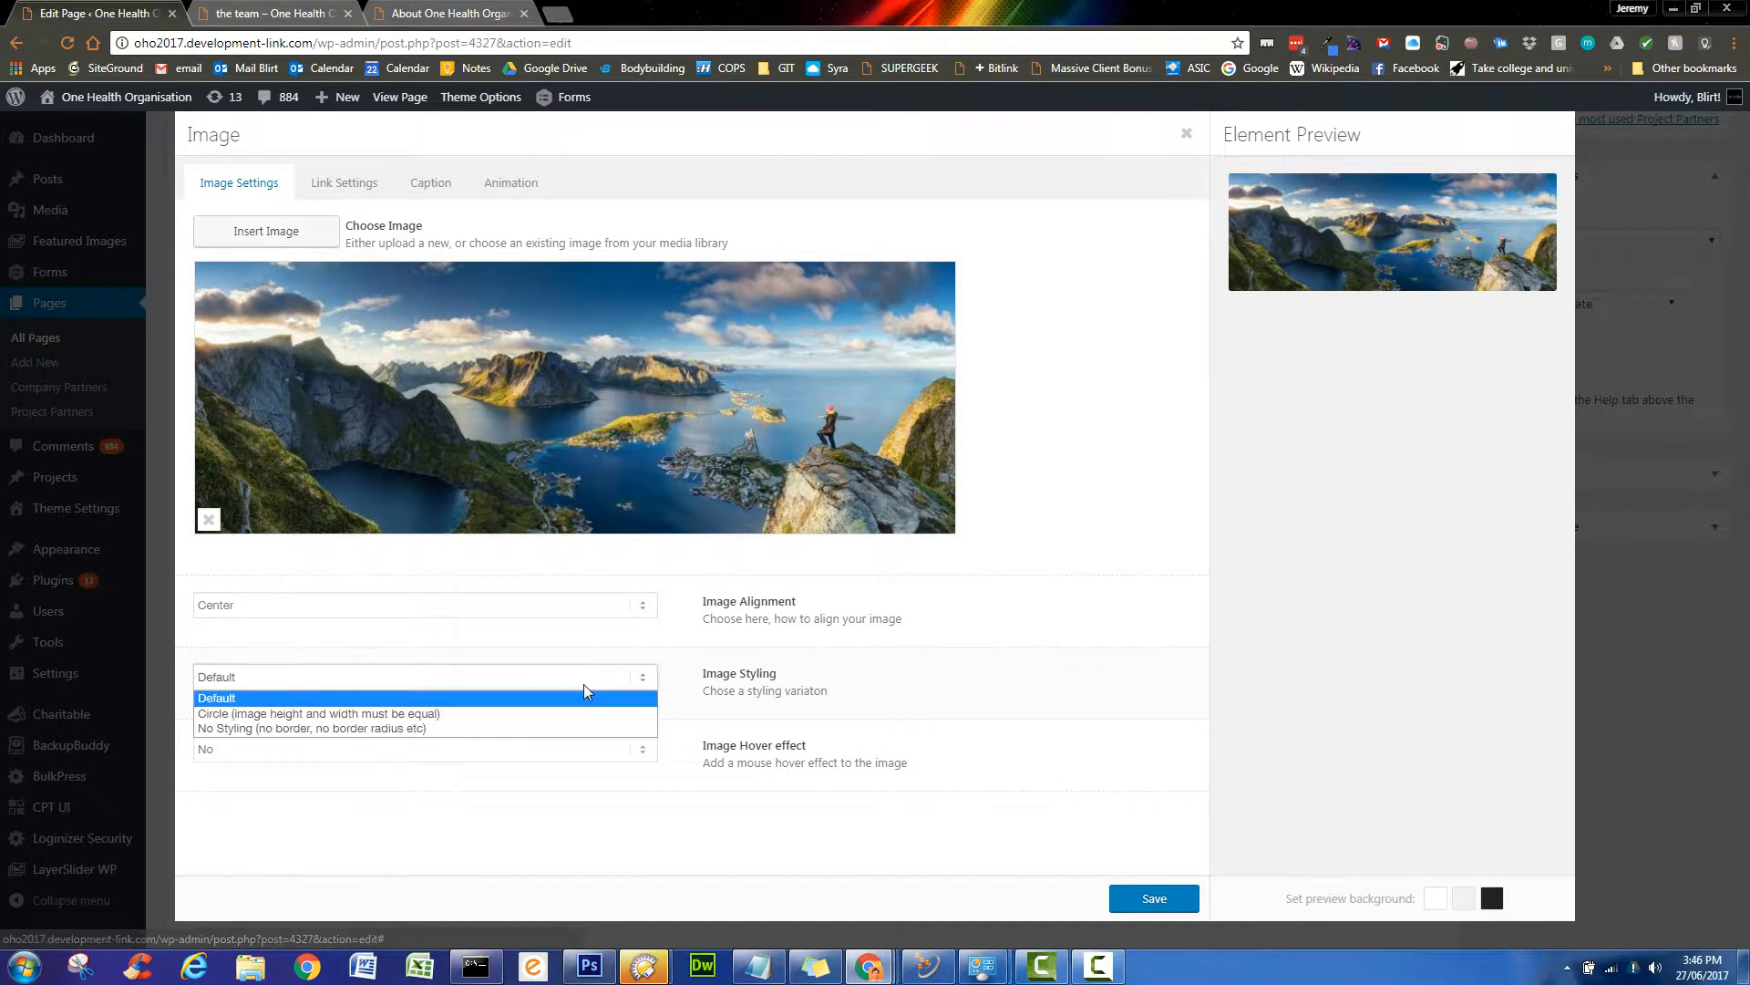
click(584, 682)
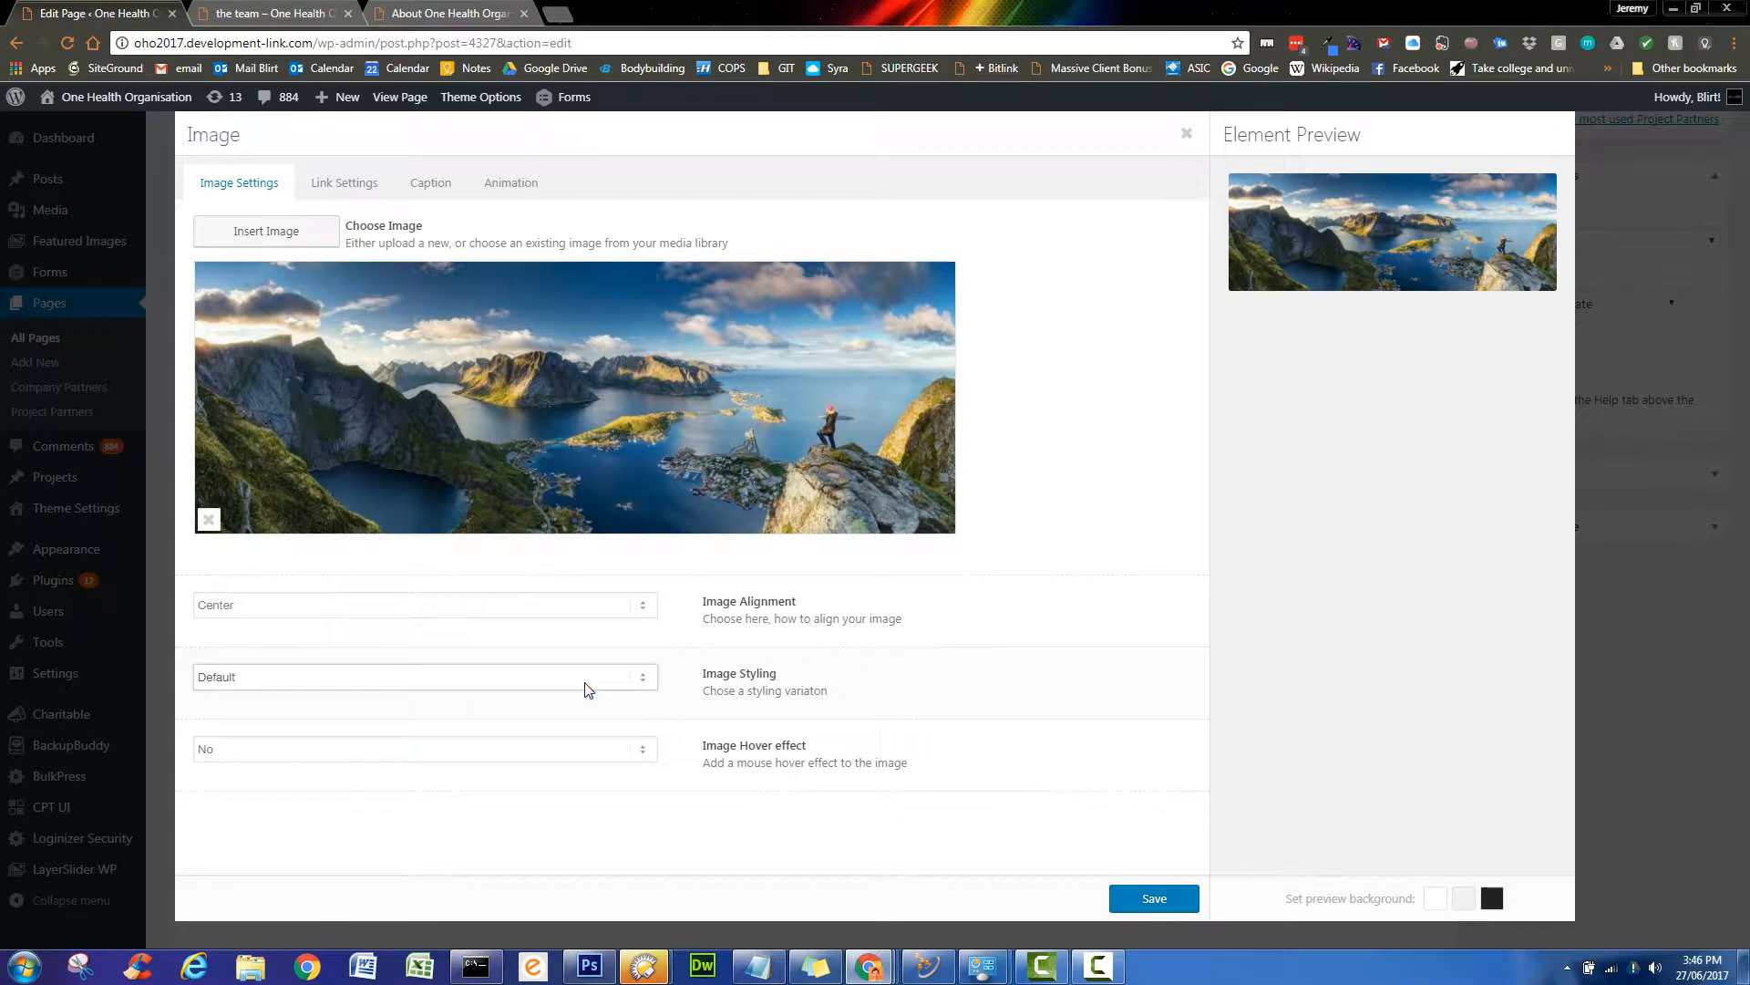
click(645, 753)
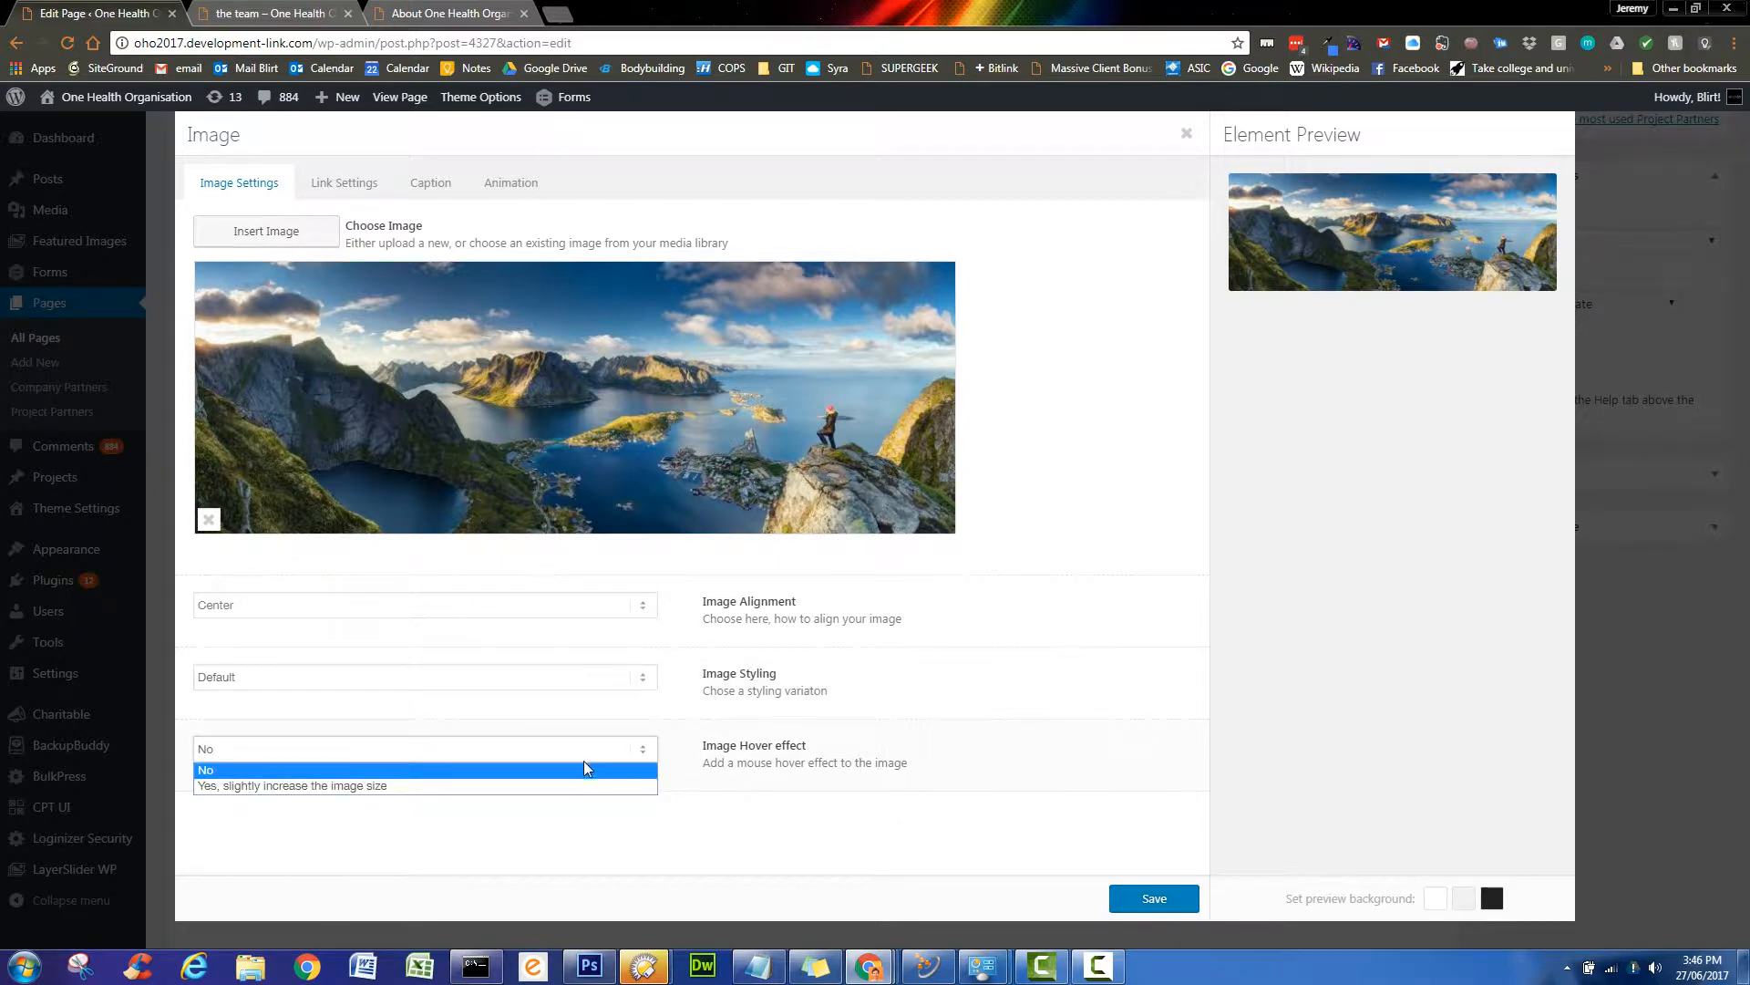
click(543, 766)
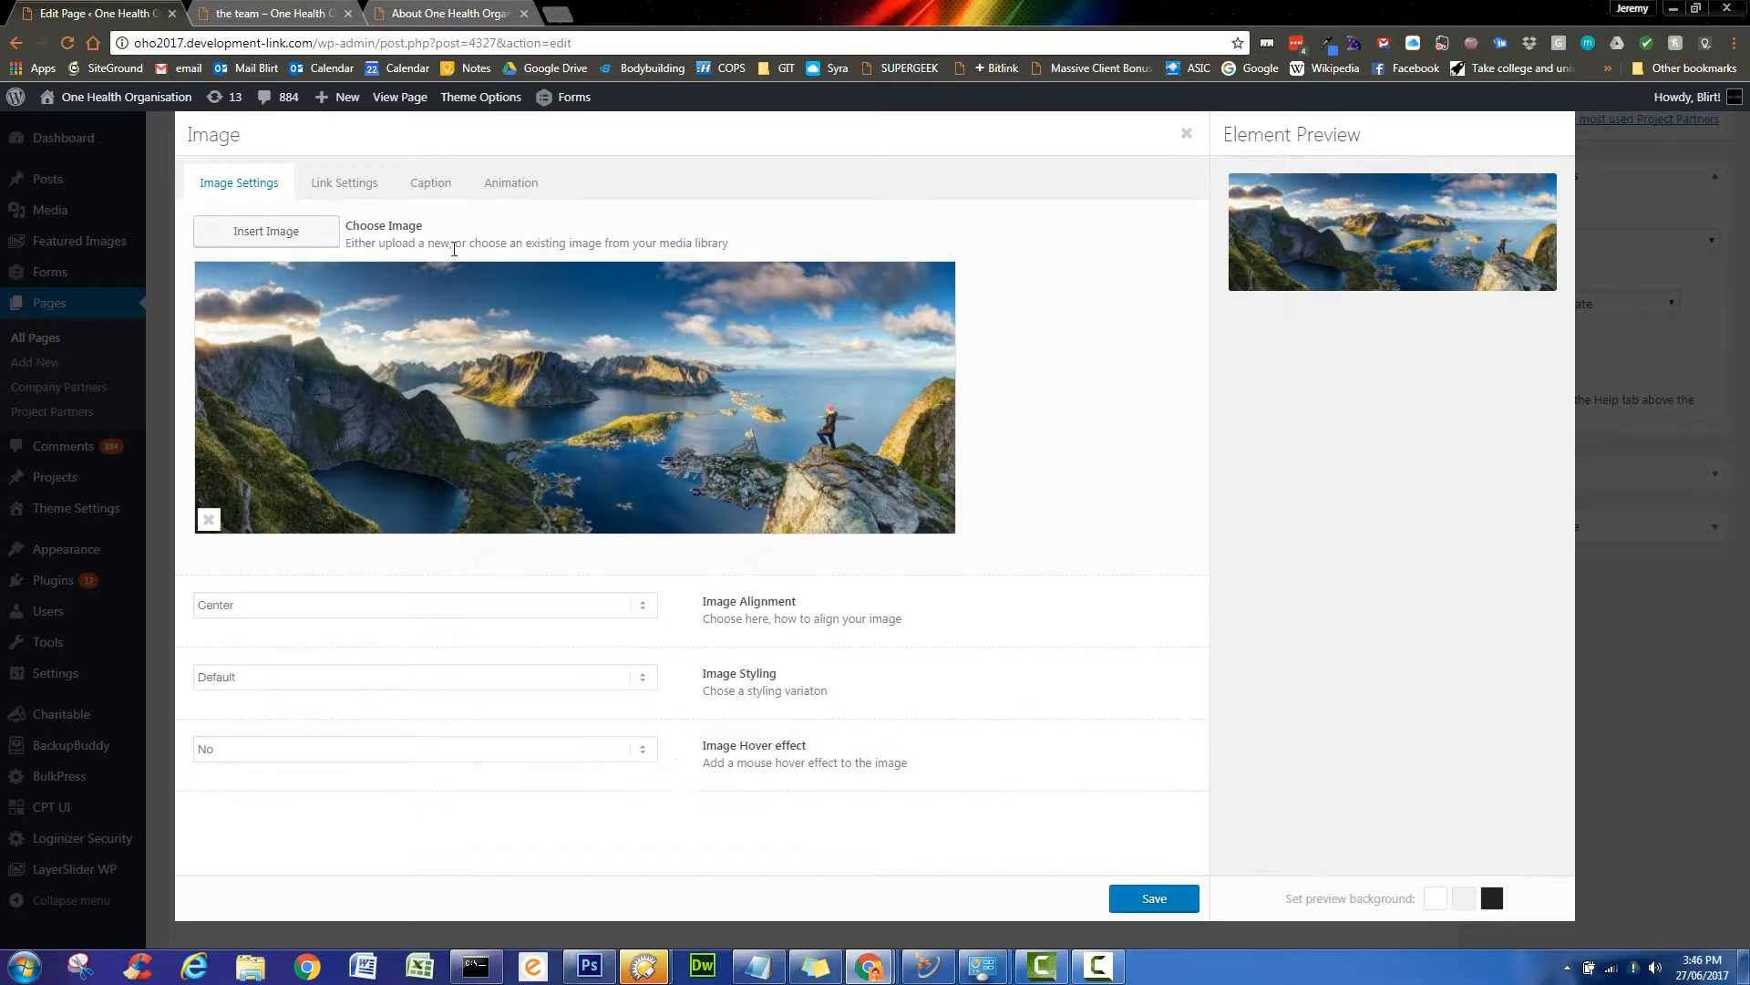
click(513, 186)
click(582, 228)
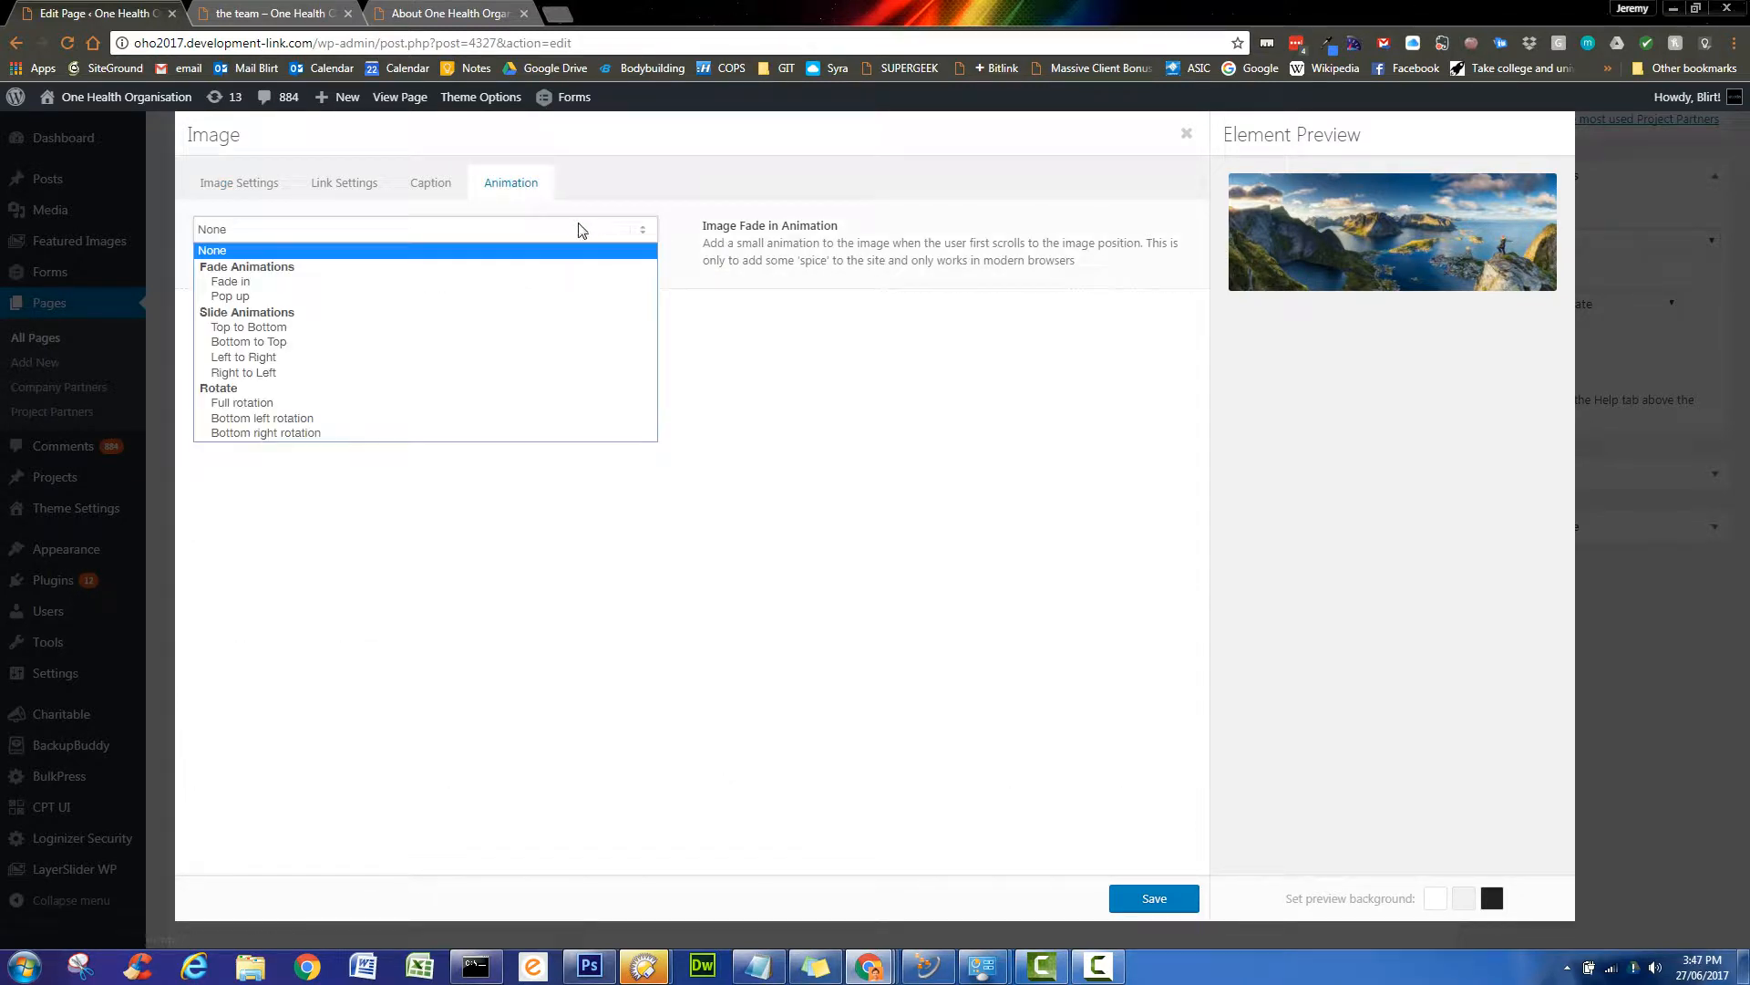
click(480, 285)
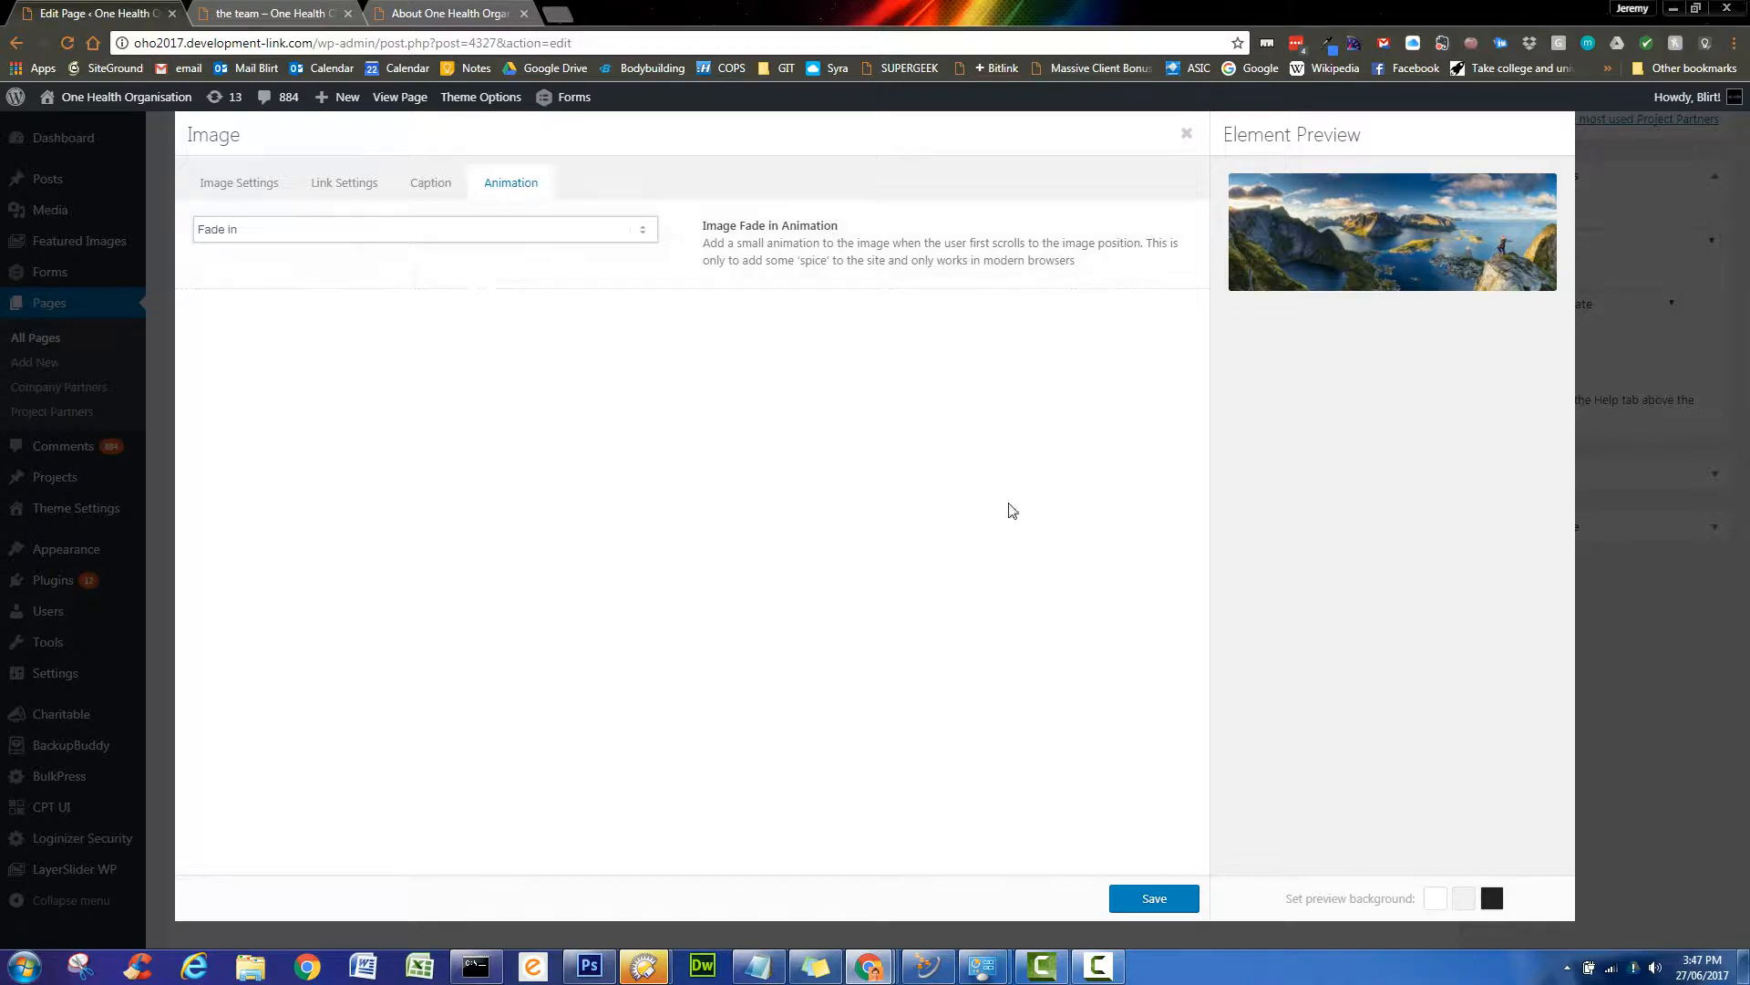
click(1154, 900)
scroll(1413, 720, down, 7)
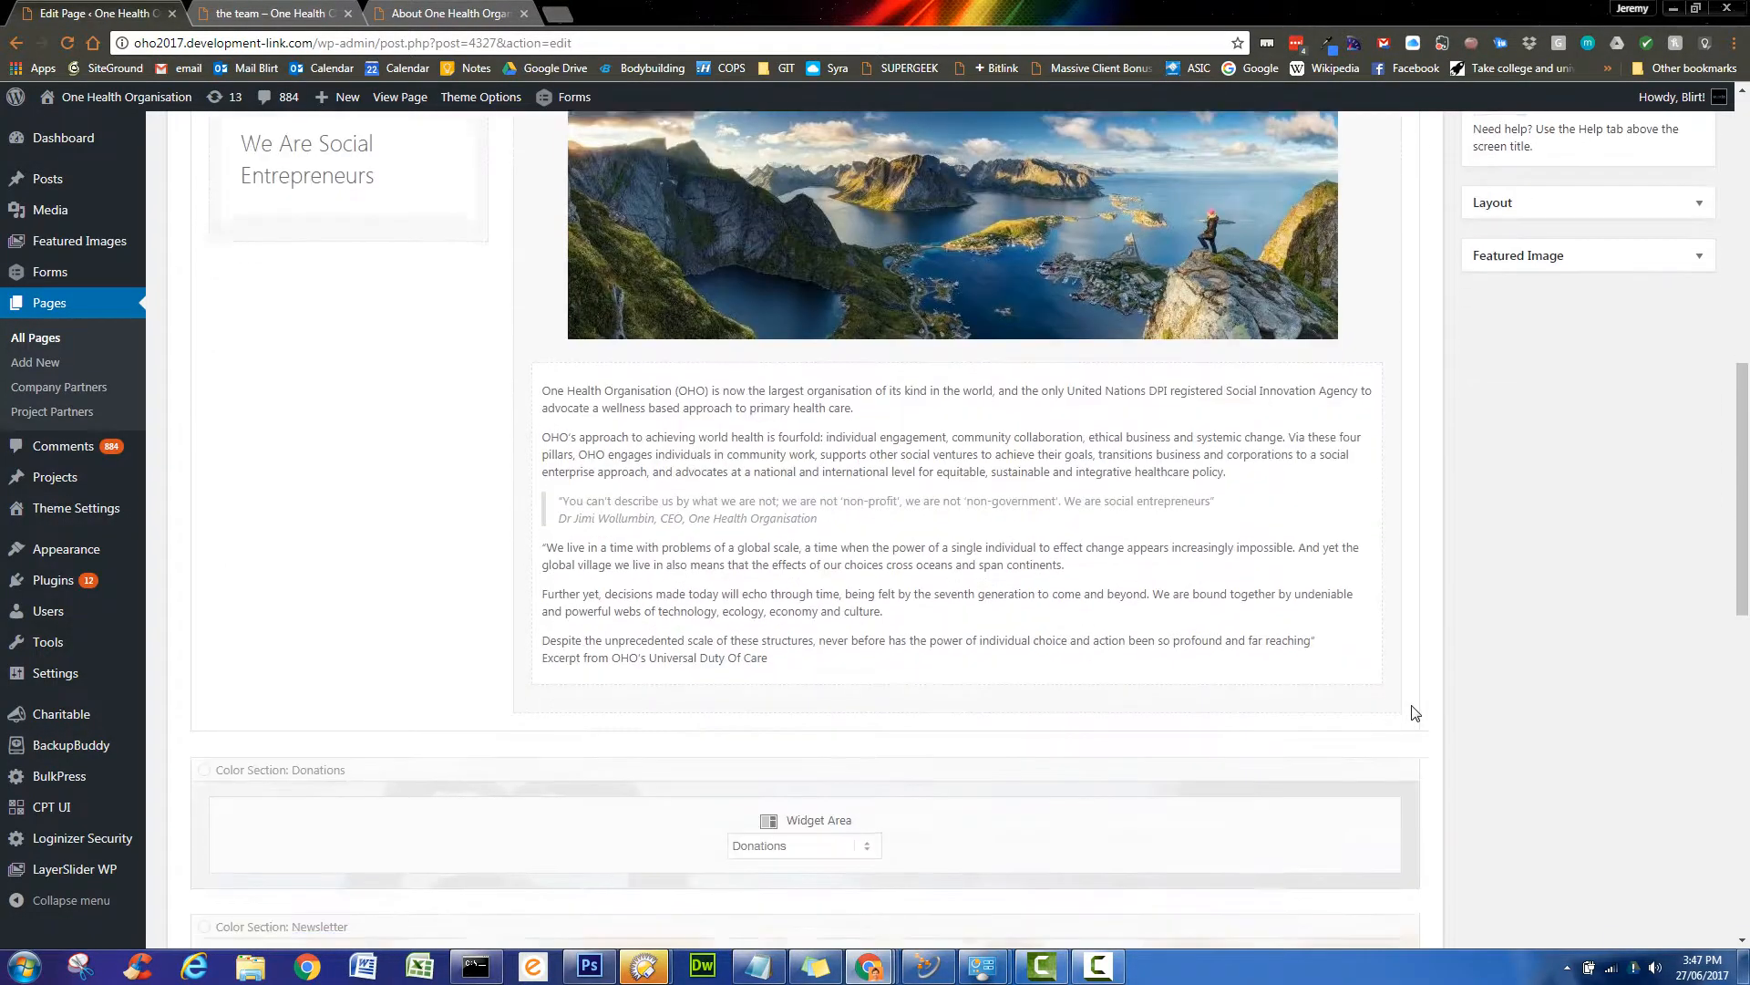
- Update the page and reload the live About page to check the lake image above the introduction
scroll(1419, 720, up, 10)
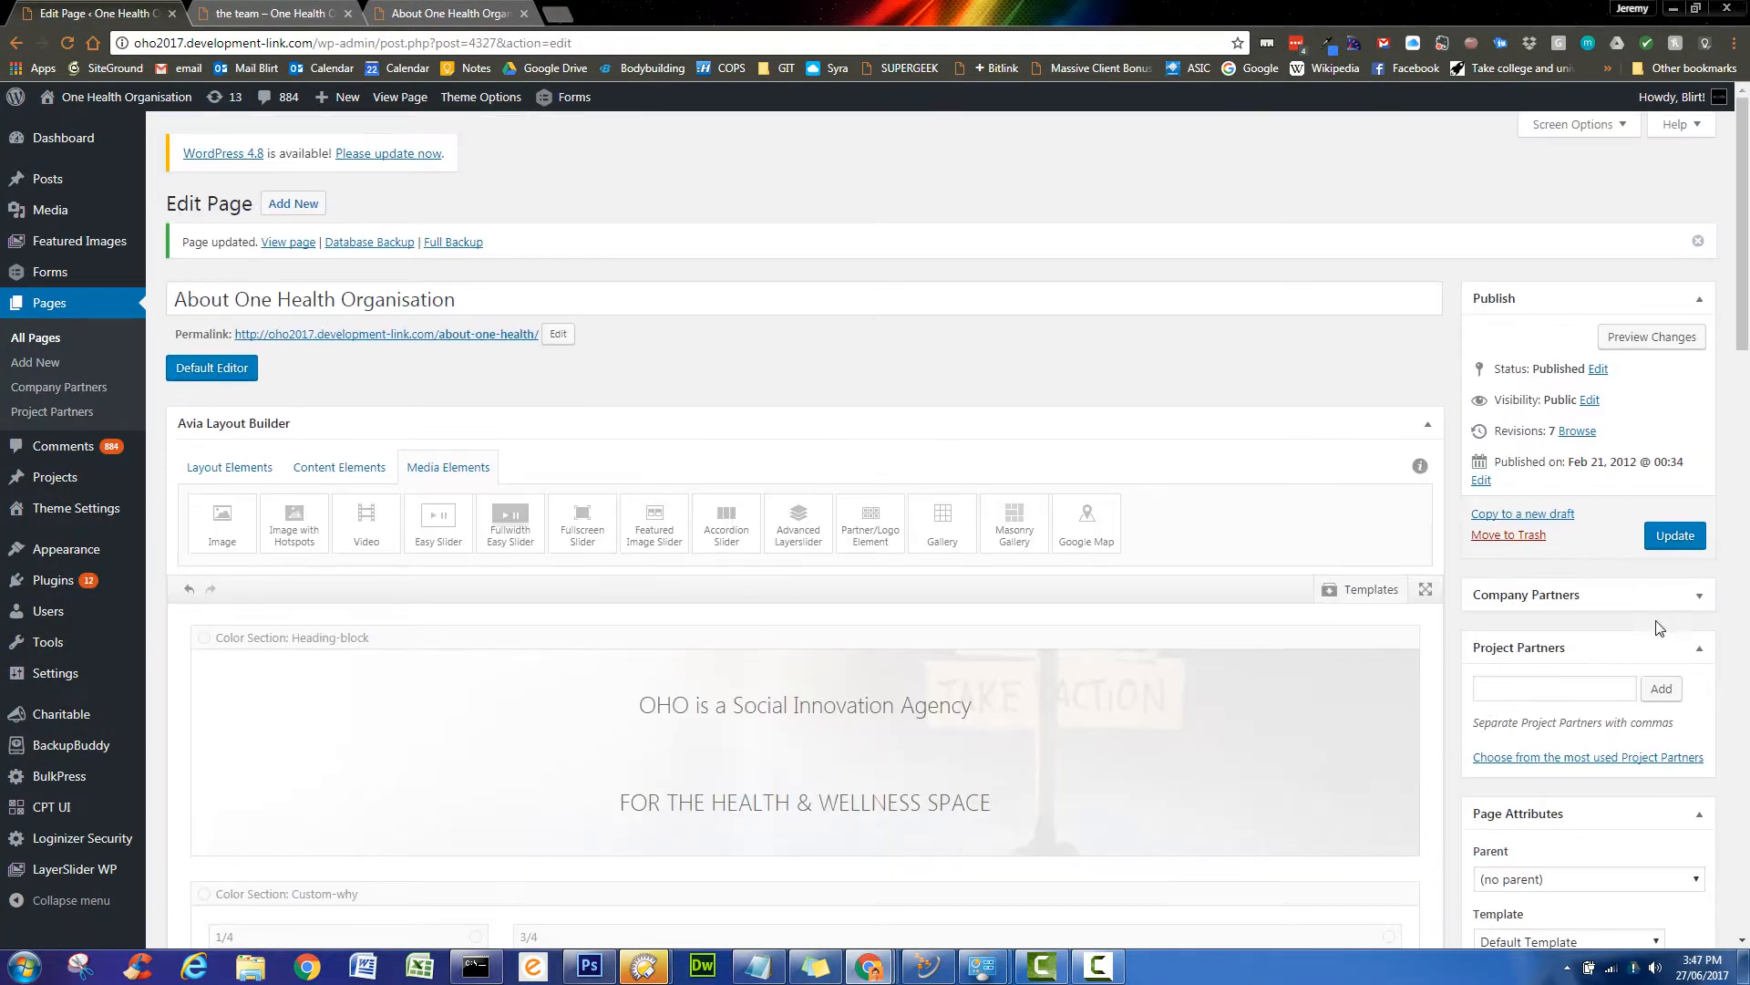
click(1675, 535)
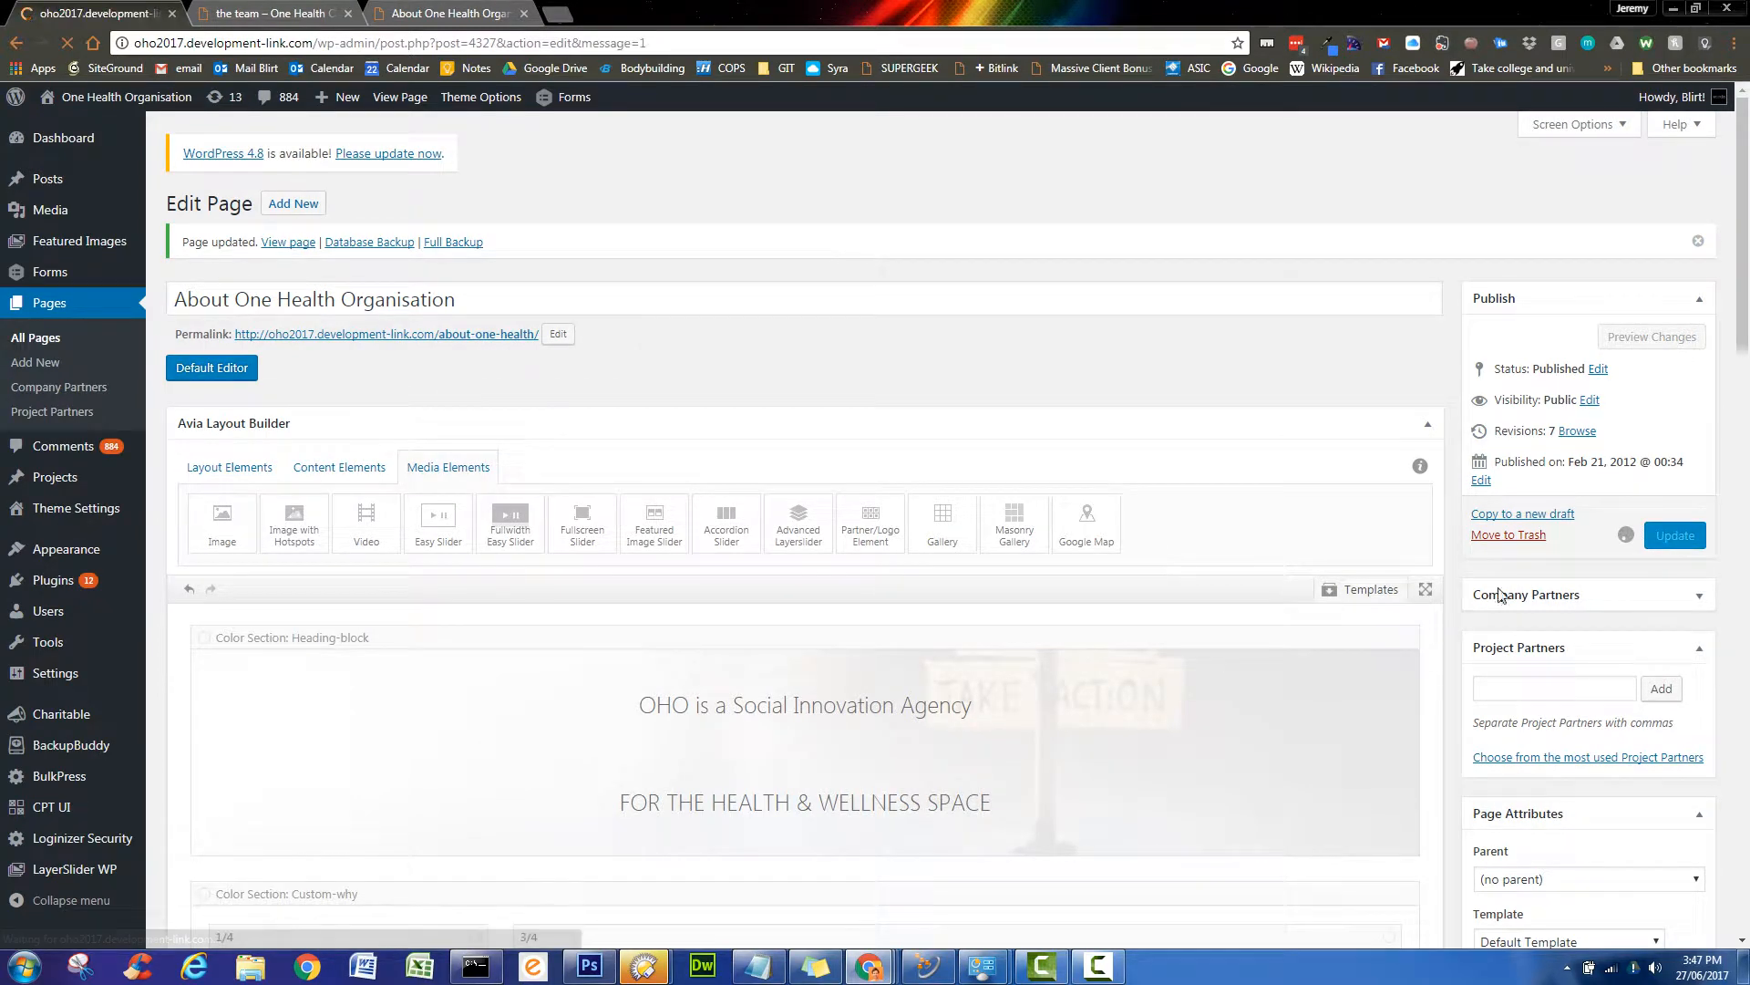
click(474, 11)
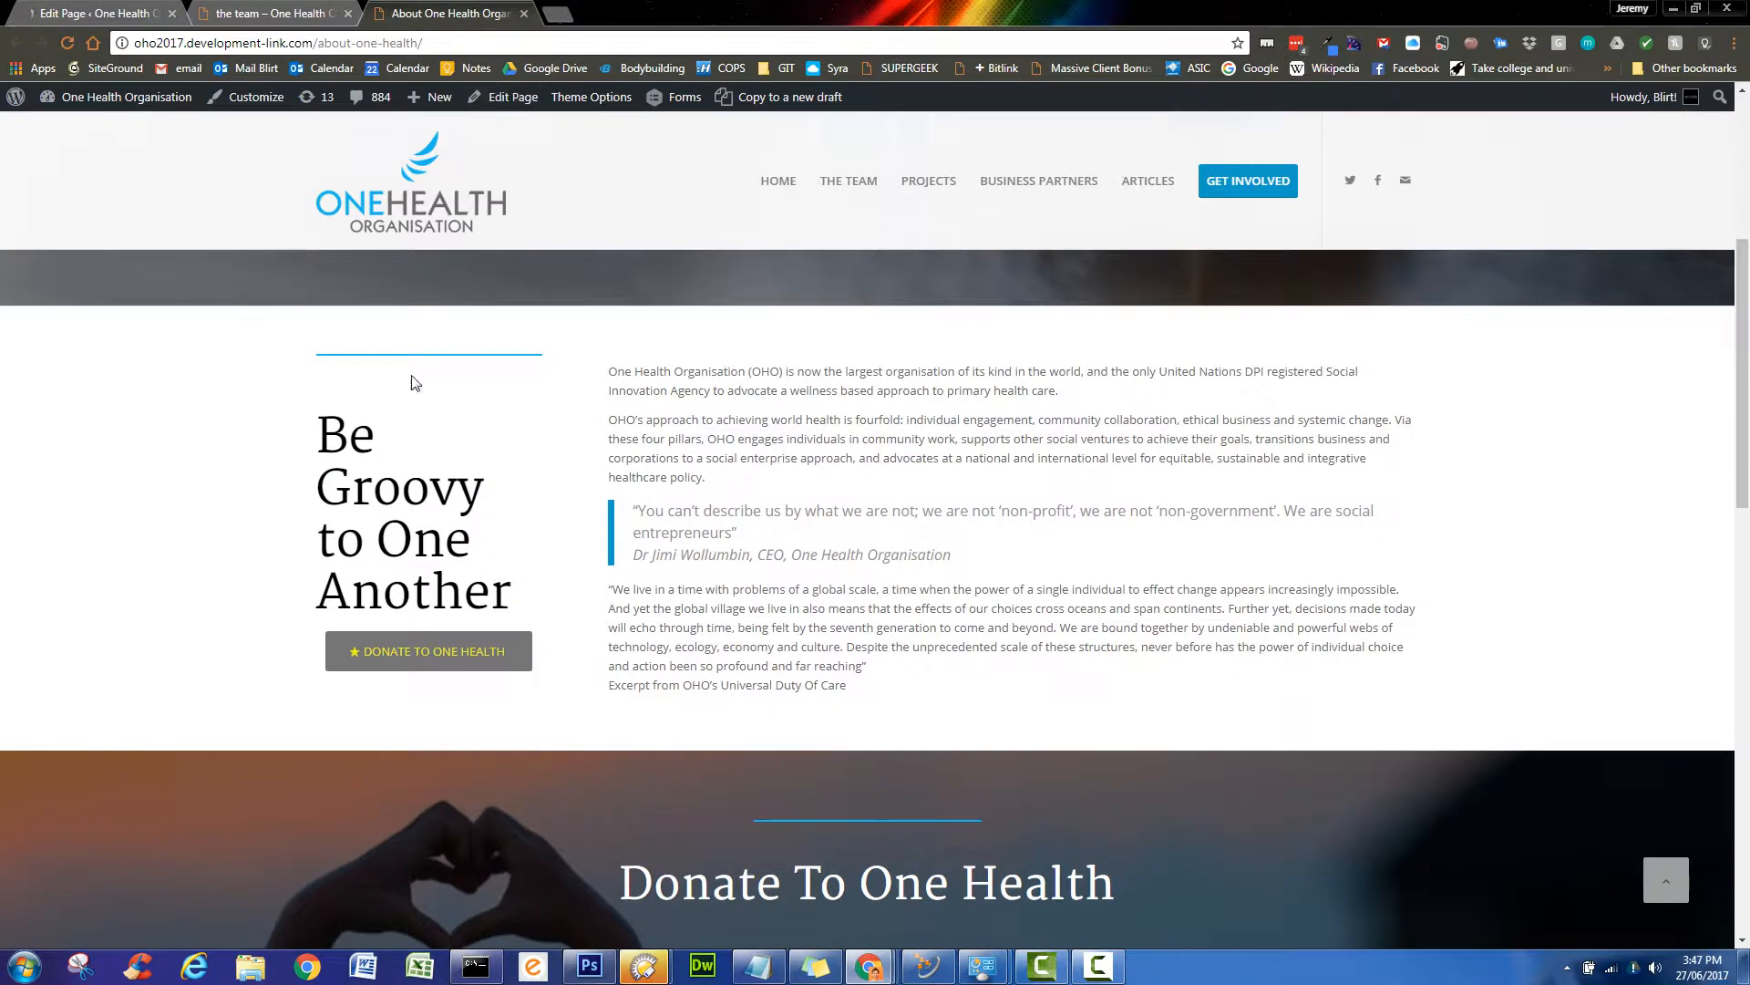
click(69, 43)
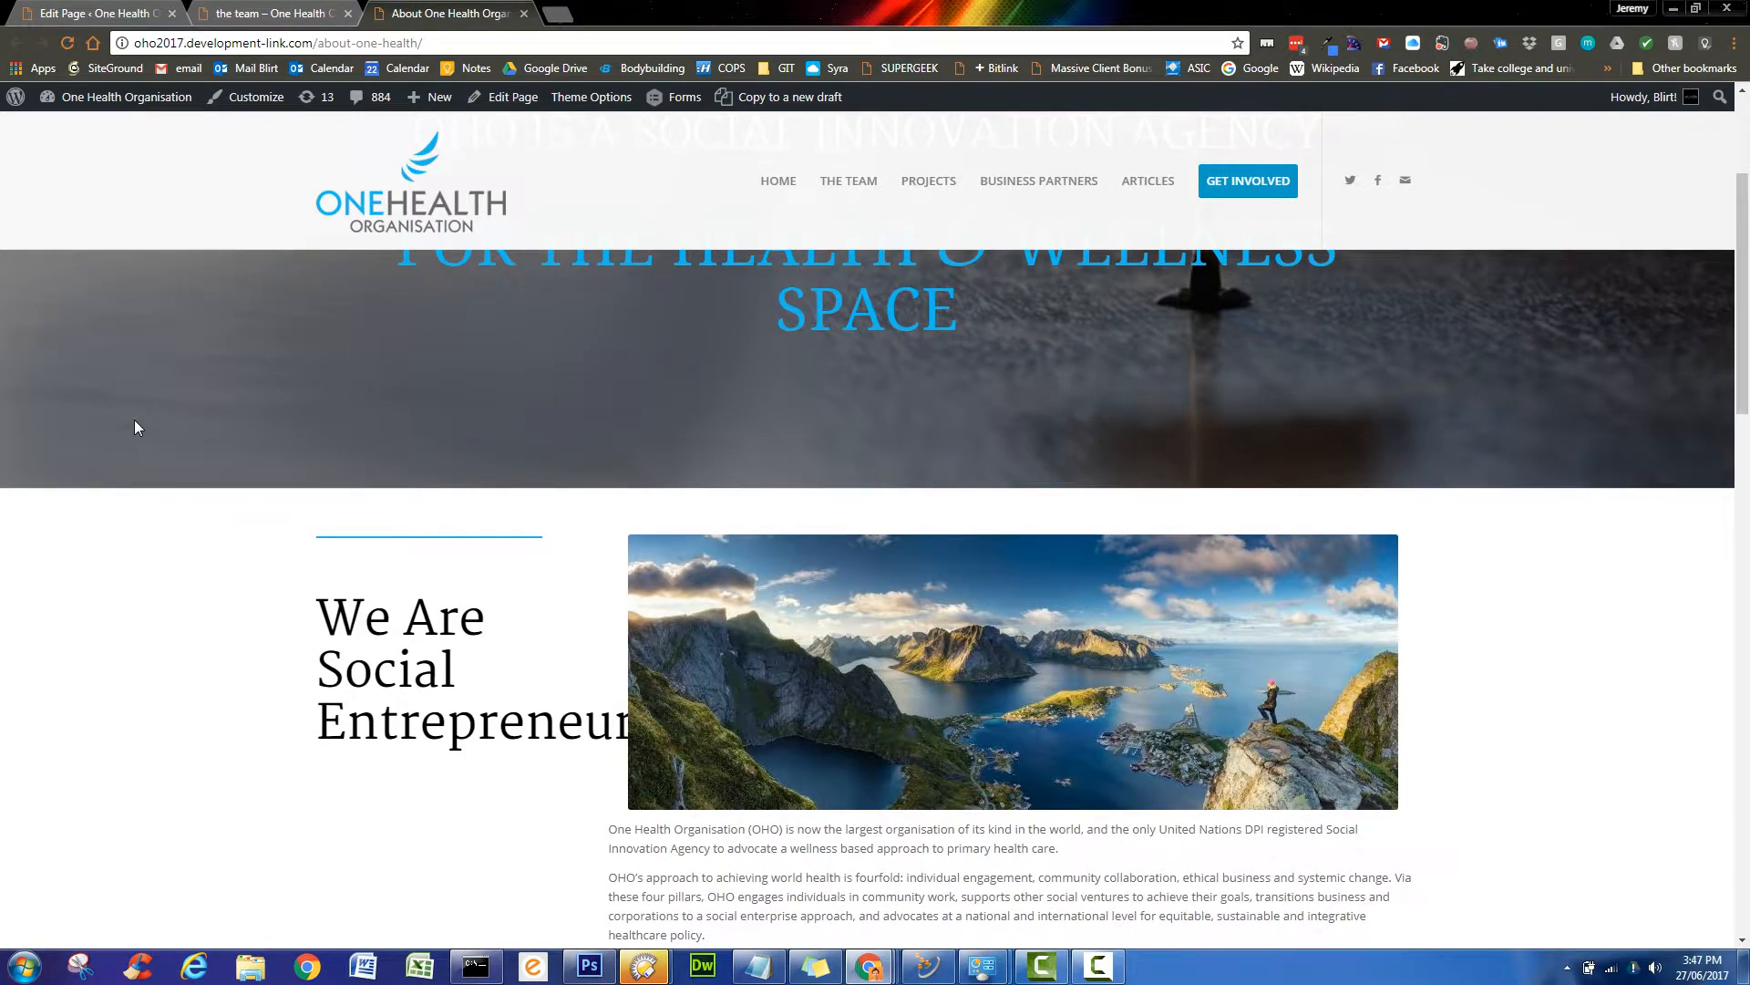
scroll(134, 427, down, 1)
scroll(325, 570, down, 3)
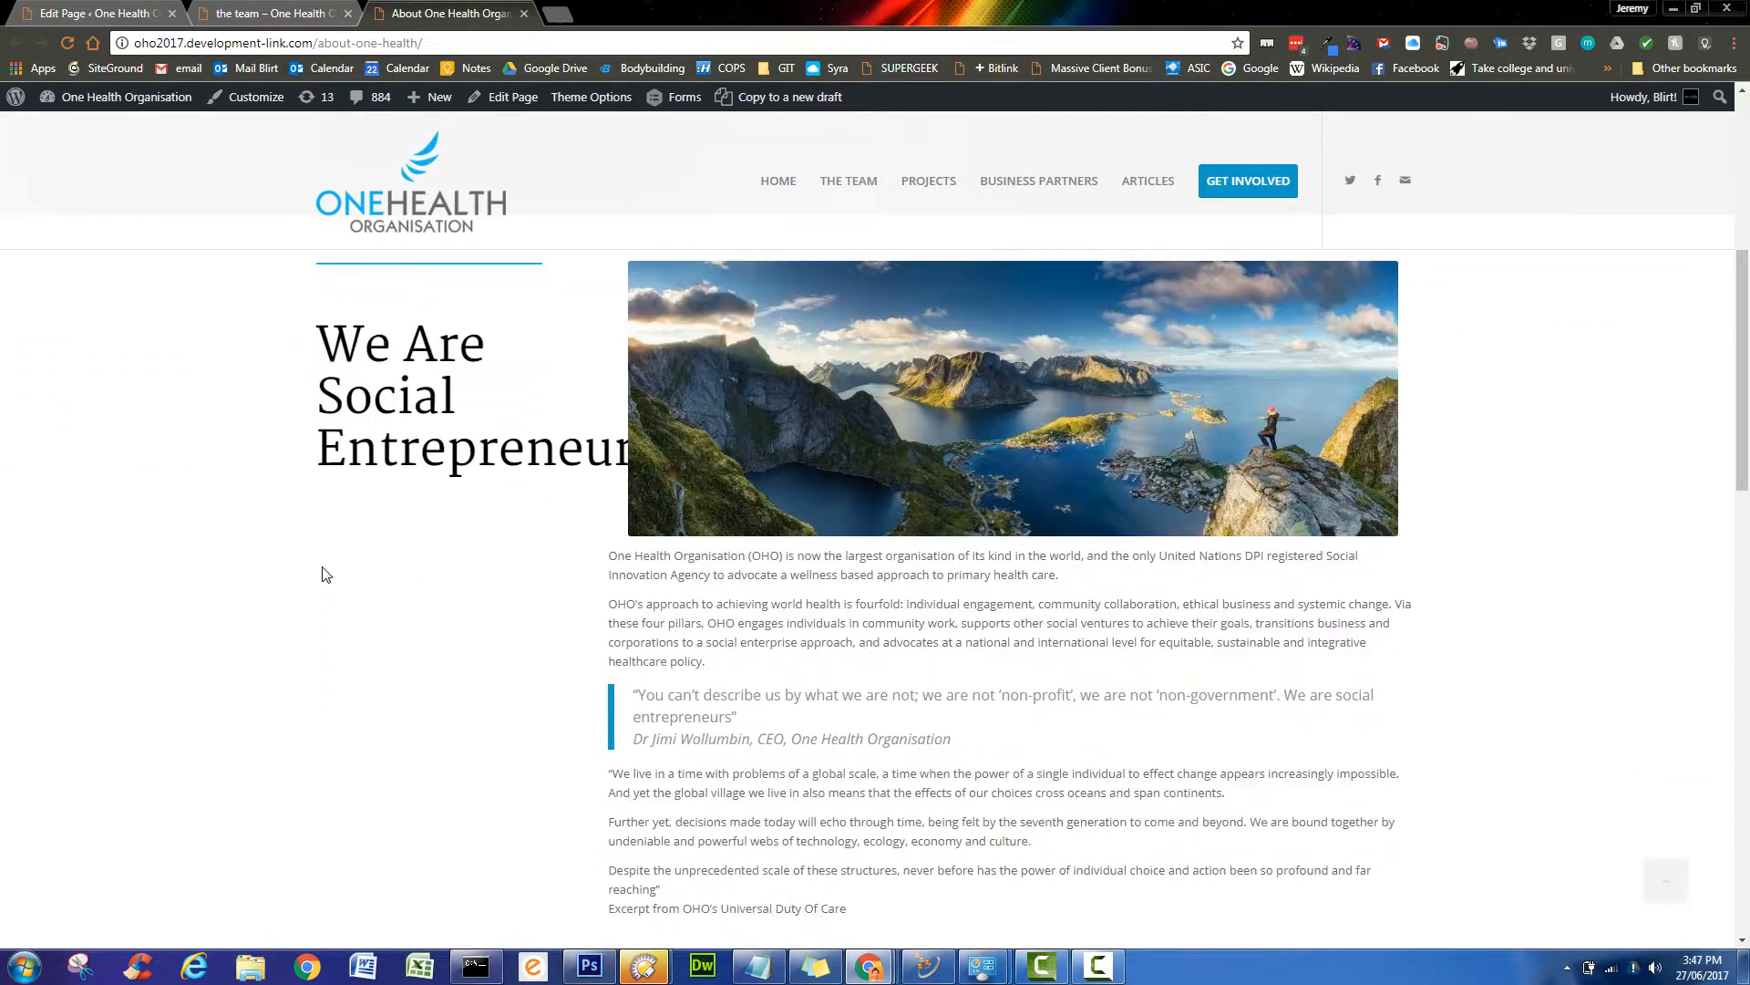
scroll(320, 572, up, 7)
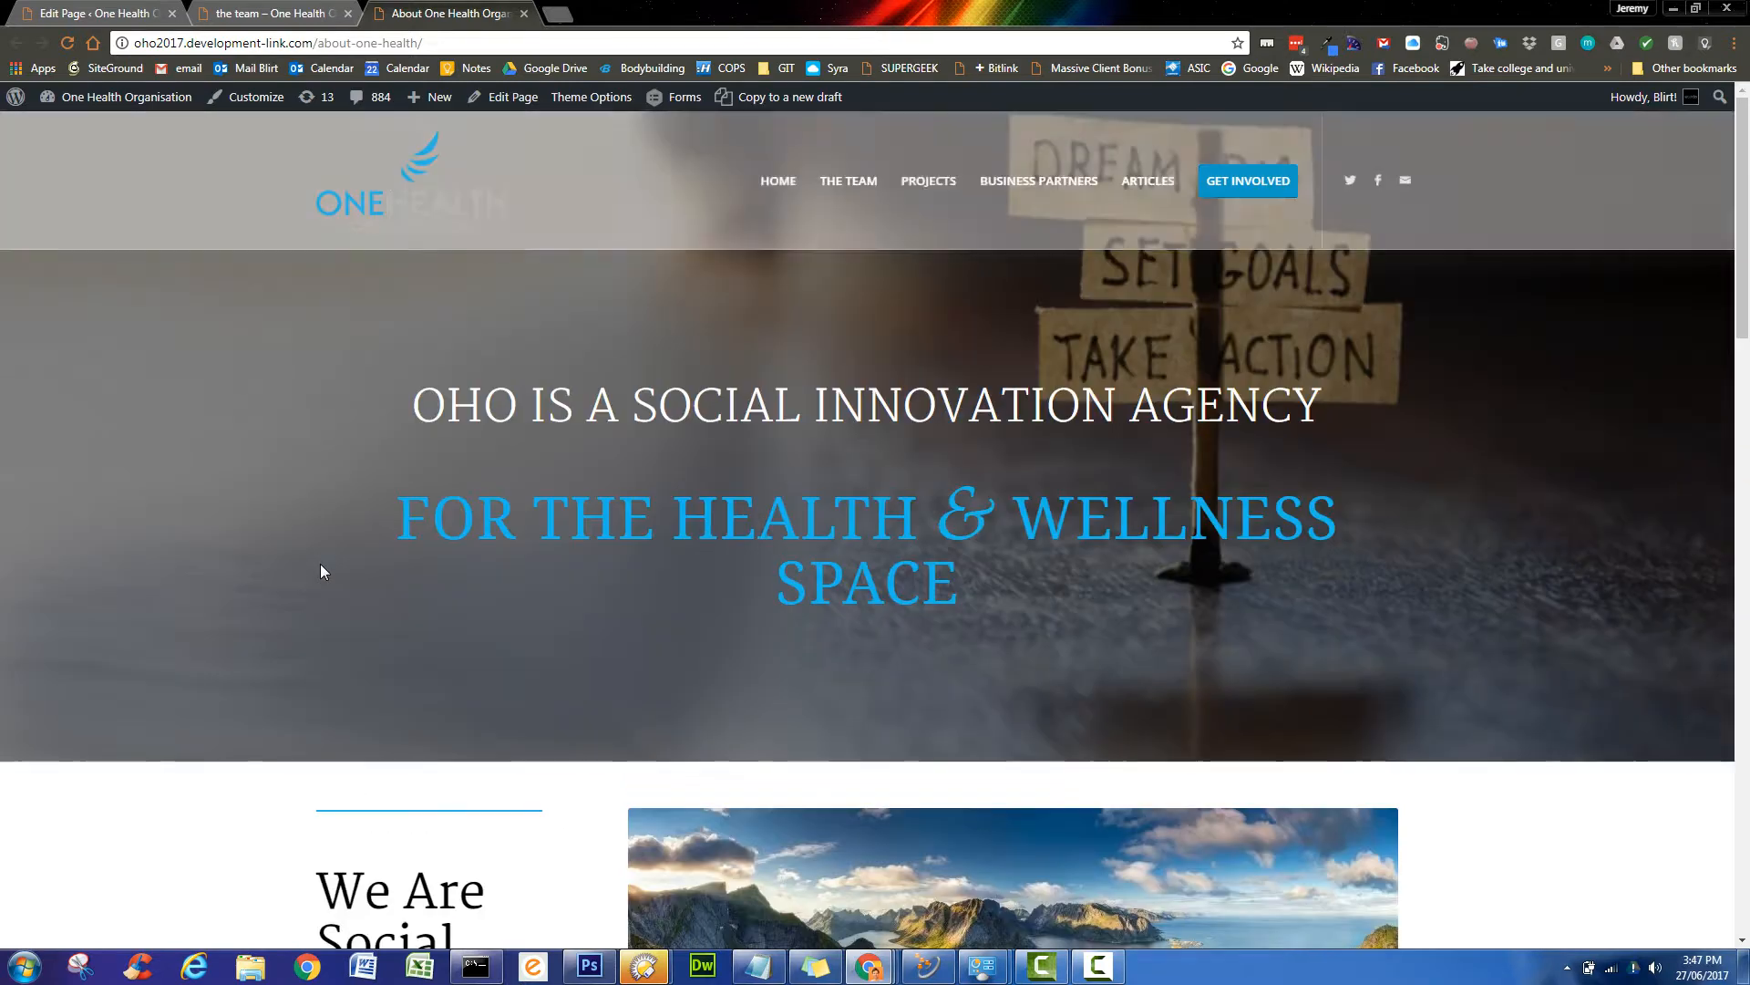
key(F5)
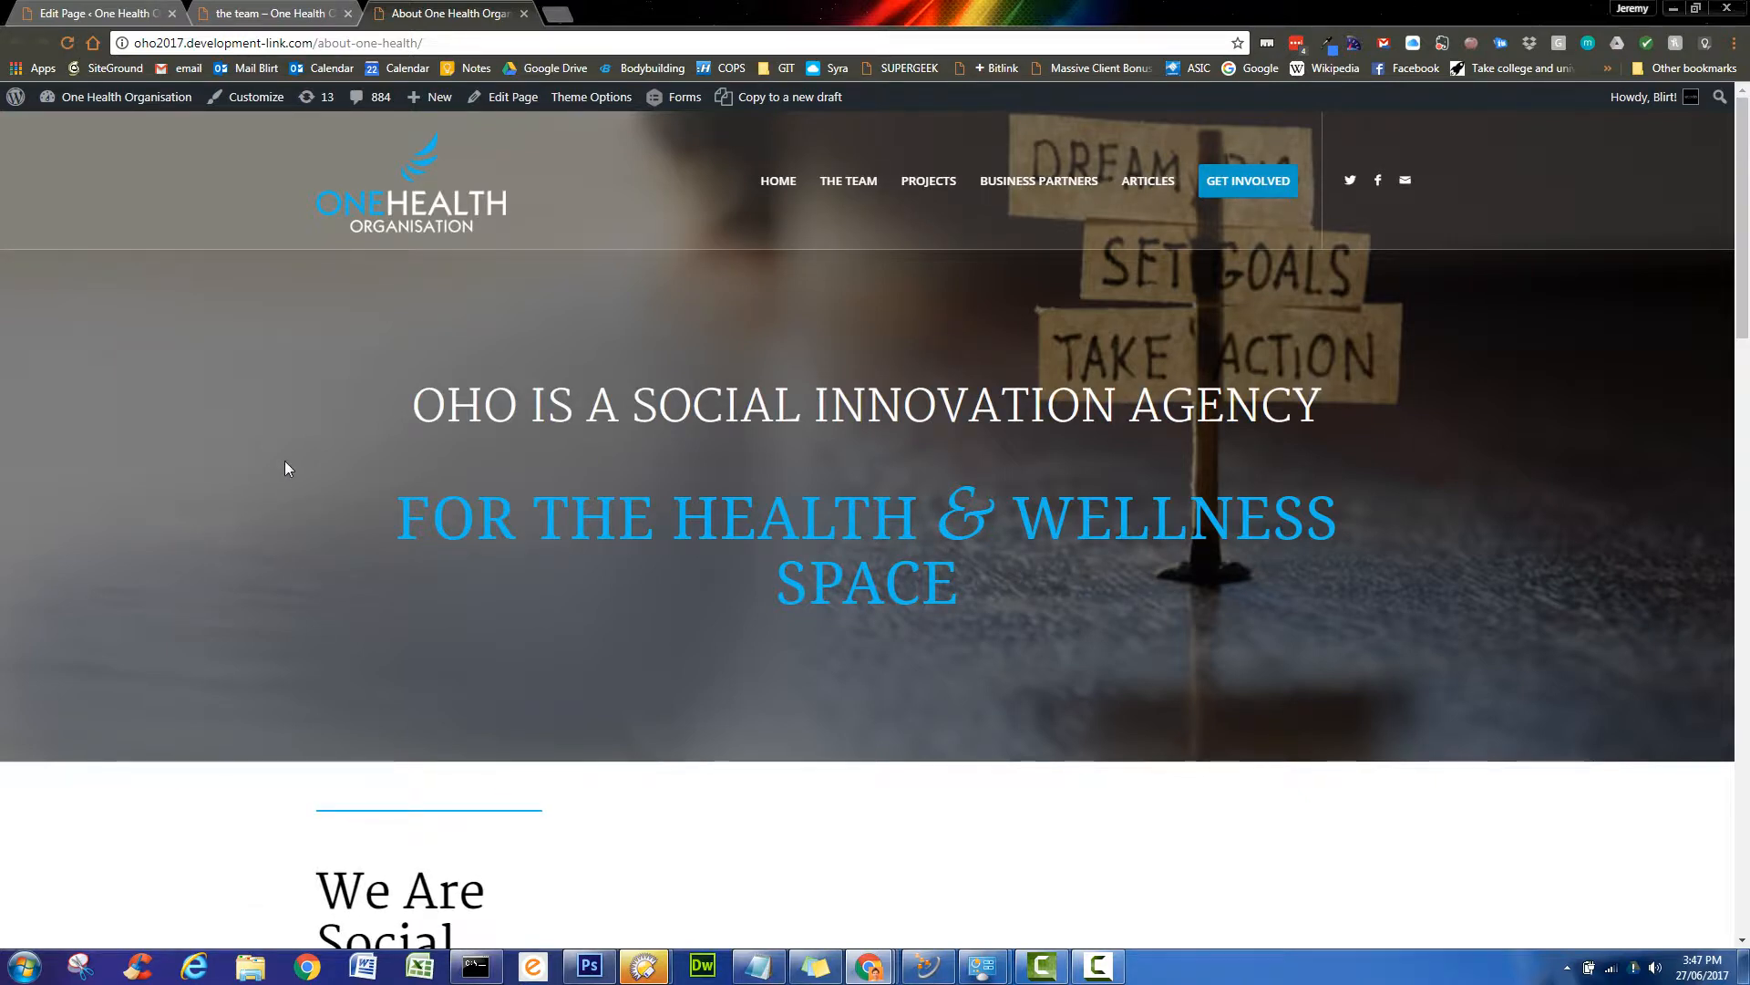
scroll(270, 438, down, 1)
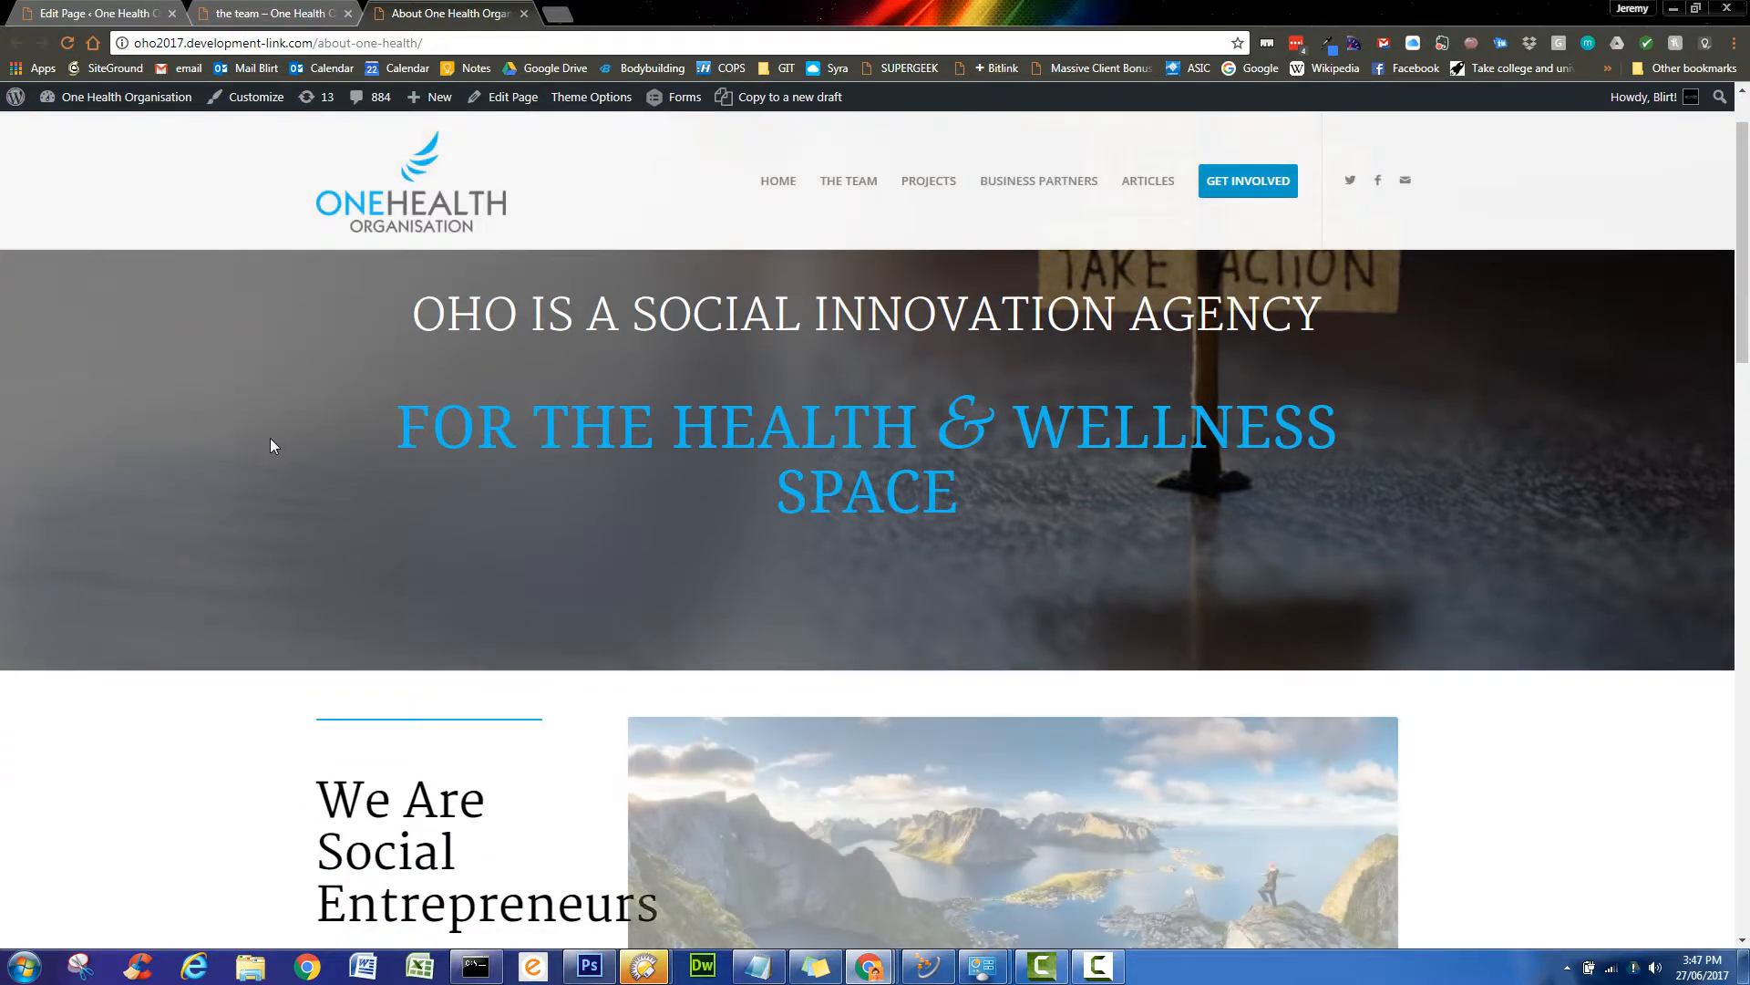
scroll(271, 439, down, 5)
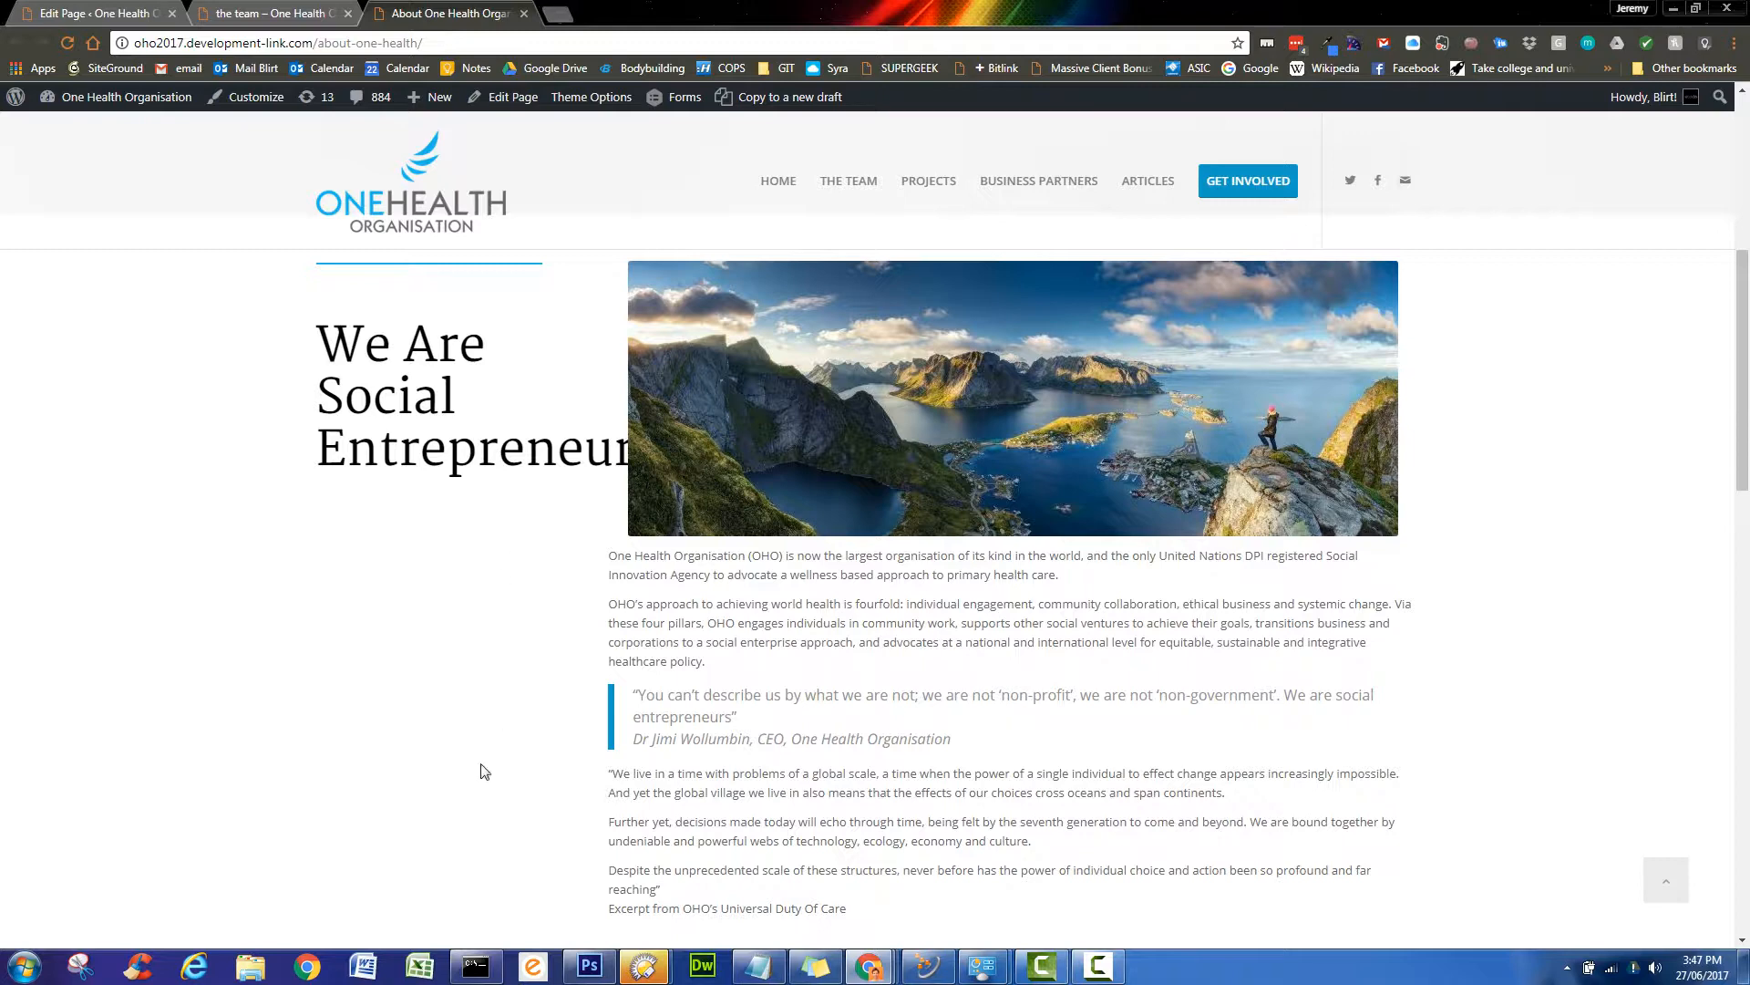
scroll(486, 773, up, 1)
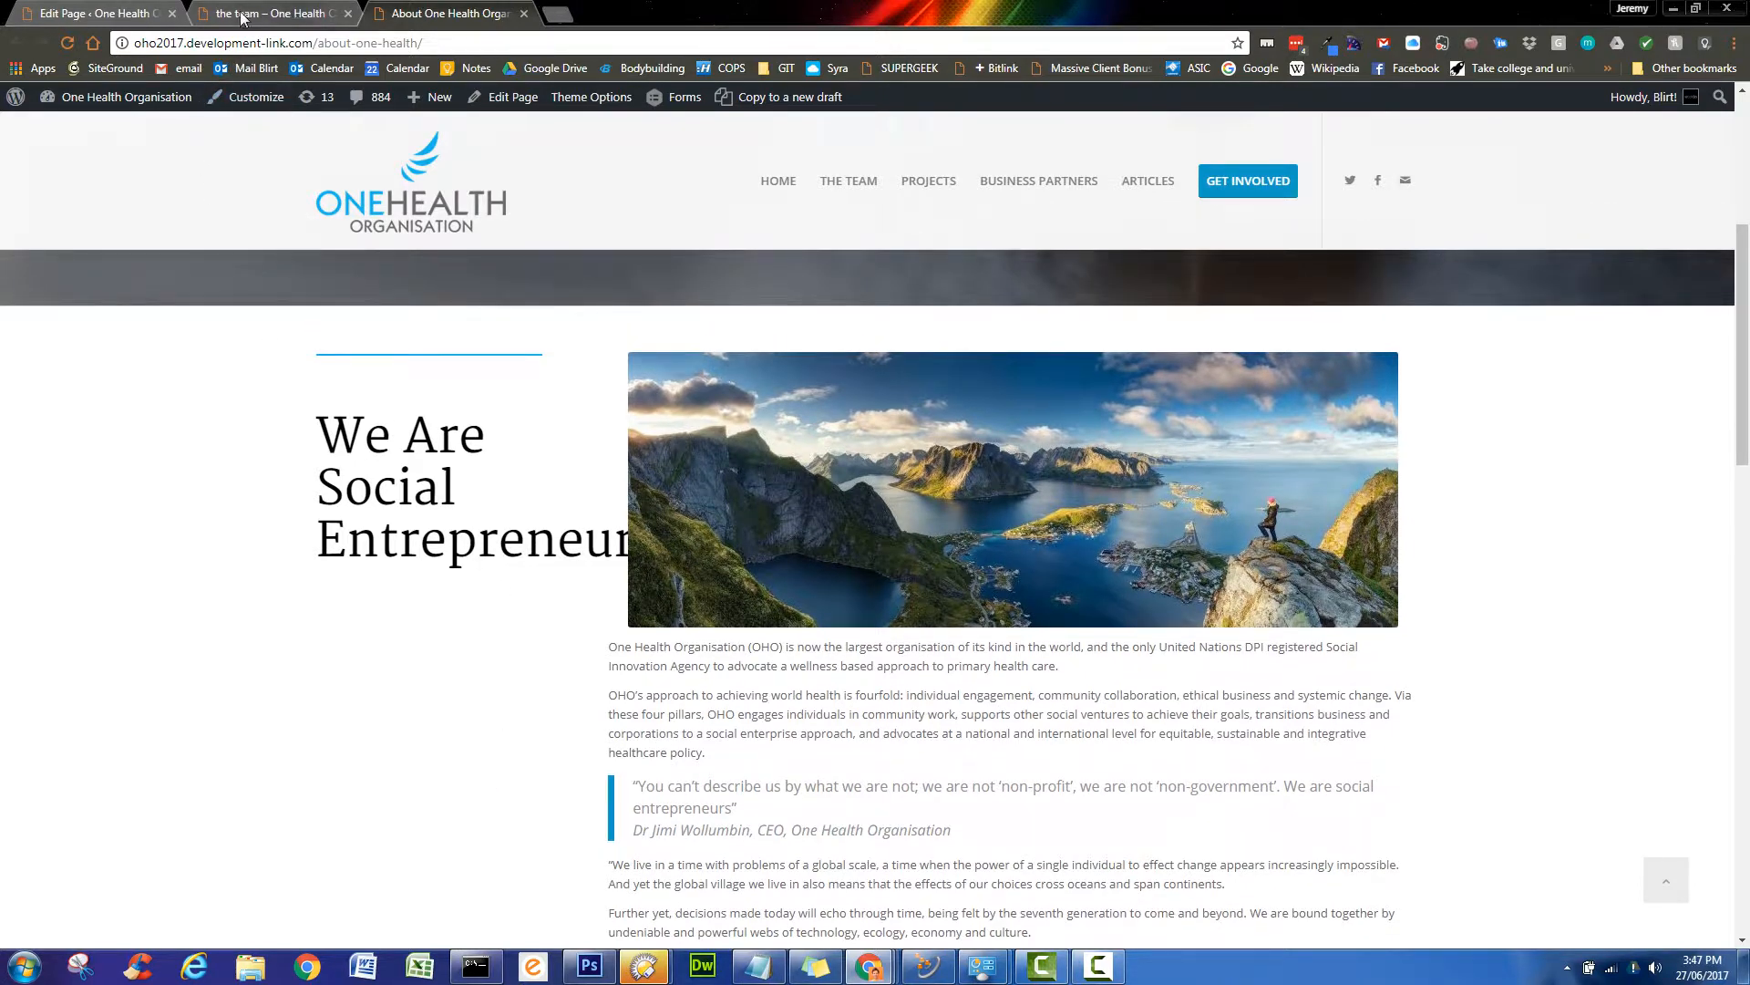
- Set the heading column to 1/3 and the image-and-text column to 2/3, then update the page
click(91, 12)
scroll(397, 700, down, 6)
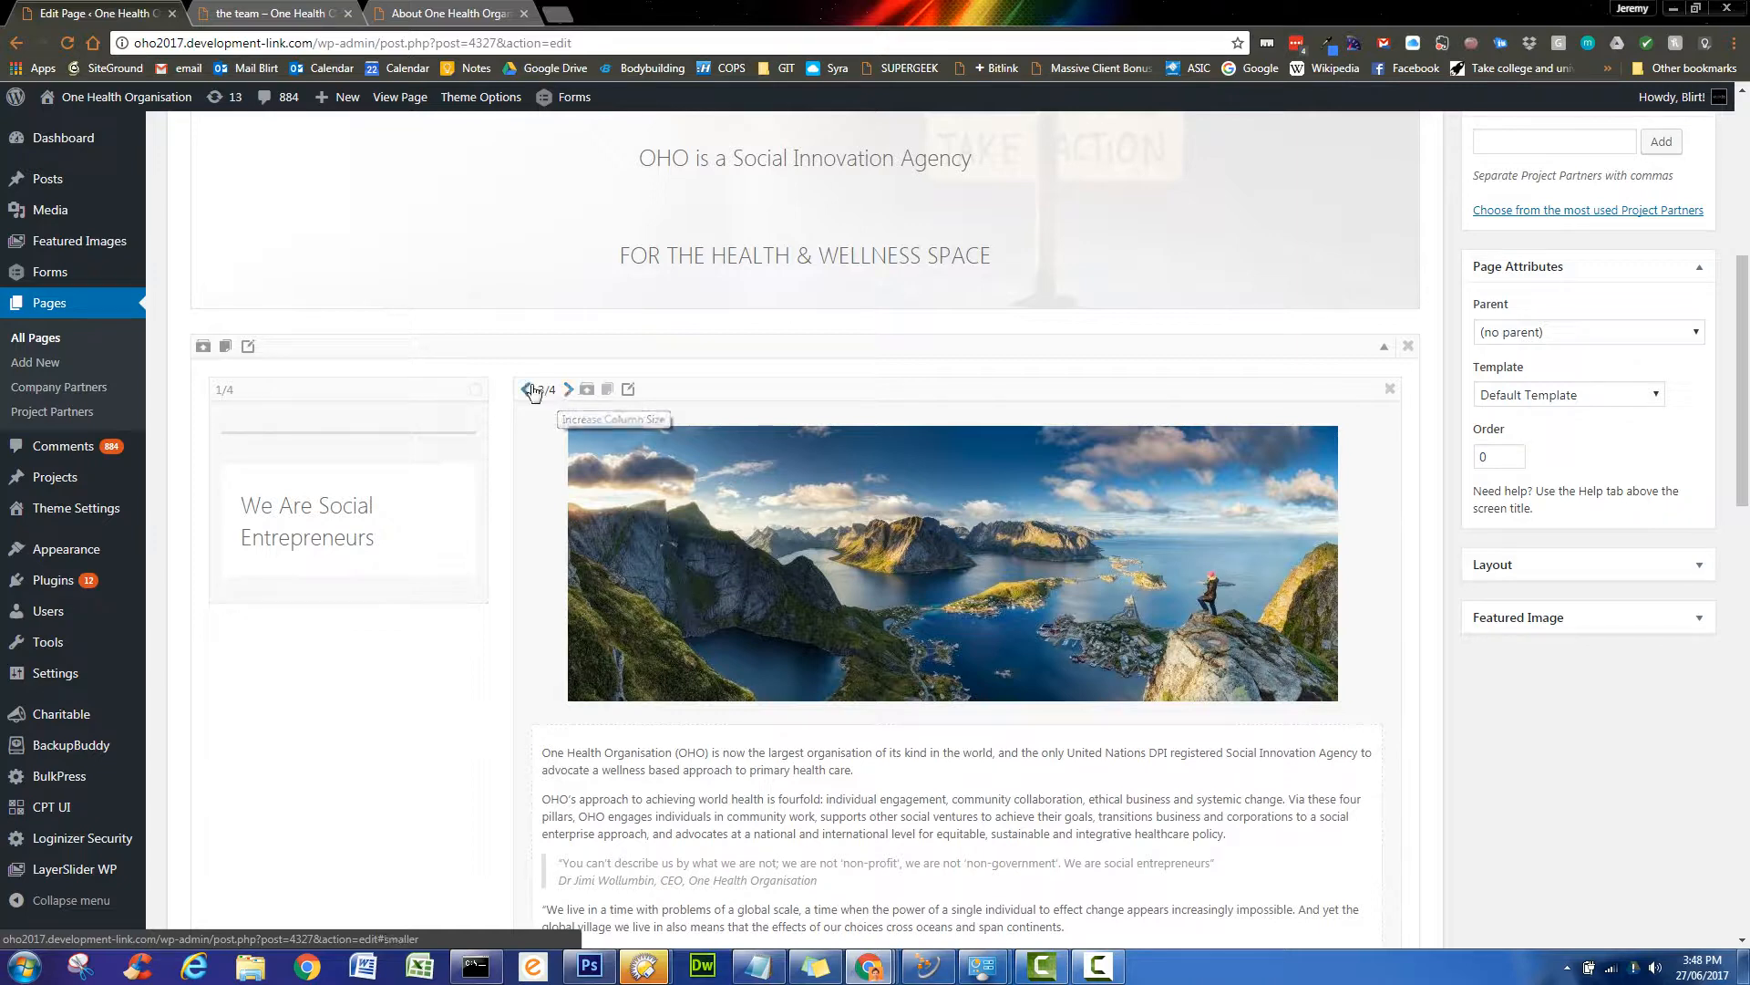
click(528, 389)
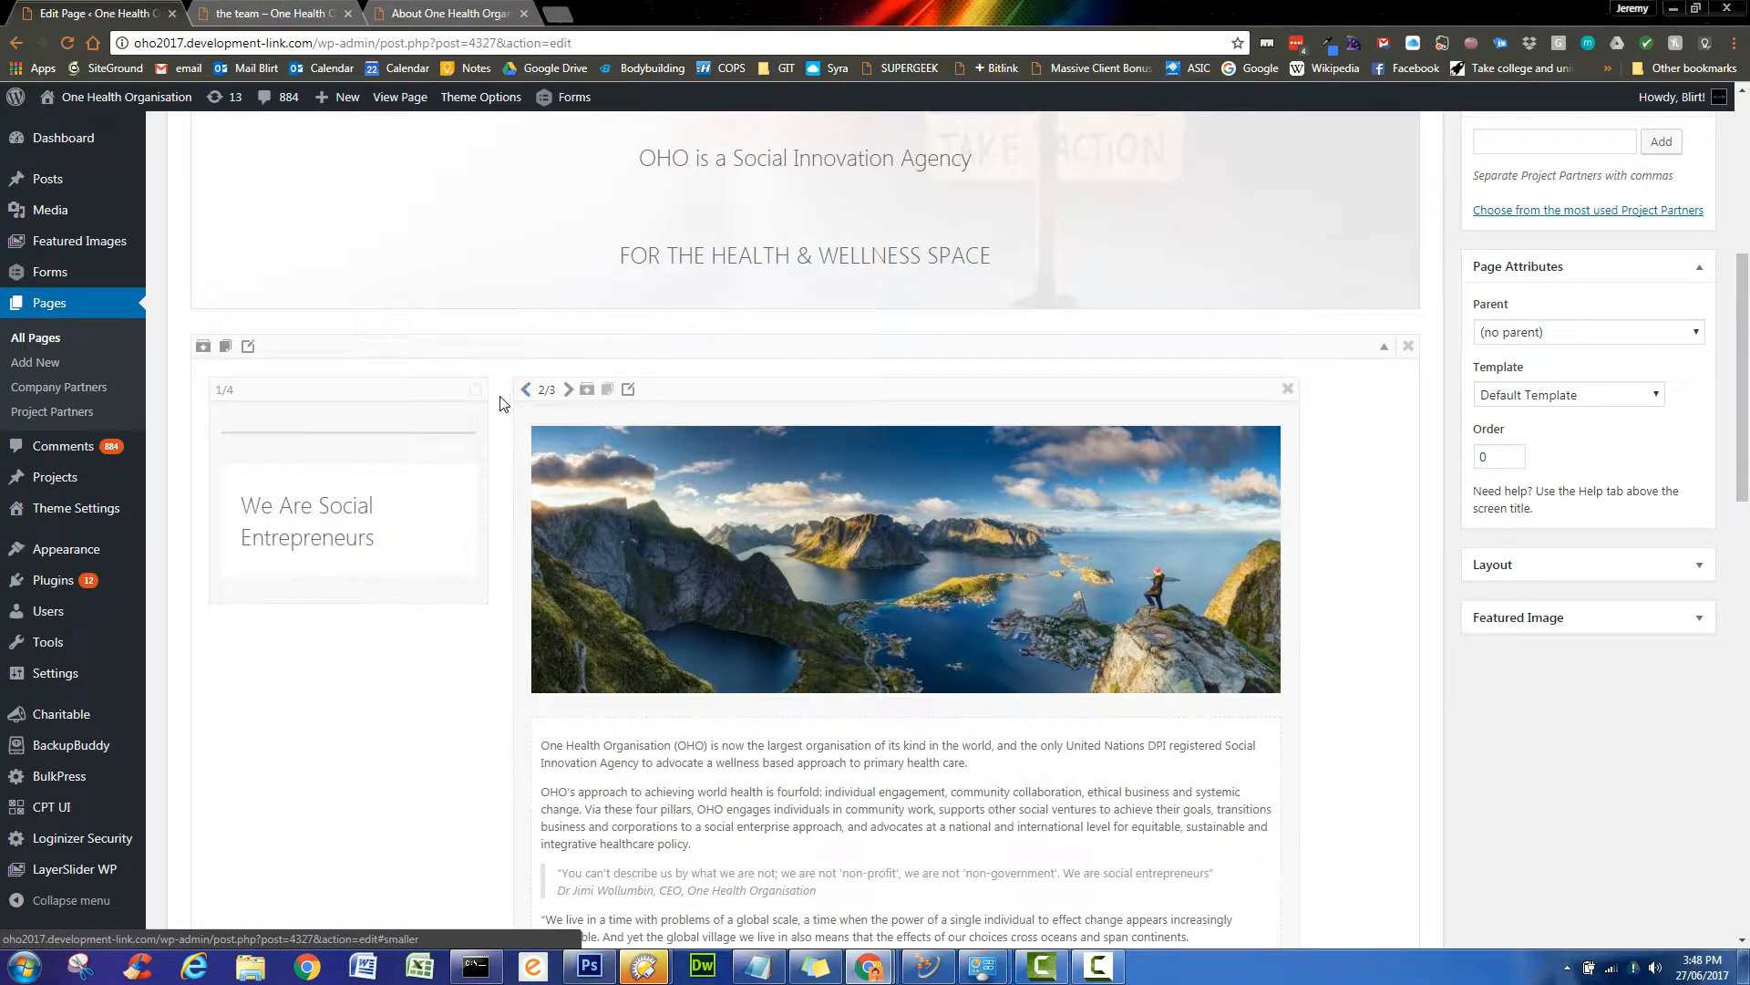
click(263, 389)
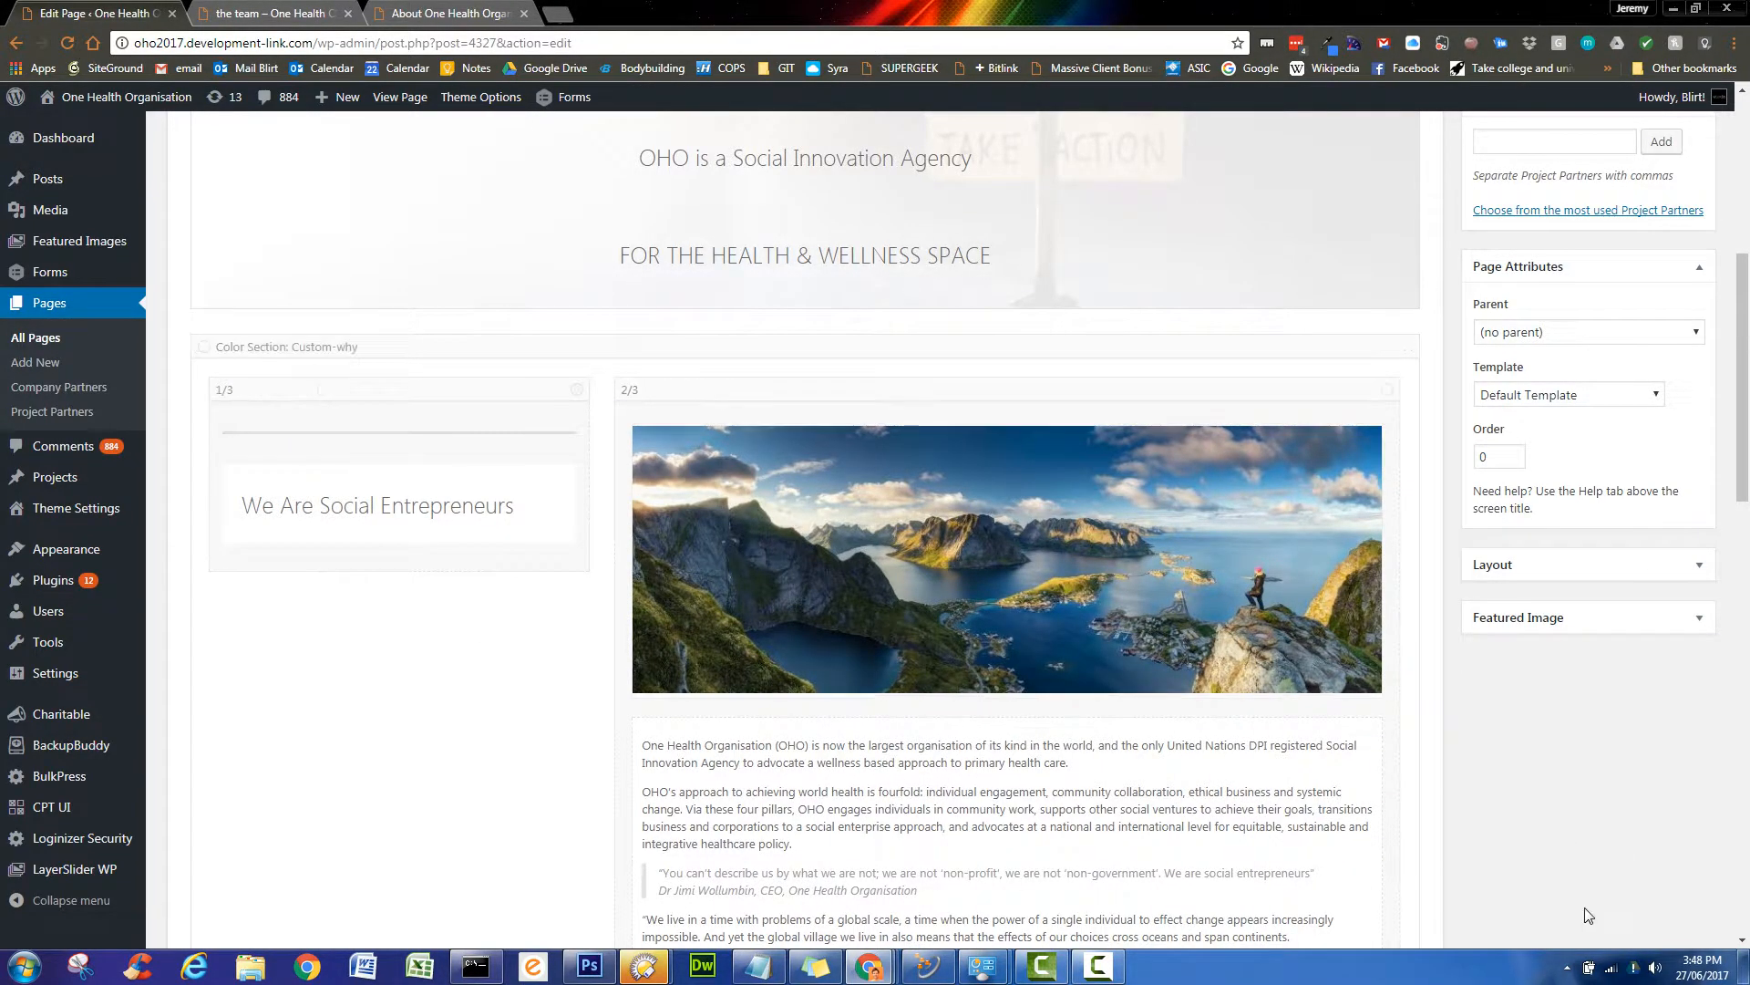
scroll(1604, 866, up, 2)
scroll(1600, 837, up, 2)
click(1687, 359)
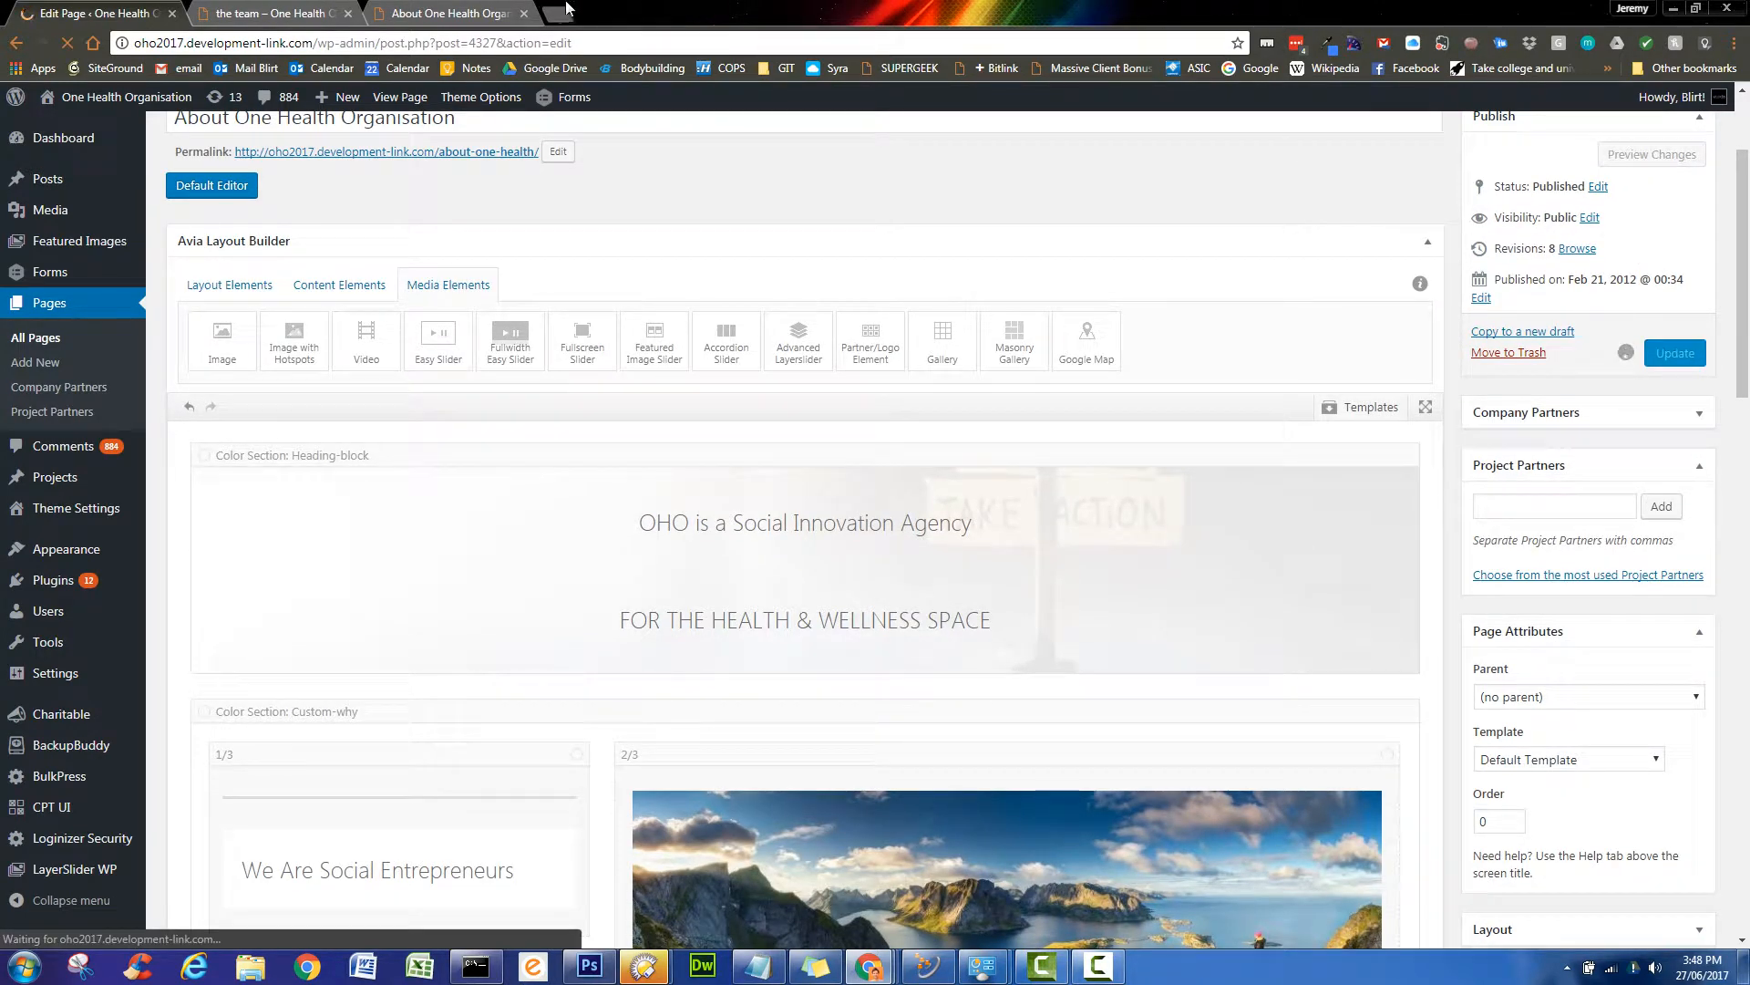
- Reload the live About page and scroll through the 1/3 heading beside the 2/3 image-and-text column
click(460, 17)
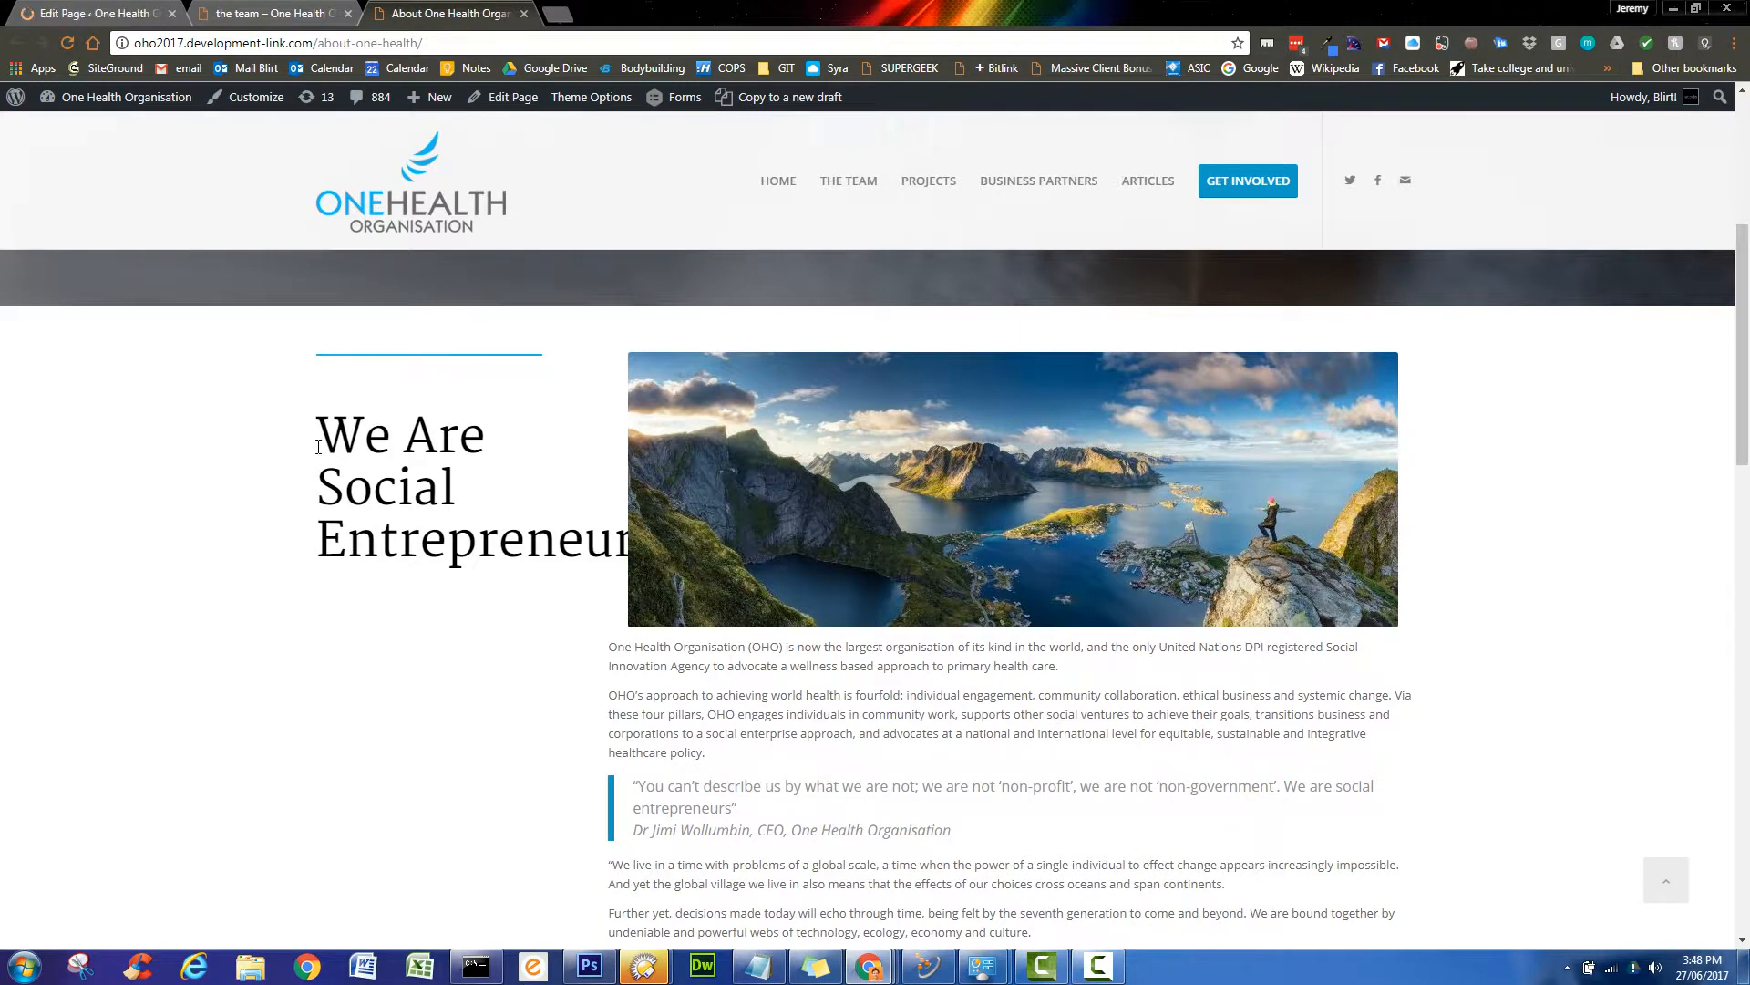
click(66, 44)
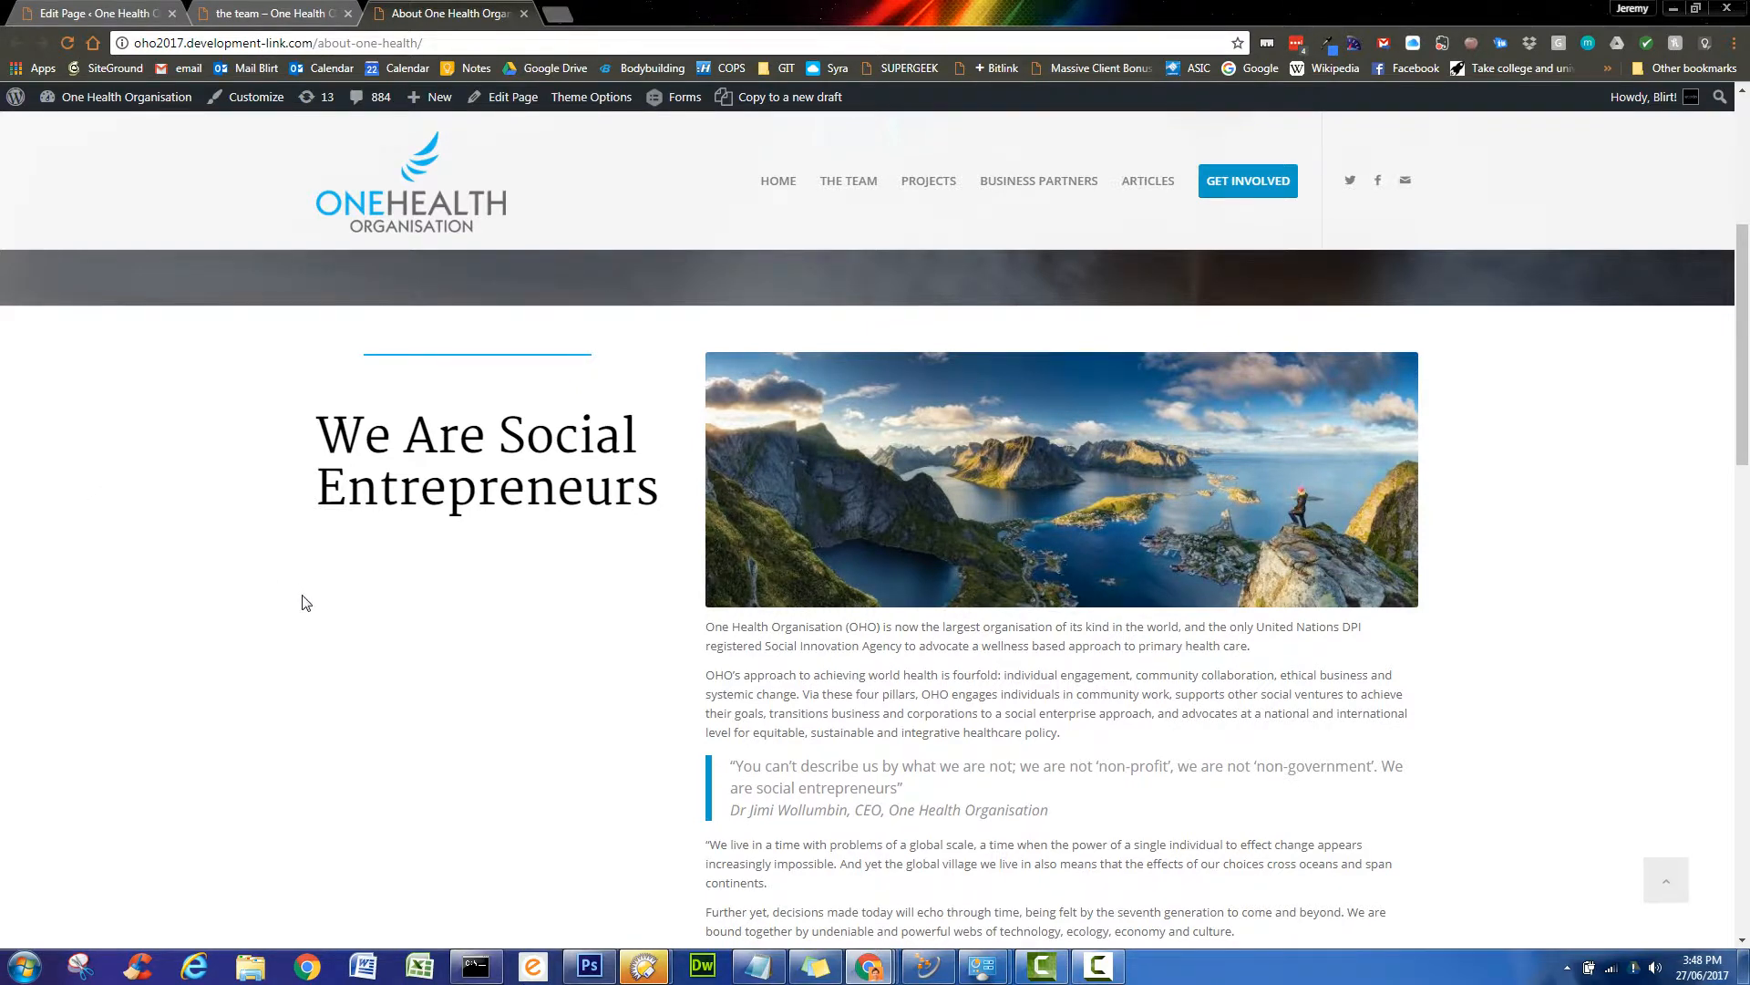
scroll(369, 319, down, 1)
scroll(346, 394, up, 1)
scroll(262, 884, up, 5)
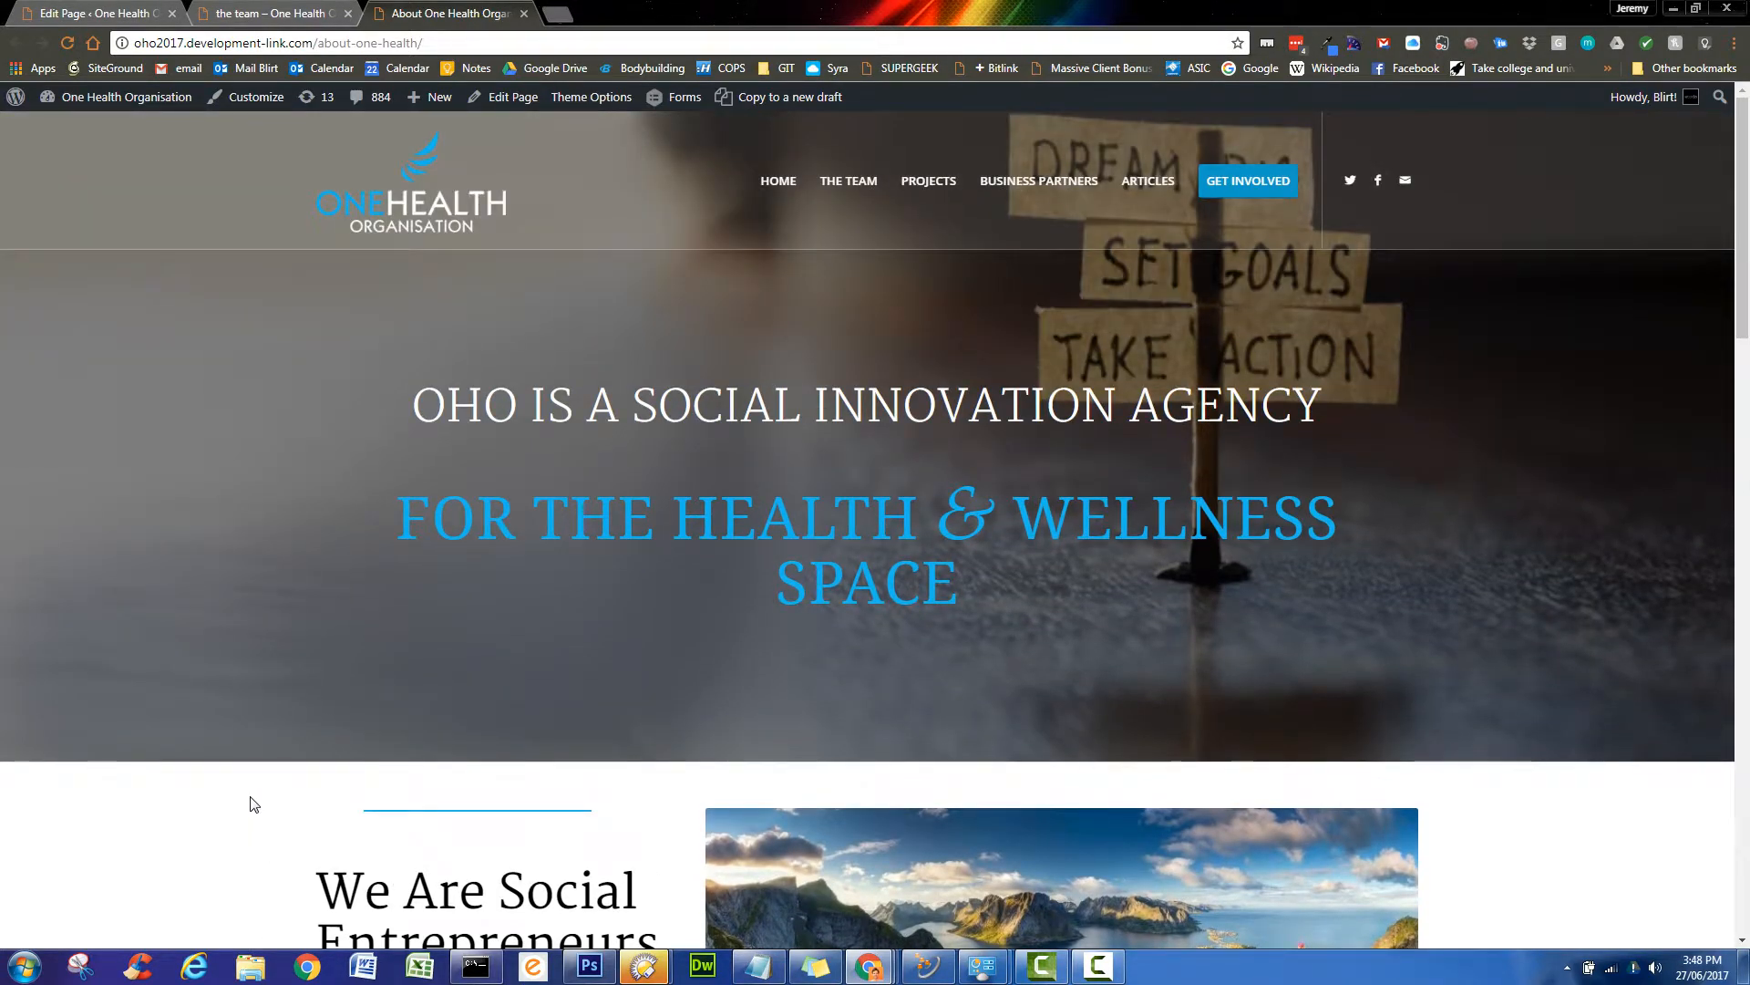
scroll(254, 804, down, 4)
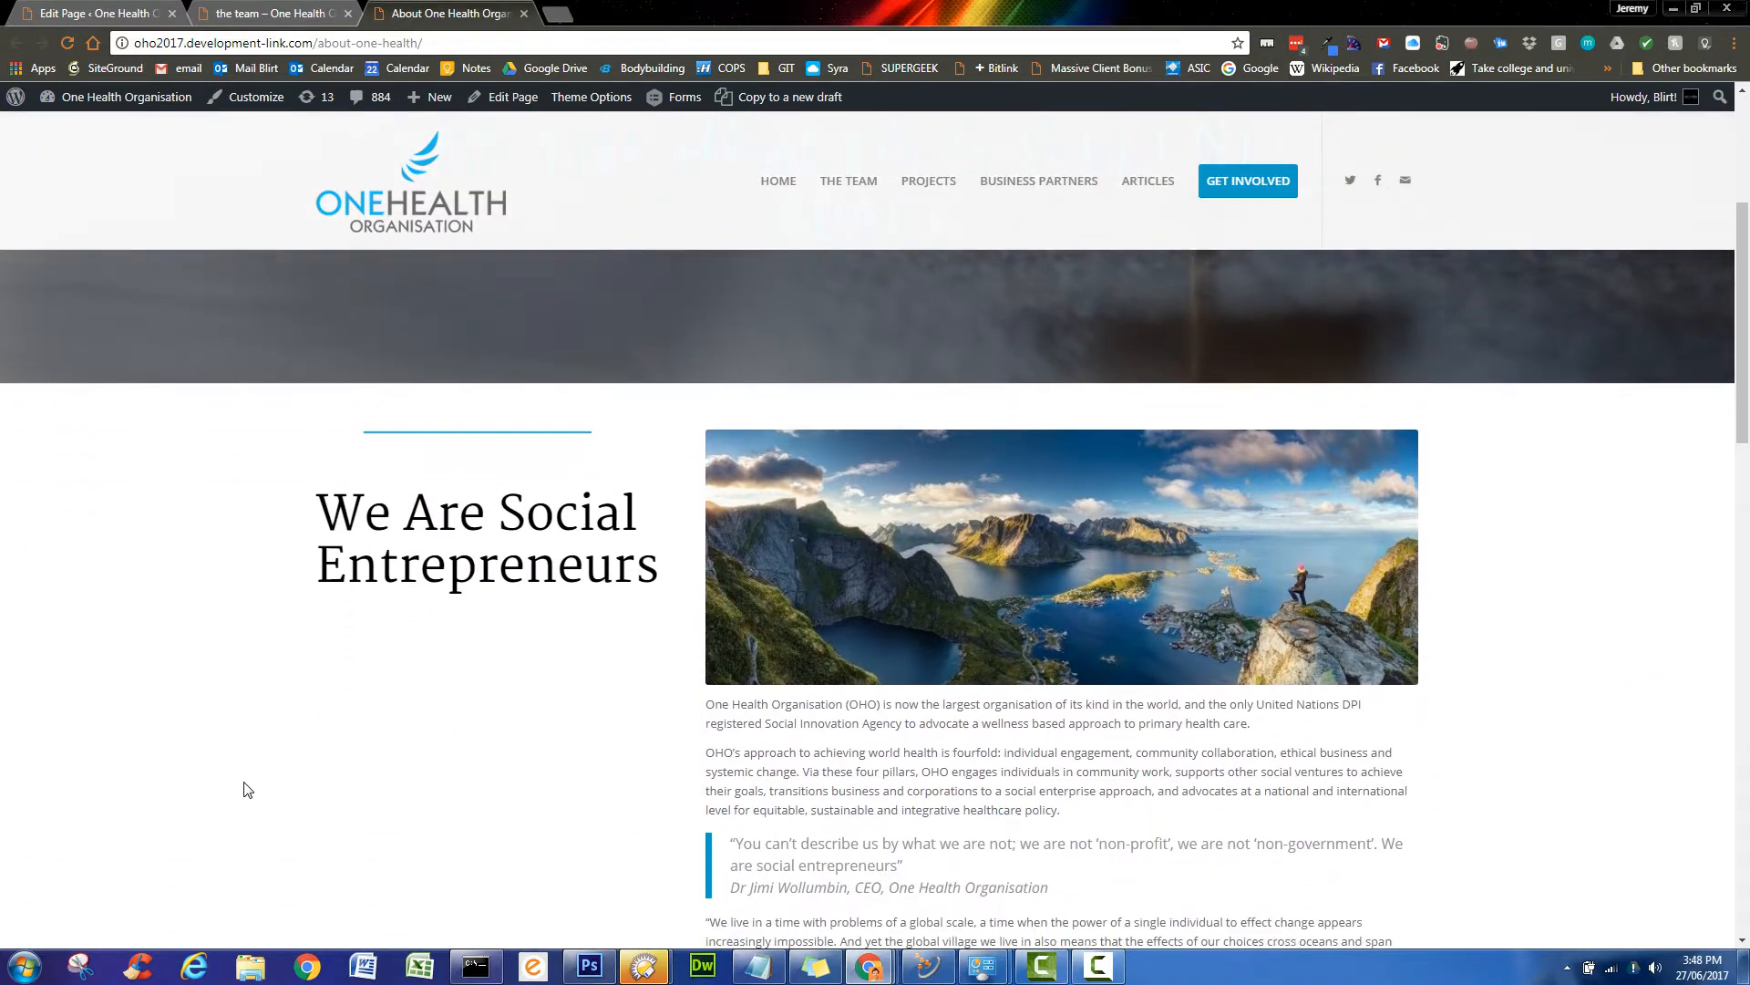
scroll(247, 785, down, 1)
scroll(343, 588, down, 4)
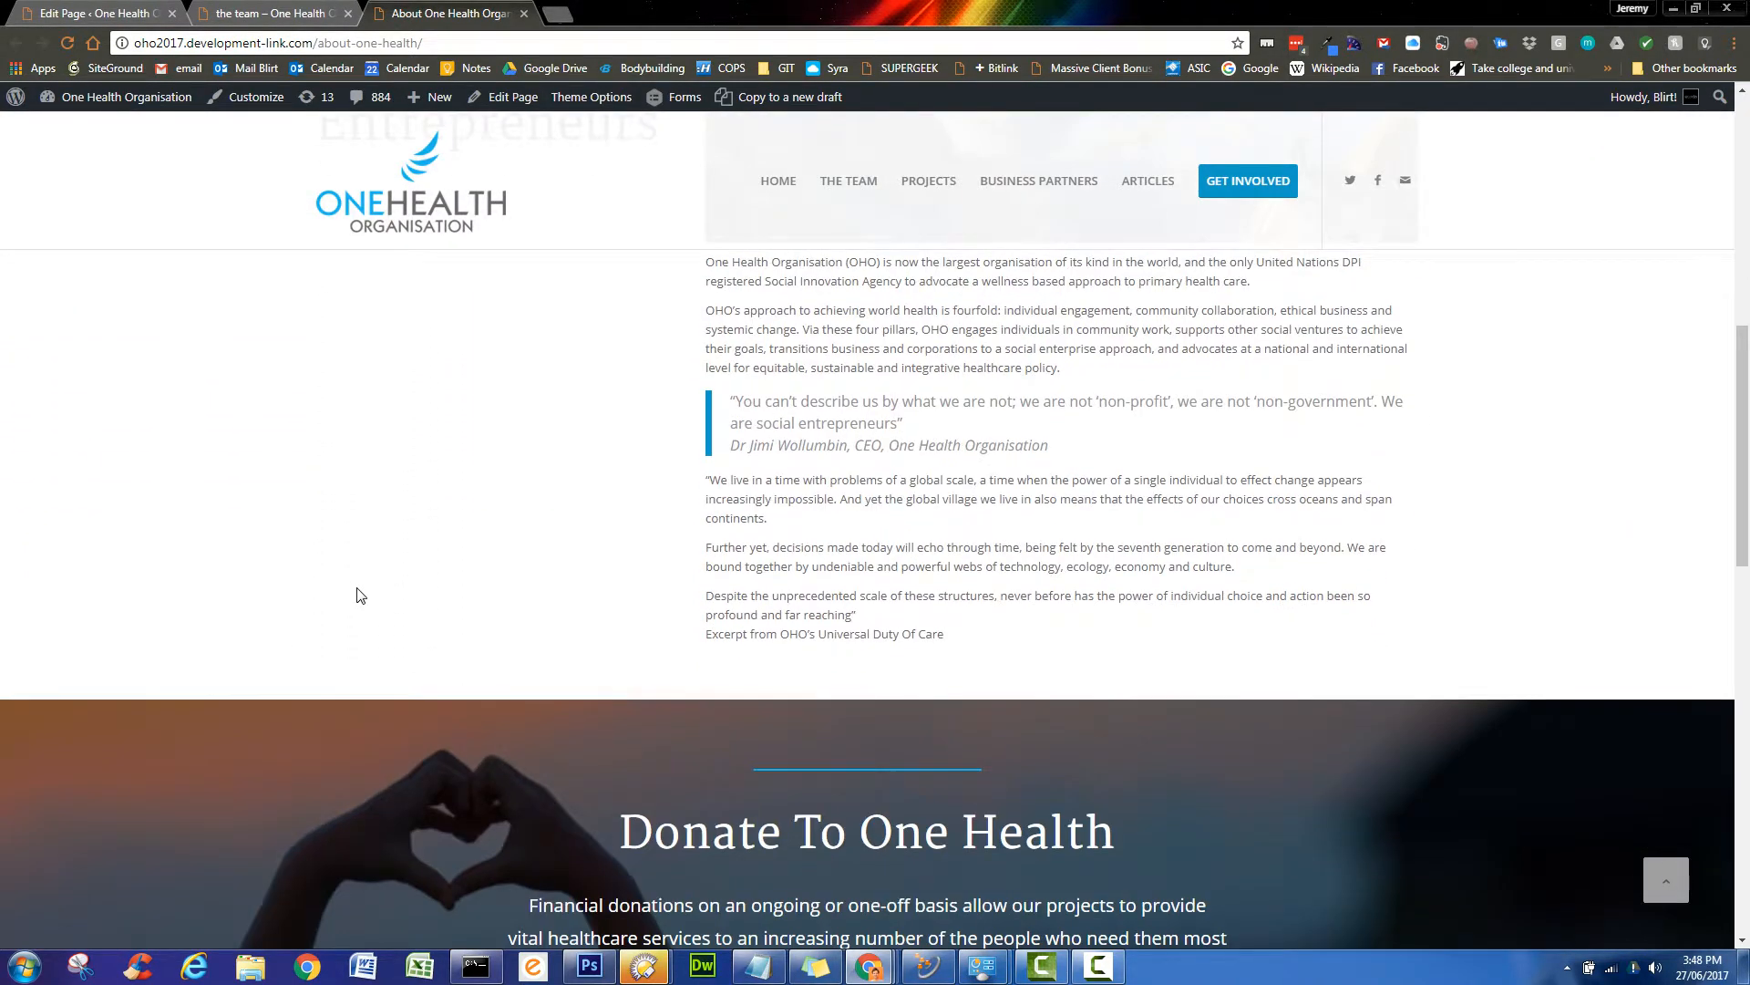
scroll(360, 595, up, 3)
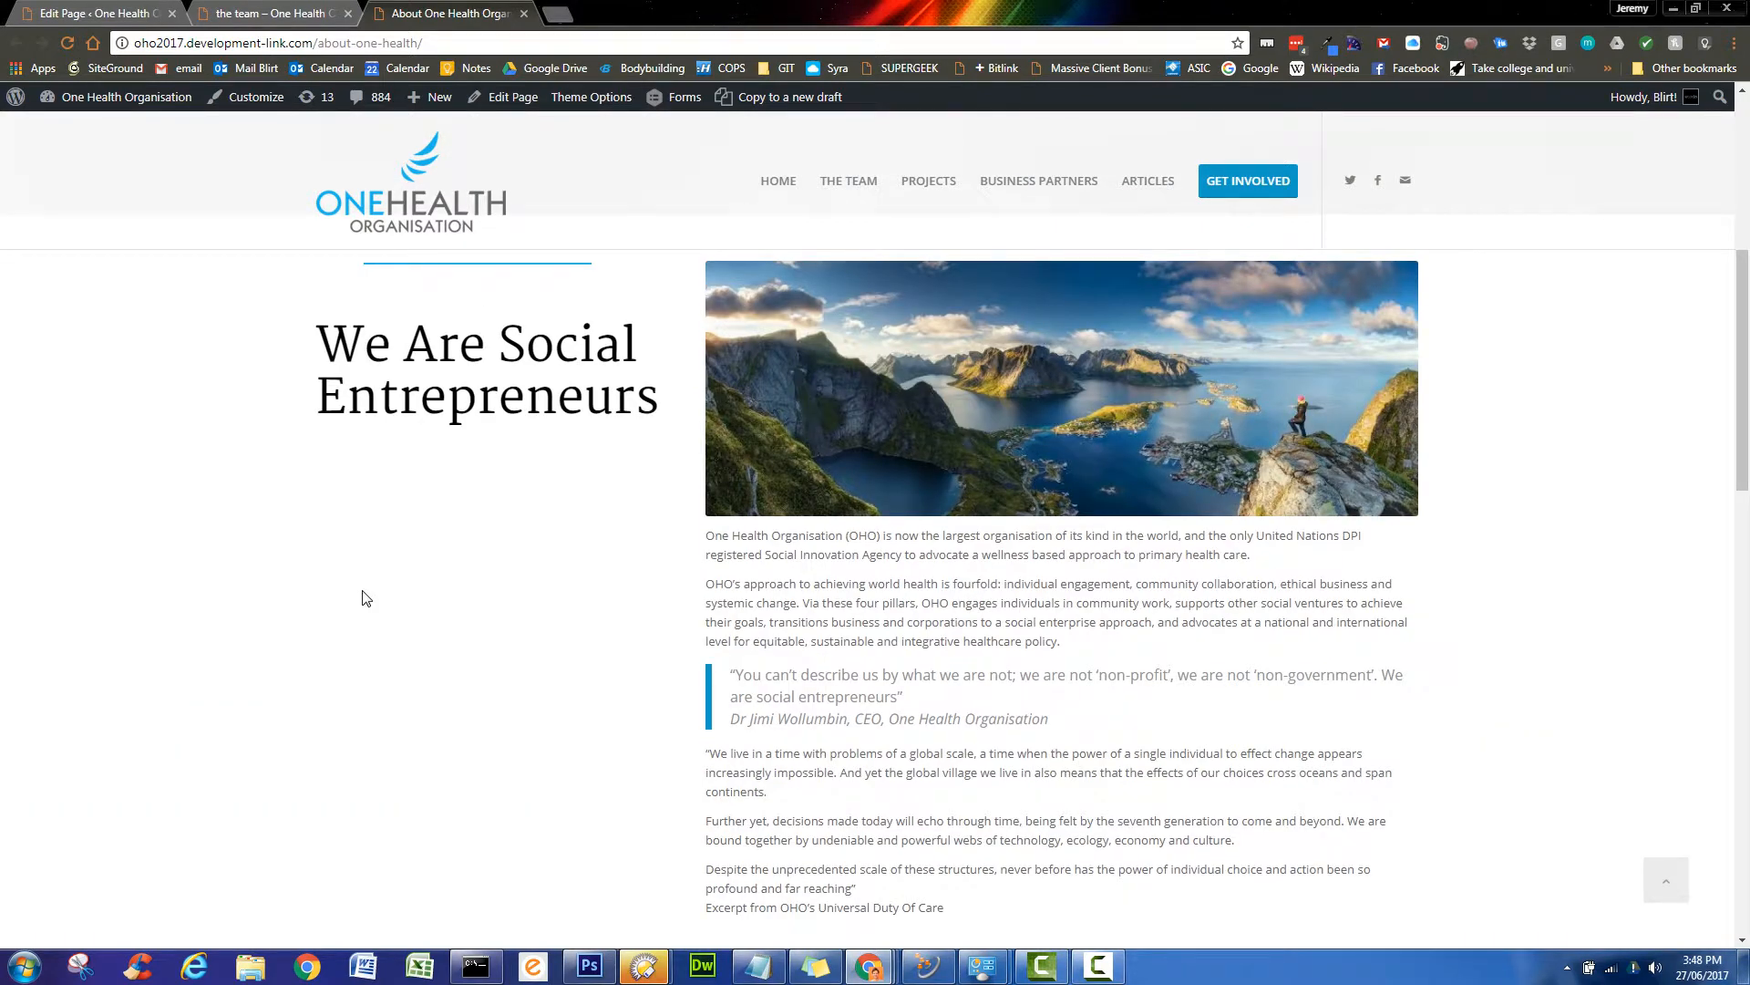
scroll(365, 601, up, 2)
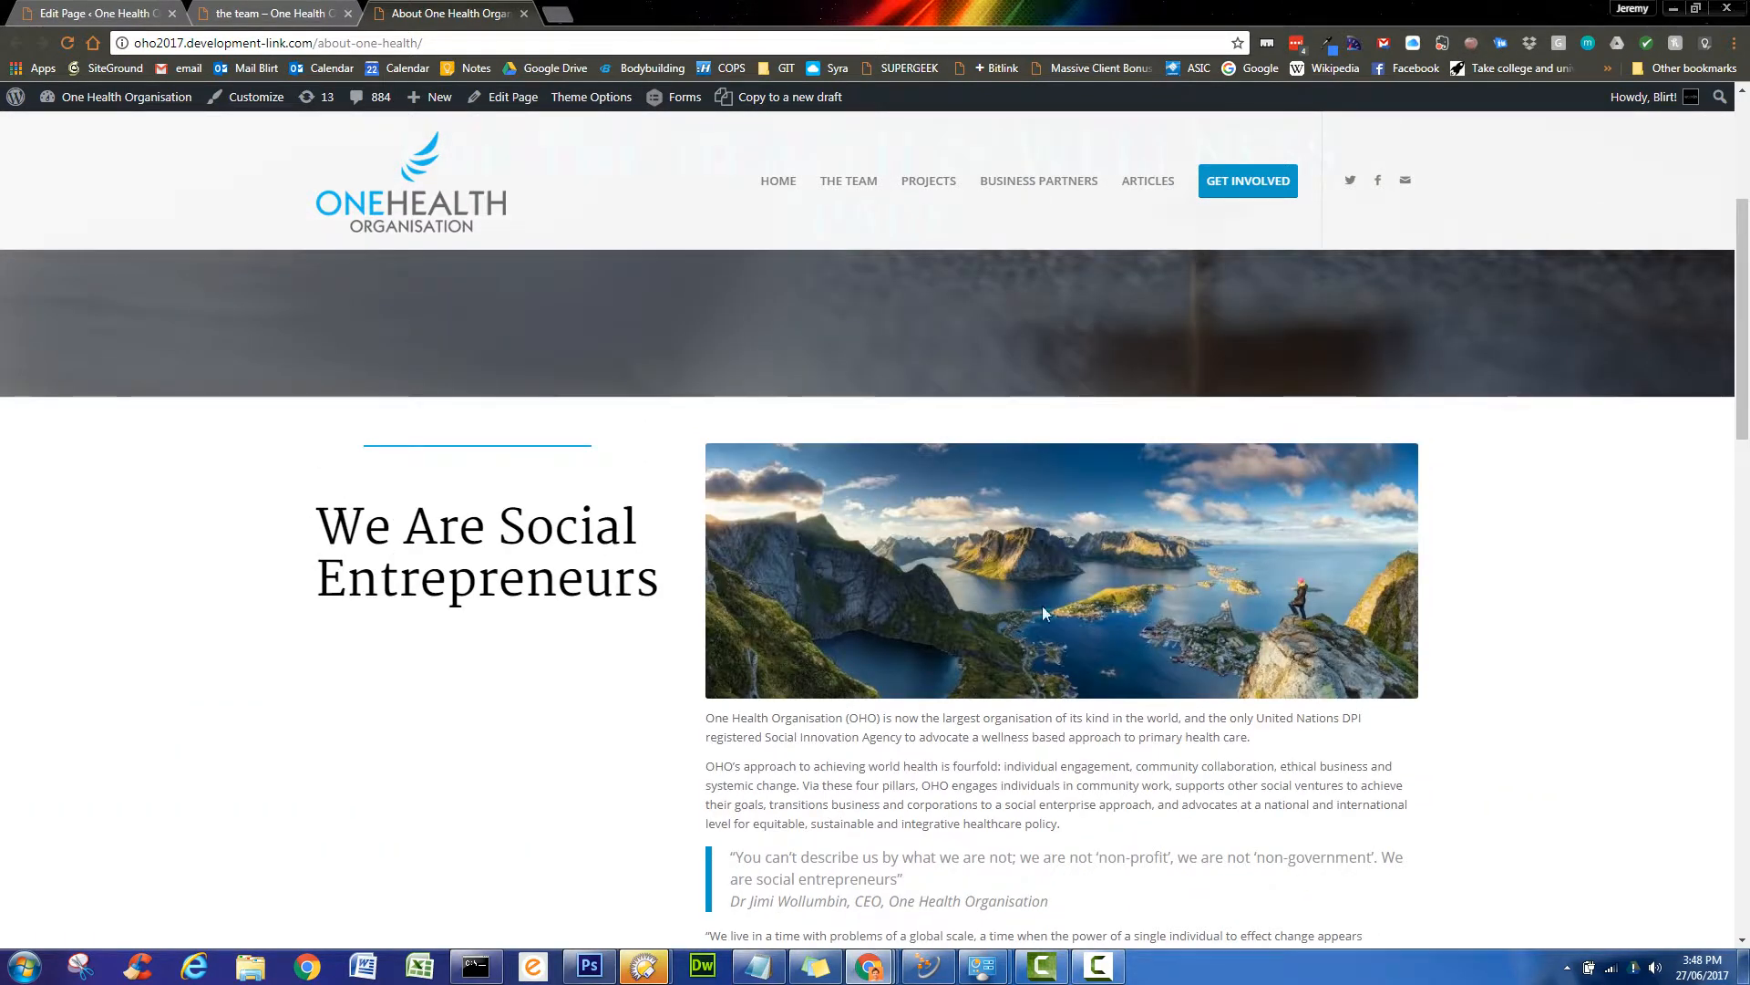
scroll(522, 733, up, 2)
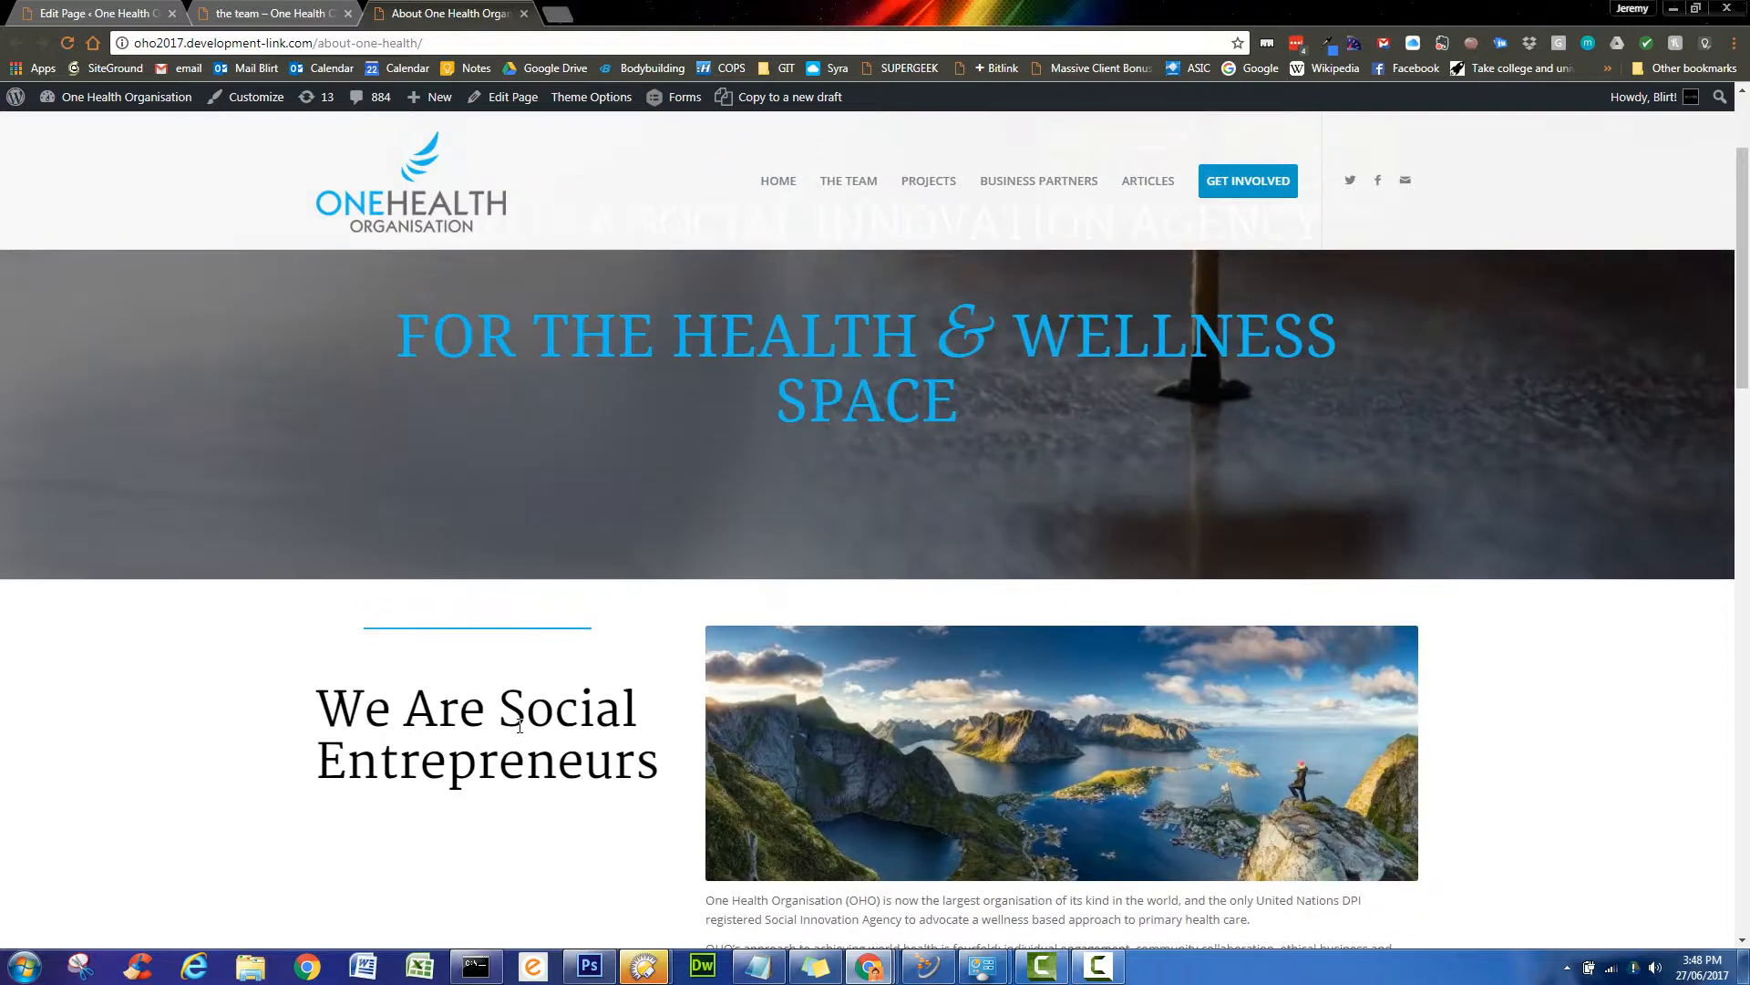
scroll(519, 725, down, 8)
scroll(518, 724, up, 5)
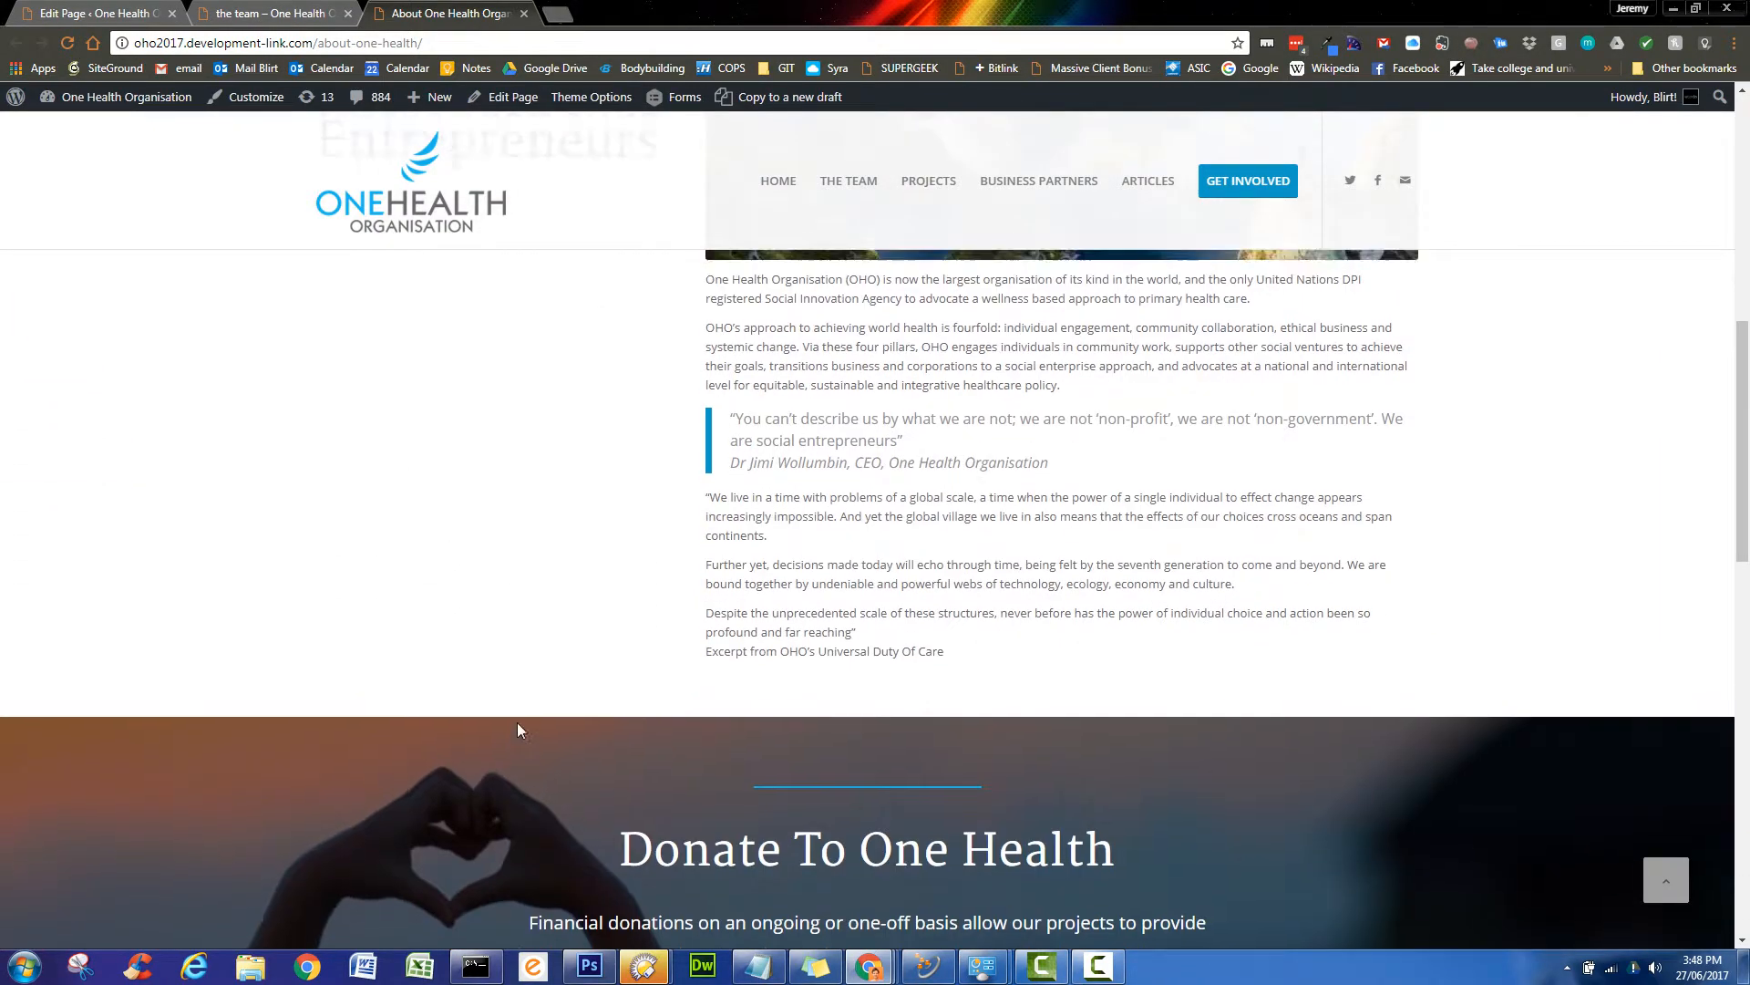
scroll(520, 729, up, 2)
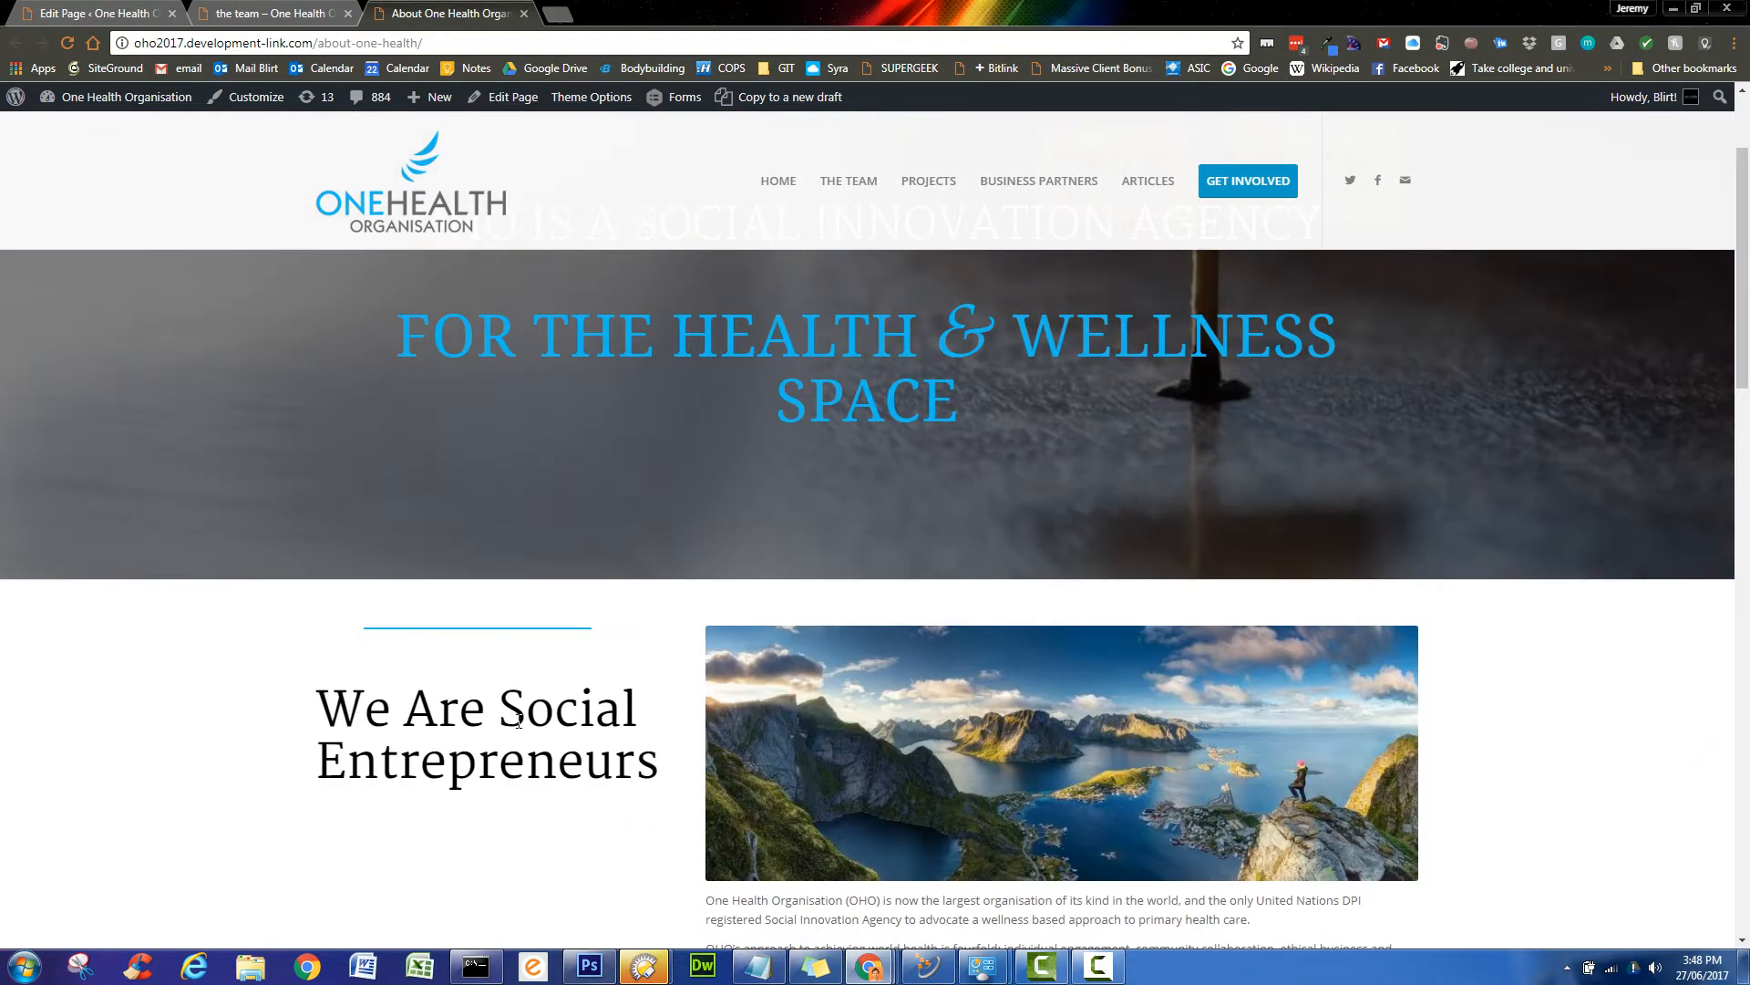
- Bold the opening One Health Organisation paragraph in the body text block and save it
click(125, 12)
scroll(422, 578, down, 7)
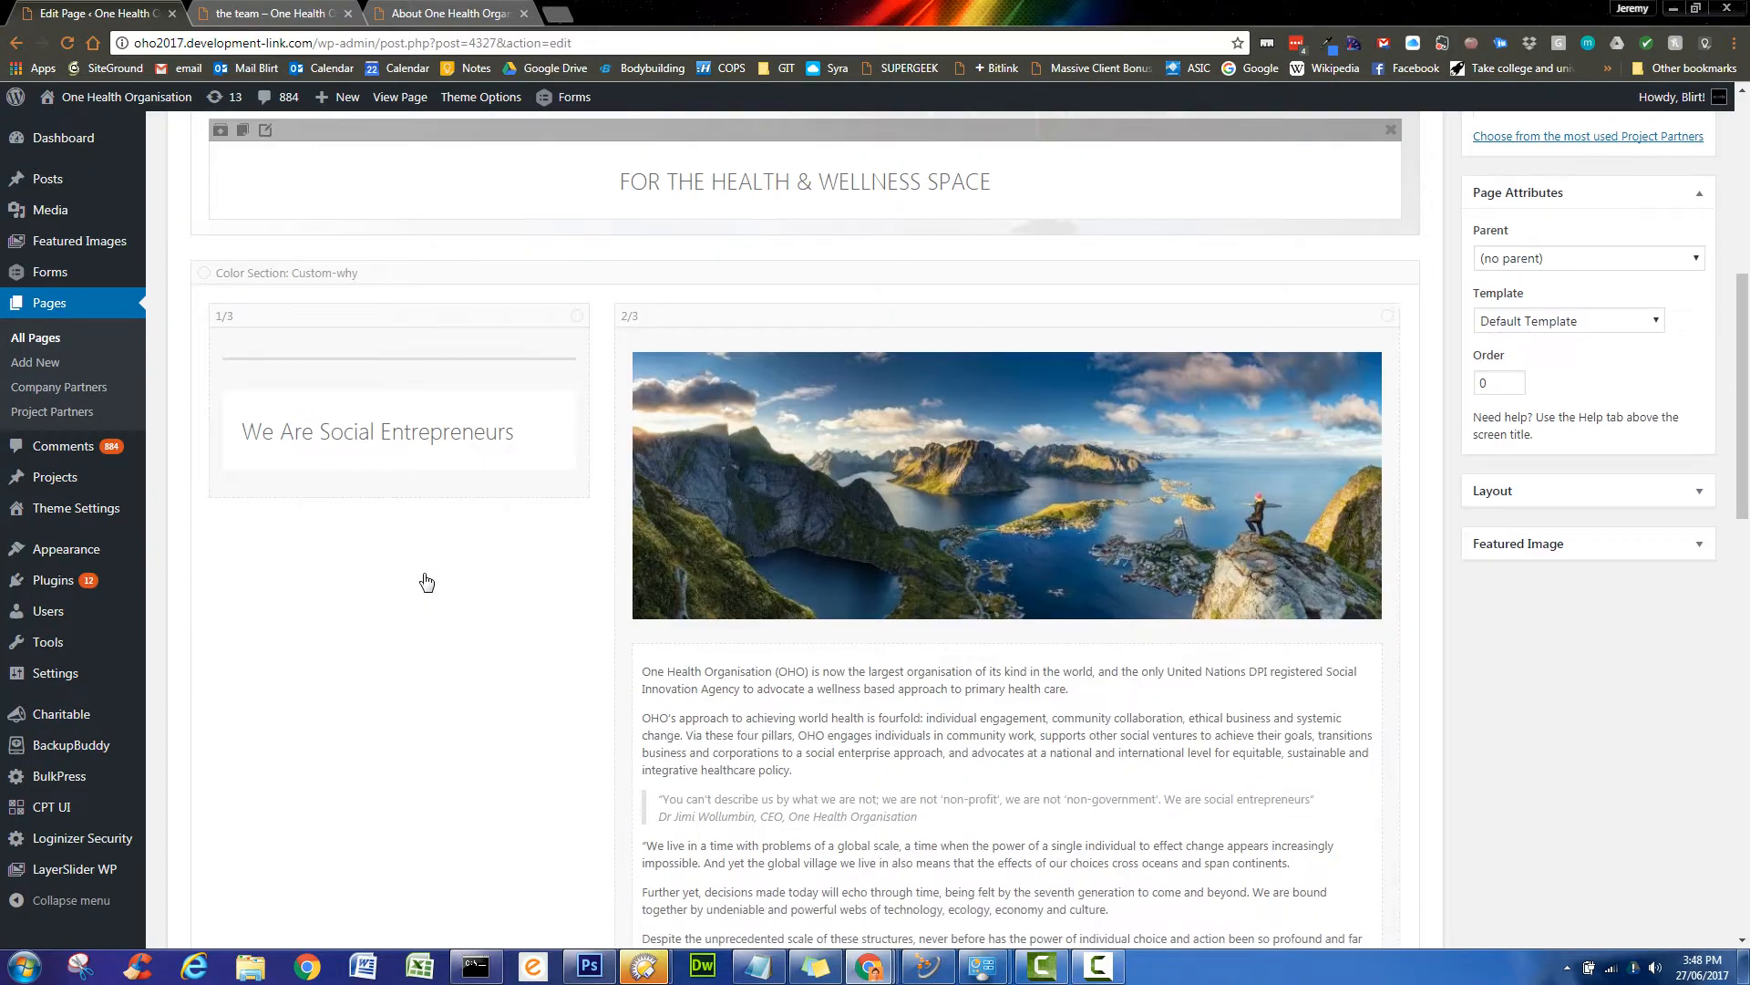
click(1078, 580)
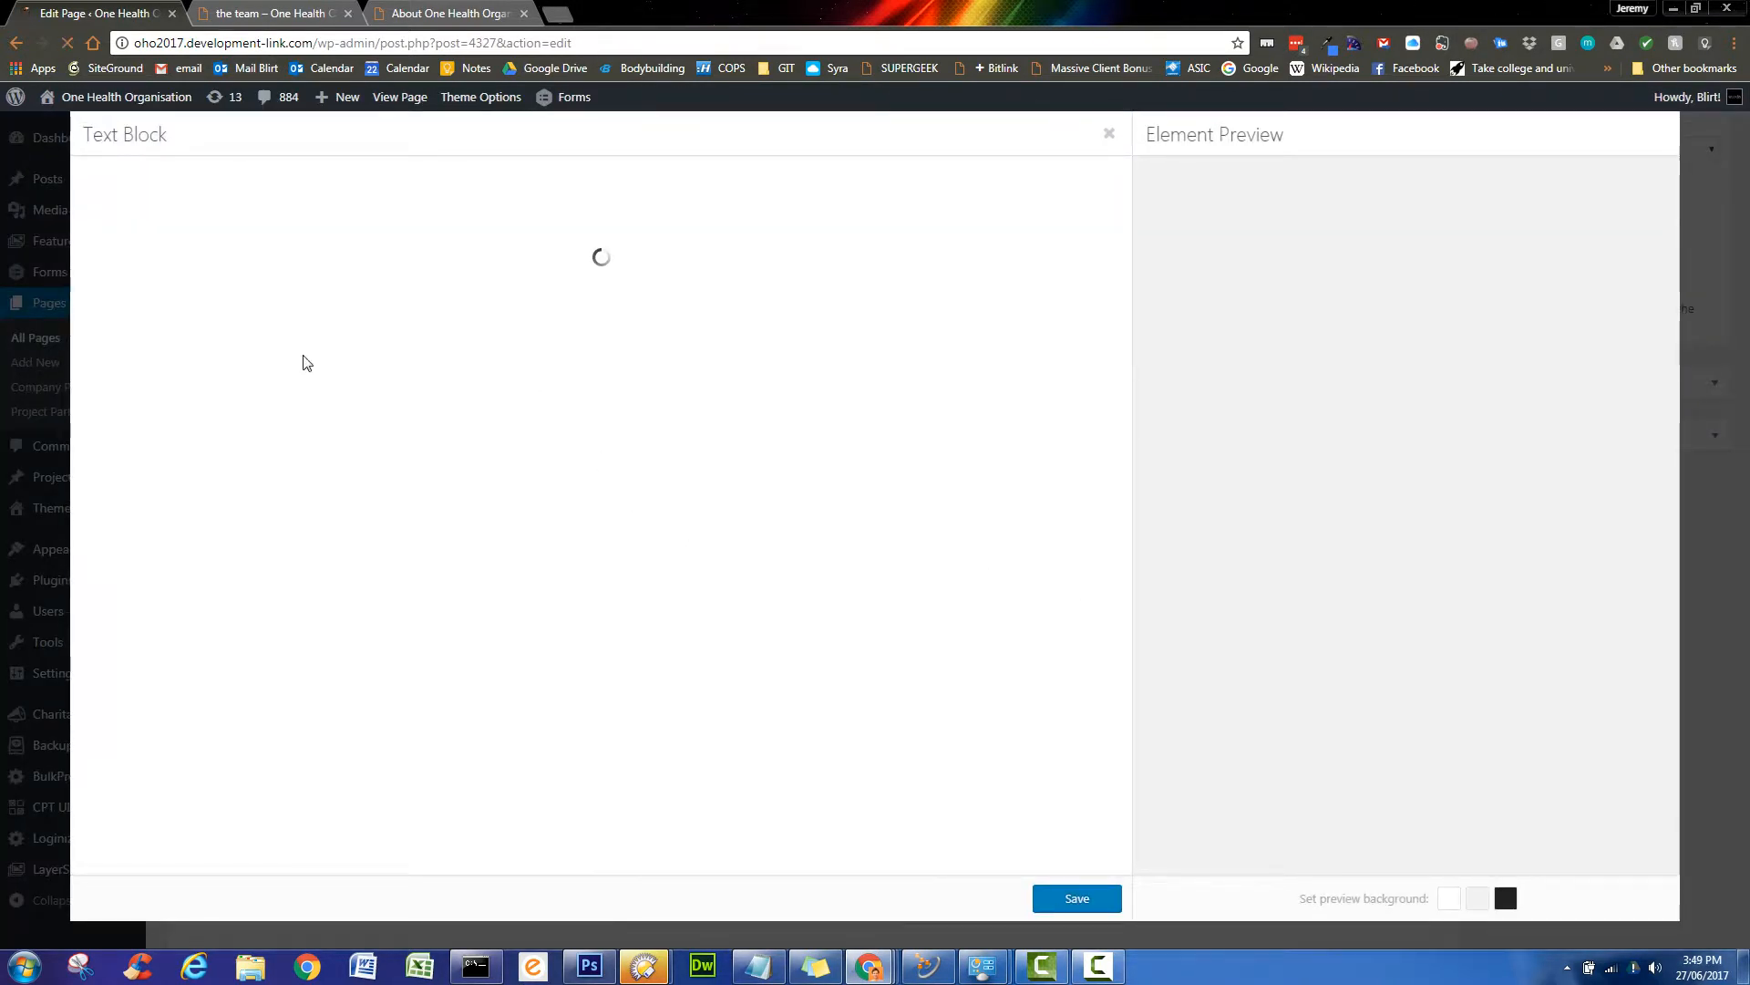
drag(529, 403, 82, 341)
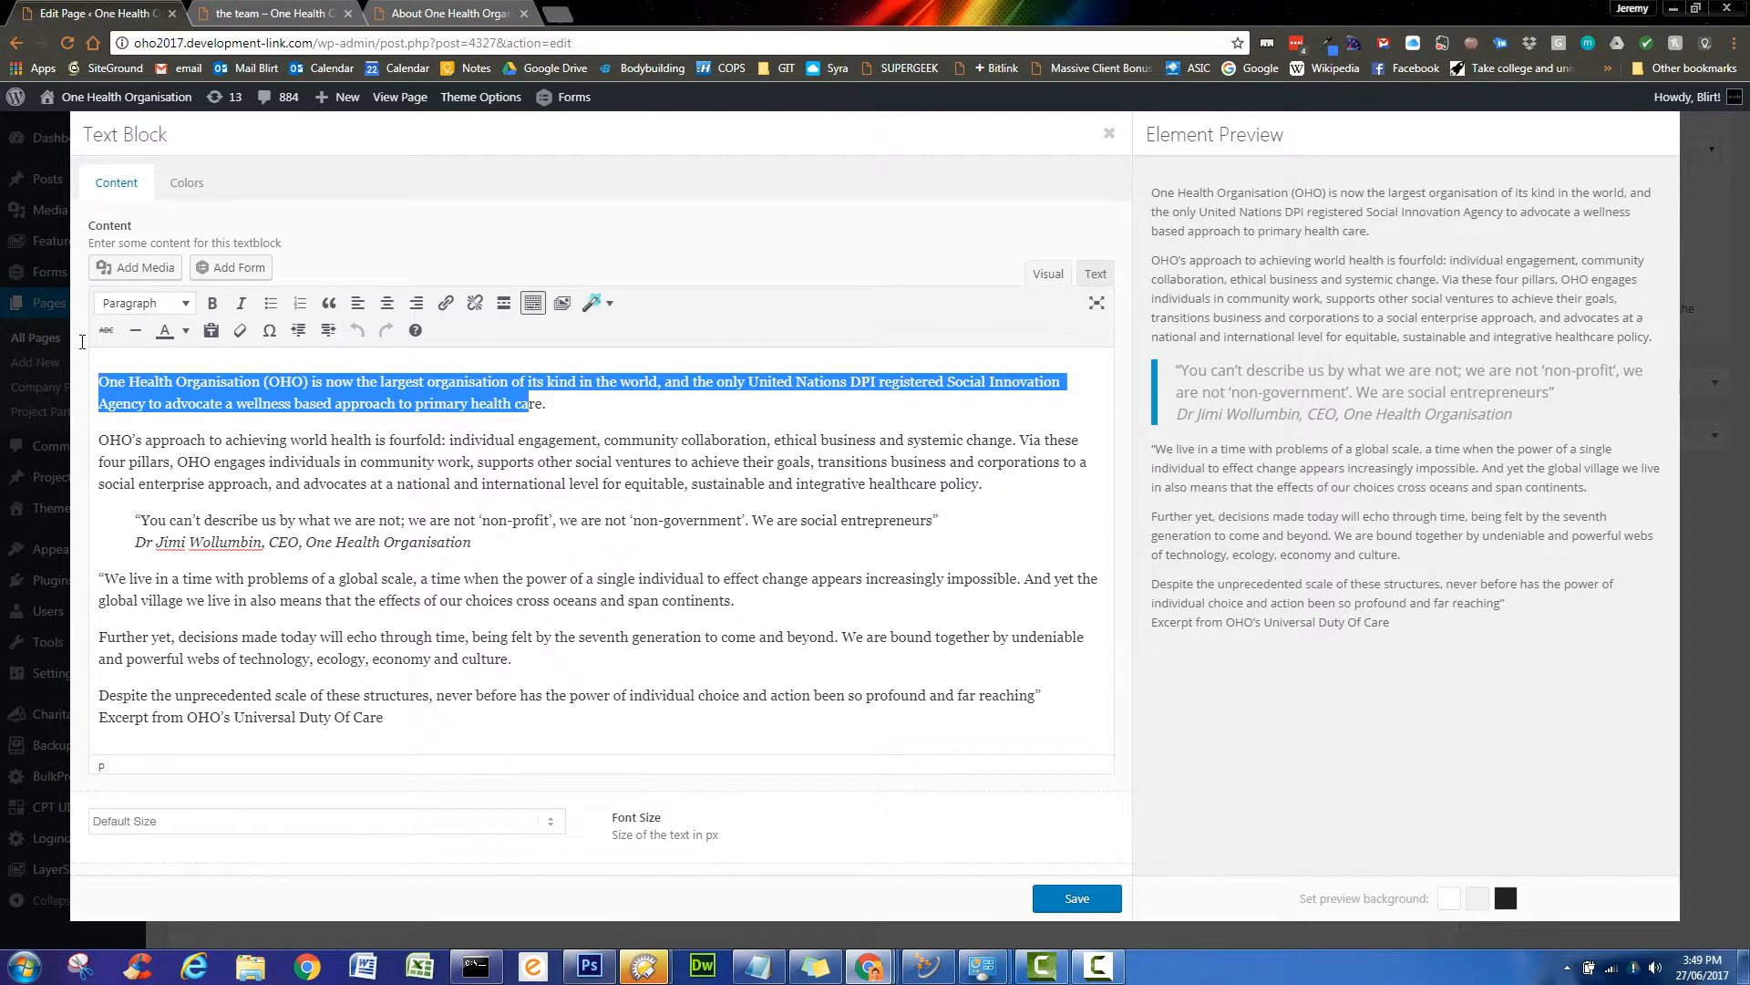
click(213, 303)
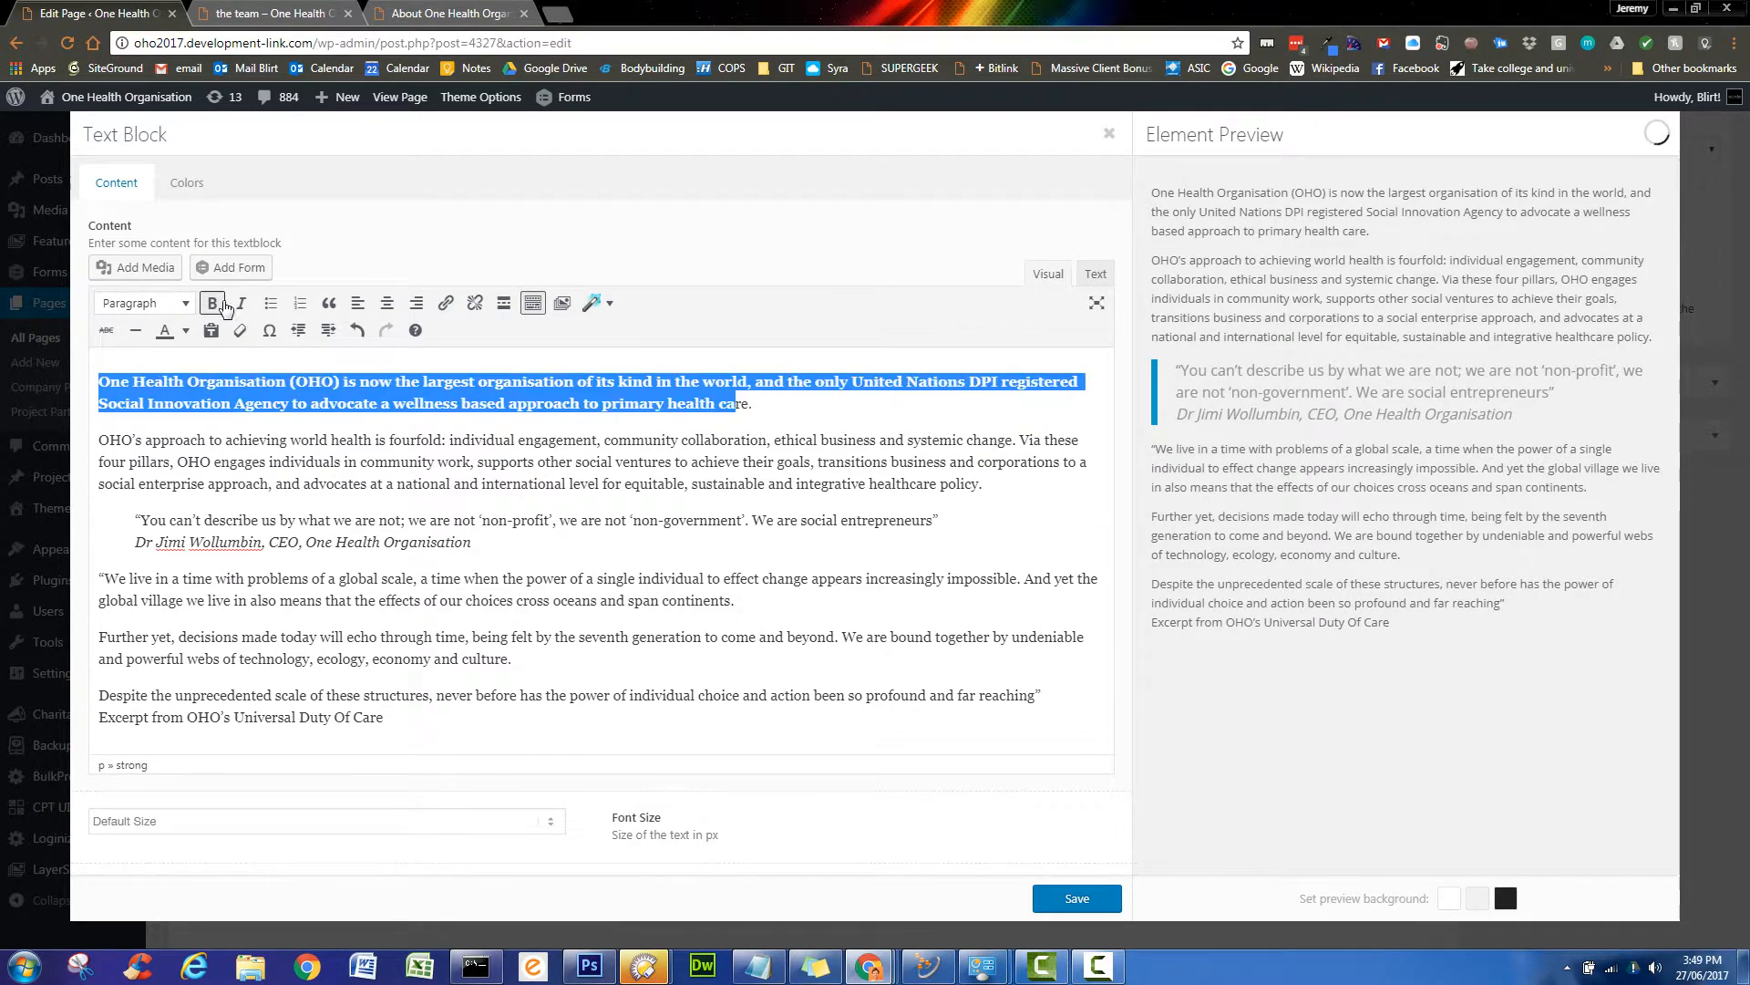
drag(753, 403, 95, 379)
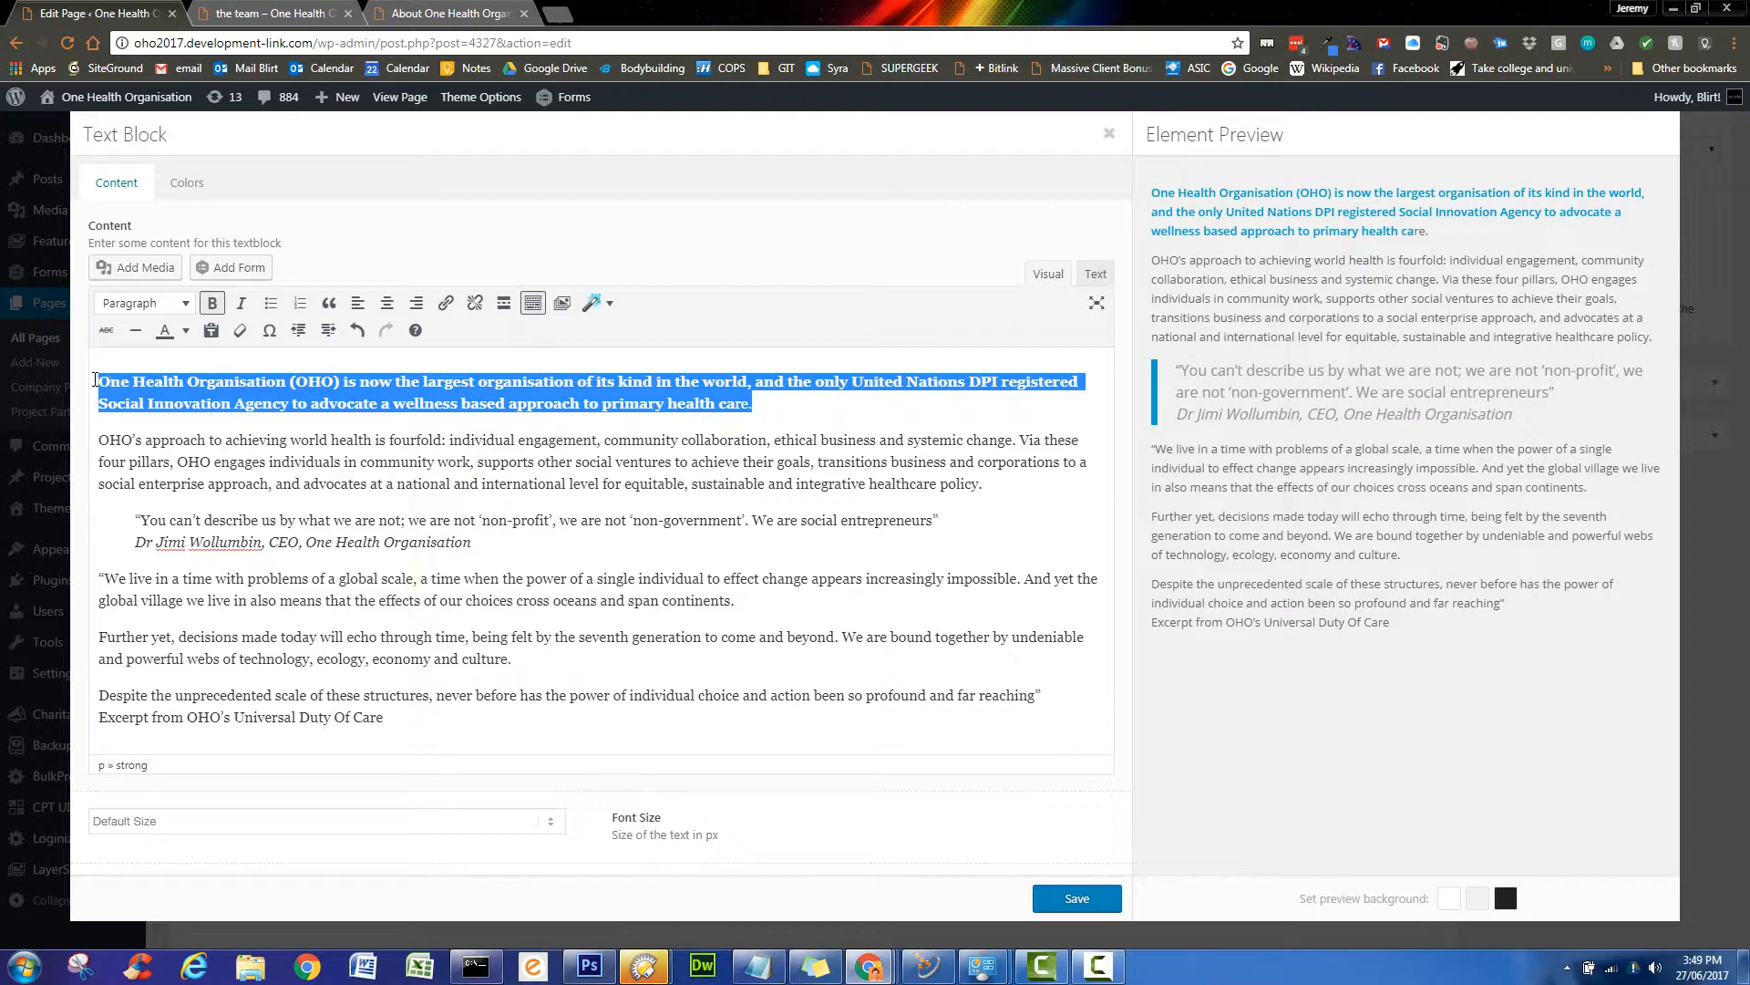
click(212, 303)
click(213, 303)
click(1075, 898)
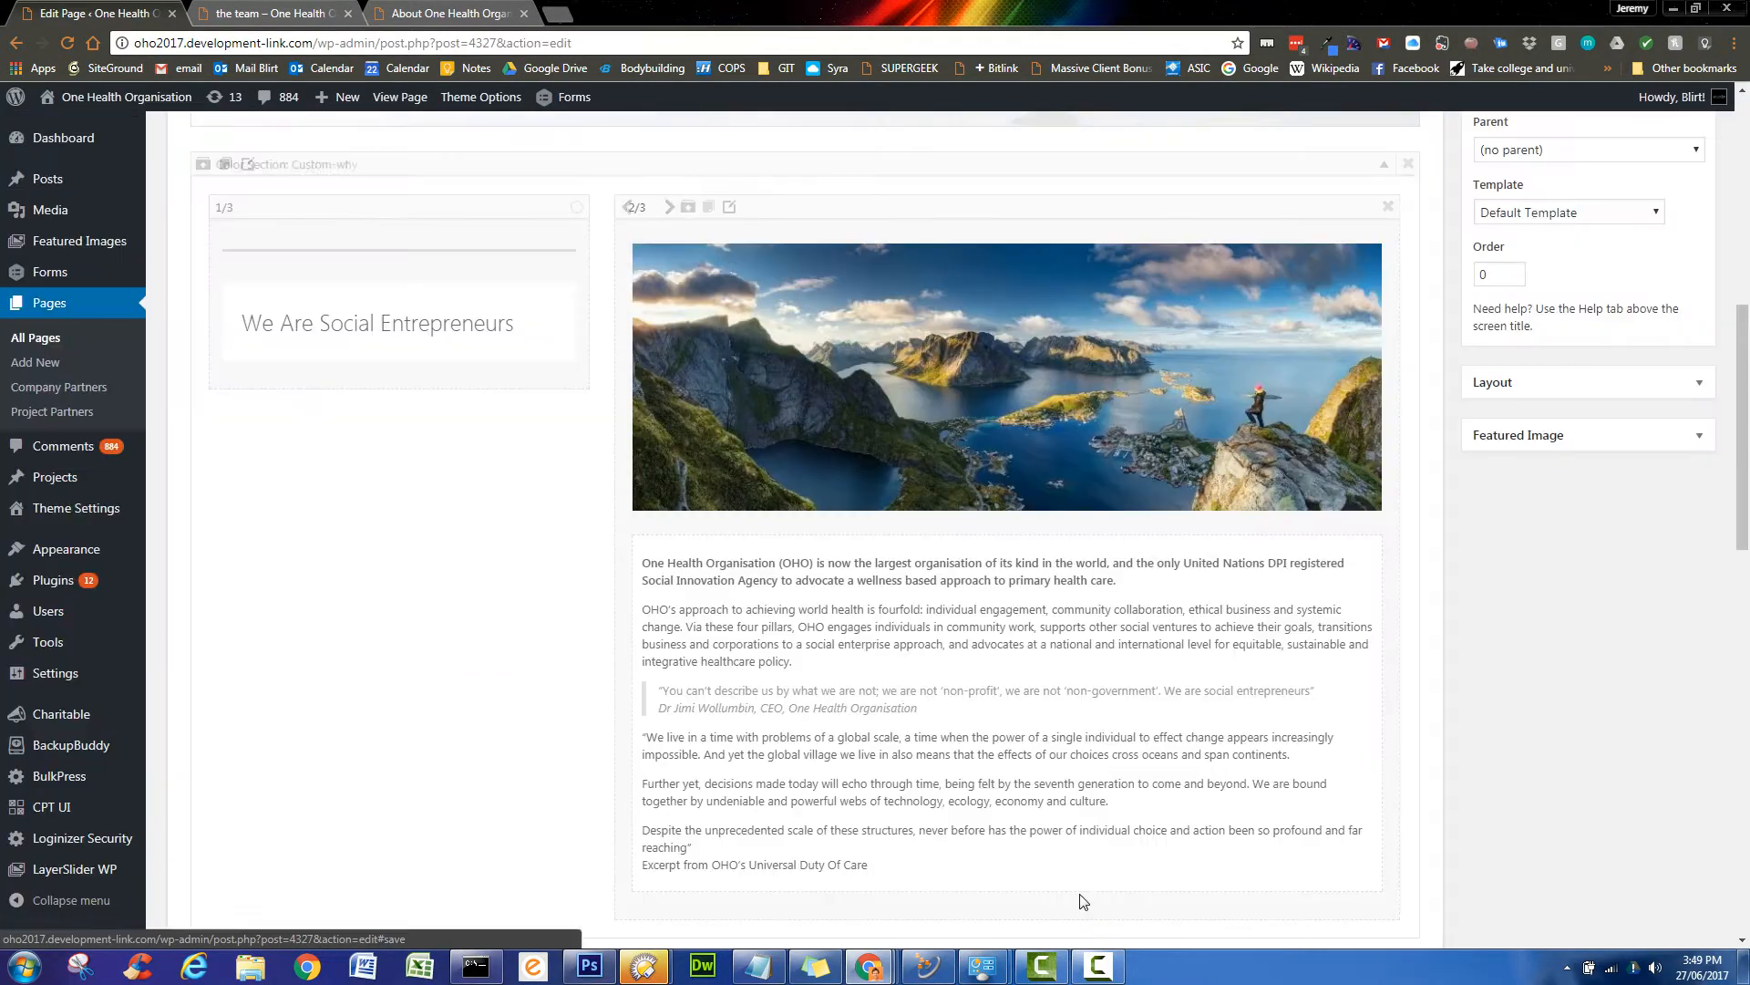
- Delete the landscape image element above the text and update the page
mouse_move(1167, 294)
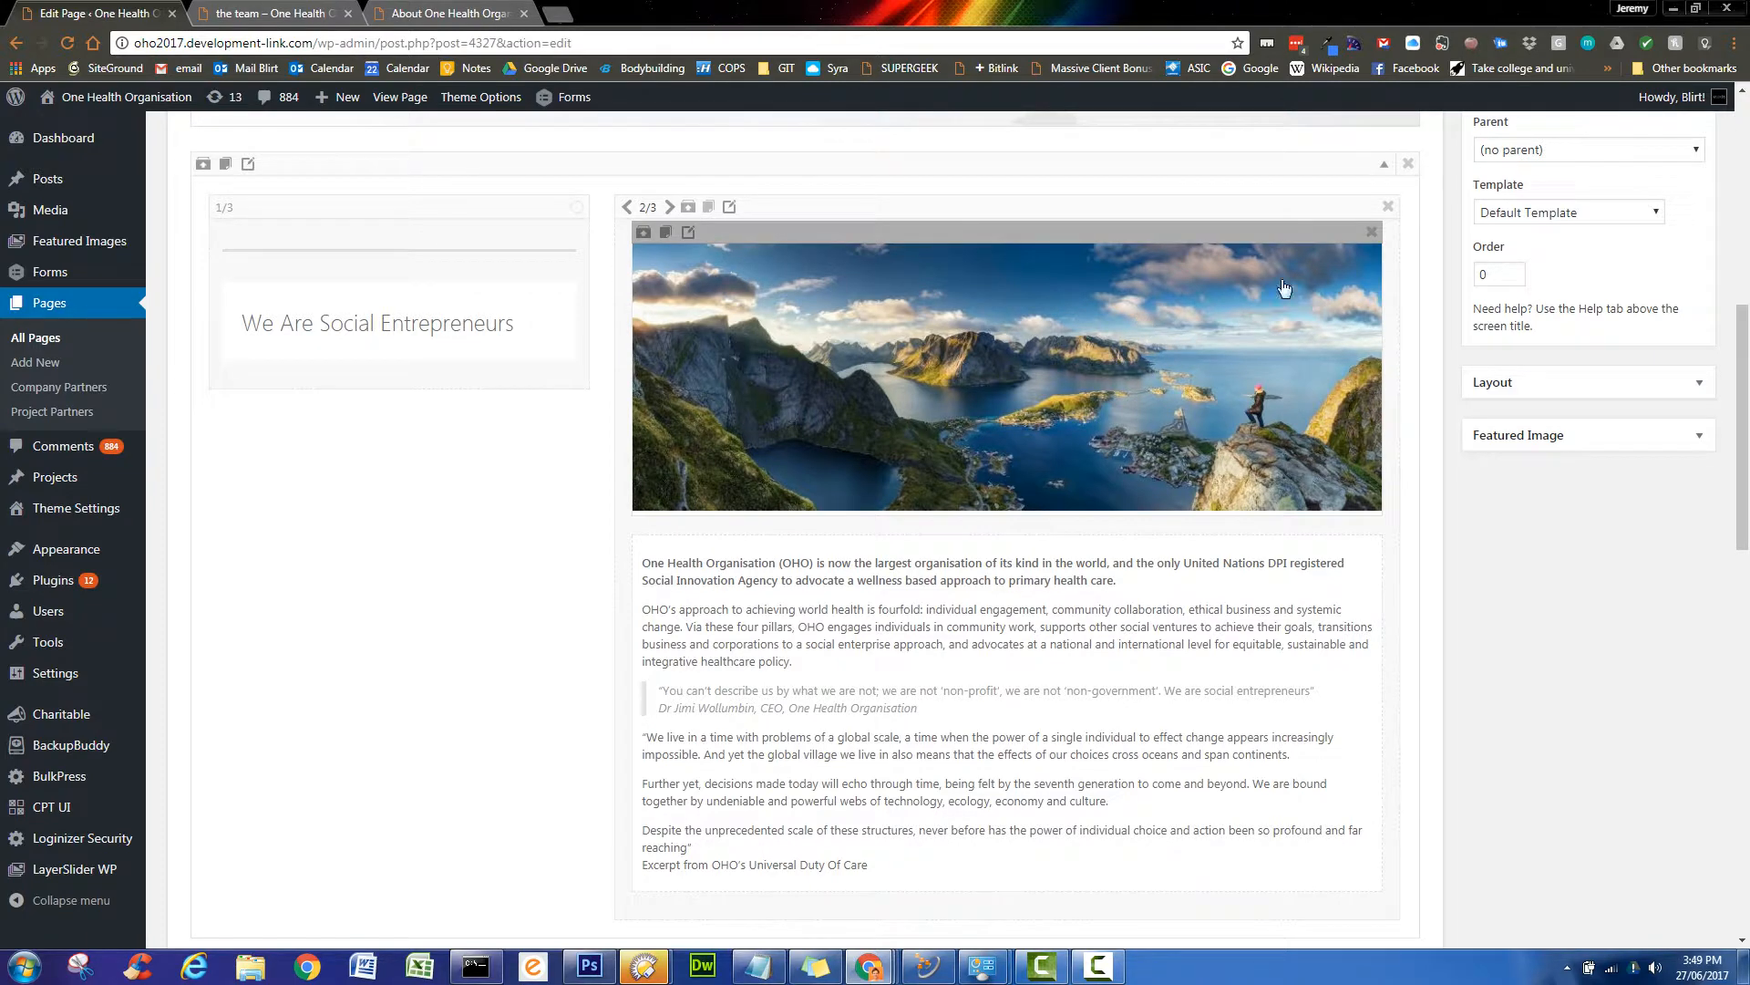
click(1372, 233)
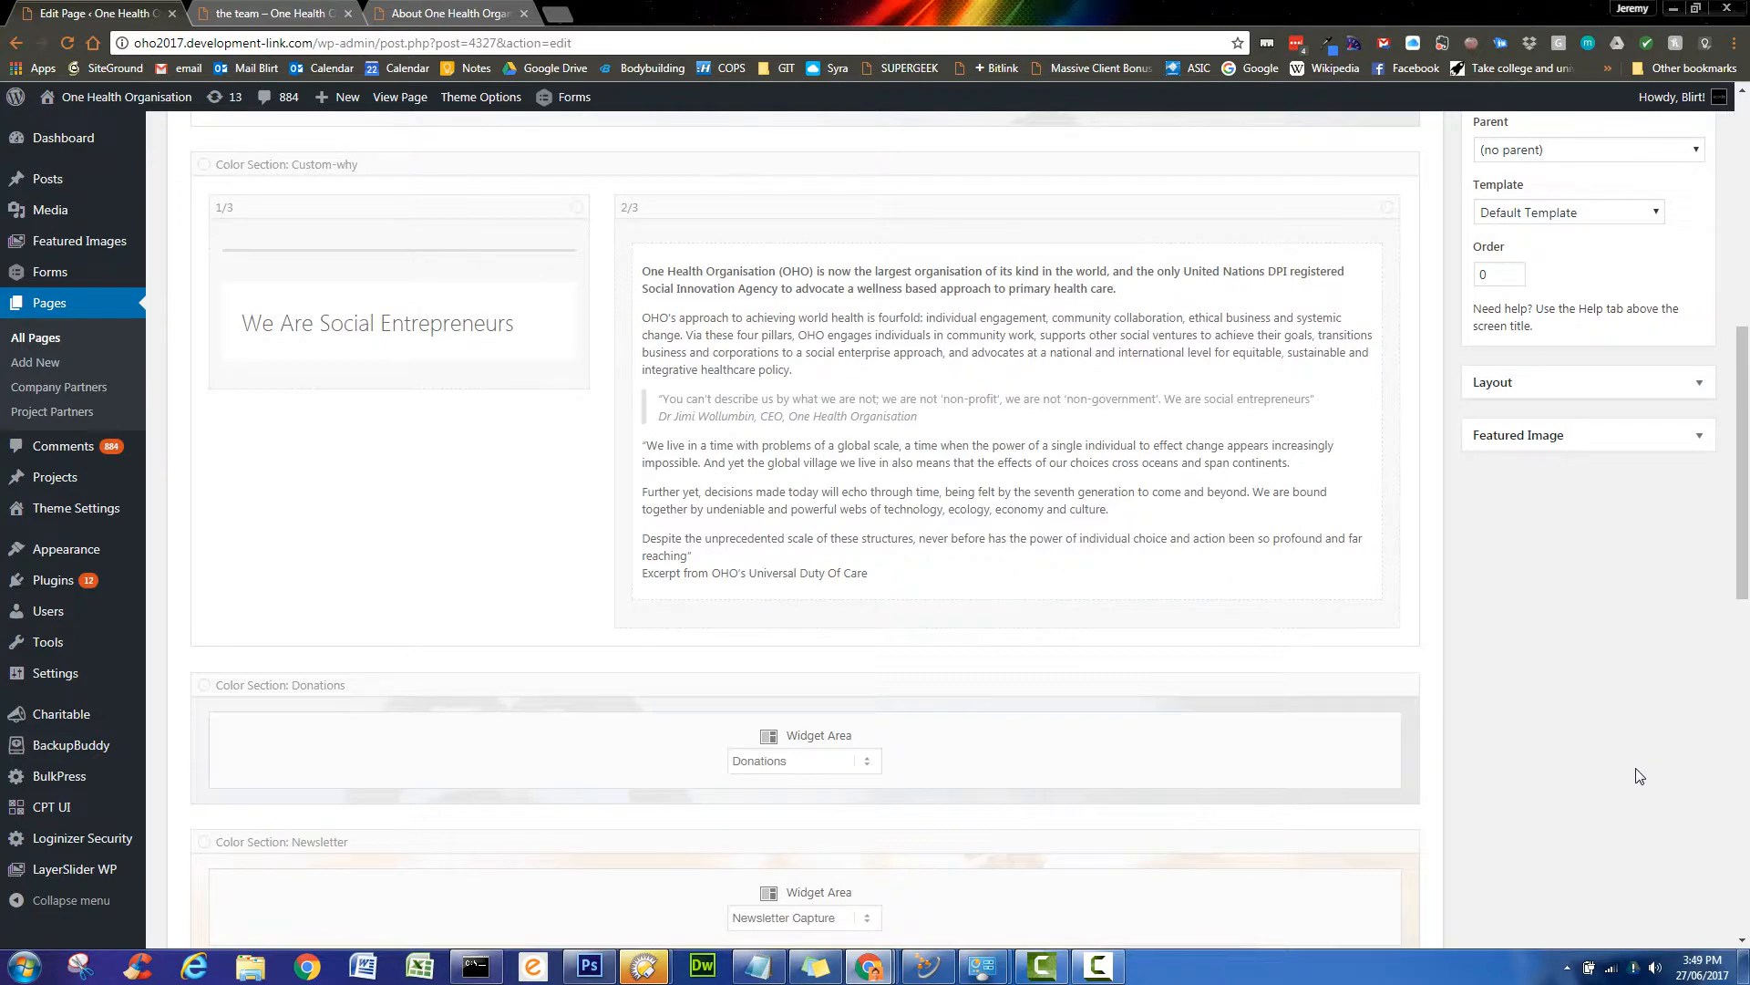
scroll(1639, 775, up, 8)
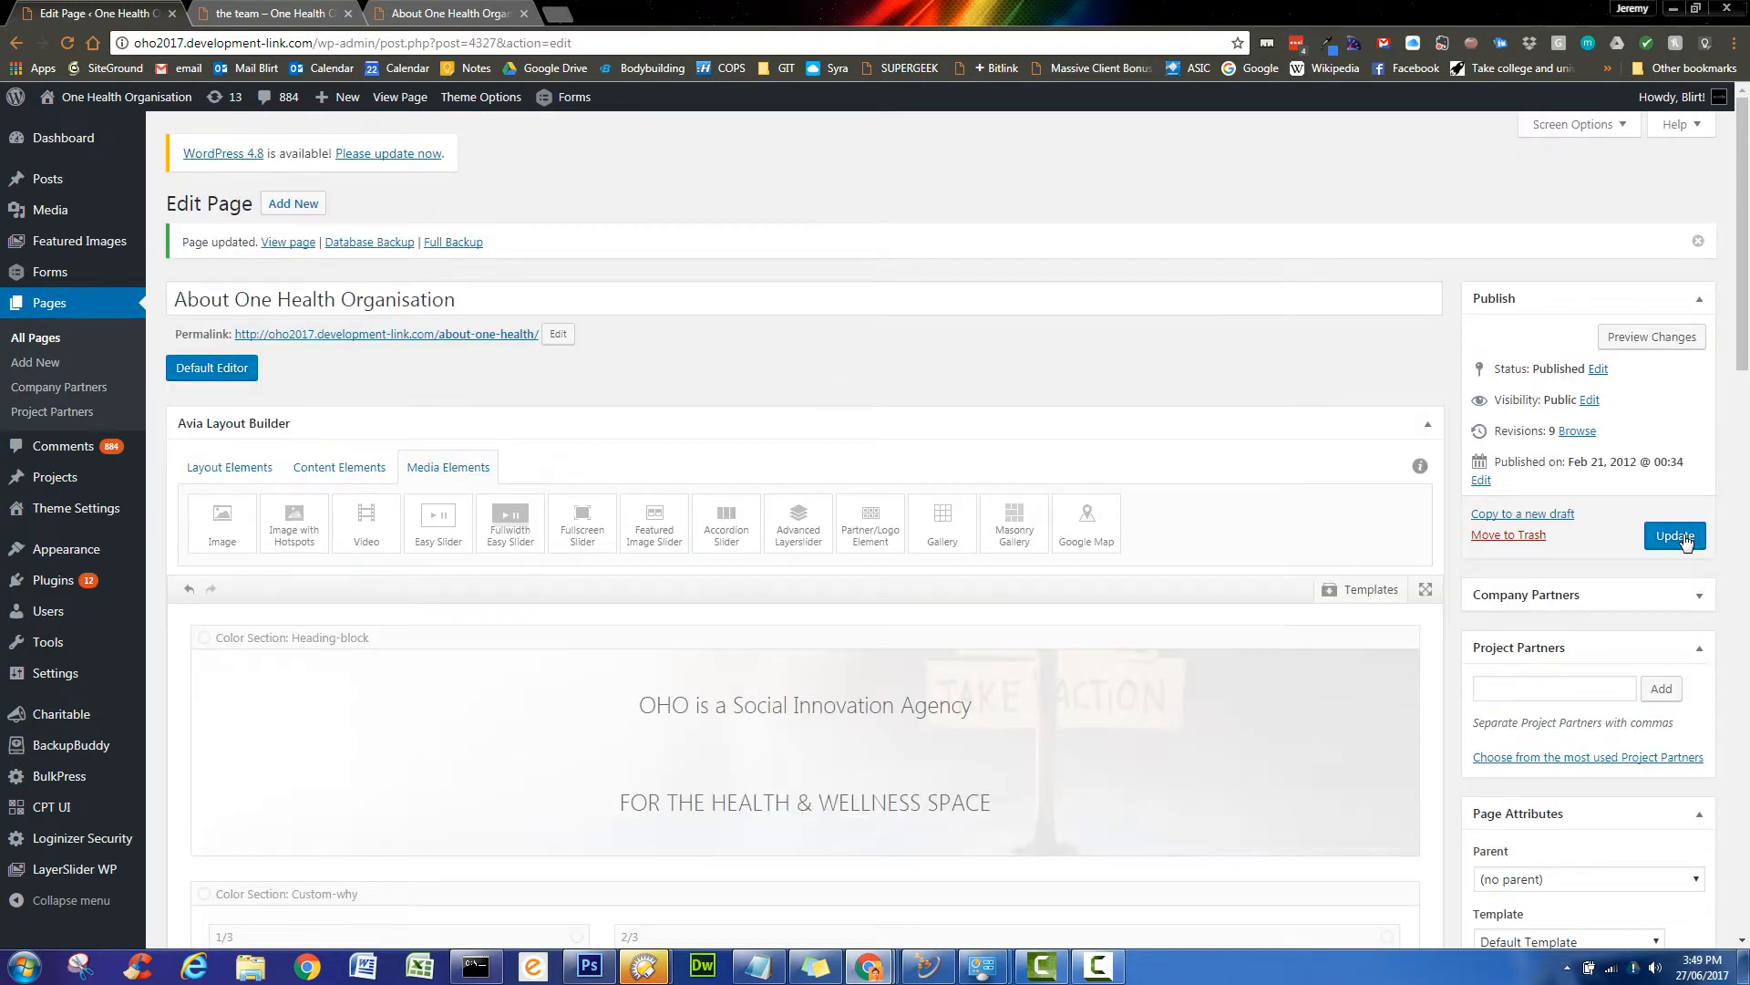
click(1676, 536)
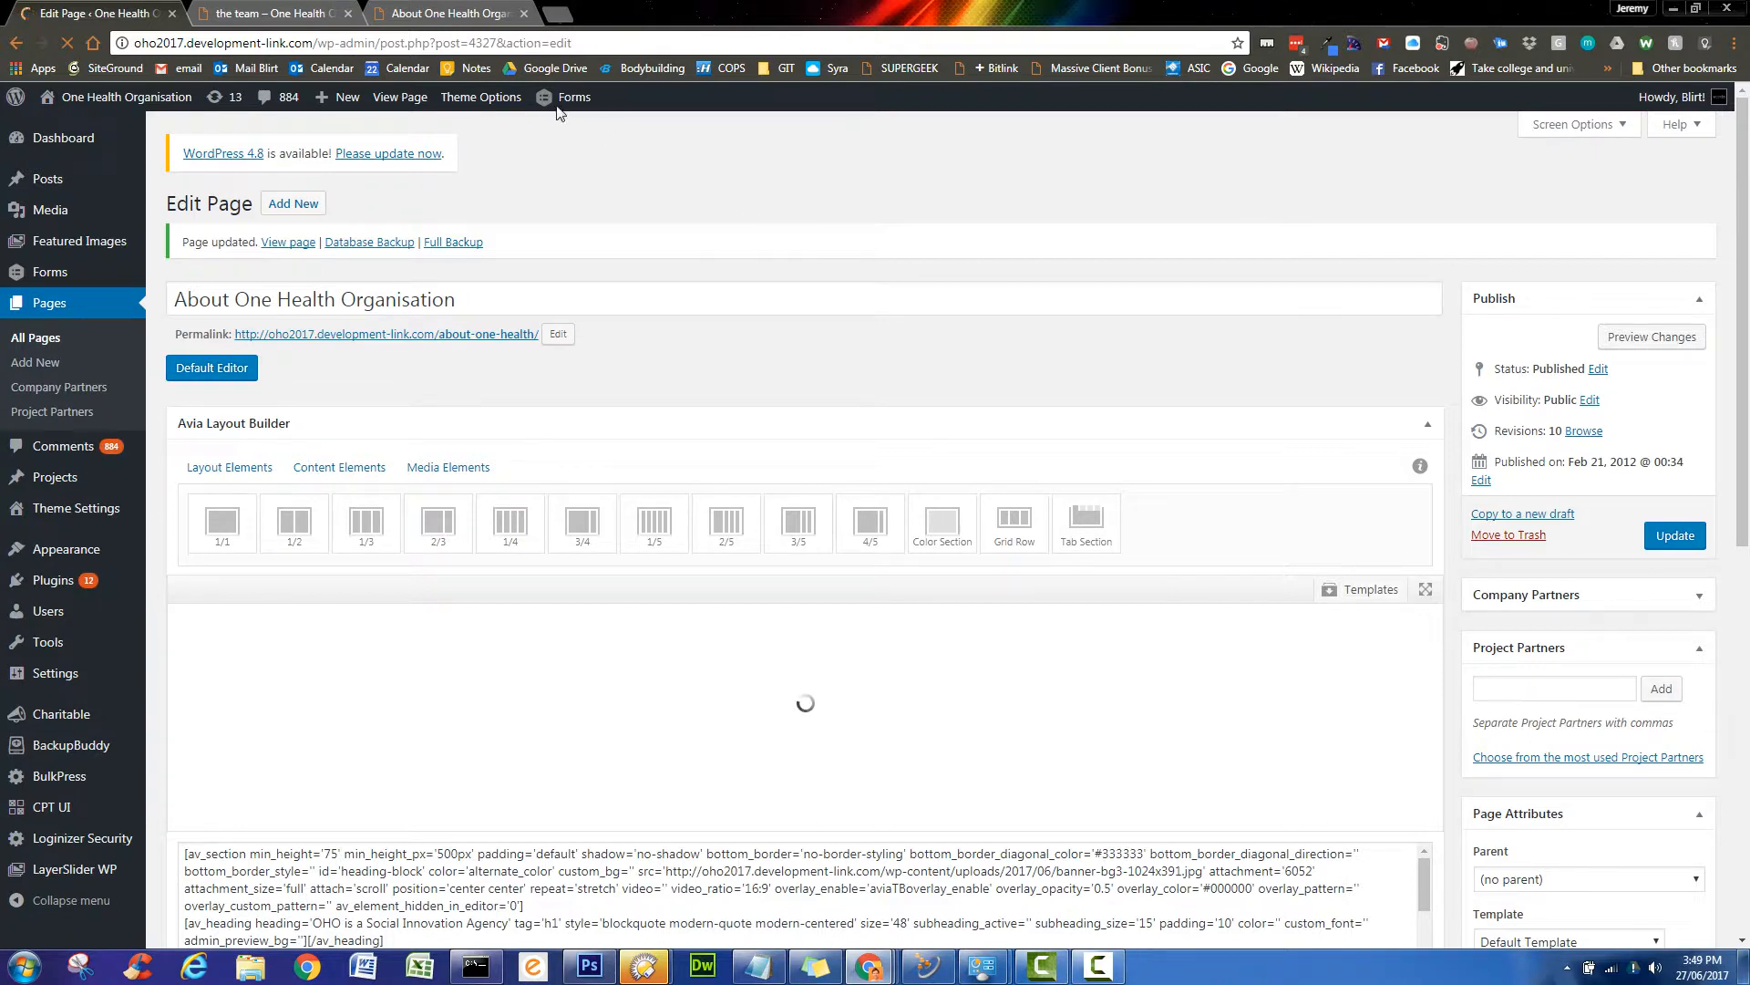
- Reload the live About page to confirm the bold blue intro with no photo above it
click(465, 11)
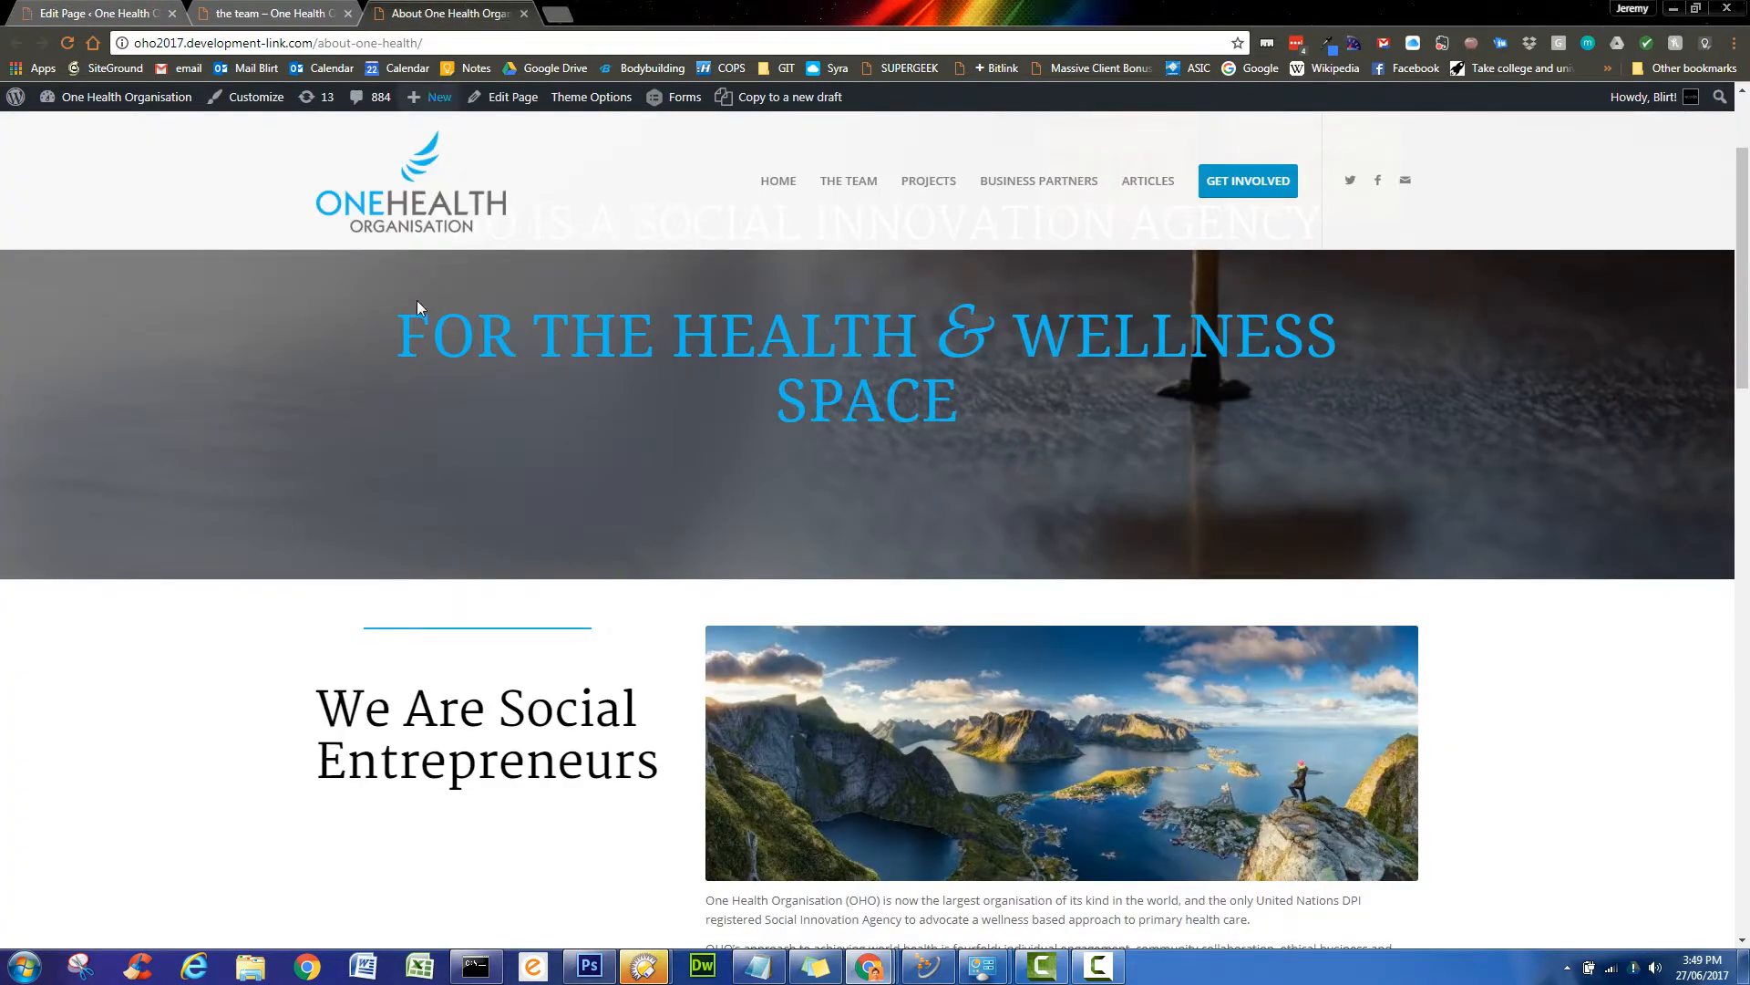
click(66, 43)
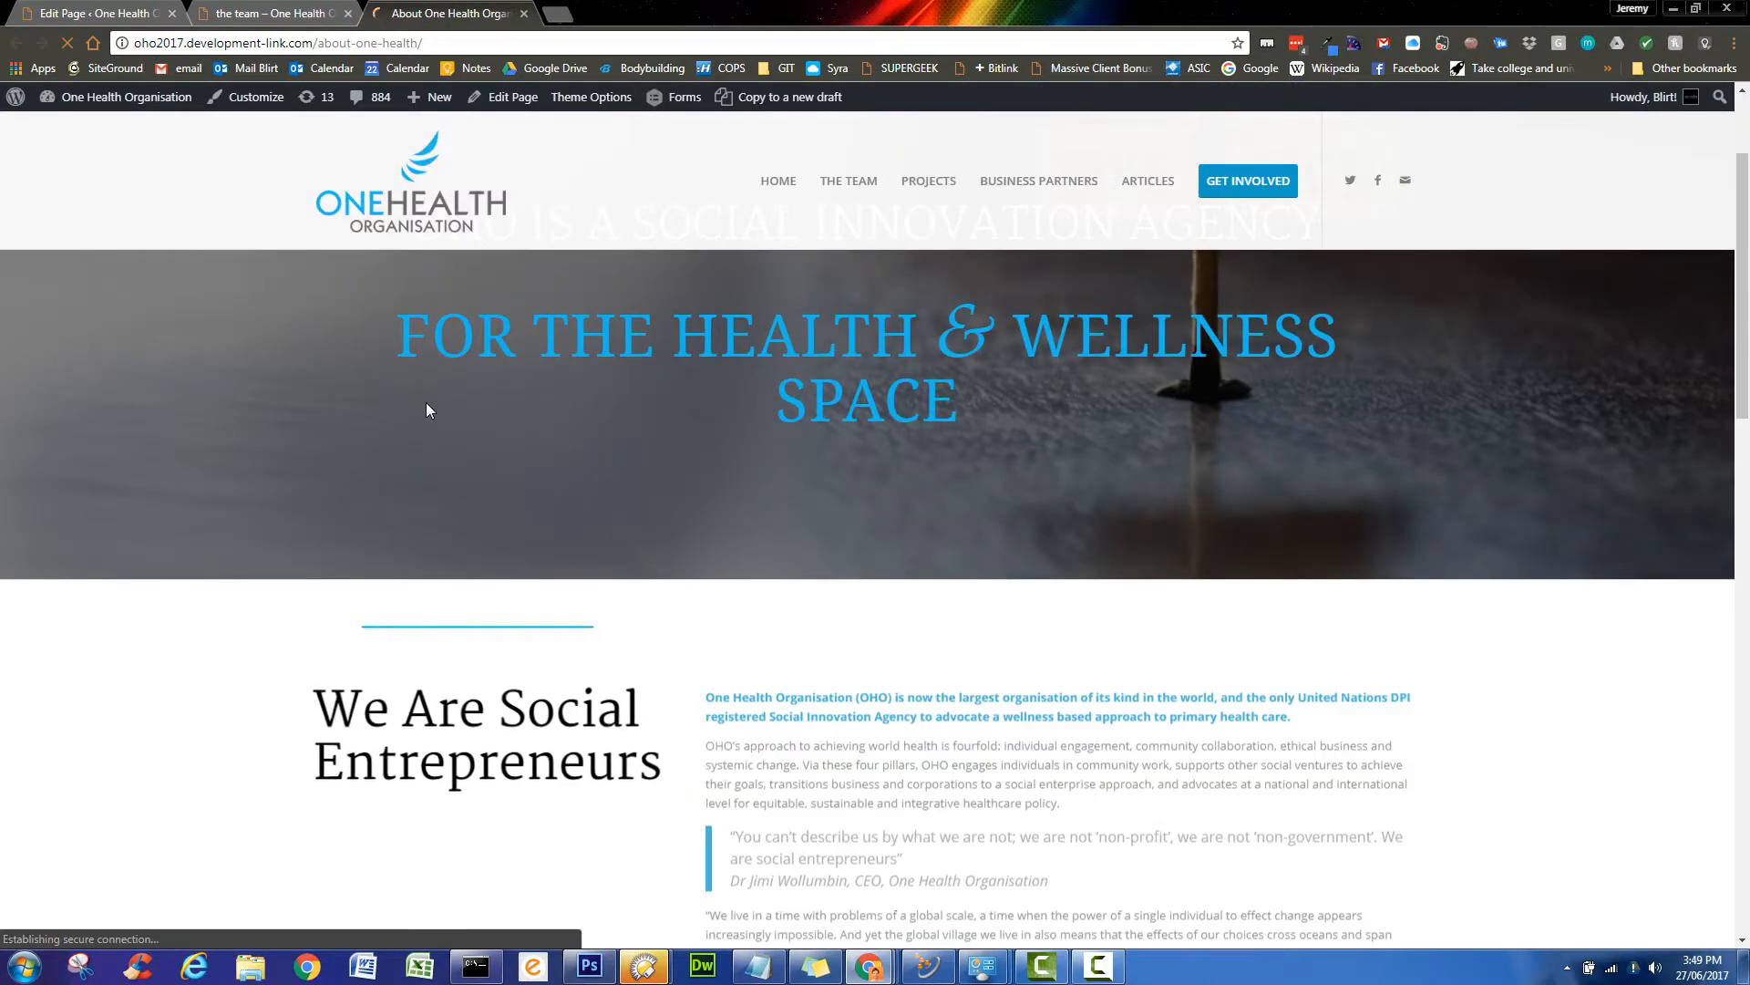
scroll(426, 404, down, 2)
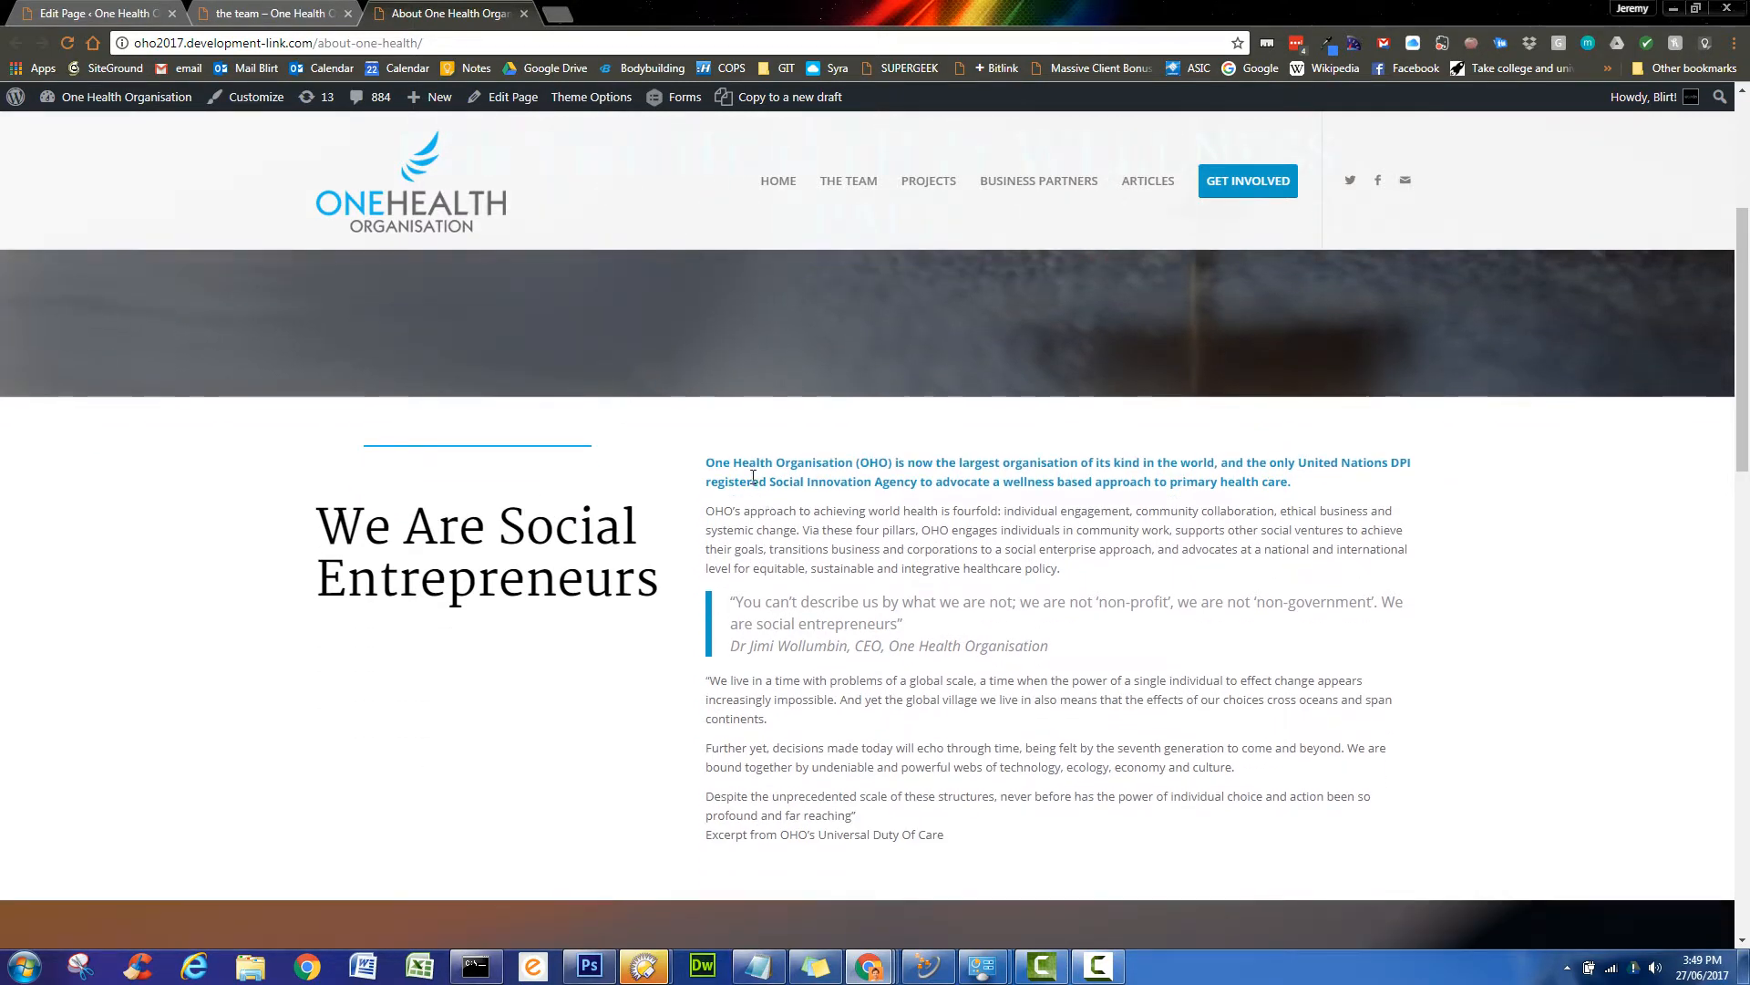
scroll(1121, 663, up, 4)
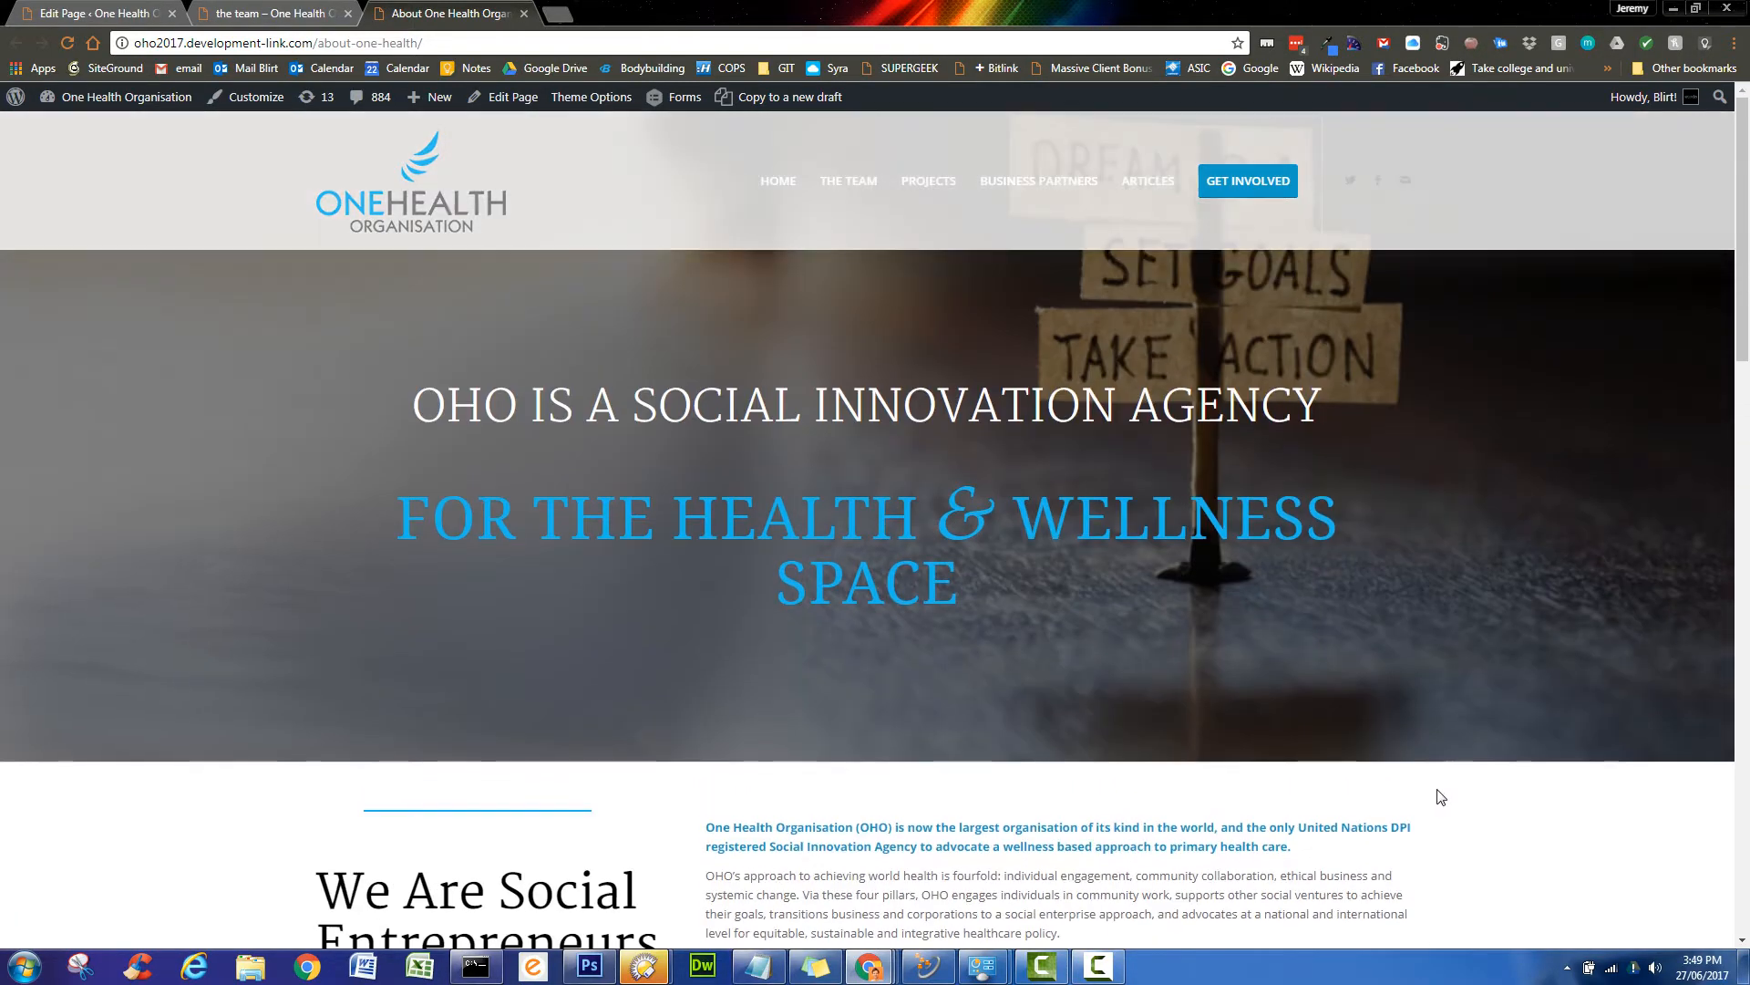
scroll(1553, 800, down, 3)
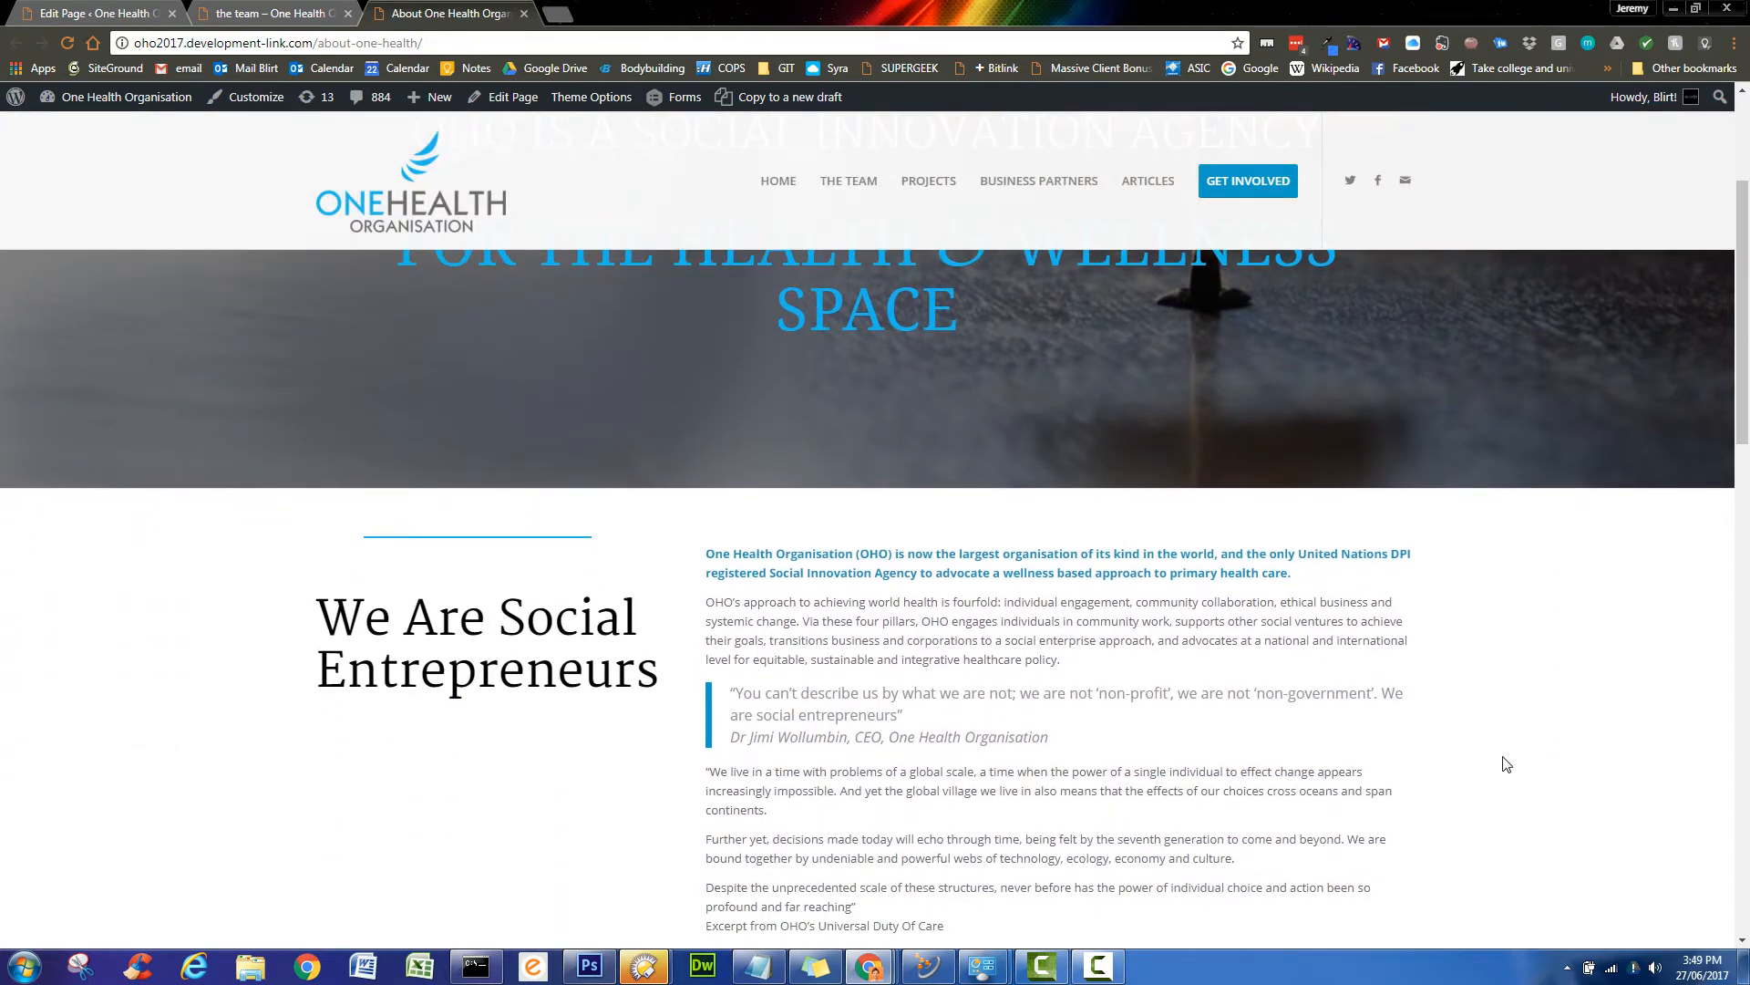
scroll(968, 759, down, 1)
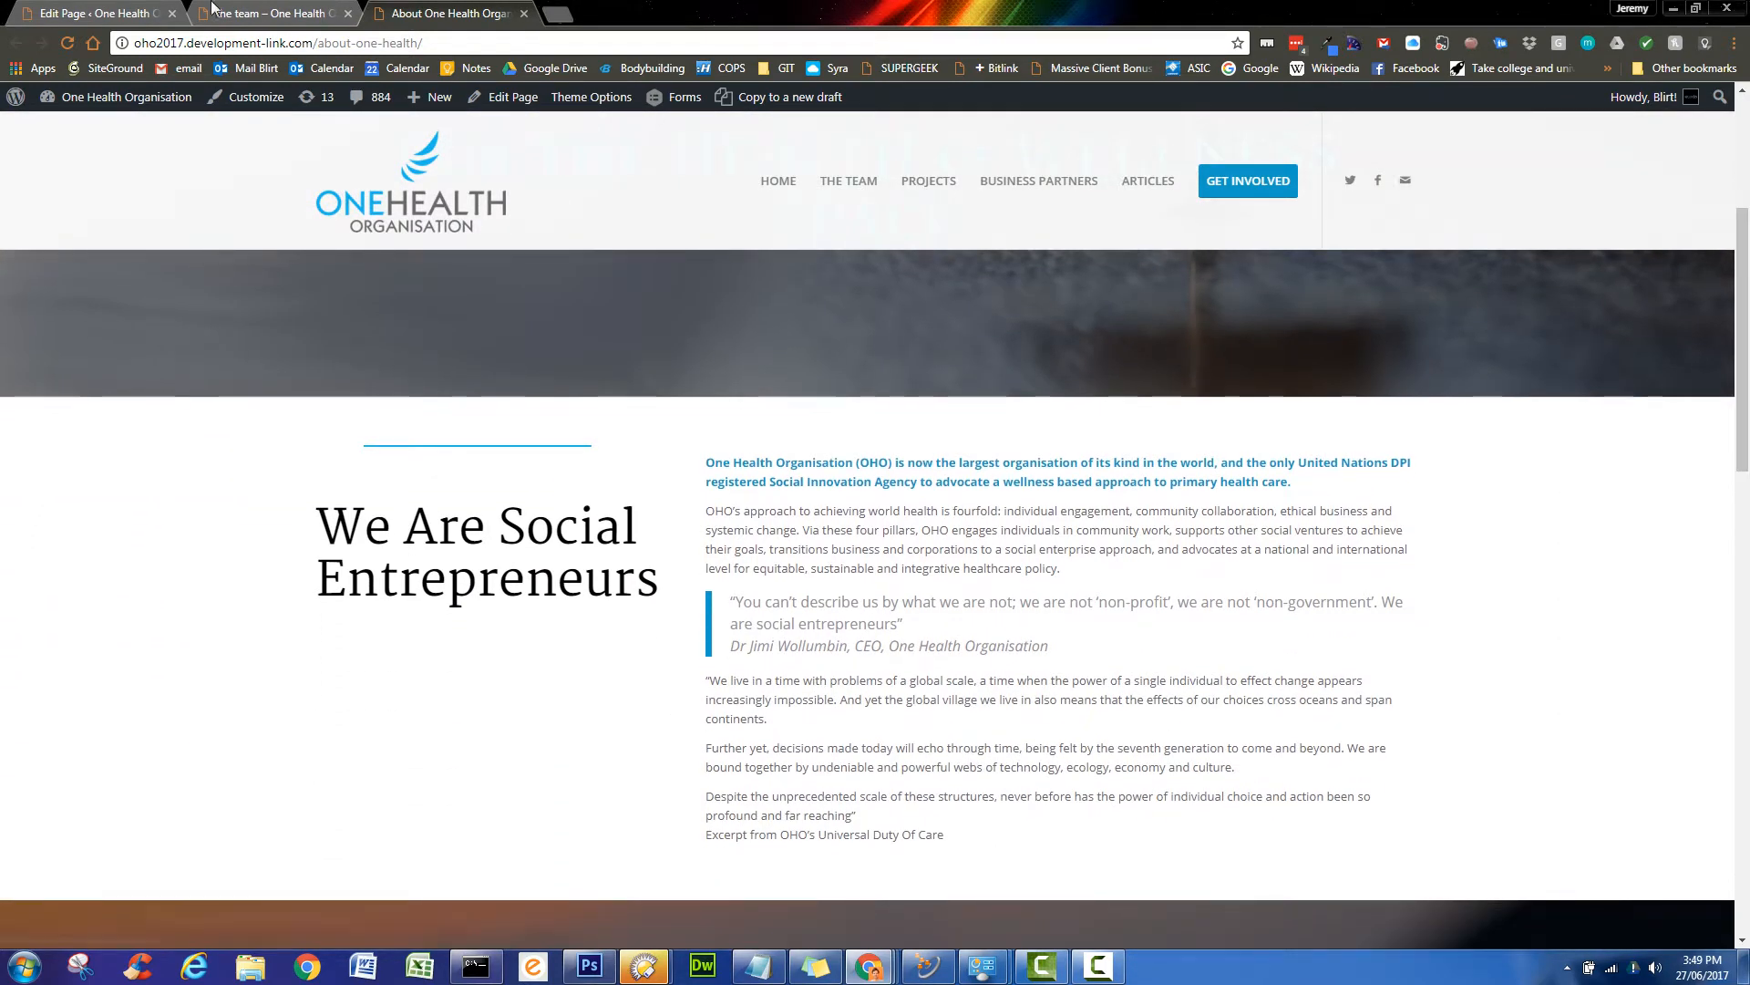
click(109, 13)
- Select all the About text block's content, set its font size to 16px, and save the block
scroll(422, 643, down, 7)
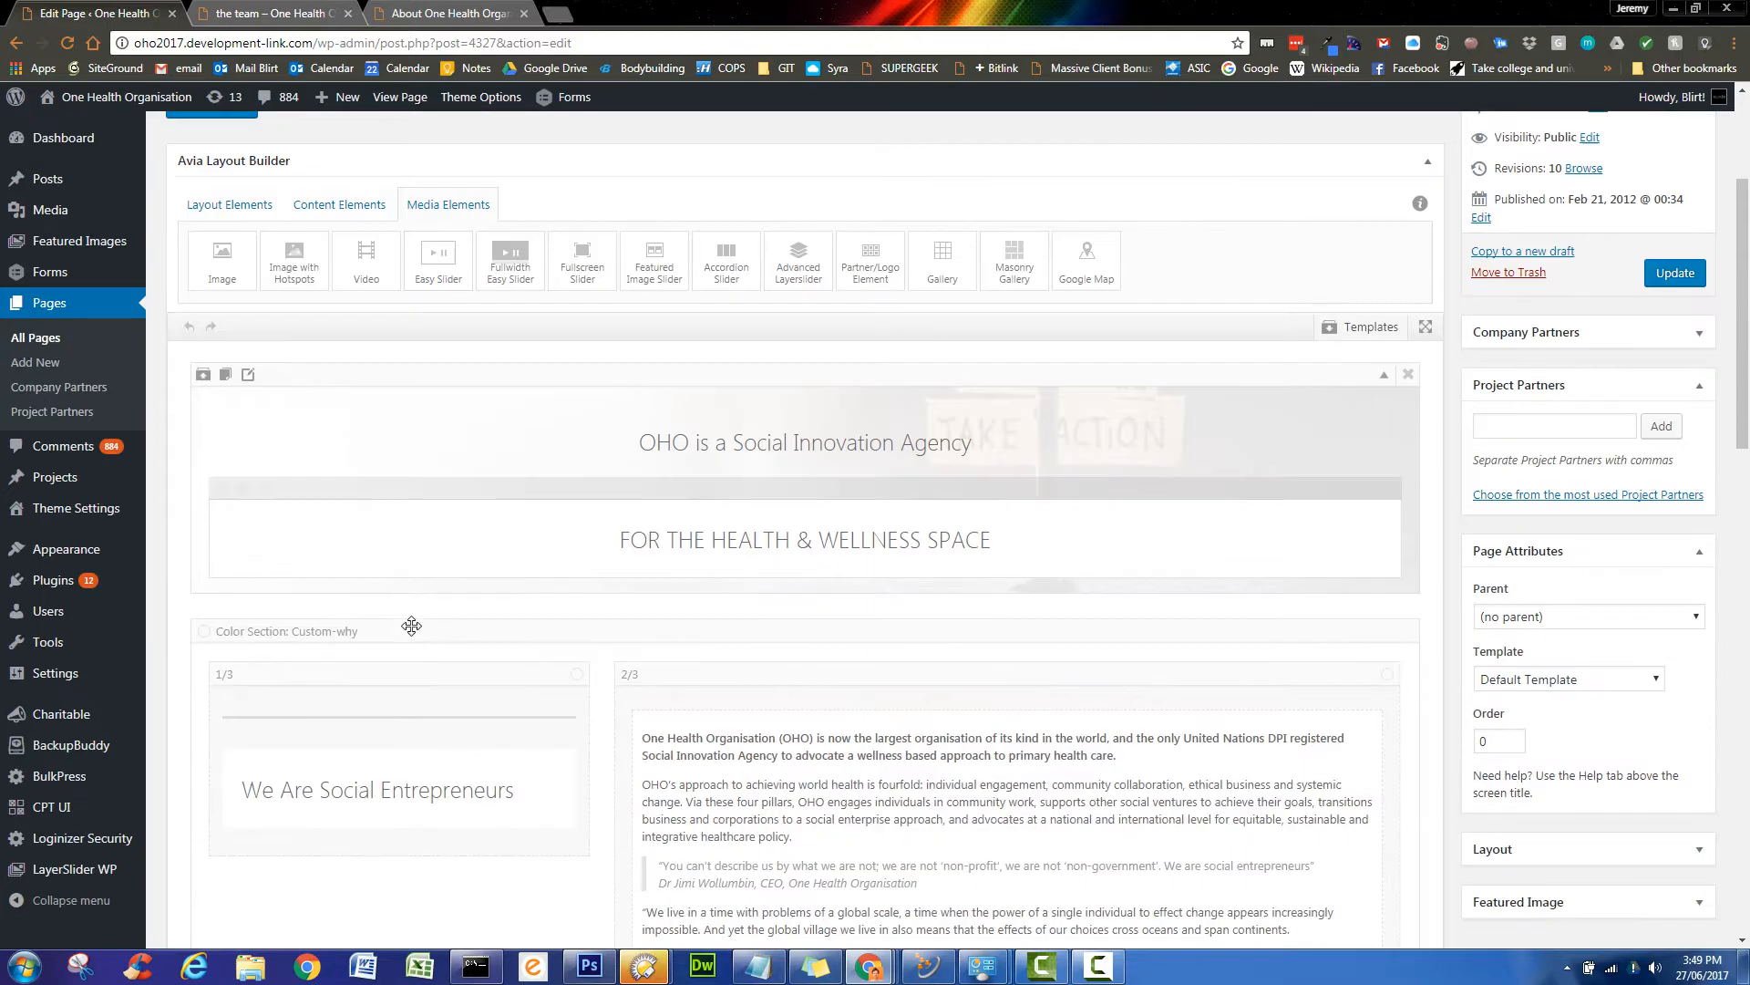
click(939, 562)
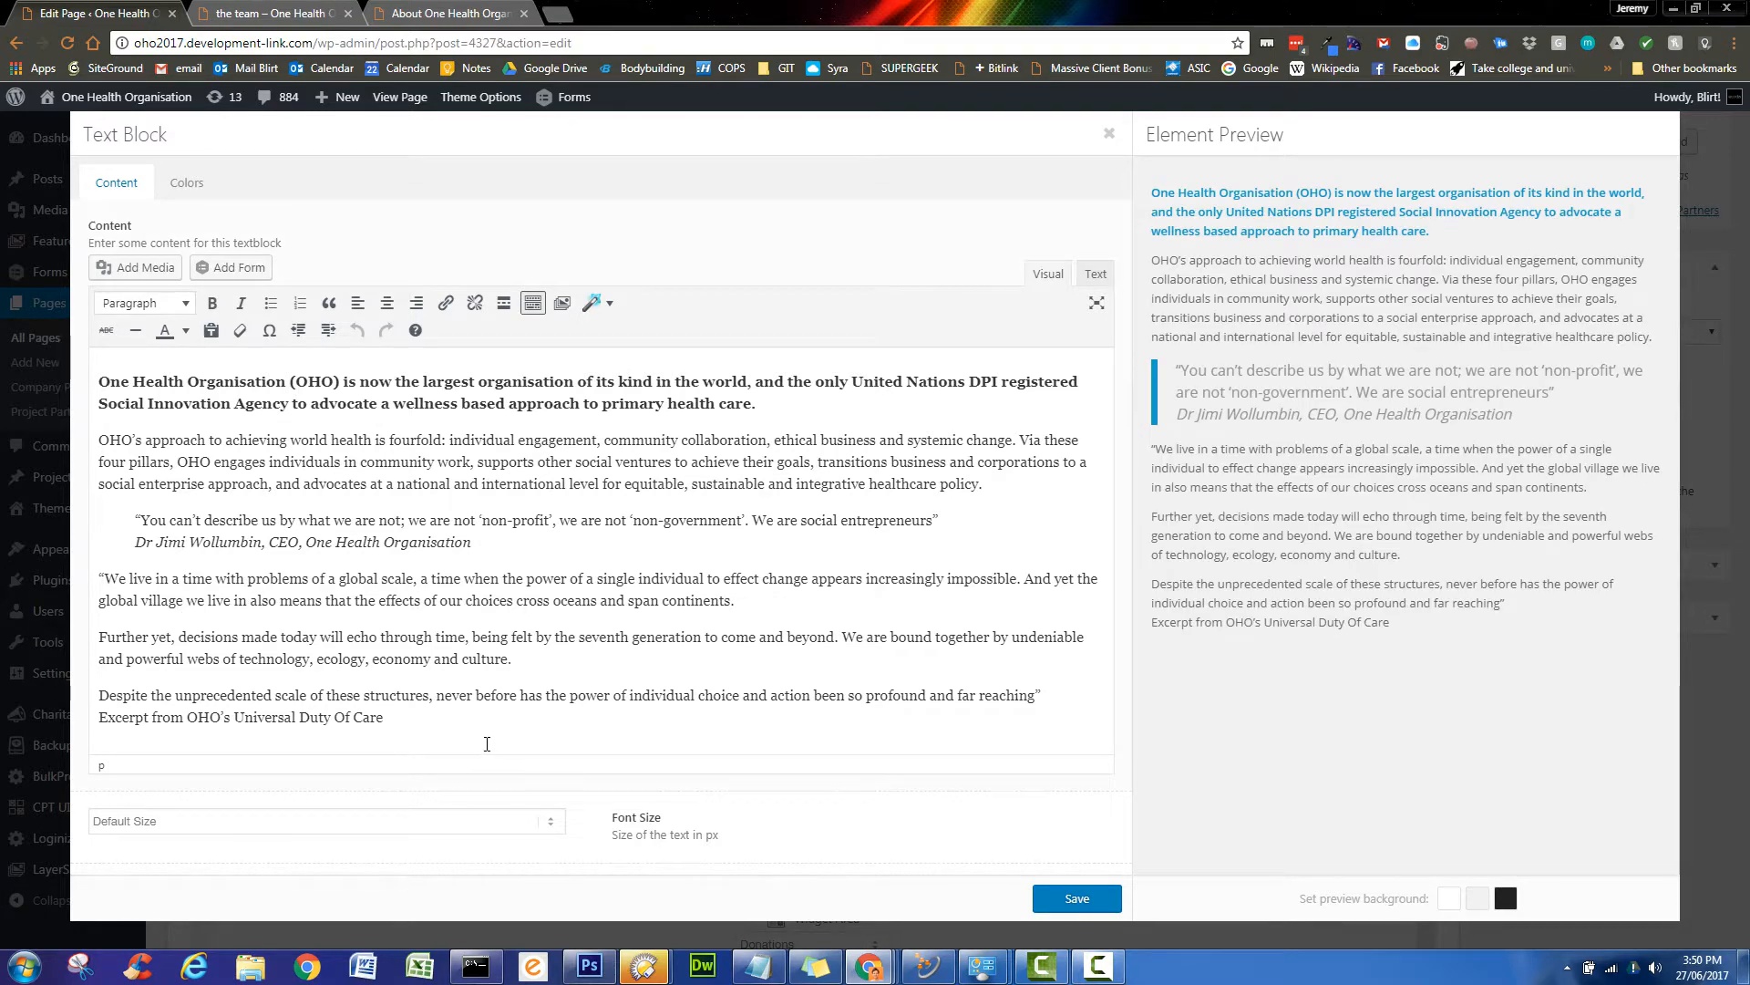
drag(487, 743, 101, 377)
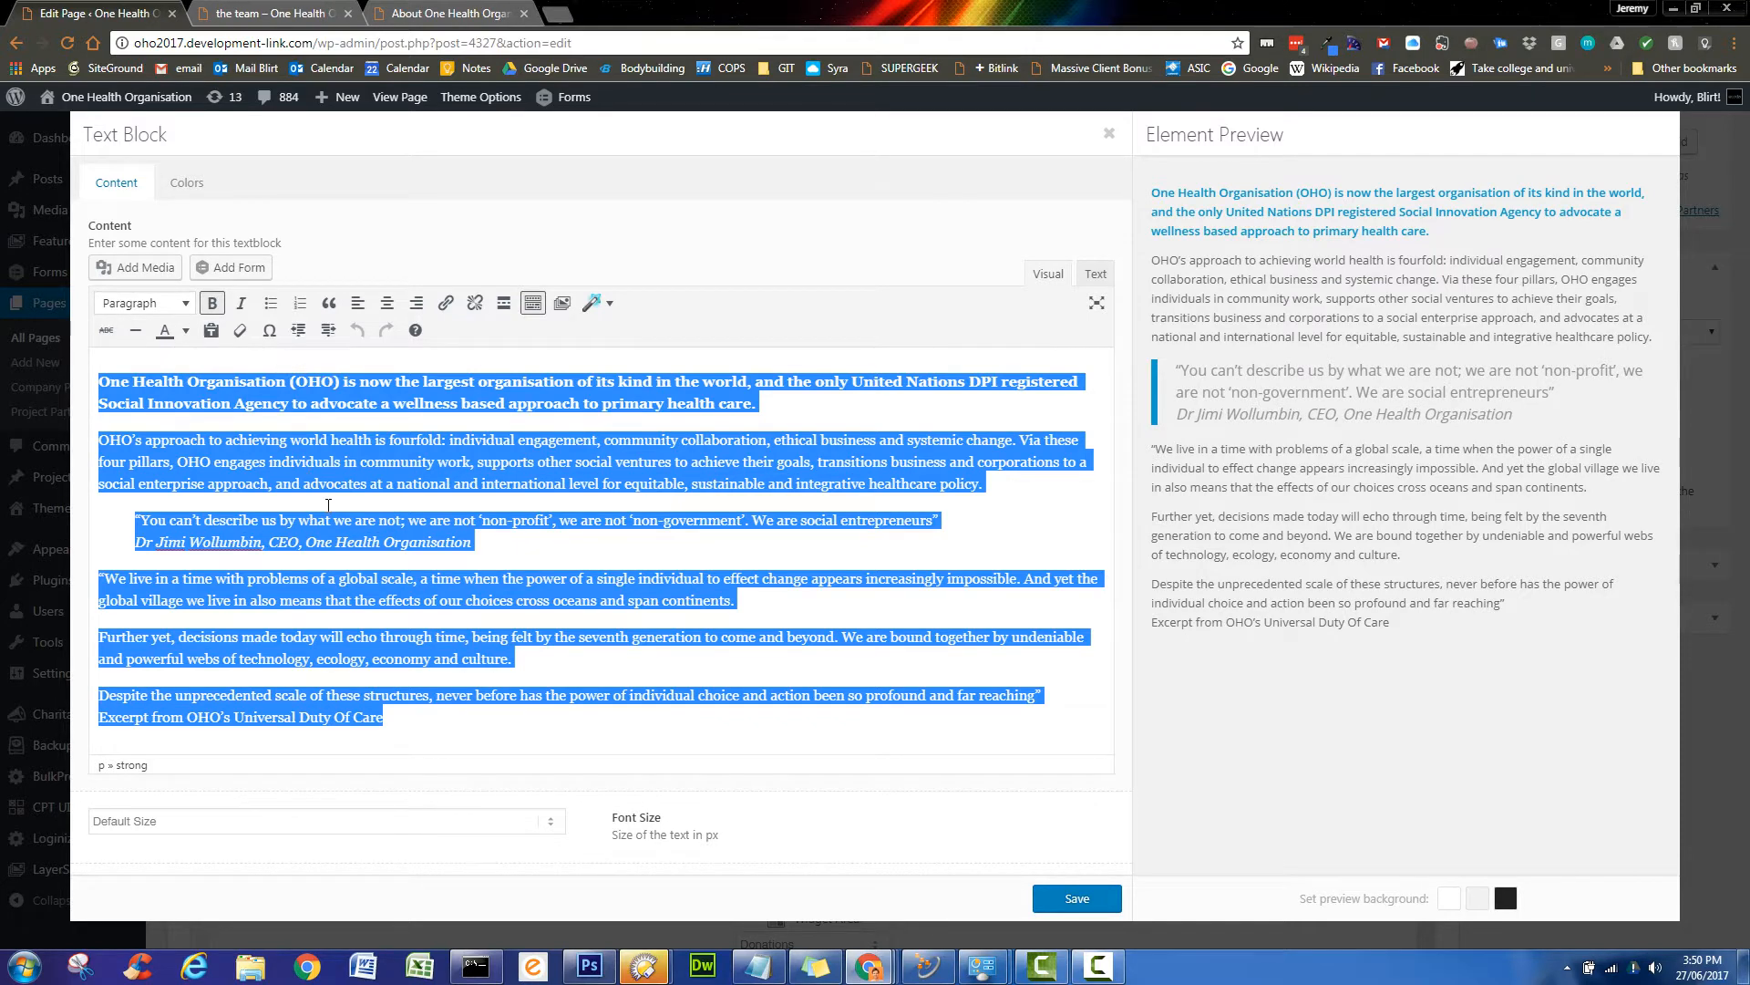
click(549, 825)
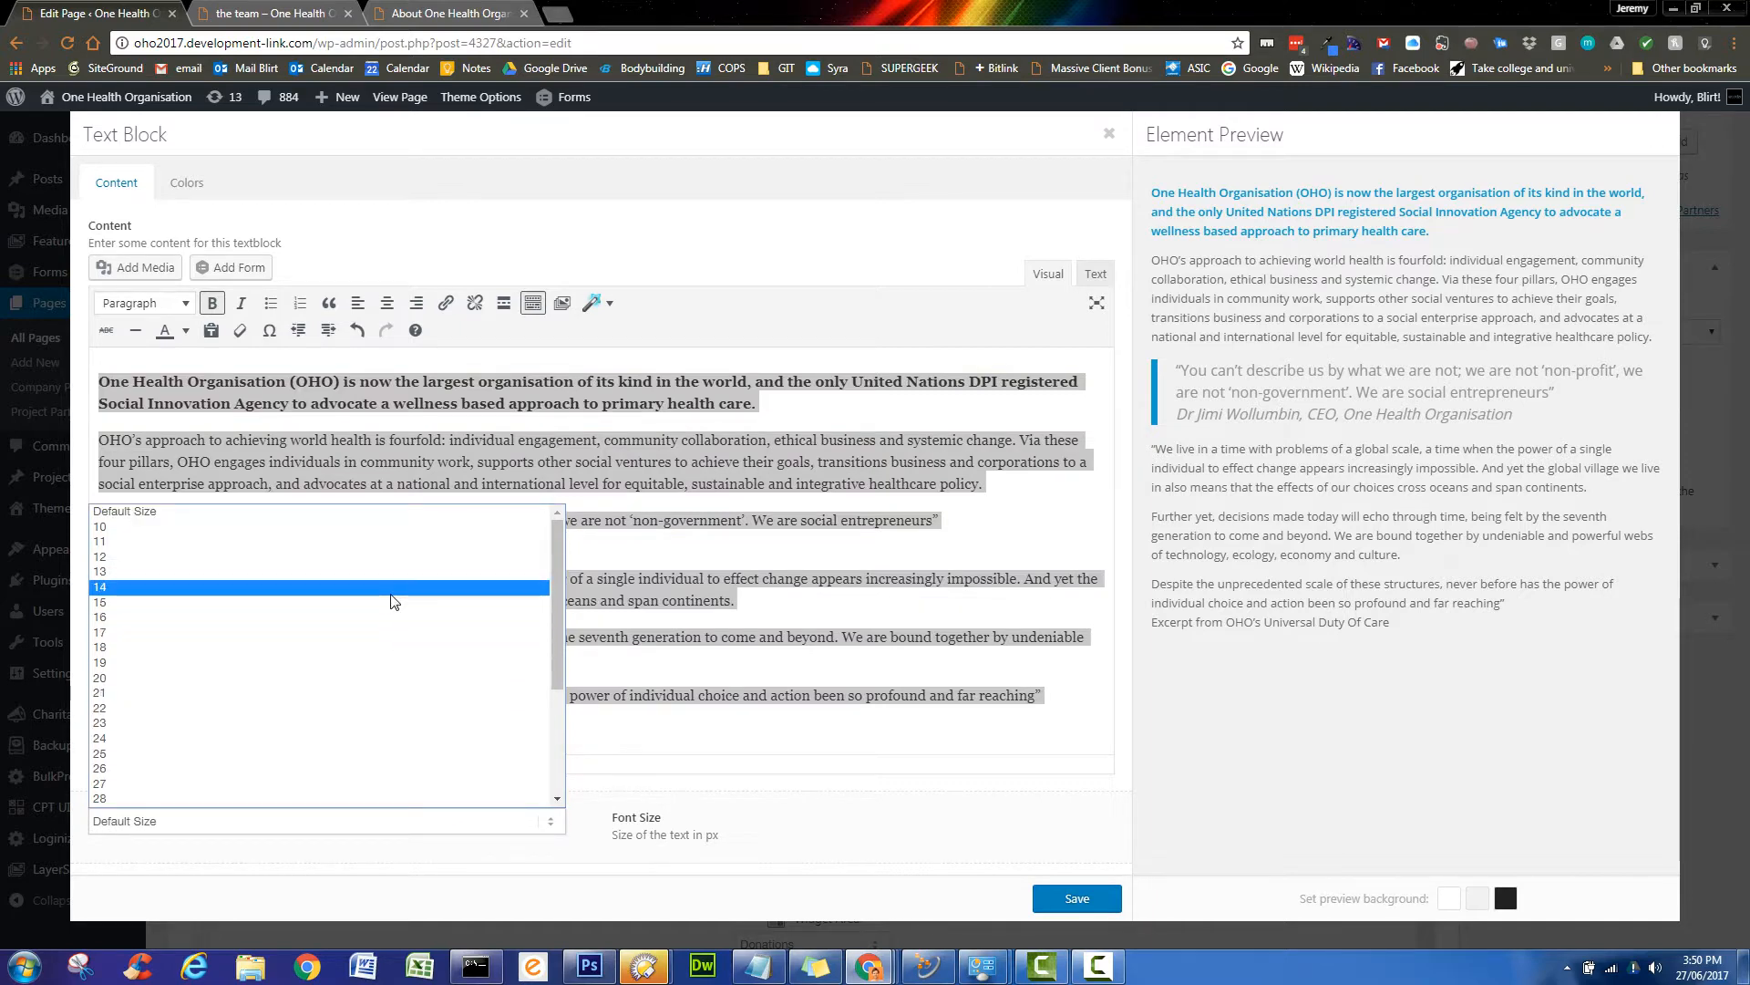
click(394, 588)
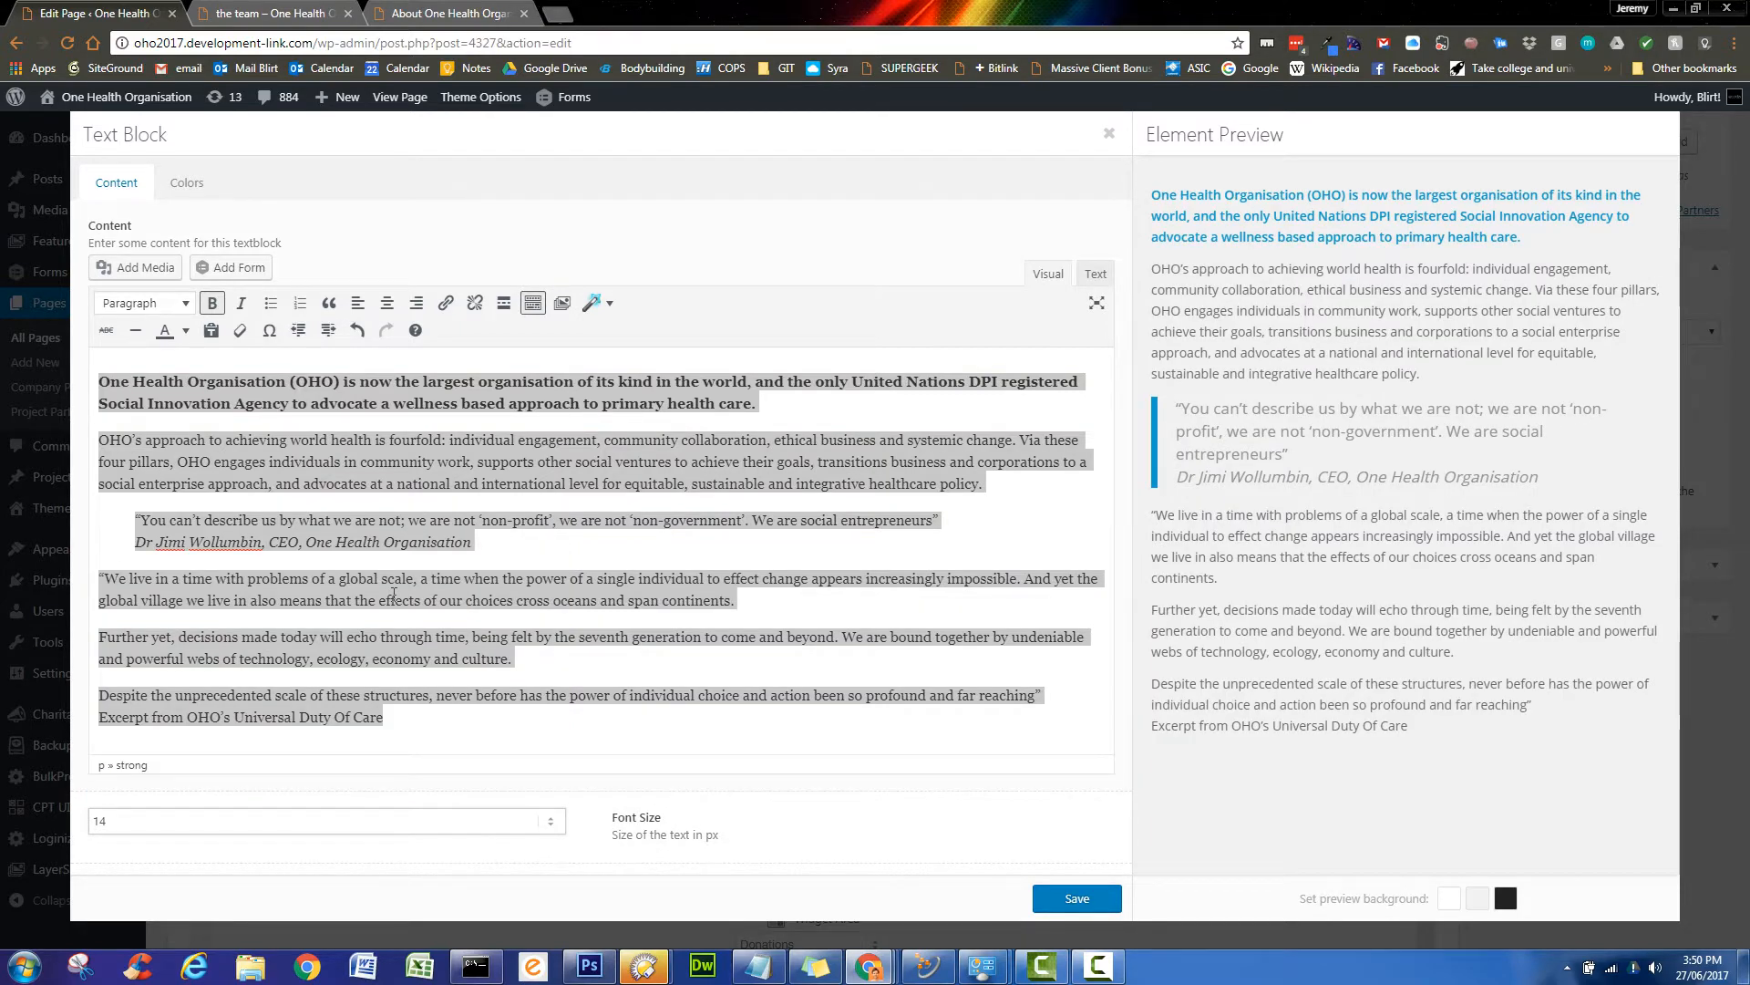
click(554, 823)
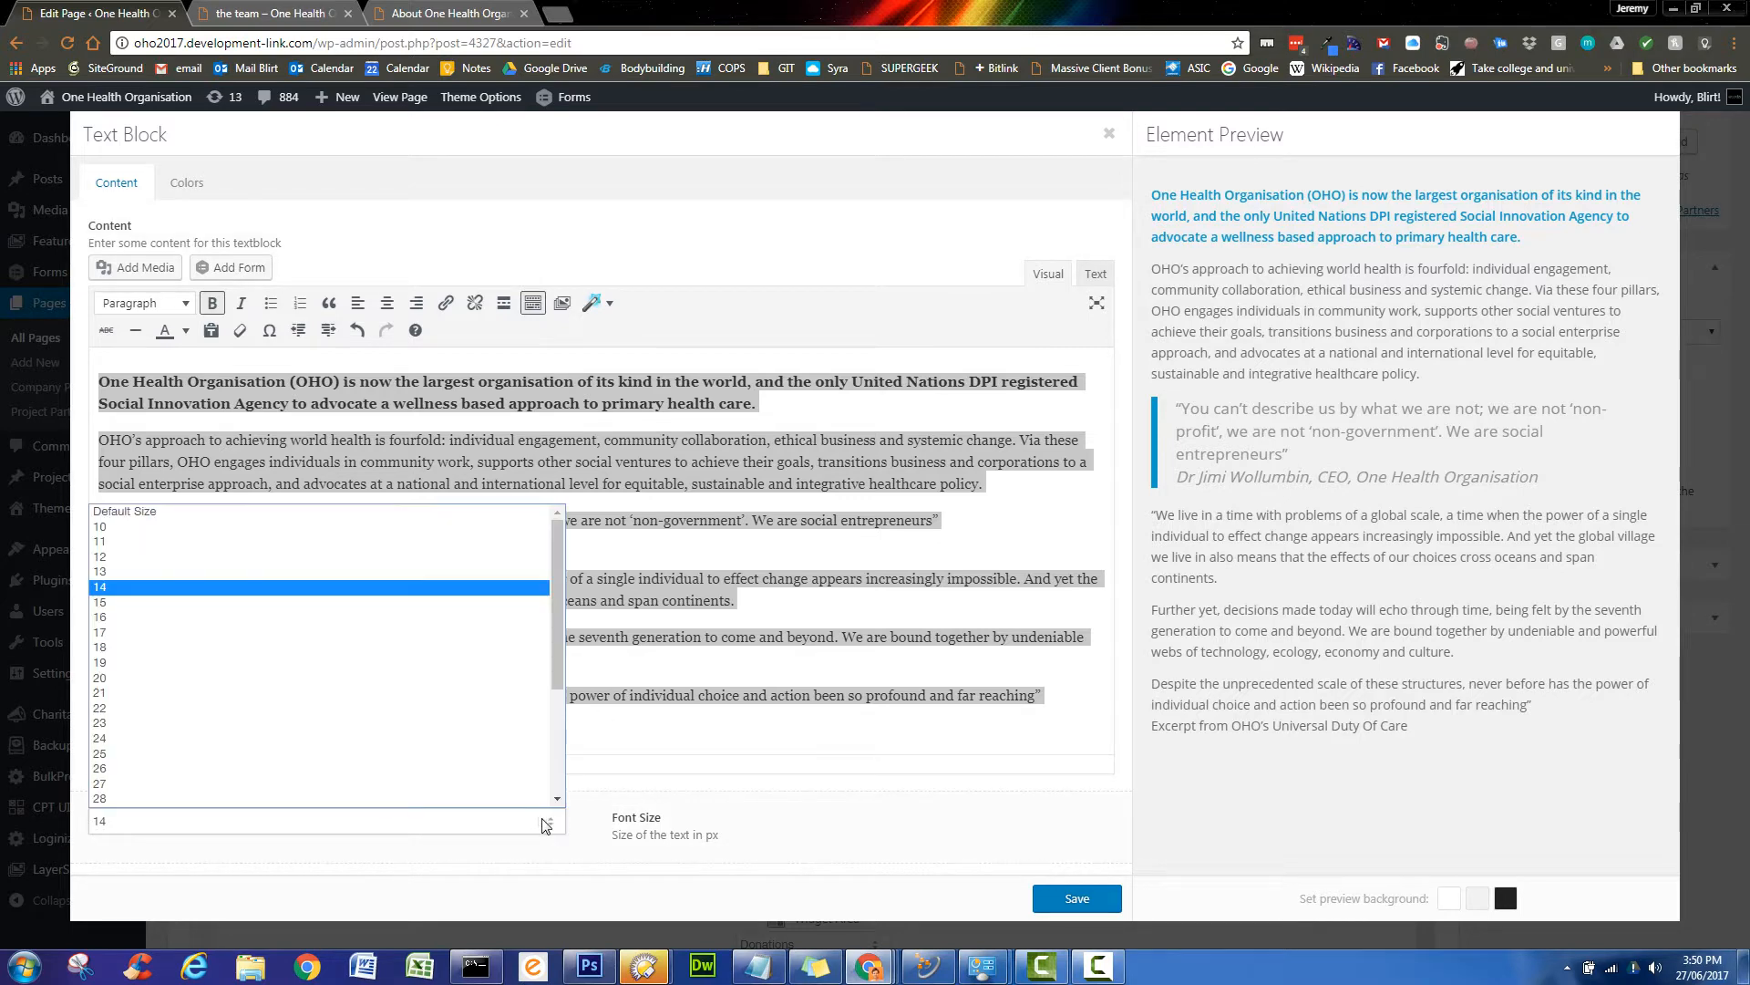
click(410, 620)
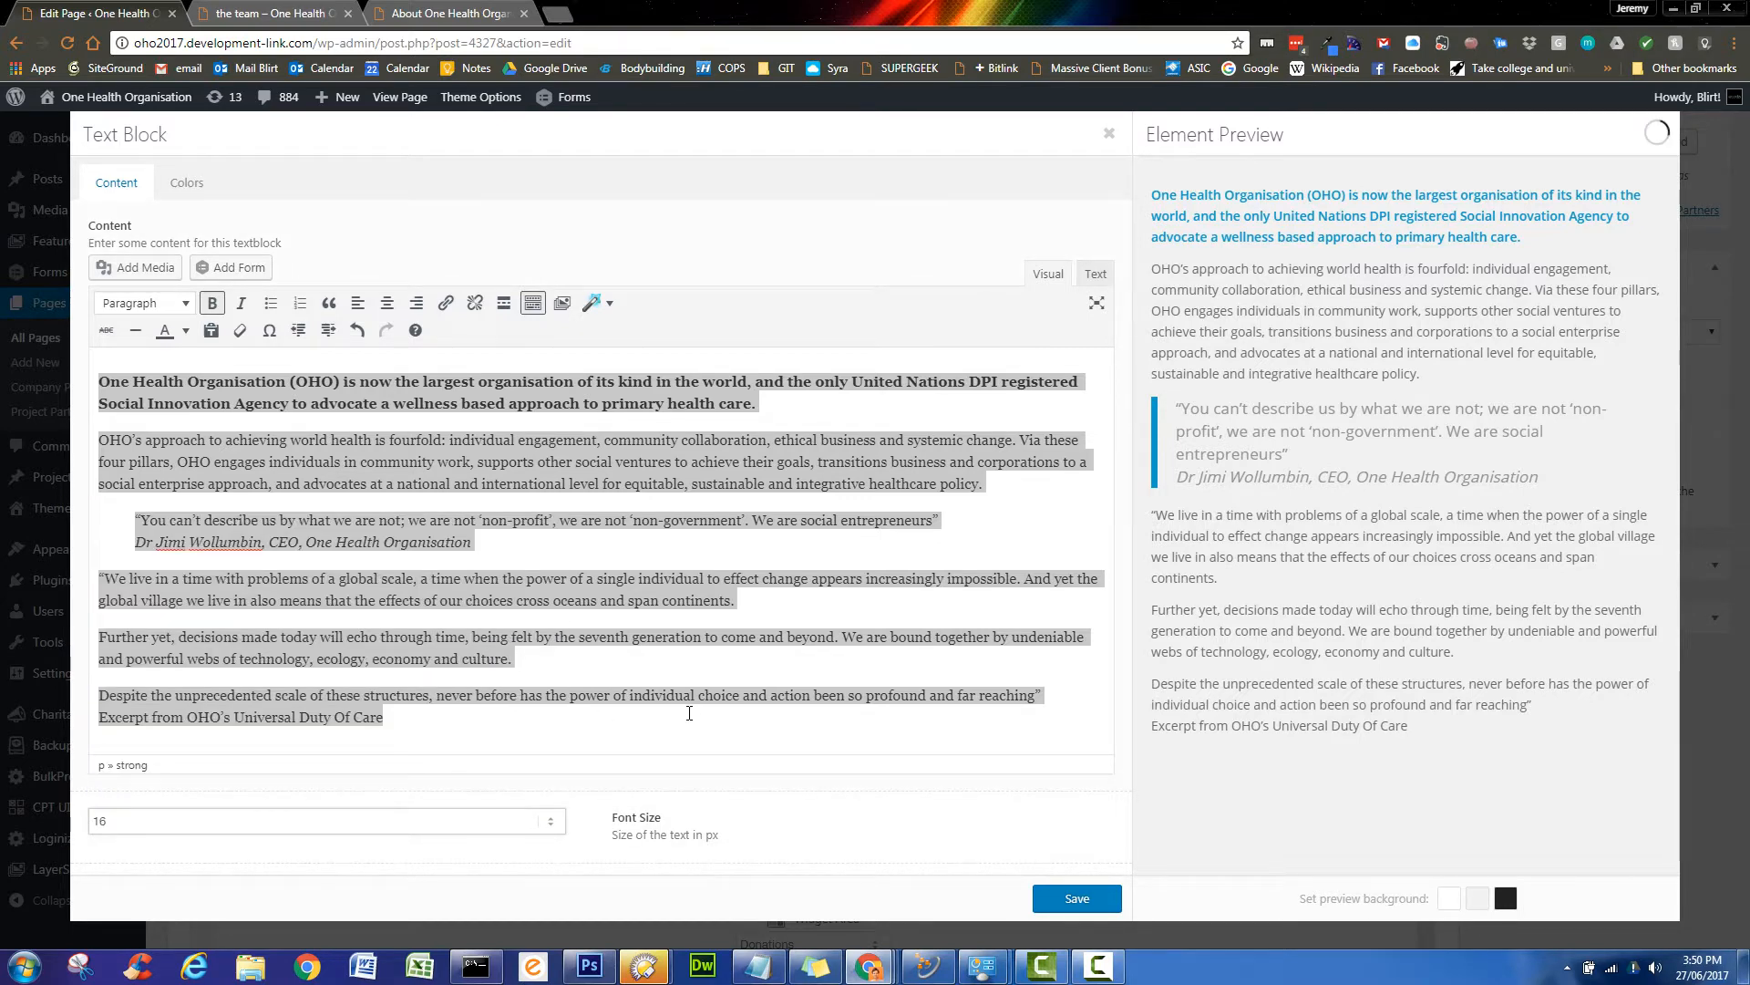
click(1077, 901)
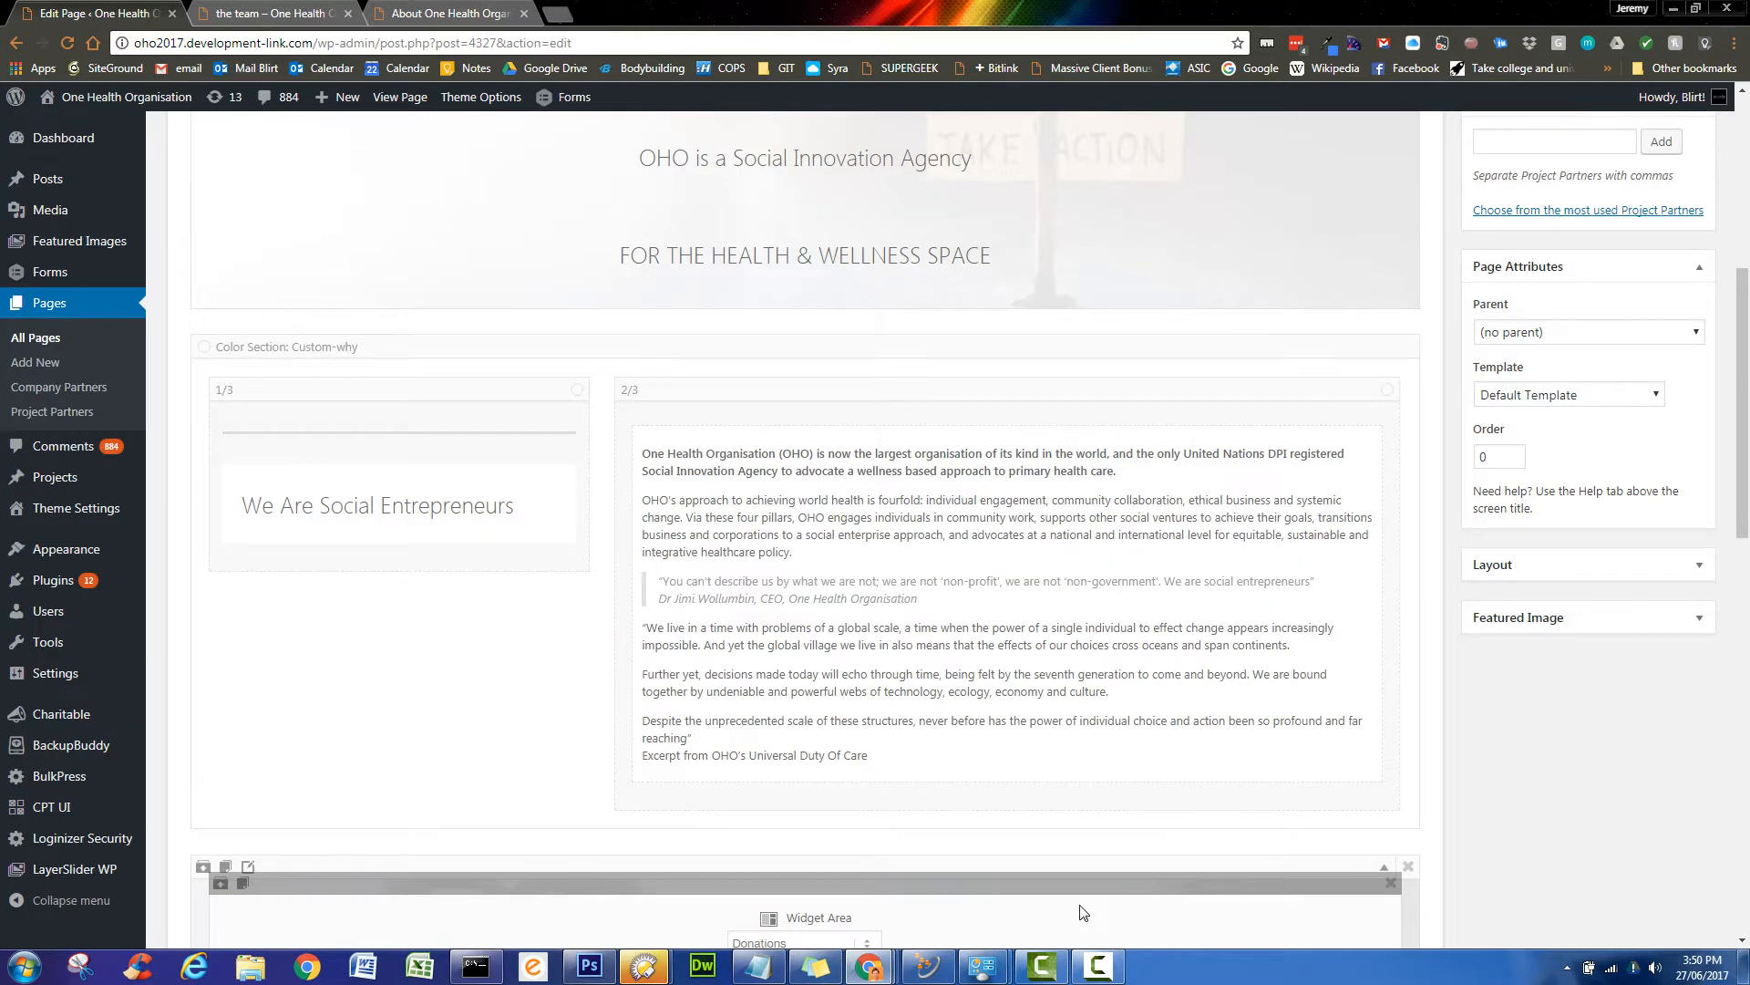
- Update the page, then reload the live About page to check the 16px body text
scroll(1469, 735, up, 6)
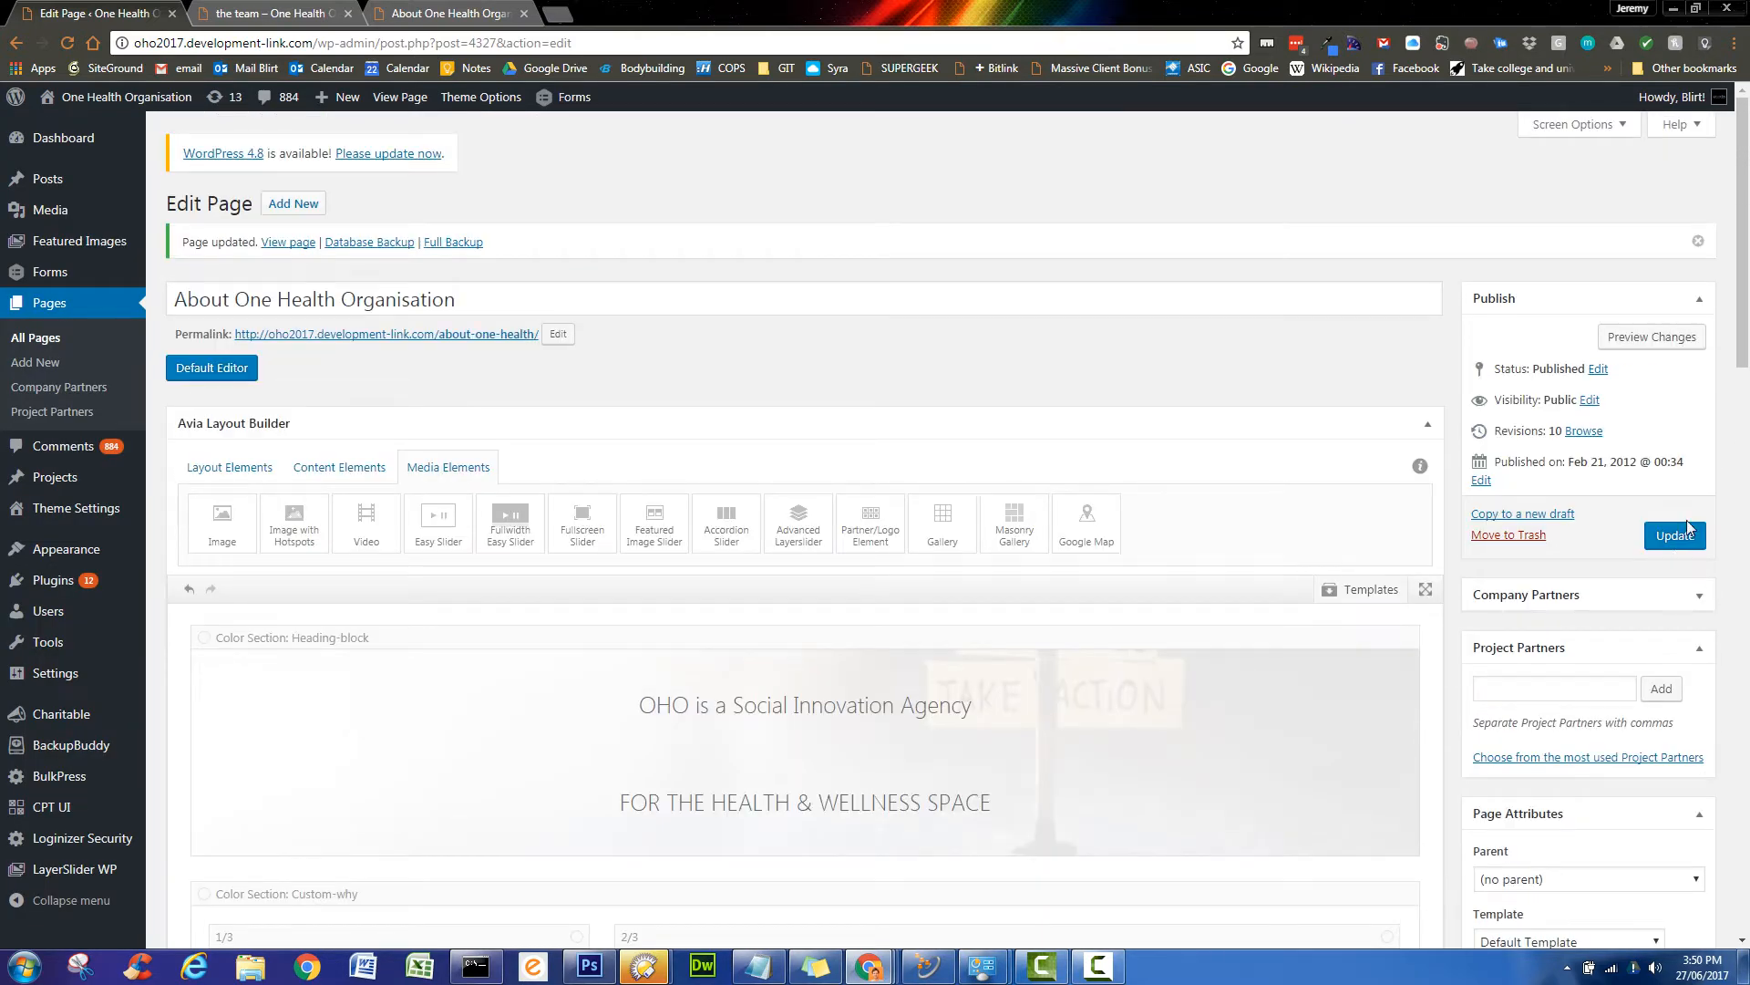
click(1685, 530)
click(469, 11)
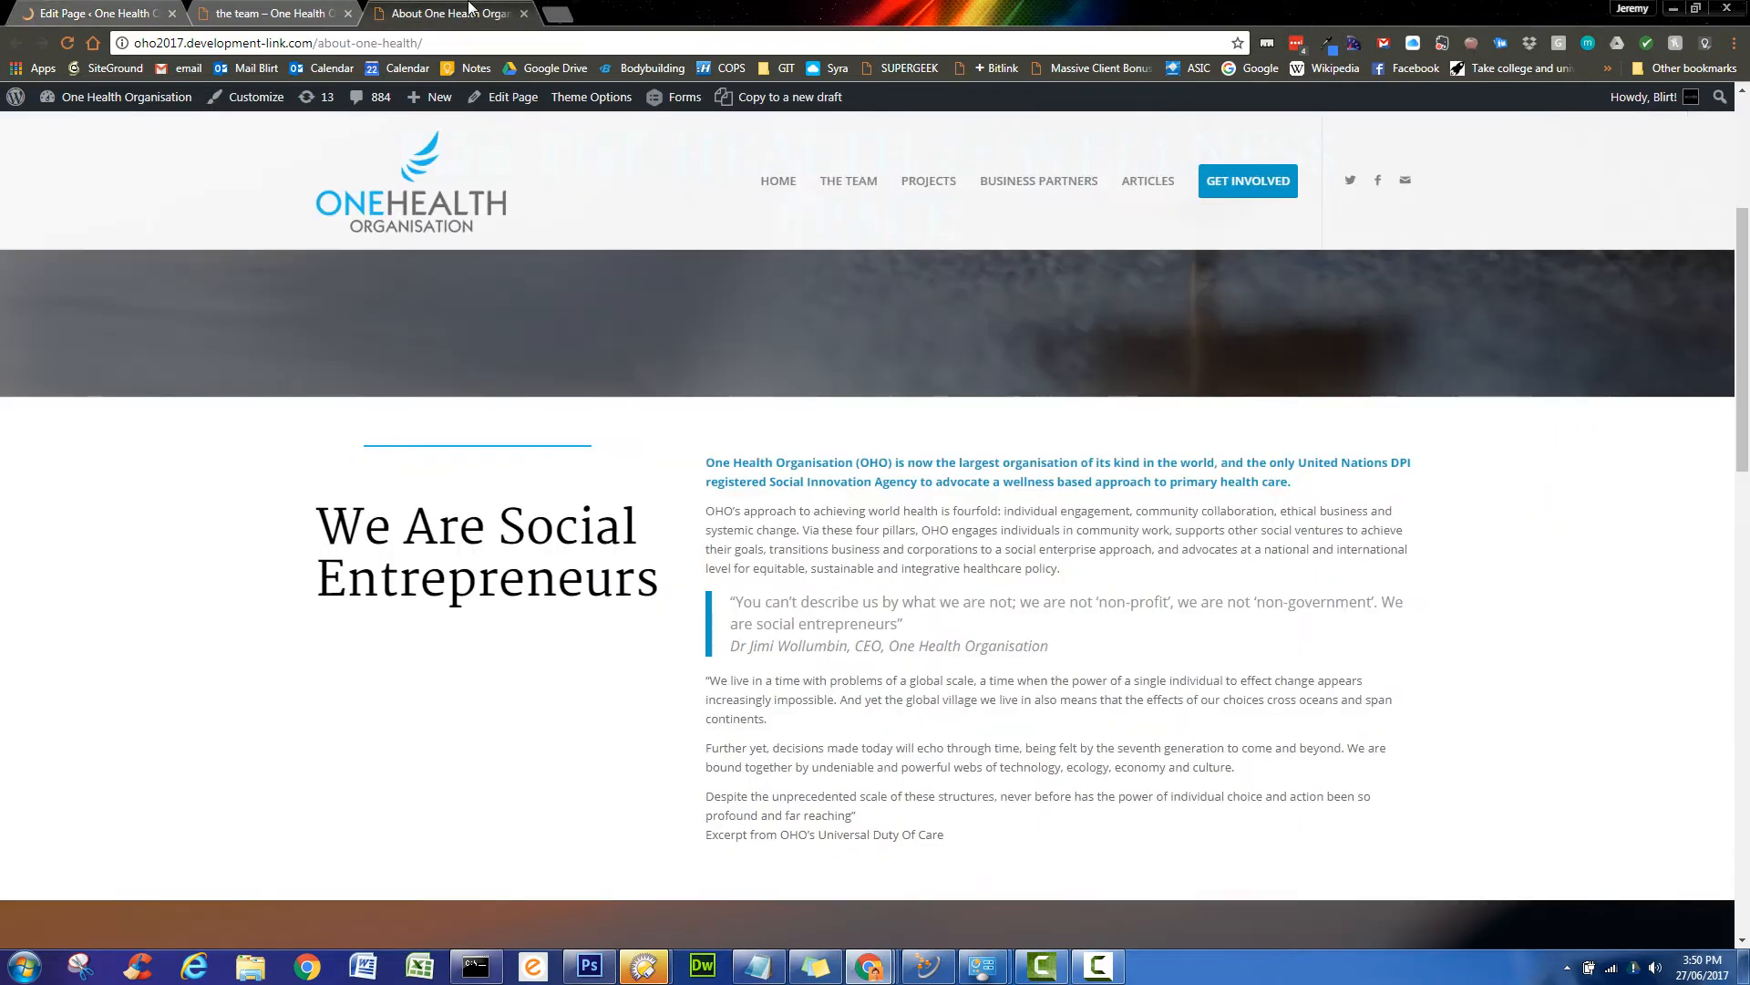
click(68, 45)
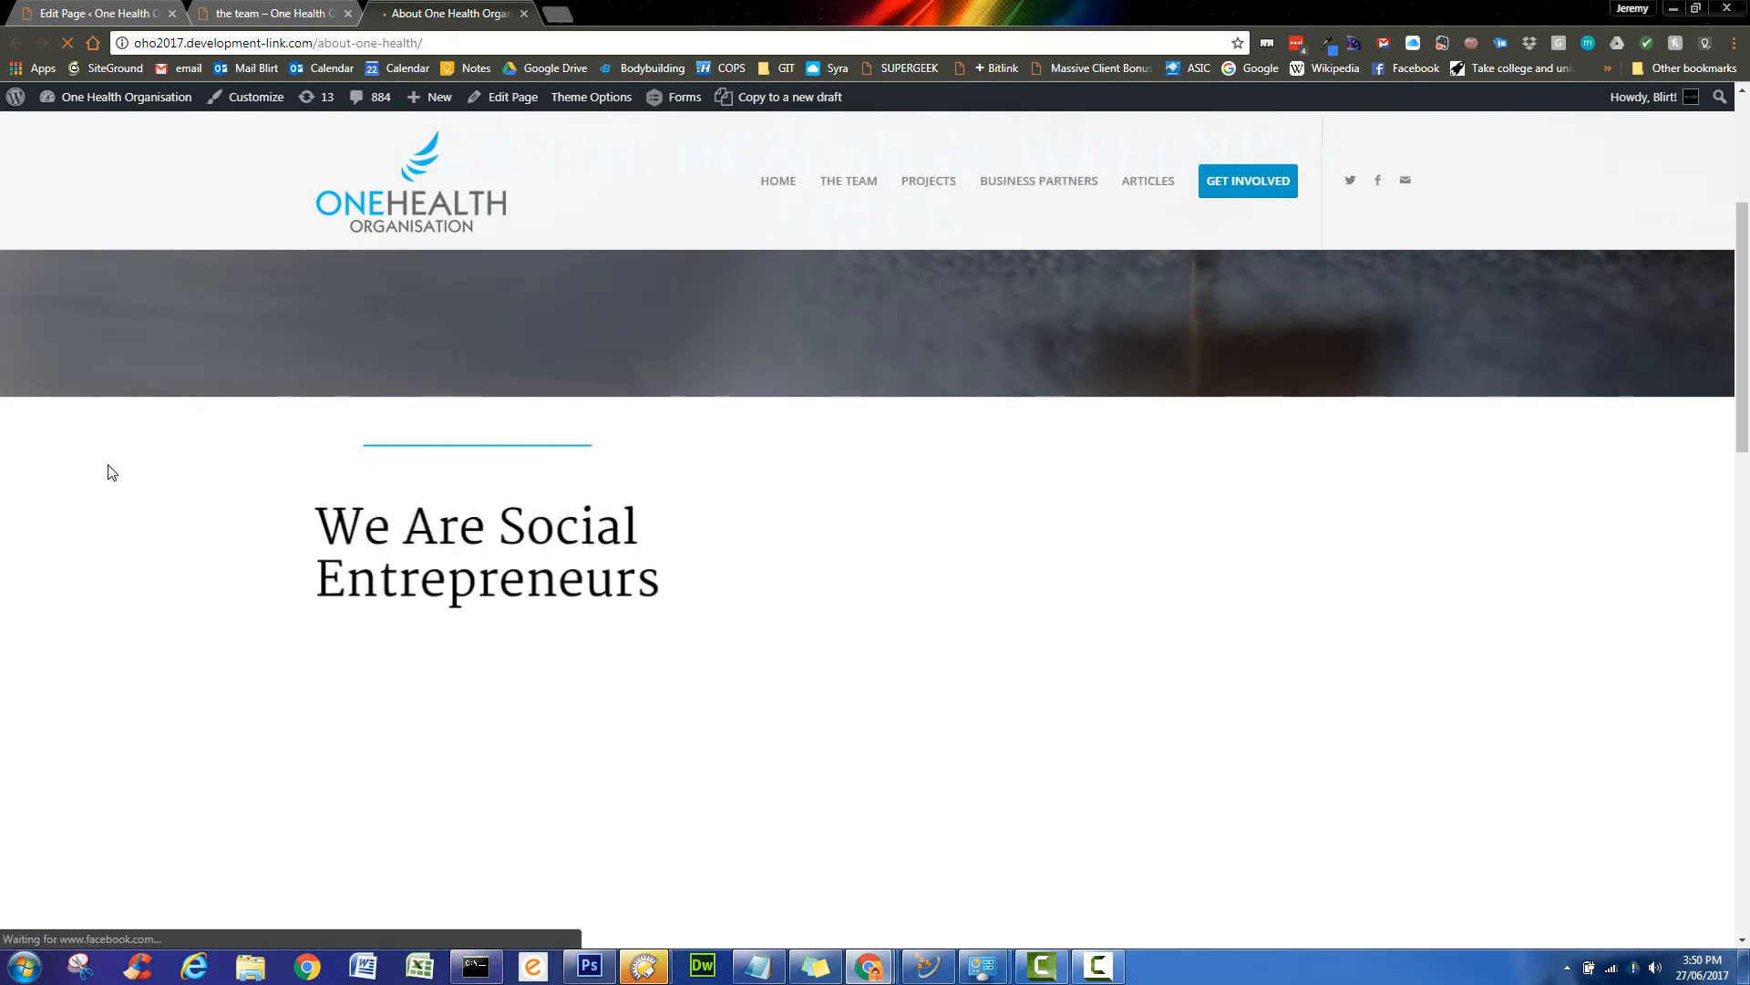
scroll(182, 602, down, 1)
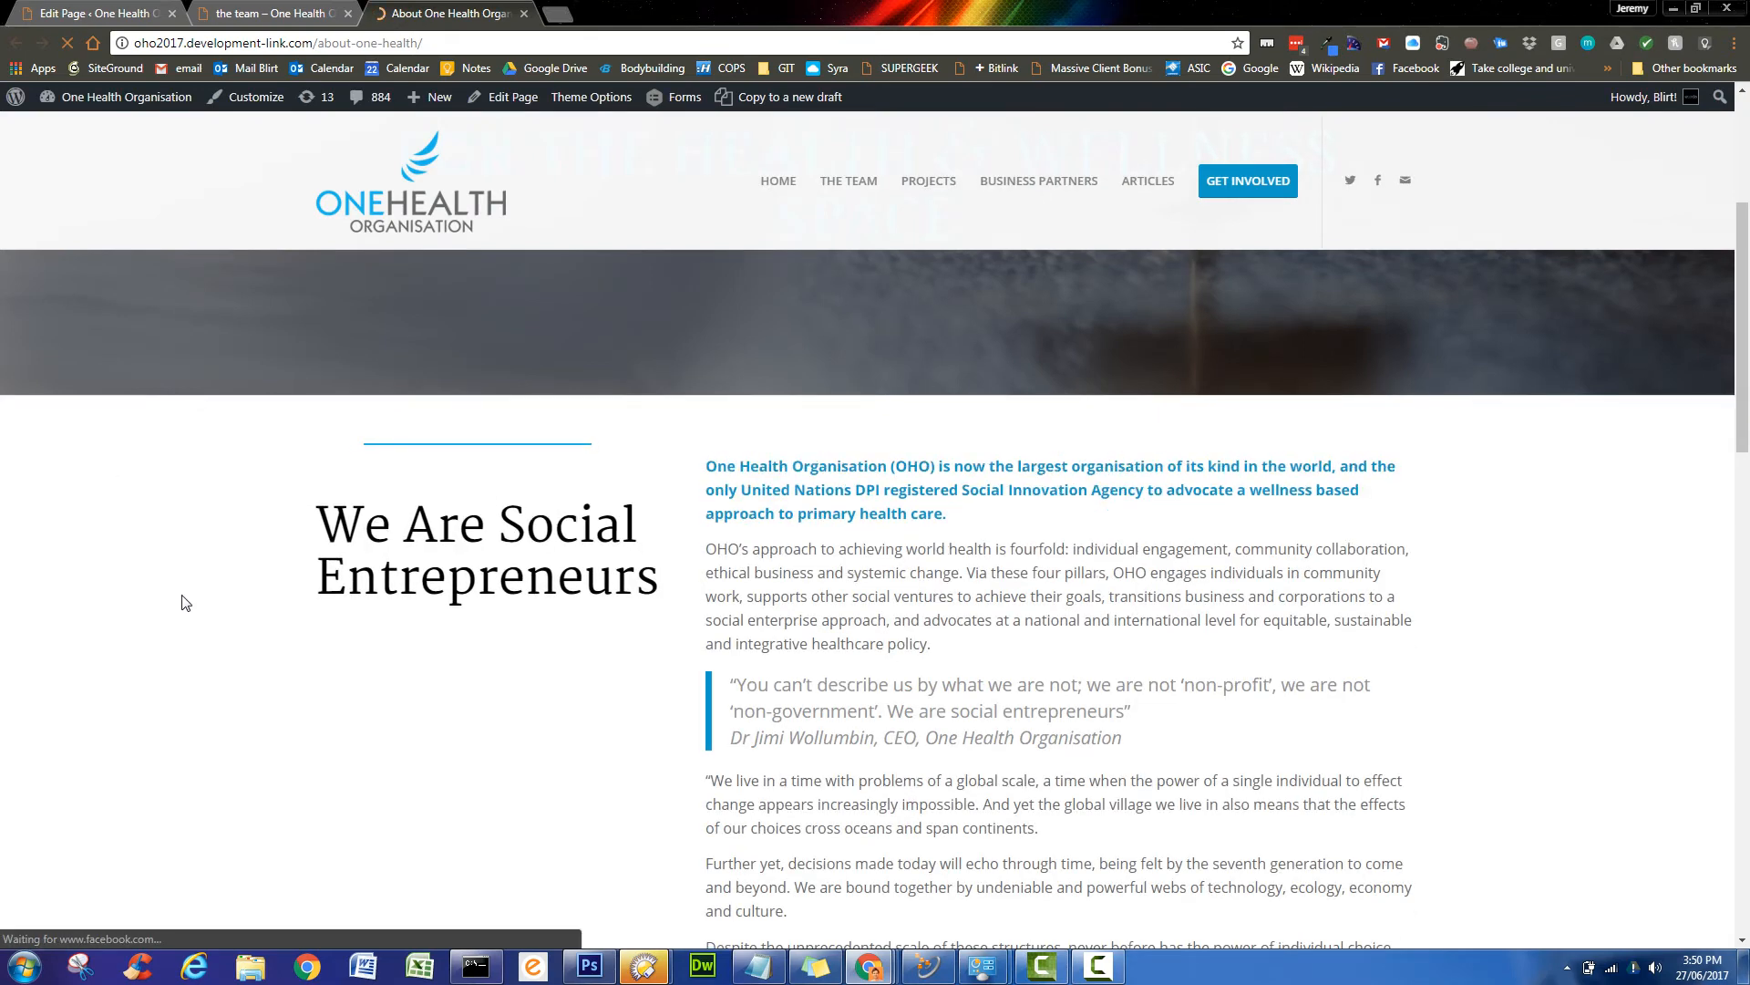
scroll(182, 598, down, 1)
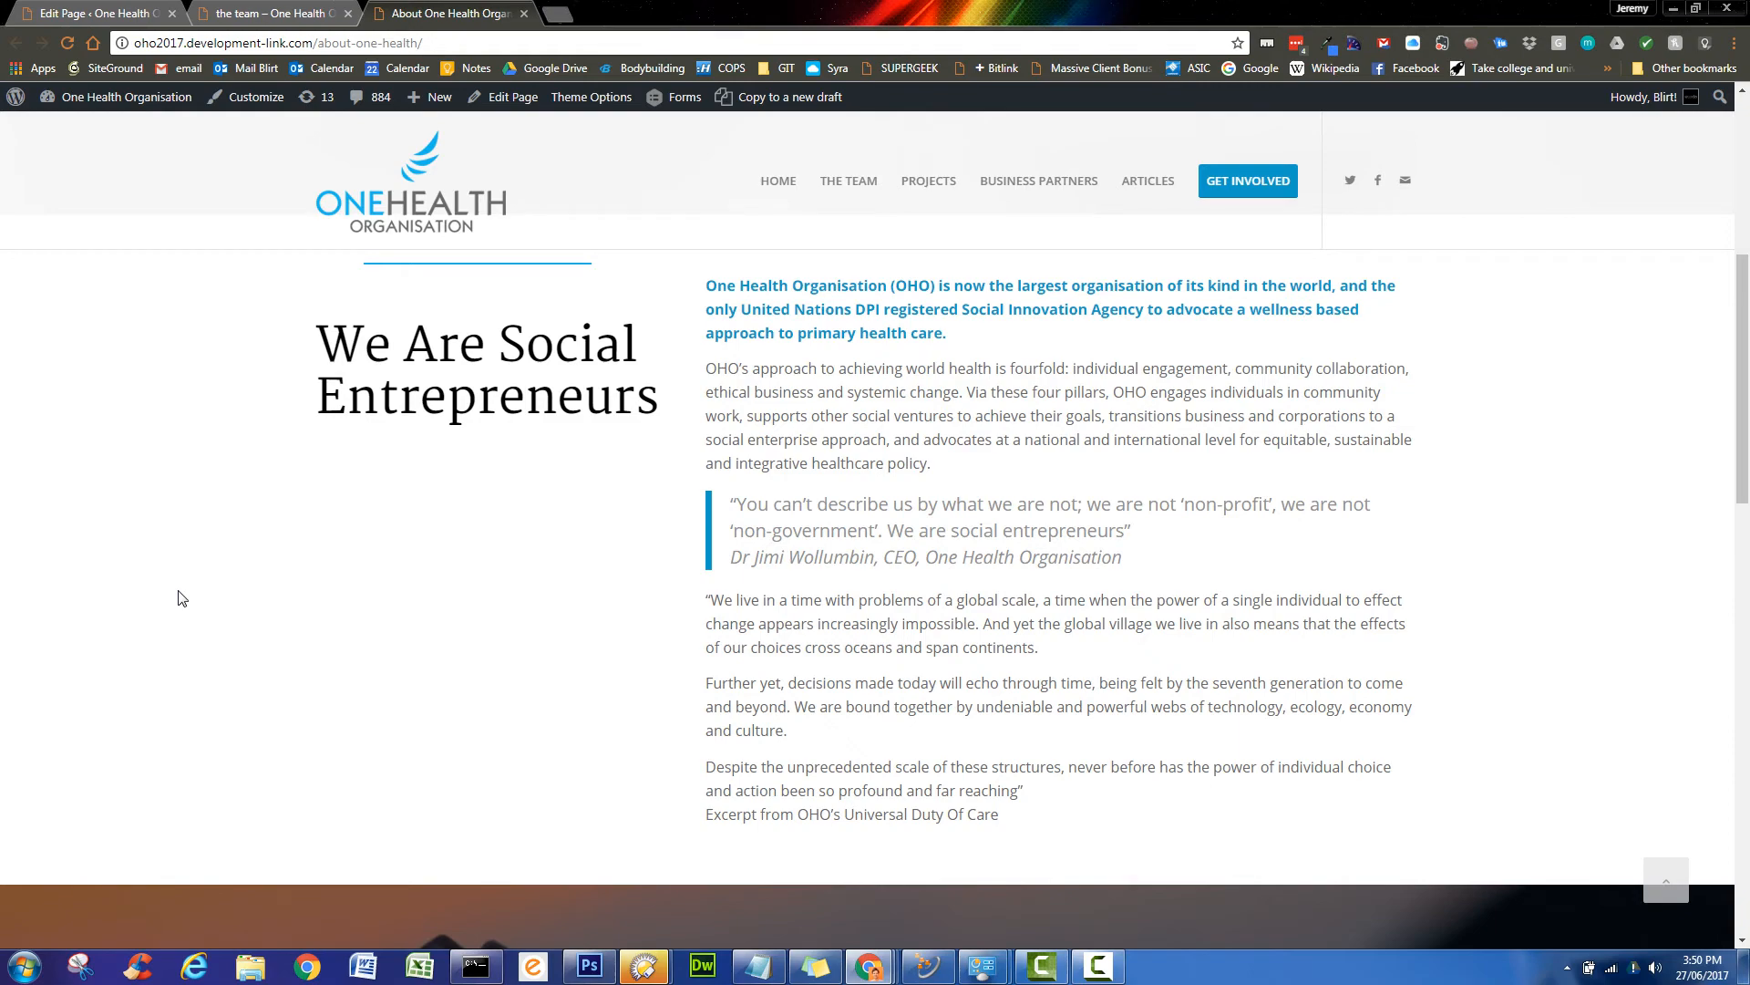
scroll(183, 598, down, 5)
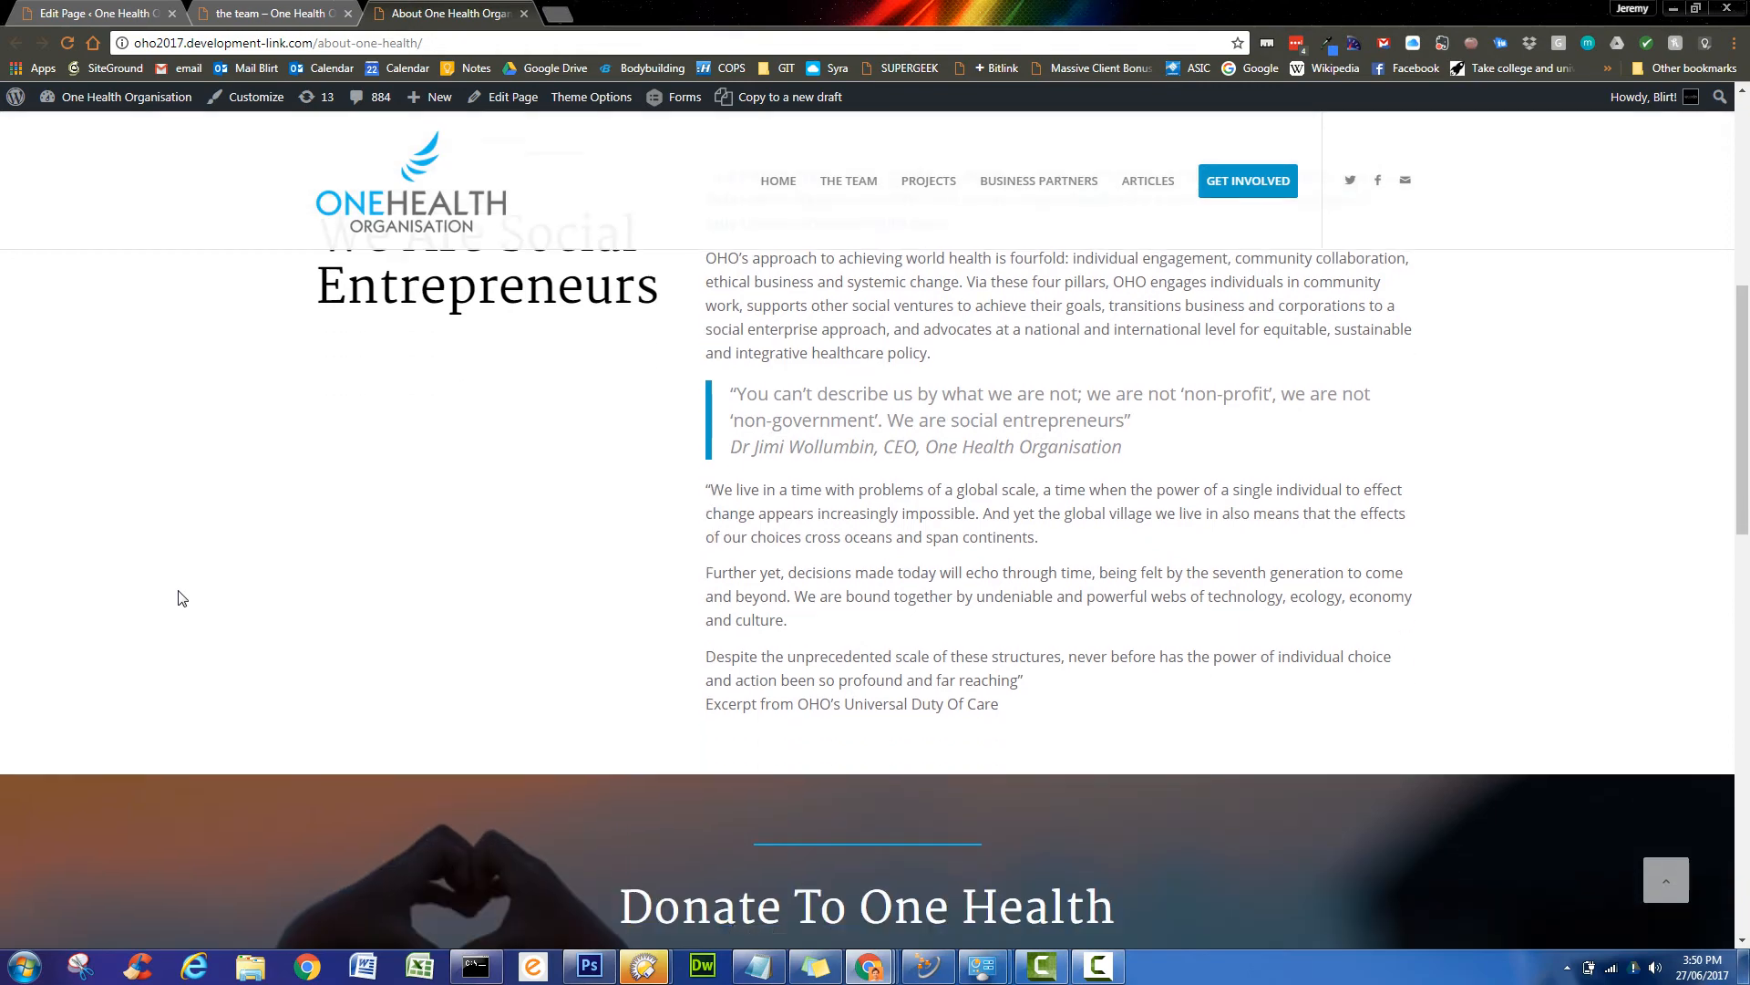
scroll(172, 586, up, 12)
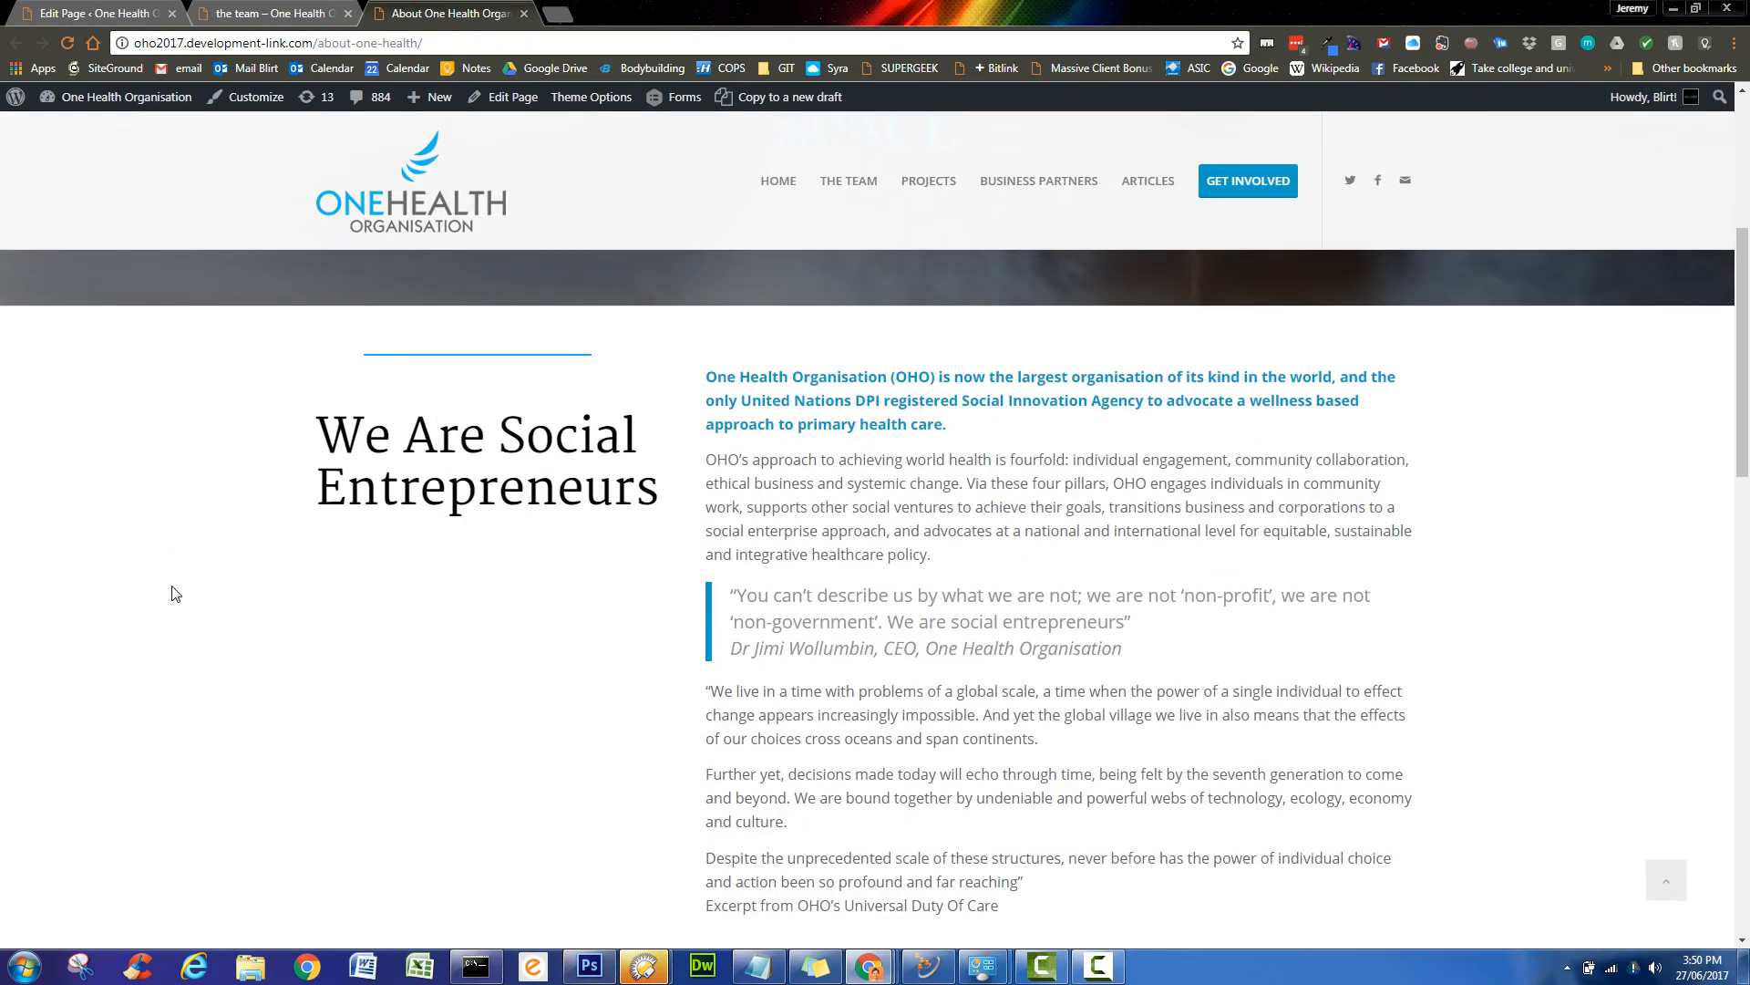